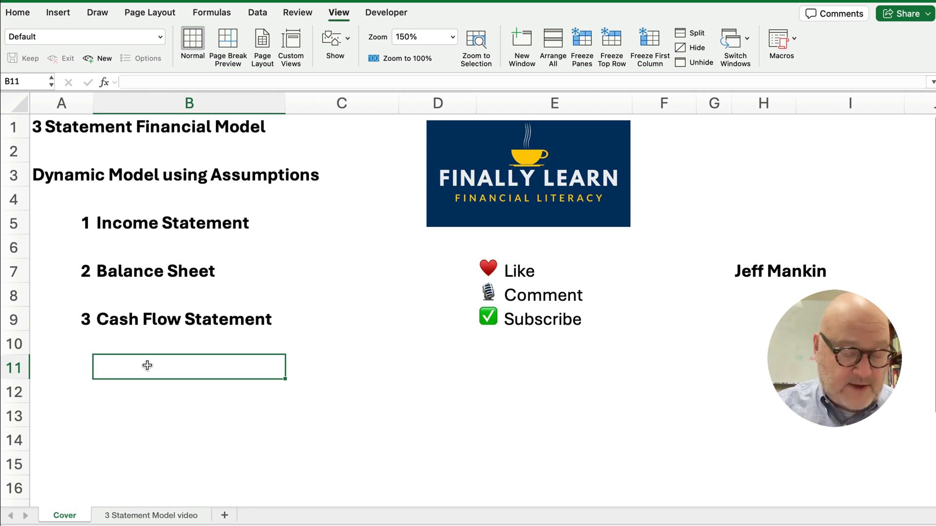
Switch to the '3 Statement Model video' sheet and return to the top of the model
{"action": "left_click", "coordinate": [131, 517]}
{"action": "left_click", "coordinate": [178, 346]}
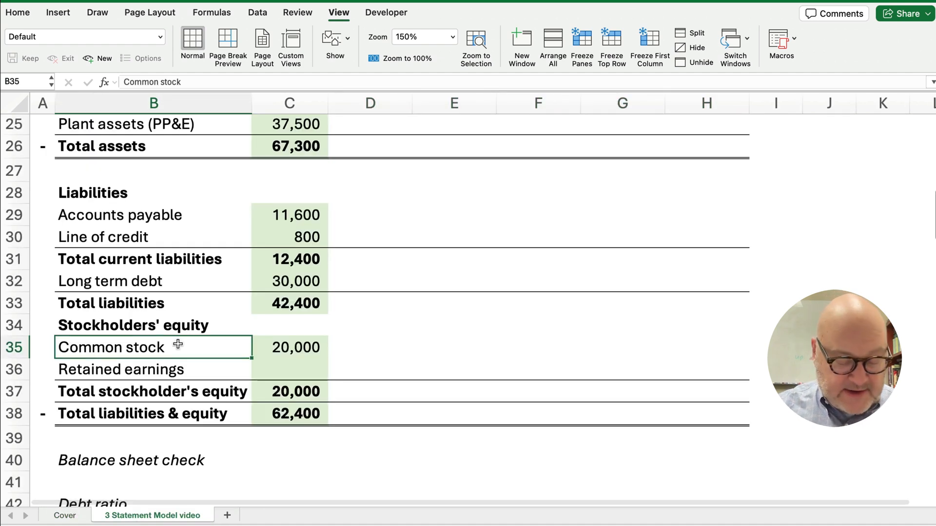
{"action": "left_click", "coordinate": [48, 200]}
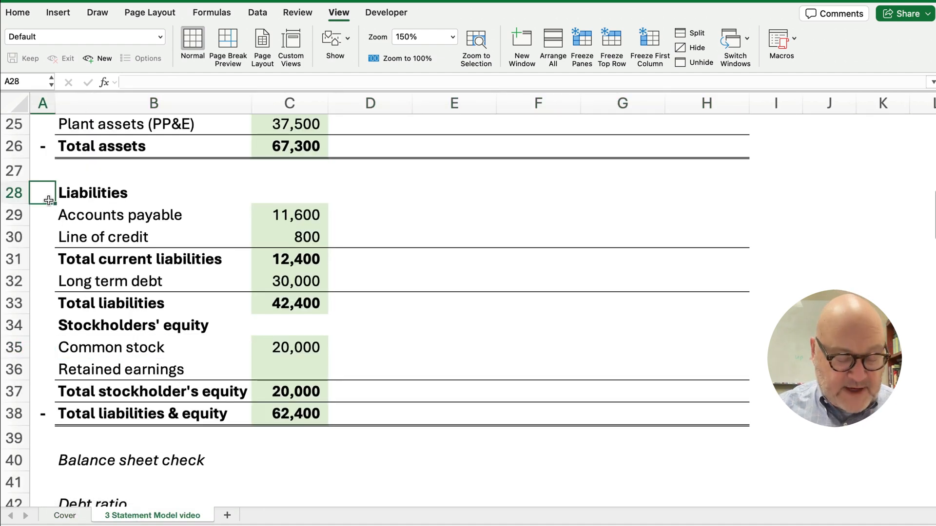
{"action": "key", "text": "super+Up"}
{"action": "key", "text": "super+Up"}
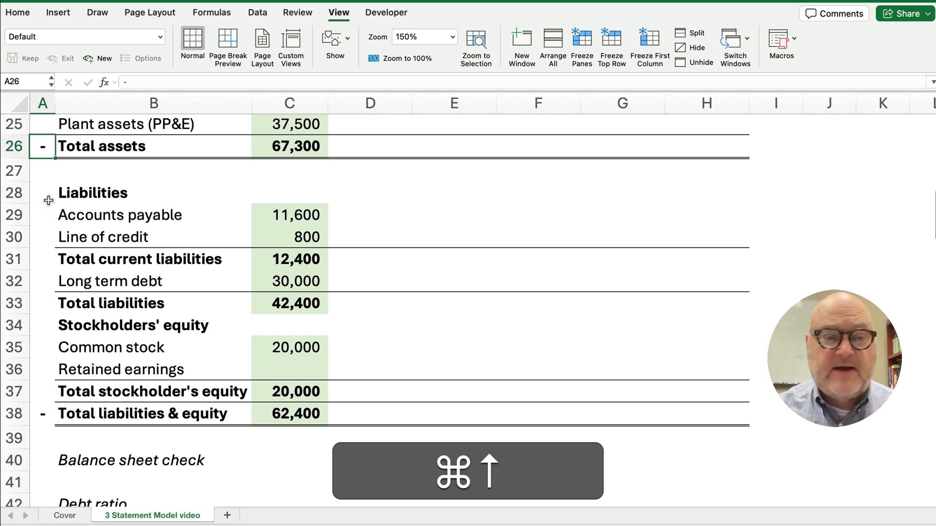
{"action": "key", "text": "super+Up"}
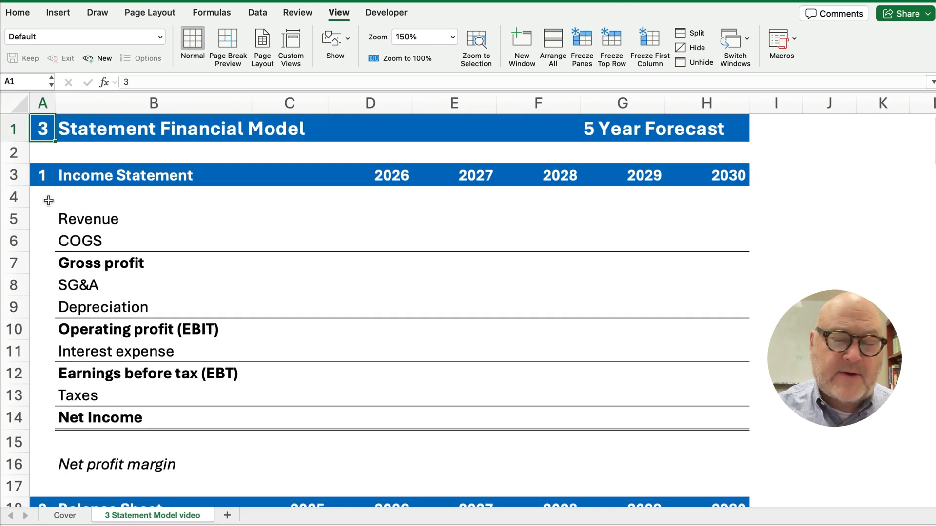
Review the income statement, balance sheet and cash flow down to the Balance Sheet assumptions
{"action": "key", "text": "Down"}
{"action": "key", "text": "Down"}
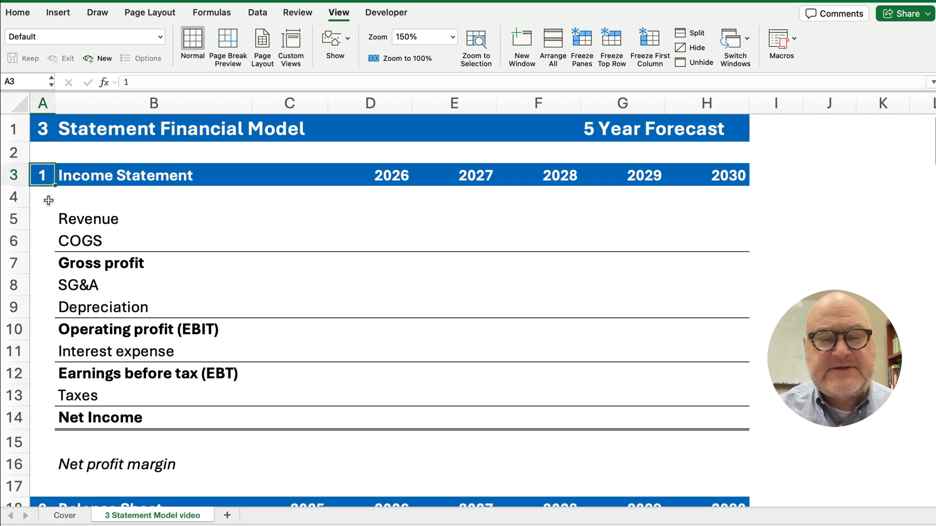
{"action": "left_click_drag", "start_coordinate": [77, 219], "coordinate": [104, 412]}
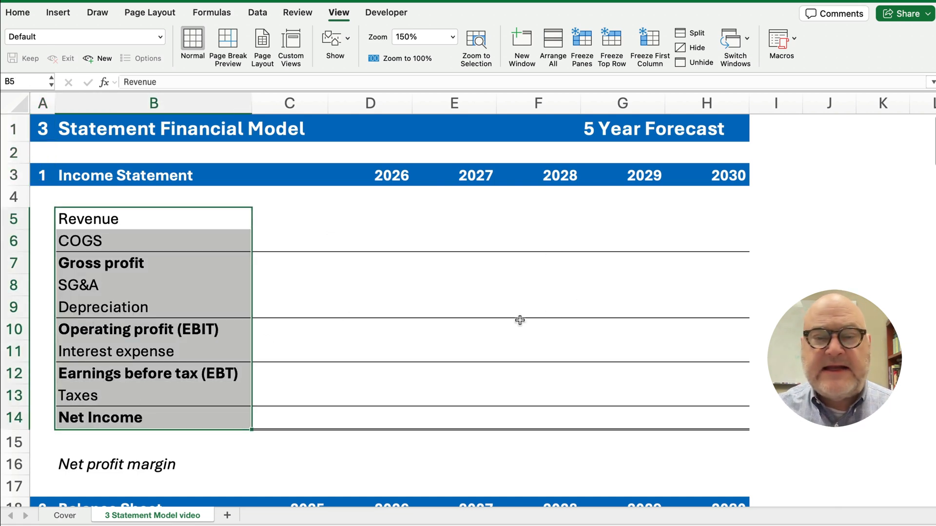
{"action": "scroll", "coordinate": [109, 417], "scroll_direction": "down", "scroll_amount": 3}
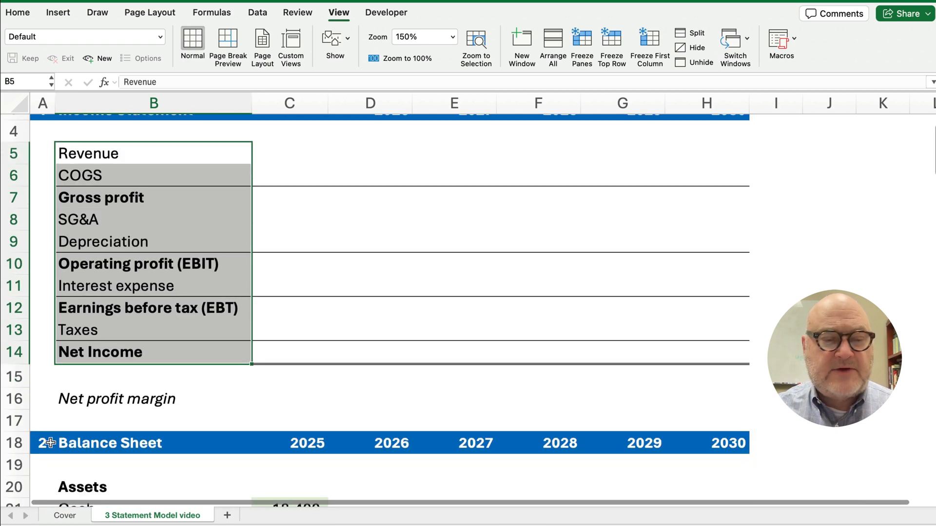
{"action": "left_click", "coordinate": [42, 443]}
{"action": "key", "text": "super+Down"}
{"action": "key", "text": "super+Down"}
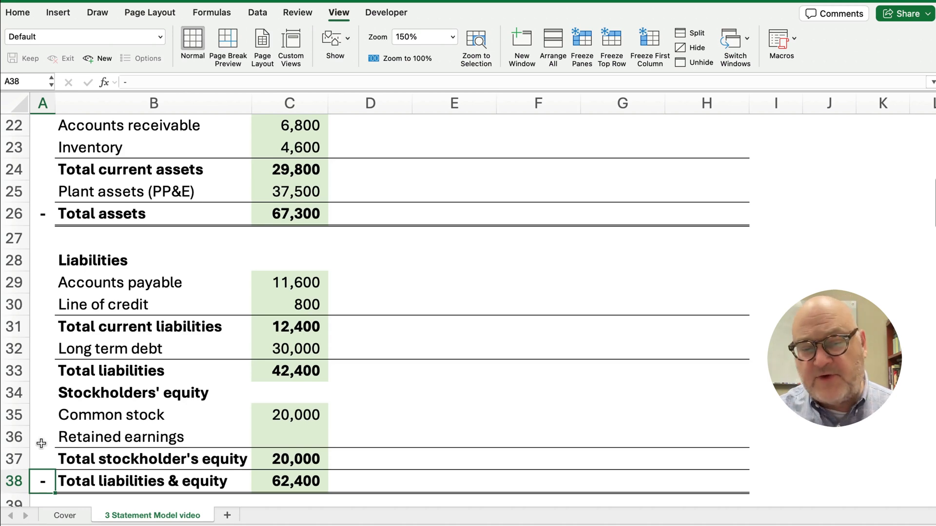
{"action": "key", "text": "super+Down"}
{"action": "key", "text": "super+Down"}
{"action": "key", "text": "super+Down"}
{"action": "key", "text": "super+Down"}
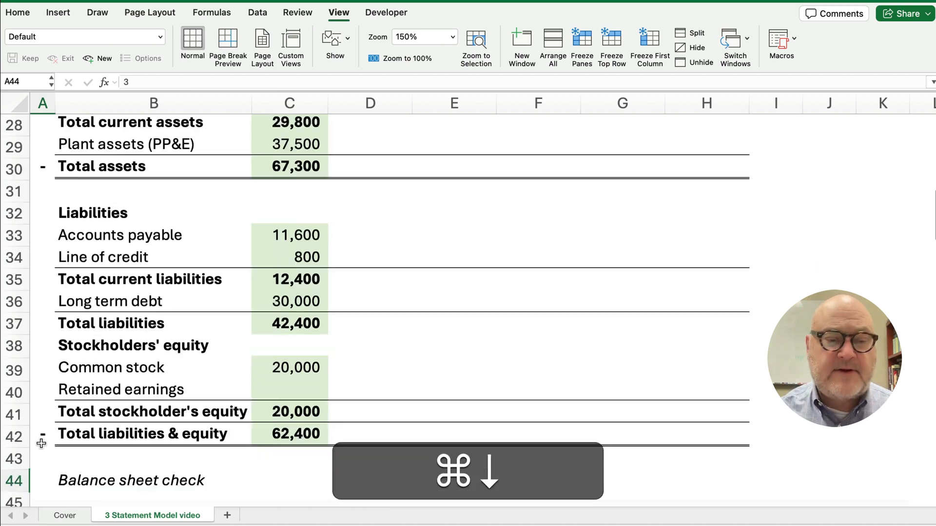
{"action": "key", "text": "super+Down"}
{"action": "key", "text": "super+Down"}
{"action": "key", "text": "super+Down"}
{"action": "key", "text": "super+Down"}
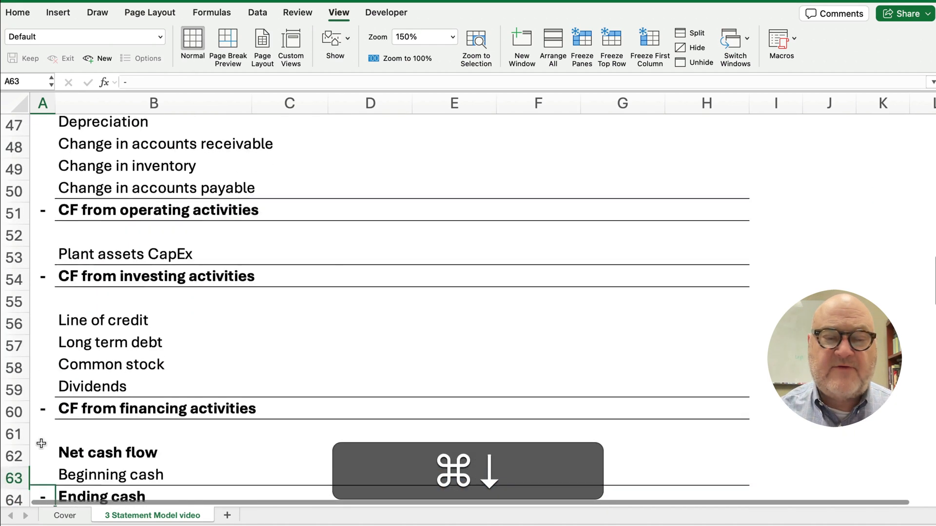
{"action": "key", "text": "super+Down"}
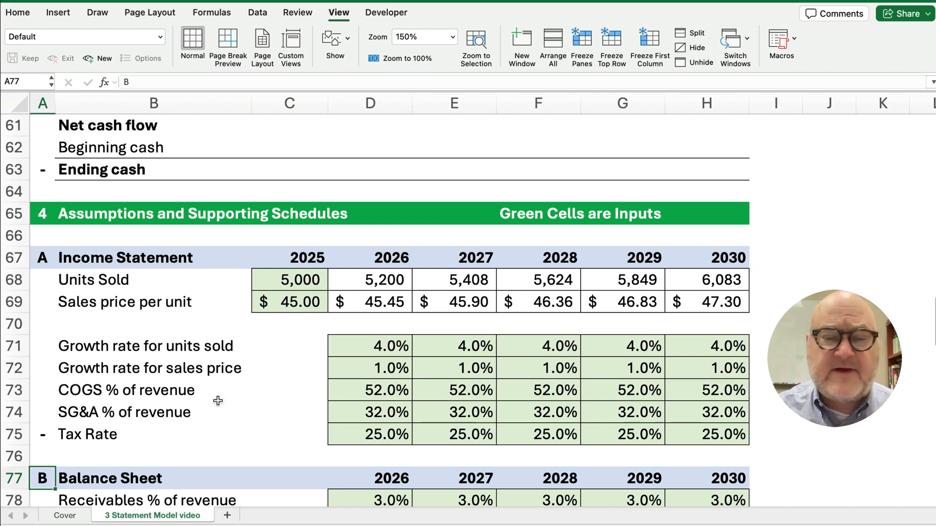
Clear the 2026–2030 Units Sold and Sales price per unit forecasts in D68:H69
{"action": "left_click_drag", "start_coordinate": [390, 277], "coordinate": [717, 307]}
{"action": "key", "text": "Delete"}
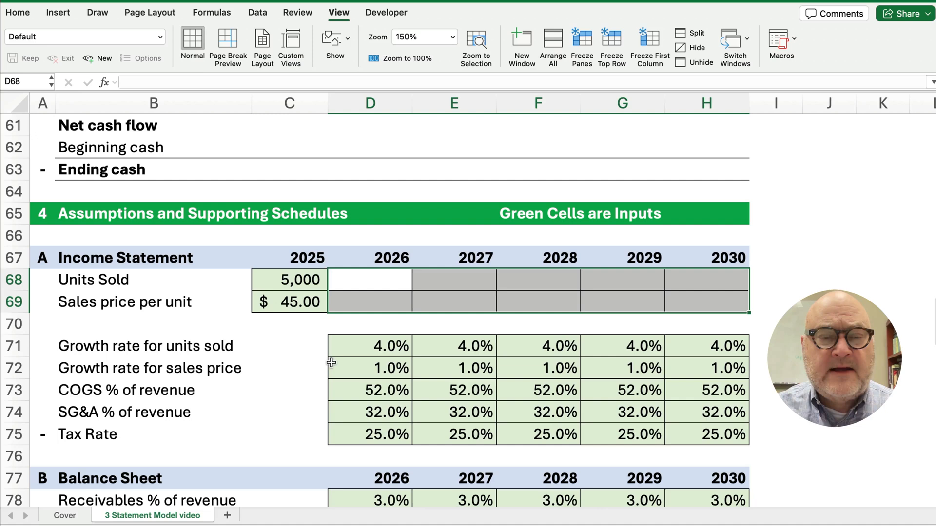
{"action": "left_click", "coordinate": [285, 362]}
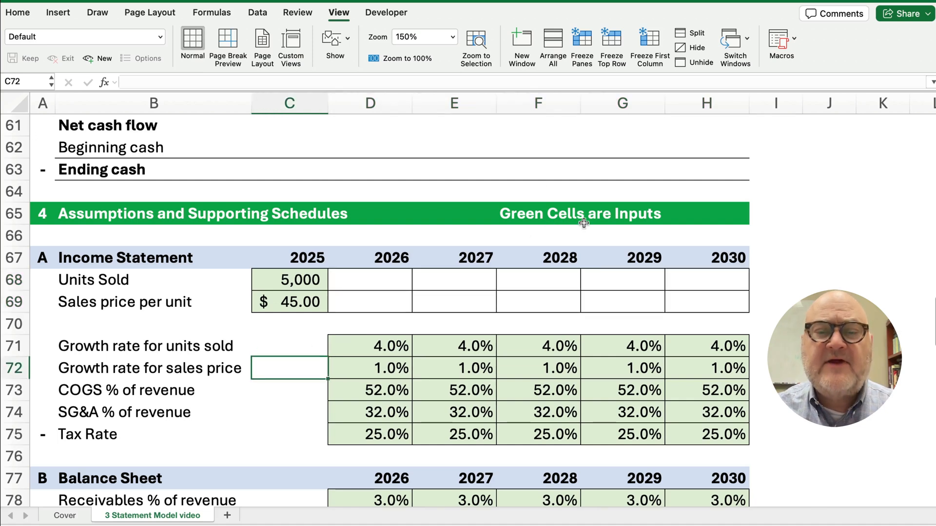
Review the growth and percentage input block D71:H75 and the blank row 66
{"action": "left_click", "coordinate": [381, 346]}
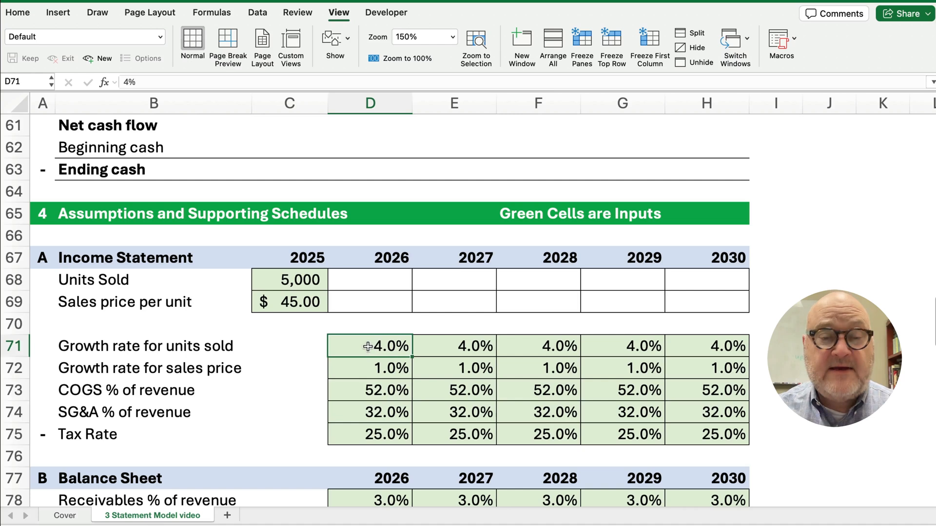
{"action": "mouse_move", "coordinate": [368, 347]}
{"action": "left_mouse_down"}
{"action": "mouse_move", "coordinate": [487, 419]}
{"action": "mouse_move", "coordinate": [707, 433]}
{"action": "left_mouse_up"}
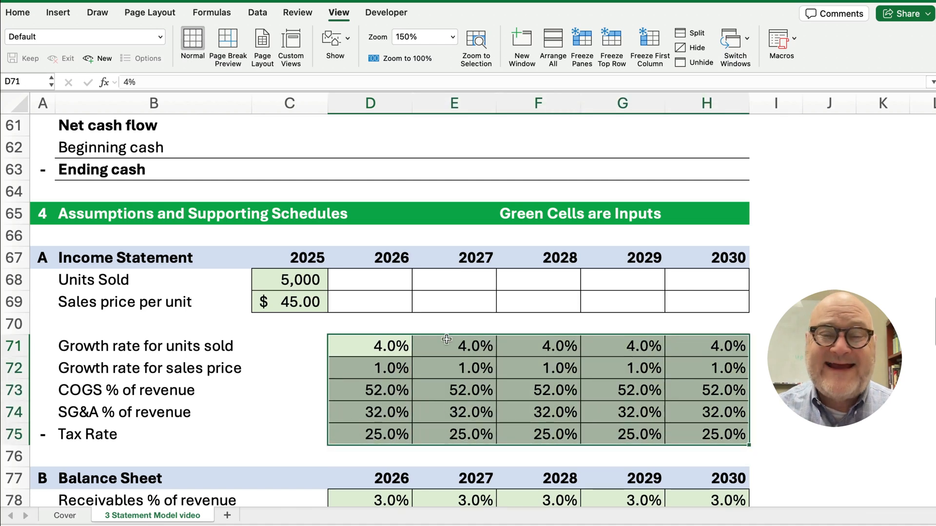
{"action": "left_click", "coordinate": [383, 283]}
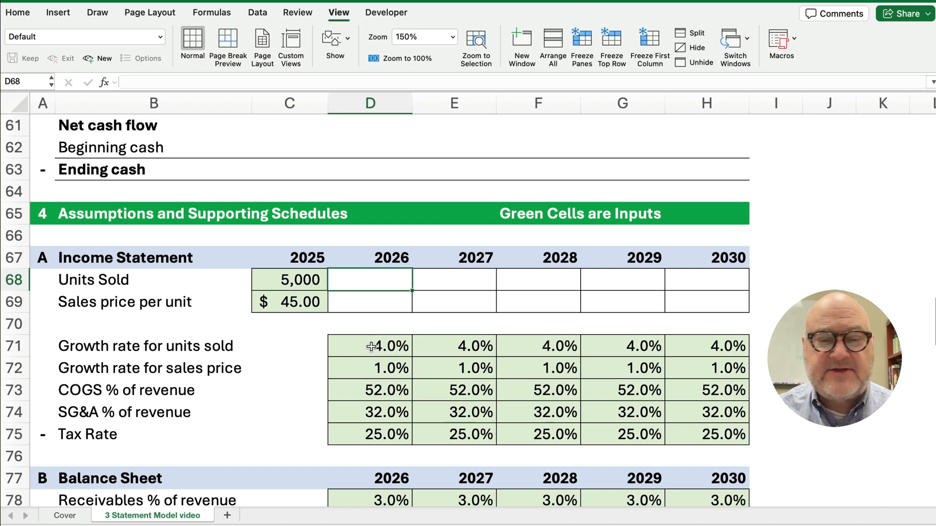
{"action": "left_click_drag", "start_coordinate": [371, 347], "coordinate": [680, 352]}
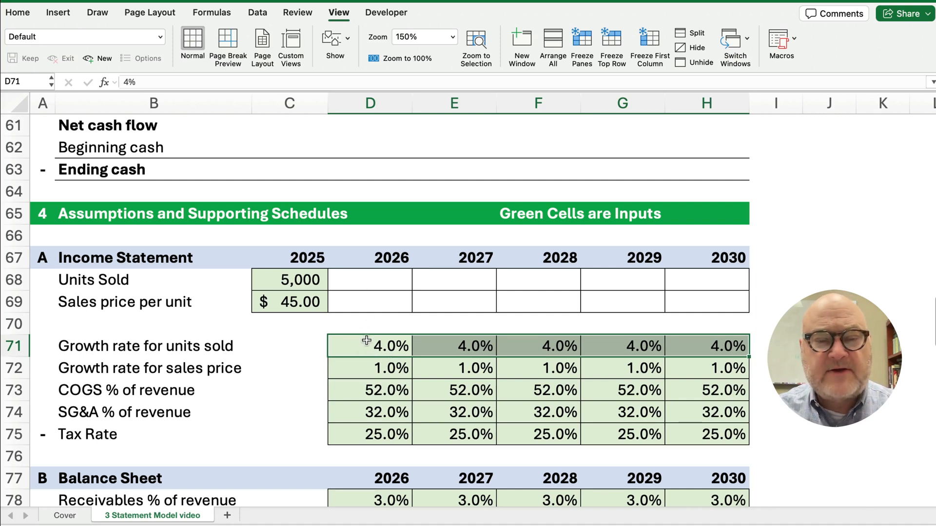
{"action": "left_click_drag", "start_coordinate": [366, 340], "coordinate": [680, 437]}
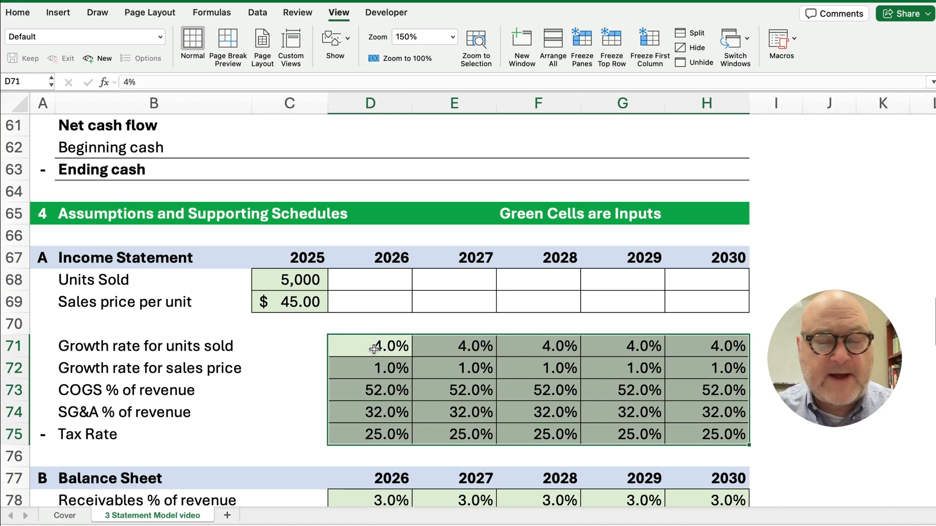
{"action": "scroll", "coordinate": [161, 324], "scroll_direction": "up", "scroll_amount": 3}
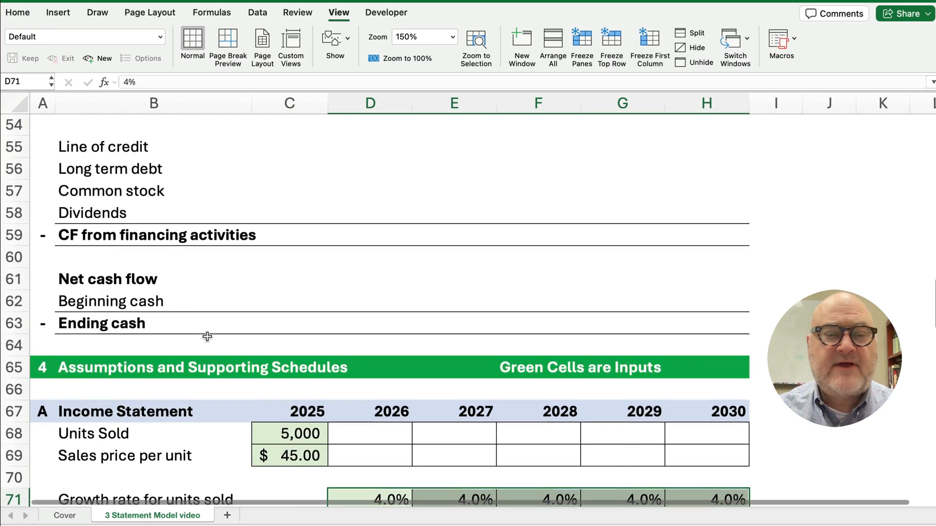
{"action": "left_click", "coordinate": [41, 372]}
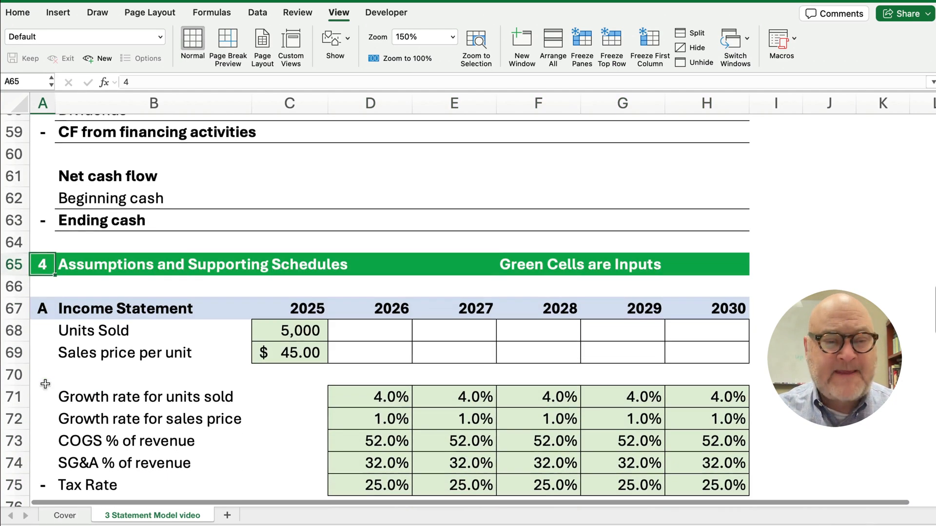
{"action": "scroll", "coordinate": [42, 365], "scroll_direction": "down", "scroll_amount": 2}
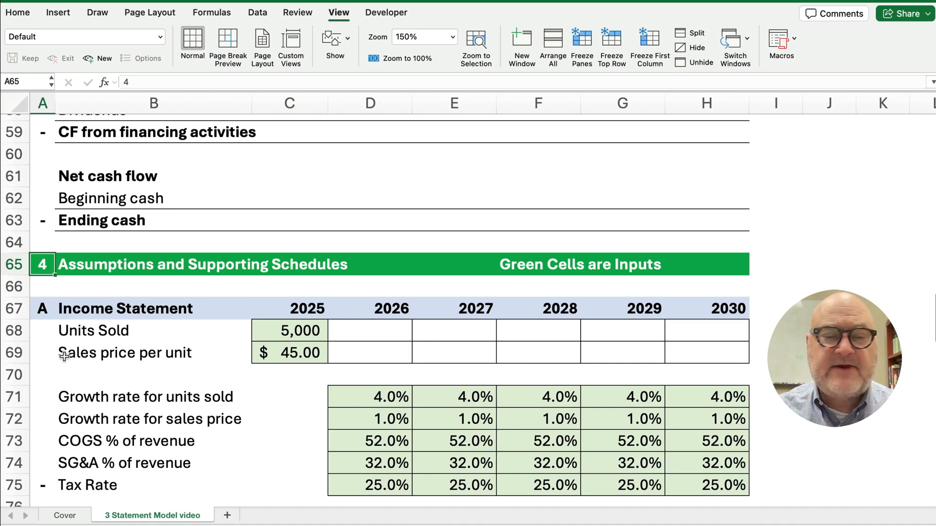
{"action": "left_click", "coordinate": [16, 296]}
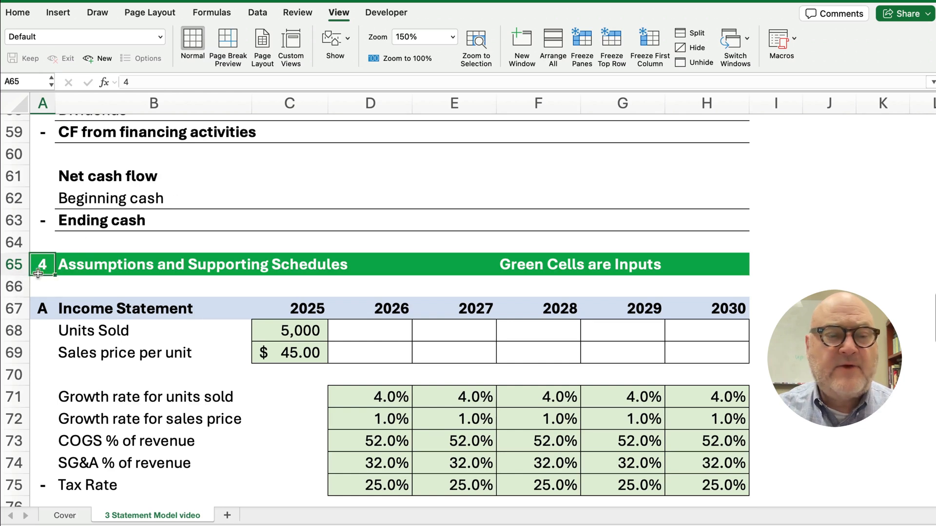
{"action": "left_click", "coordinate": [10, 290]}
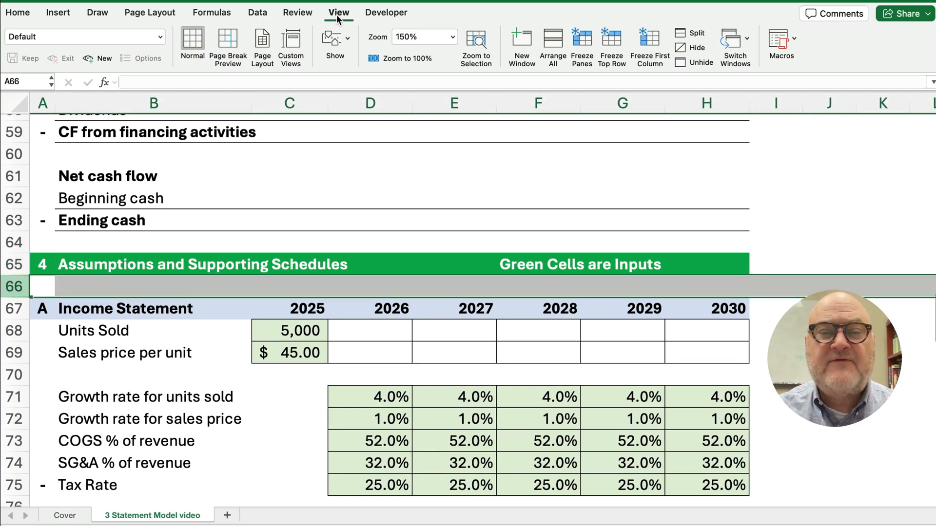
Split the worksheet into two panes, ending the top pane below the Income Statement header
{"action": "left_click", "coordinate": [22, 13]}
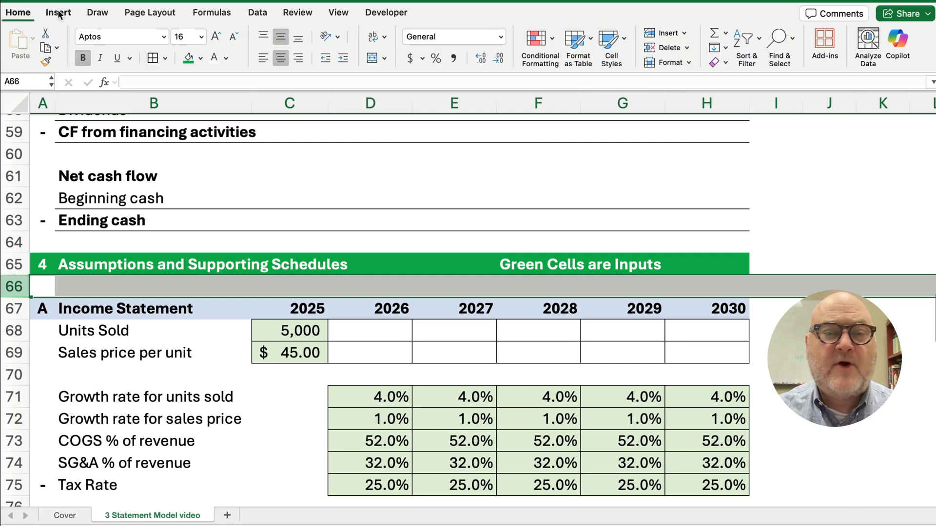
{"action": "left_click", "coordinate": [338, 13]}
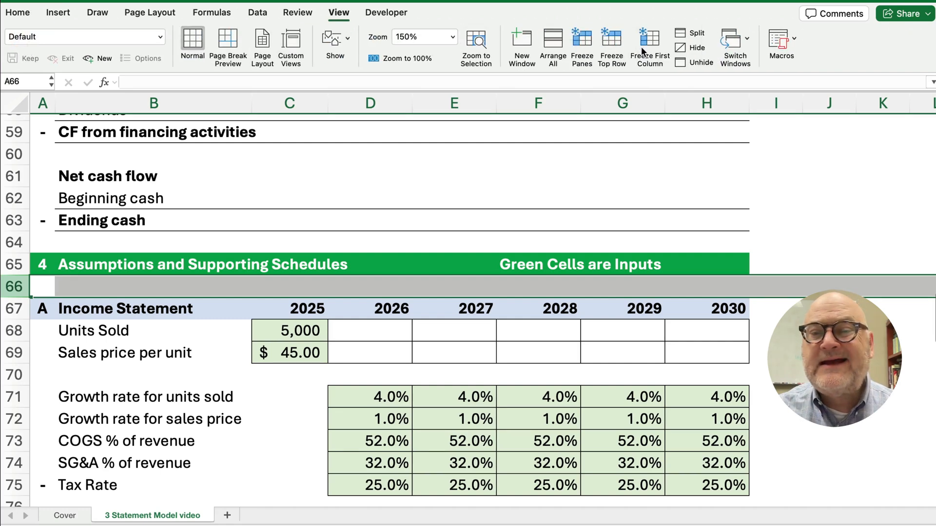
{"action": "left_click", "coordinate": [682, 41]}
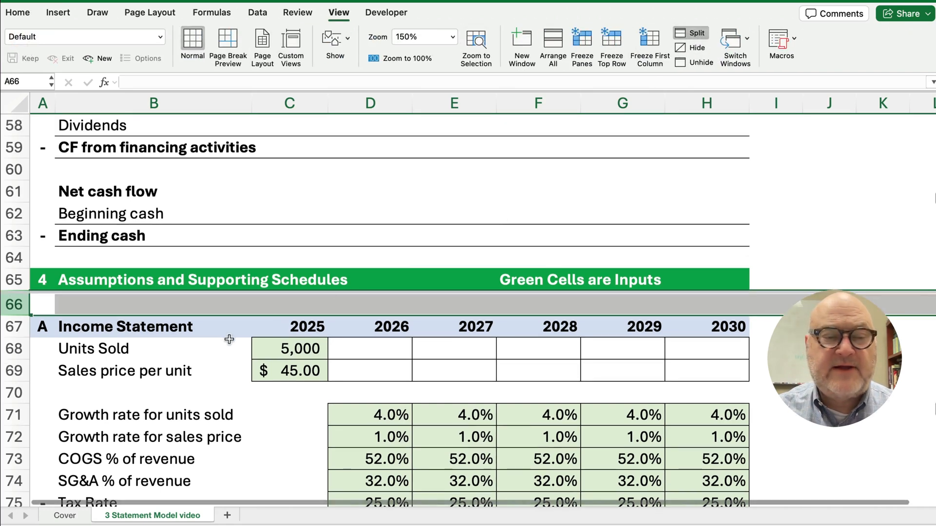
{"action": "left_click", "coordinate": [227, 337]}
{"action": "scroll", "coordinate": [183, 330], "scroll_direction": "up", "scroll_amount": 3}
{"action": "scroll", "coordinate": [183, 331], "scroll_direction": "down", "scroll_amount": 9}
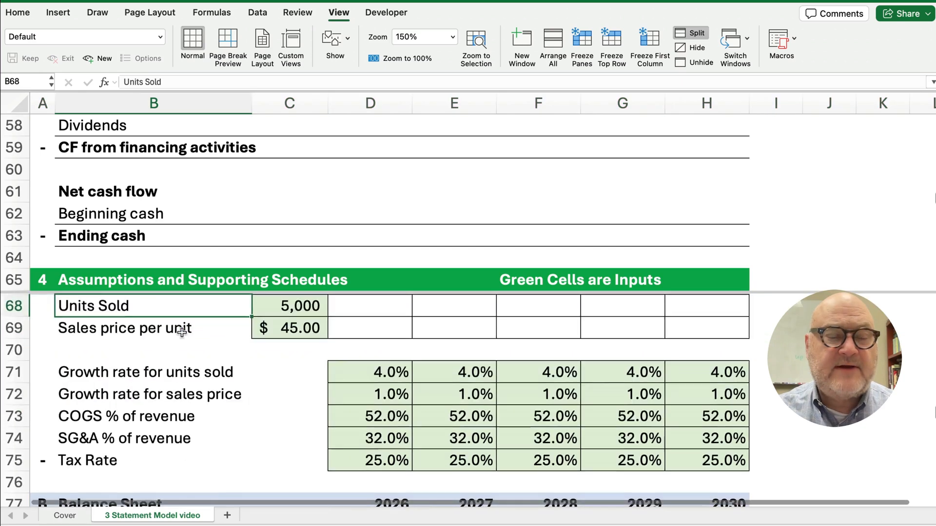
{"action": "scroll", "coordinate": [182, 333], "scroll_direction": "up", "scroll_amount": 5}
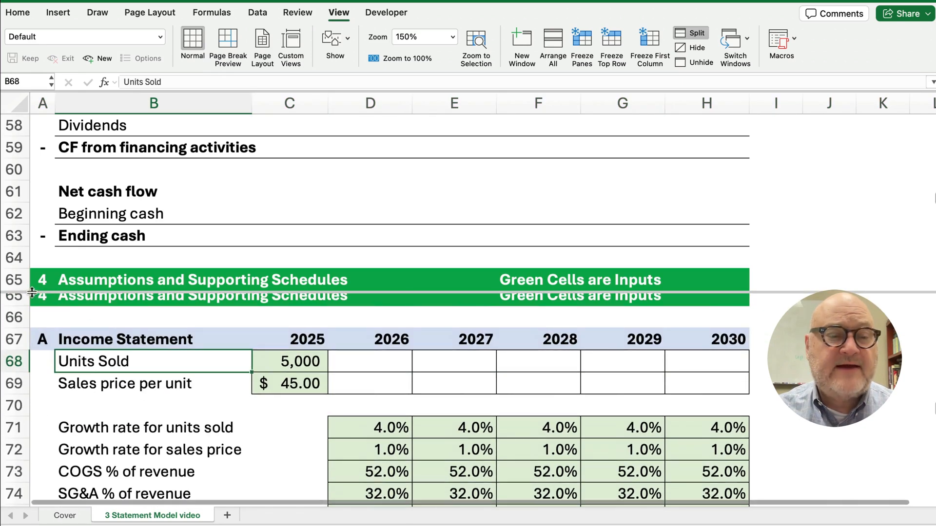
{"action": "left_click_drag", "start_coordinate": [36, 293], "coordinate": [38, 334]}
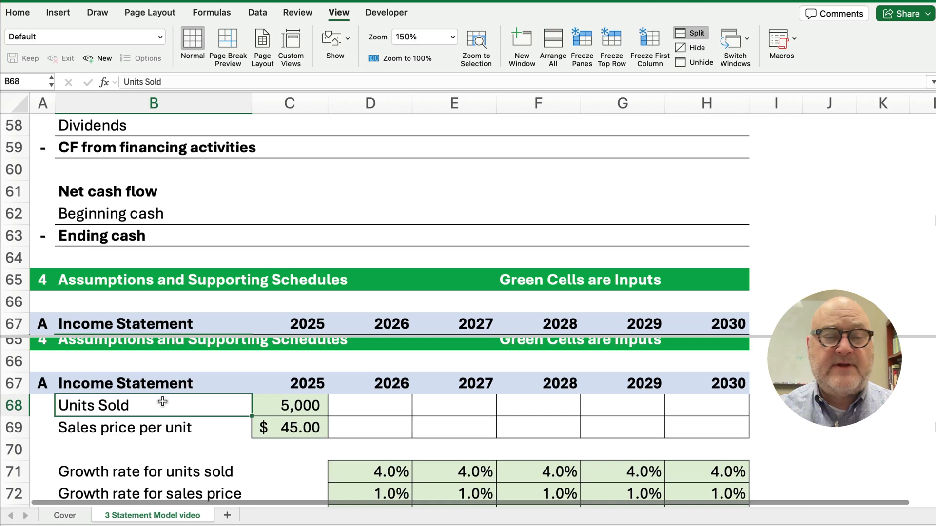
Bring the top pane back to A1 so income statement rows 3–12 show above the assumptions
{"action": "scroll", "coordinate": [162, 401], "scroll_direction": "up", "scroll_amount": 1}
{"action": "scroll", "coordinate": [163, 398], "scroll_direction": "up", "scroll_amount": 1}
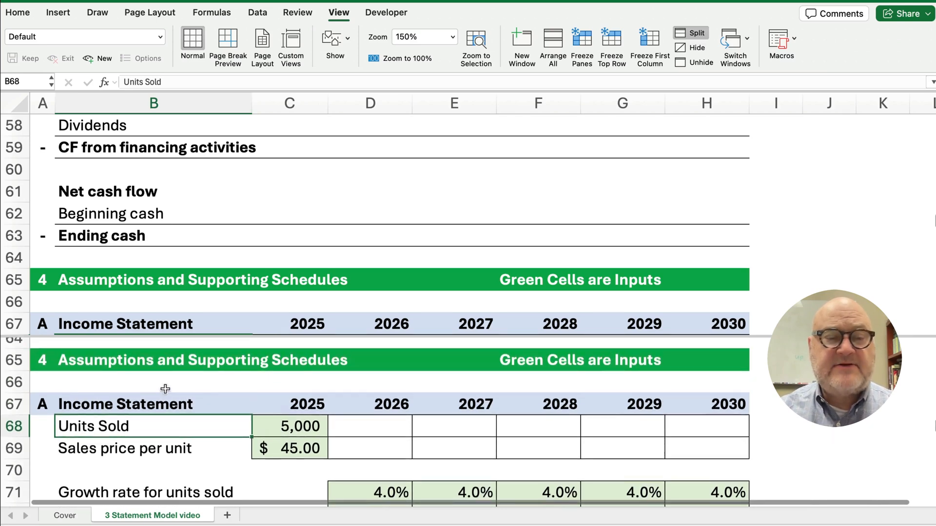
{"action": "left_click", "coordinate": [43, 238]}
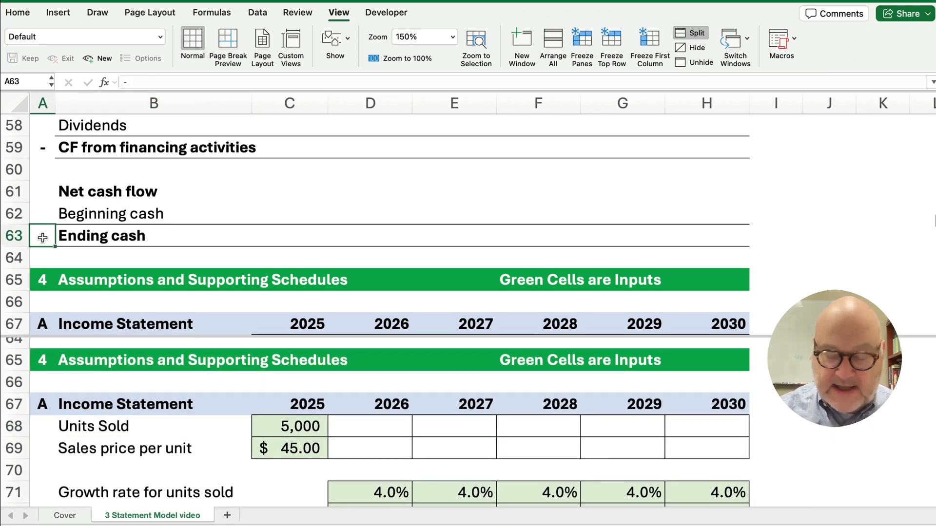
{"action": "key", "text": "super+Up"}
{"action": "key", "text": "super+Up"}
{"action": "key", "text": "super+Up"}
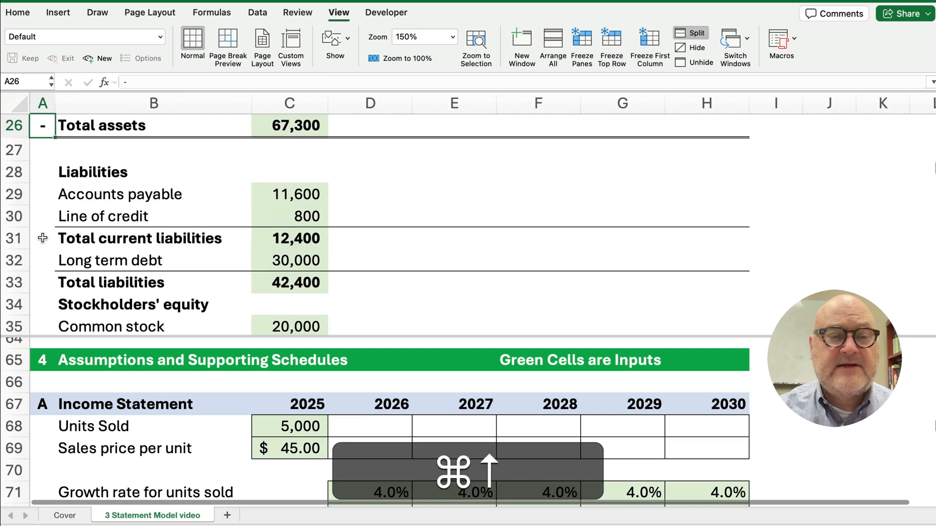
{"action": "key", "text": "super+Up"}
{"action": "key", "text": "super+Up"}
{"action": "key", "text": "super+Up"}
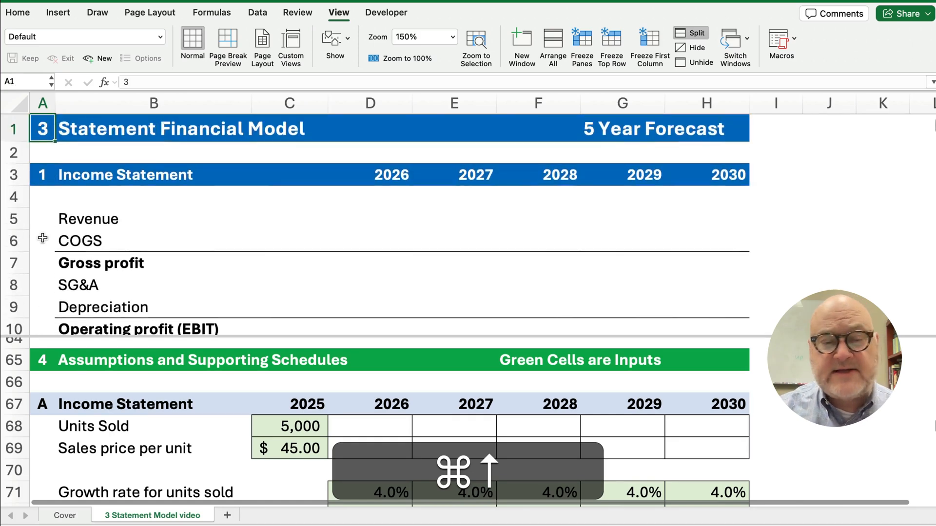
{"action": "scroll", "coordinate": [43, 238], "scroll_direction": "right", "scroll_amount": 1}
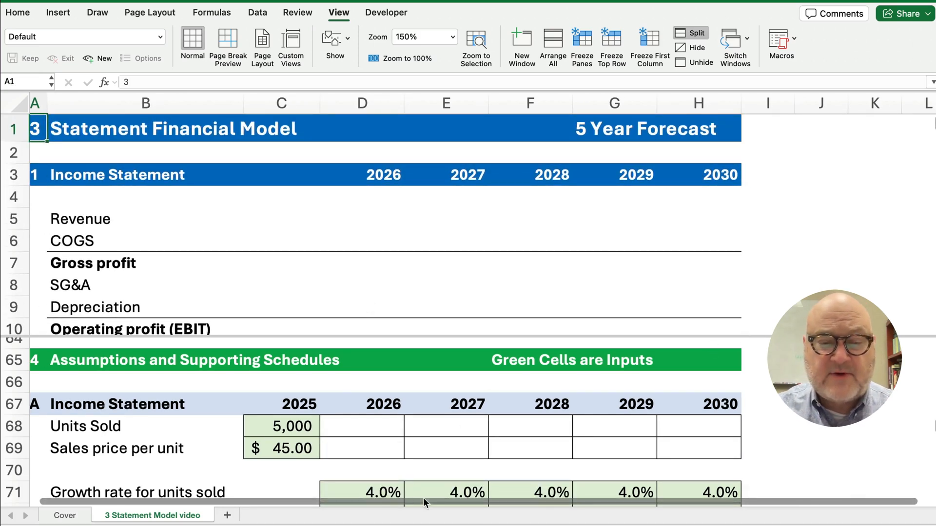
{"action": "scroll", "coordinate": [371, 502], "scroll_direction": "left", "scroll_amount": 1}
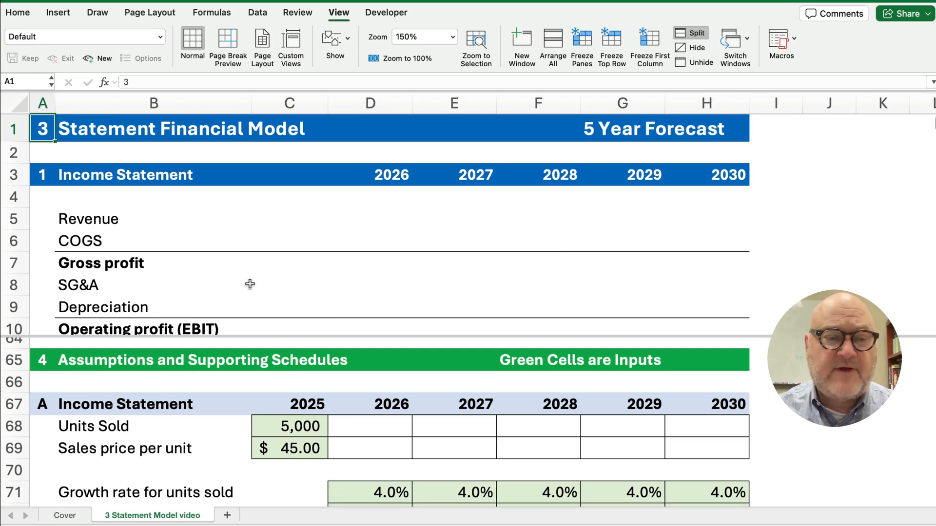
{"action": "scroll", "coordinate": [250, 284], "scroll_direction": "down", "scroll_amount": 2}
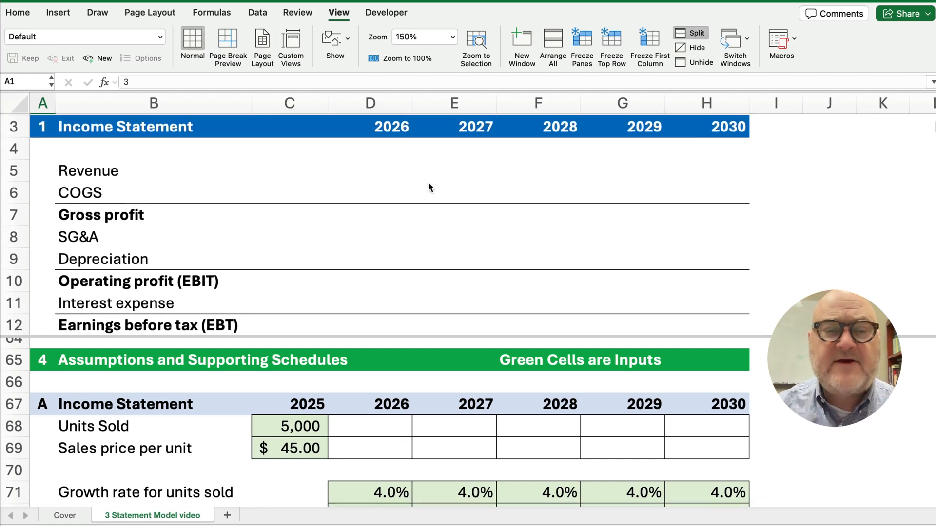
{"action": "left_click", "coordinate": [390, 177]}
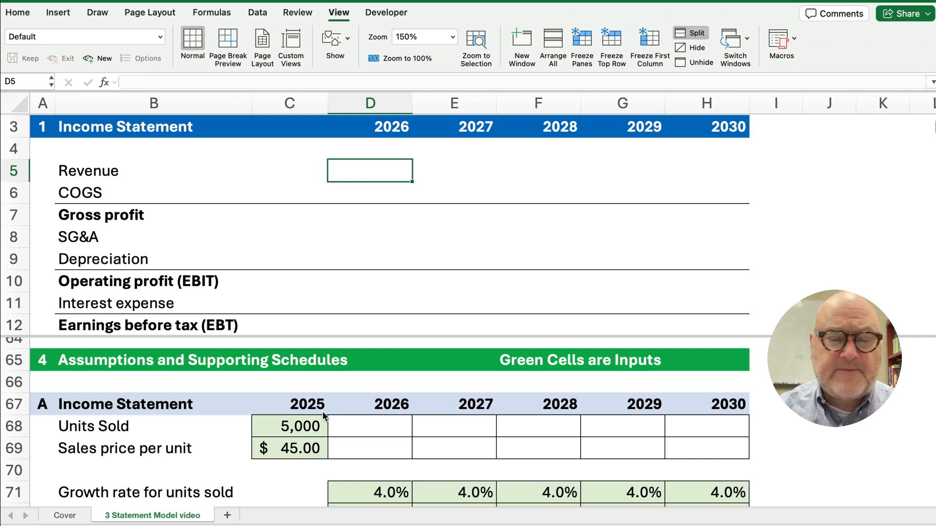
Enter =C68*(1+D71) in D68 so 2026 units sold becomes 5,200
{"action": "left_click", "coordinate": [289, 428]}
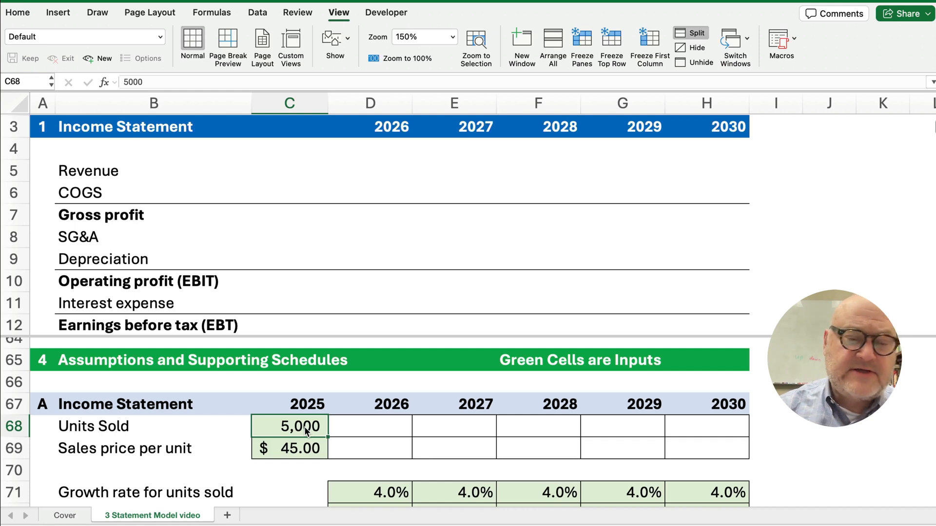
{"action": "left_click", "coordinate": [299, 448]}
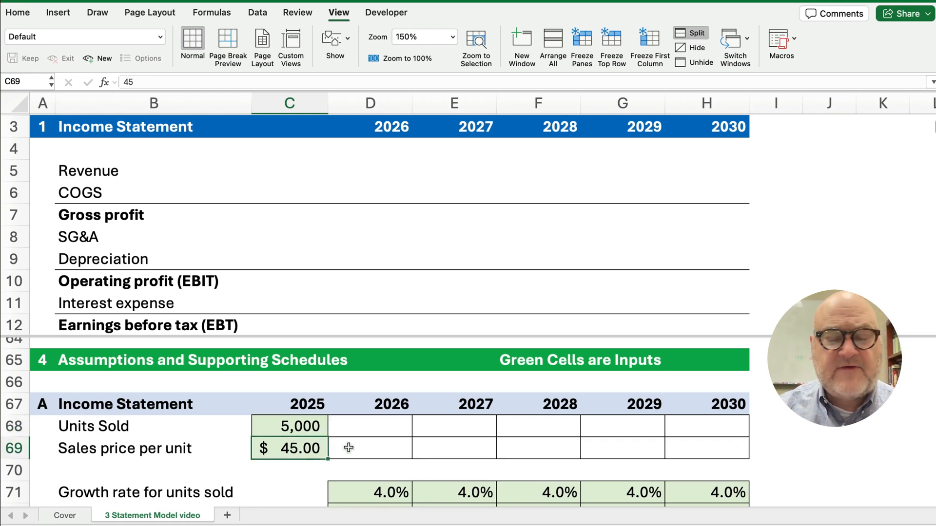
{"action": "scroll", "coordinate": [348, 448], "scroll_direction": "down", "scroll_amount": 2}
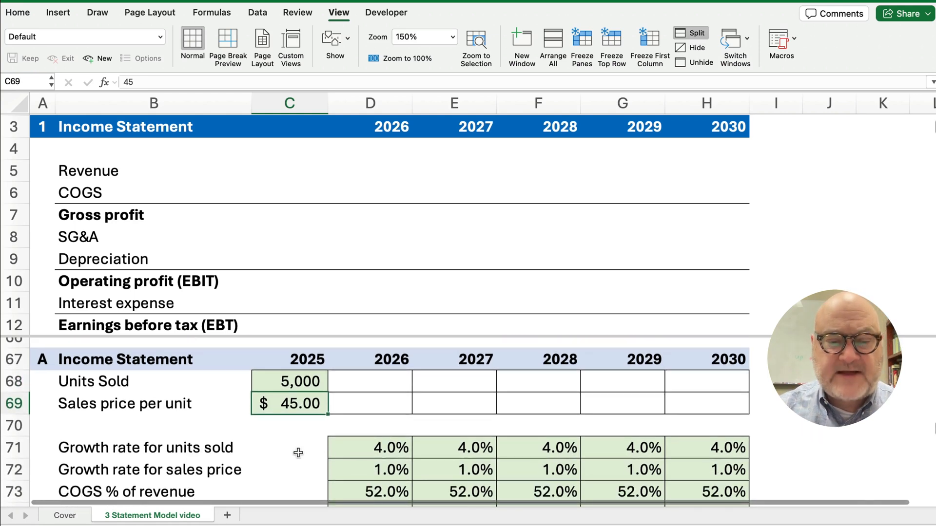
{"action": "left_click", "coordinate": [364, 381]}
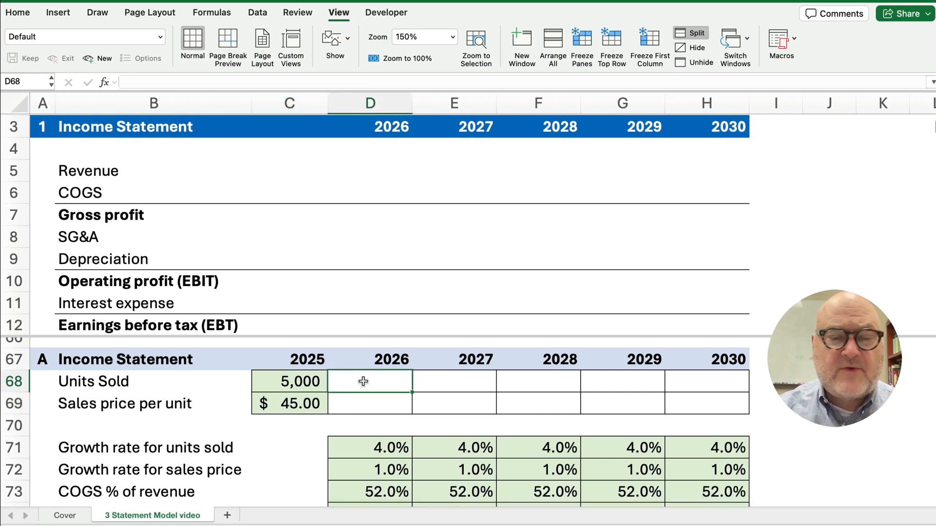
{"action": "type", "text": "="}
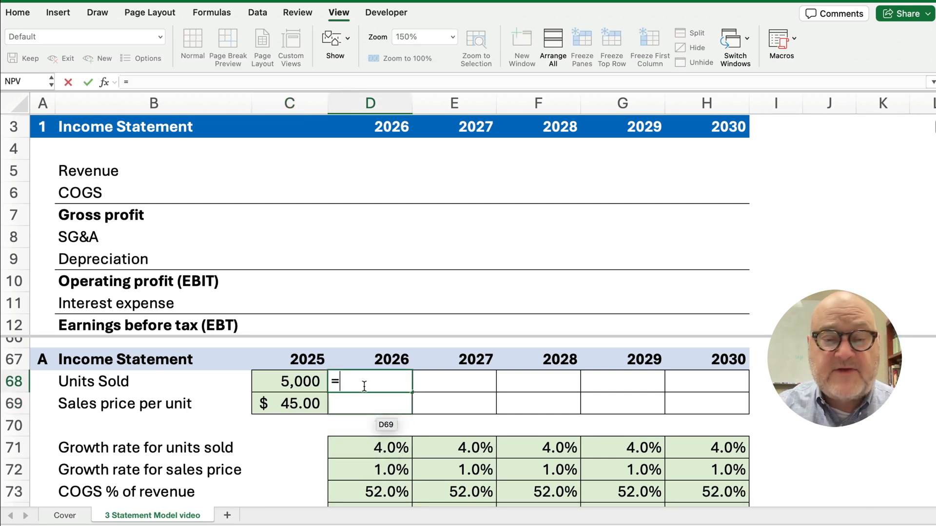
{"action": "key", "text": "Left"}
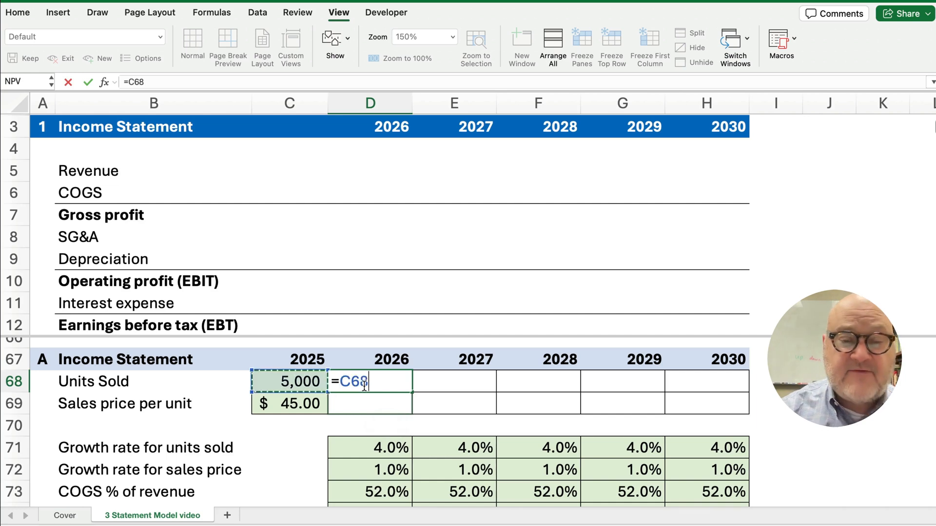
{"action": "type", "text": "*"}
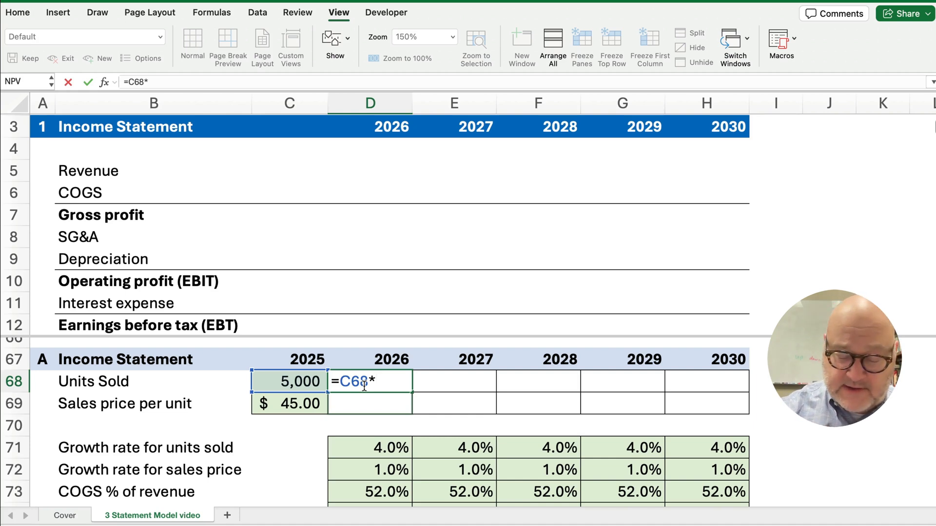
{"action": "type", "text": "("}
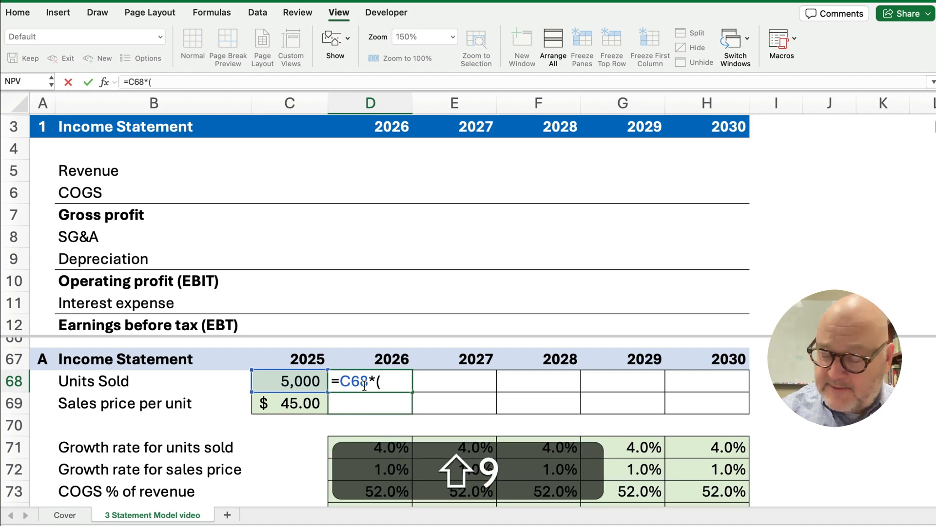
{"action": "type", "text": "1+"}
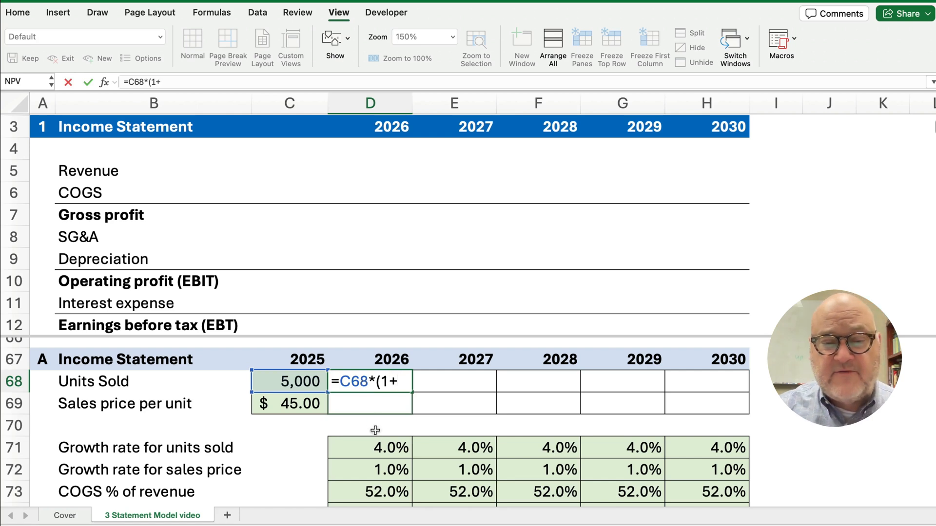
{"action": "left_click", "coordinate": [376, 448]}
{"action": "type", "text": ")"}
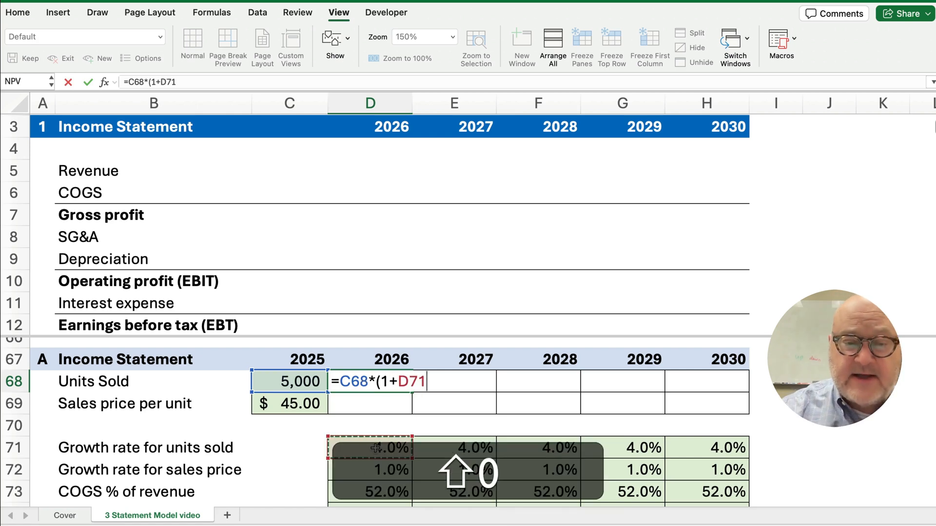
{"action": "key", "text": "Return"}
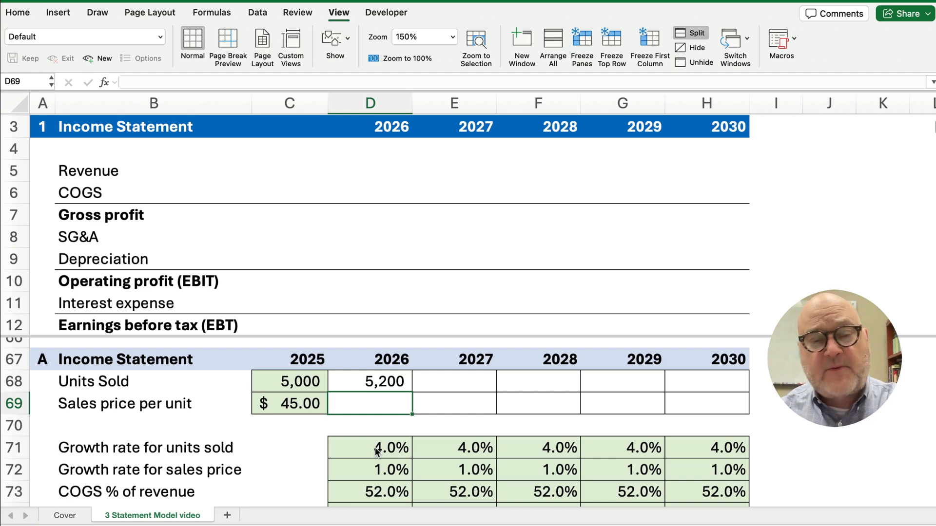
Fill the D68 units formula across to H68 and check 2030's =G68*(1+H71)
{"action": "key", "text": "Up"}
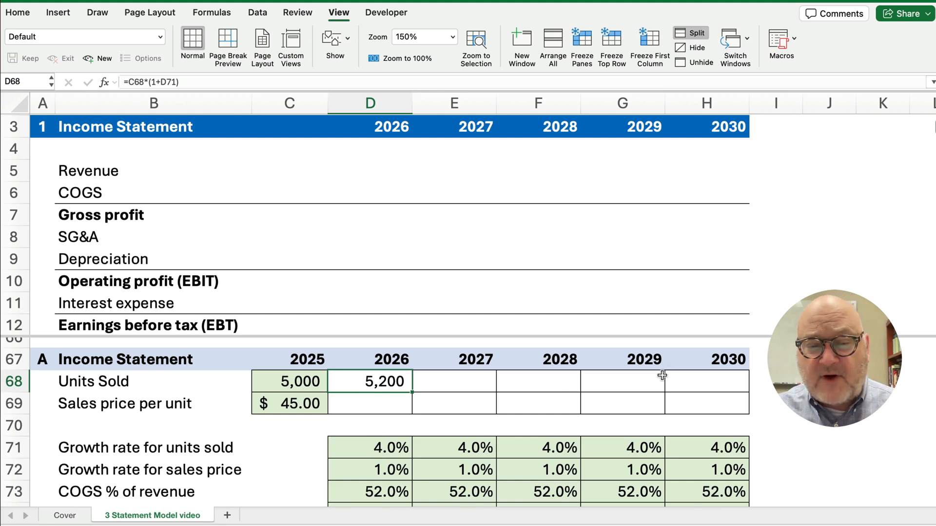
{"action": "right_click", "coordinate": [381, 382]}
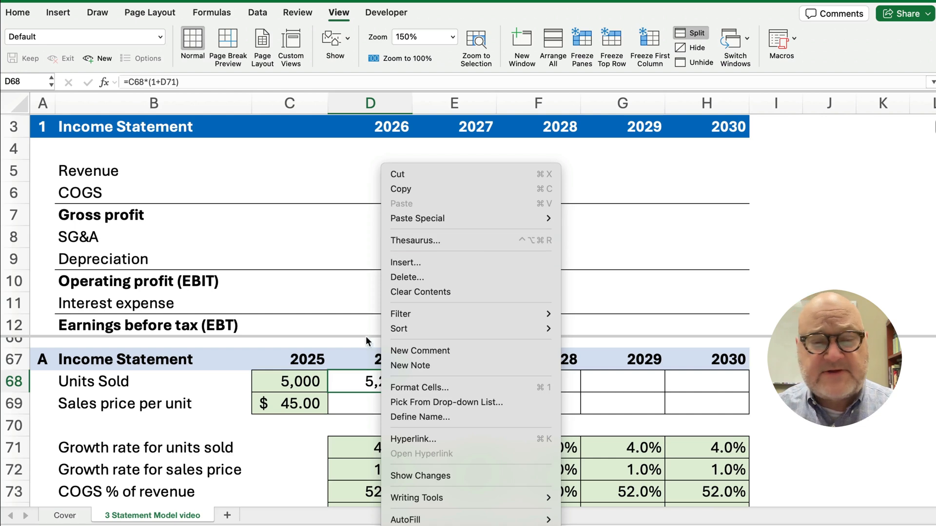
{"action": "left_click", "coordinate": [353, 346]}
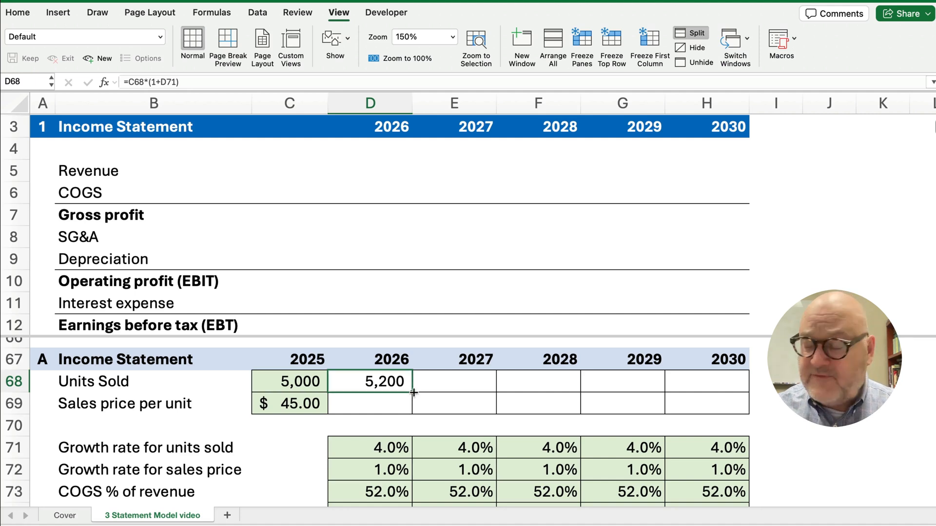
{"action": "left_click_drag", "start_coordinate": [414, 392], "coordinate": [726, 390]}
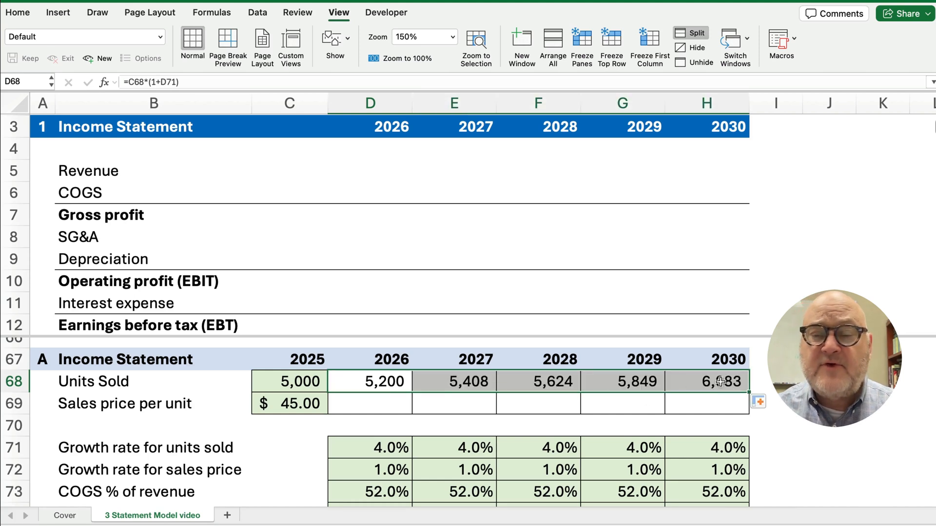
{"action": "left_click", "coordinate": [721, 382]}
{"action": "left_click", "coordinate": [144, 83]}
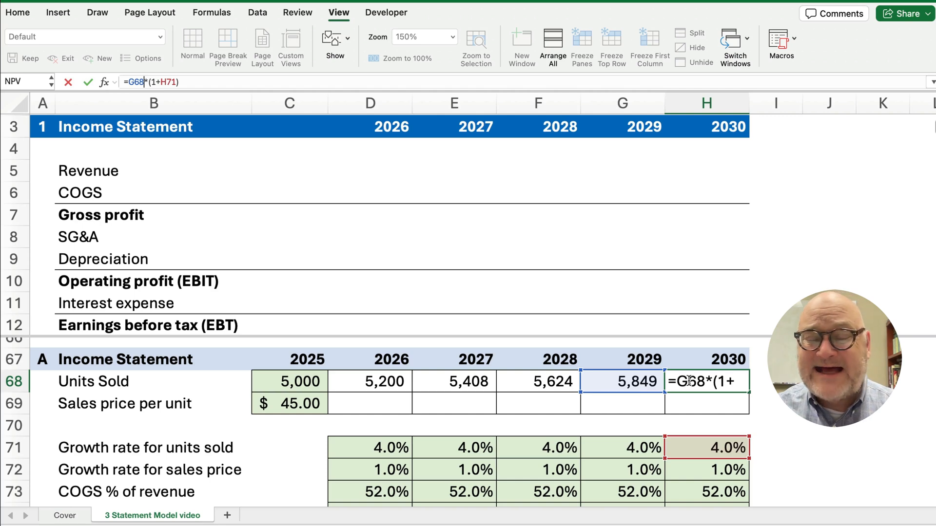
{"action": "key", "text": "Return"}
{"action": "left_click", "coordinate": [729, 449]}
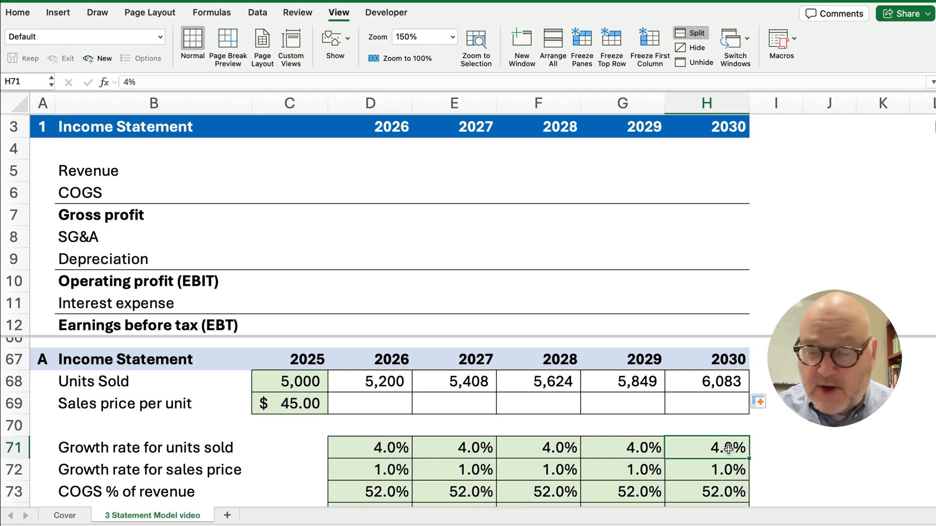
{"action": "type", "text": "0"}
{"action": "key", "text": "Return"}
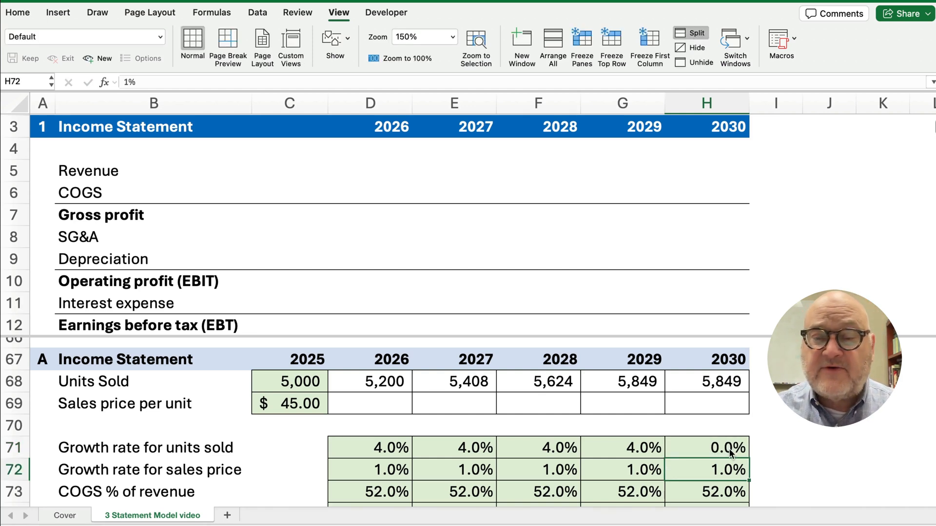
{"action": "left_click_drag", "start_coordinate": [631, 383], "coordinate": [672, 382]}
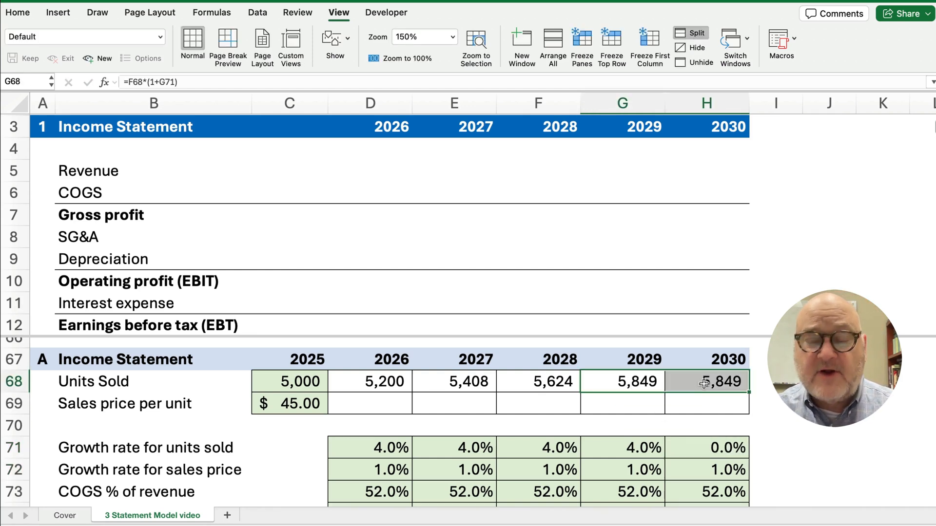
{"action": "left_click", "coordinate": [715, 448]}
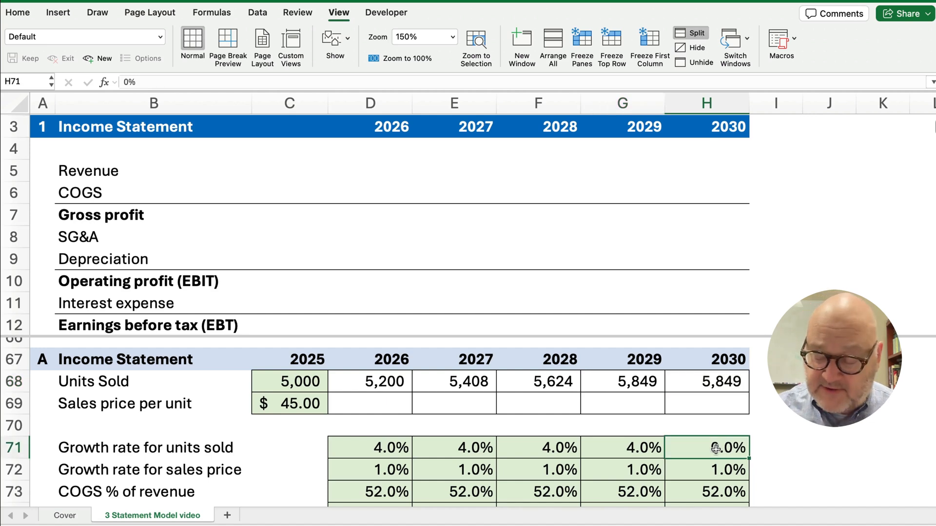
{"action": "type", "text": "4"}
{"action": "key", "text": "Return"}
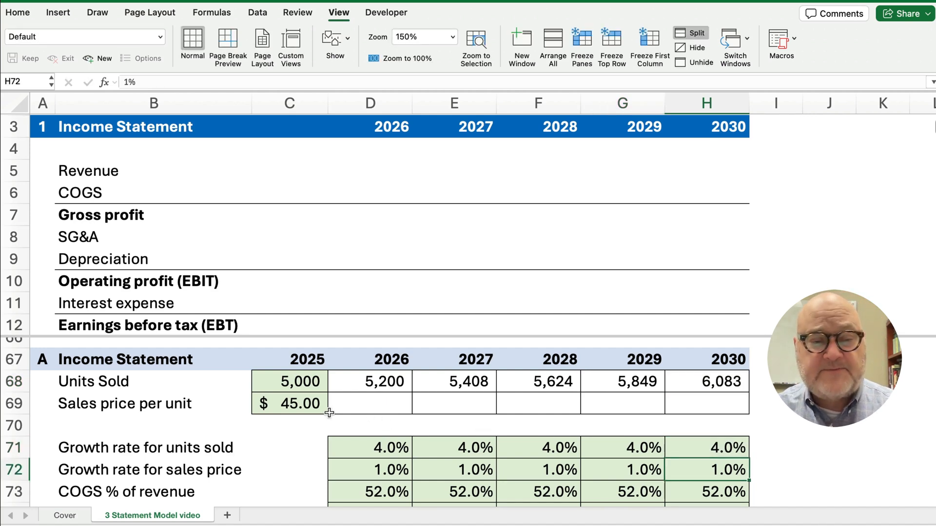
{"action": "left_click", "coordinate": [294, 406]}
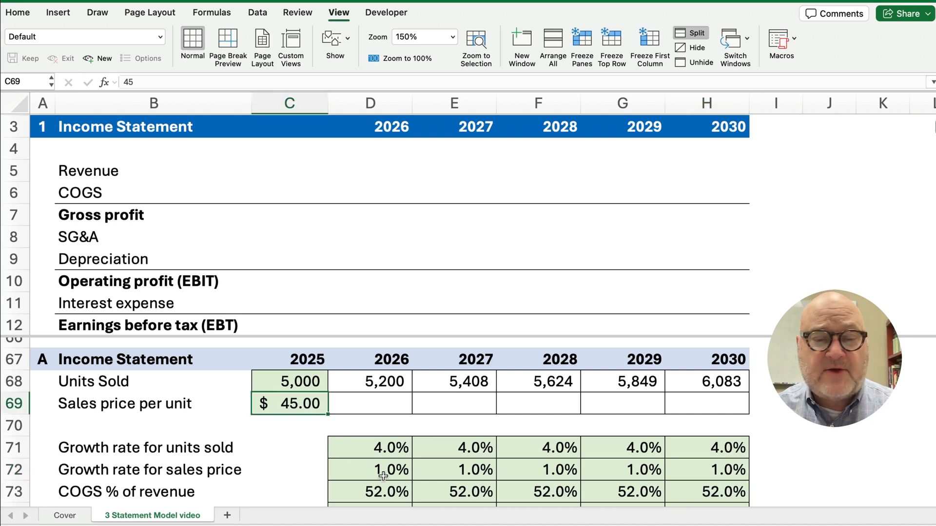
{"action": "left_click_drag", "start_coordinate": [378, 471], "coordinate": [685, 473]}
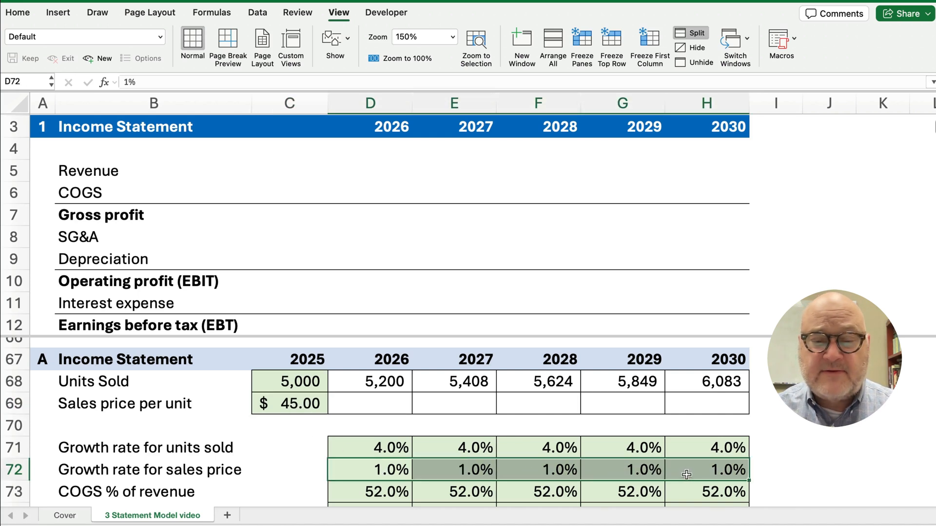
{"action": "left_click", "coordinate": [122, 472]}
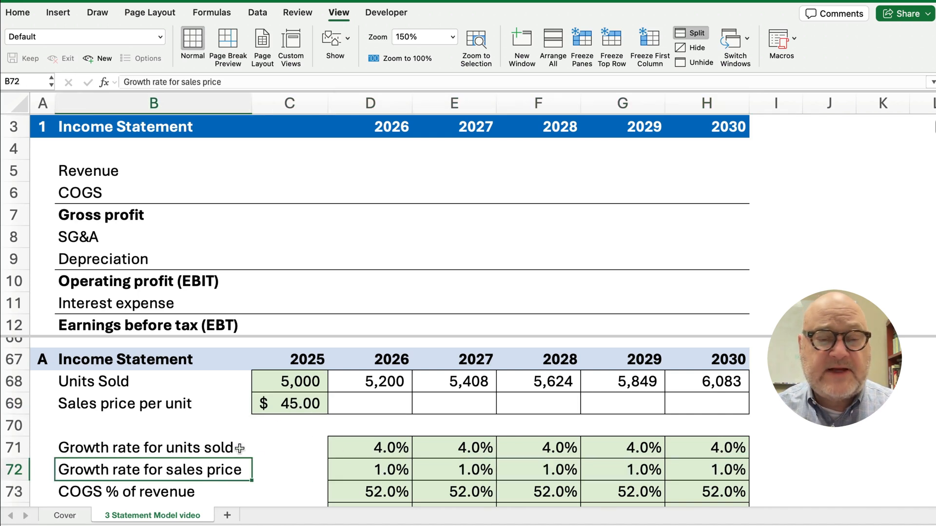
{"action": "left_click", "coordinate": [352, 404]}
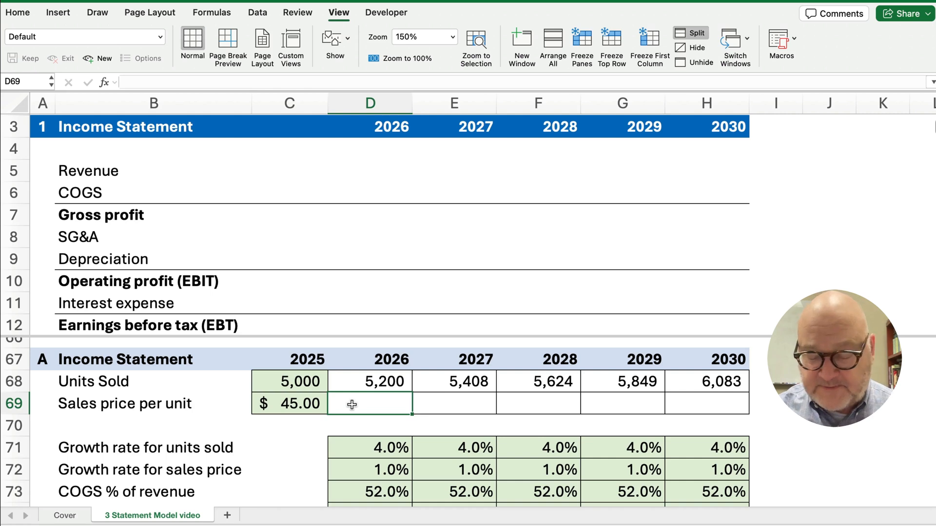
Enter =C69*(1+D72) in D69, giving a 2026 sales price of $45.45
{"action": "type", "text": "="}
{"action": "key", "text": "Left"}
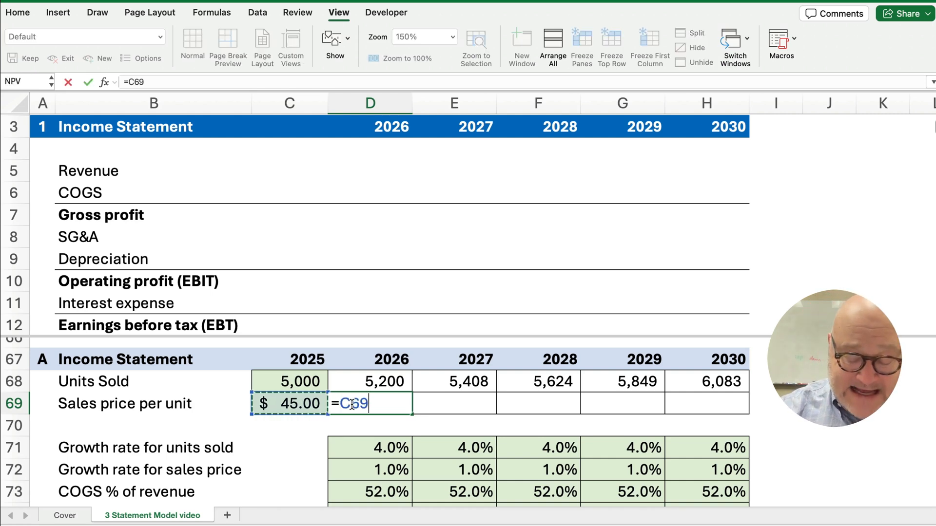
{"action": "type", "text": "*"}
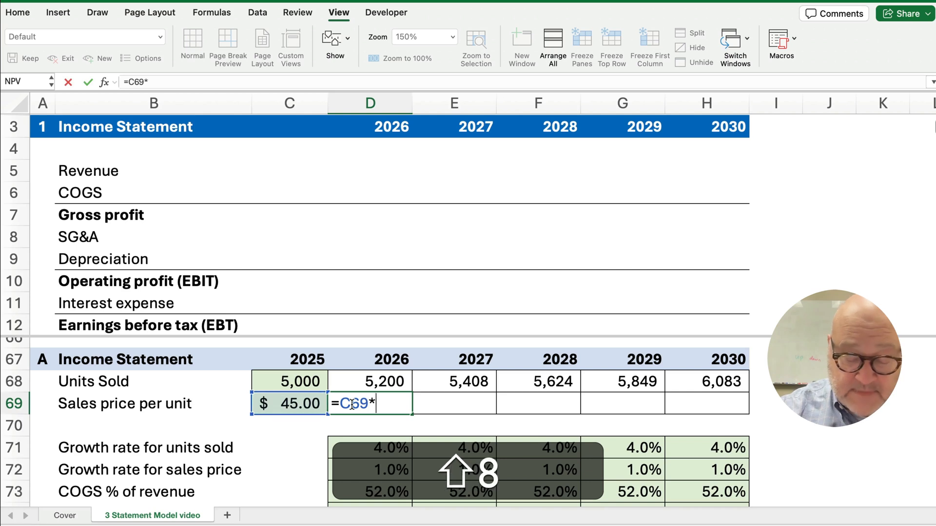
{"action": "type", "text": "(1+"}
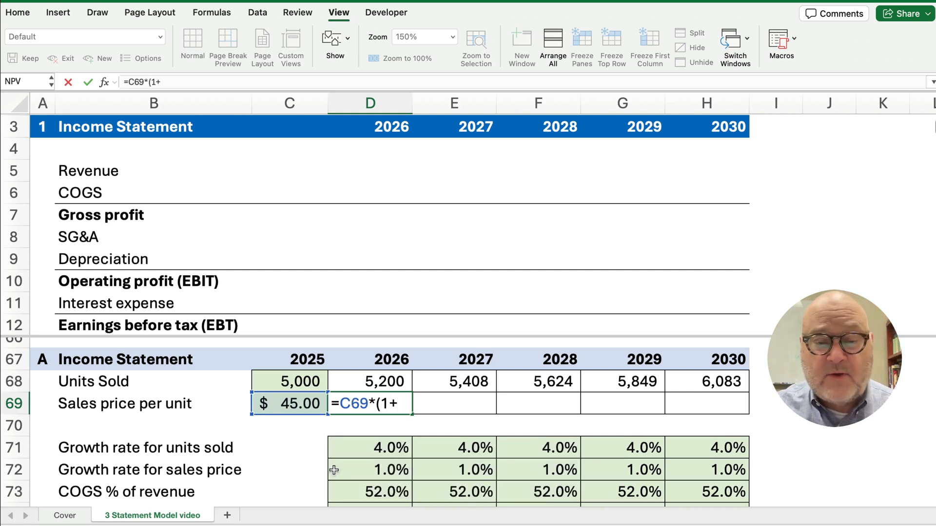
{"action": "left_click", "coordinate": [363, 471]}
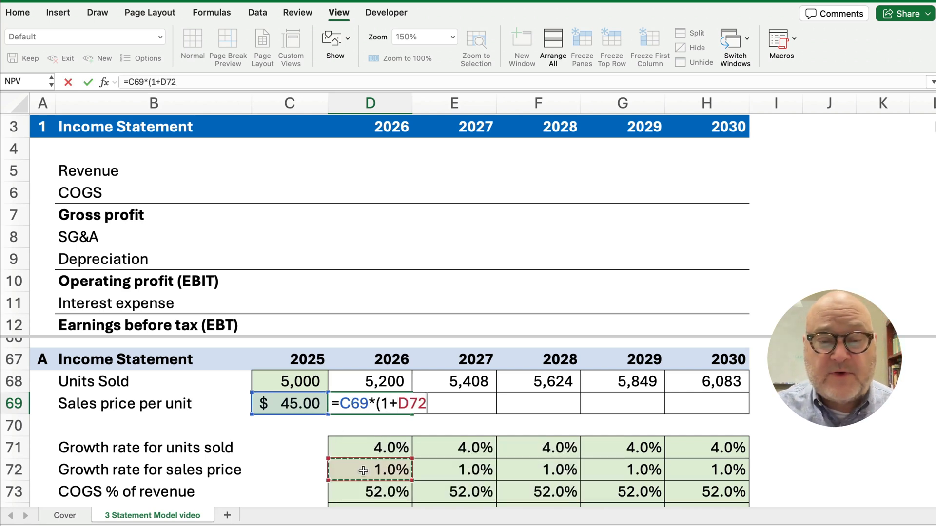
{"action": "type", "text": ")"}
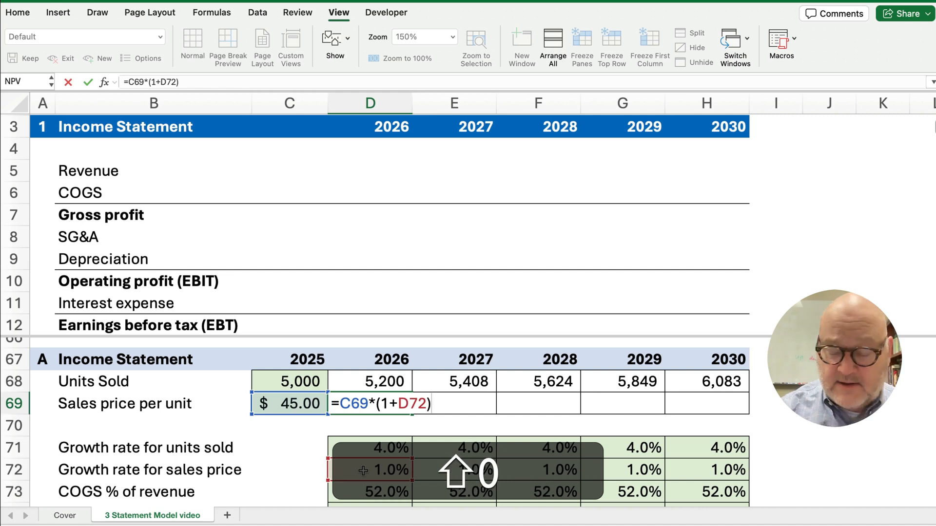
{"action": "key", "text": "Return"}
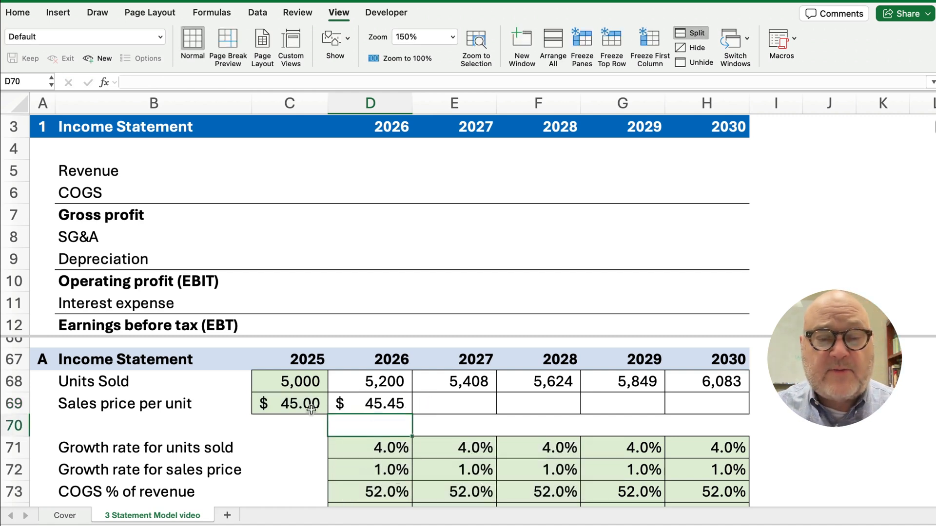
Fill the sales price formula across to H69, reaching $47.30 in 2030 at 1% growth
{"action": "left_click", "coordinate": [311, 410]}
{"action": "left_click", "coordinate": [364, 411]}
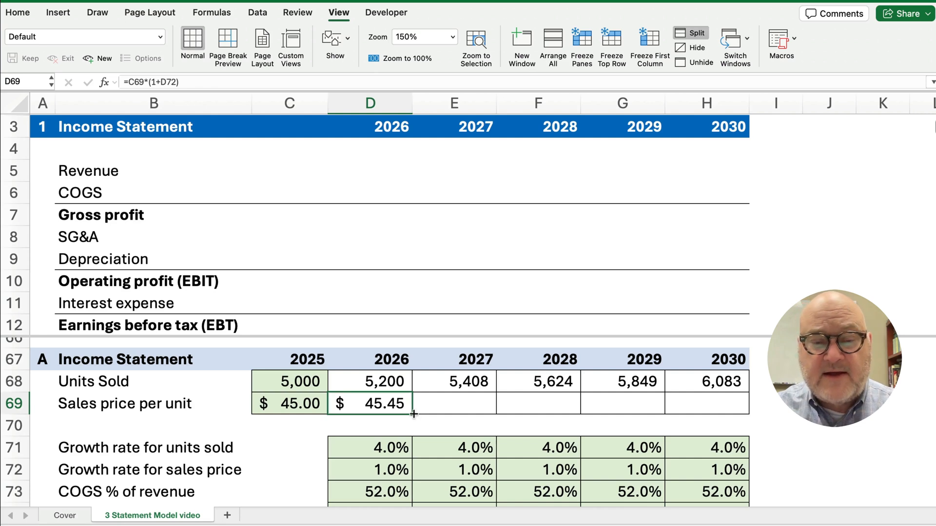
{"action": "left_click_drag", "start_coordinate": [414, 414], "coordinate": [715, 411]}
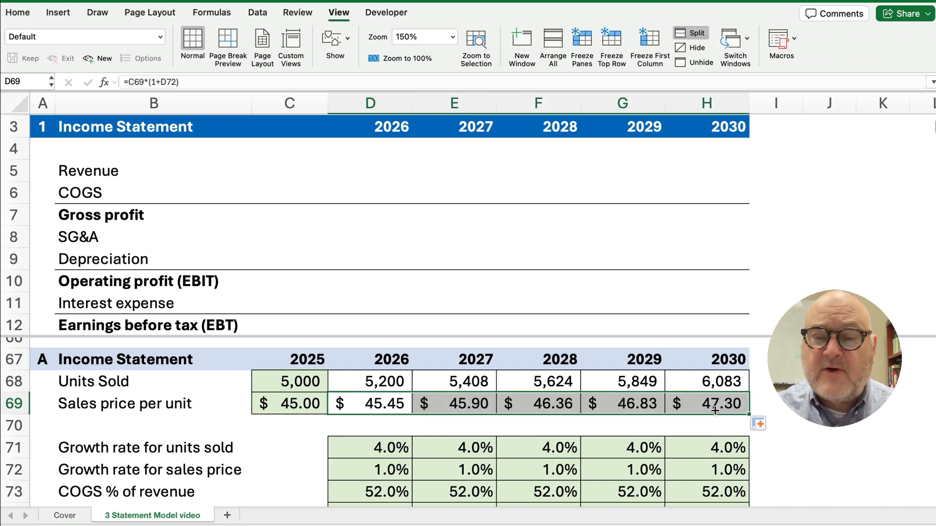
{"action": "left_click", "coordinate": [714, 409]}
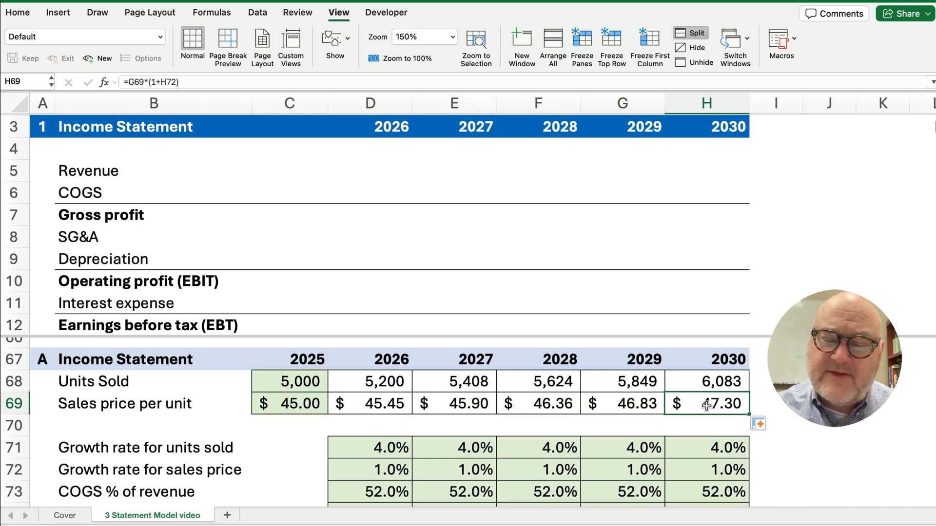
{"action": "left_click", "coordinate": [291, 410]}
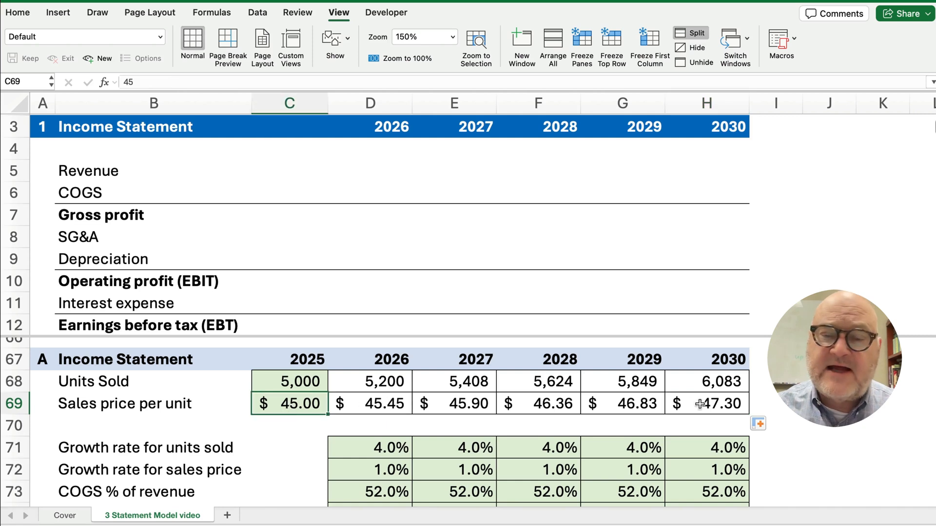
{"action": "left_click", "coordinate": [720, 405]}
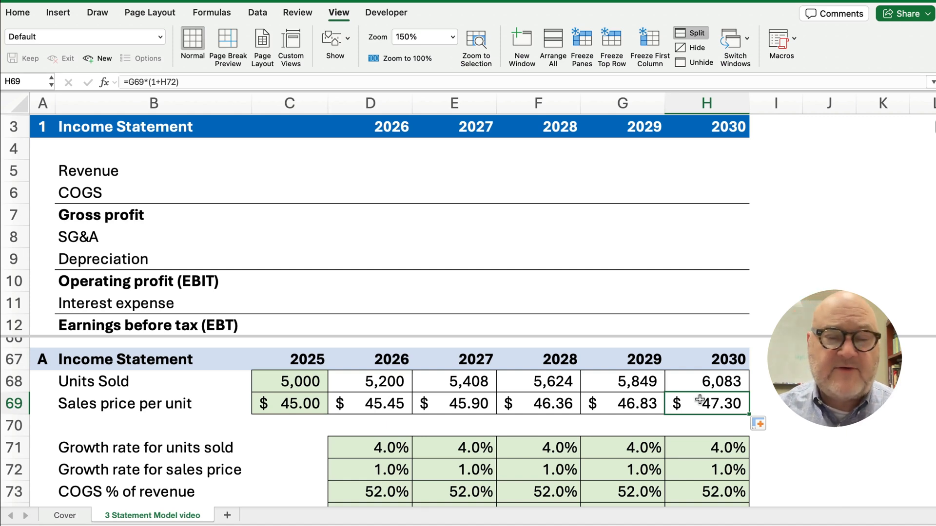
{"action": "left_click", "coordinate": [379, 470]}
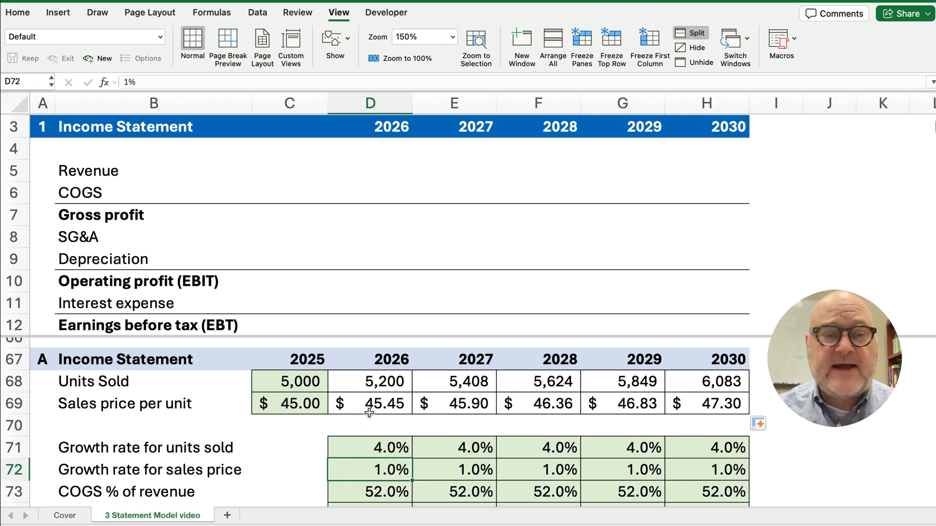
{"action": "left_click", "coordinate": [393, 172]}
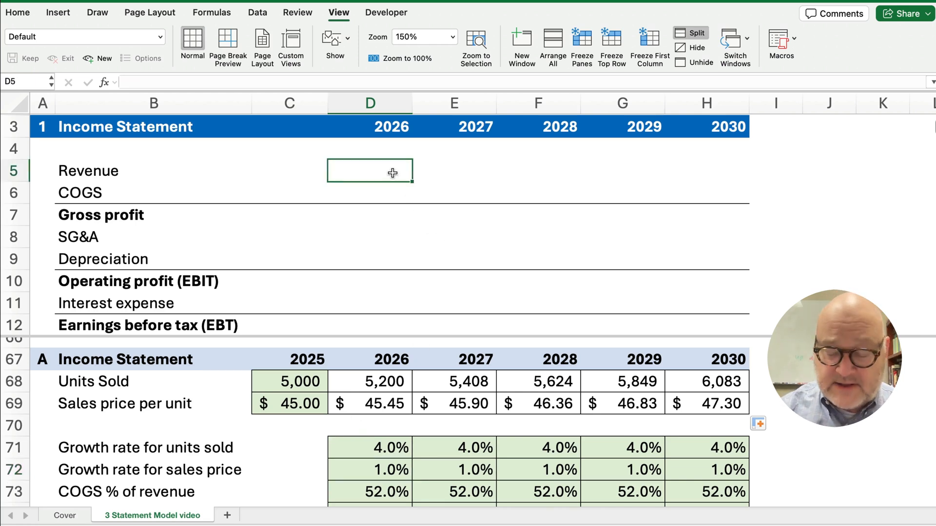
Enter =D68*D69 in D5 and fill to H5, giving revenue of 236,340 up to 287,711
{"action": "type", "text": "="}
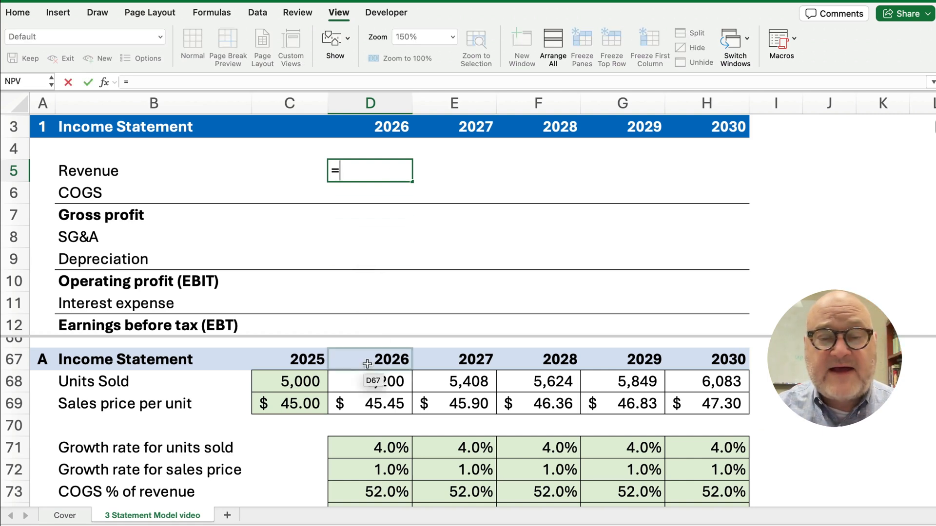
{"action": "left_click", "coordinate": [371, 381]}
{"action": "type", "text": "*"}
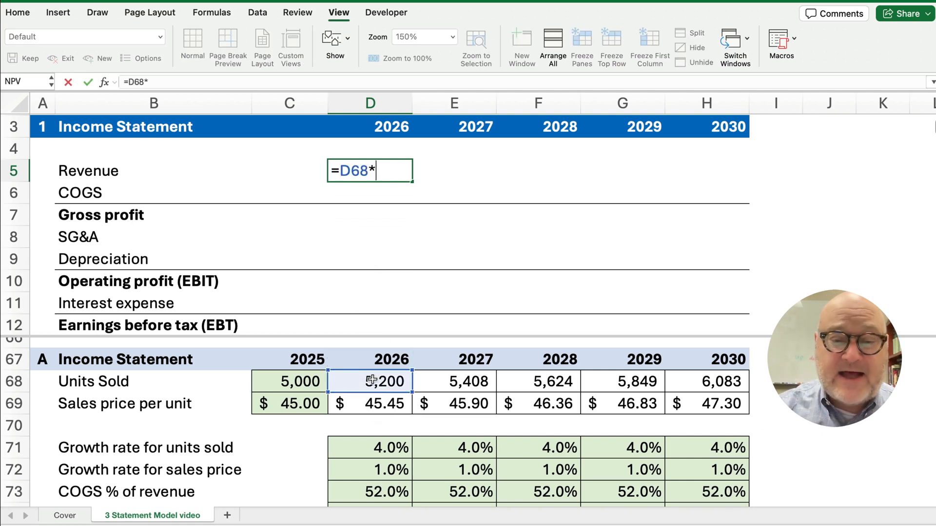
{"action": "left_click", "coordinate": [380, 403]}
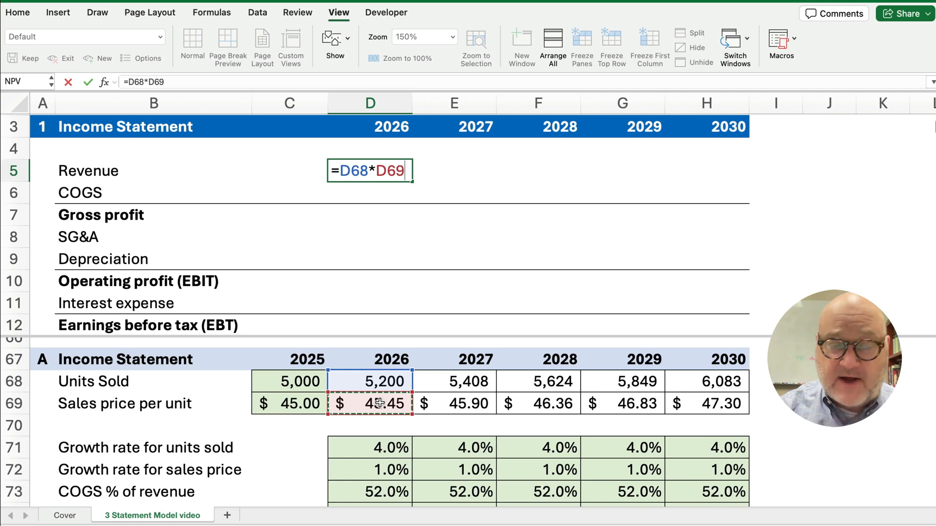
{"action": "key", "text": "Return"}
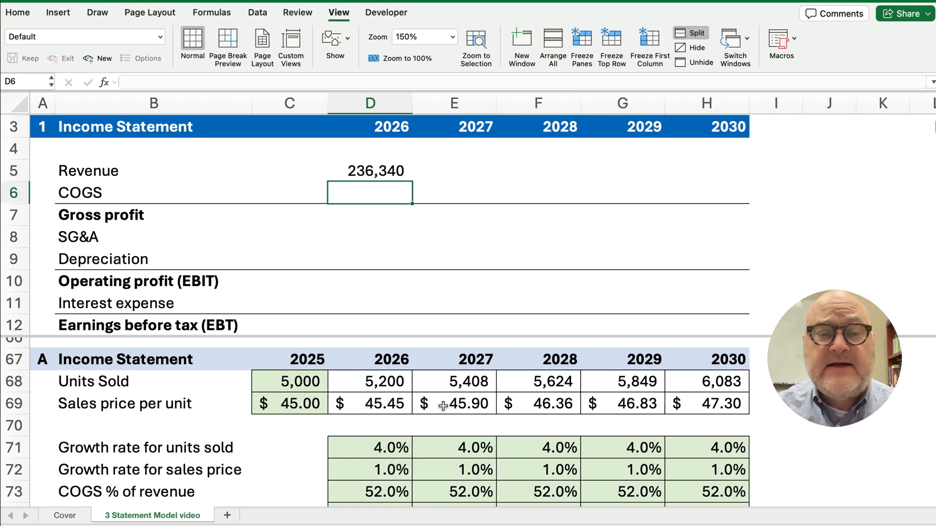
{"action": "left_click", "coordinate": [378, 171]}
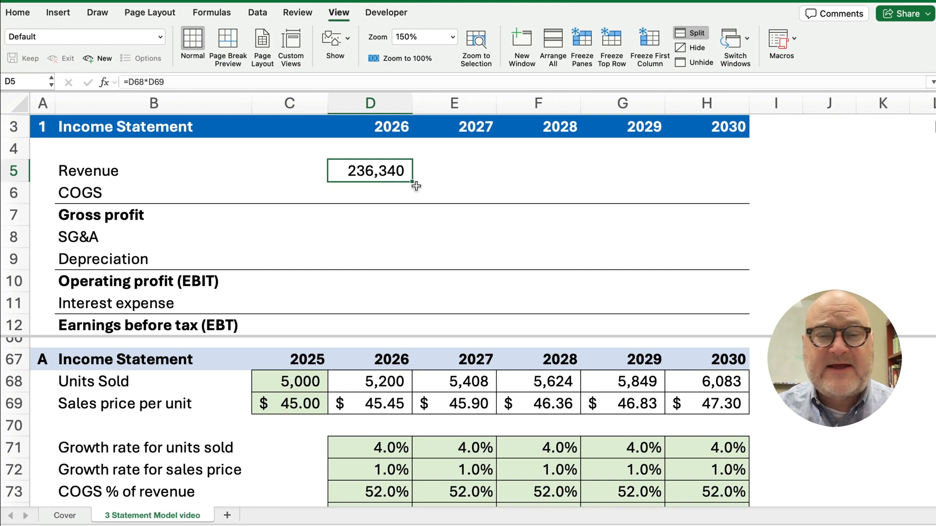
{"action": "left_click_drag", "start_coordinate": [413, 181], "coordinate": [726, 178]}
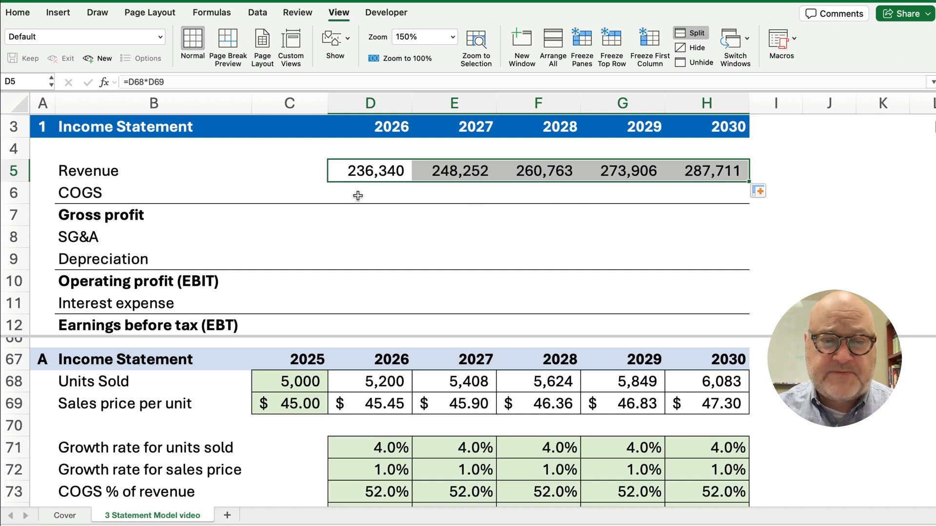
{"action": "left_click", "coordinate": [358, 199]}
Enter the 2026 COGS formula =D5*D73, revenue times the 52% COGS rate
{"action": "scroll", "coordinate": [285, 433], "scroll_direction": "down", "scroll_amount": 1}
{"action": "scroll", "coordinate": [284, 433], "scroll_direction": "down", "scroll_amount": 1}
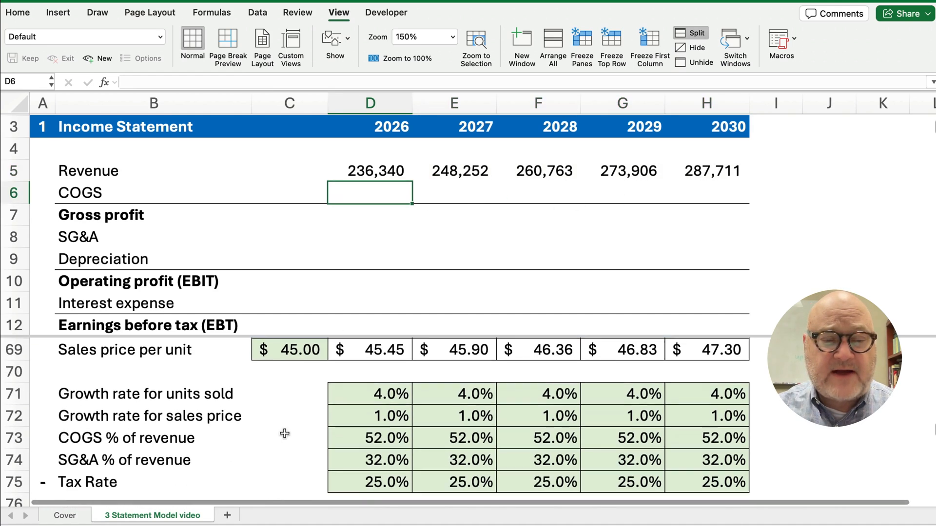
{"action": "left_click_drag", "start_coordinate": [63, 435], "coordinate": [759, 438]}
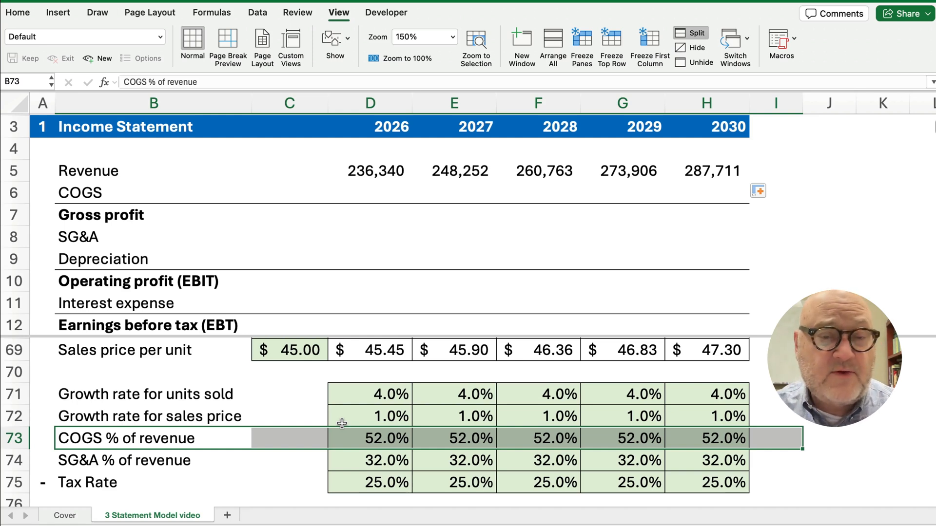
{"action": "left_click", "coordinate": [366, 193]}
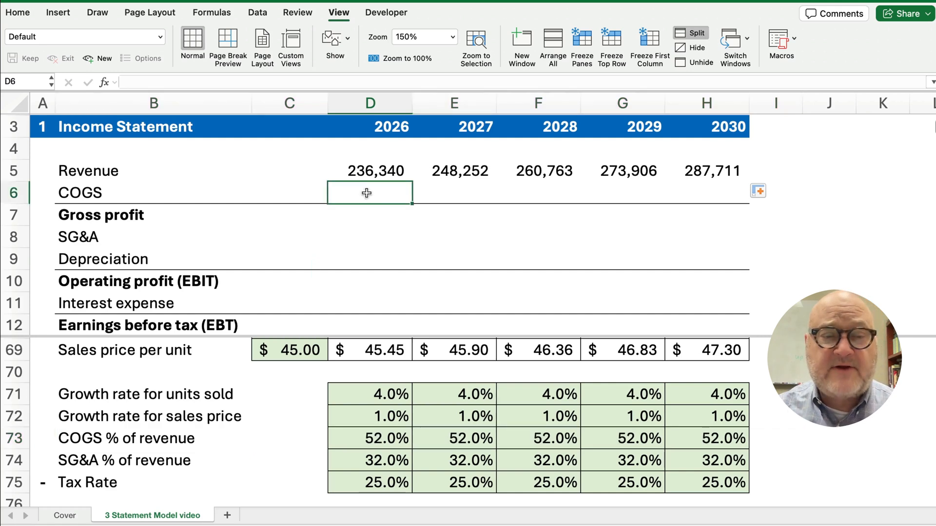
{"action": "type", "text": "="}
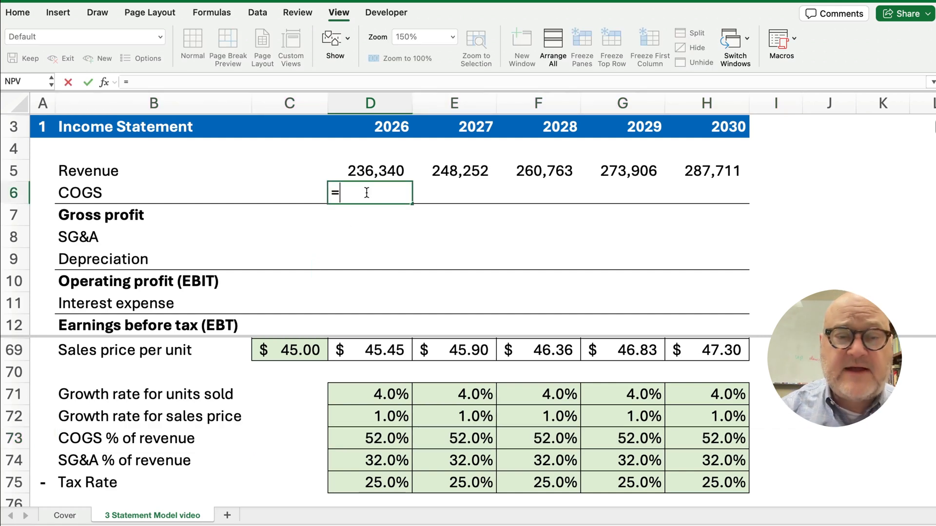
{"action": "key", "text": "Up"}
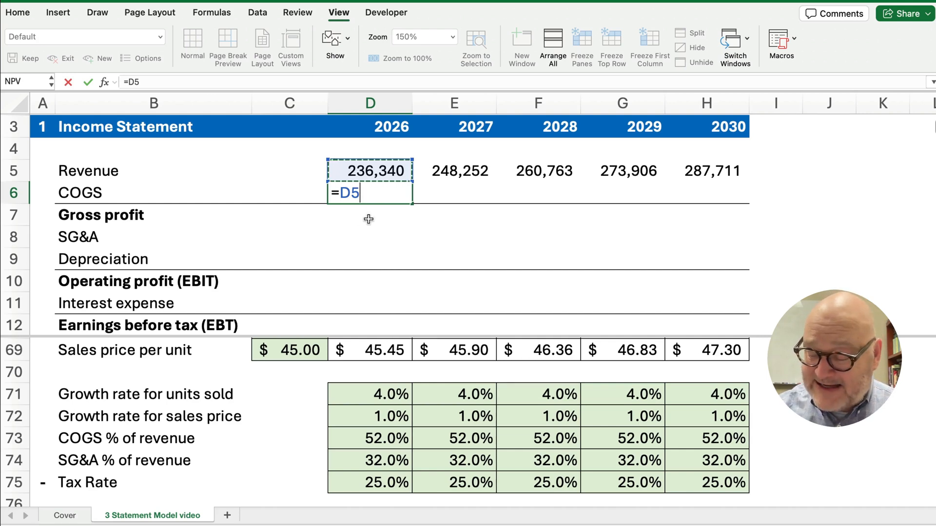
{"action": "type", "text": "*"}
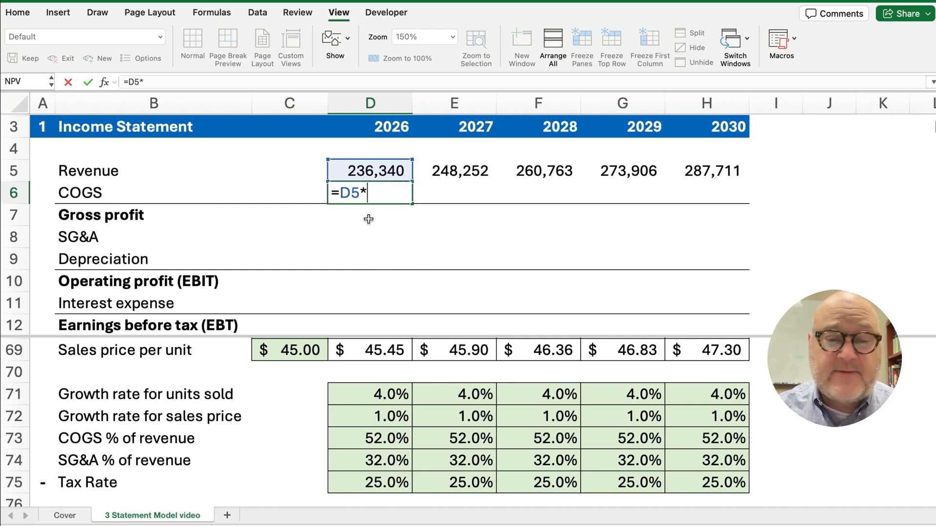
{"action": "left_click", "coordinate": [372, 438]}
{"action": "key", "text": "Return"}
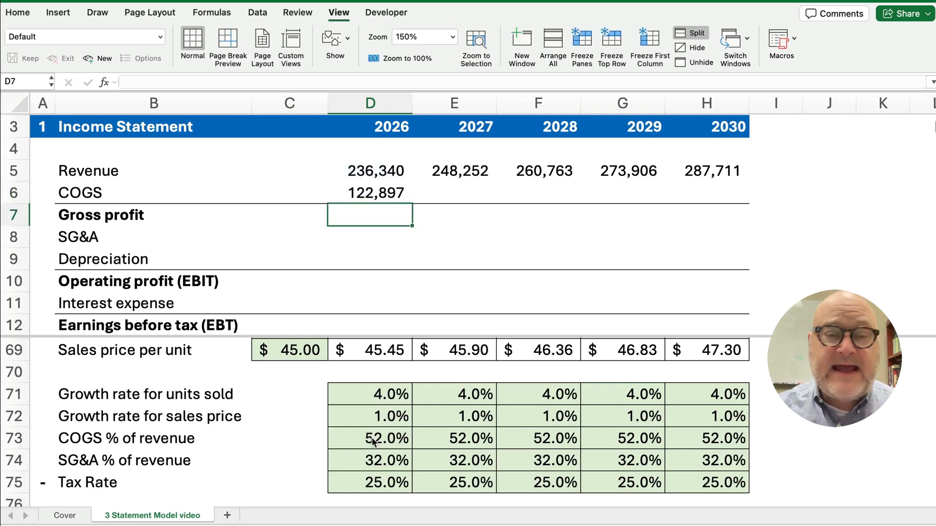
Fill the COGS formula across 2027–2030 and select the 2026–2030 COGS percentages
{"action": "left_click", "coordinate": [377, 195]}
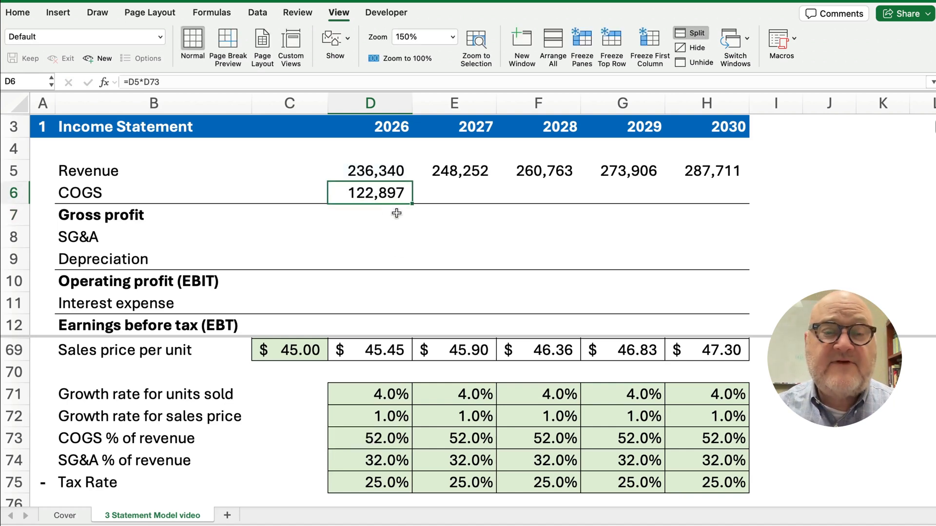
{"action": "left_click_drag", "start_coordinate": [412, 204], "coordinate": [692, 201]}
{"action": "left_click", "coordinate": [389, 438]}
{"action": "left_click_drag", "start_coordinate": [389, 437], "coordinate": [647, 434]}
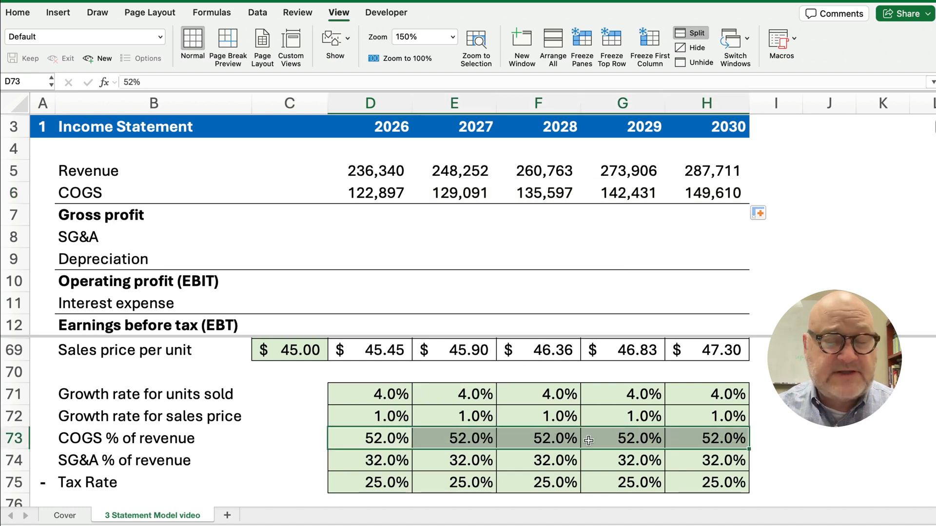
Try 48% and 50% COGS rates for 2030 and 2029, then undo back toward 52%
{"action": "left_click", "coordinate": [711, 439]}
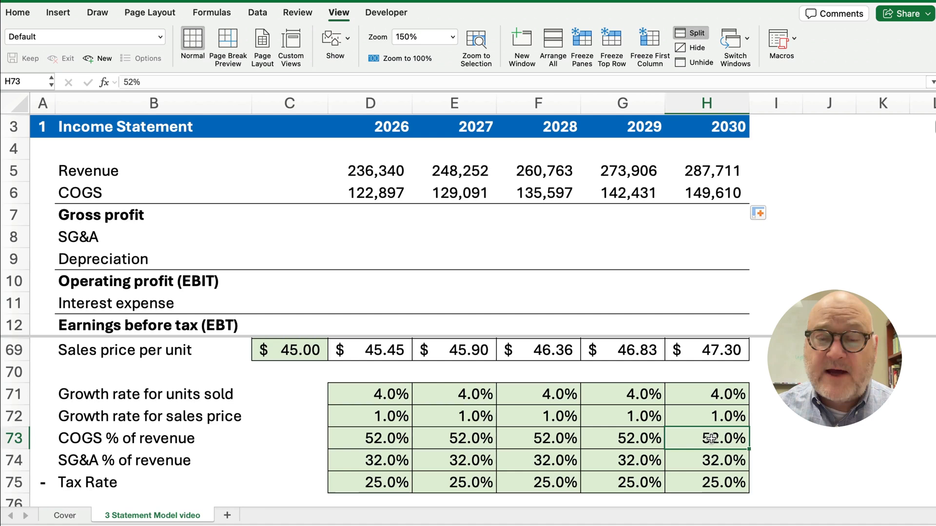
{"action": "type", "text": "48"}
{"action": "key", "text": "Return"}
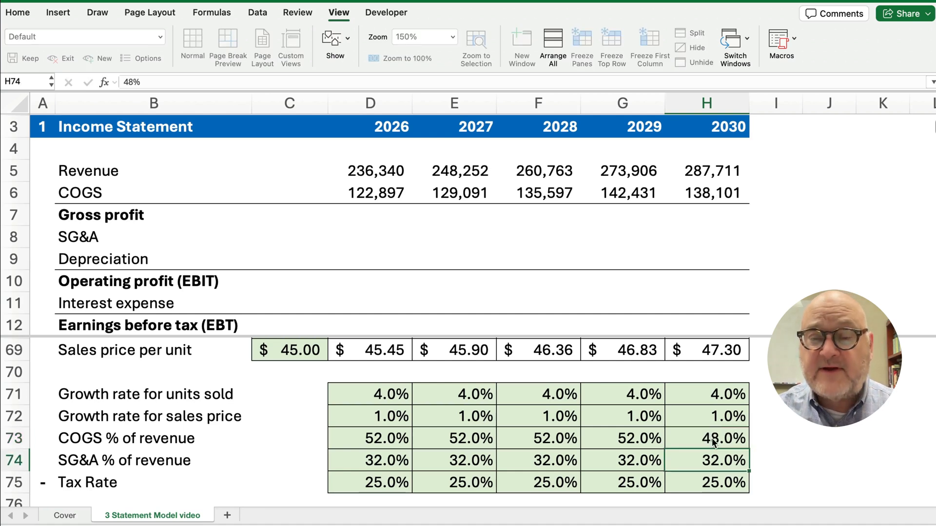
{"action": "key", "text": "Up"}
{"action": "key", "text": "Left"}
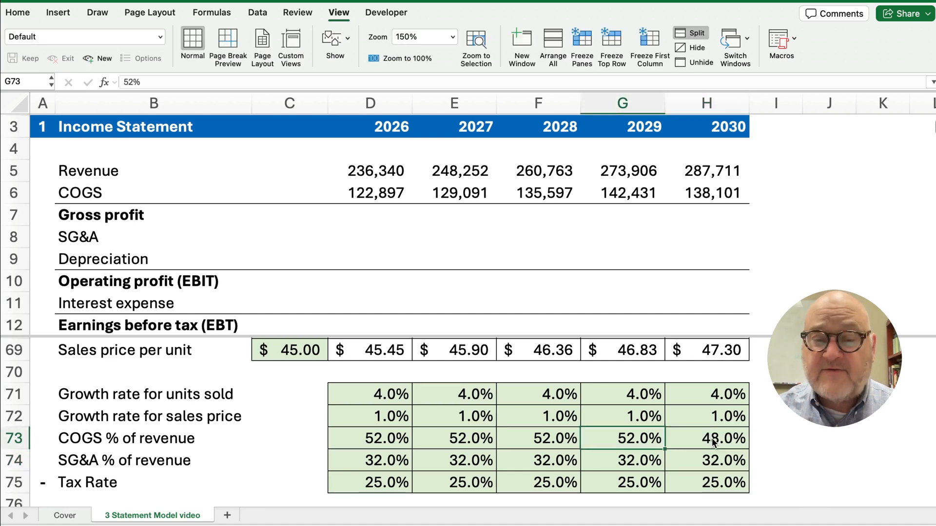
{"action": "type", "text": "50"}
{"action": "key", "text": "Return"}
{"action": "key", "text": "Up"}
{"action": "key", "text": "Left"}
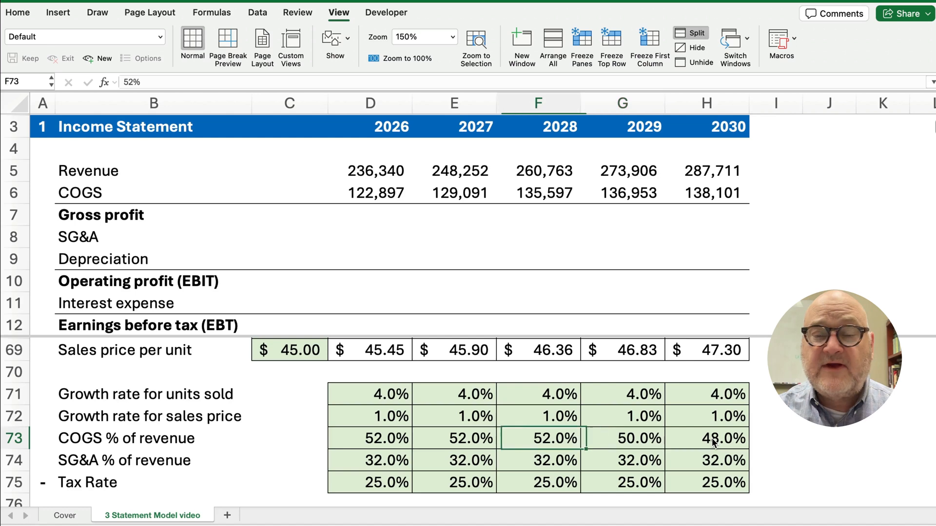
{"action": "key", "text": "Left"}
{"action": "key", "text": "Left"}
{"action": "key", "text": "Right"}
{"action": "key", "text": "Right"}
{"action": "key", "text": "Right"}
{"action": "key", "text": "Right"}
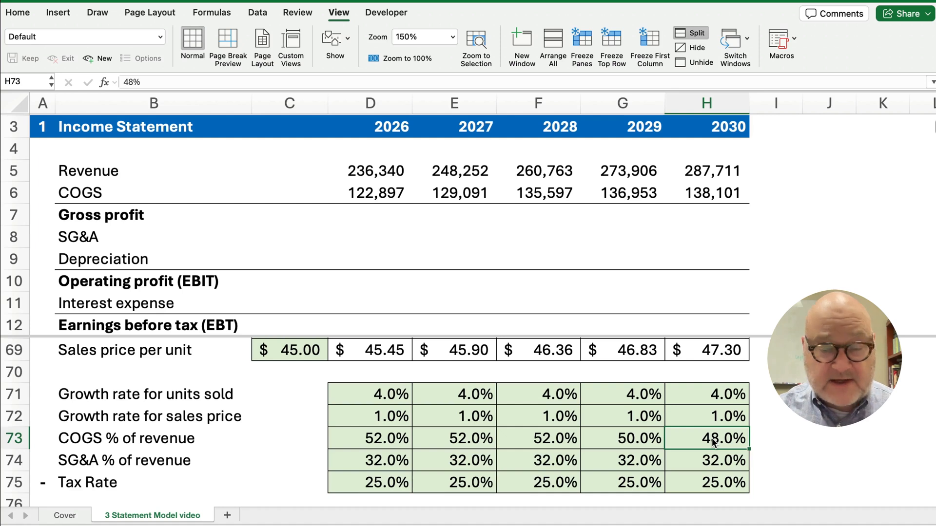
{"action": "key", "text": "super+z"}
{"action": "key", "text": "super+z"}
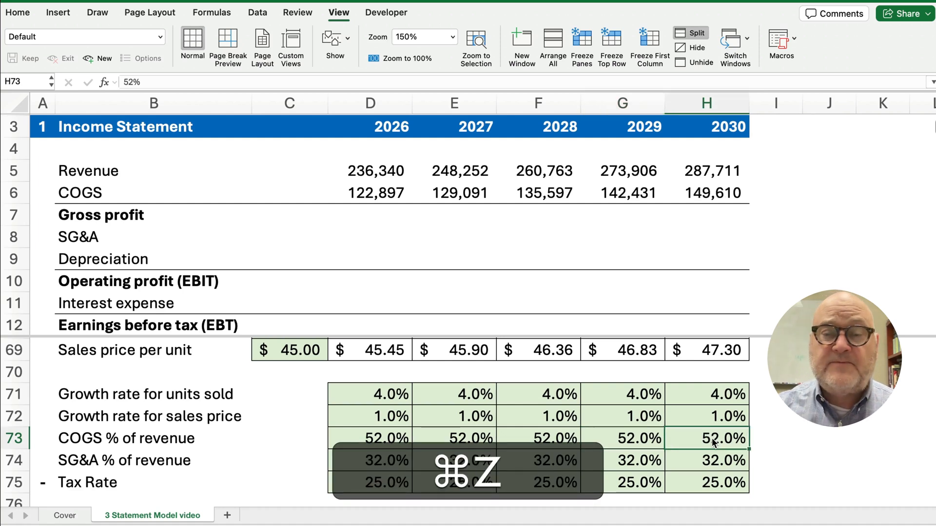
Check the 2026 COGS formula and select 2026 Revenue through Gross profit
{"action": "left_click", "coordinate": [373, 218]}
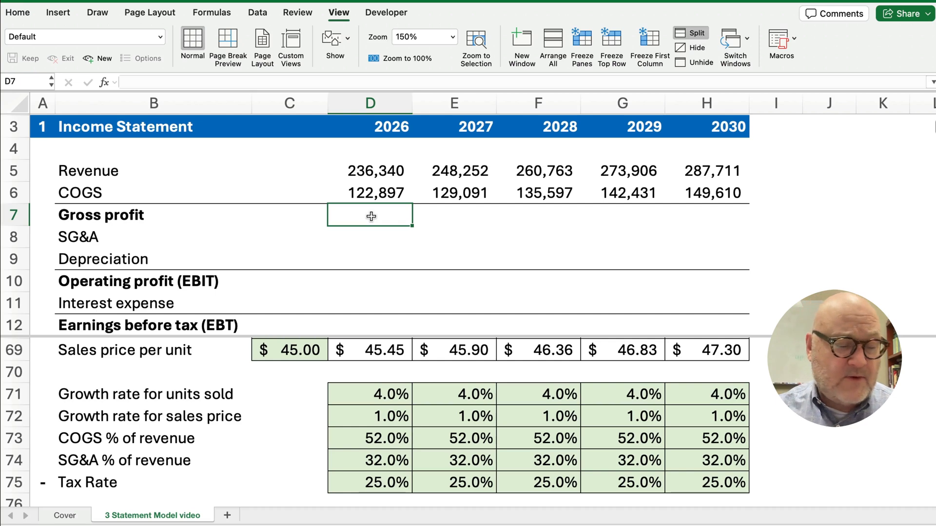
{"action": "left_click", "coordinate": [372, 193]}
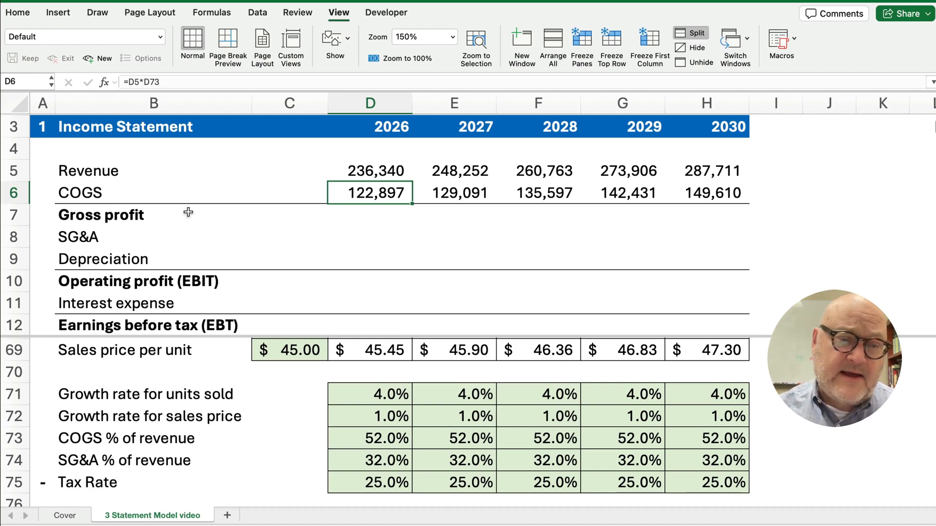
{"action": "left_click", "coordinate": [92, 193]}
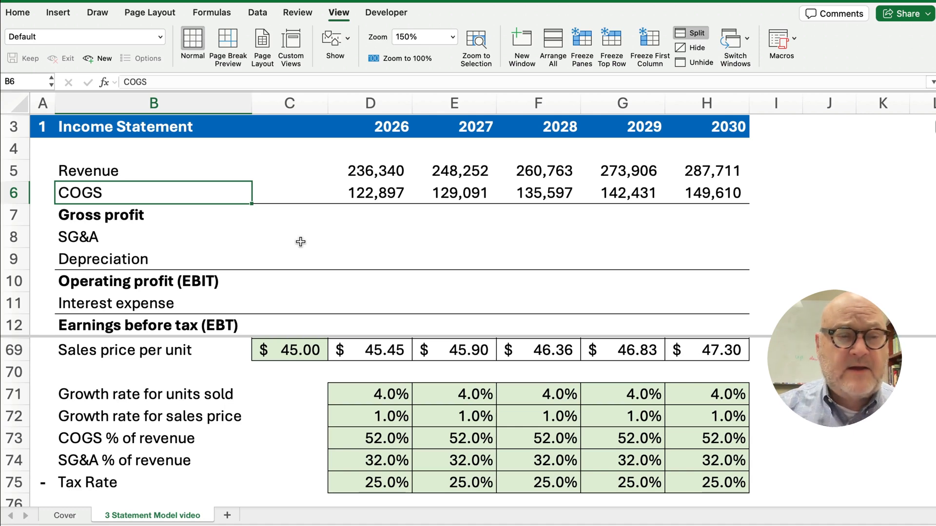
{"action": "left_click", "coordinate": [115, 220]}
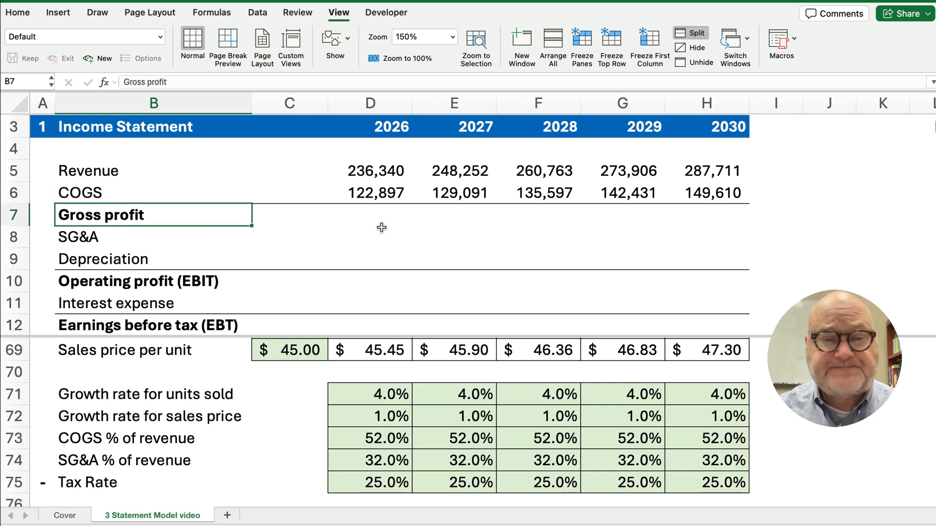
{"action": "left_click", "coordinate": [370, 197]}
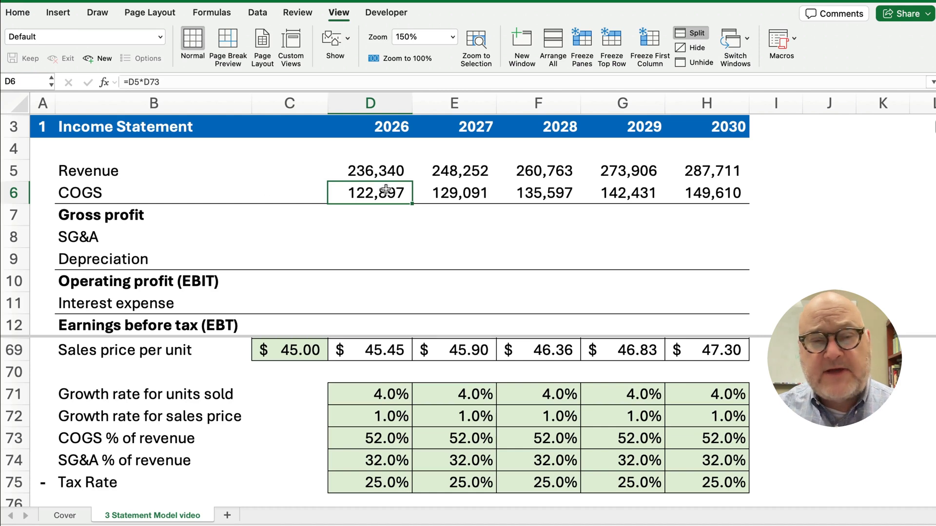
{"action": "left_click_drag", "start_coordinate": [375, 175], "coordinate": [379, 213]}
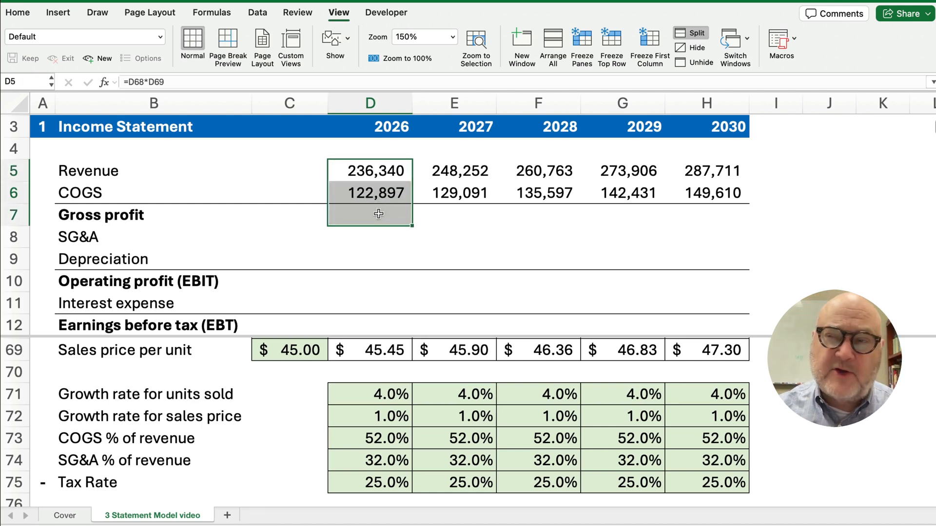
Change D6 to =-D5*D73 and fill to H6, showing COGS (122,897) through (149,610)
{"action": "left_click", "coordinate": [367, 194]}
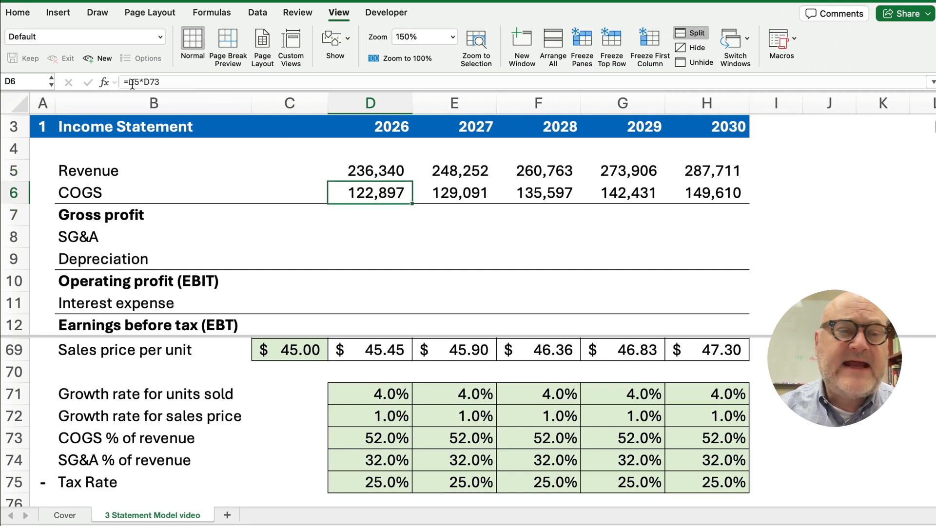
{"action": "left_click", "coordinate": [129, 82]}
{"action": "type", "text": "-"}
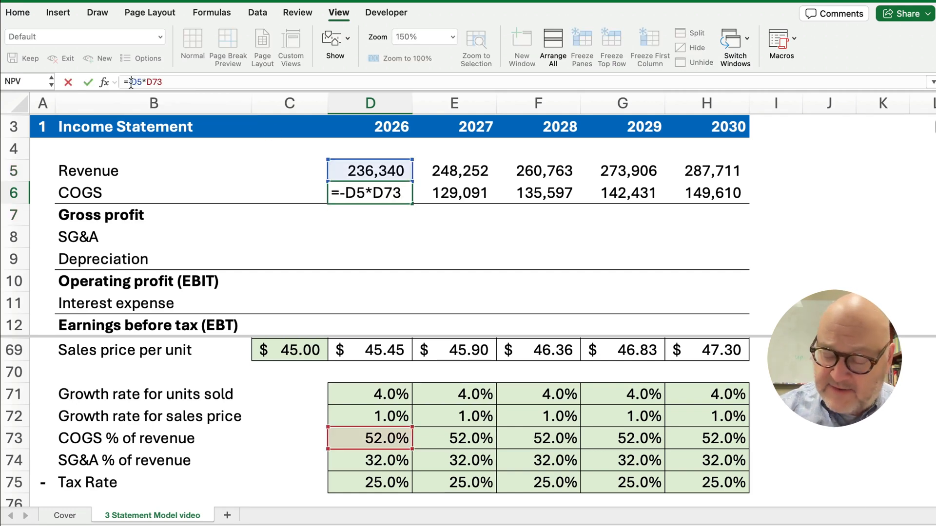
{"action": "key", "text": "Return"}
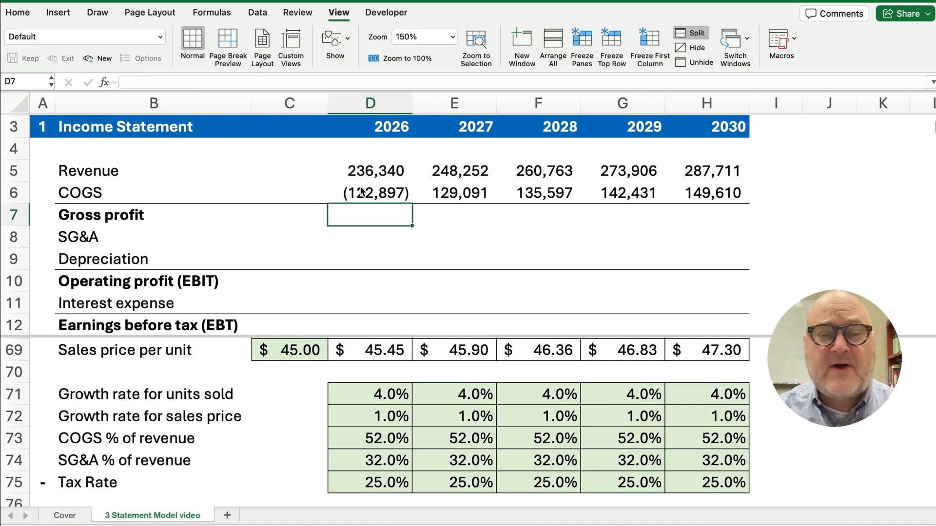
{"action": "left_click", "coordinate": [373, 195]}
{"action": "left_click_drag", "start_coordinate": [412, 204], "coordinate": [706, 206]}
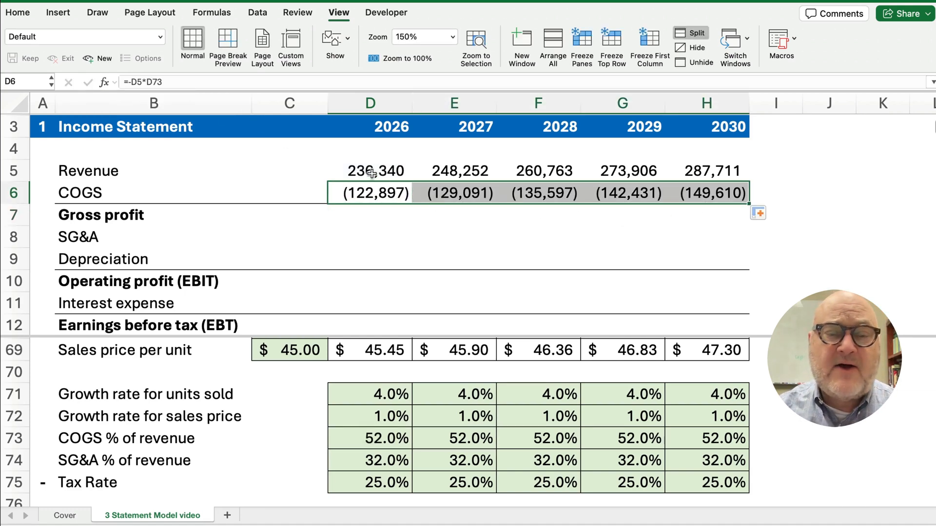
{"action": "left_click_drag", "start_coordinate": [371, 172], "coordinate": [687, 211]}
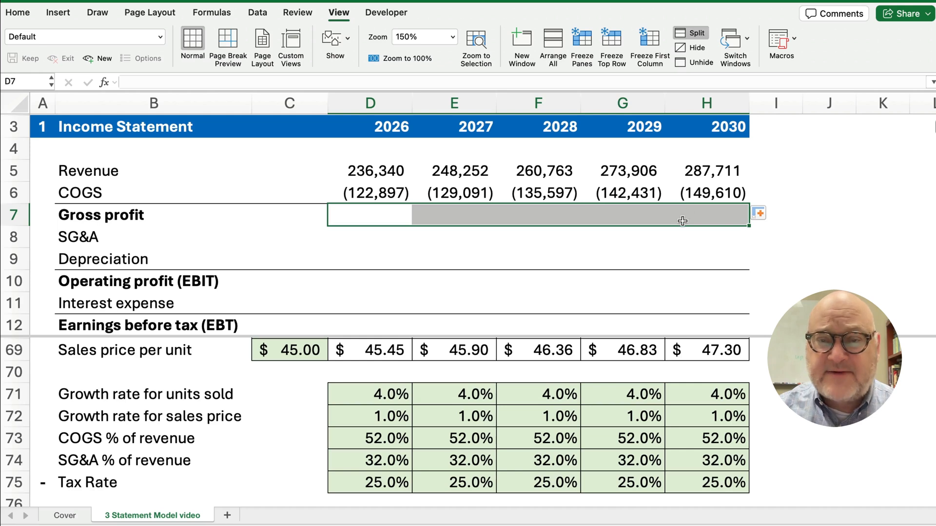
AutoSum the Gross profit row D7:H7 and check the 2026 and 2030 SUM formulas
{"action": "left_click", "coordinate": [22, 16]}
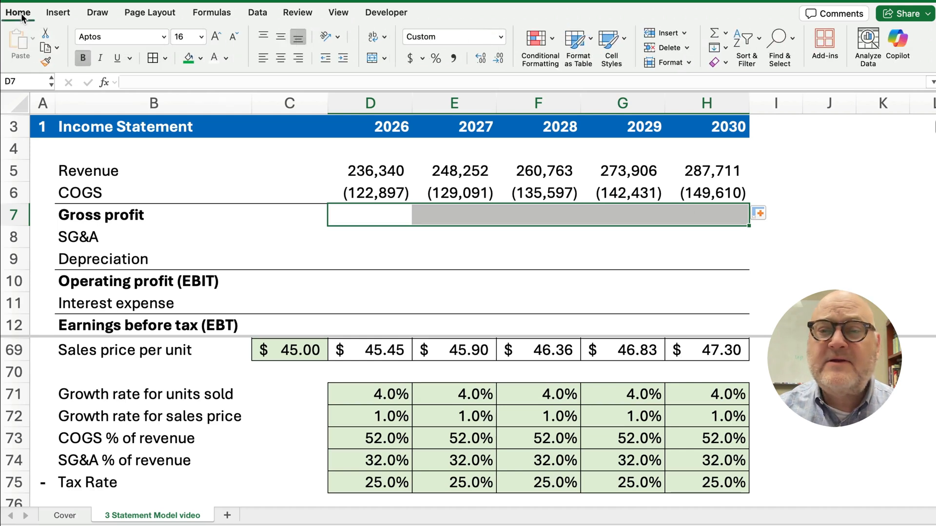
{"action": "left_click", "coordinate": [715, 36]}
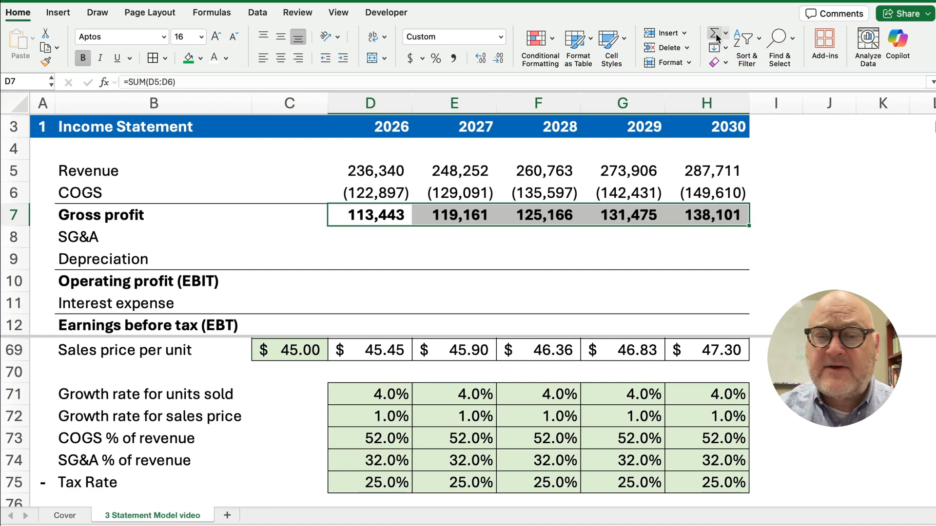
{"action": "left_click", "coordinate": [392, 211]}
{"action": "left_click", "coordinate": [140, 81]}
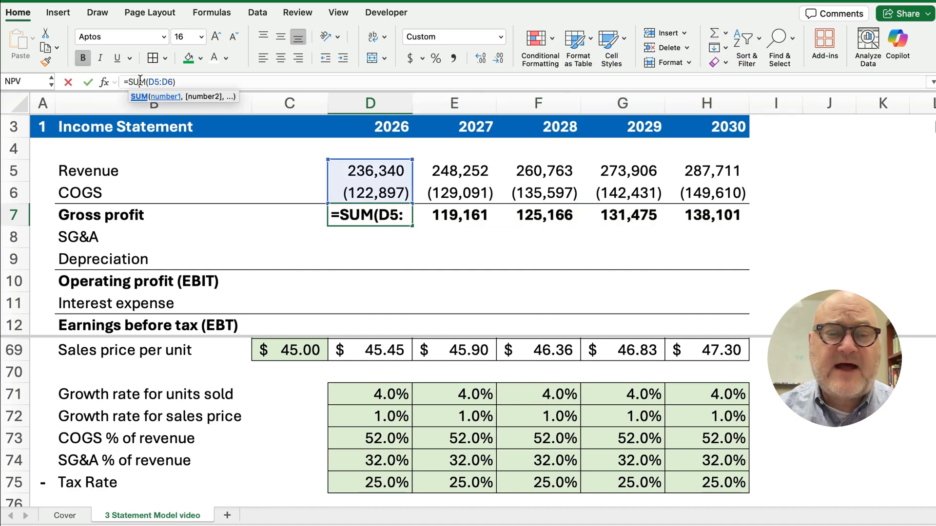
{"action": "key", "text": "Escape"}
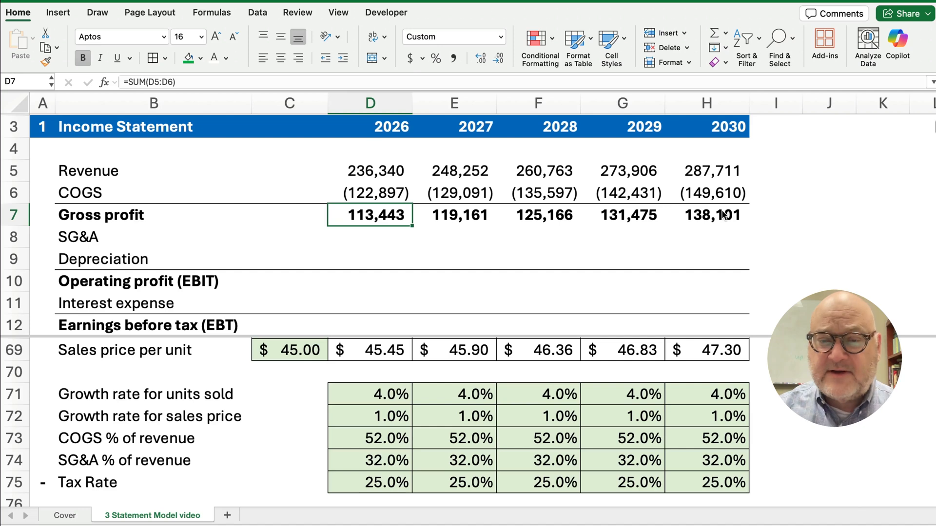
{"action": "left_click", "coordinate": [724, 217]}
{"action": "left_click", "coordinate": [155, 81]}
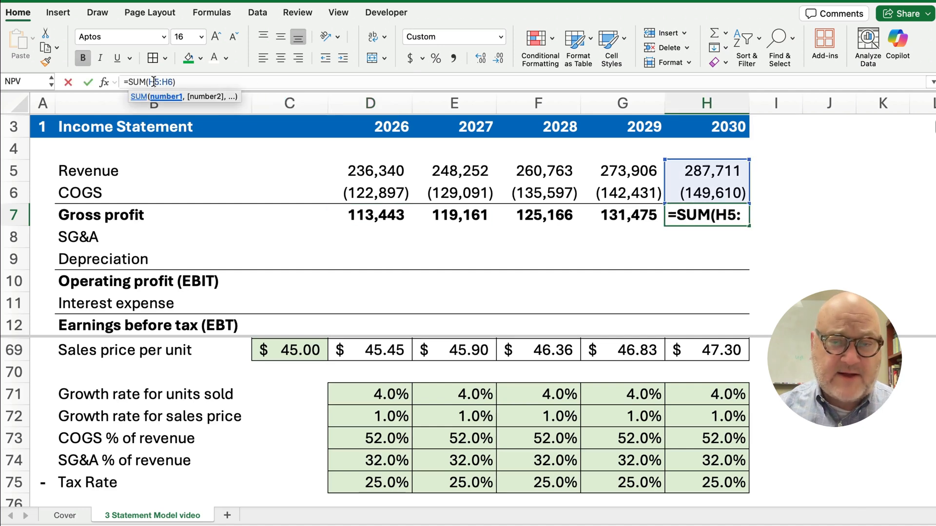
{"action": "key", "text": "Escape"}
Clear the Gross profit row and re-enter =SUM(D5:D6) across D7:H7 with Shift+Cmd+T
{"action": "left_click_drag", "start_coordinate": [364, 217], "coordinate": [669, 220]}
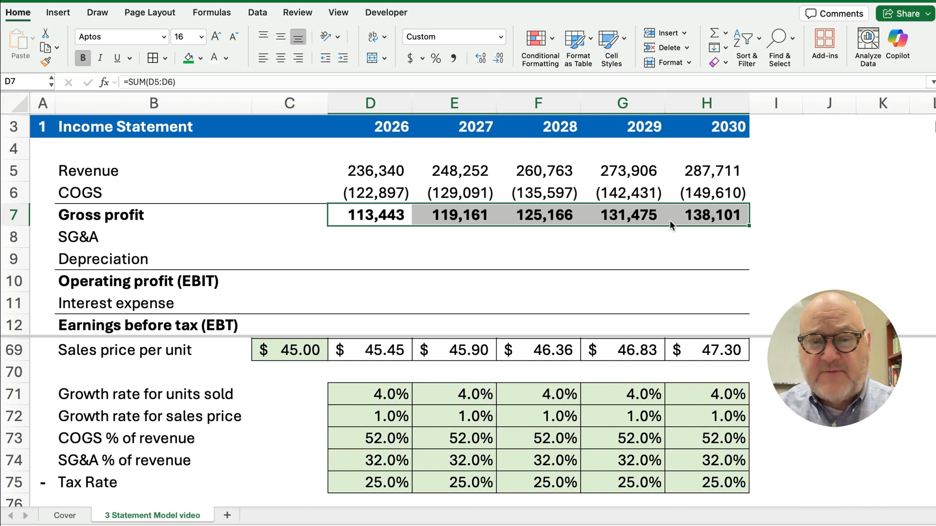
{"action": "key", "text": "Delete"}
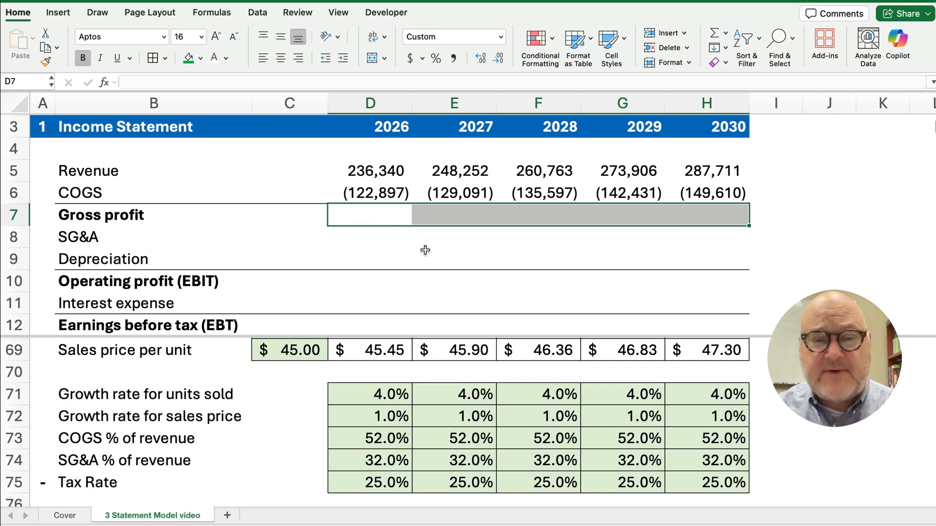
{"action": "left_click", "coordinate": [374, 215]}
{"action": "left_click_drag", "start_coordinate": [366, 215], "coordinate": [677, 219]}
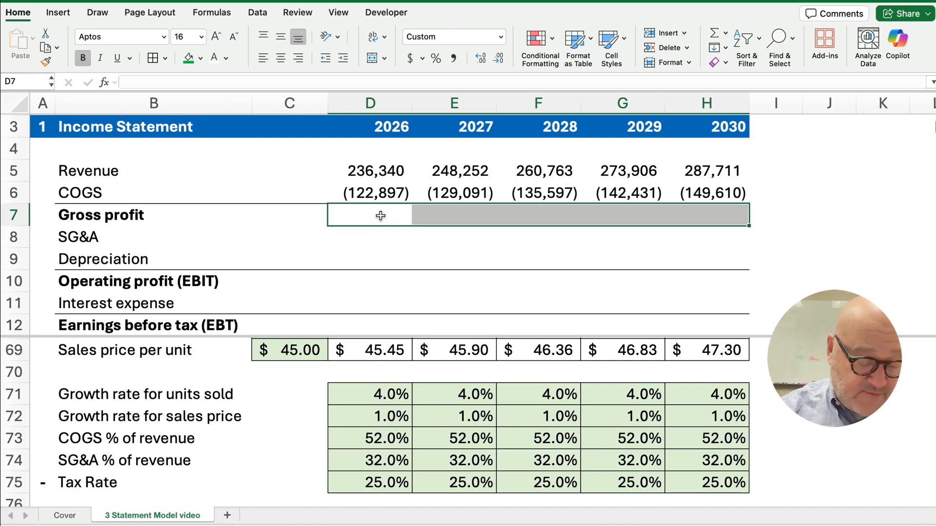
{"action": "key", "text": "super+shift+t"}
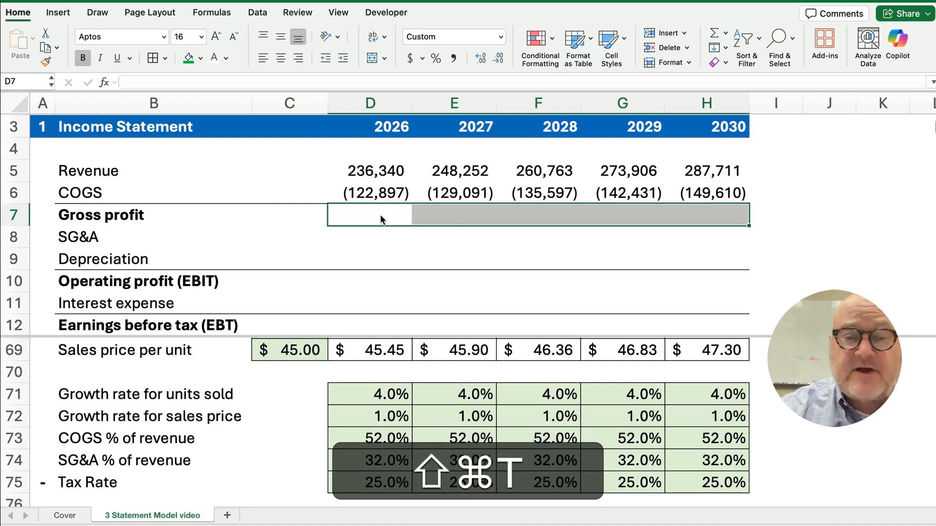
{"action": "left_click", "coordinate": [380, 216]}
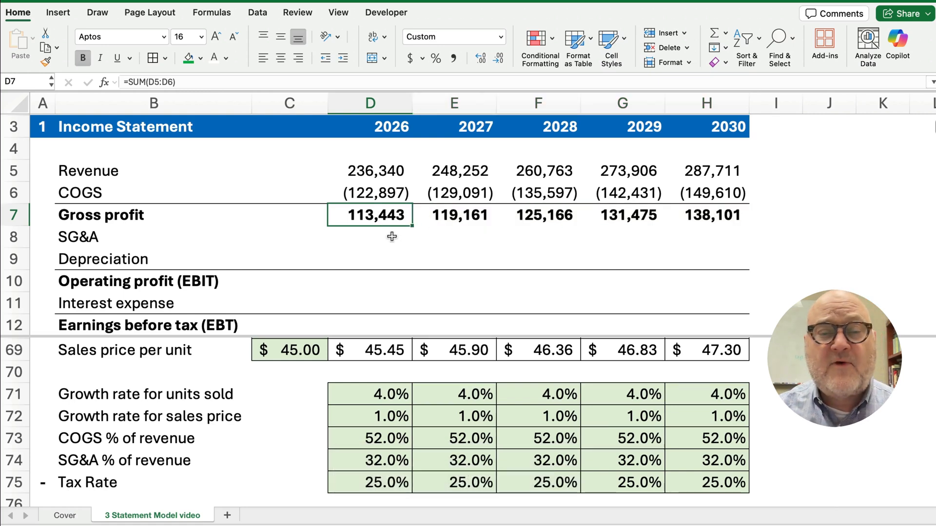
{"action": "left_click", "coordinate": [149, 82]}
{"action": "key", "text": "Escape"}
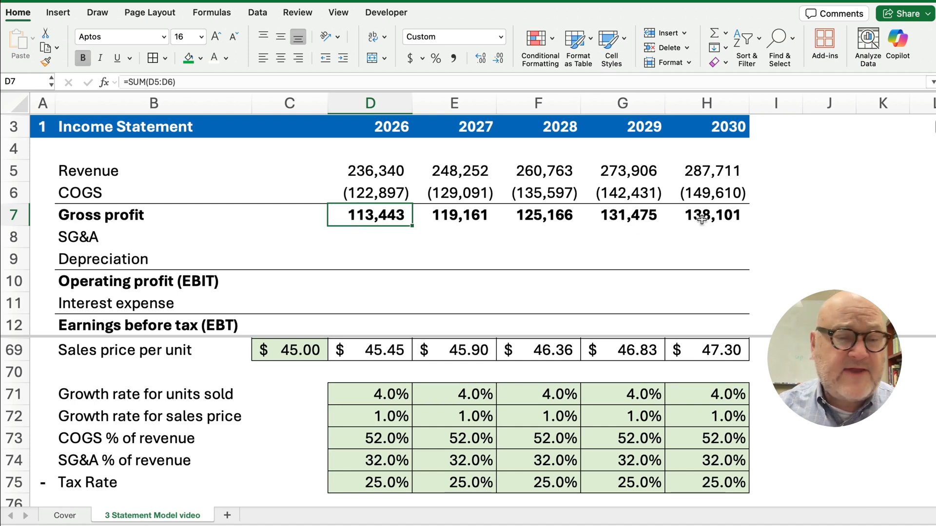
Enter the 2026 SG&A formula =D5*D74, revenue times the SG&A percentage, in D8
{"action": "left_click", "coordinate": [364, 237]}
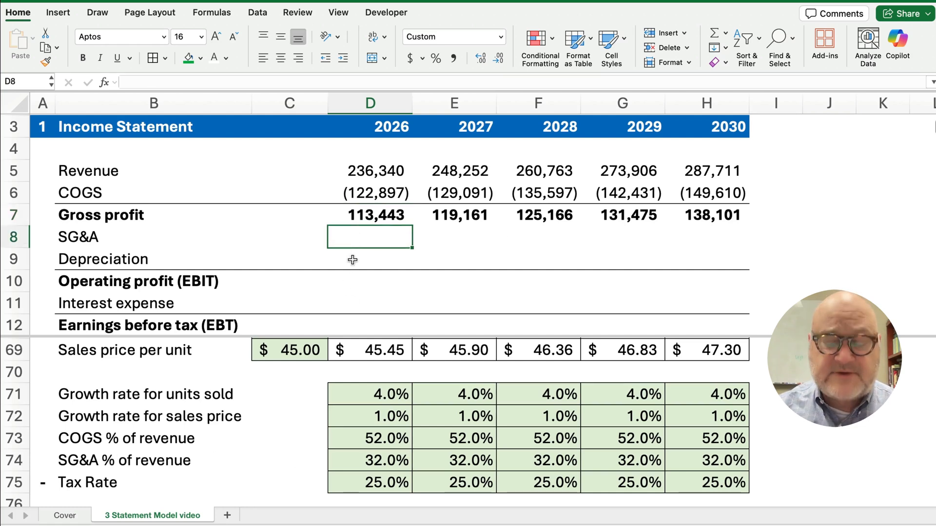
{"action": "type", "text": "="}
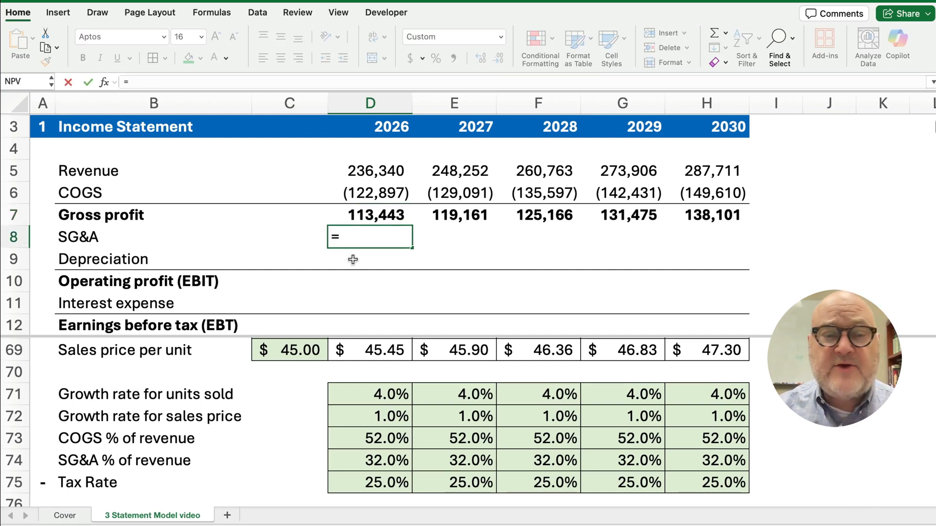
{"action": "left_click", "coordinate": [359, 174]}
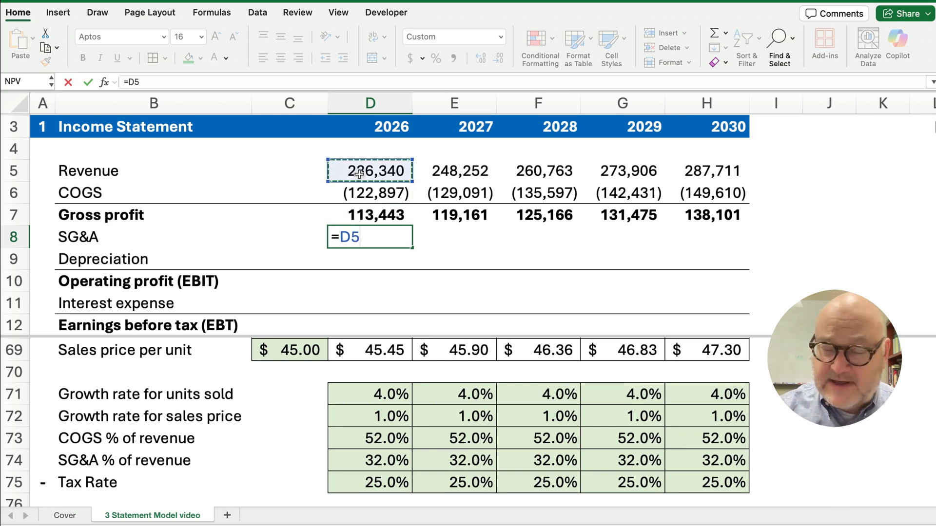
{"action": "type", "text": "*"}
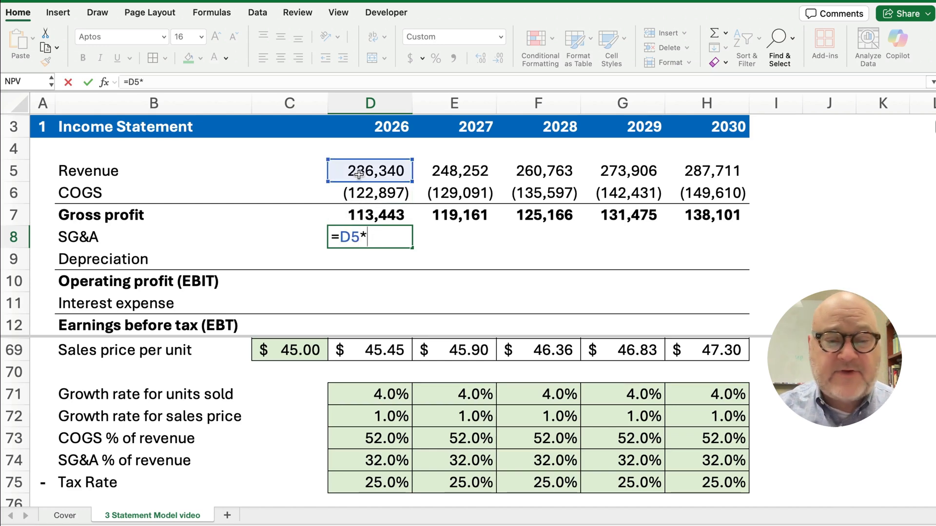
{"action": "left_click", "coordinate": [377, 463]}
{"action": "key", "text": "Return"}
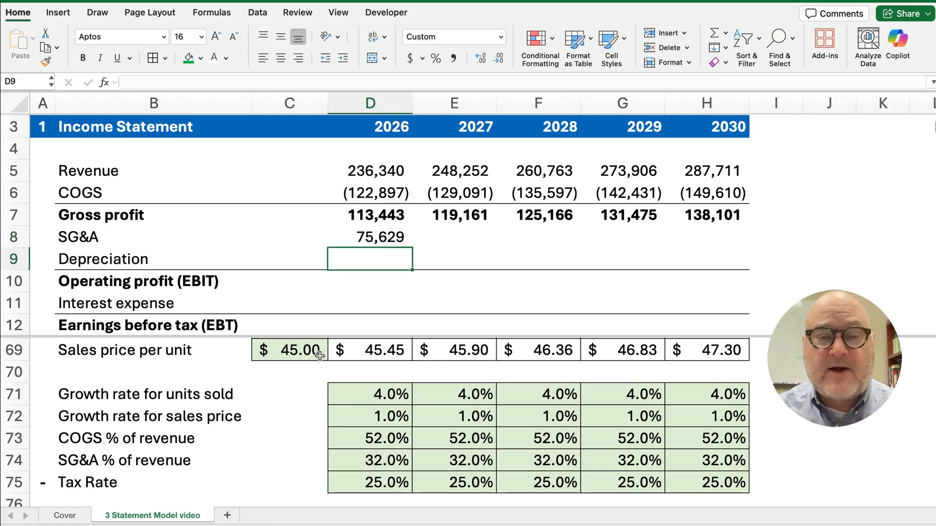
Make the SG&A formula negative (=-D5*D74) and fill it across to 2030 in H8
{"action": "left_click", "coordinate": [374, 237]}
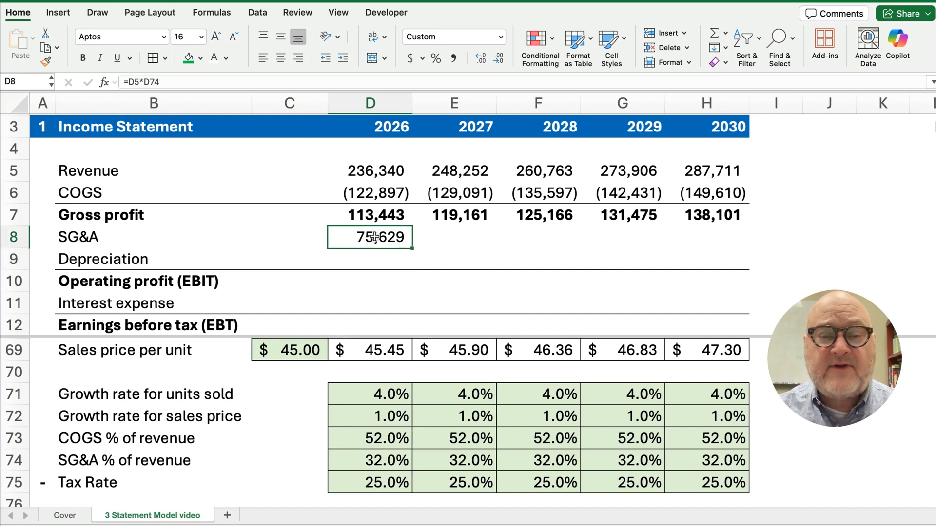
{"action": "left_click", "coordinate": [128, 82]}
{"action": "type", "text": "-"}
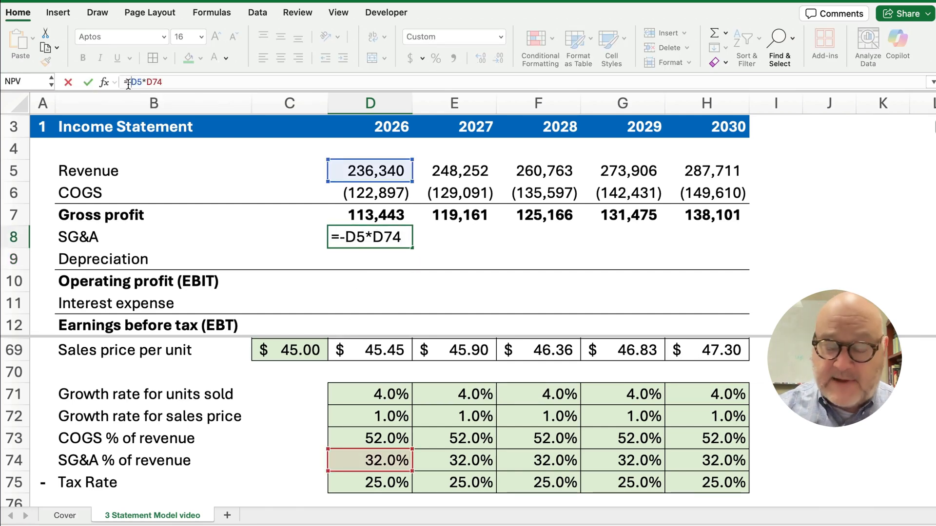
{"action": "key", "text": "Return"}
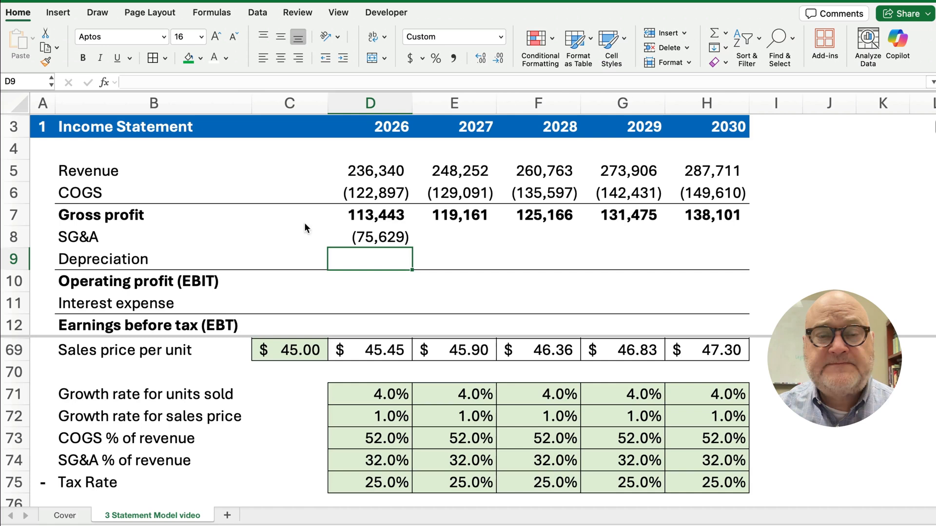
{"action": "left_click", "coordinate": [363, 237]}
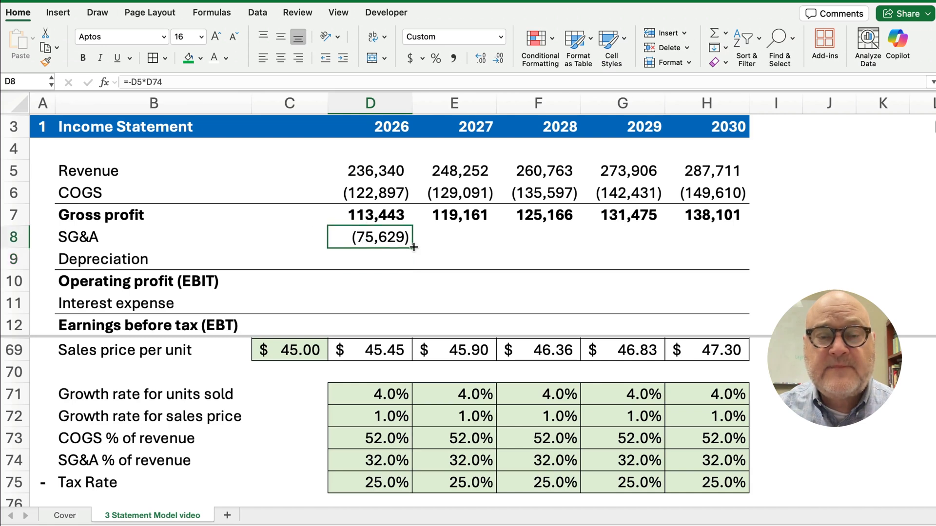
{"action": "left_click_drag", "start_coordinate": [413, 246], "coordinate": [722, 257]}
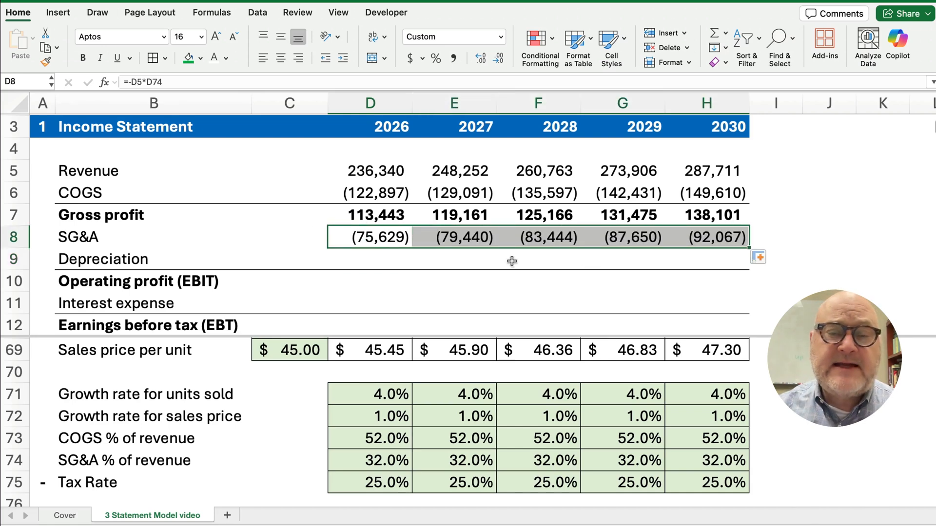
{"action": "left_click", "coordinate": [374, 258]}
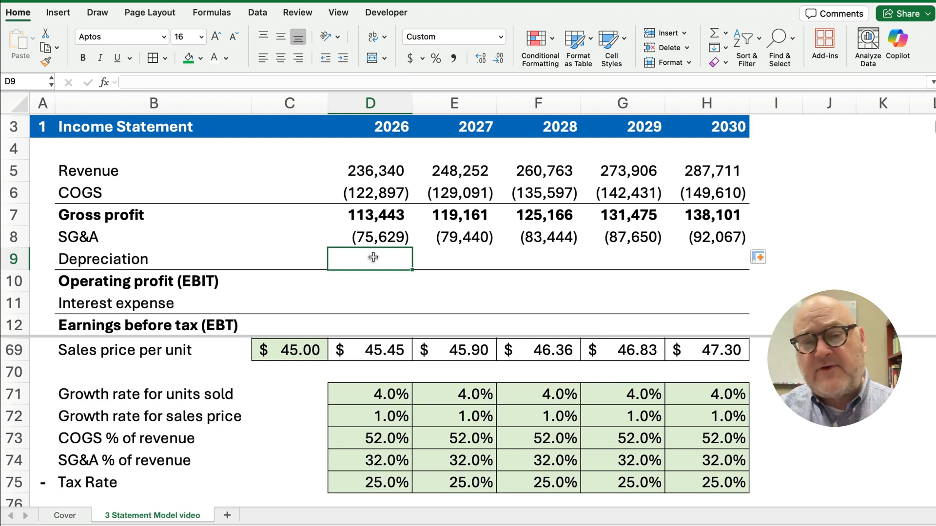
Enter a -1000 depreciation placeholder in D9 and fill it across to H9
{"action": "type", "text": "-1"}
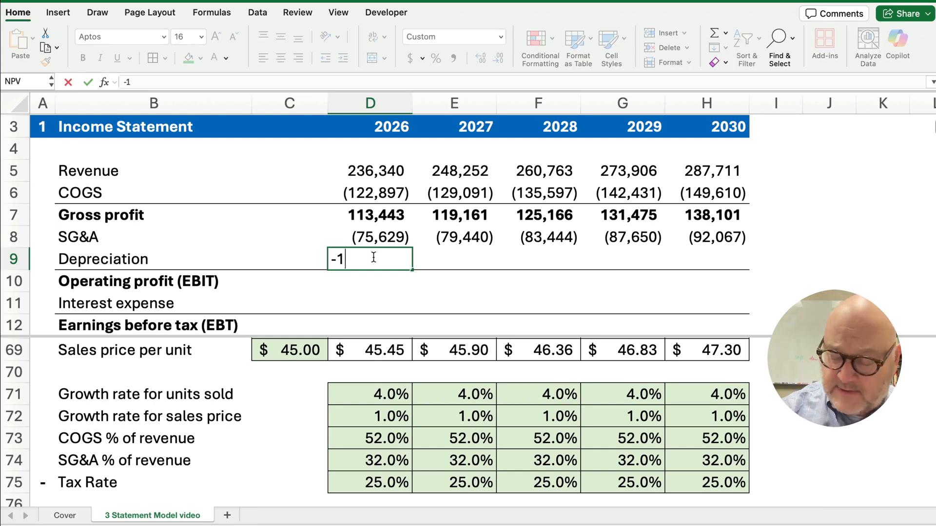
{"action": "type", "text": "000"}
{"action": "key", "text": "Return"}
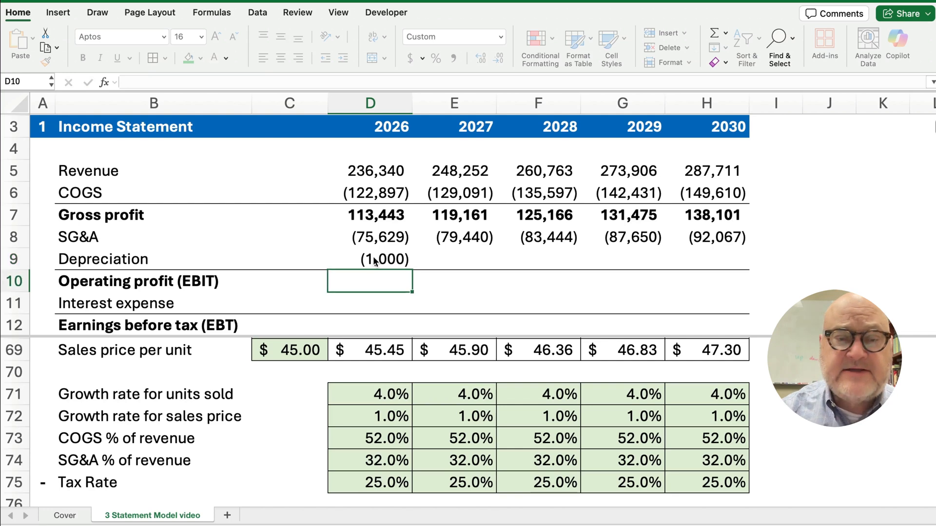
{"action": "left_click", "coordinate": [375, 260]}
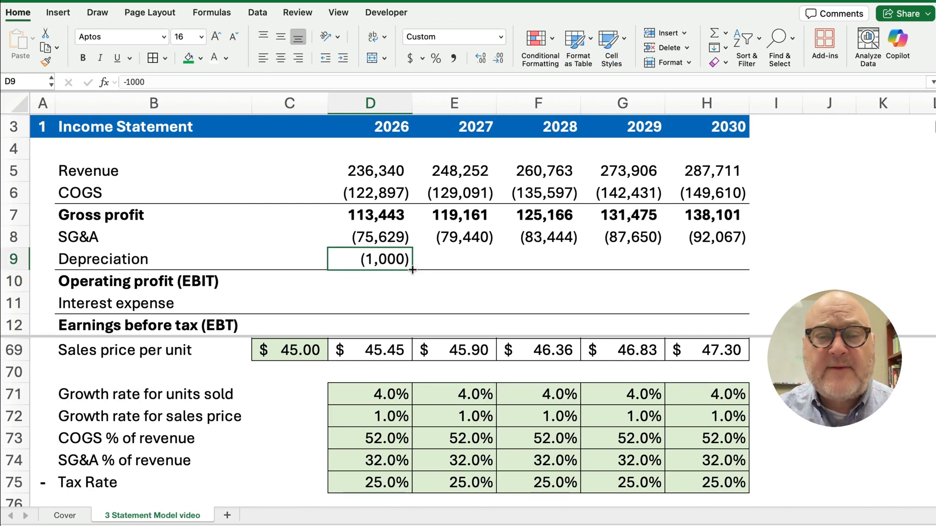
{"action": "left_click_drag", "start_coordinate": [412, 269], "coordinate": [727, 271]}
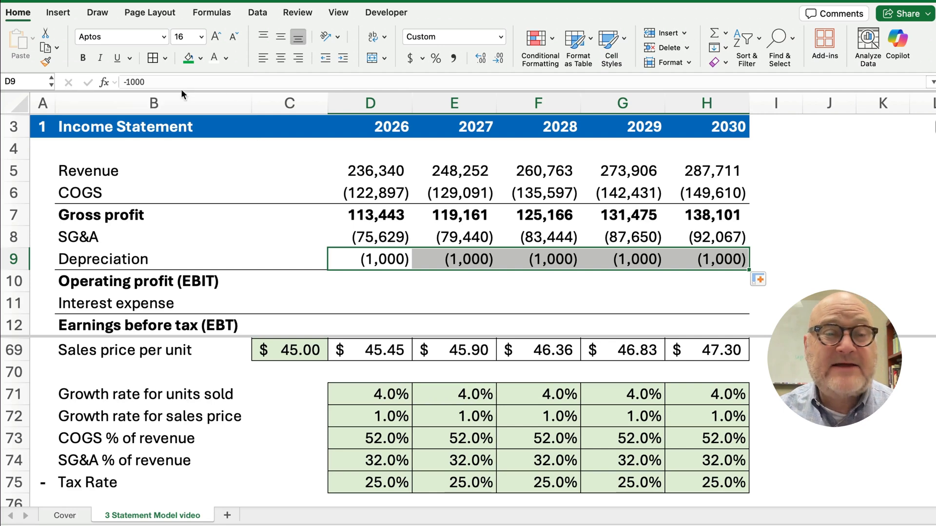
Shade the Depreciation row light gold
{"action": "left_click", "coordinate": [200, 59]}
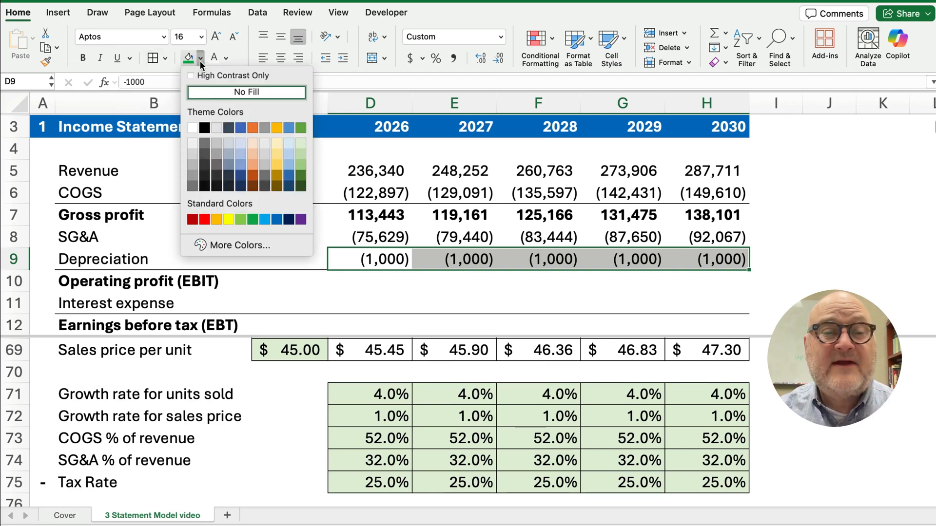
{"action": "left_click", "coordinate": [276, 144]}
{"action": "left_click", "coordinate": [823, 282]}
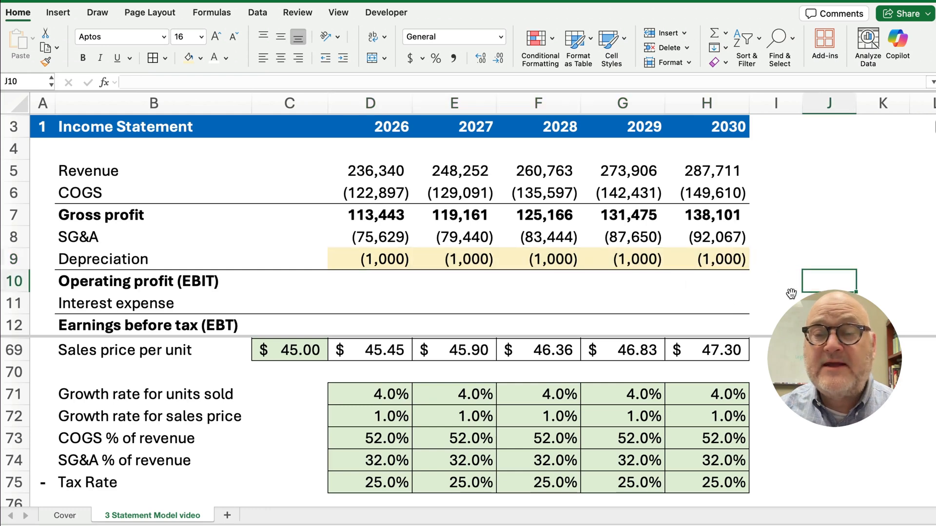
{"action": "left_click", "coordinate": [365, 281]}
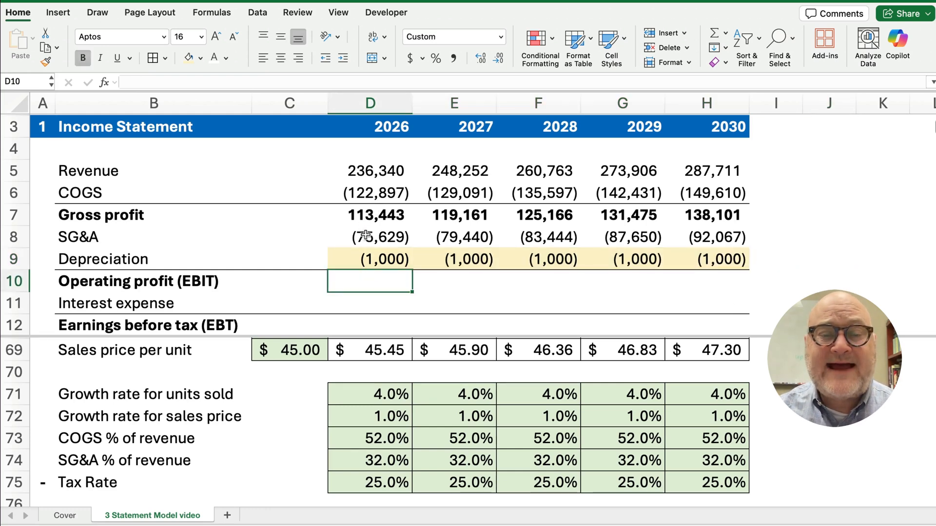
{"action": "left_click_drag", "start_coordinate": [364, 215], "coordinate": [686, 276]}
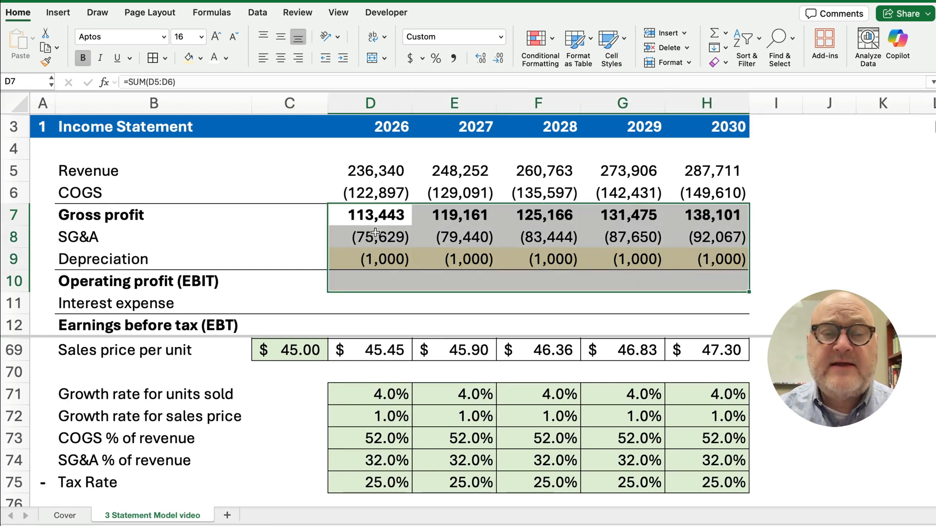
AutoSum D7:D9 into 2026 EBIT and fill to 2030, giving 36,814 to 45,034
{"action": "left_click", "coordinate": [380, 276]}
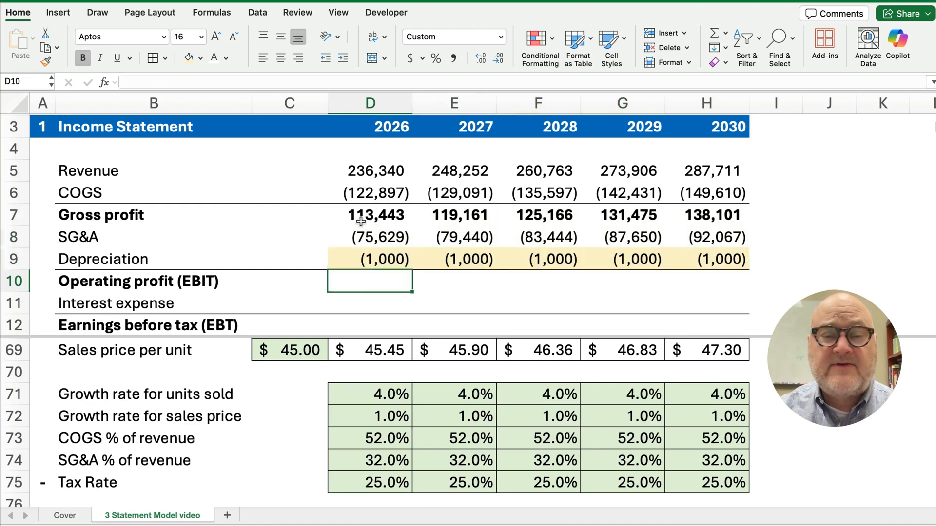
{"action": "left_click_drag", "start_coordinate": [360, 221], "coordinate": [371, 273]}
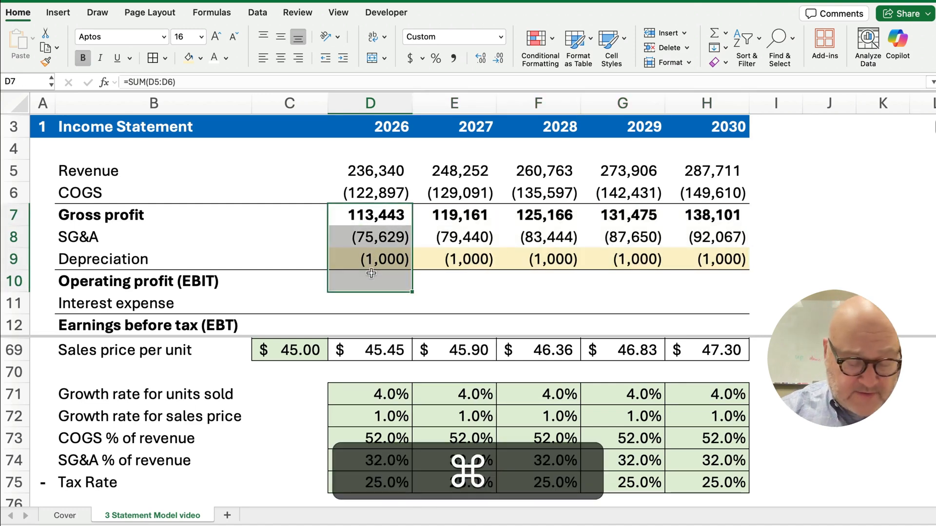
{"action": "key", "text": "super+shift+t"}
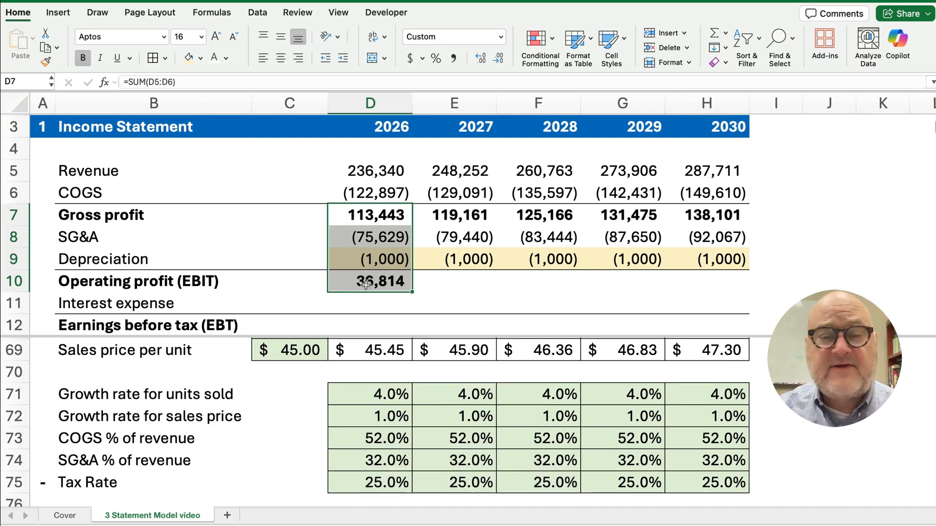
{"action": "left_click", "coordinate": [372, 280]}
{"action": "left_click_drag", "start_coordinate": [369, 217], "coordinate": [373, 250]}
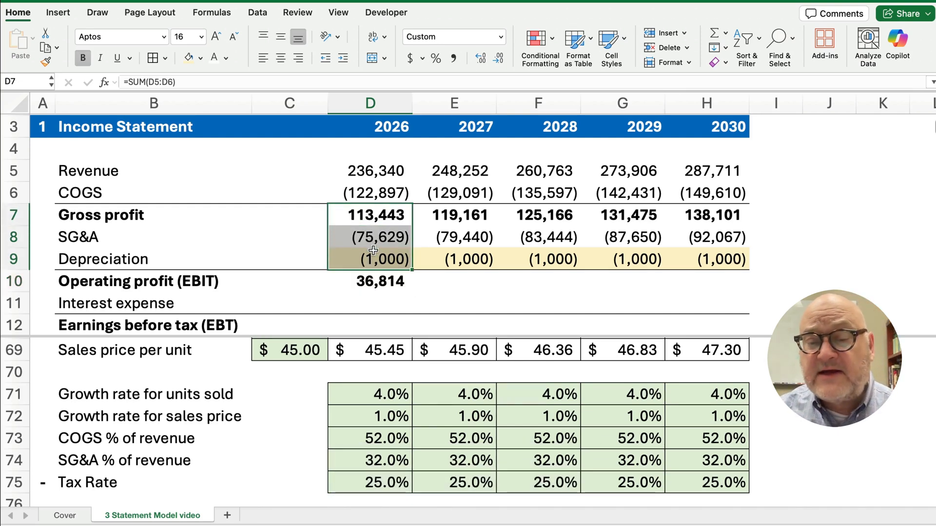
{"action": "left_click", "coordinate": [374, 276]}
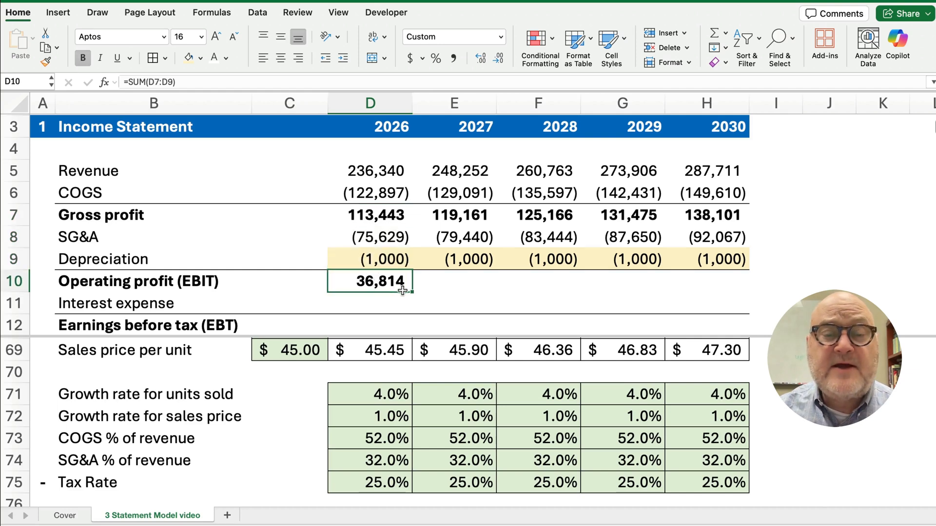
{"action": "left_click_drag", "start_coordinate": [412, 292], "coordinate": [728, 301]}
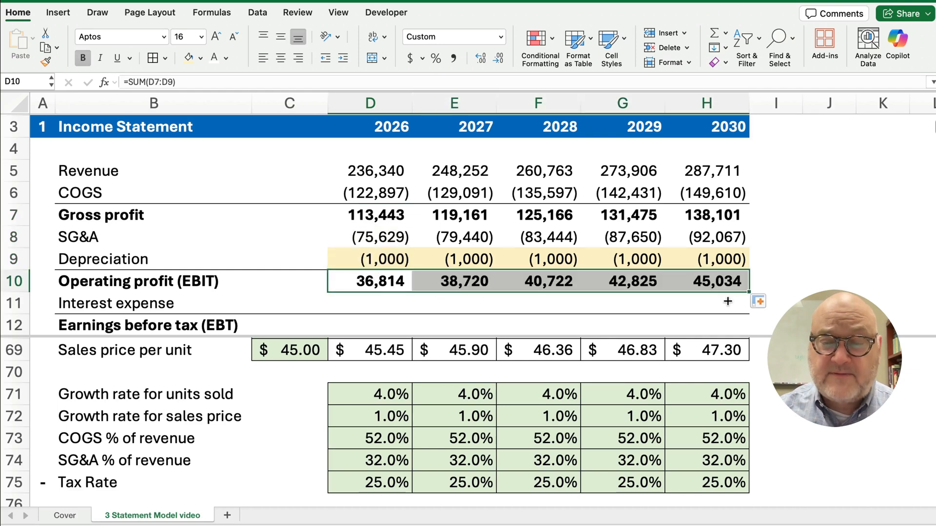
{"action": "left_click", "coordinate": [364, 305]}
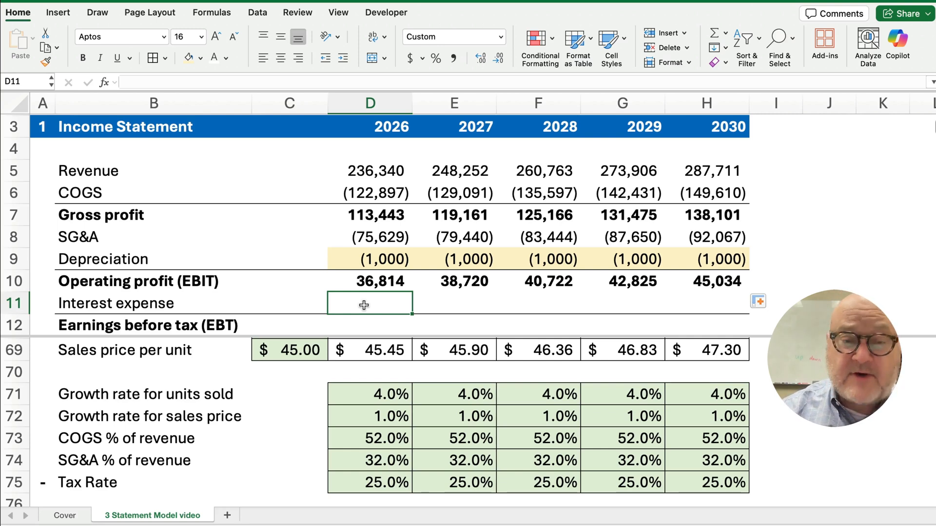
Copy the shaded (1,000) depreciation placeholders from D9:H9 into the Interest expense row D11
{"action": "left_click_drag", "start_coordinate": [348, 266], "coordinate": [681, 269]}
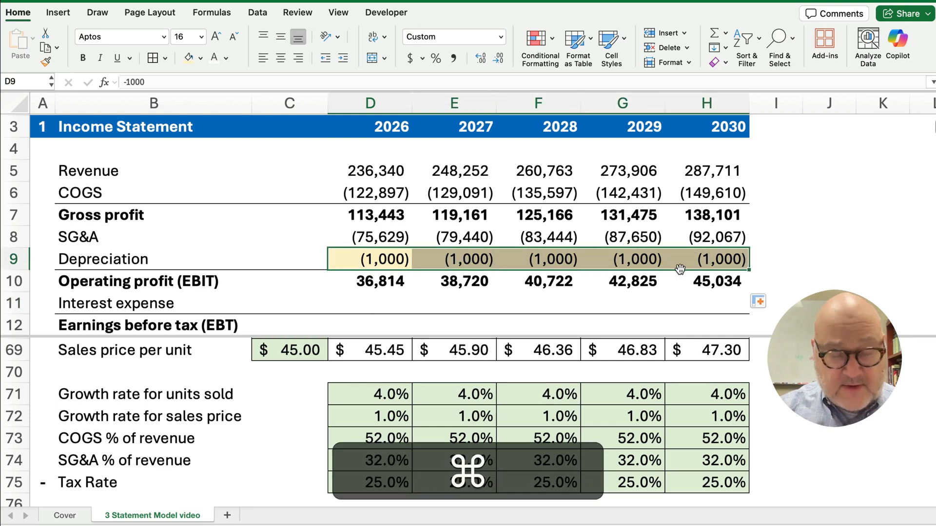
{"action": "key", "text": "super+c"}
{"action": "left_click", "coordinate": [358, 306]}
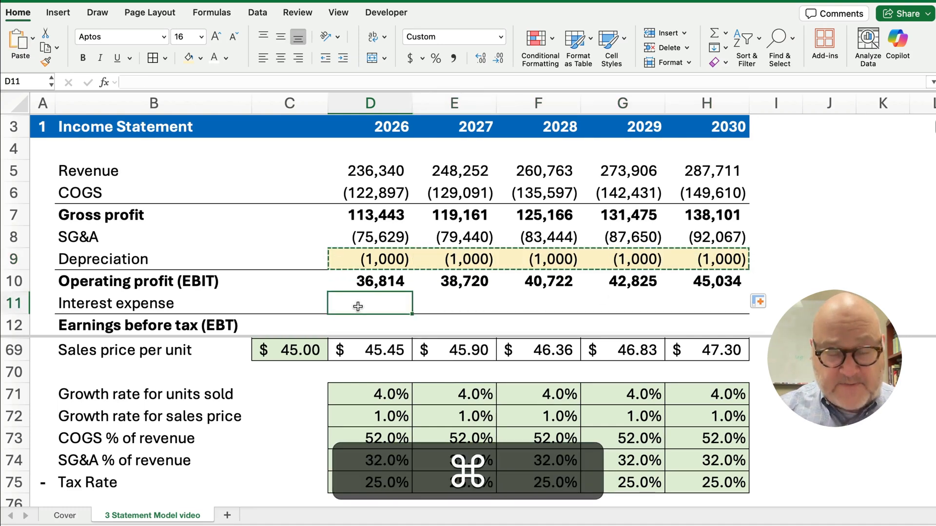
{"action": "key", "text": "super+v"}
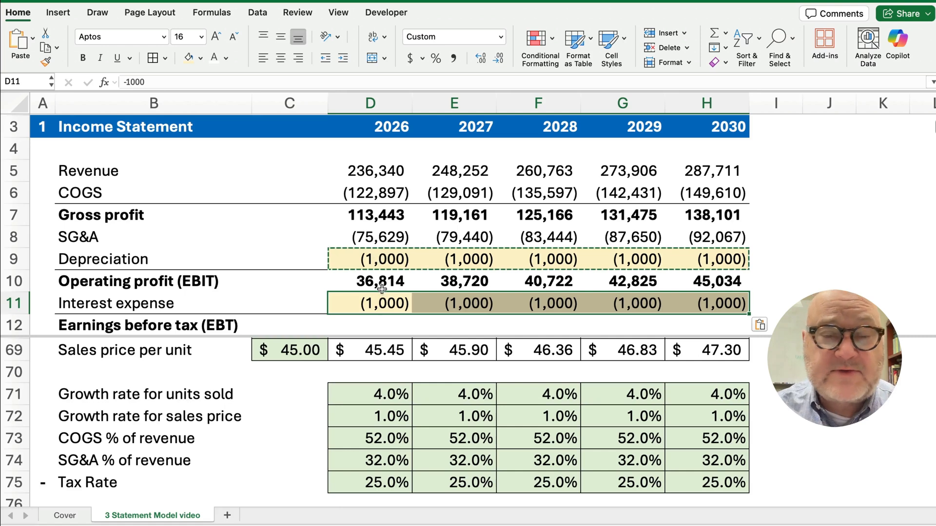
{"action": "left_click", "coordinate": [385, 324]}
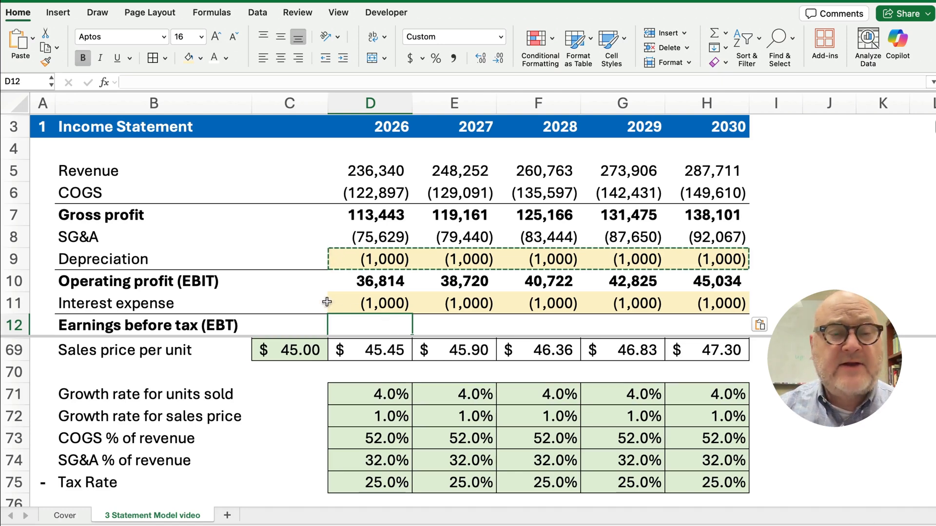
{"action": "scroll", "coordinate": [318, 291], "scroll_direction": "down", "scroll_amount": 1}
{"action": "scroll", "coordinate": [321, 292], "scroll_direction": "down", "scroll_amount": 3}
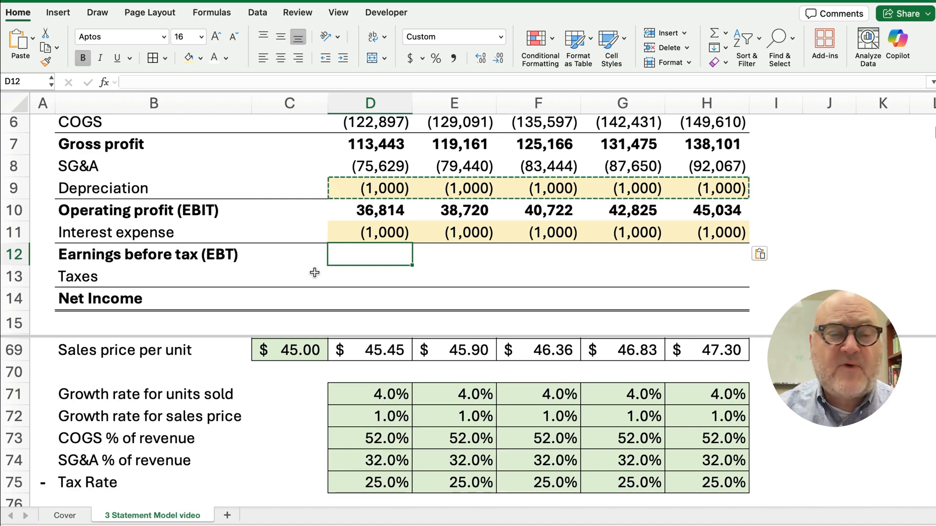
AutoSum EBIT and interest into 2026 EBT and fill to 2030, giving 35,814 to 44,034
{"action": "left_click_drag", "start_coordinate": [379, 211], "coordinate": [375, 251]}
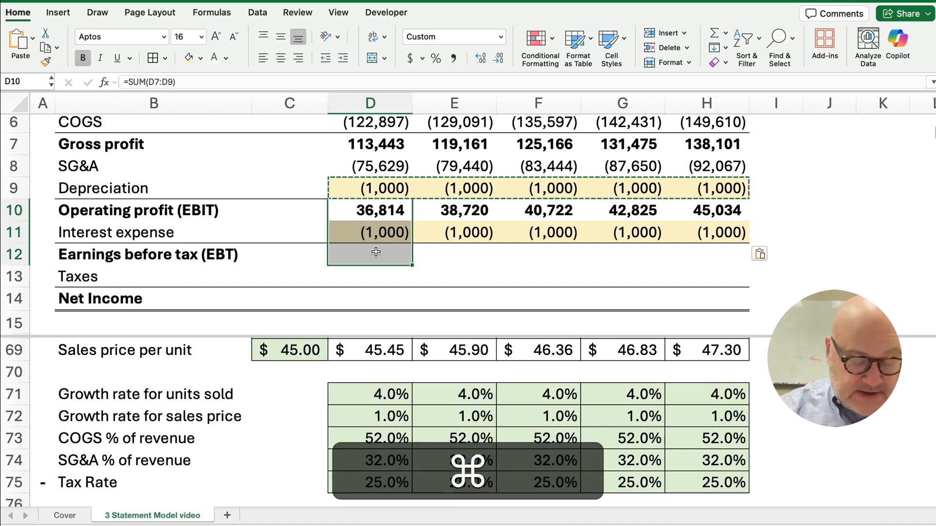
{"action": "key", "text": "super+shift+t"}
{"action": "left_click", "coordinate": [375, 251]}
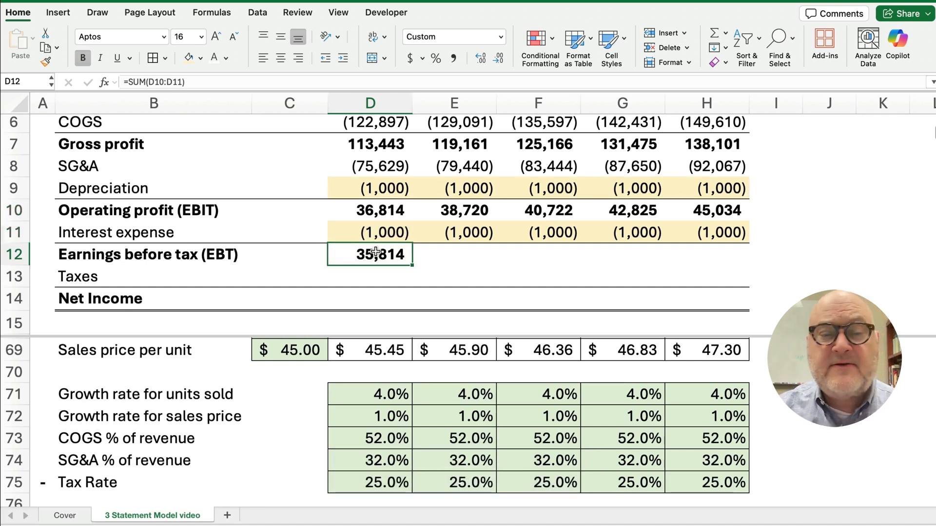
{"action": "left_click_drag", "start_coordinate": [413, 266], "coordinate": [722, 261]}
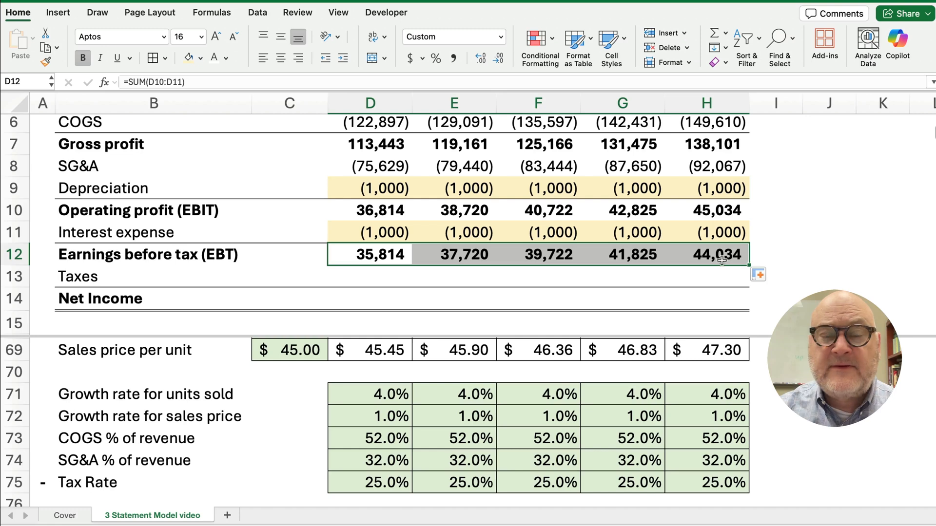
Review the income statement lines from Gross profit through Interest expense
{"action": "left_click", "coordinate": [94, 154]}
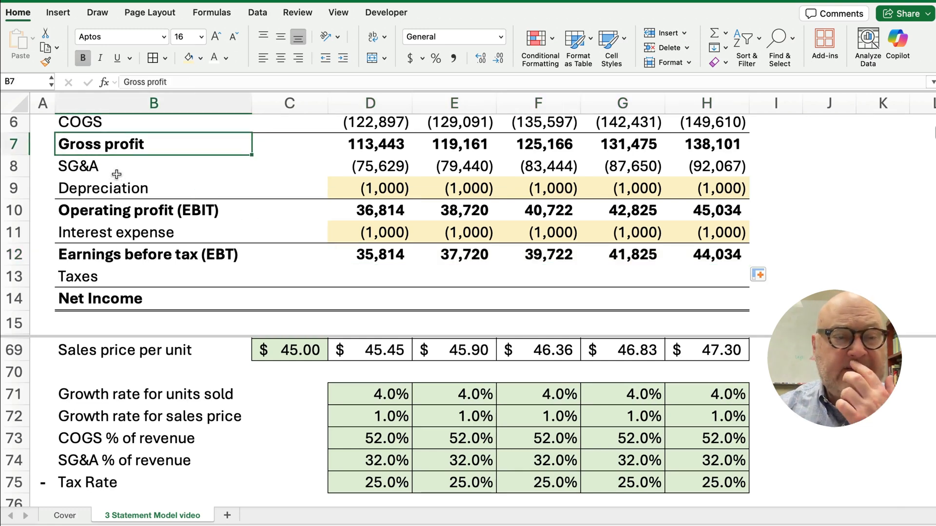
{"action": "left_click", "coordinate": [91, 167]}
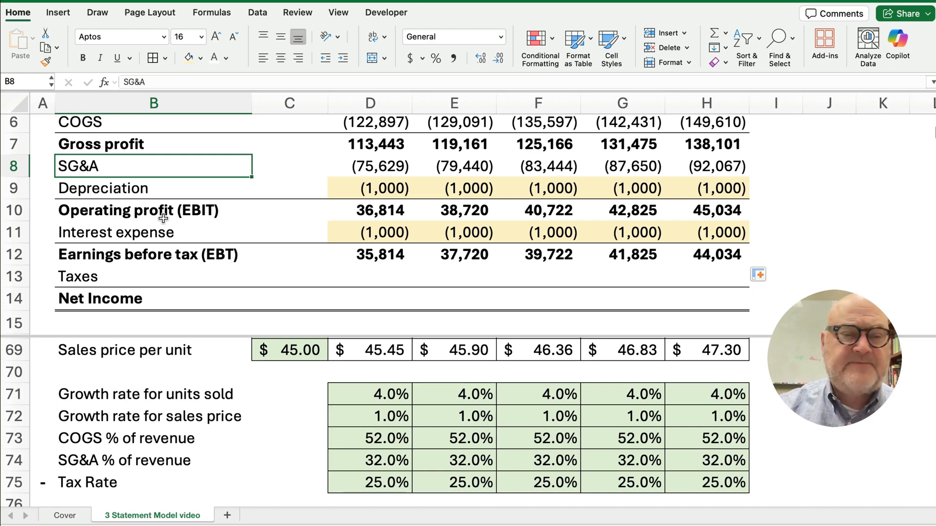
{"action": "left_click", "coordinate": [103, 190]}
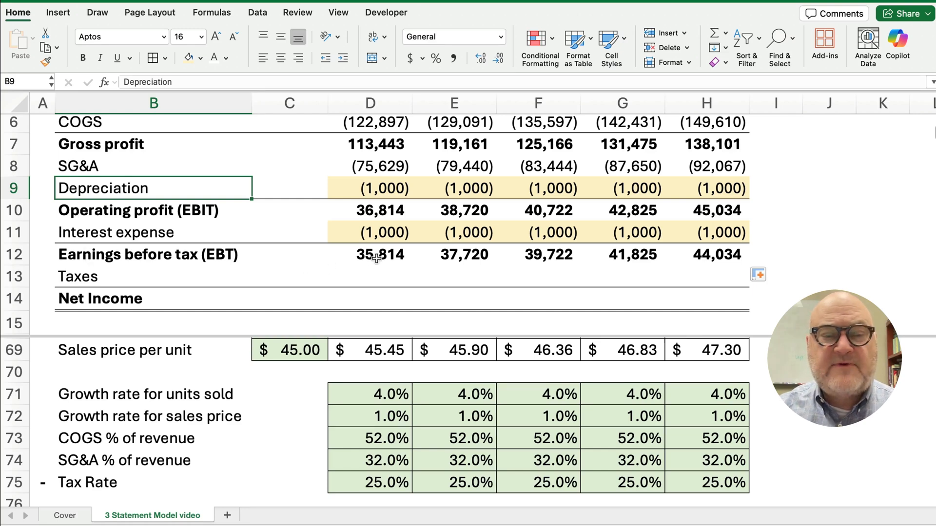
{"action": "left_click_drag", "start_coordinate": [377, 259], "coordinate": [702, 274]}
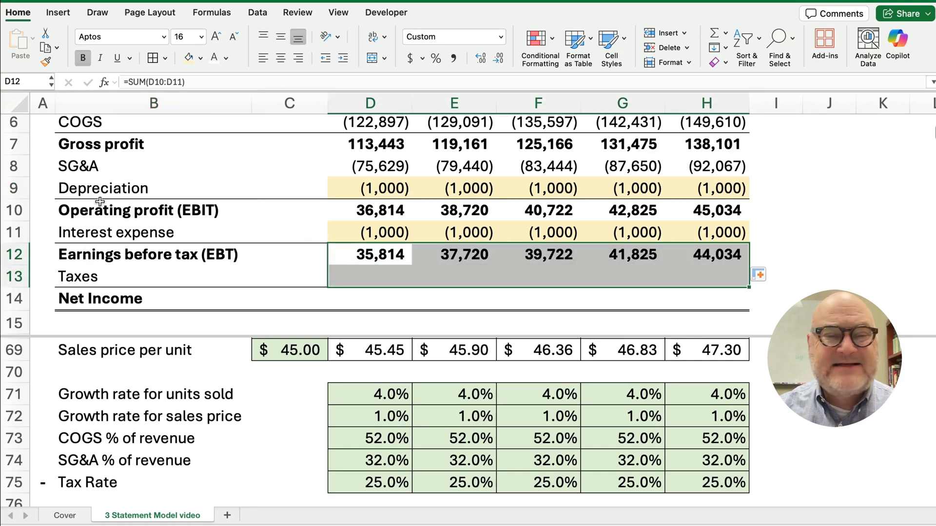
{"action": "left_click", "coordinate": [156, 210]}
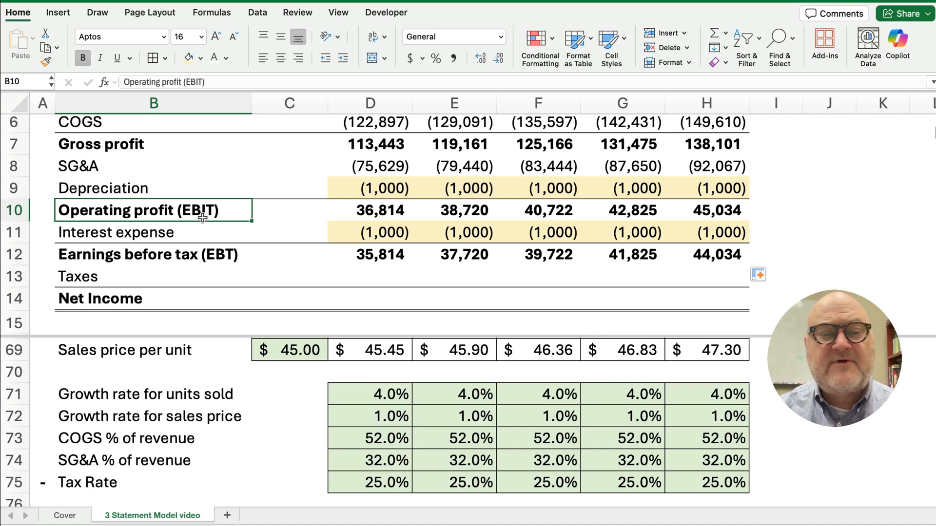
{"action": "left_click", "coordinate": [142, 234]}
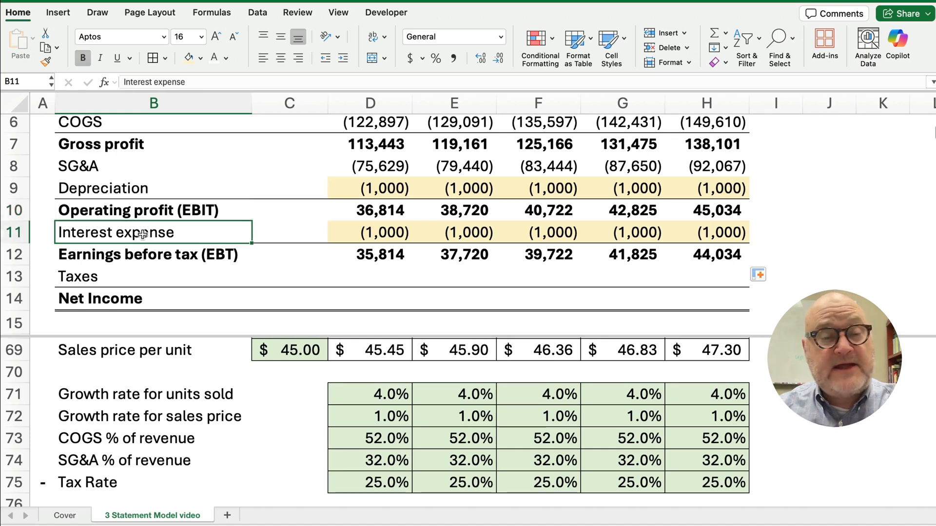
{"action": "left_click", "coordinate": [121, 271]}
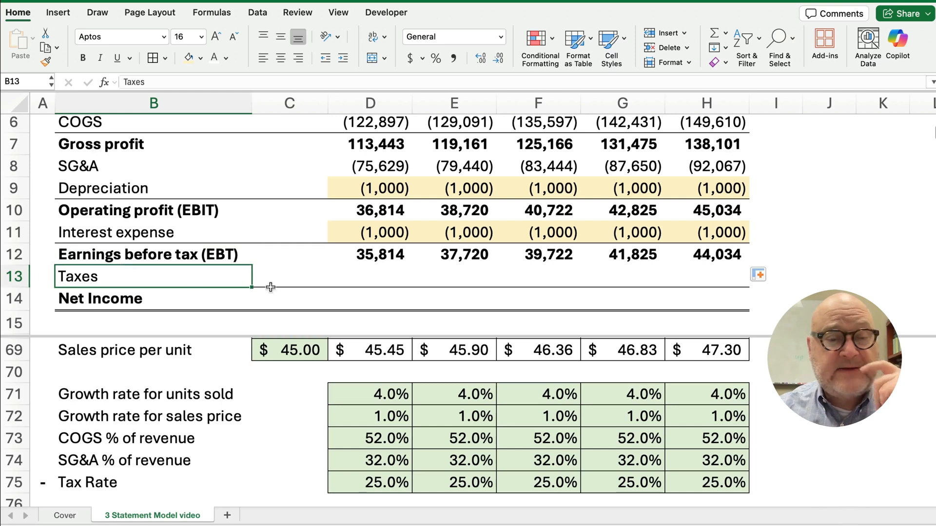
Enter taxes as =D12*D75, EBT times the 25% rate, and fill across to 2030
{"action": "left_click", "coordinate": [368, 278]}
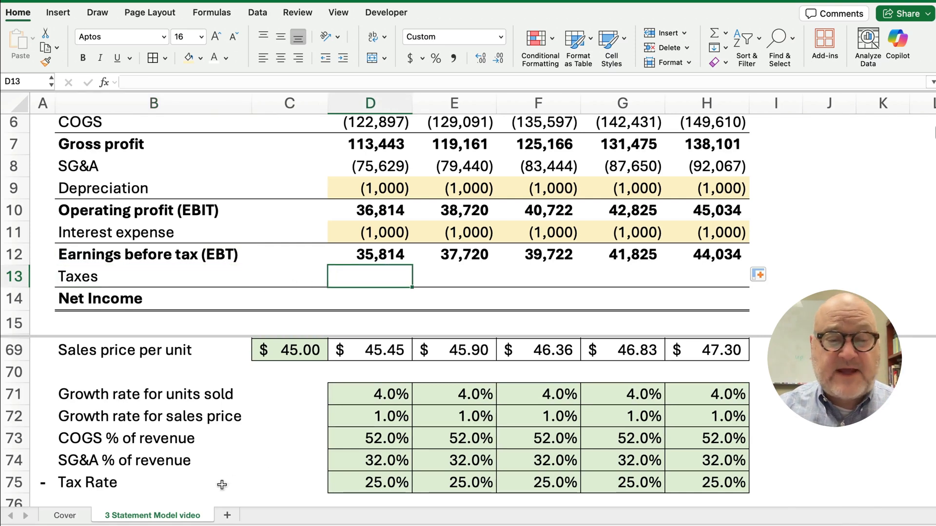
{"action": "left_click", "coordinate": [390, 483]}
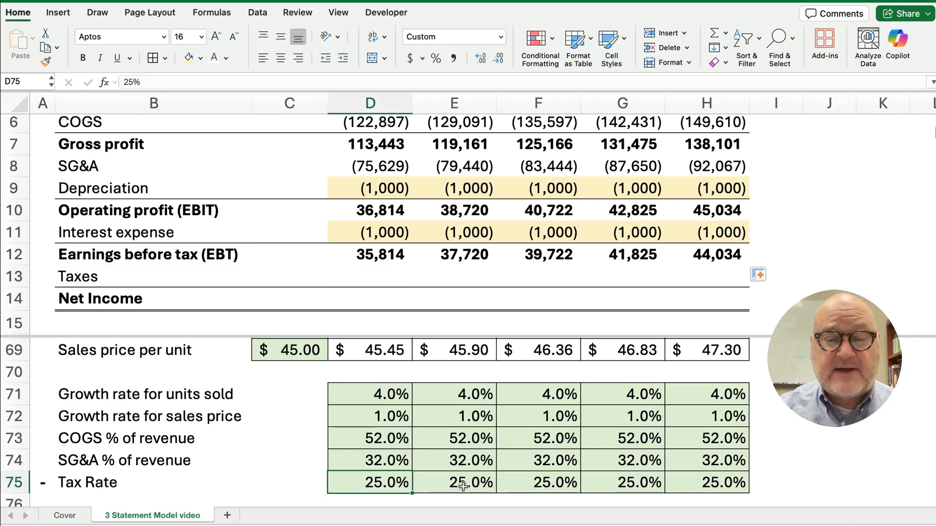
{"action": "left_click", "coordinate": [379, 277]}
{"action": "type", "text": "=D12"}
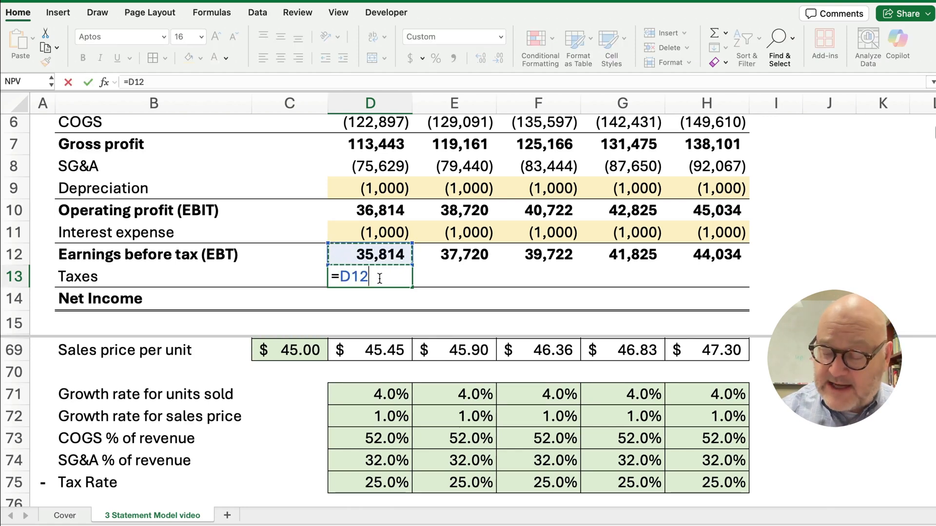
{"action": "type", "text": "*"}
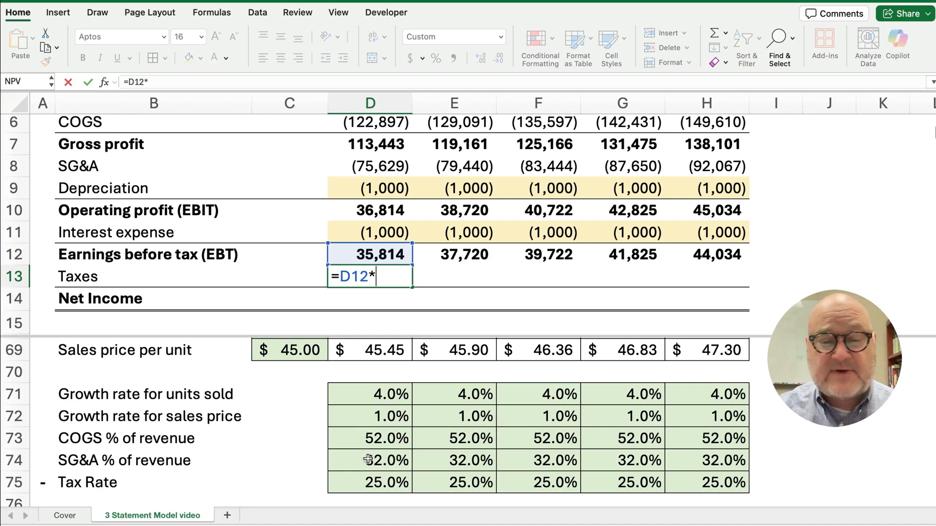
{"action": "left_click", "coordinate": [381, 486]}
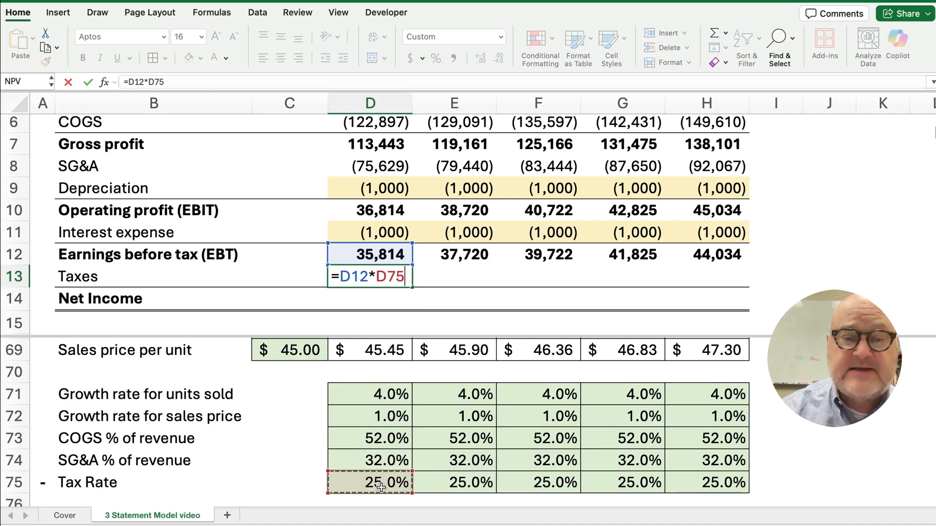
{"action": "key", "text": "Return"}
{"action": "left_click", "coordinate": [404, 283]}
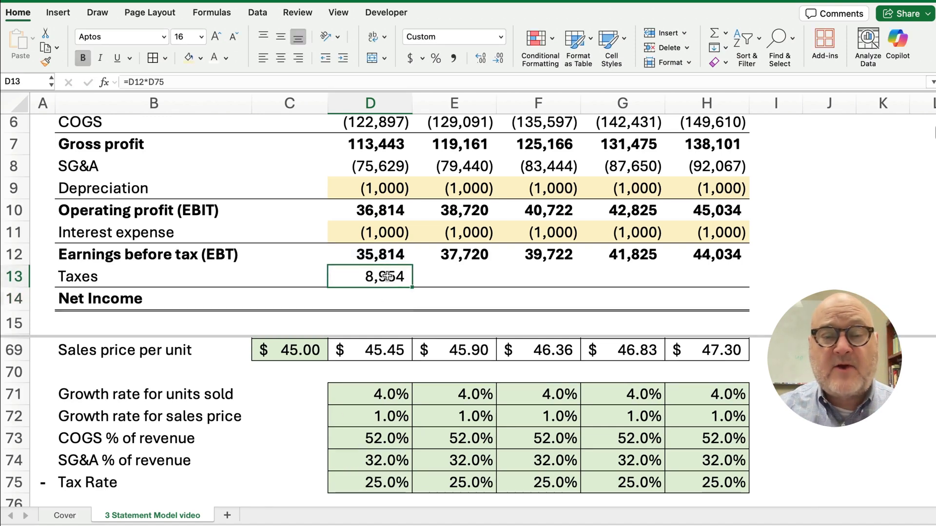
{"action": "left_click_drag", "start_coordinate": [412, 288], "coordinate": [717, 283]}
{"action": "left_click", "coordinate": [396, 305]}
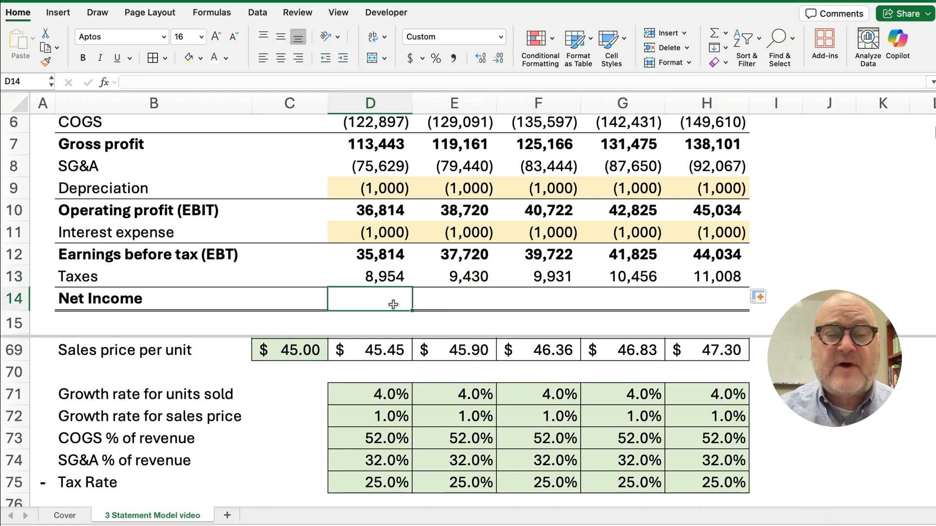
{"action": "left_click_drag", "start_coordinate": [374, 257], "coordinate": [375, 293]}
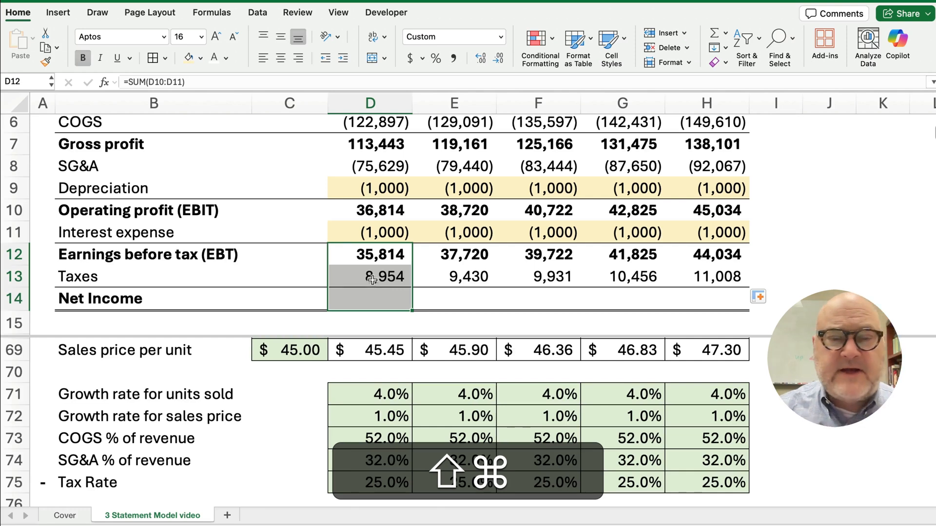
Negate the taxes formula to =-D12*D75 and refill to H13, giving (8,954) to (11,008)
{"action": "left_click", "coordinate": [372, 279]}
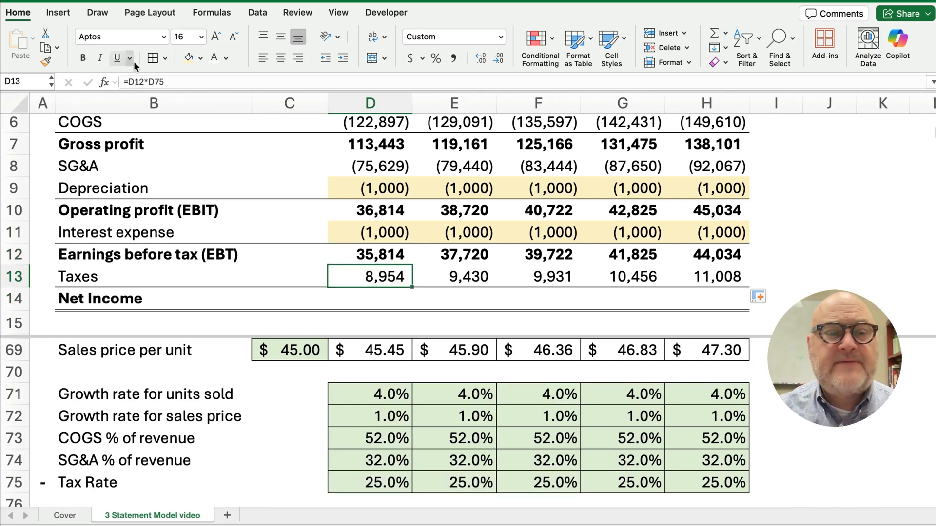
{"action": "left_click", "coordinate": [129, 81]}
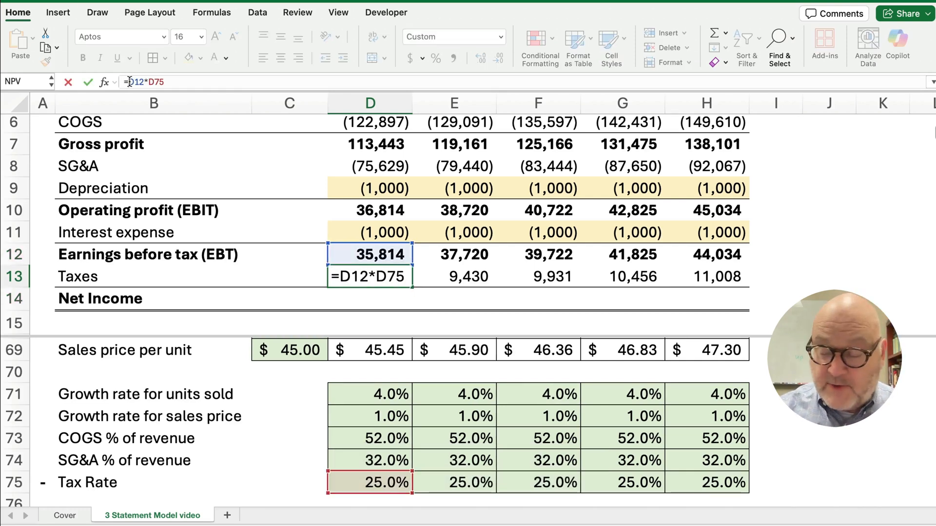
{"action": "type", "text": "-"}
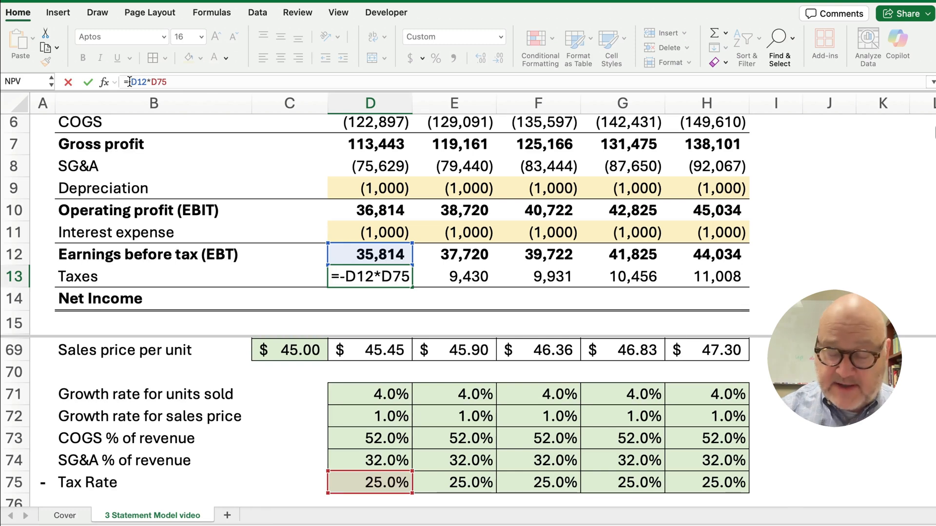
{"action": "key", "text": "Return"}
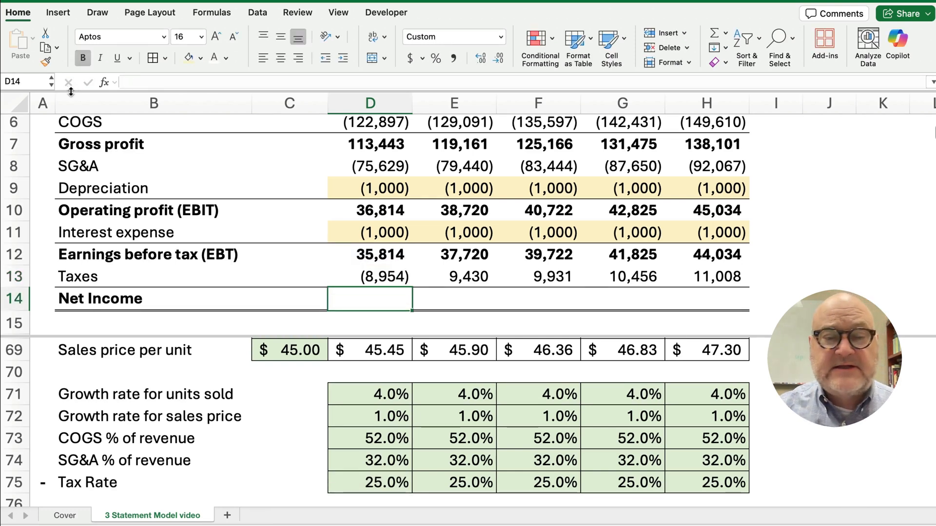
{"action": "left_click", "coordinate": [366, 278]}
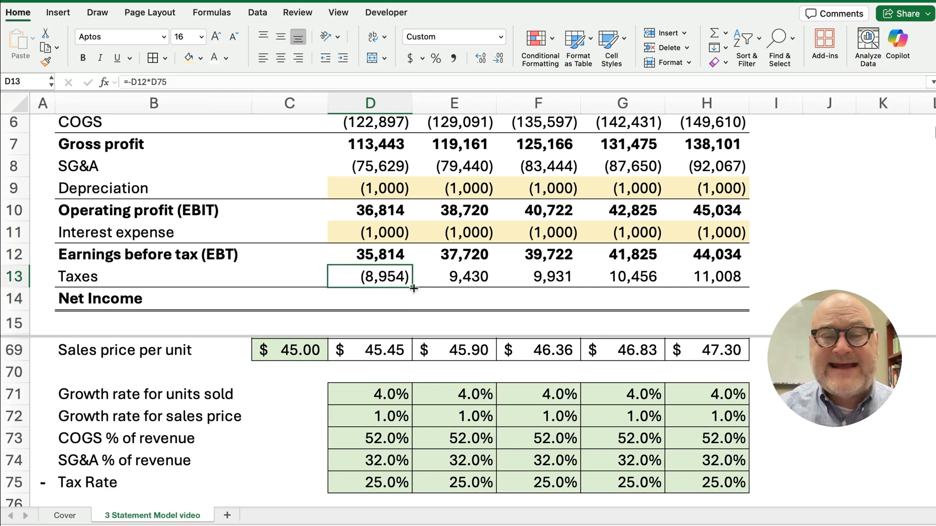
{"action": "left_click_drag", "start_coordinate": [414, 288], "coordinate": [702, 287]}
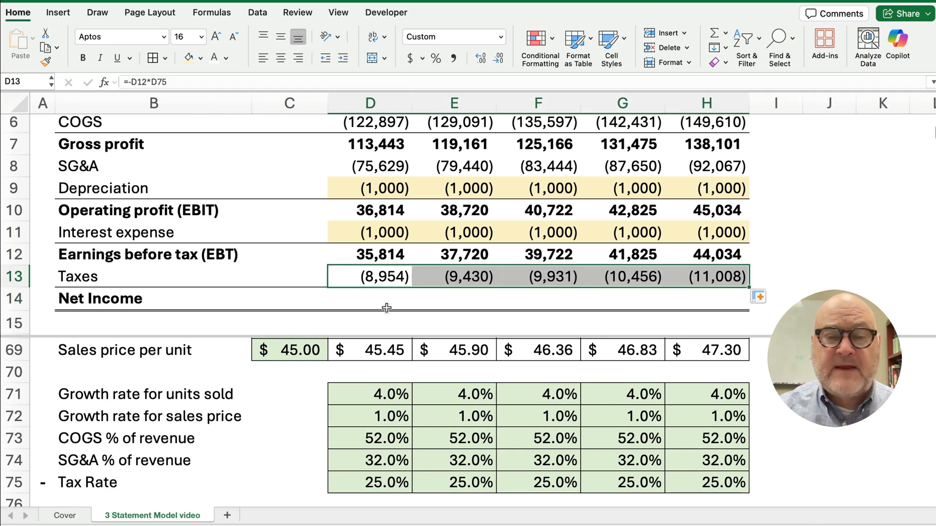
{"action": "left_click", "coordinate": [385, 302]}
{"action": "left_click_drag", "start_coordinate": [375, 255], "coordinate": [372, 297]}
AutoSum EBT and taxes into Net Income and fill to 2030, giving 26,861 to 33,025
{"action": "key", "text": "super+shift+t"}
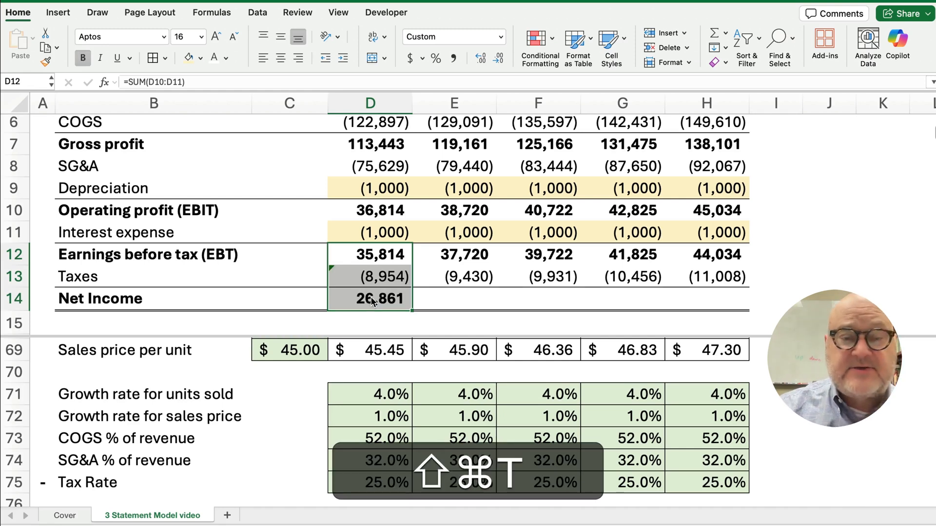
{"action": "left_click", "coordinate": [372, 302]}
{"action": "left_click_drag", "start_coordinate": [414, 309], "coordinate": [717, 312]}
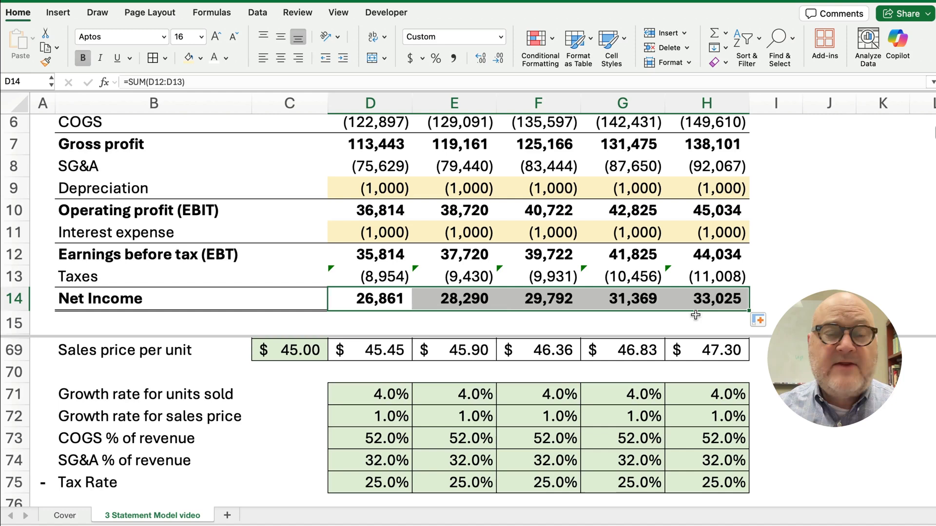
Review the placeholder depreciation and interest expense rows
{"action": "scroll", "coordinate": [374, 305], "scroll_direction": "up", "scroll_amount": 1}
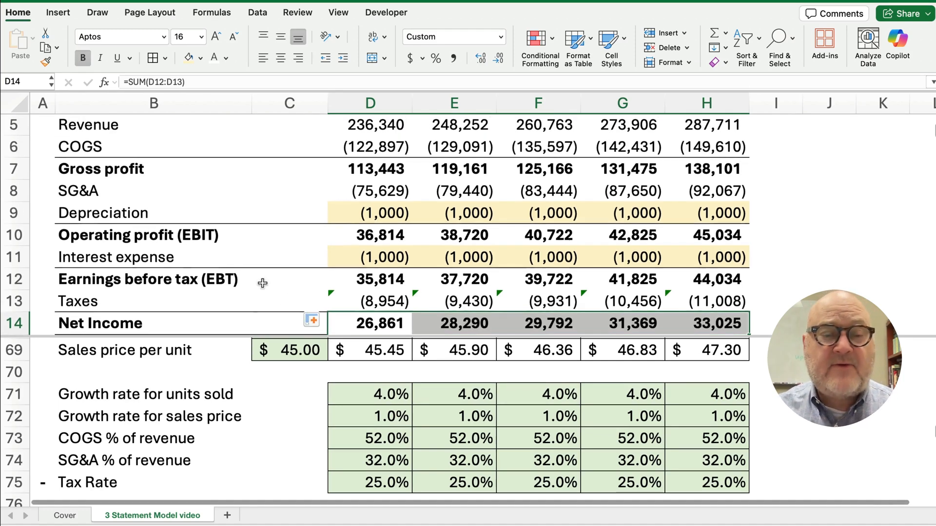
{"action": "scroll", "coordinate": [243, 279], "scroll_direction": "up", "scroll_amount": 1}
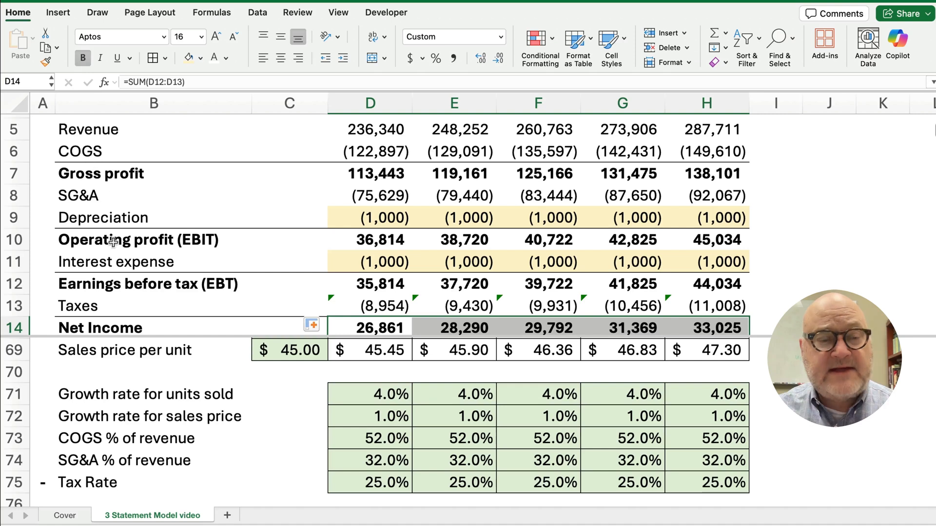
{"action": "scroll", "coordinate": [112, 259], "scroll_direction": "down", "scroll_amount": 1}
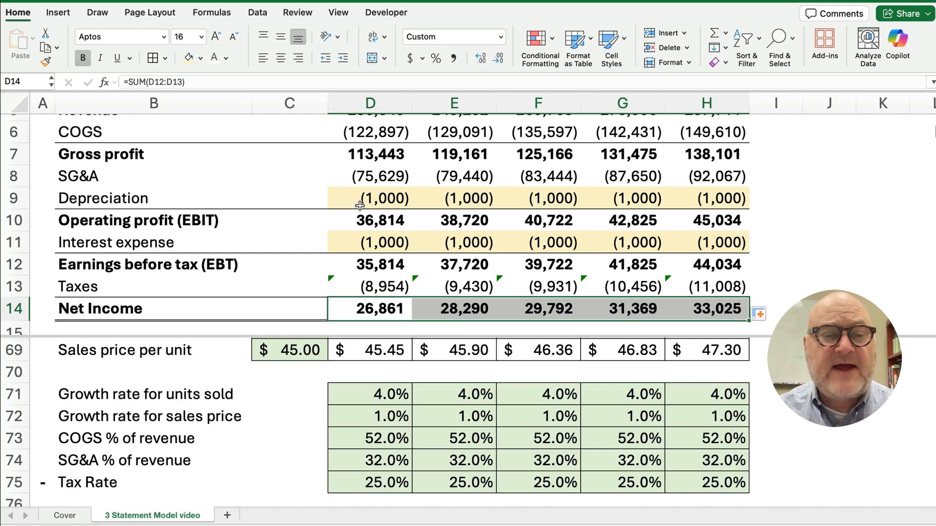
{"action": "left_click_drag", "start_coordinate": [356, 196], "coordinate": [715, 199]}
{"action": "left_click_drag", "start_coordinate": [359, 246], "coordinate": [724, 248]}
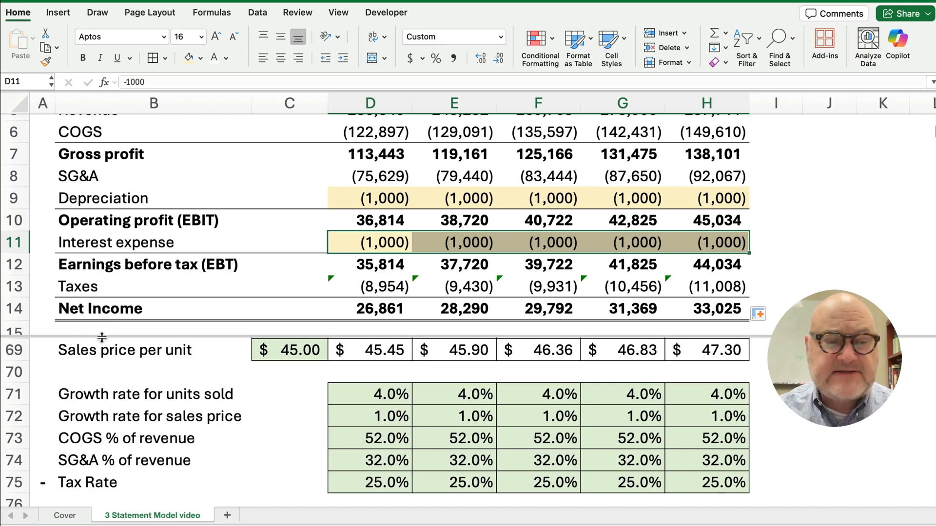
{"action": "scroll", "coordinate": [161, 271], "scroll_direction": "down", "scroll_amount": 3}
{"action": "scroll", "coordinate": [168, 272], "scroll_direction": "down", "scroll_amount": 1}
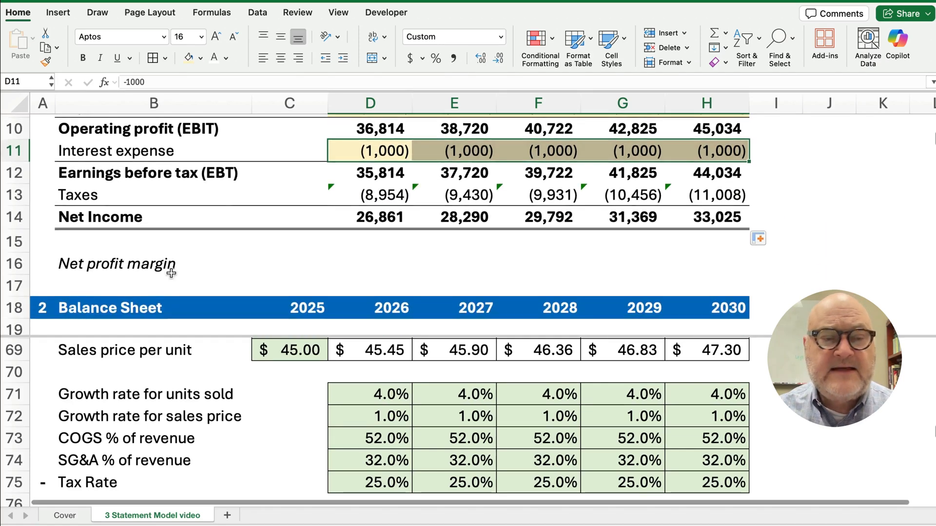
Remove the split view from the worksheet
{"action": "left_click", "coordinate": [357, 264]}
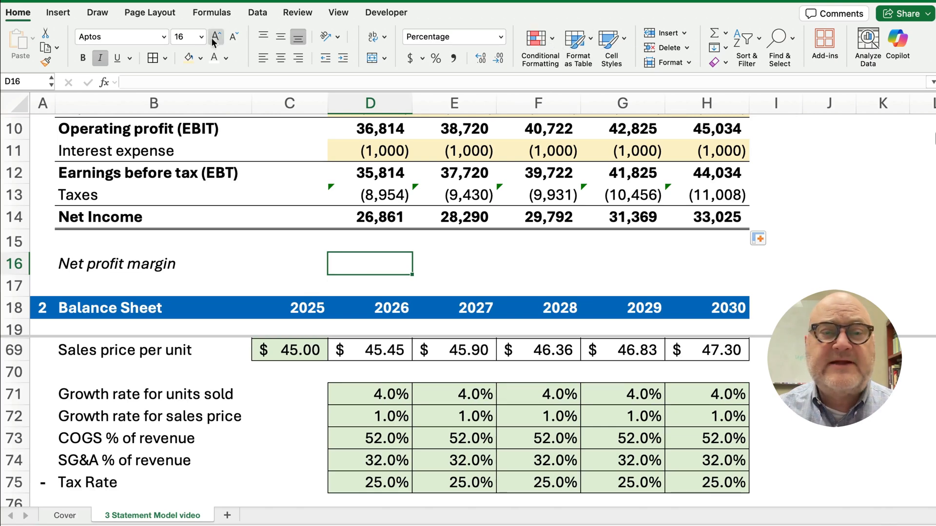
{"action": "left_click", "coordinate": [338, 12]}
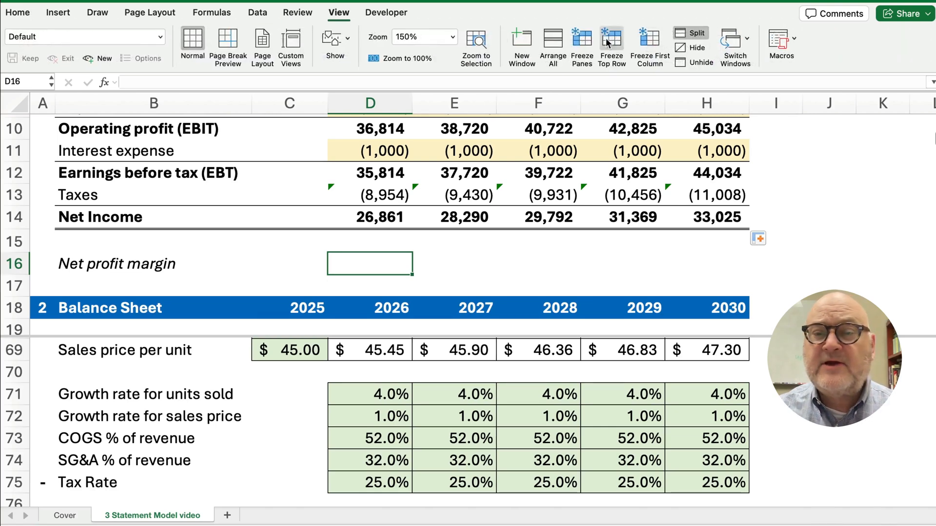
{"action": "left_click", "coordinate": [682, 41]}
{"action": "scroll", "coordinate": [461, 263], "scroll_direction": "up", "scroll_amount": 2}
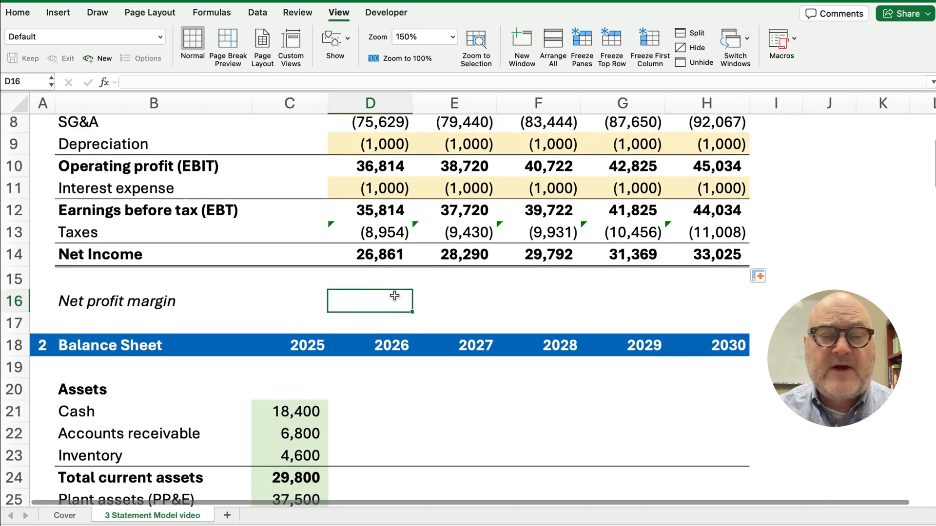
{"action": "scroll", "coordinate": [360, 301], "scroll_direction": "up", "scroll_amount": 3}
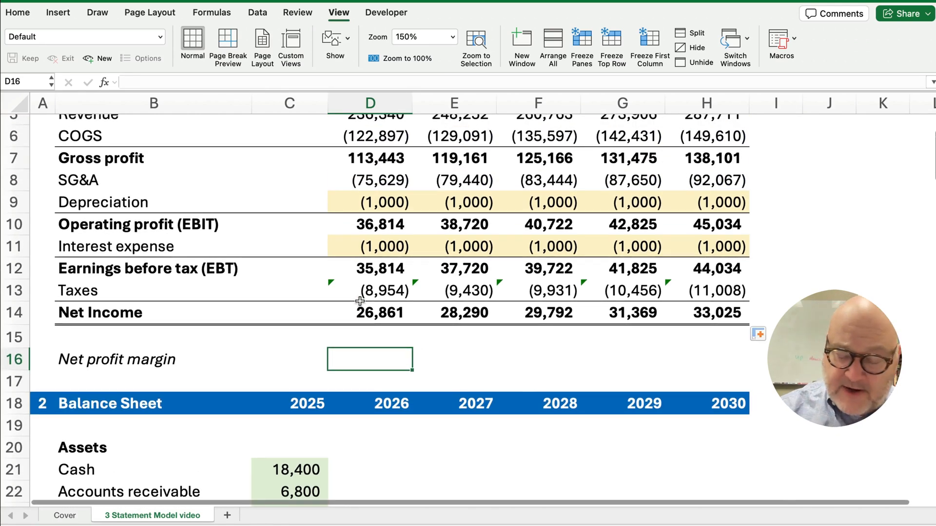
Enter net profit margin =D14/D5 in D16 and fill to H16, giving 11.4% to 11.5%
{"action": "type", "text": "="}
{"action": "left_click", "coordinate": [359, 300]}
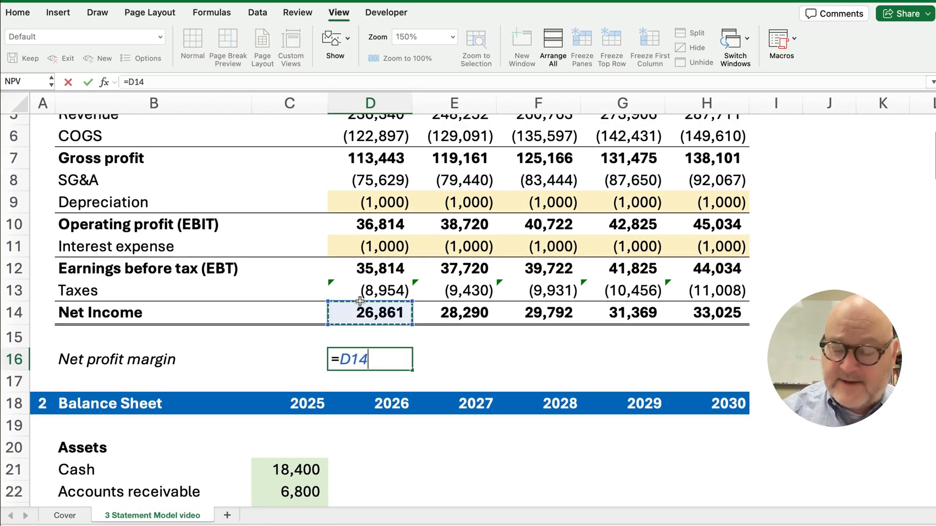
{"action": "type", "text": "/"}
{"action": "scroll", "coordinate": [360, 300], "scroll_direction": "up", "scroll_amount": 3}
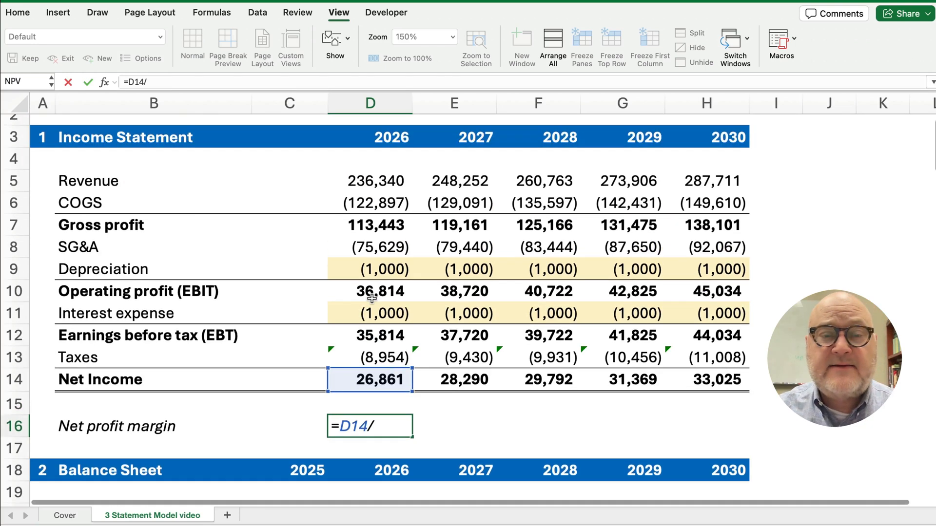
{"action": "left_click", "coordinate": [359, 182]}
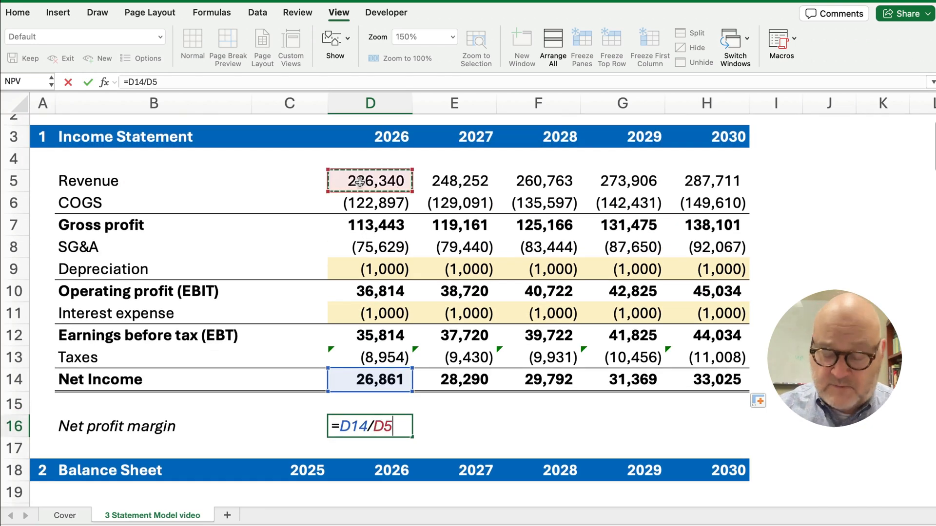
{"action": "key", "text": "Return"}
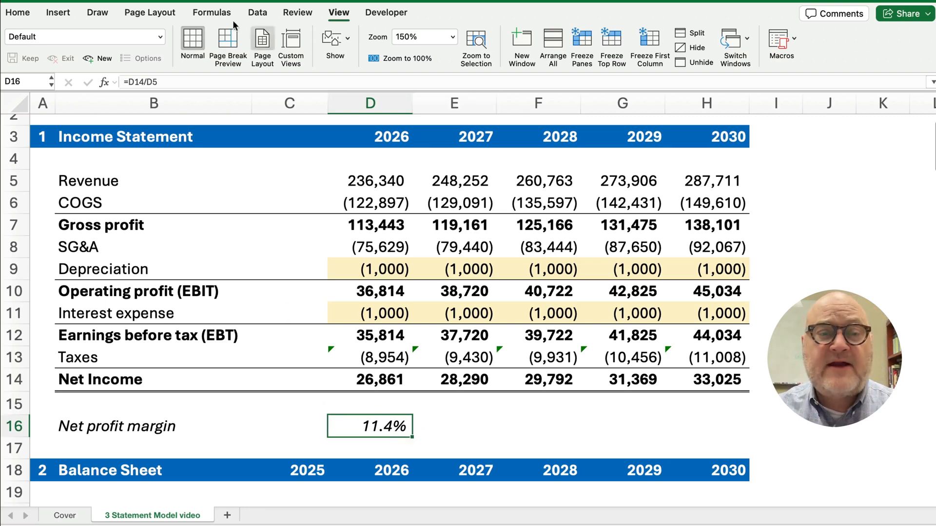
{"action": "left_click", "coordinate": [18, 12]}
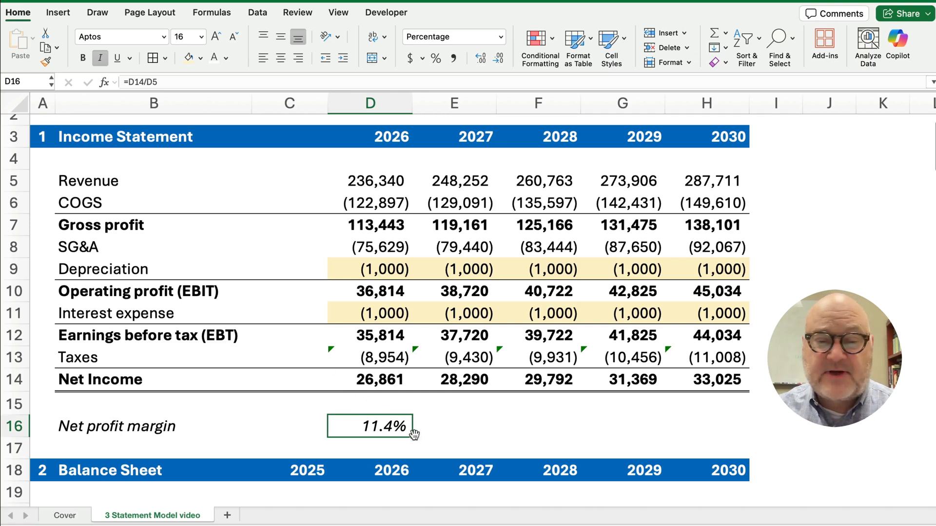
{"action": "left_click_drag", "start_coordinate": [414, 437], "coordinate": [732, 435]}
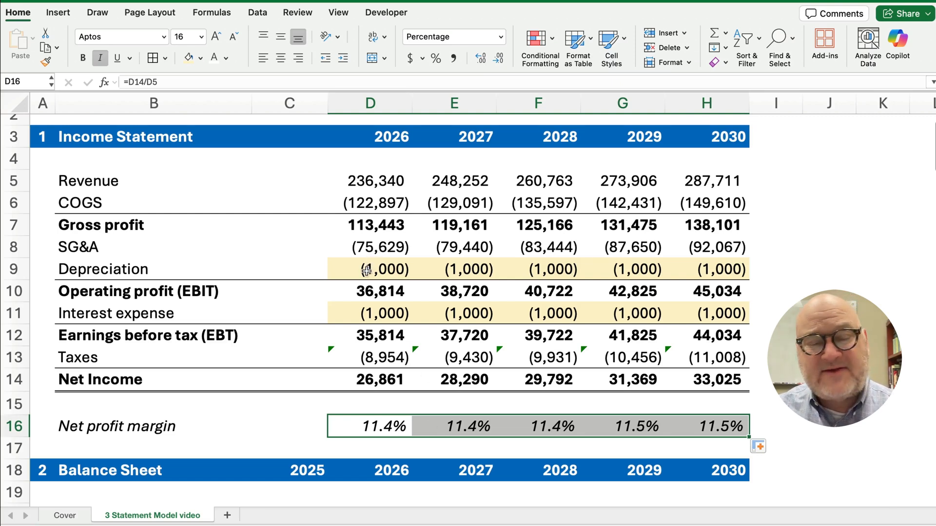
{"action": "left_click_drag", "start_coordinate": [365, 270], "coordinate": [670, 275]}
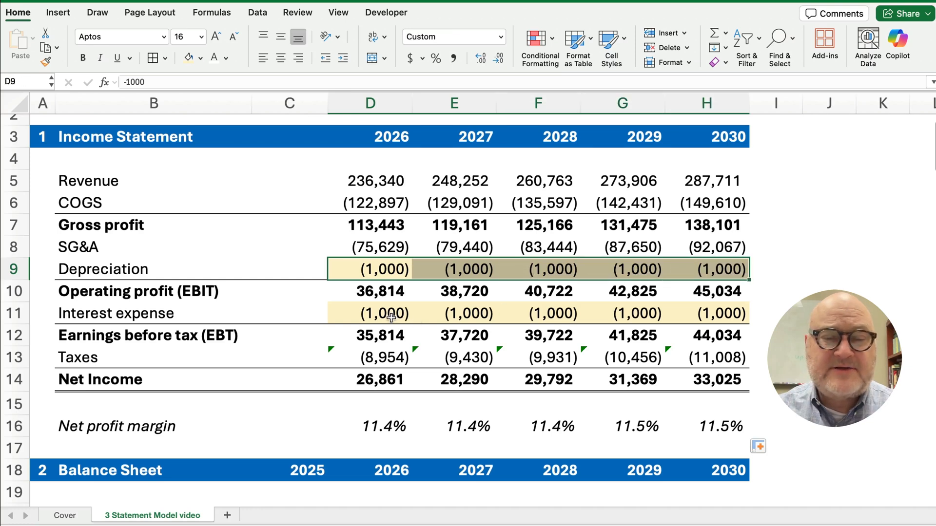
{"action": "left_click_drag", "start_coordinate": [390, 316], "coordinate": [666, 324]}
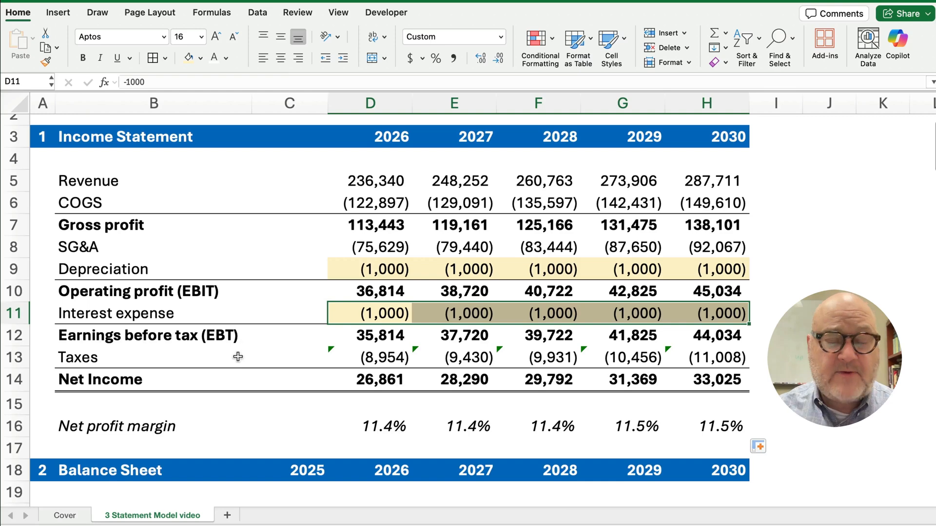
Check the balance sheet's 2025 plant assets (PP&E) of 37,500 in C25
{"action": "scroll", "coordinate": [238, 357], "scroll_direction": "down", "scroll_amount": 5}
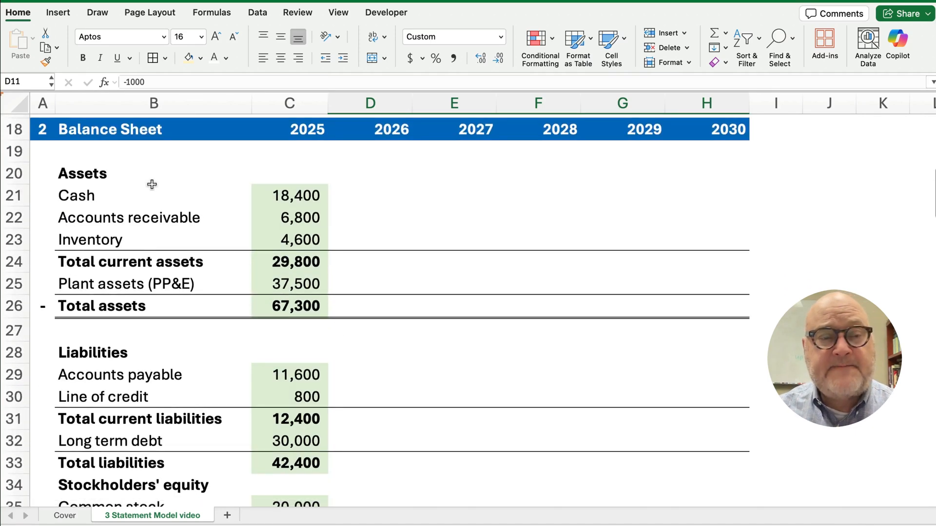
{"action": "scroll", "coordinate": [215, 400], "scroll_direction": "down", "scroll_amount": 1}
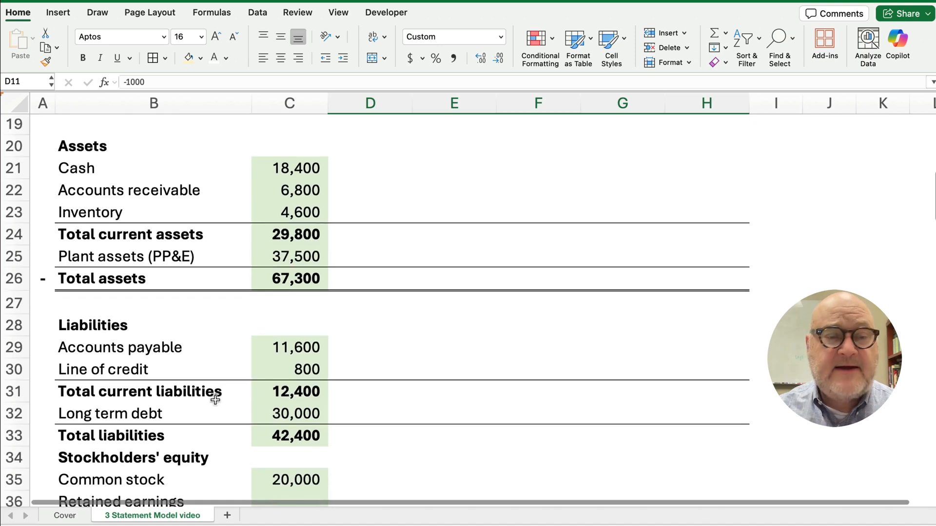
{"action": "left_click", "coordinate": [285, 256]}
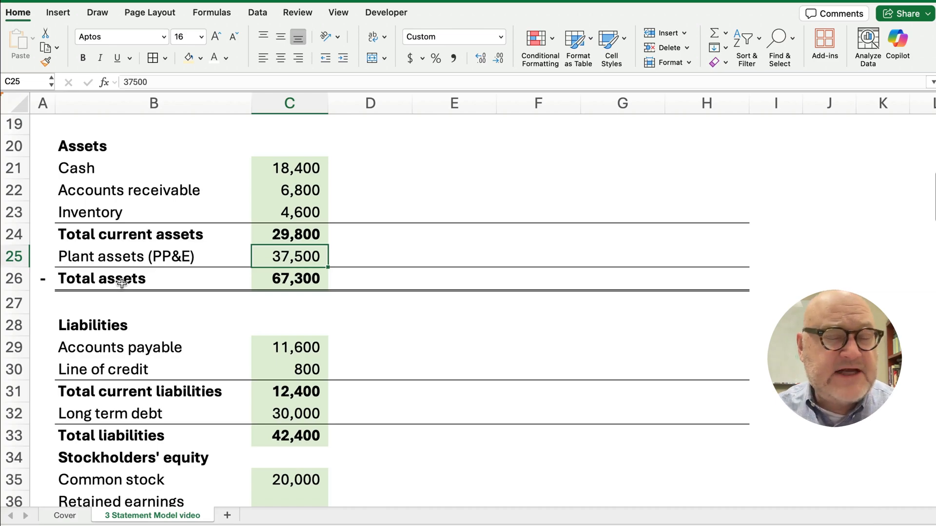
Scroll to the Depreciation assumptions showing CapEx 20,000–35,000 and useful lives of 3 and 5
{"action": "scroll", "coordinate": [226, 379], "scroll_direction": "down", "scroll_amount": 5}
{"action": "scroll", "coordinate": [226, 379], "scroll_direction": "down", "scroll_amount": 20}
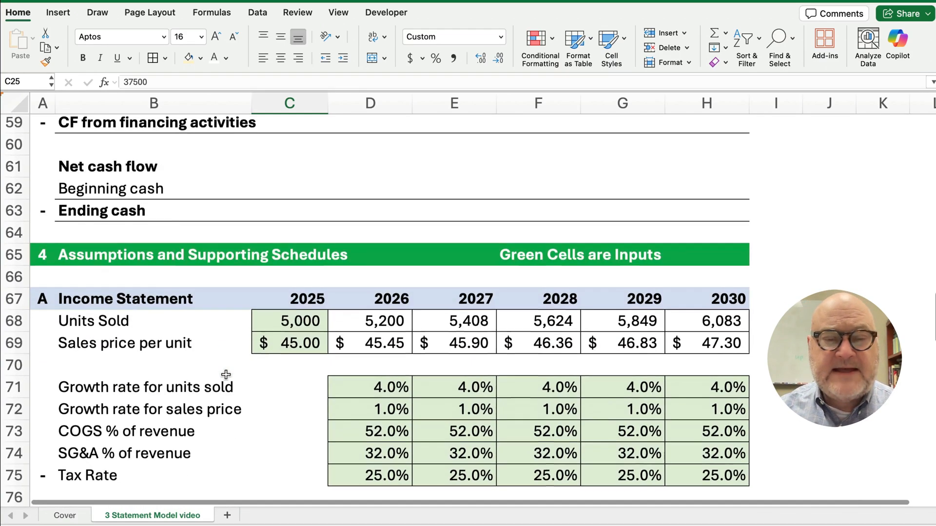
{"action": "scroll", "coordinate": [226, 374], "scroll_direction": "down", "scroll_amount": 10}
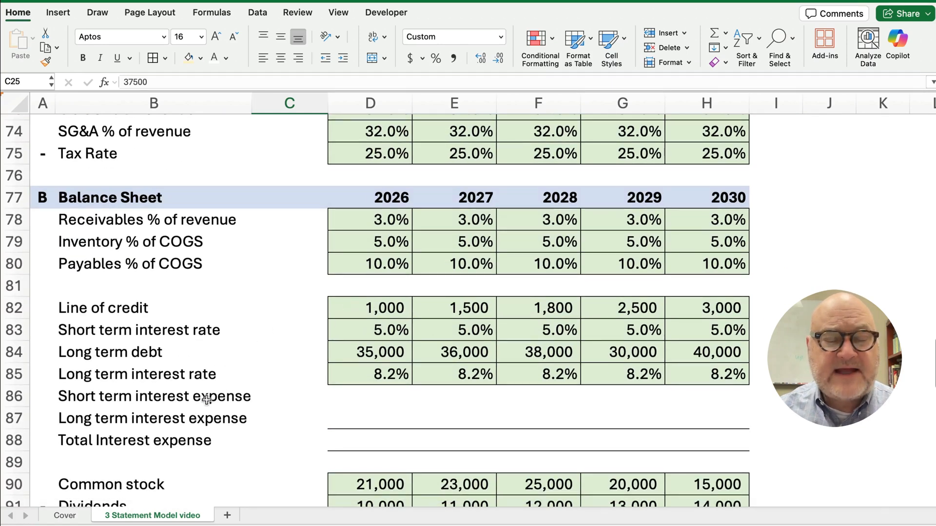
{"action": "scroll", "coordinate": [222, 401], "scroll_direction": "down", "scroll_amount": 3}
{"action": "scroll", "coordinate": [227, 406], "scroll_direction": "down", "scroll_amount": 5}
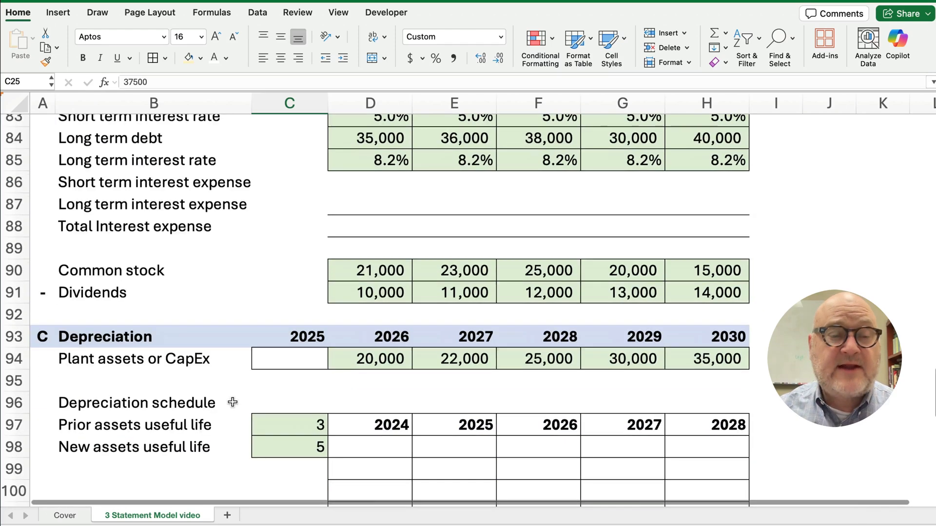
{"action": "scroll", "coordinate": [190, 358], "scroll_direction": "down", "scroll_amount": 2}
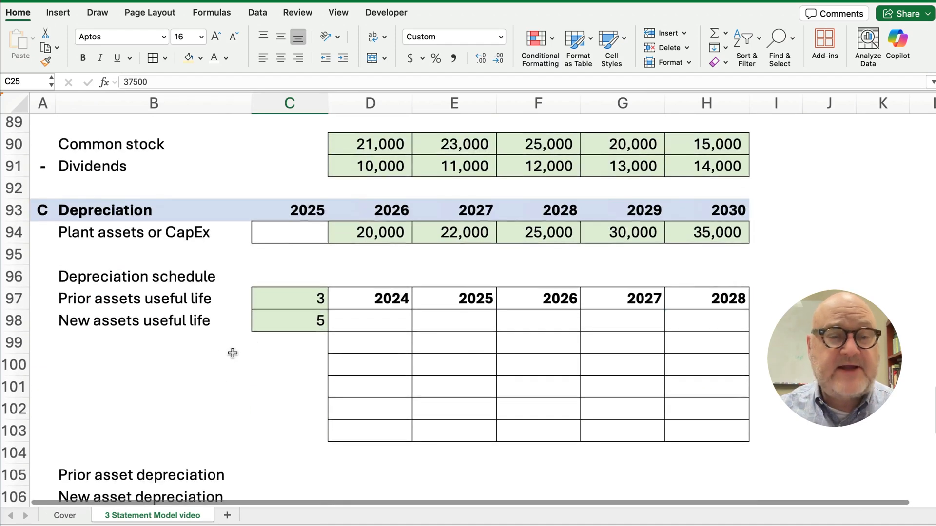
Link the 2025 plant assets cell C94 to balance sheet PP&E (=C25), showing 37,500
{"action": "left_click", "coordinate": [286, 235]}
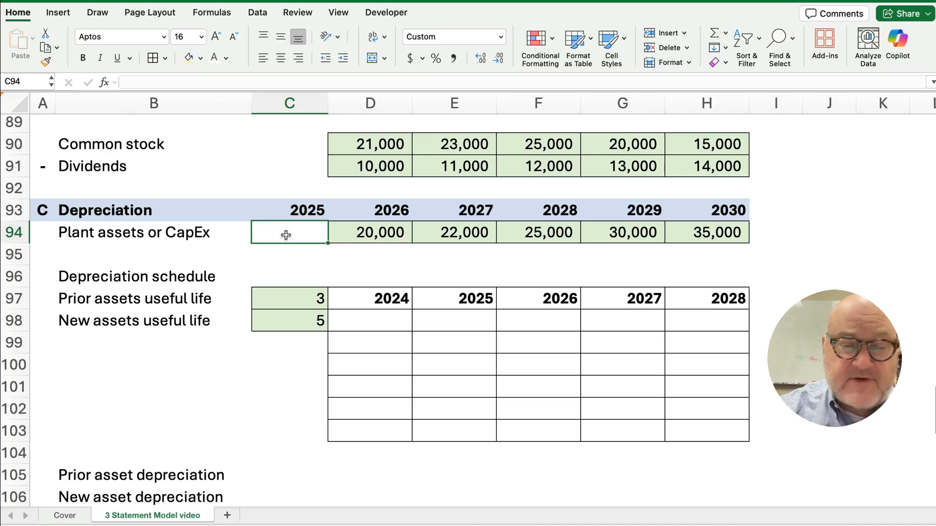
{"action": "type", "text": "="}
{"action": "scroll", "coordinate": [272, 195], "scroll_direction": "up", "scroll_amount": 20}
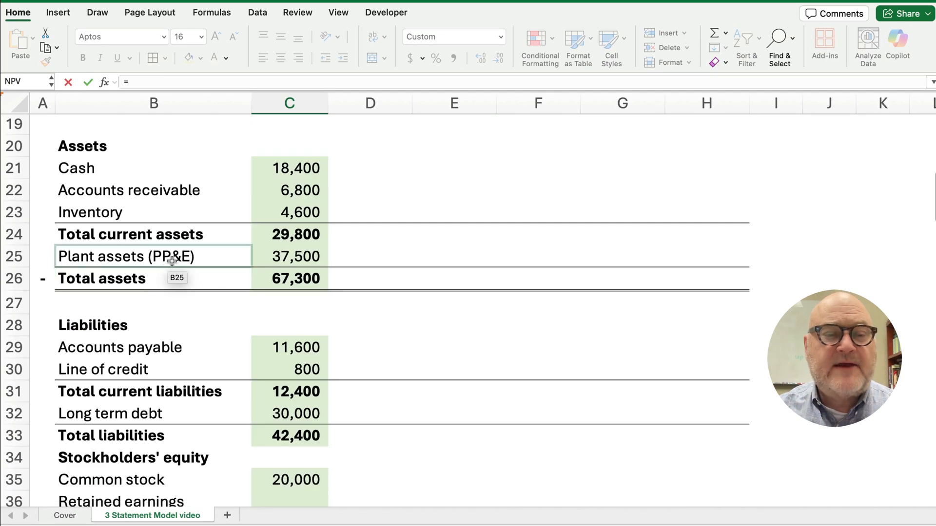
{"action": "left_click", "coordinate": [275, 260]}
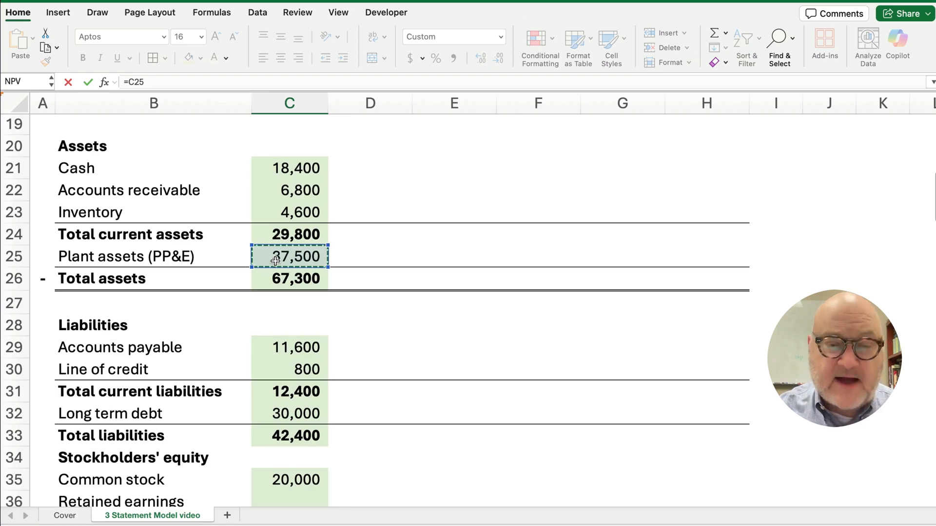
{"action": "key", "text": "Return"}
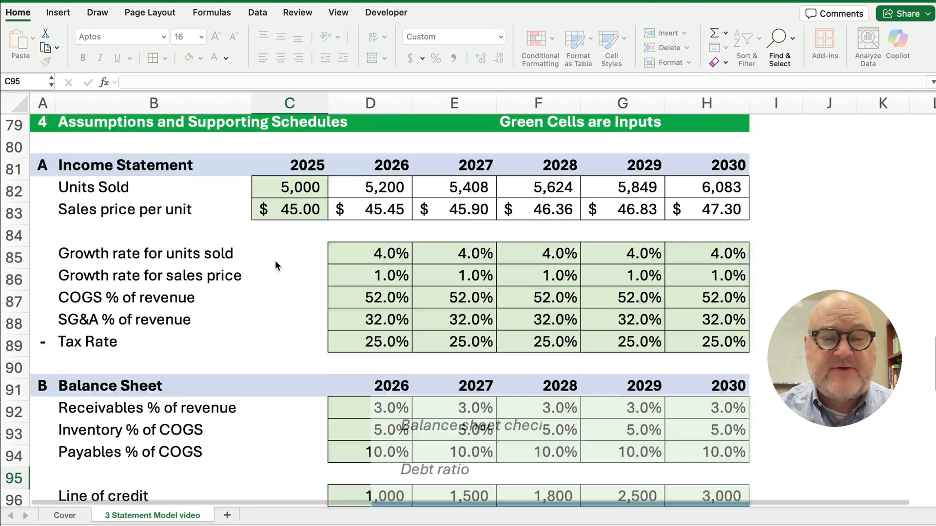
Review the 2026–2027 CapEx inputs and the 5-year useful life for new assets
{"action": "scroll", "coordinate": [276, 215], "scroll_direction": "down", "scroll_amount": 5}
{"action": "left_click", "coordinate": [349, 311]}
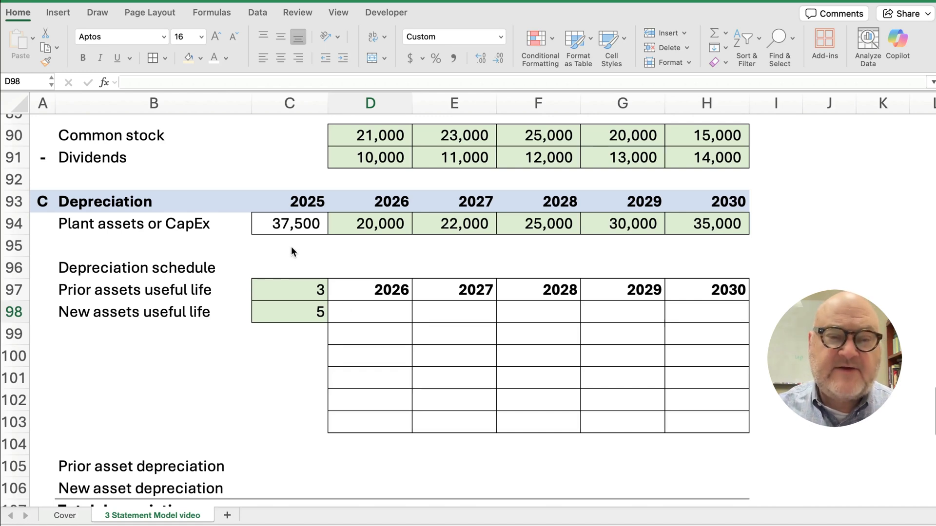
{"action": "left_click", "coordinate": [364, 226]}
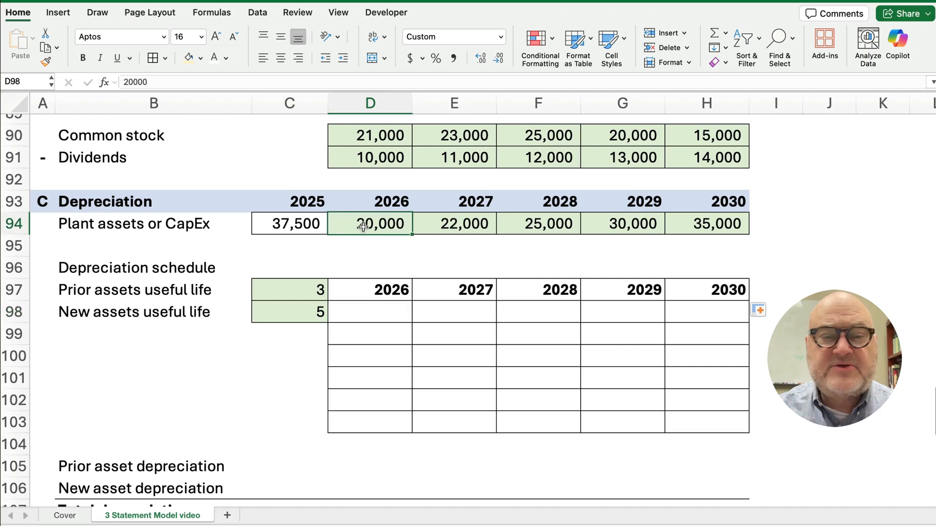
{"action": "left_click", "coordinate": [453, 224]}
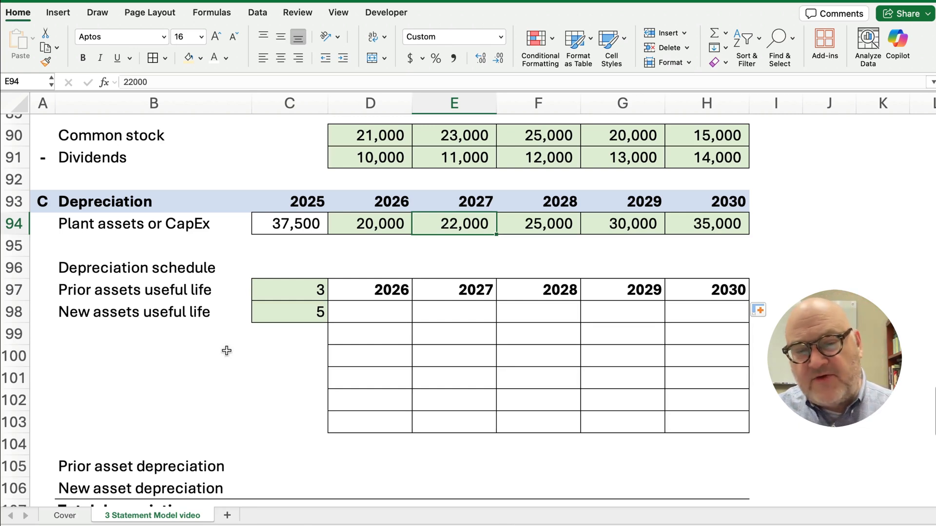
{"action": "left_click", "coordinate": [322, 314]}
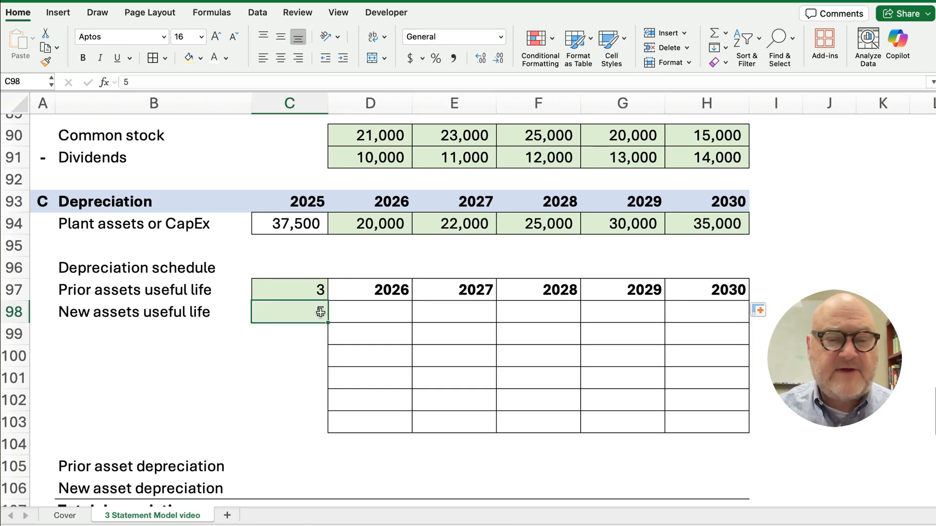
{"action": "left_click", "coordinate": [376, 312]}
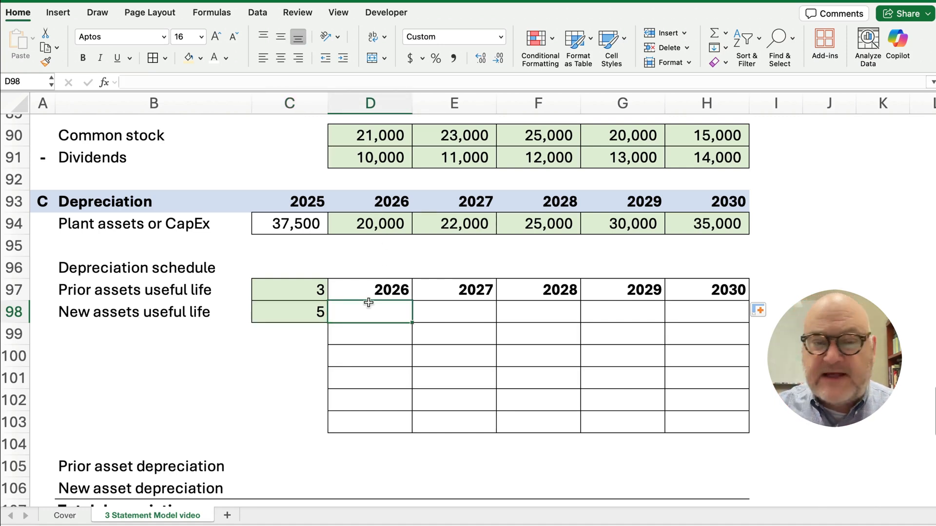
{"action": "left_click", "coordinate": [374, 227]}
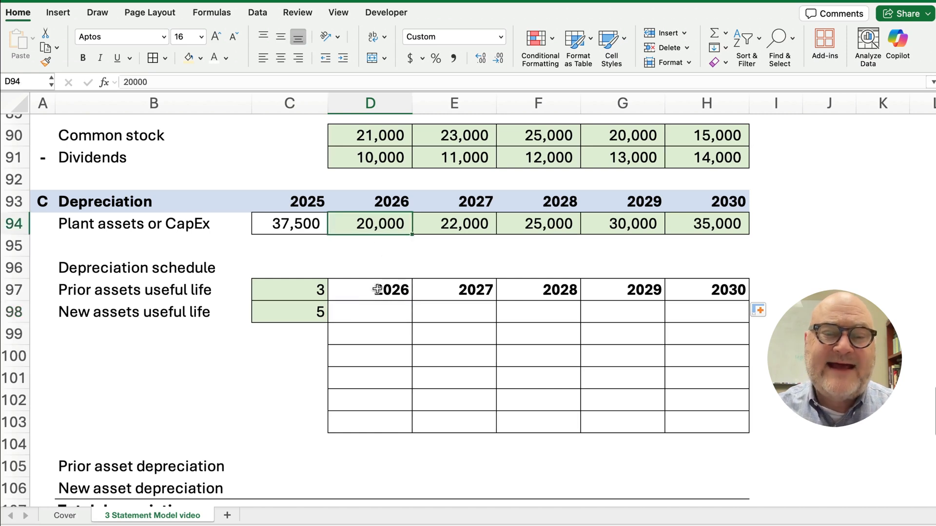
{"action": "left_click", "coordinate": [371, 310]}
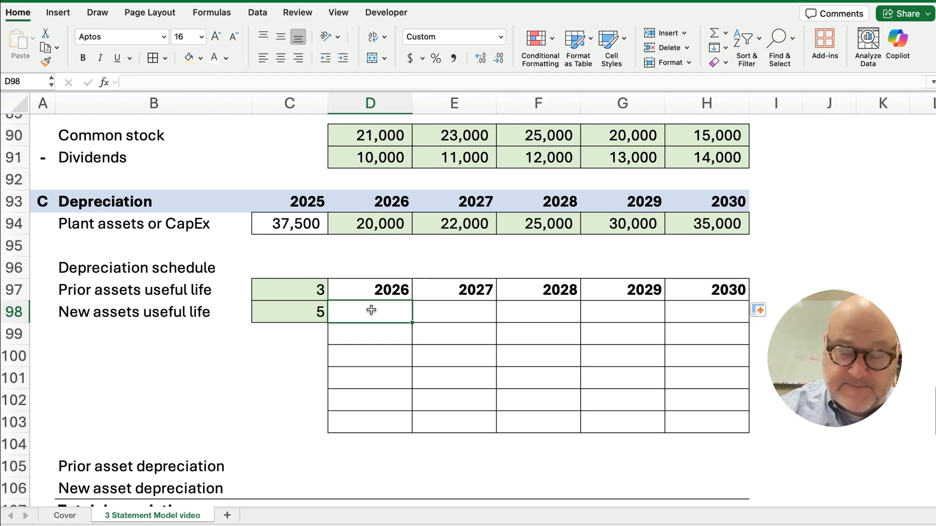
Enter =$D$94/$C$98 in D98 so the 2026 CapEx over 5 years gives 4,000
{"action": "type", "text": "="}
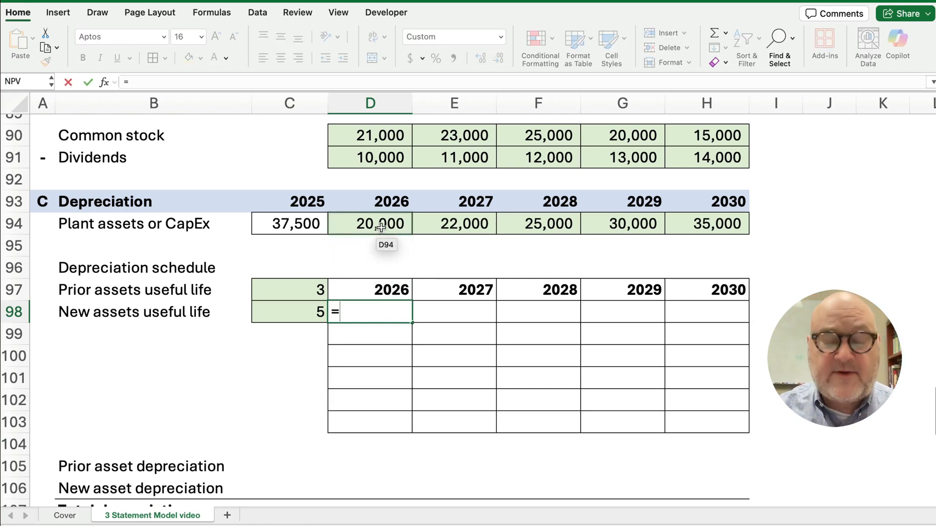
{"action": "left_click", "coordinate": [381, 227]}
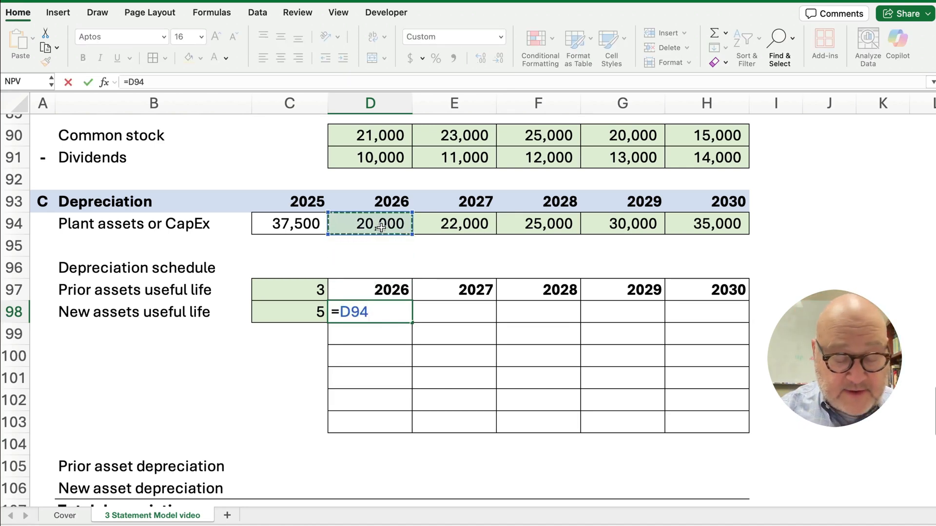
{"action": "key", "text": "super+t"}
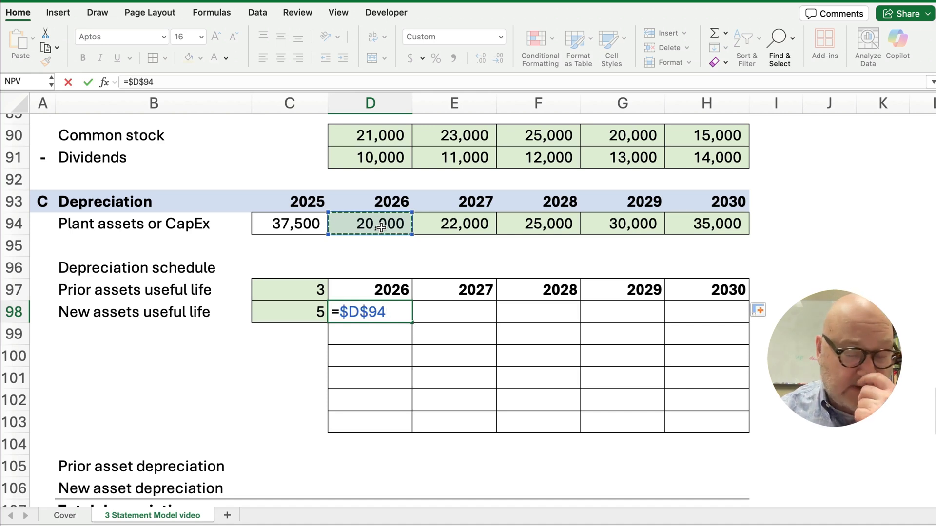
{"action": "type", "text": "*"}
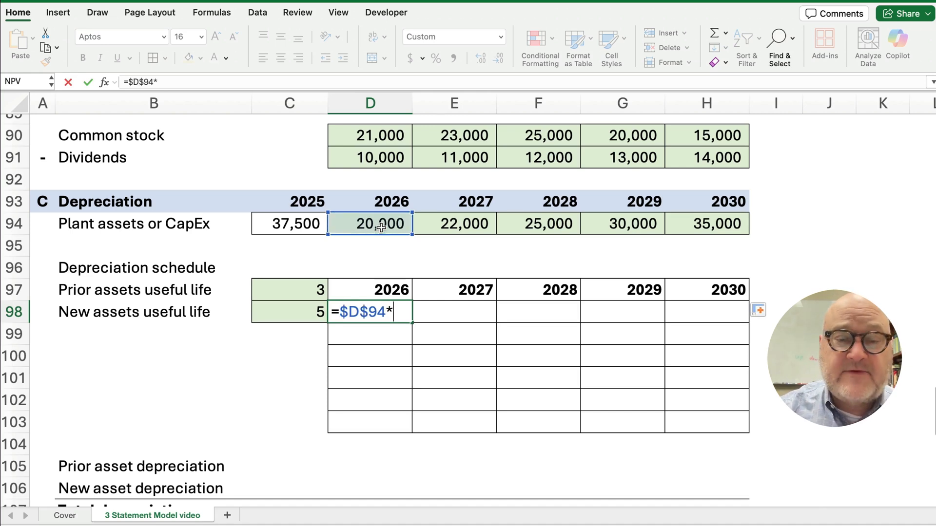
{"action": "key", "text": "BackSpace"}
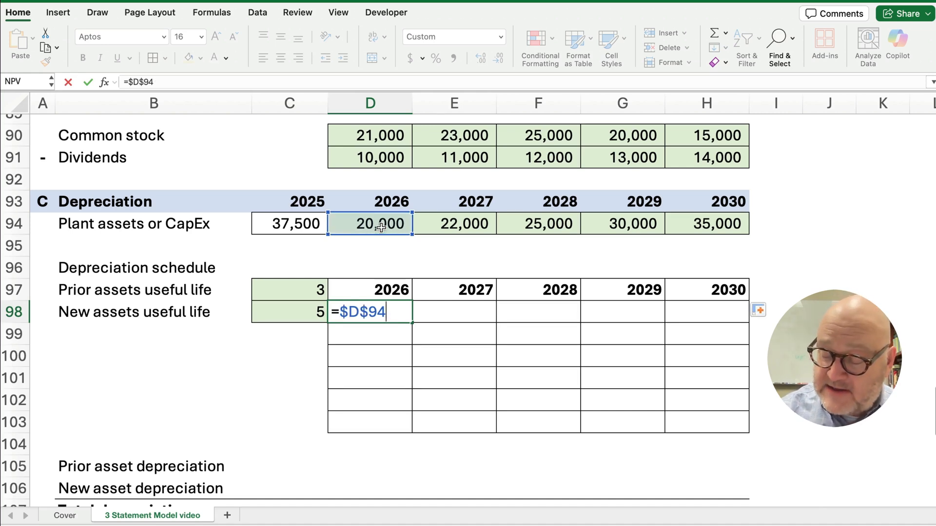
{"action": "type", "text": "/"}
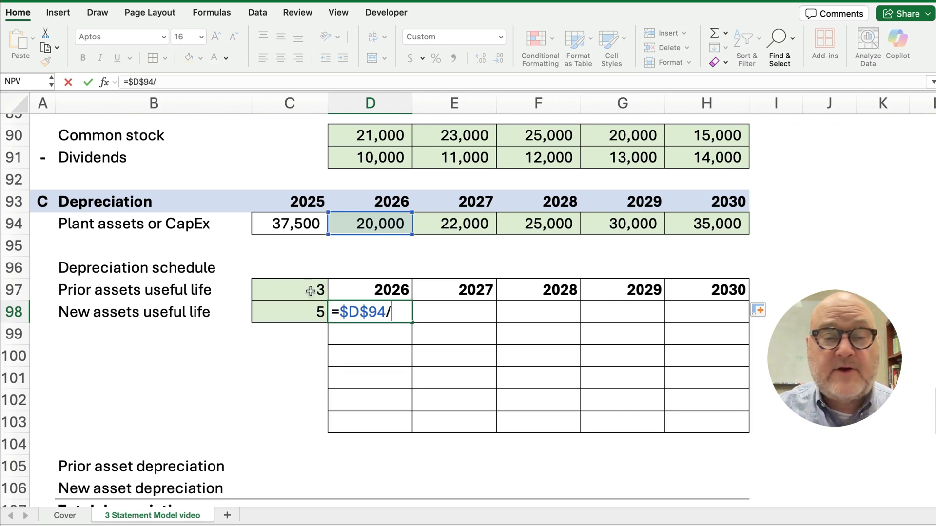
{"action": "left_click", "coordinate": [303, 312]}
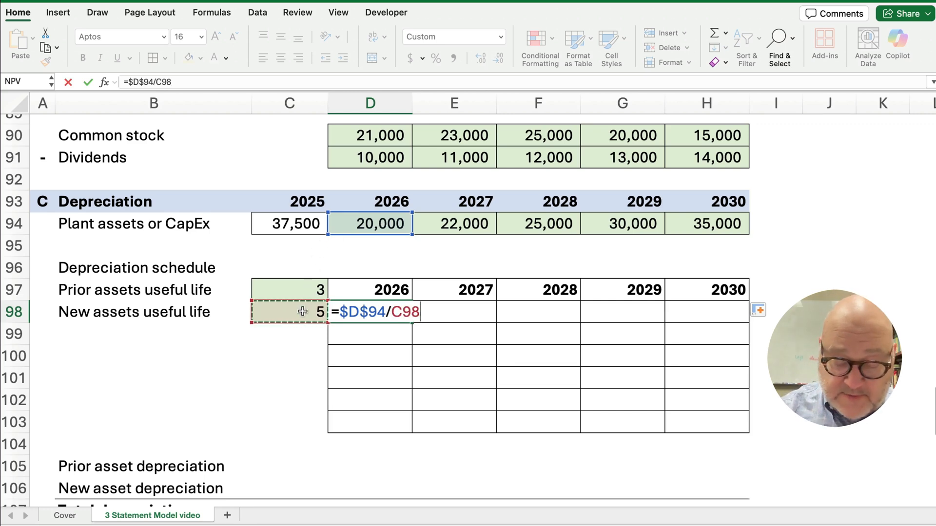
{"action": "key", "text": "F4"}
{"action": "key", "text": "Return"}
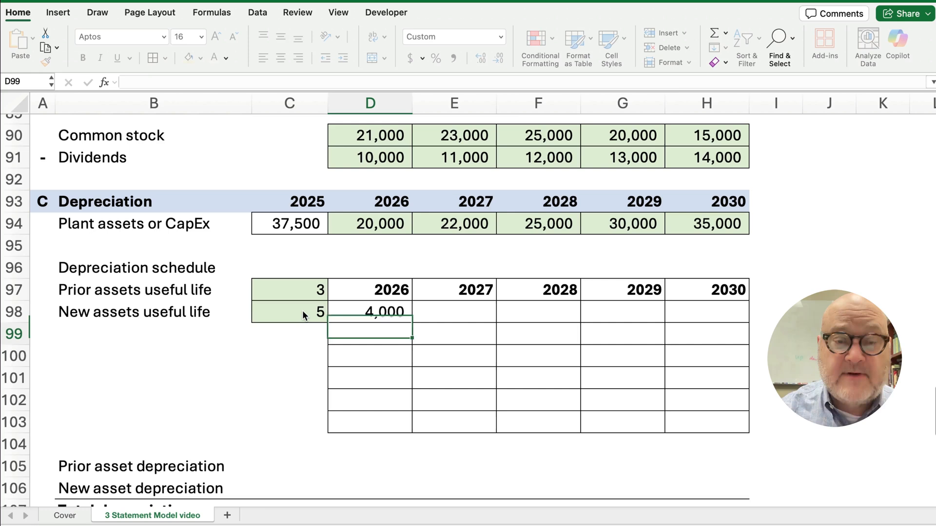
Copy the 4,000 new-asset depreciation from D98 across through 2030 in H98
{"action": "left_click", "coordinate": [359, 312]}
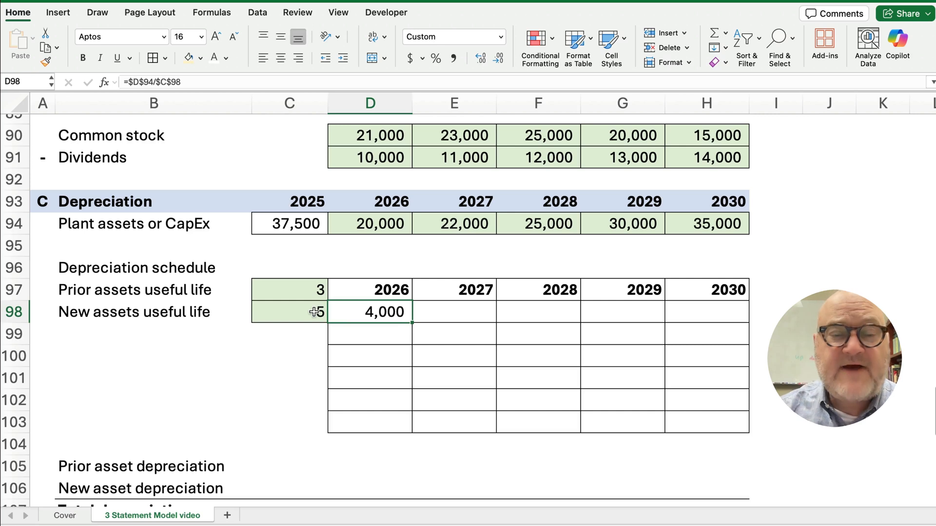
{"action": "left_click_drag", "start_coordinate": [412, 323], "coordinate": [702, 322]}
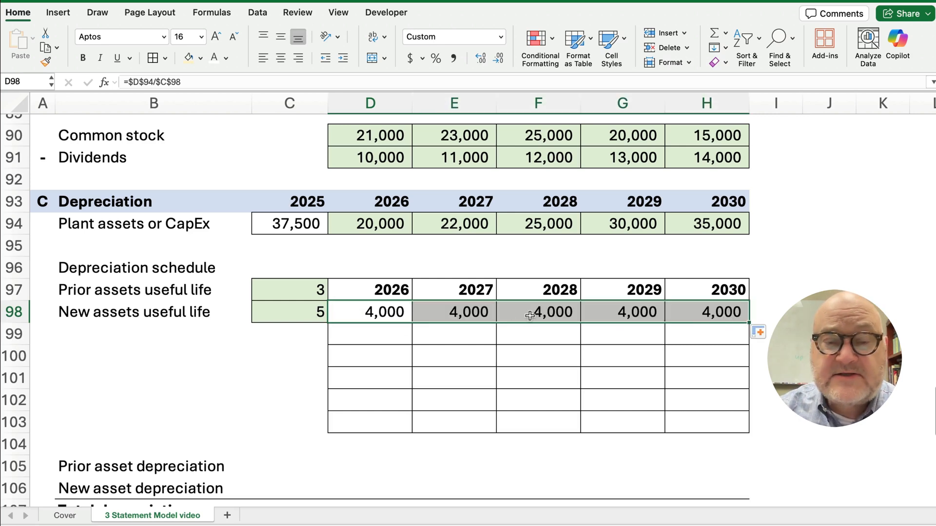
{"action": "left_click_drag", "start_coordinate": [394, 312], "coordinate": [696, 316]}
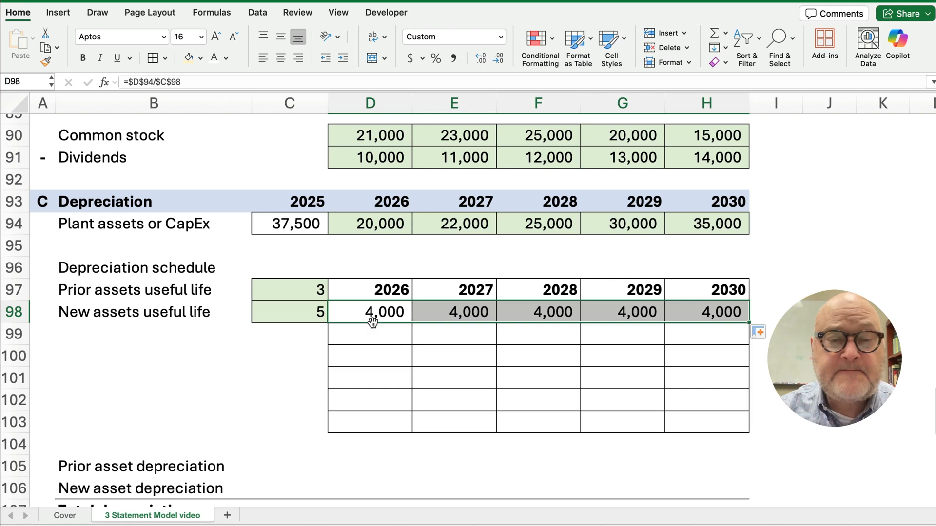
{"action": "left_click", "coordinate": [439, 336]}
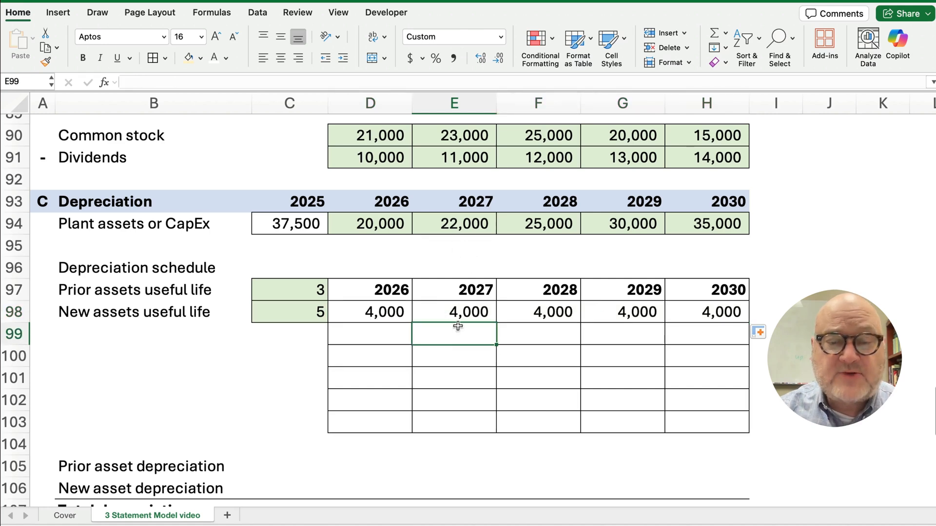
Enter =$E$94/$C$98 in E99 and fill the 4,400 layer through 2030
{"action": "type", "text": "="}
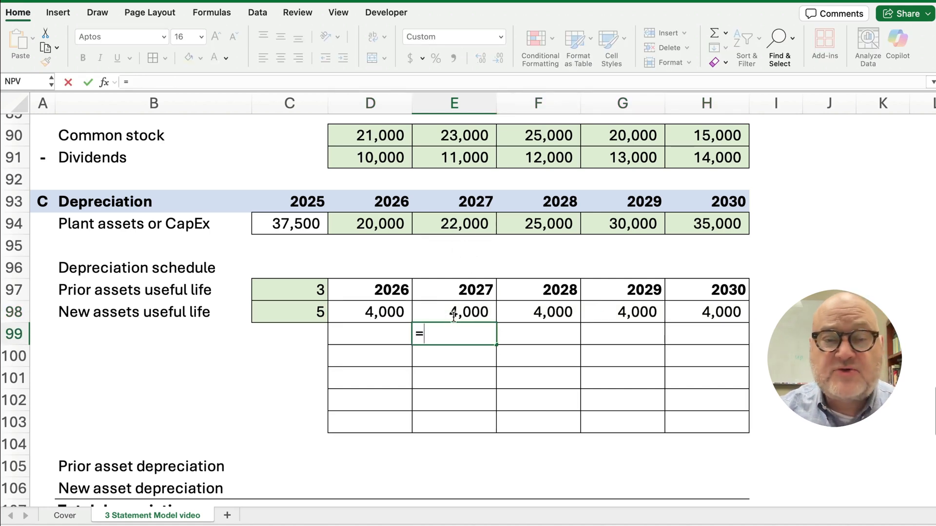
{"action": "left_click", "coordinate": [465, 232]}
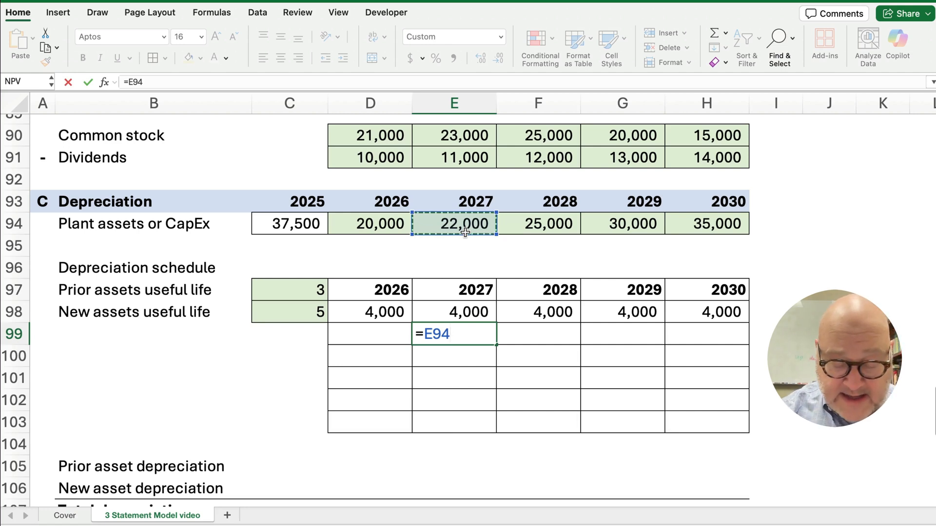
{"action": "key", "text": "F4"}
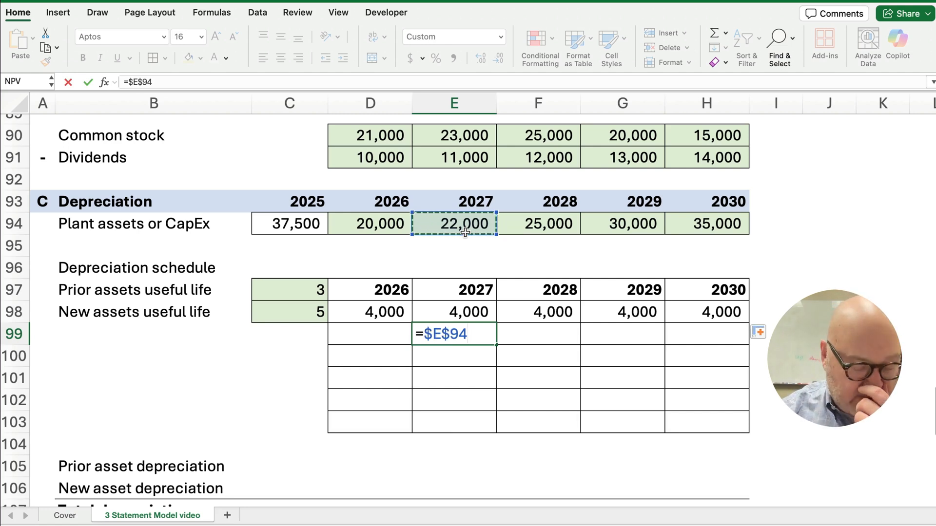
{"action": "type", "text": "/"}
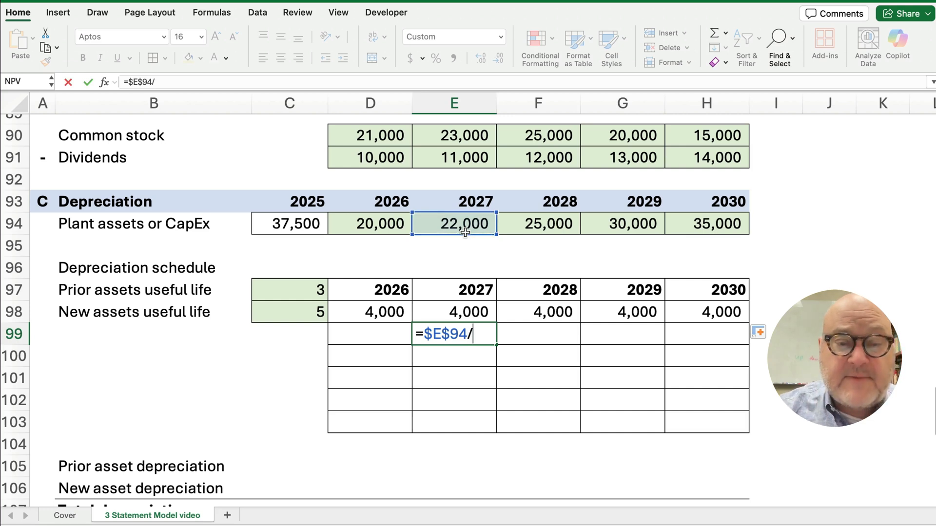
{"action": "left_click", "coordinate": [307, 310]}
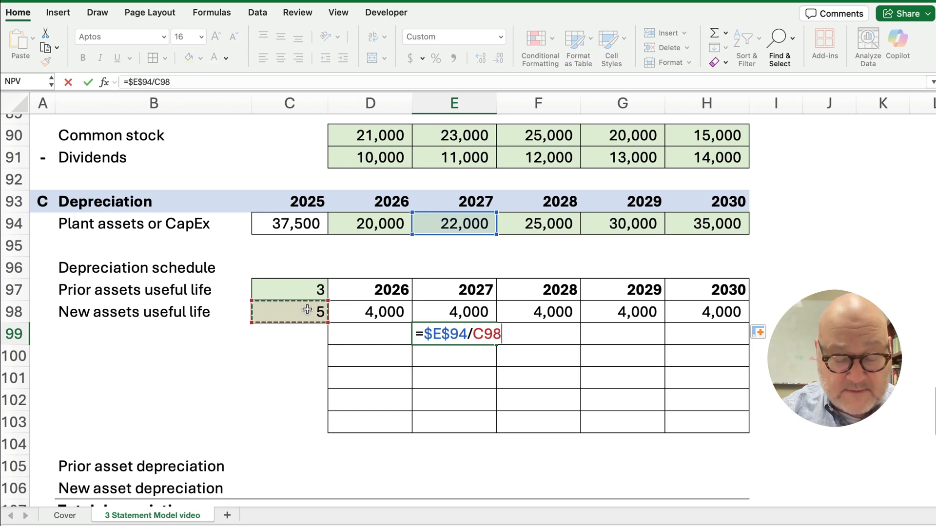
{"action": "key", "text": "F4"}
{"action": "key", "text": "ctrl+Return"}
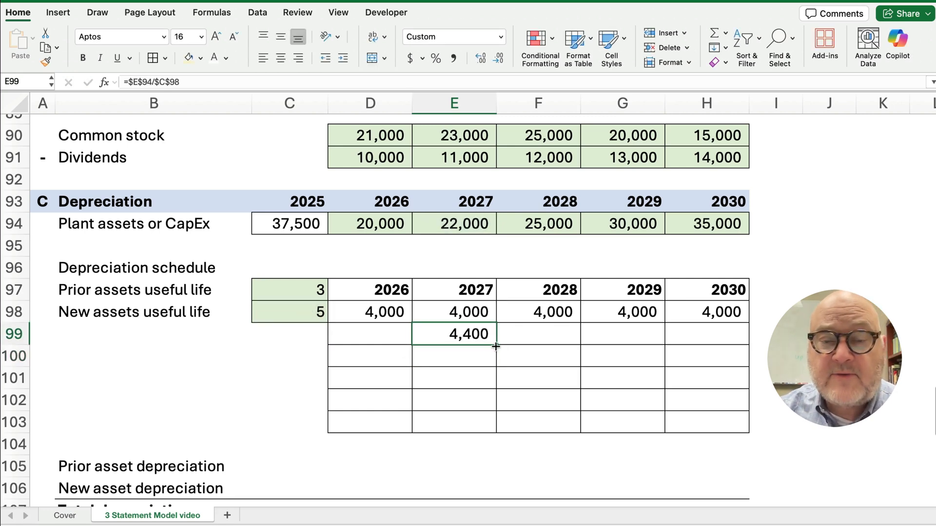
{"action": "left_click_drag", "start_coordinate": [495, 347], "coordinate": [743, 345]}
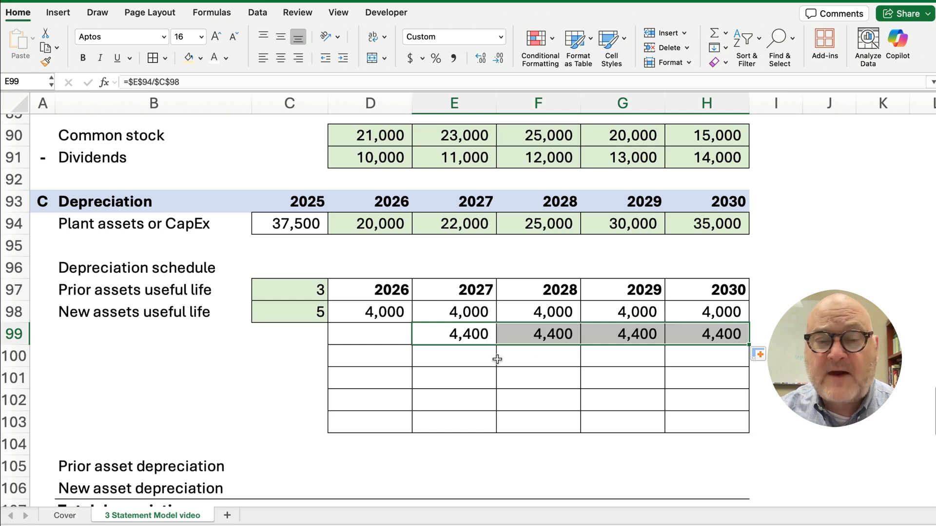
Add the 2028 layer in F100, 25,000 CapEx over 5 years, 5,000 carried to 2030
{"action": "left_click", "coordinate": [523, 361]}
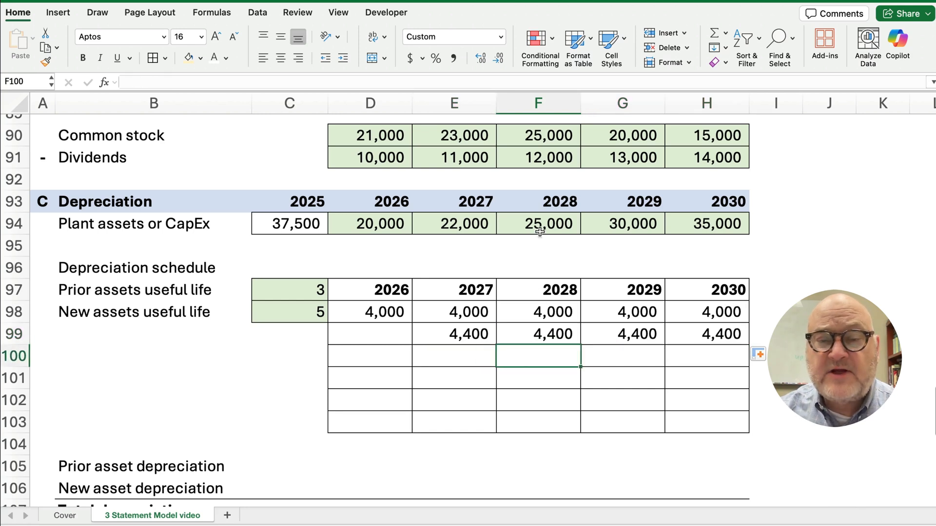
{"action": "type", "text": "="}
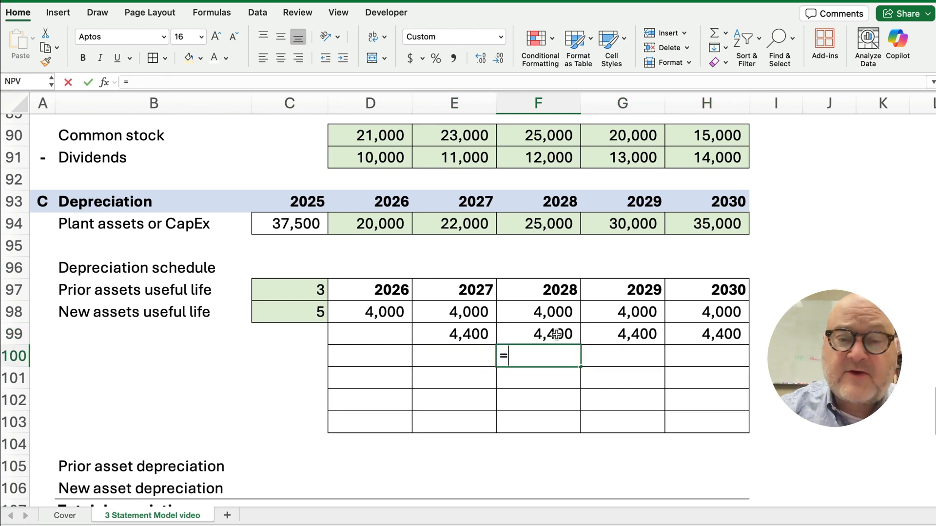
{"action": "left_click", "coordinate": [547, 227]}
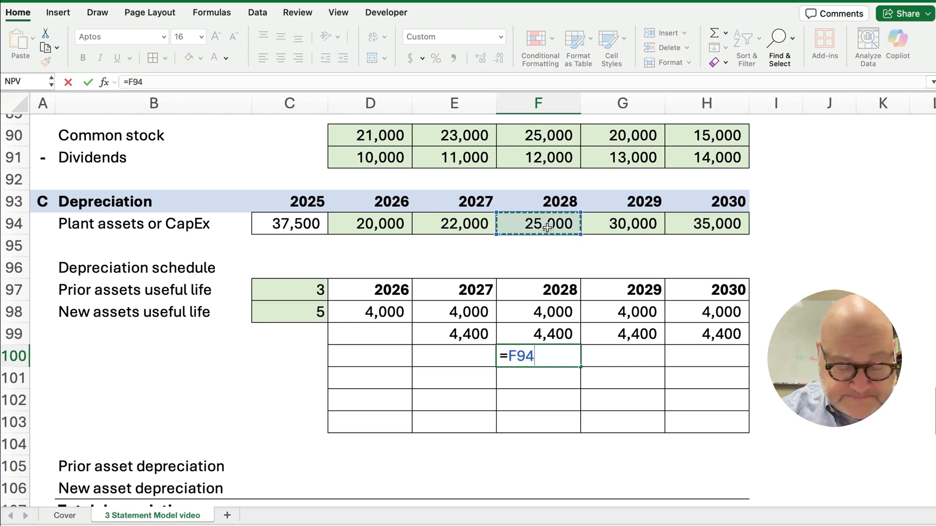
{"action": "key", "text": "cmd+t"}
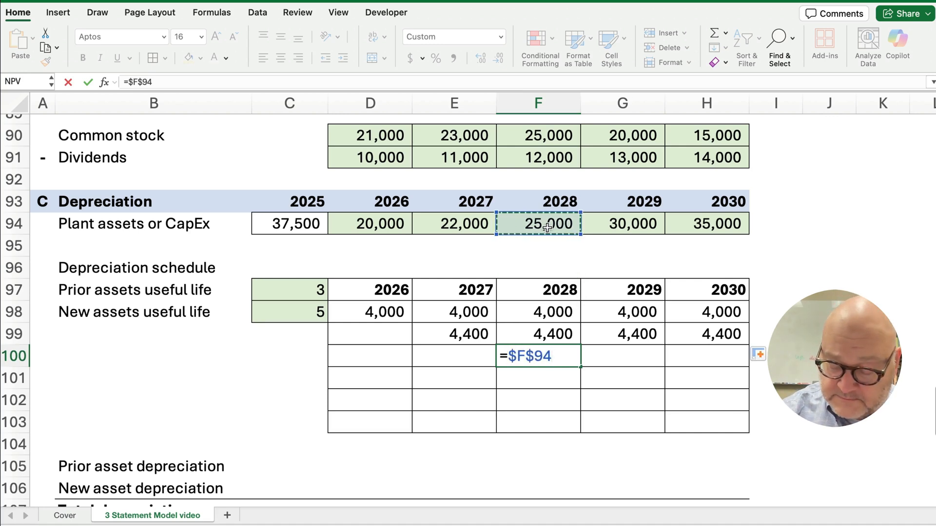
{"action": "type", "text": "/"}
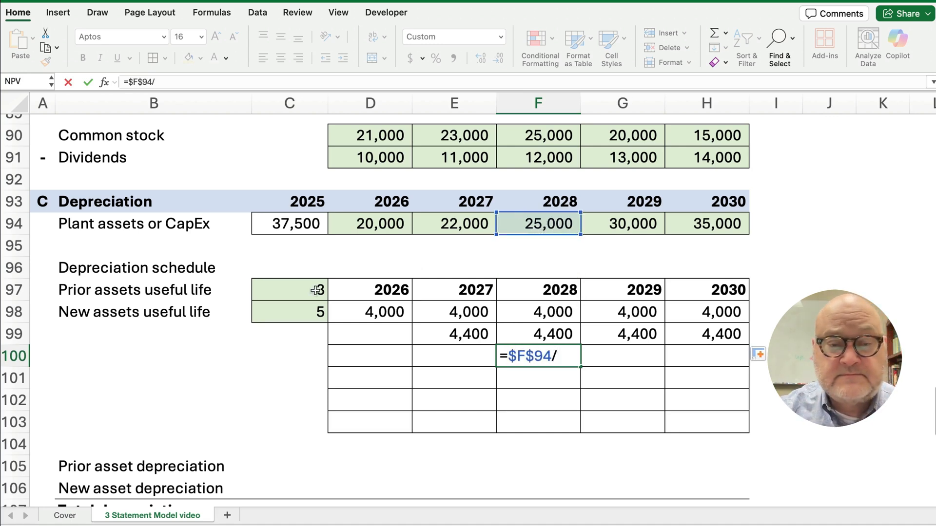
{"action": "left_click", "coordinate": [311, 310]}
{"action": "key", "text": "super+t"}
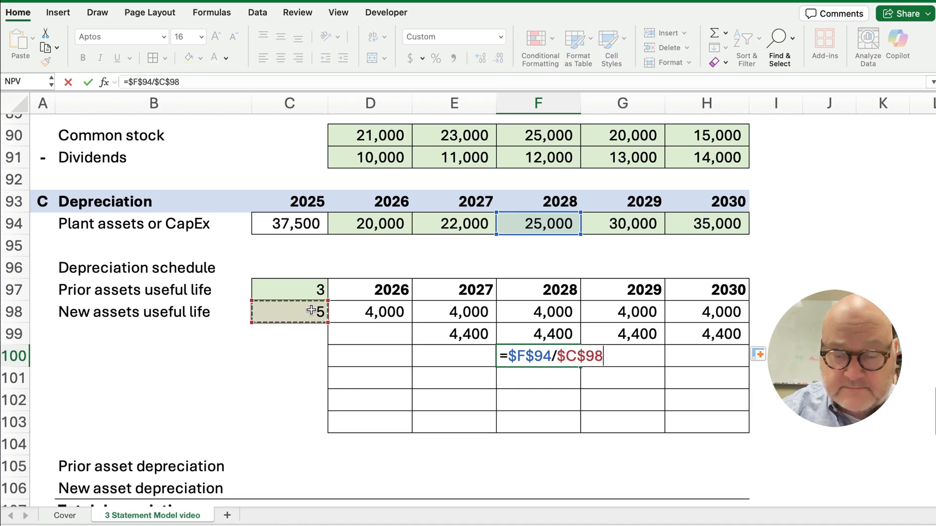
{"action": "key", "text": "Return"}
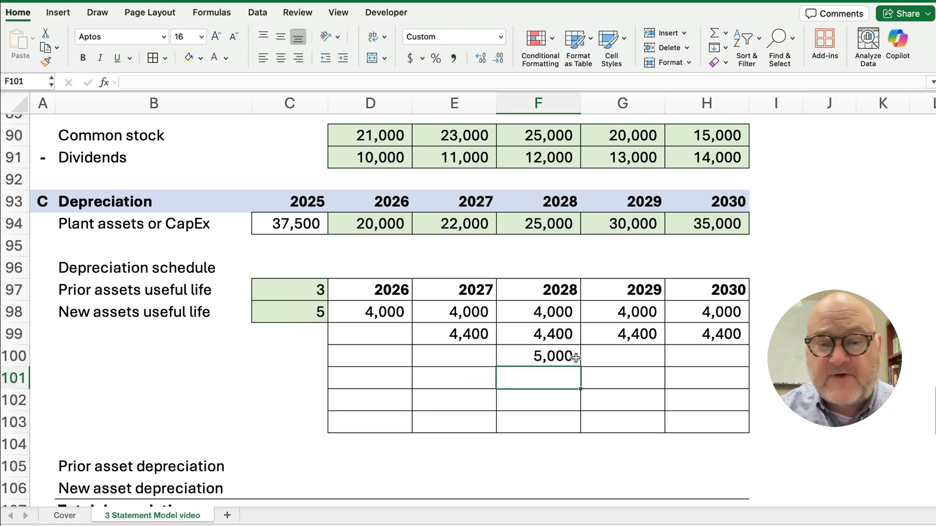
{"action": "left_click_drag", "start_coordinate": [576, 359], "coordinate": [710, 364]}
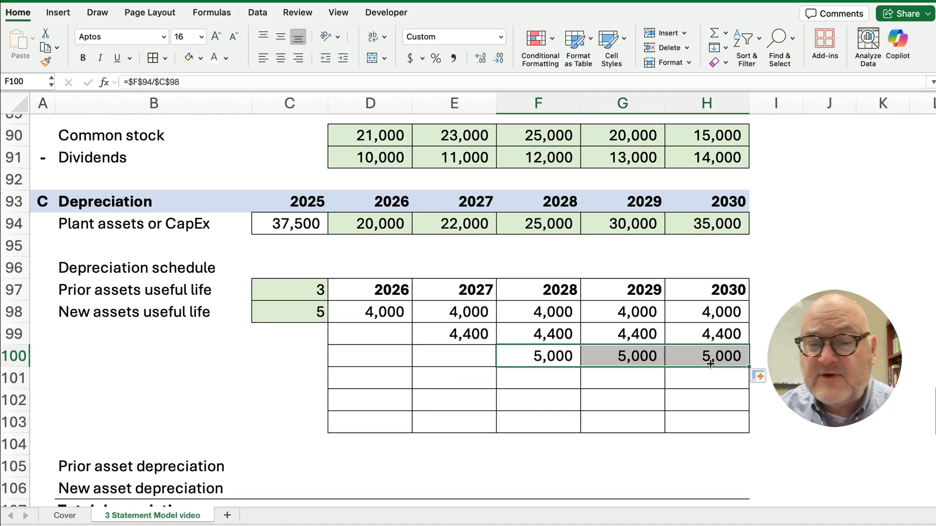
Set the 2029 layer in G101 to 30,000 over 5 years (6,000), with H101 =G101
{"action": "left_click", "coordinate": [633, 385]}
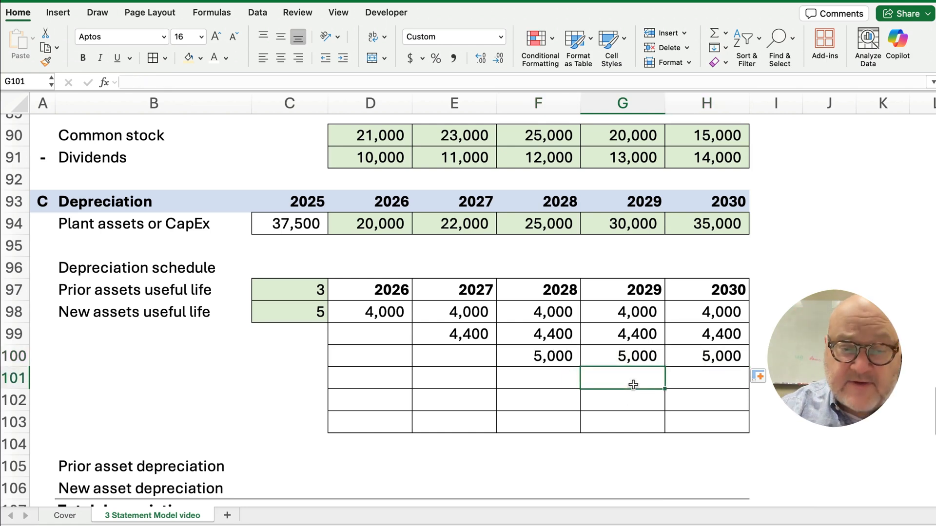
{"action": "type", "text": "="}
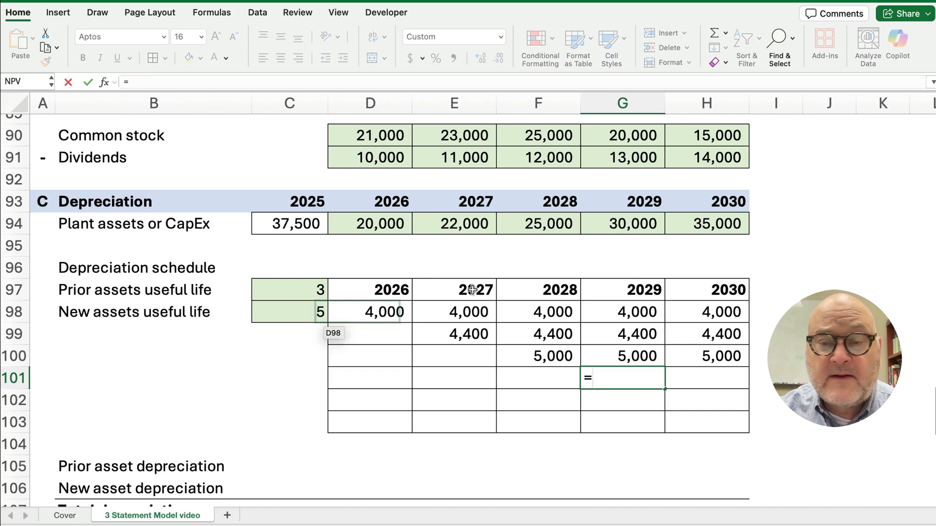
{"action": "left_click", "coordinate": [634, 225]}
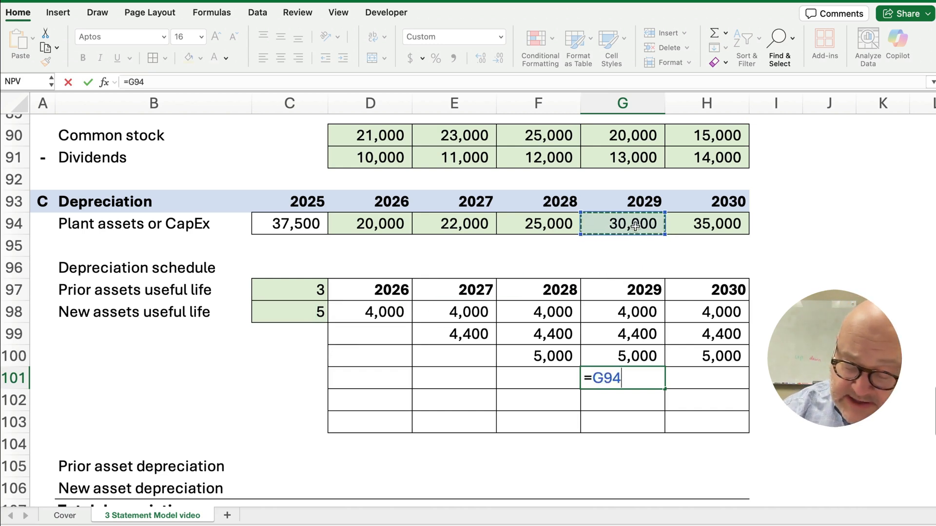
{"action": "type", "text": "/"}
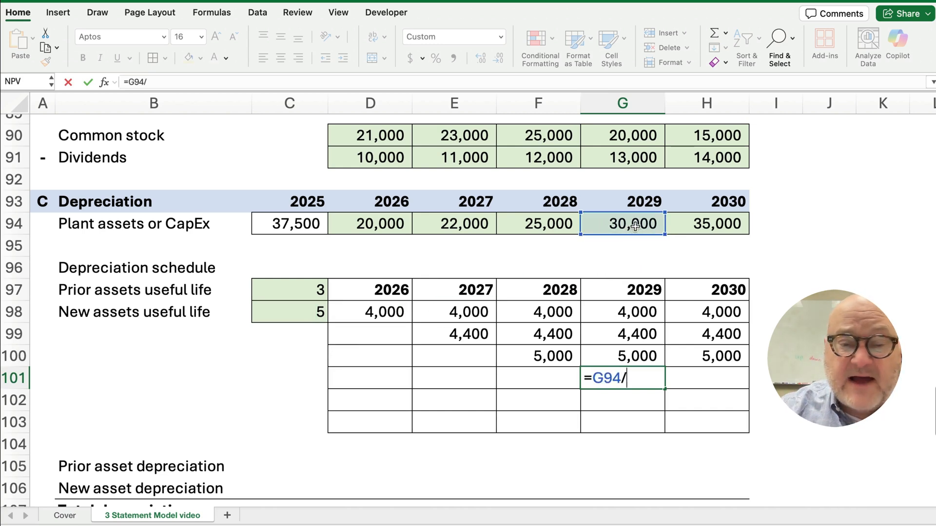
{"action": "left_click", "coordinate": [321, 312]}
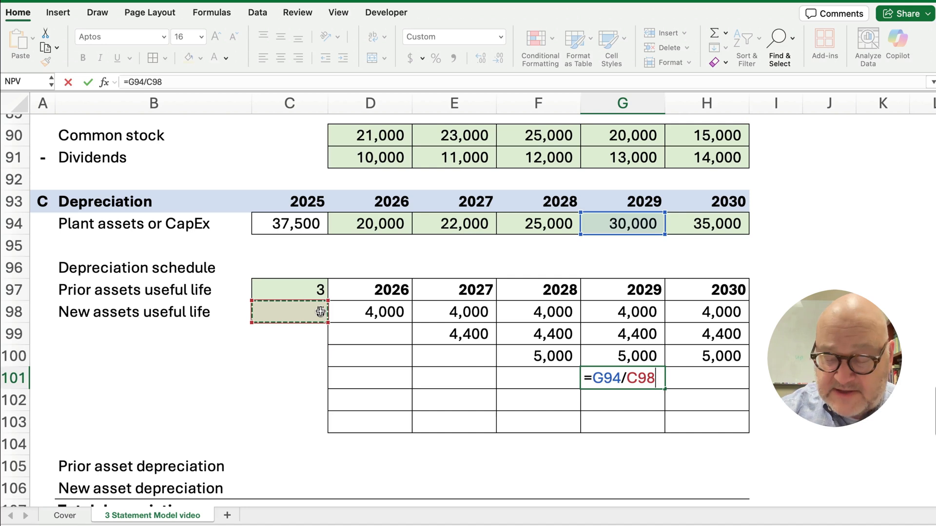
{"action": "key", "text": "Return"}
{"action": "key", "text": "Up"}
{"action": "key", "text": "Right"}
{"action": "type", "text": "="}
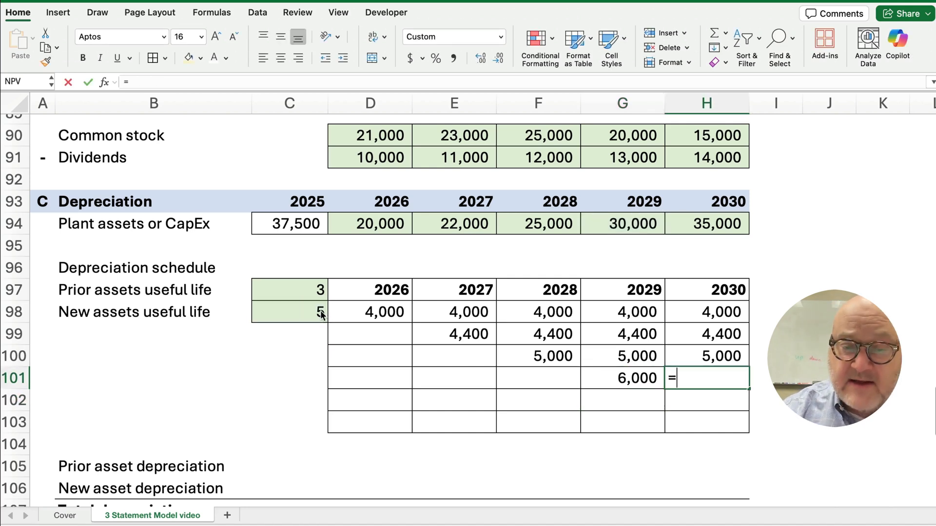
{"action": "key", "text": "Left"}
{"action": "key", "text": "Return"}
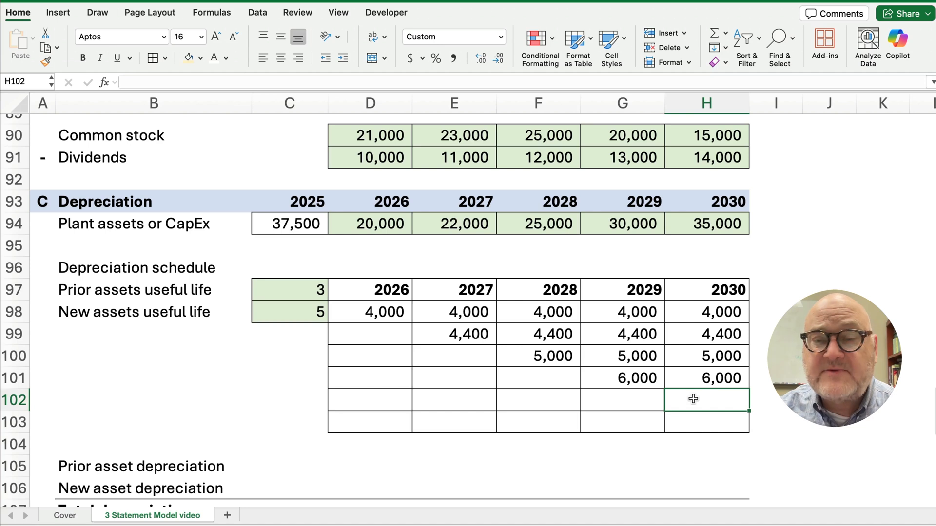
Enter the 2030 layer in H102 as 35,000 CapEx over 5 years, giving 7,000
{"action": "type", "text": "="}
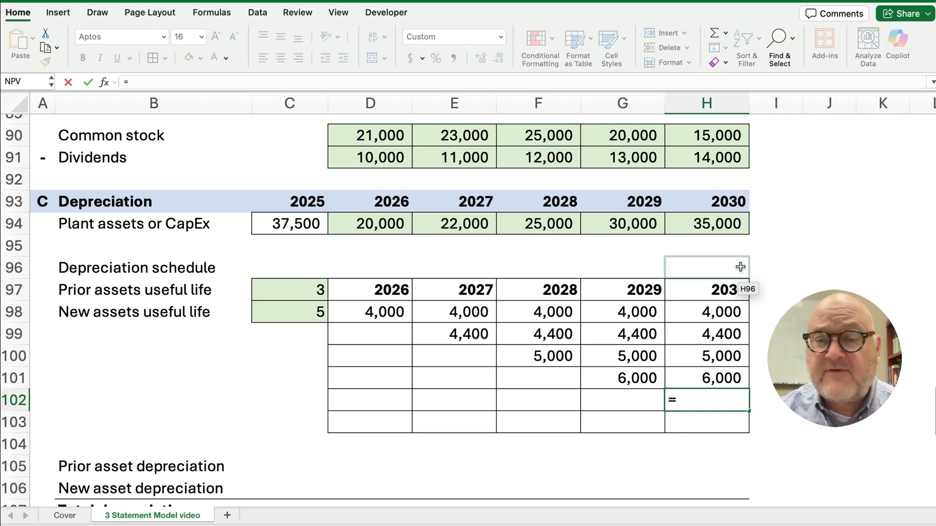
{"action": "left_click", "coordinate": [732, 229]}
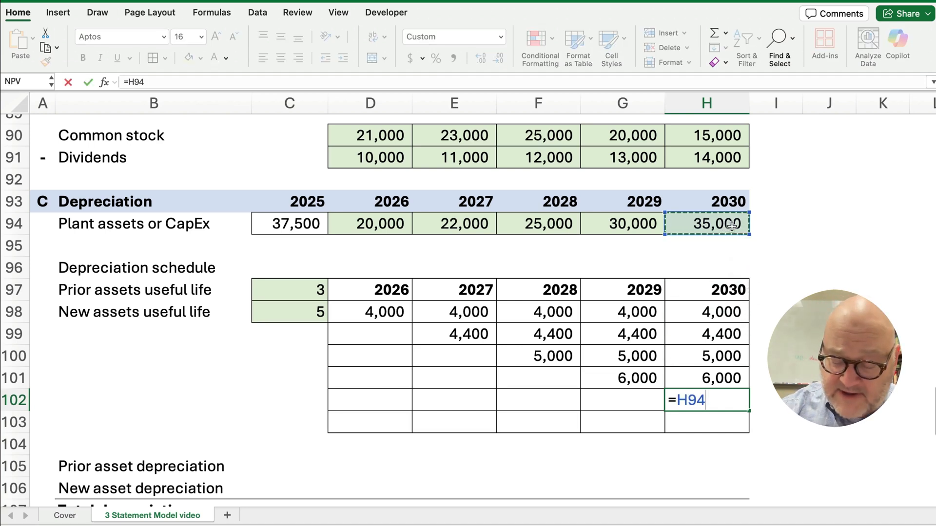
{"action": "type", "text": "/"}
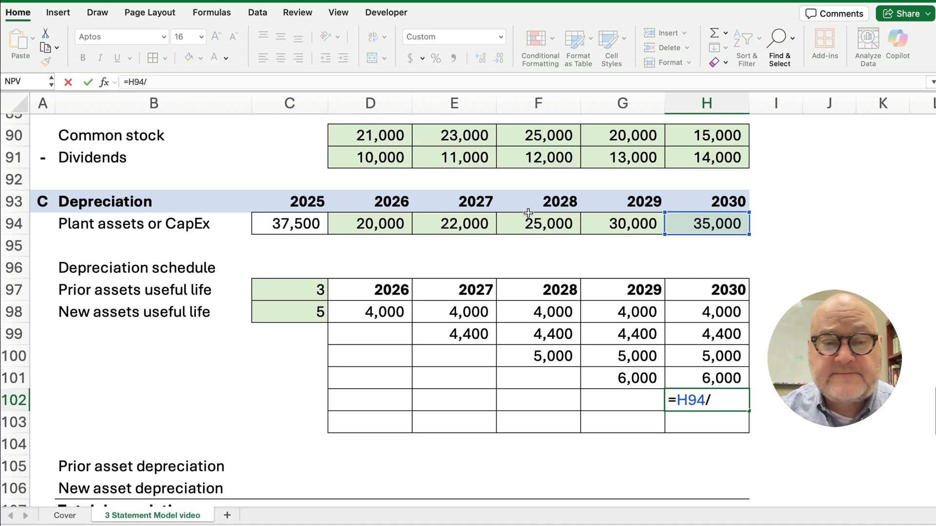
{"action": "left_click", "coordinate": [310, 310]}
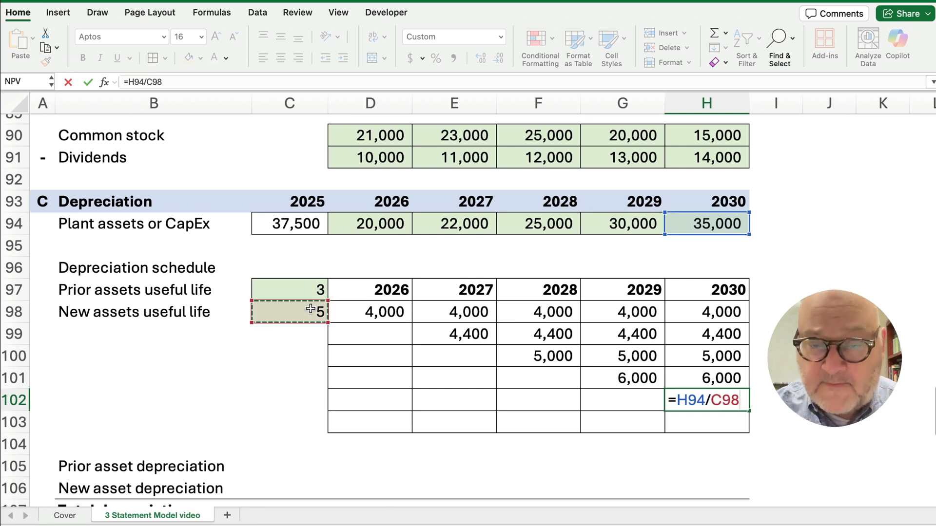
{"action": "key", "text": "Return"}
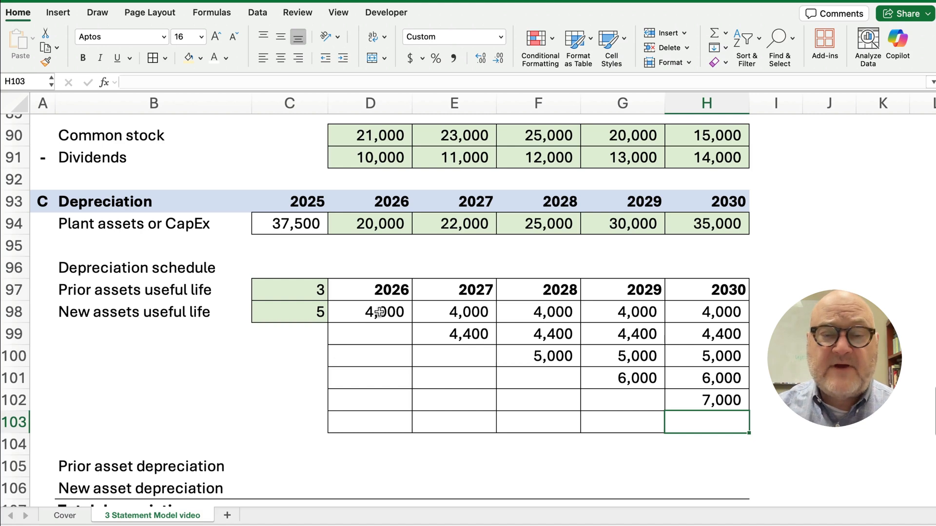
AutoSum D98:D102 into D103 and copy across, giving 4,000, 8,400, 13,400, 19,400 and 26,400
{"action": "left_click_drag", "start_coordinate": [380, 312], "coordinate": [381, 418]}
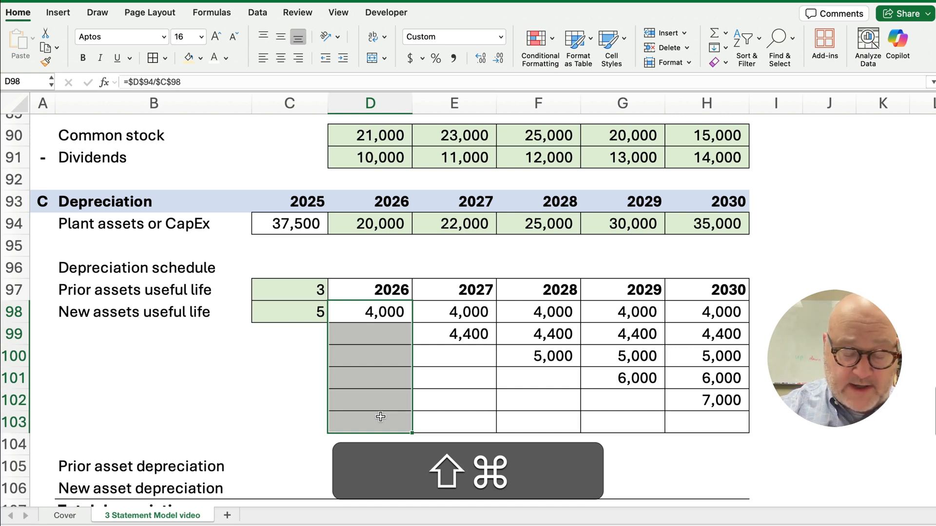
{"action": "key", "text": "super+shift+t"}
{"action": "left_click", "coordinate": [382, 422]}
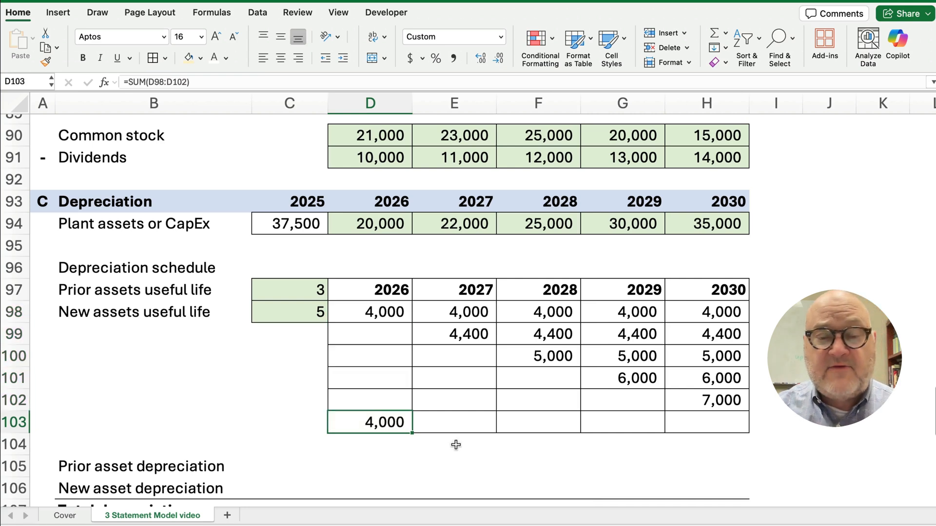
{"action": "left_click_drag", "start_coordinate": [412, 434], "coordinate": [714, 442]}
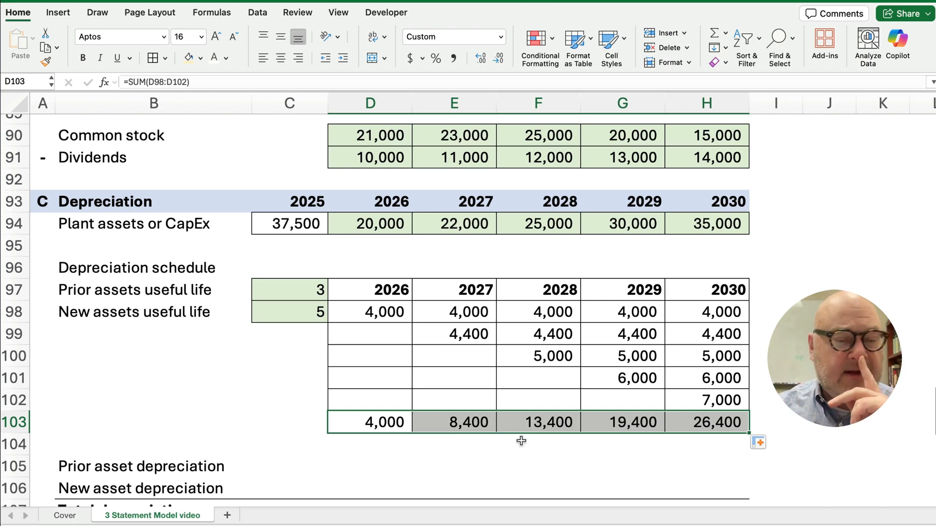
{"action": "scroll", "coordinate": [432, 456], "scroll_direction": "down", "scroll_amount": 5}
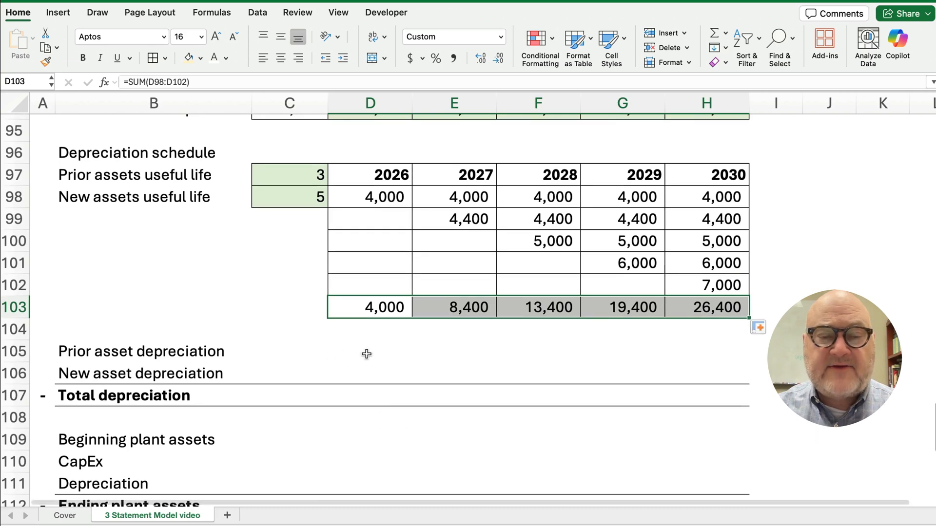
Enter =$C$94/$C$97 in D105, 37,500 plant assets over 3 years giving 12,500
{"action": "left_click", "coordinate": [364, 352]}
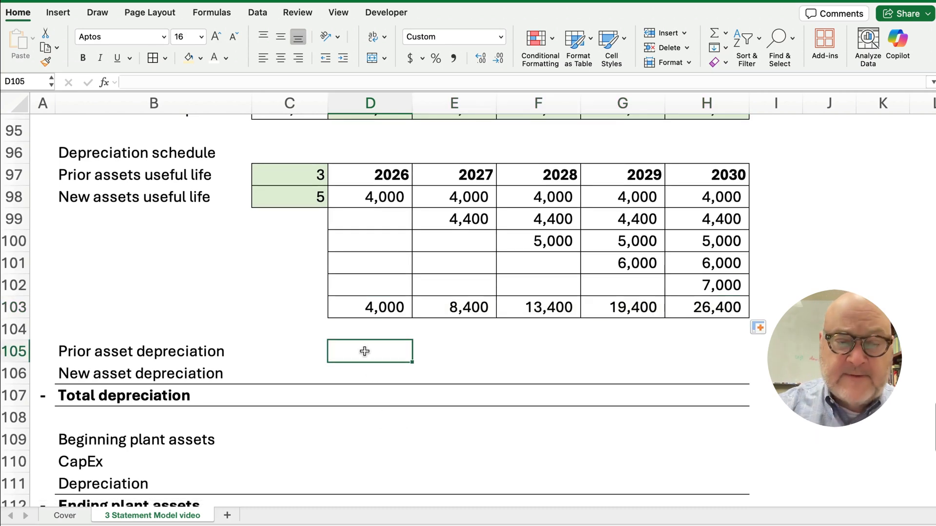
{"action": "type", "text": "="}
{"action": "scroll", "coordinate": [353, 287], "scroll_direction": "up", "scroll_amount": 5}
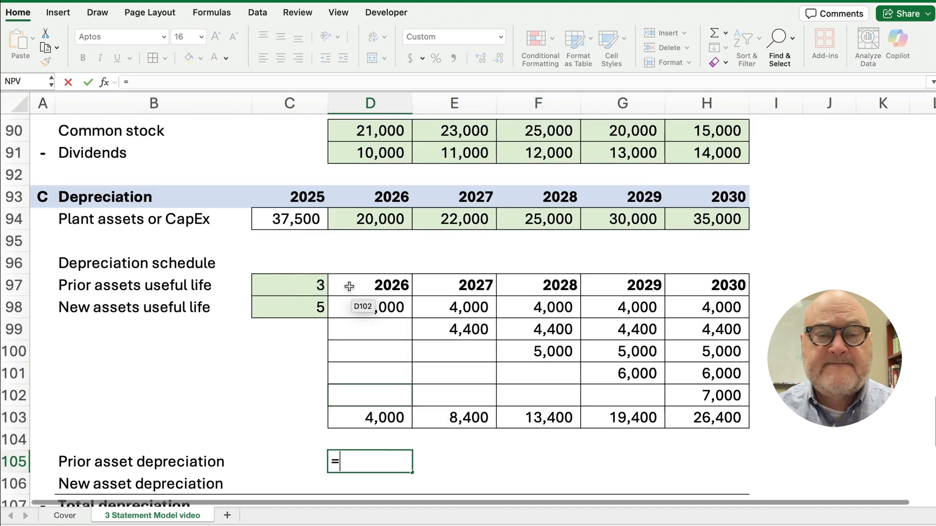
{"action": "left_click", "coordinate": [299, 221]}
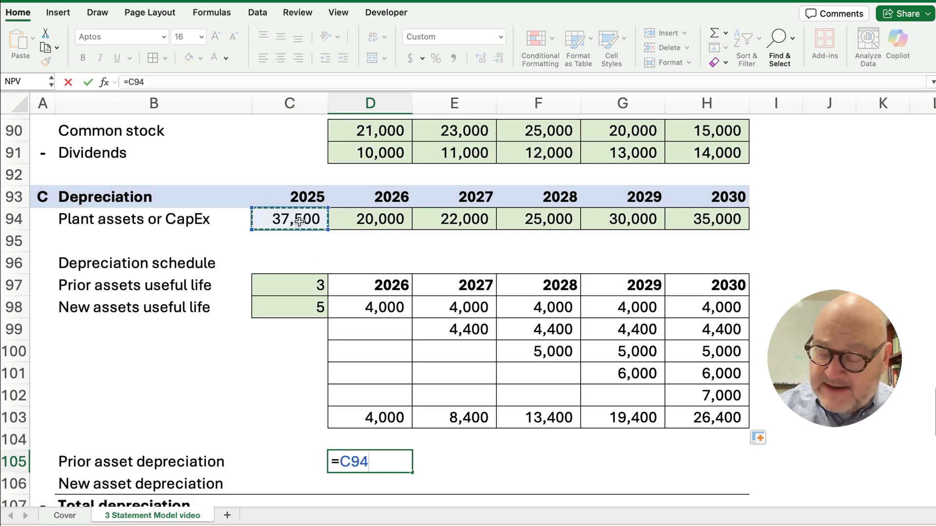
{"action": "type", "text": "/"}
{"action": "left_click", "coordinate": [300, 282]}
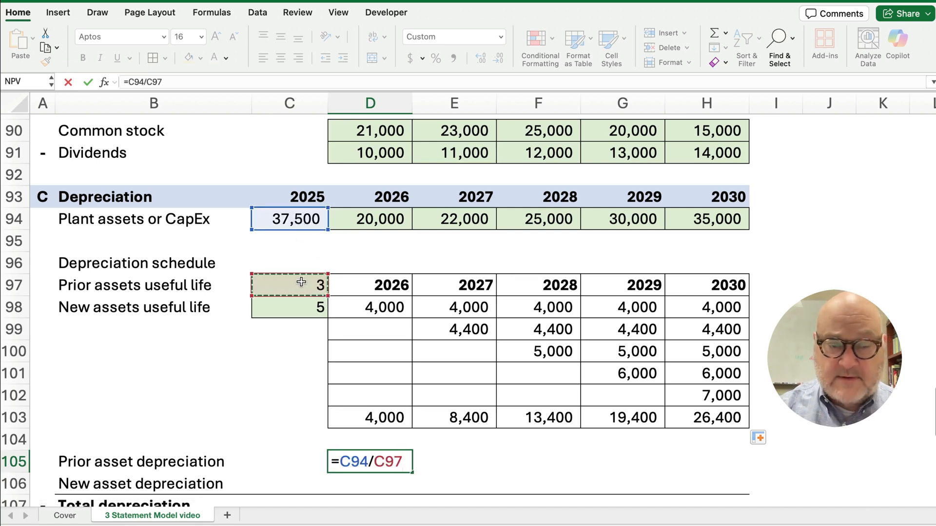
{"action": "key", "text": "Return"}
{"action": "key", "text": "Up"}
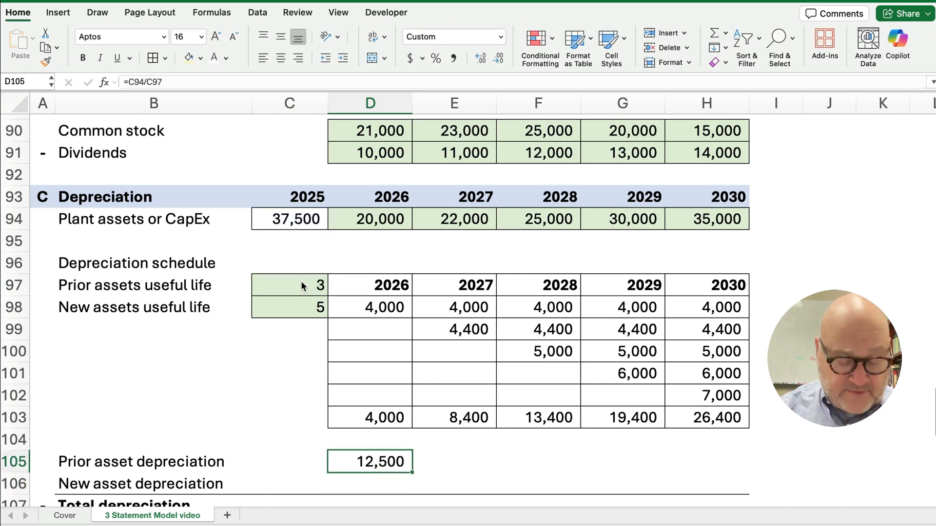
{"action": "triple_click", "coordinate": [146, 83]}
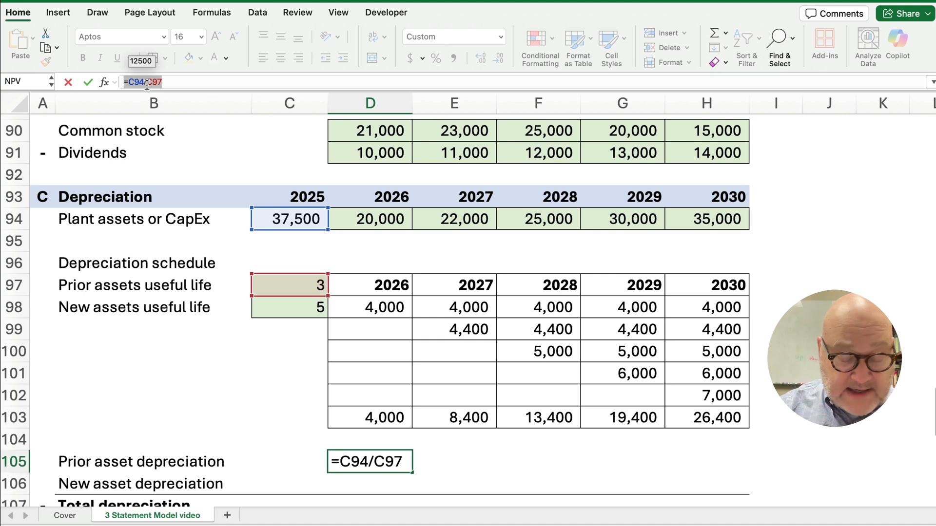
{"action": "key", "text": "F4"}
{"action": "key", "text": "Return"}
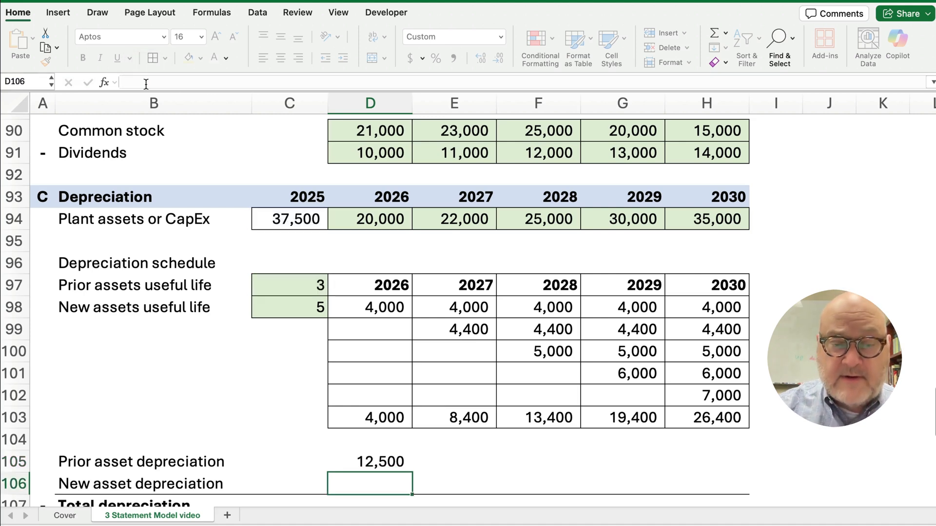
Copy the 12,500 prior asset depreciation through 2028 and enter 0 for 2029 and 2030
{"action": "left_click", "coordinate": [397, 462]}
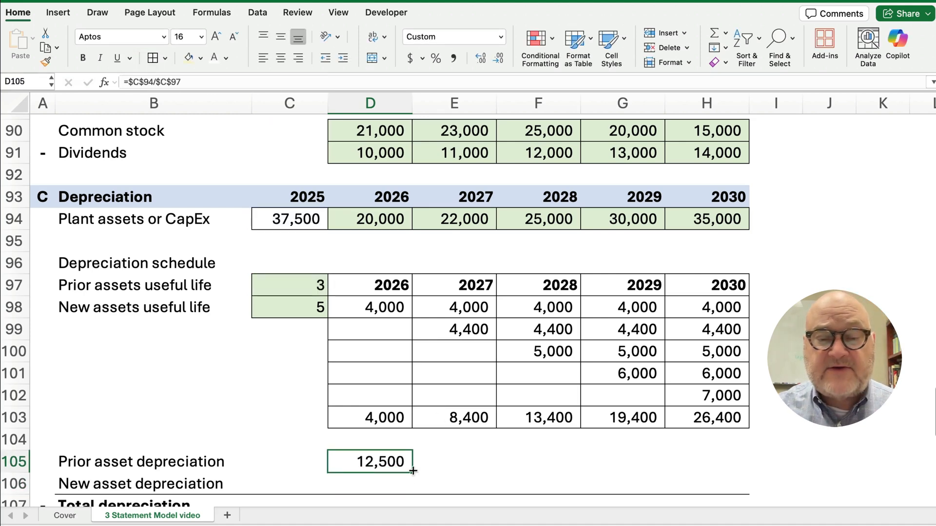
{"action": "left_click_drag", "start_coordinate": [414, 470], "coordinate": [580, 471]}
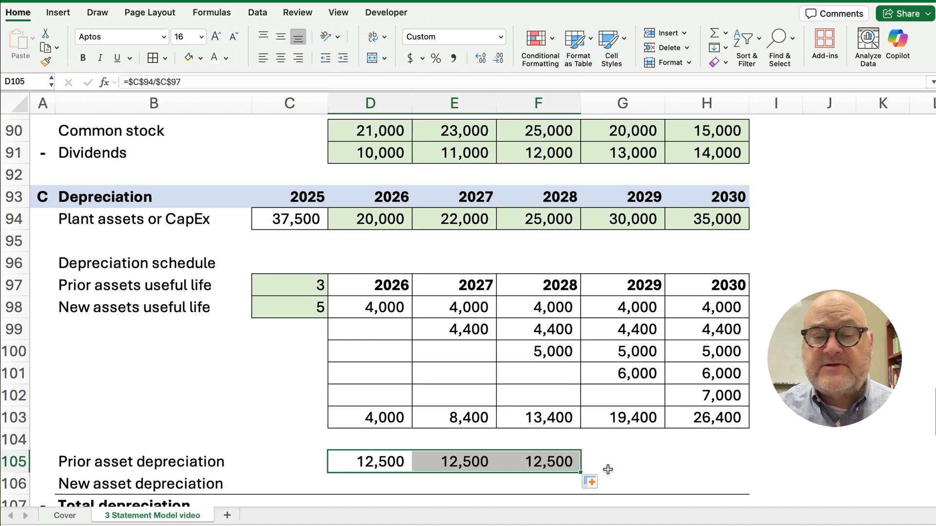
{"action": "left_click", "coordinate": [625, 467]}
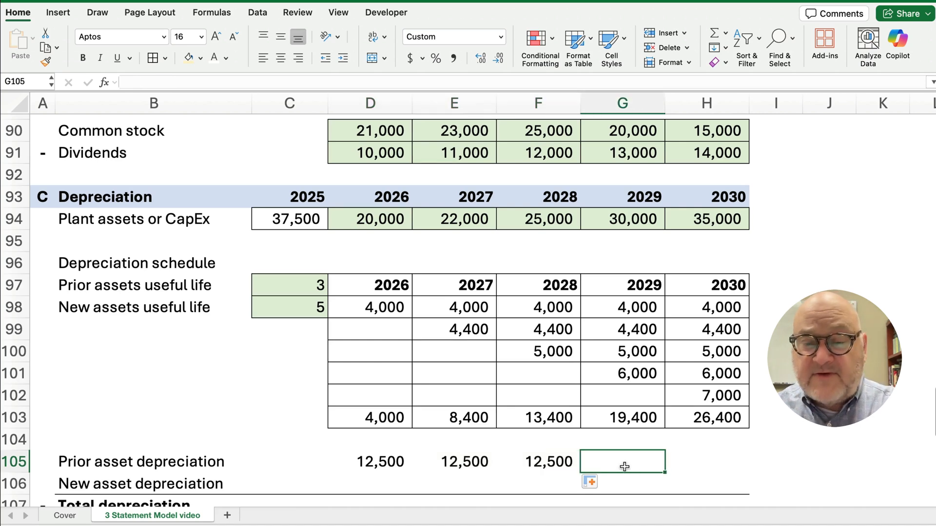
{"action": "type", "text": "0"}
{"action": "key", "text": "Tab"}
{"action": "type", "text": "0"}
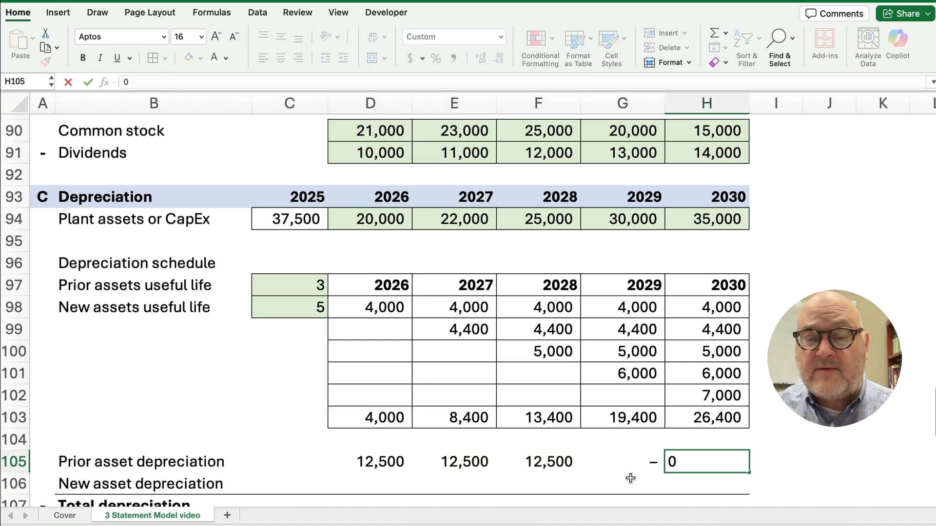
{"action": "left_click", "coordinate": [600, 485]}
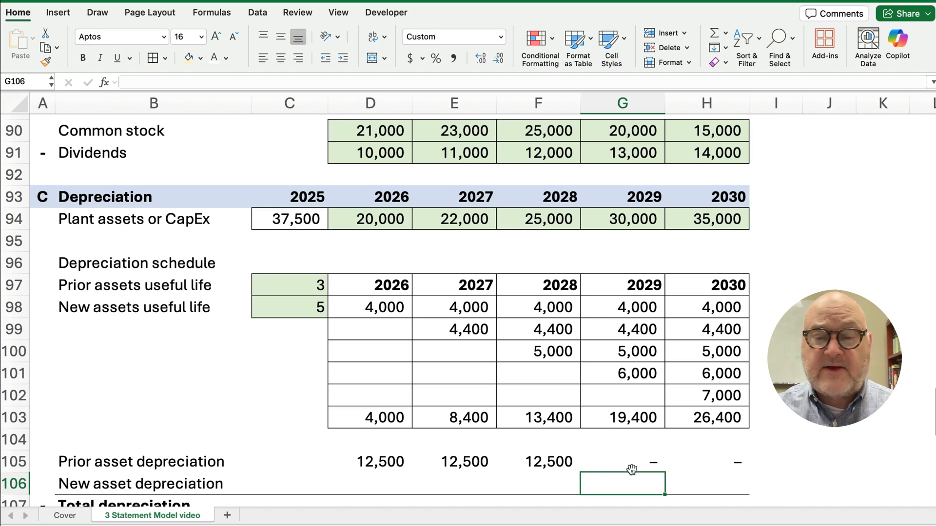
{"action": "scroll", "coordinate": [344, 445], "scroll_direction": "down", "scroll_amount": 4}
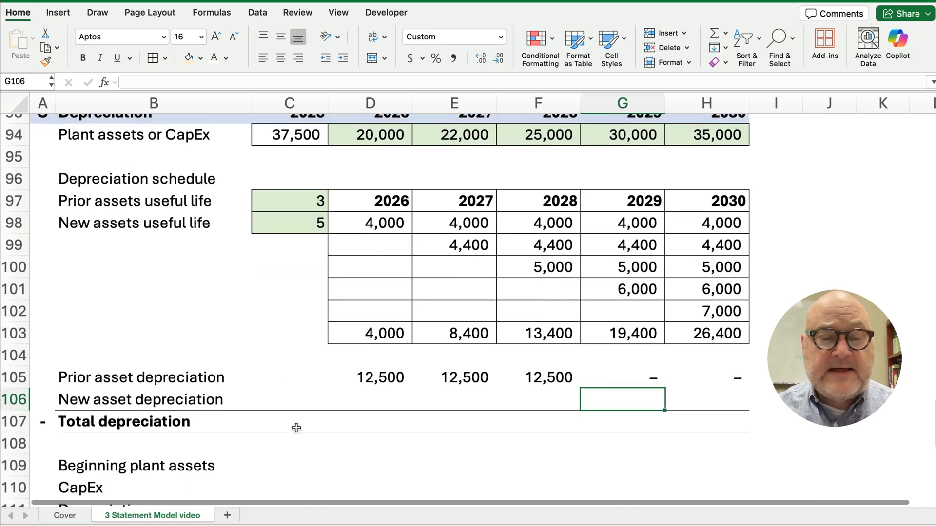
Link New asset depreciation in D106 to =D103 and fill across to H106
{"action": "left_click", "coordinate": [370, 401]}
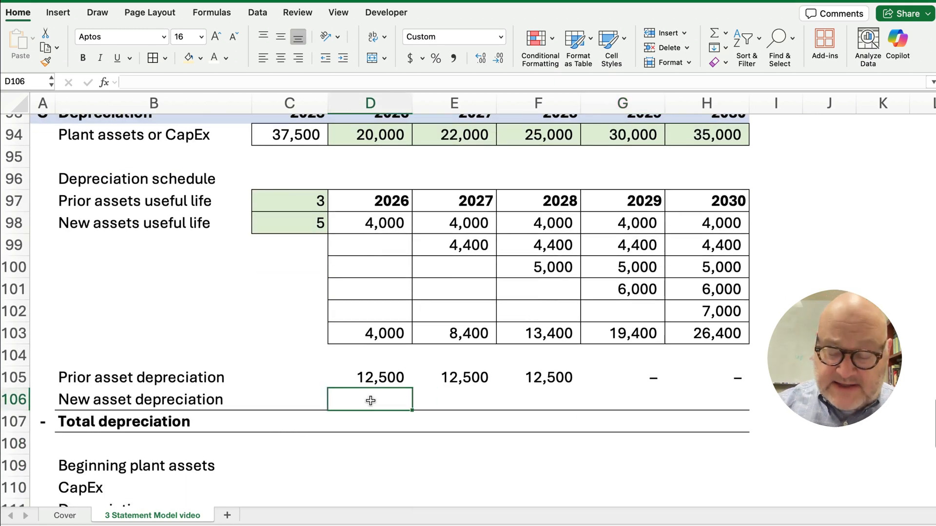
{"action": "type", "text": "="}
{"action": "left_click", "coordinate": [387, 333]}
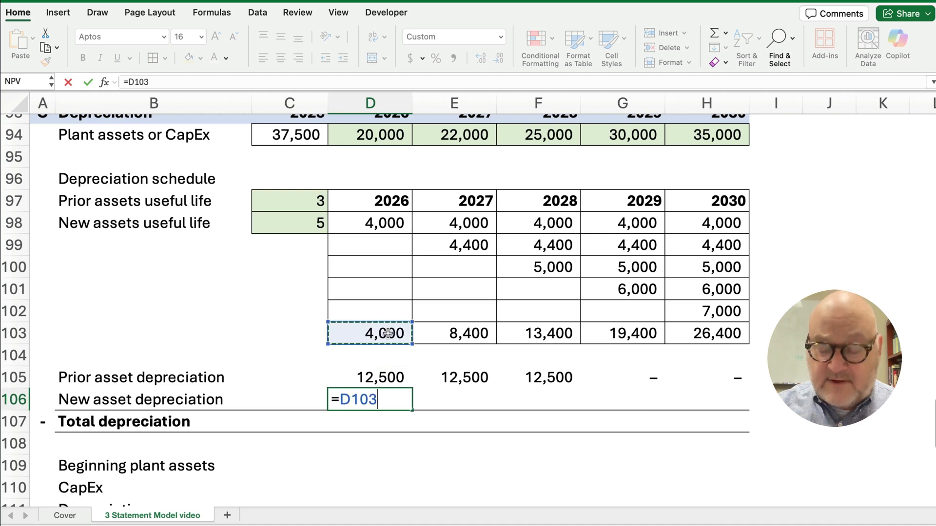
{"action": "key", "text": "Return"}
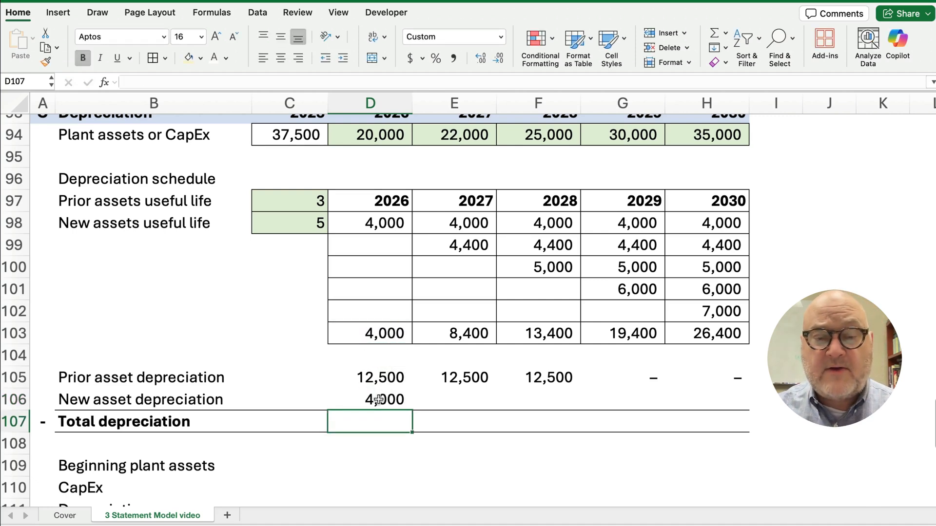
{"action": "left_click", "coordinate": [383, 398]}
{"action": "left_click_drag", "start_coordinate": [413, 412], "coordinate": [721, 420]}
AutoSum rows 105–106 into Total depreciation row 107, giving 16,500 through 26,400
{"action": "left_click", "coordinate": [376, 420]}
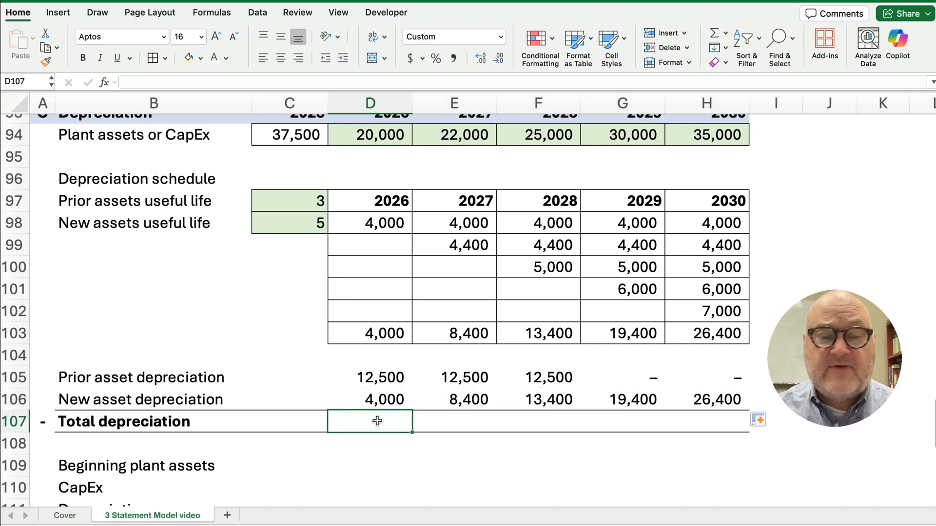
{"action": "left_click_drag", "start_coordinate": [374, 376], "coordinate": [677, 415]}
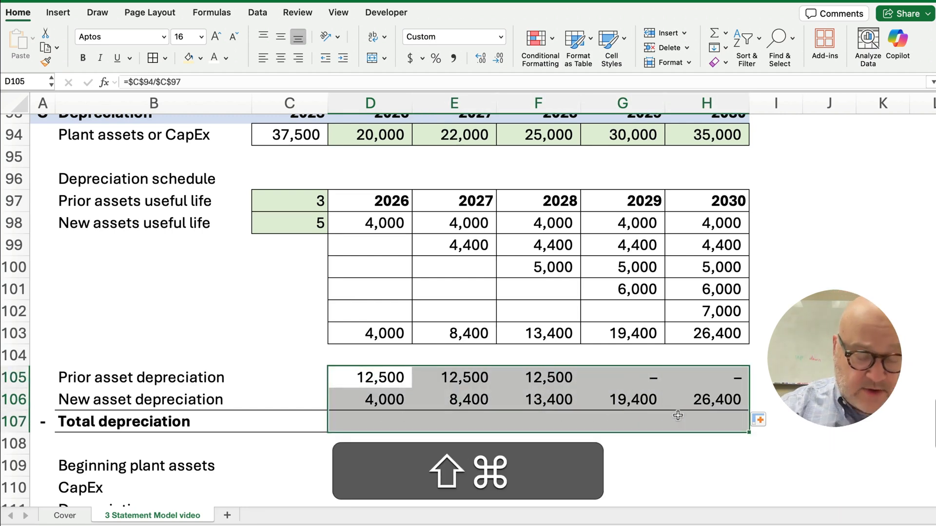
{"action": "key", "text": "shift+super+t"}
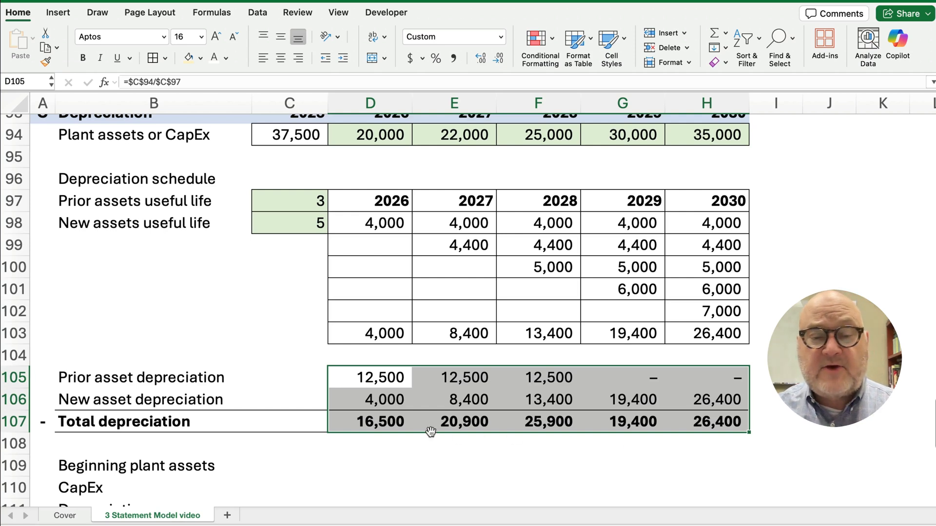
{"action": "left_click", "coordinate": [400, 420]}
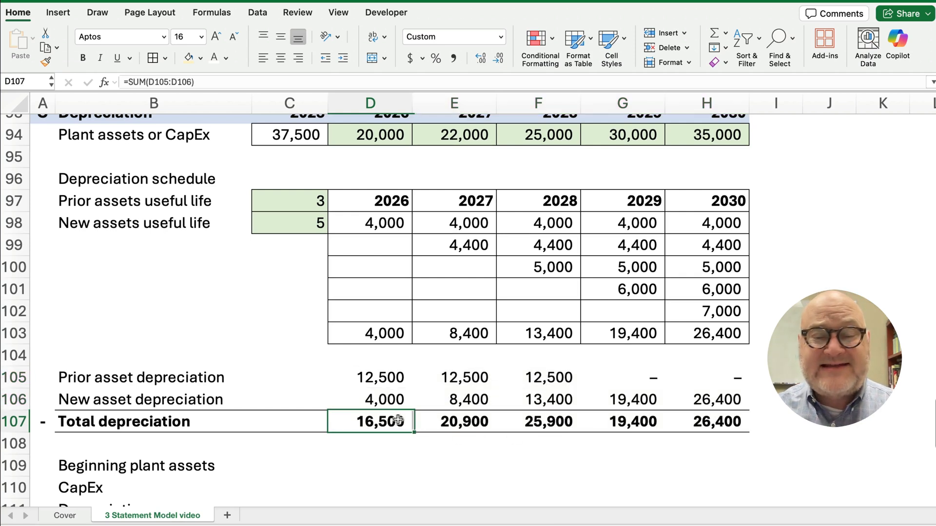
{"action": "left_click", "coordinate": [467, 423]}
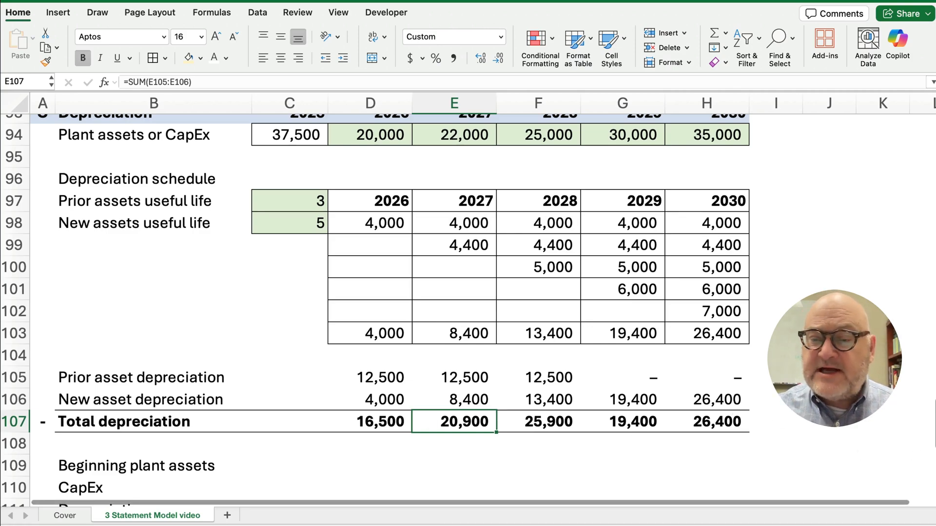
{"action": "scroll", "coordinate": [390, 302], "scroll_direction": "up", "scroll_amount": 20}
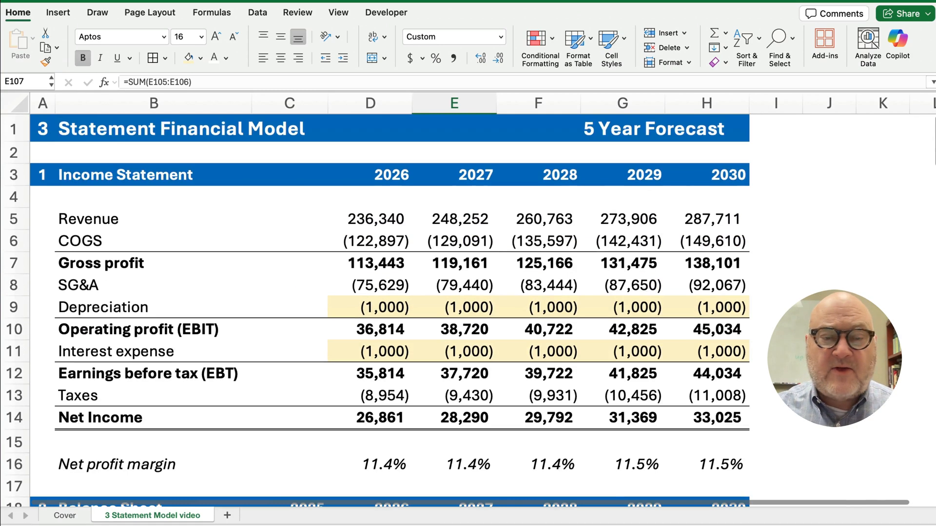
Set D9 to =-D107 and fill to H9, showing depreciation of (16,500) to (26,400)
{"action": "left_click", "coordinate": [367, 306]}
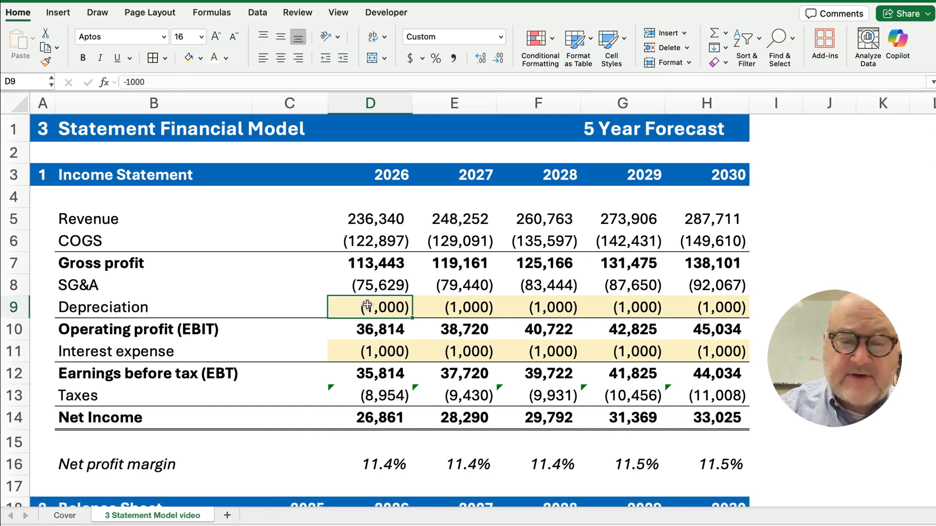
{"action": "type", "text": "=-"}
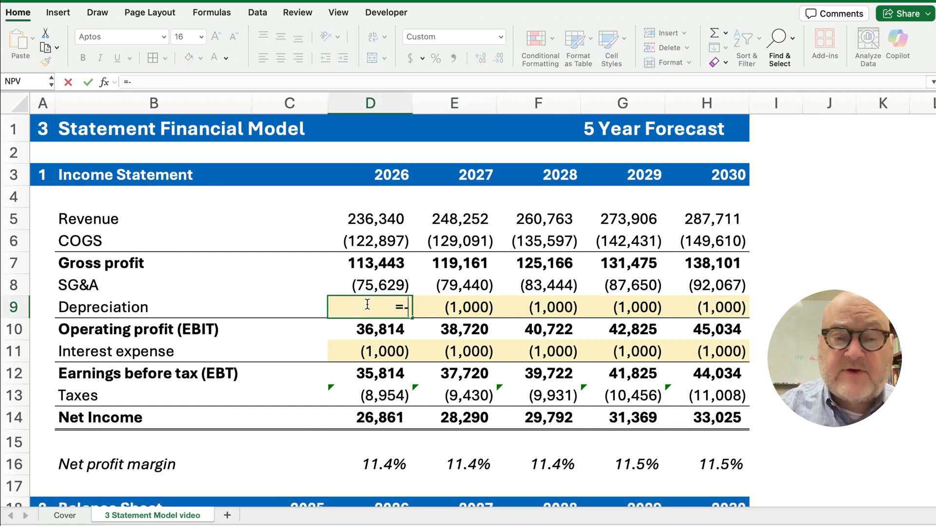
{"action": "scroll", "coordinate": [361, 366], "scroll_direction": "down", "scroll_amount": 12}
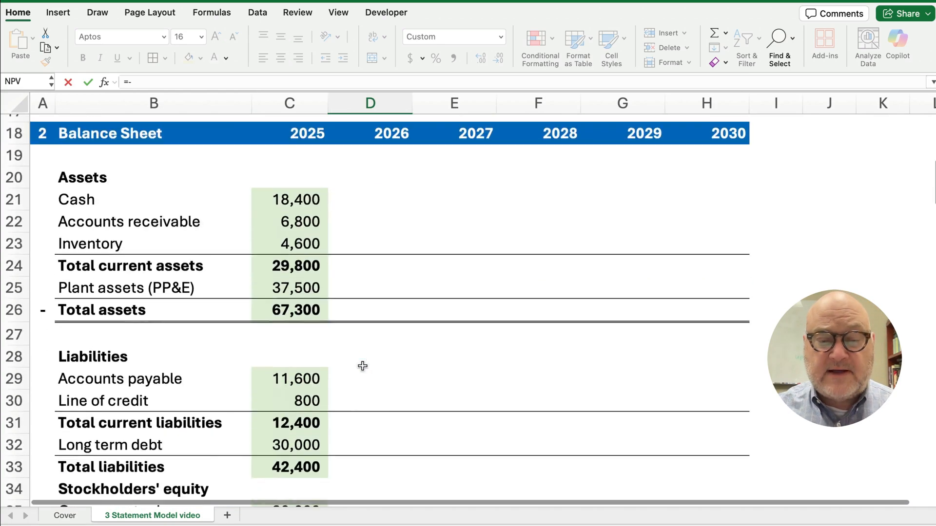
{"action": "scroll", "coordinate": [362, 367], "scroll_direction": "down", "scroll_amount": 9}
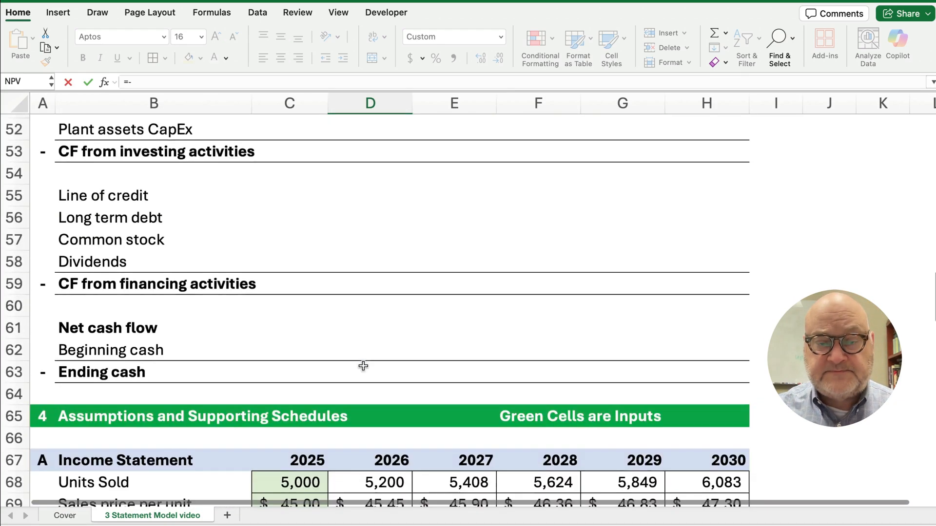
{"action": "scroll", "coordinate": [363, 366], "scroll_direction": "down", "scroll_amount": 8}
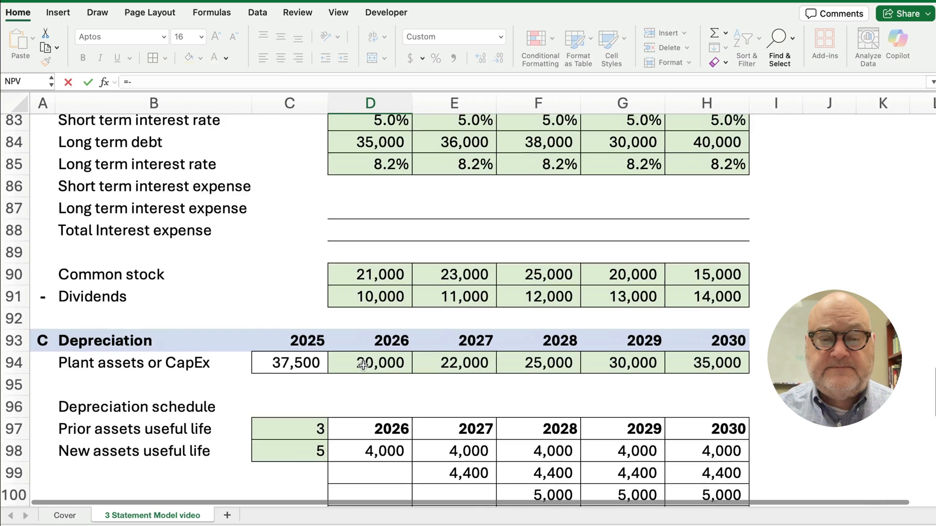
{"action": "scroll", "coordinate": [363, 366], "scroll_direction": "down", "scroll_amount": 2}
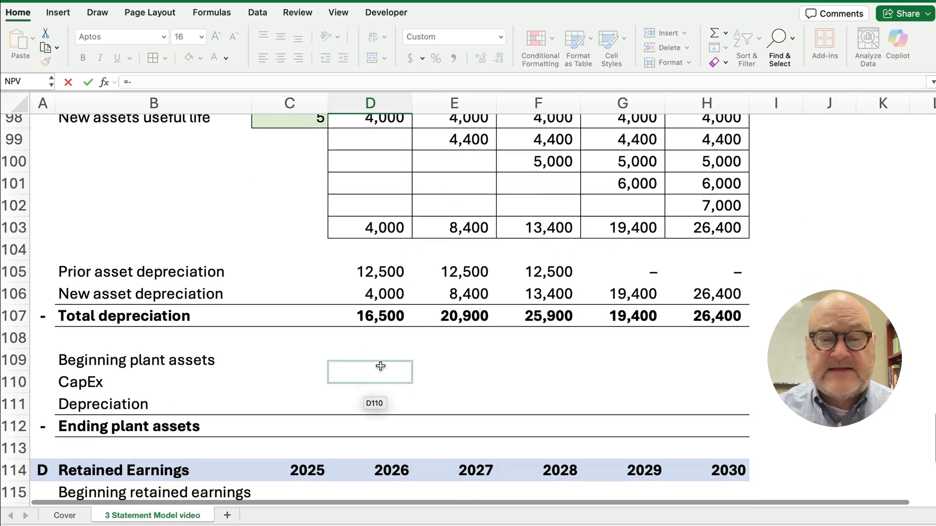
{"action": "left_click", "coordinate": [387, 318]}
{"action": "key", "text": "Return"}
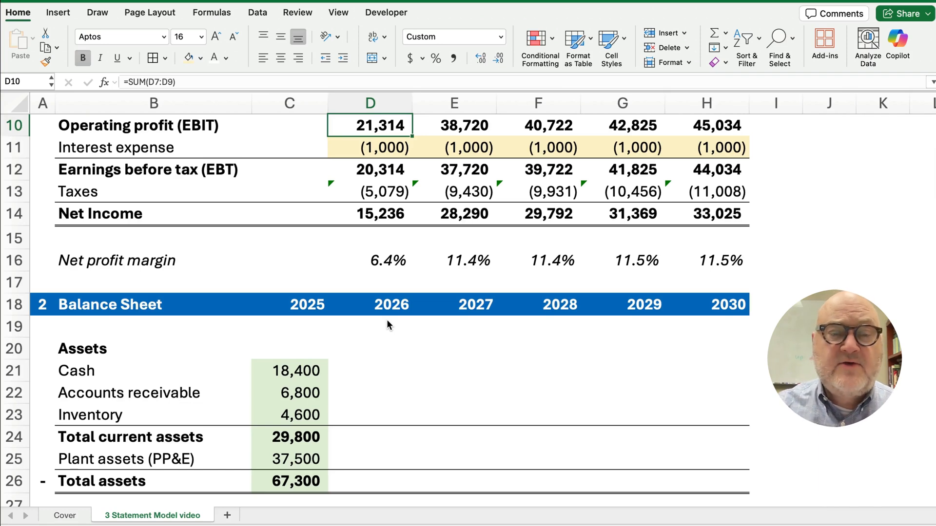
{"action": "scroll", "coordinate": [387, 319], "scroll_direction": "up", "scroll_amount": 3}
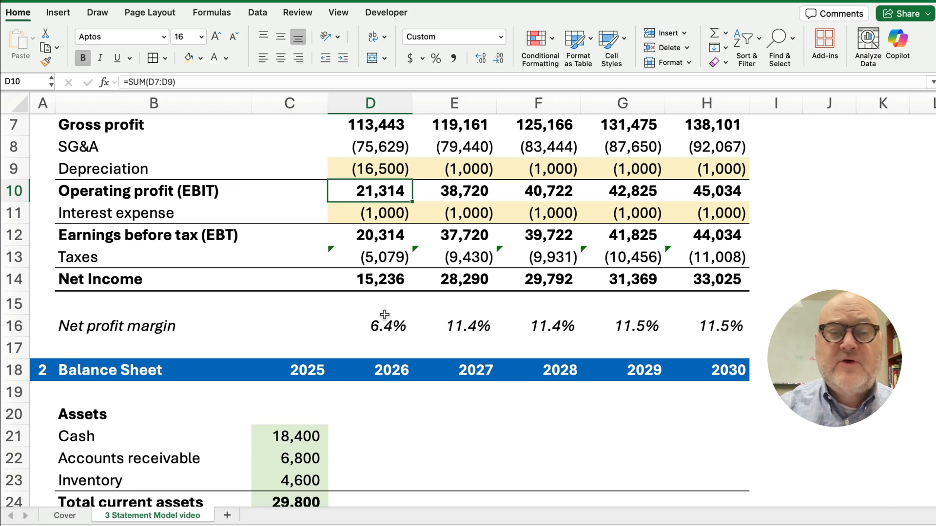
{"action": "left_click", "coordinate": [386, 174]}
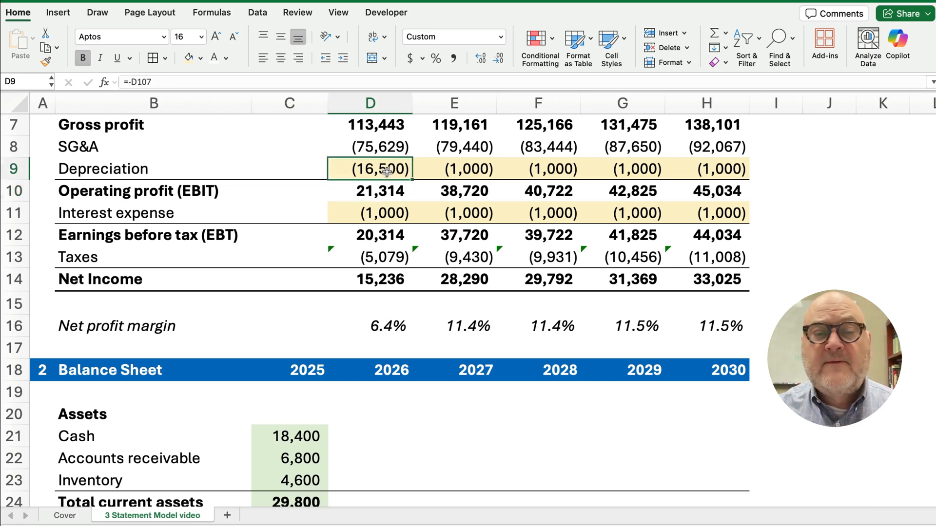
{"action": "left_click_drag", "start_coordinate": [412, 181], "coordinate": [726, 174]}
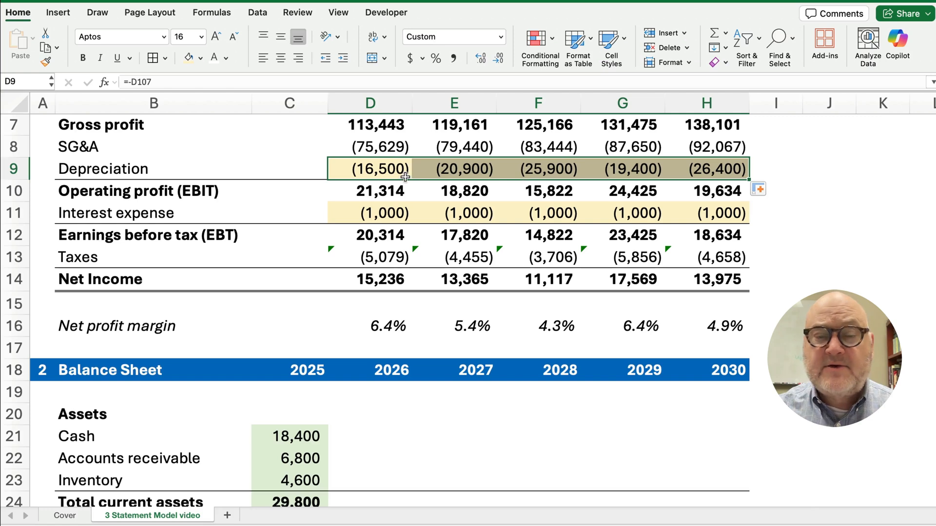
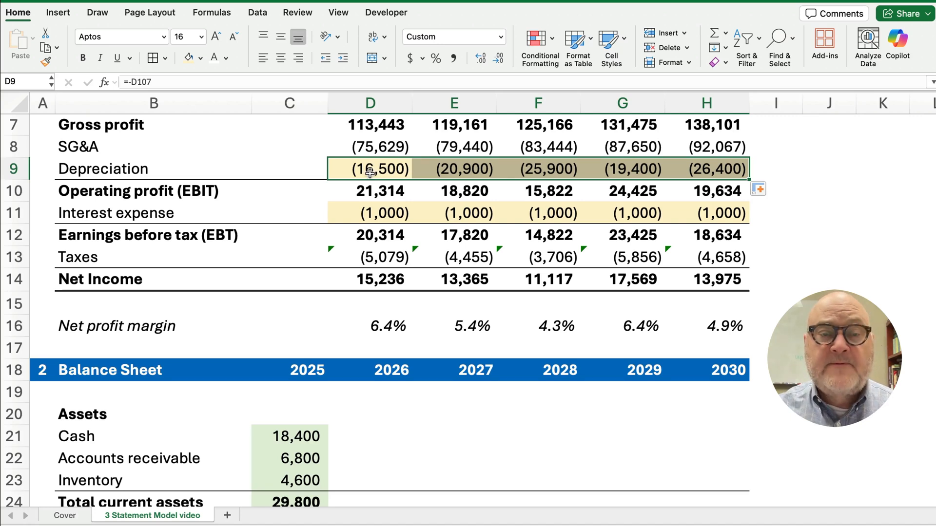
Set the D9:H9 Depreciation figures to No Fill, removing the tan shading
{"action": "left_click", "coordinate": [201, 59]}
{"action": "left_click", "coordinate": [219, 93]}
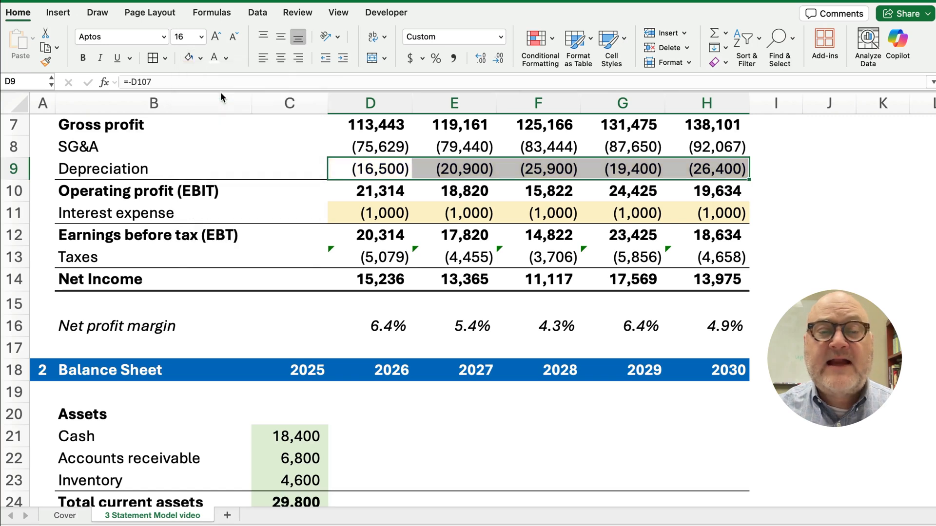
{"action": "left_click", "coordinate": [795, 285]}
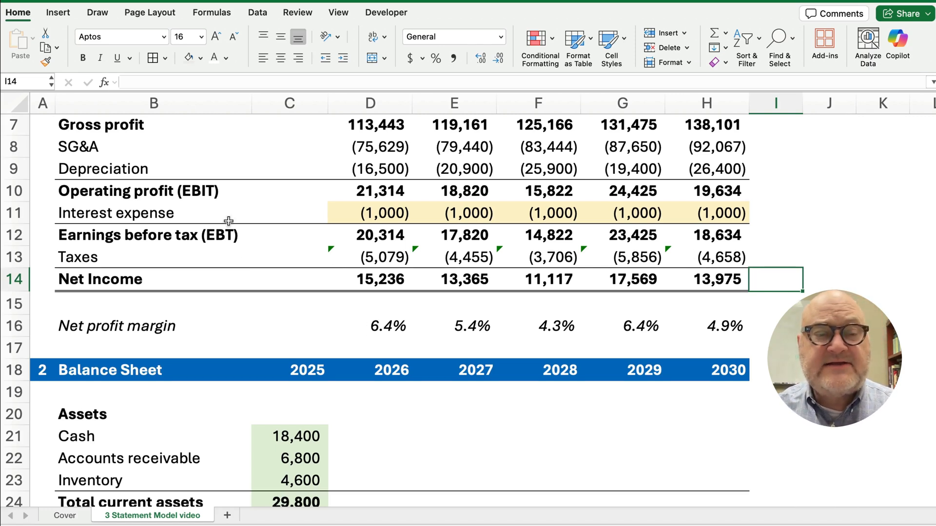
Scroll down to the balance sheet assumptions and select the debt block B82:H88
{"action": "scroll", "coordinate": [368, 383], "scroll_direction": "down", "scroll_amount": 12}
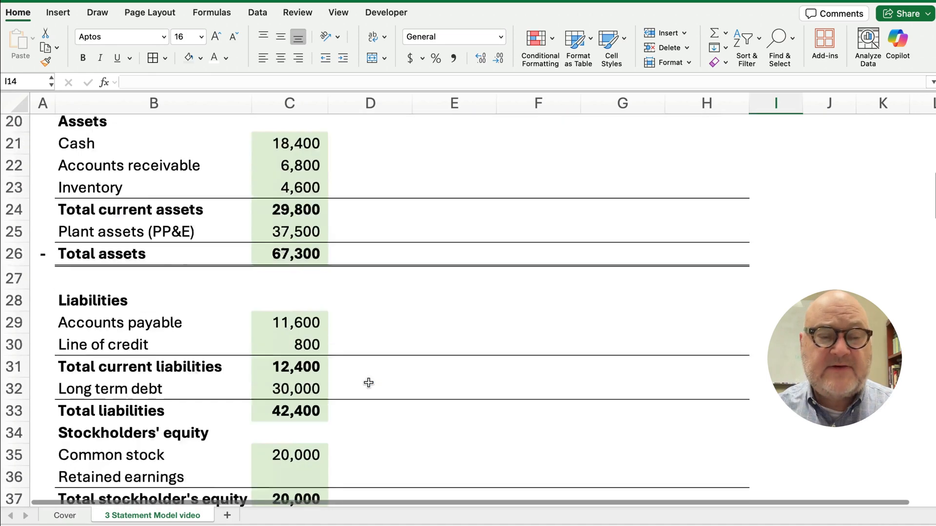
{"action": "scroll", "coordinate": [368, 384], "scroll_direction": "down", "scroll_amount": 10}
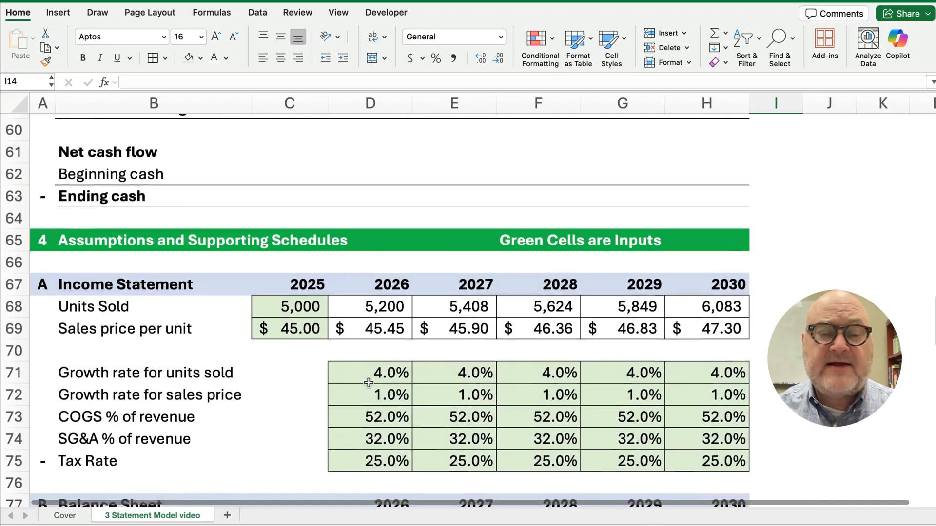
{"action": "scroll", "coordinate": [271, 376], "scroll_direction": "down", "scroll_amount": 2}
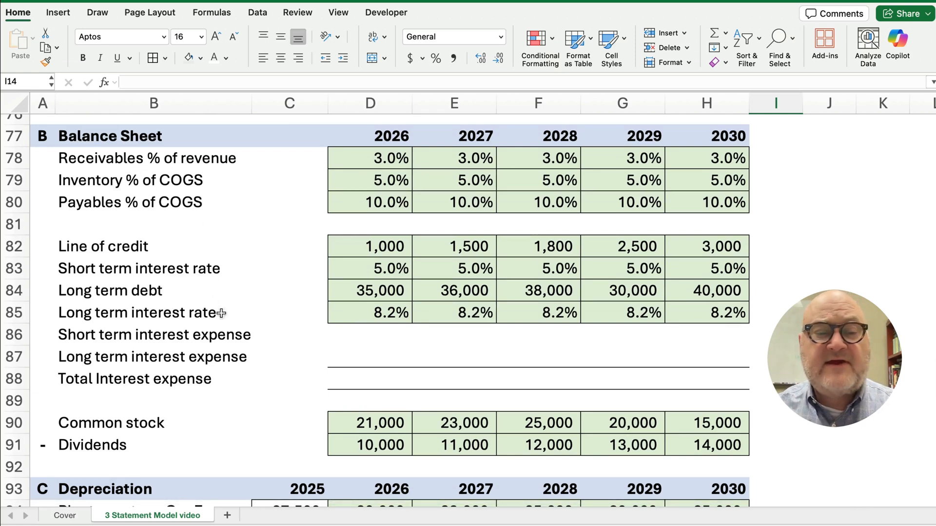
{"action": "left_click_drag", "start_coordinate": [296, 265], "coordinate": [721, 379]}
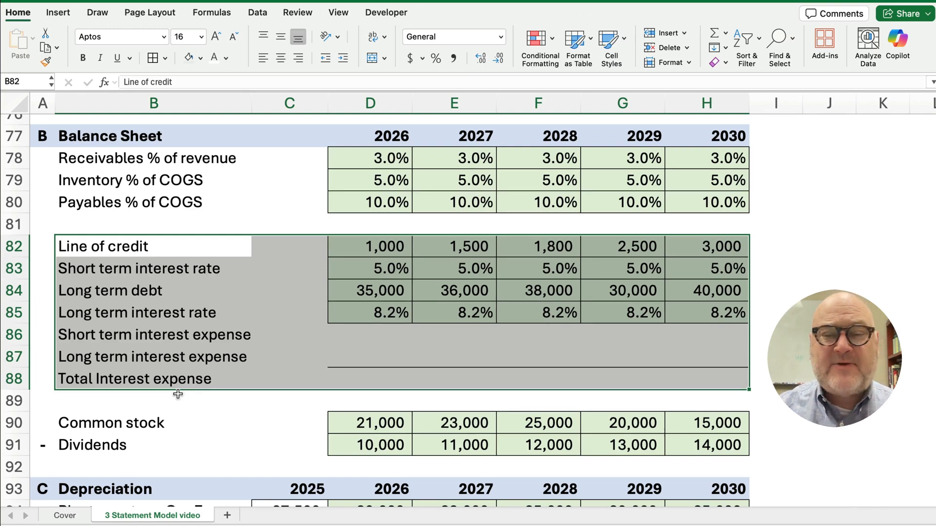
Review the 2026–2028 line of credit, 5.0% short-term rates, and long-term debt and 8.2% rate rows
{"action": "left_click", "coordinate": [367, 246]}
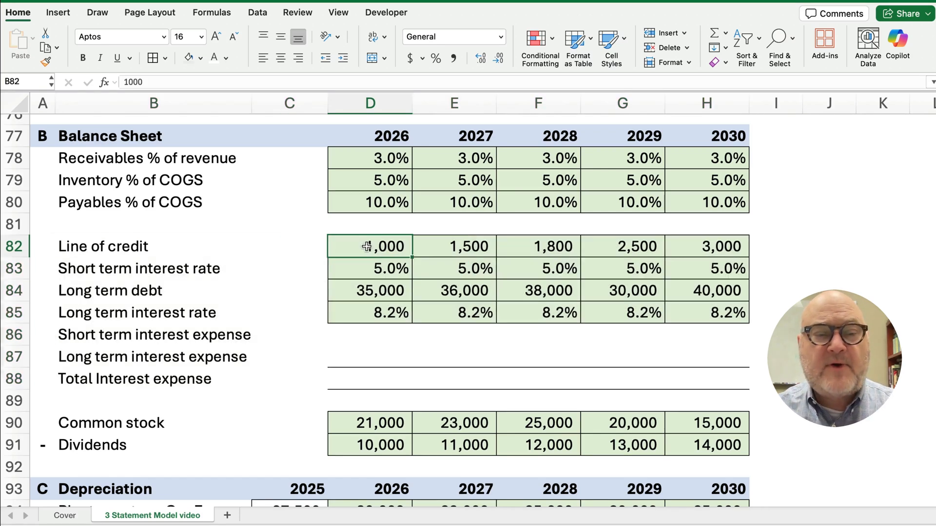
{"action": "left_click", "coordinate": [462, 248]}
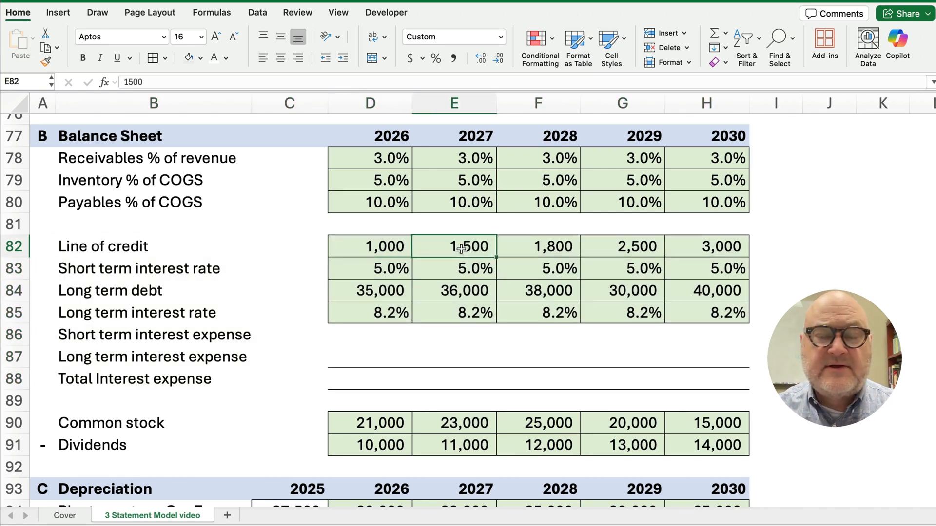
{"action": "left_click", "coordinate": [547, 248]}
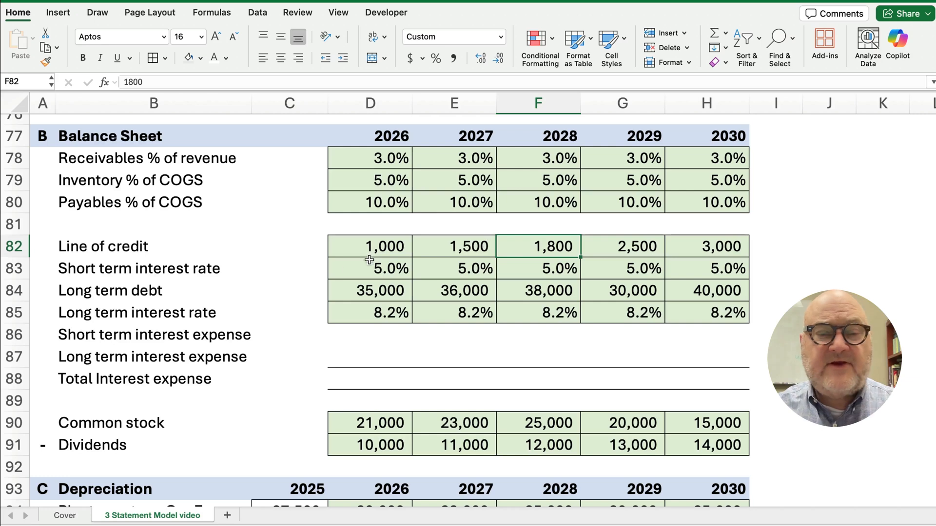
{"action": "left_click_drag", "start_coordinate": [349, 268], "coordinate": [698, 278]}
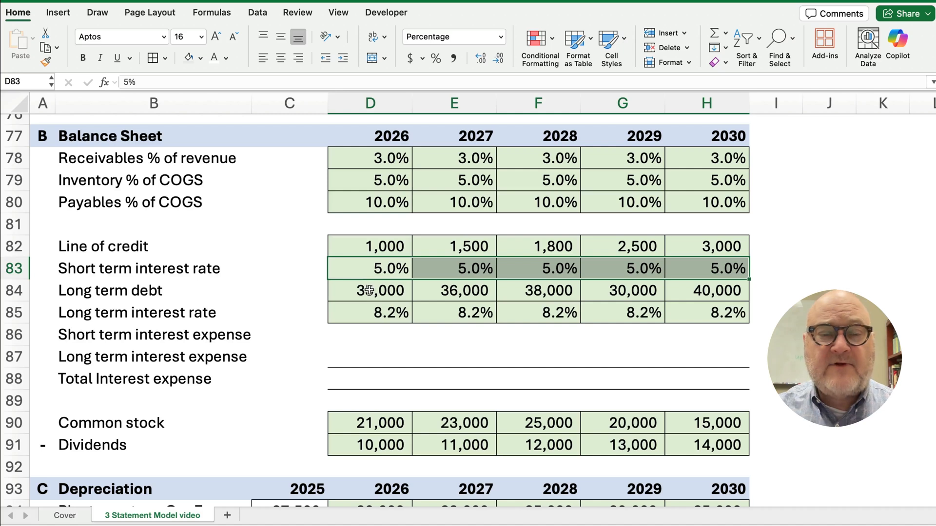
{"action": "left_click_drag", "start_coordinate": [369, 291], "coordinate": [700, 316]}
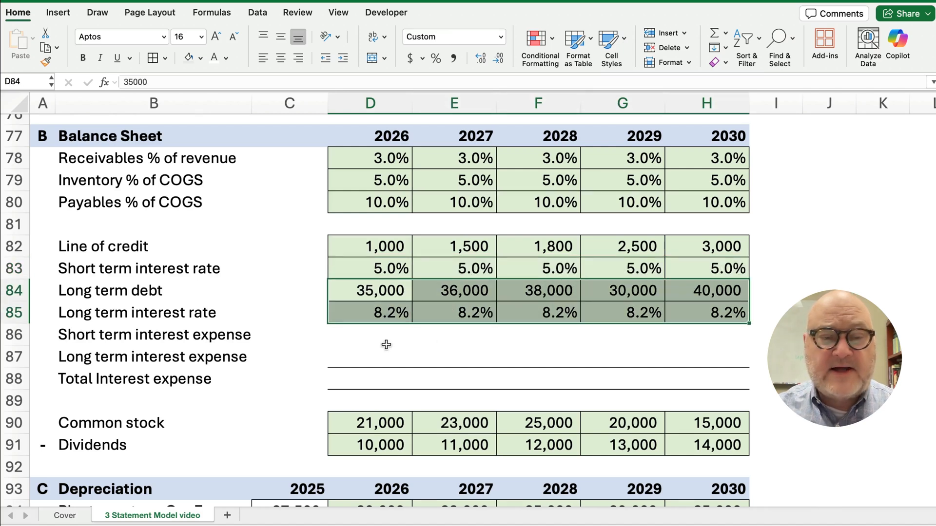
{"action": "left_click", "coordinate": [404, 343]}
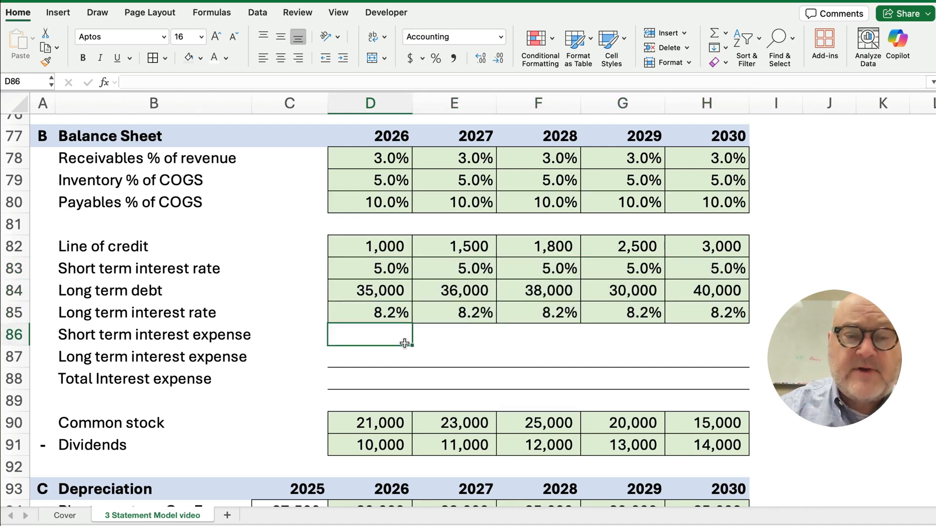
Calculate short-term interest expense as =D82*D83 in D86 and fill it through H86
{"action": "type", "text": "="}
{"action": "key", "text": "Up"}
{"action": "key", "text": "Up"}
{"action": "key", "text": "Up"}
{"action": "key", "text": "Up"}
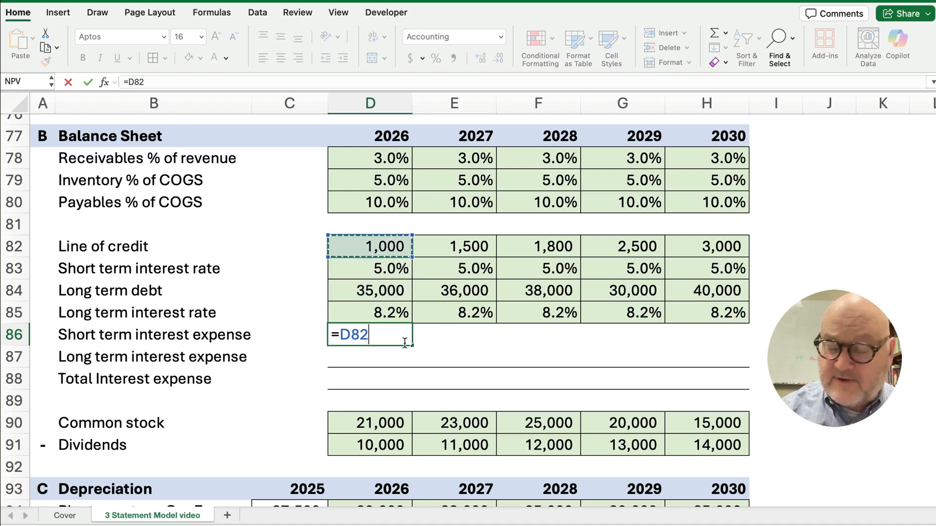
{"action": "type", "text": "*"}
{"action": "key", "text": "Up"}
{"action": "key", "text": "Up"}
{"action": "key", "text": "Up"}
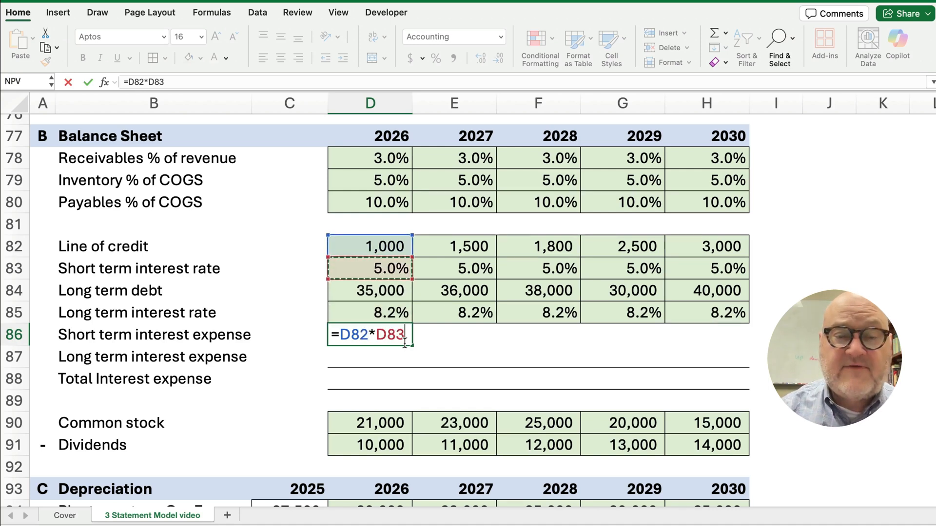
{"action": "key", "text": "Return"}
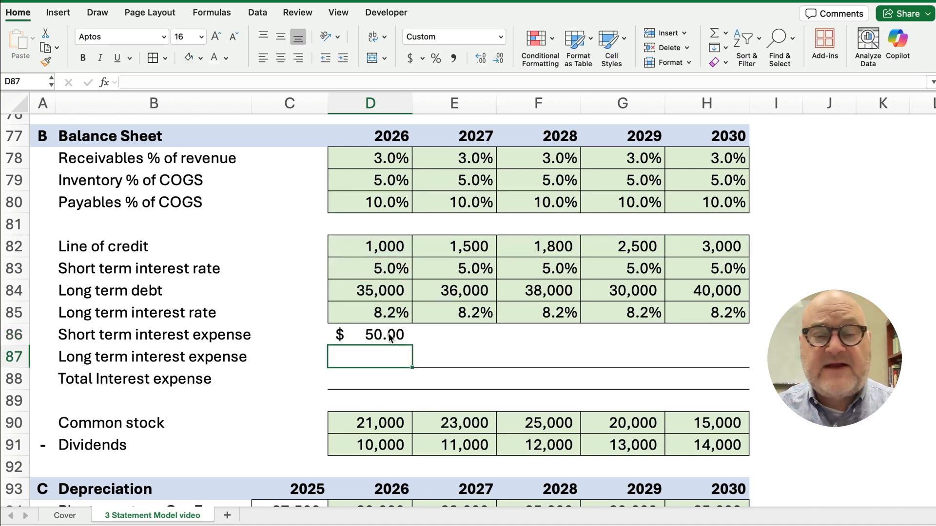
{"action": "left_click", "coordinate": [397, 340]}
{"action": "left_click_drag", "start_coordinate": [413, 345], "coordinate": [742, 343]}
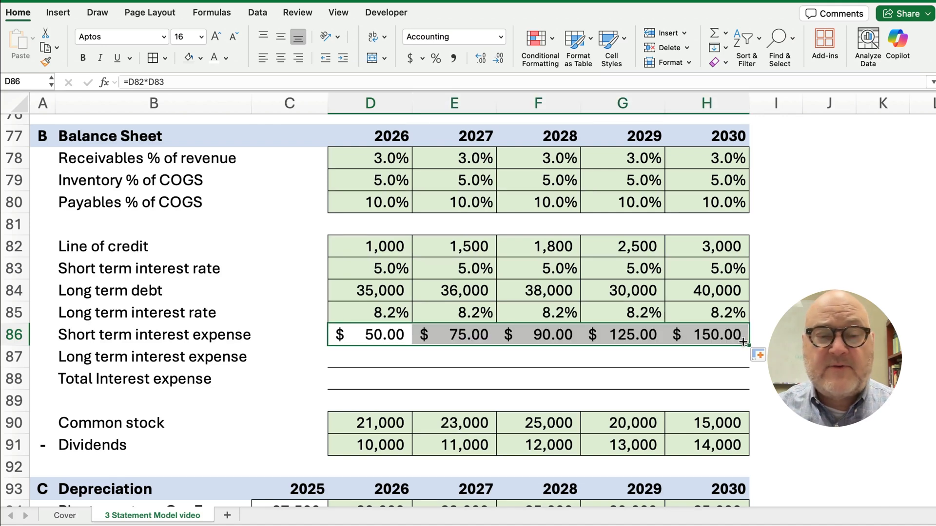
Calculate long-term interest expense as =D84*D85 in D87 and fill it through H87
{"action": "left_click", "coordinate": [379, 362]}
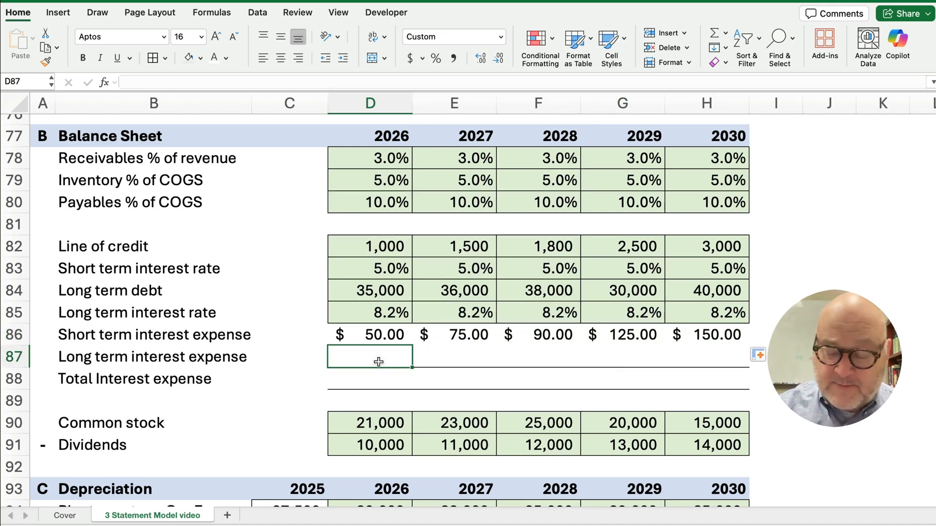
{"action": "type", "text": "="}
{"action": "key", "text": "Up"}
{"action": "key", "text": "Up"}
{"action": "key", "text": "Up"}
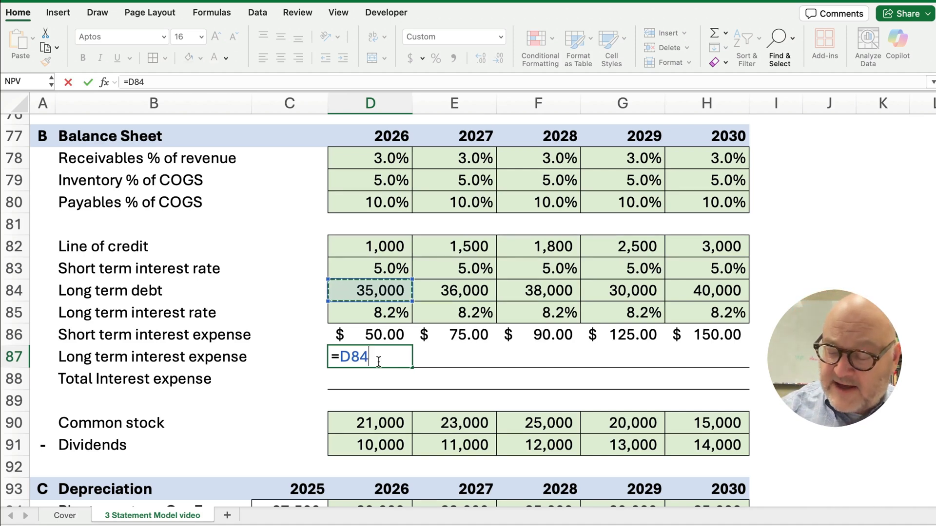
{"action": "type", "text": "*"}
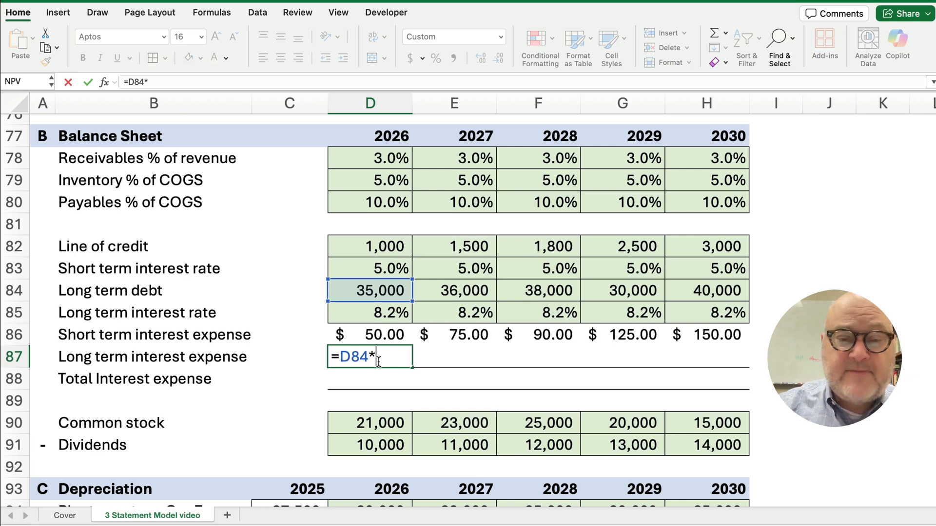
{"action": "left_click", "coordinate": [386, 313]}
{"action": "key", "text": "Return"}
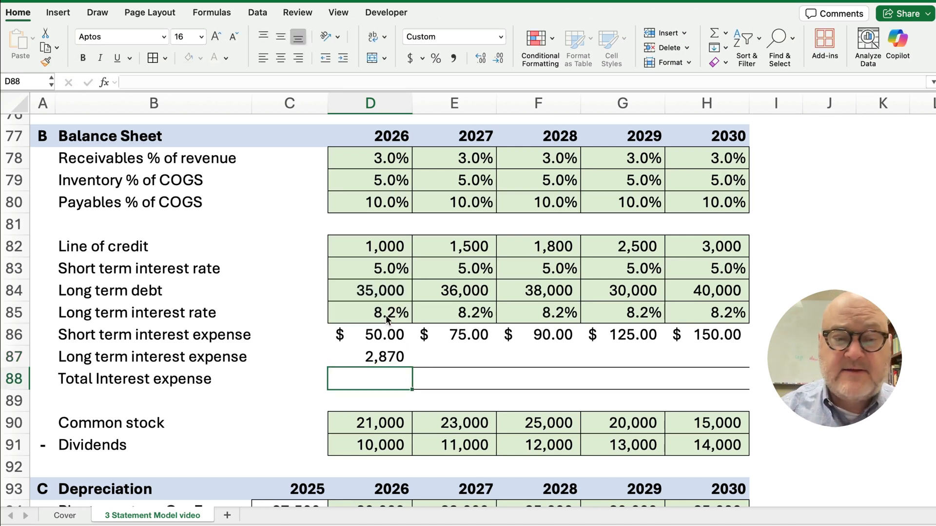
{"action": "key", "text": "Up"}
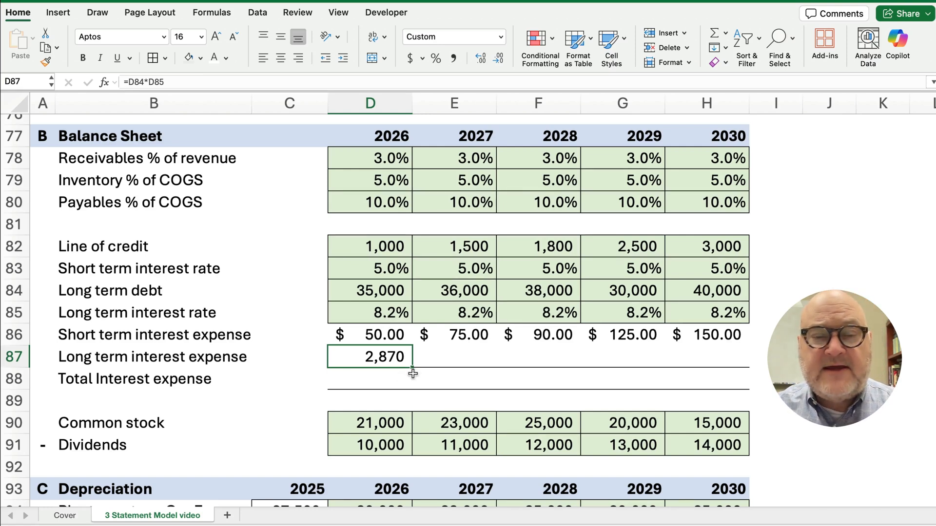
{"action": "left_click_drag", "start_coordinate": [414, 367], "coordinate": [748, 356]}
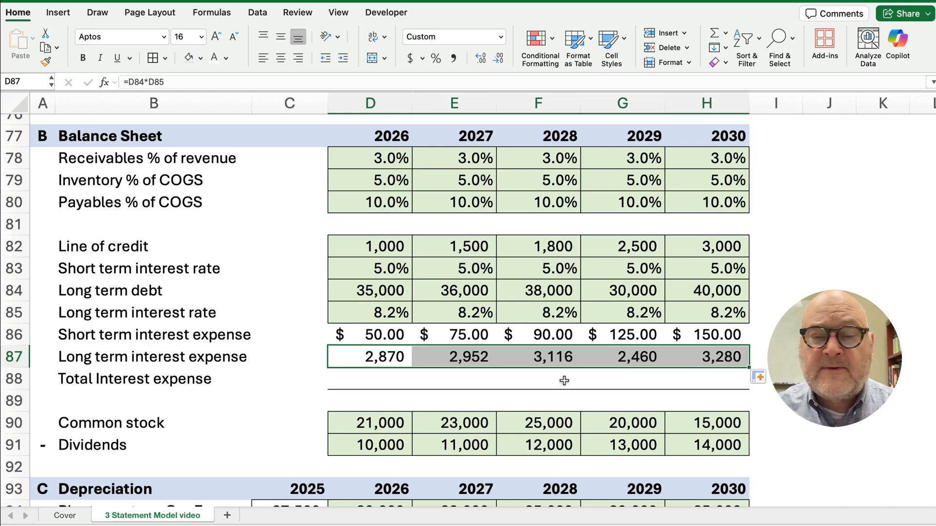
AutoSum total interest in D88 and fill to H88, giving 2,920 in 2026 to 3,430 in 2030
{"action": "left_click", "coordinate": [385, 385]}
{"action": "left_click_drag", "start_coordinate": [373, 337], "coordinate": [379, 374]}
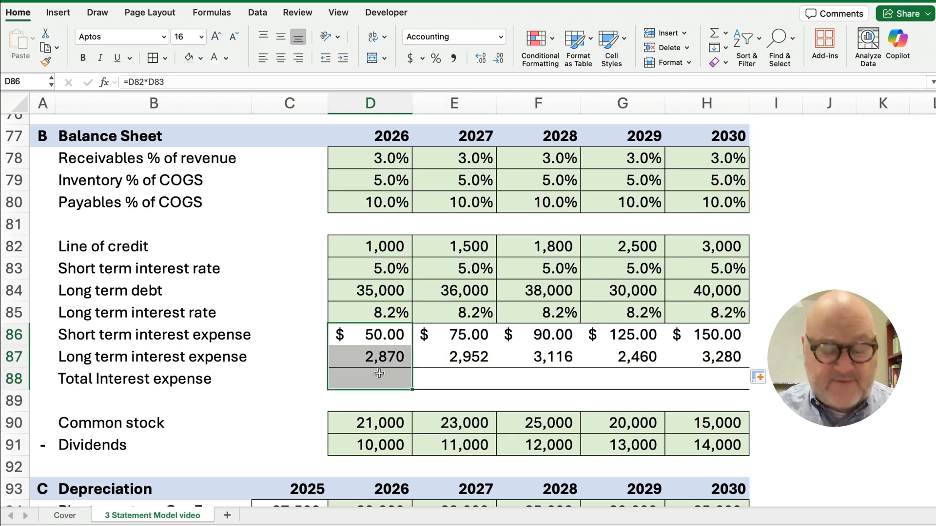
{"action": "key", "text": "shift+super+t"}
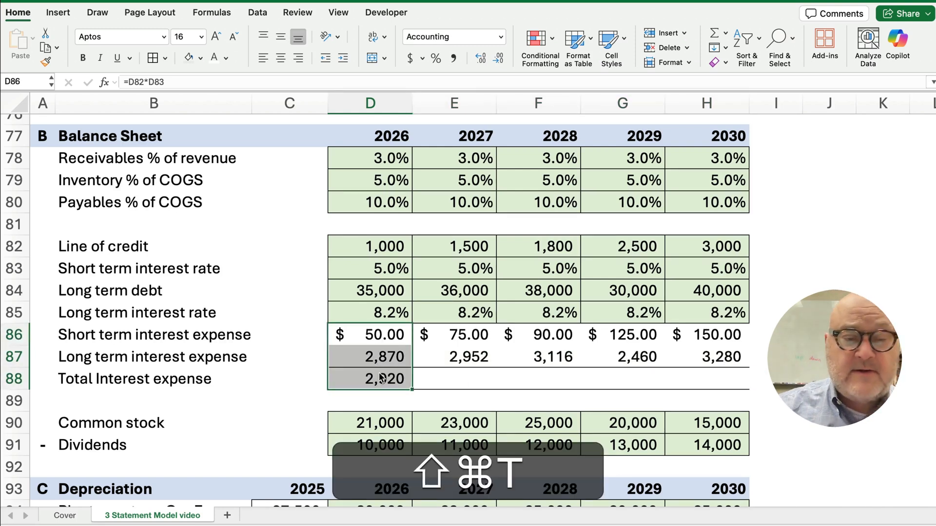
{"action": "left_click", "coordinate": [382, 378]}
{"action": "left_click_drag", "start_coordinate": [412, 390], "coordinate": [722, 390]}
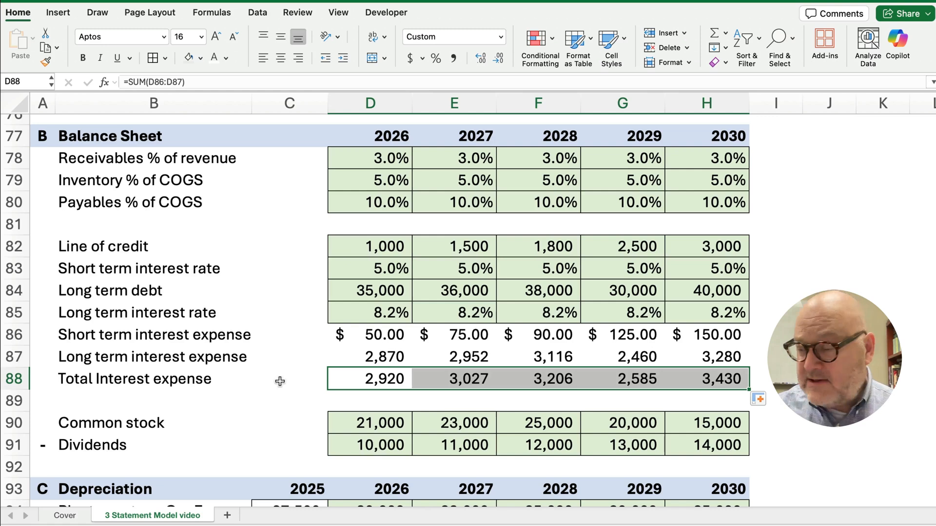
{"action": "left_click", "coordinate": [375, 381]}
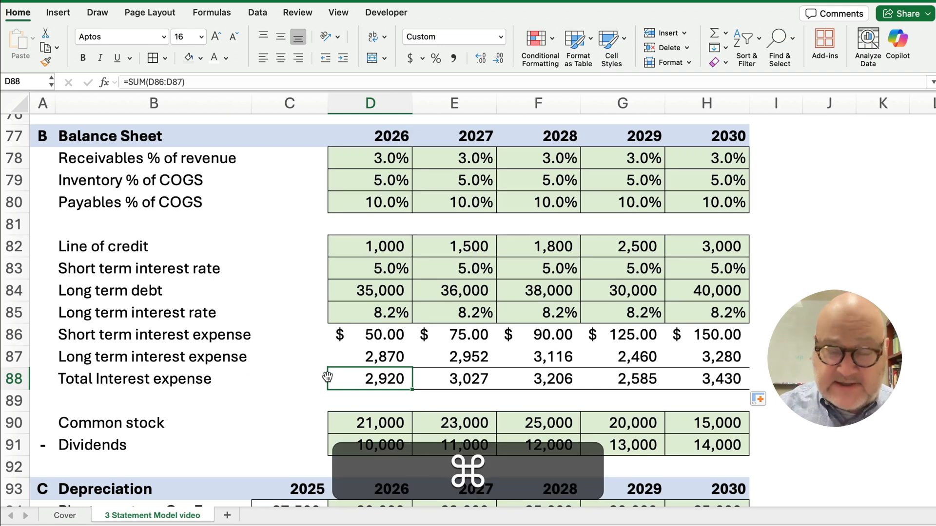
{"action": "key", "text": "super+Up"}
{"action": "key", "text": "super+Up"}
{"action": "key", "text": "super+Up"}
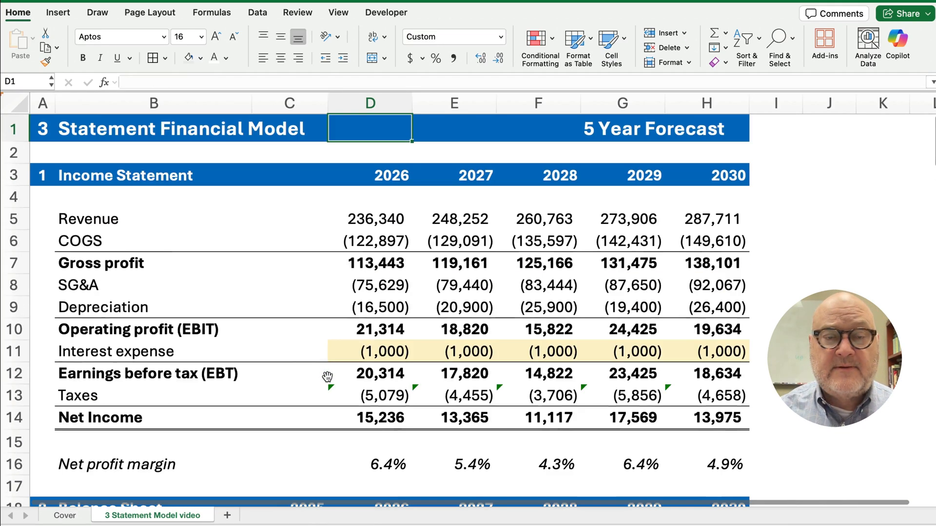
Link D11:H11 Interest expense to =-D88 and clear its yellow fill, giving net income 13,796 to 12,153
{"action": "left_click", "coordinate": [367, 352]}
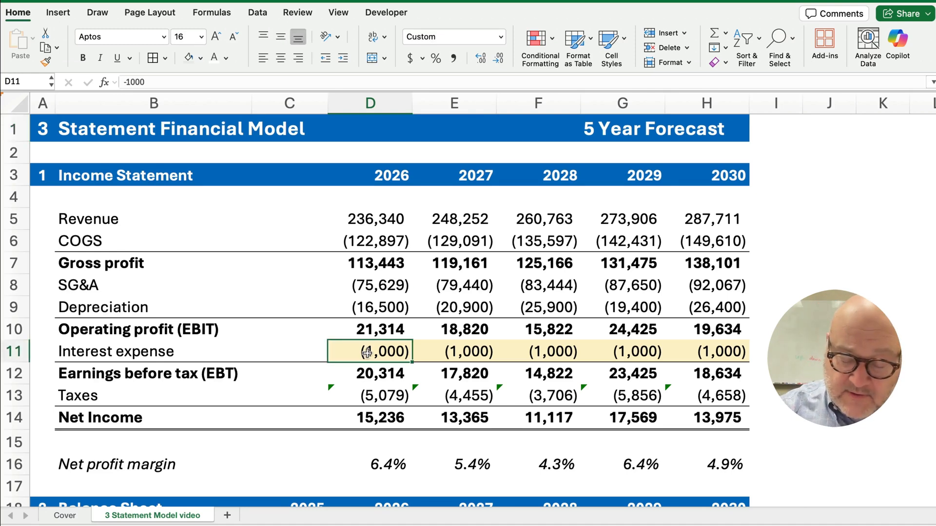
{"action": "type", "text": "=-d"}
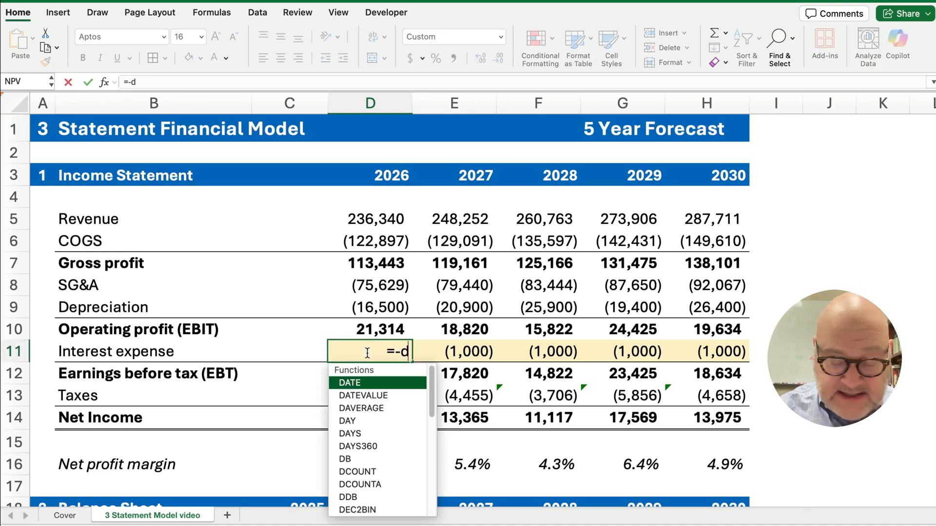
{"action": "type", "text": "88"}
{"action": "key", "text": "Return"}
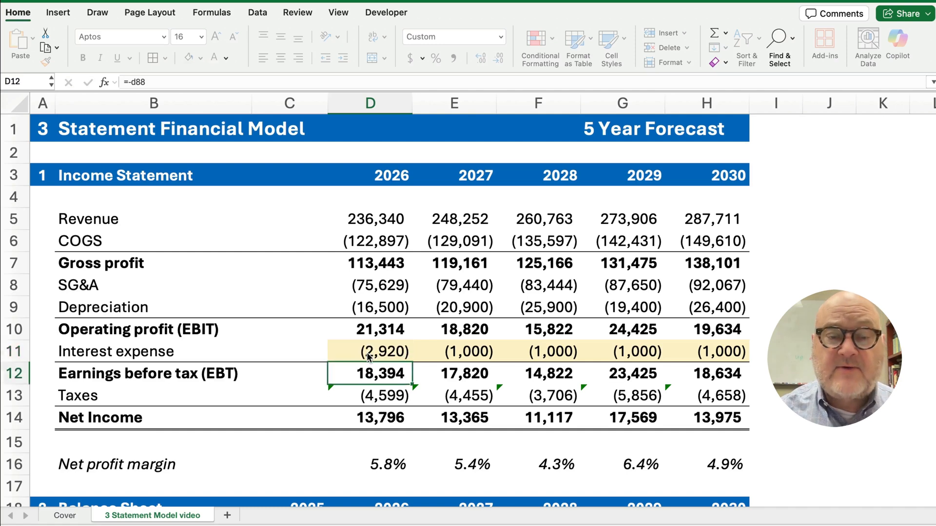
{"action": "left_click", "coordinate": [369, 356]}
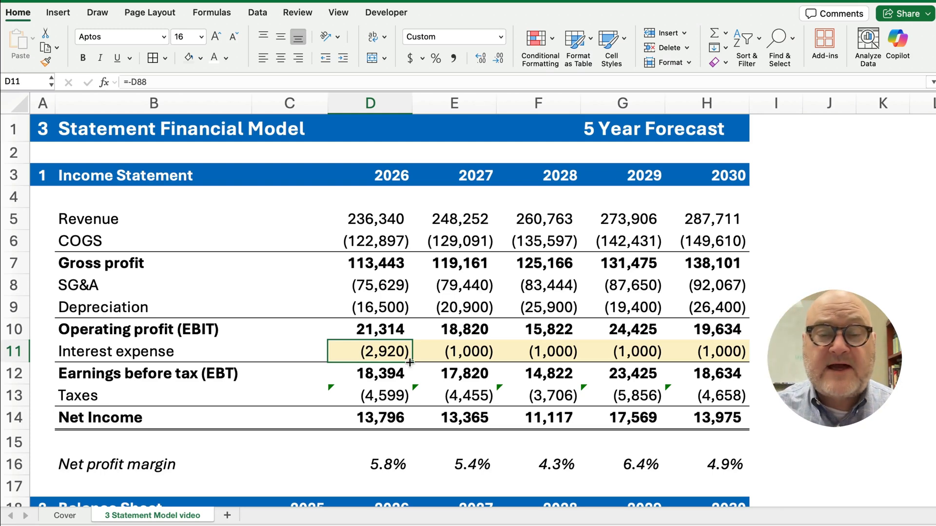
{"action": "left_click_drag", "start_coordinate": [412, 363], "coordinate": [746, 363]}
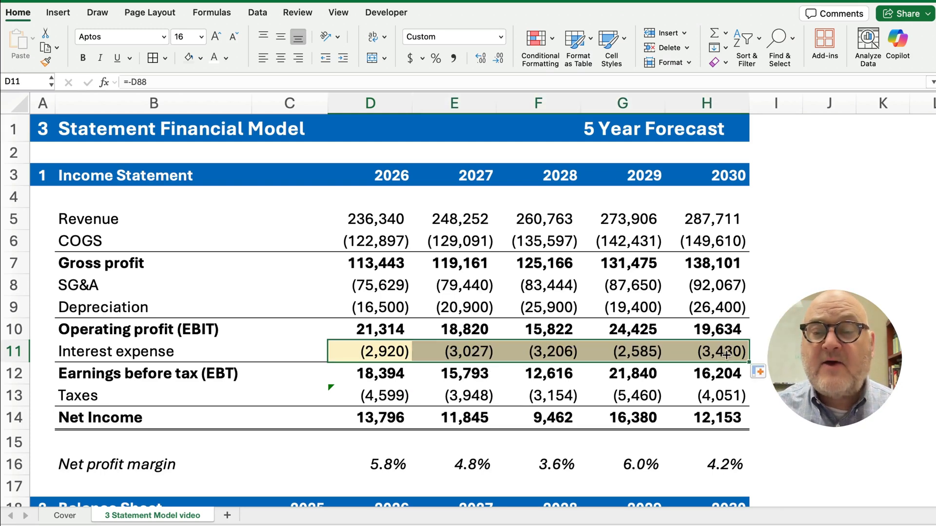
{"action": "left_click", "coordinate": [190, 58]}
{"action": "left_click", "coordinate": [829, 307]}
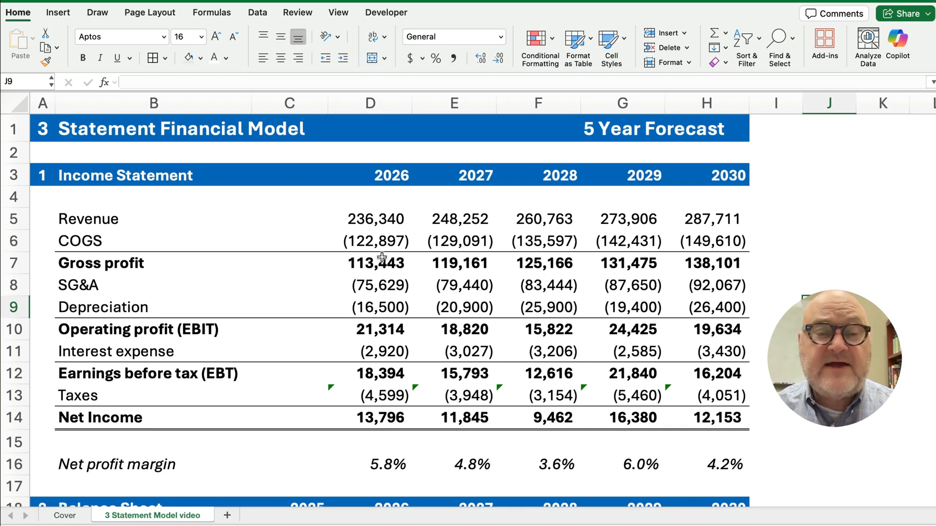
{"action": "left_click_drag", "start_coordinate": [367, 230], "coordinate": [675, 414]}
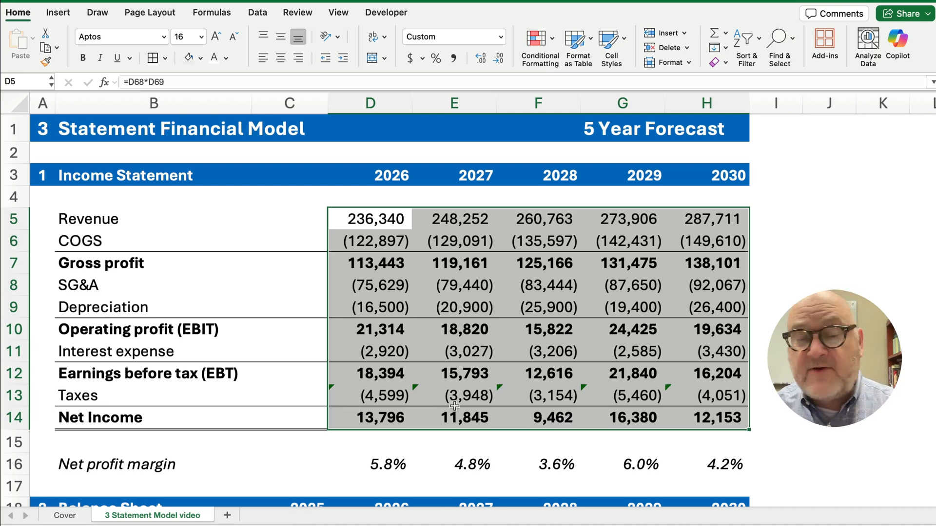
Enter the balance sheet check =C26-C38 in C40 and fill it across to H40
{"action": "scroll", "coordinate": [264, 414], "scroll_direction": "down", "scroll_amount": 5}
{"action": "scroll", "coordinate": [260, 409], "scroll_direction": "down", "scroll_amount": 10}
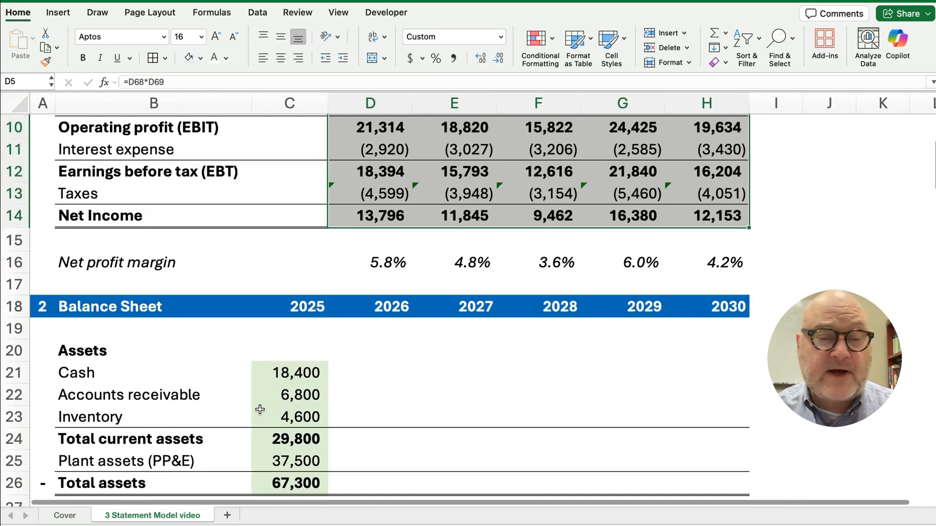
{"action": "scroll", "coordinate": [209, 395], "scroll_direction": "down", "scroll_amount": 5}
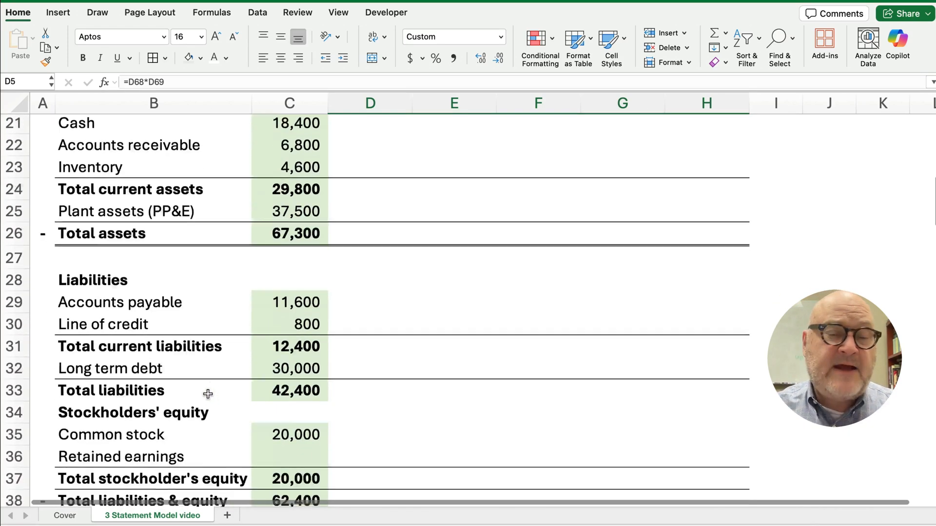
{"action": "left_click", "coordinate": [271, 448]}
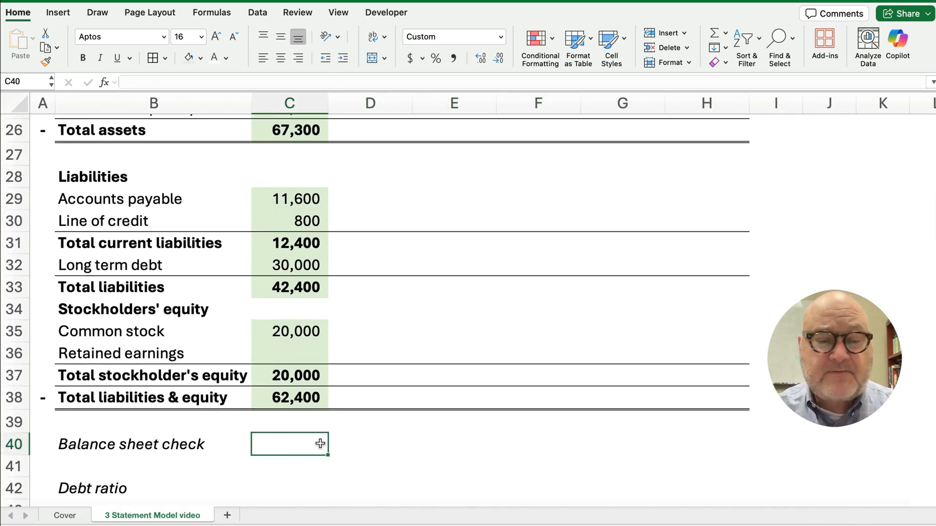
{"action": "type", "text": "="}
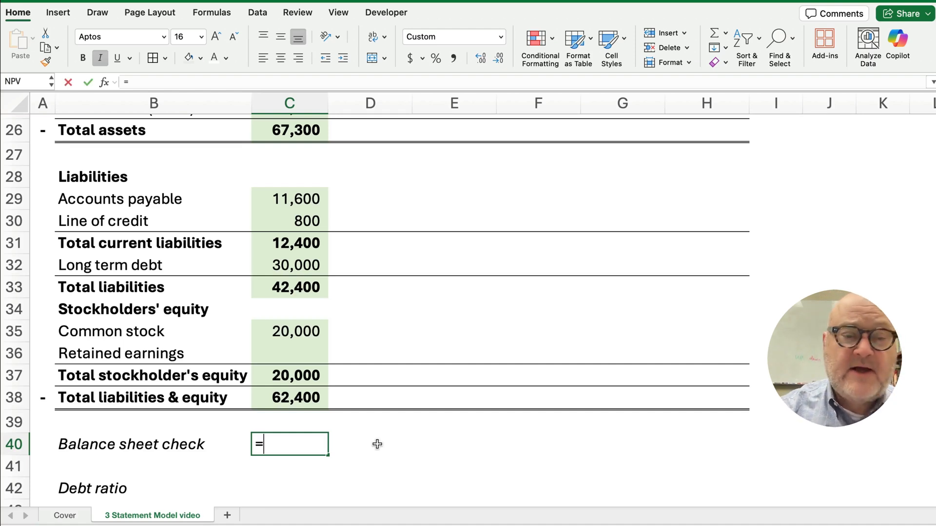
{"action": "left_click", "coordinate": [289, 137]}
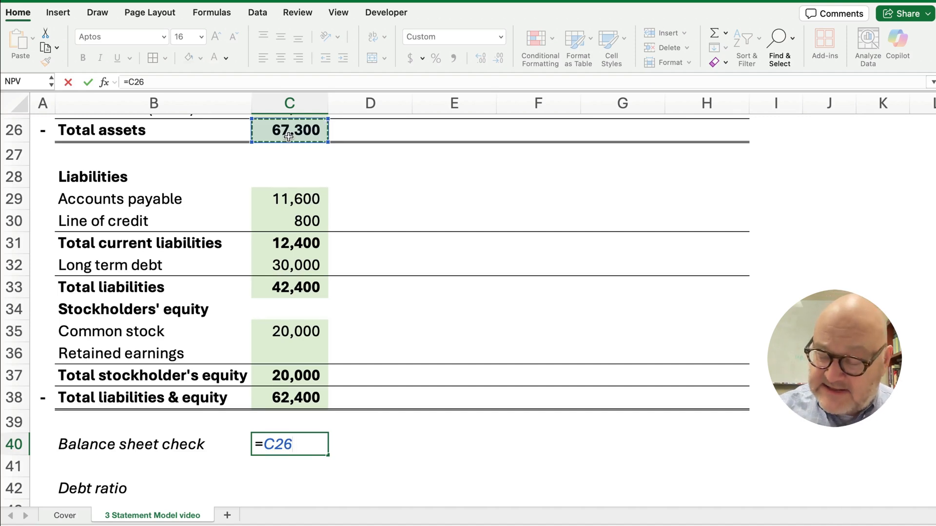
{"action": "type", "text": "-"}
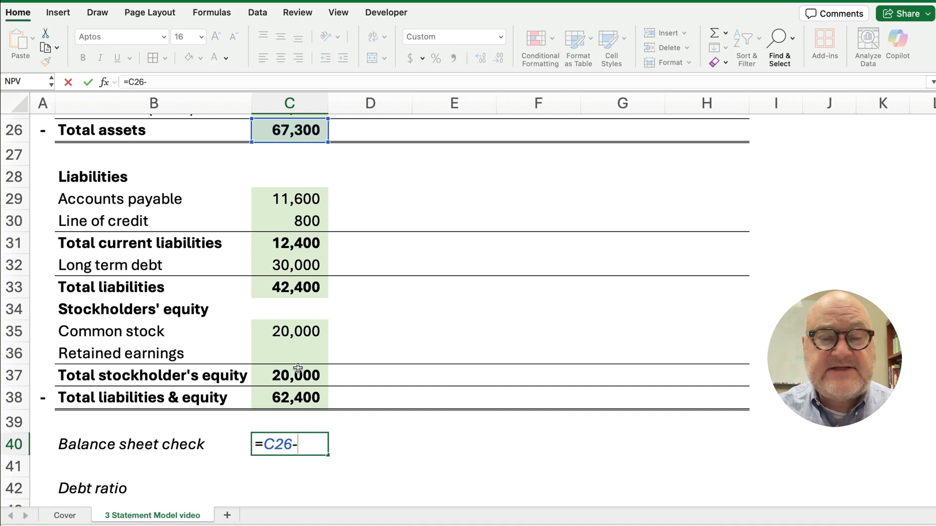
{"action": "left_click", "coordinate": [297, 398]}
{"action": "key", "text": "Return"}
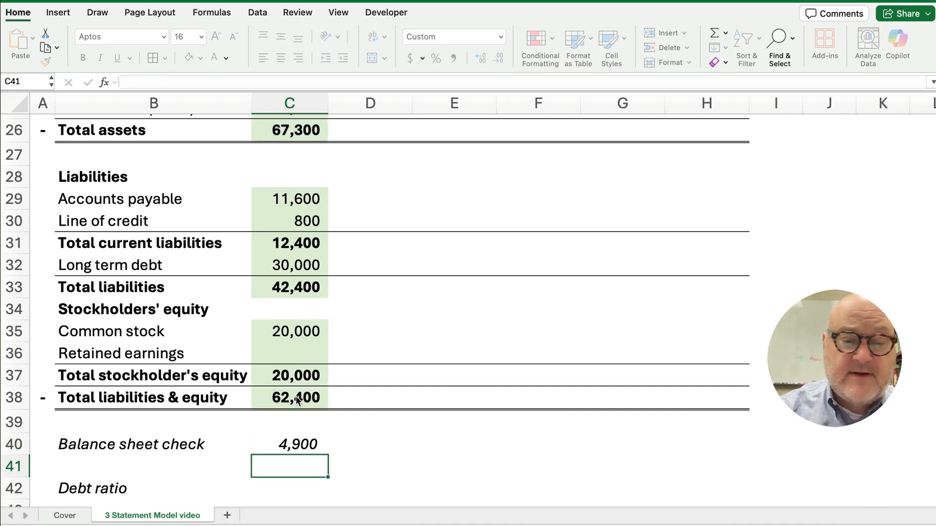
{"action": "key", "text": "Up"}
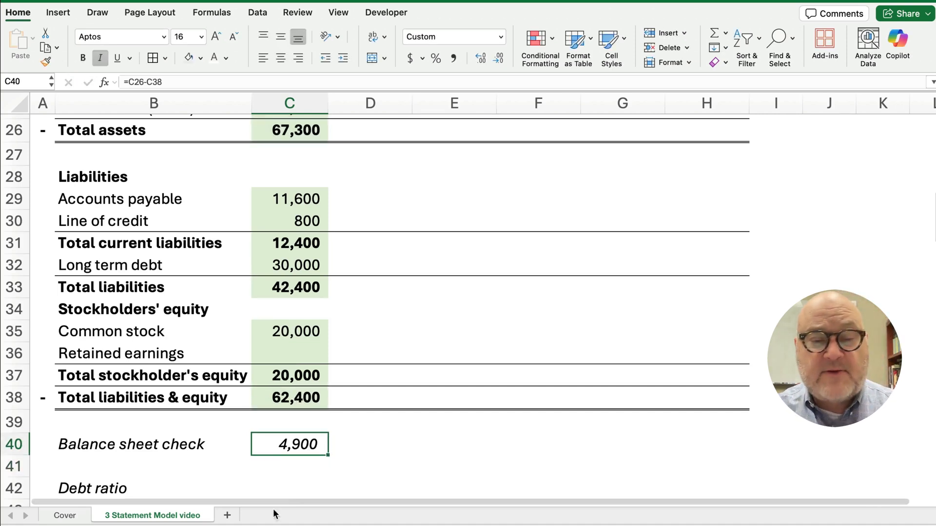
{"action": "left_click_drag", "start_coordinate": [328, 456], "coordinate": [738, 462]}
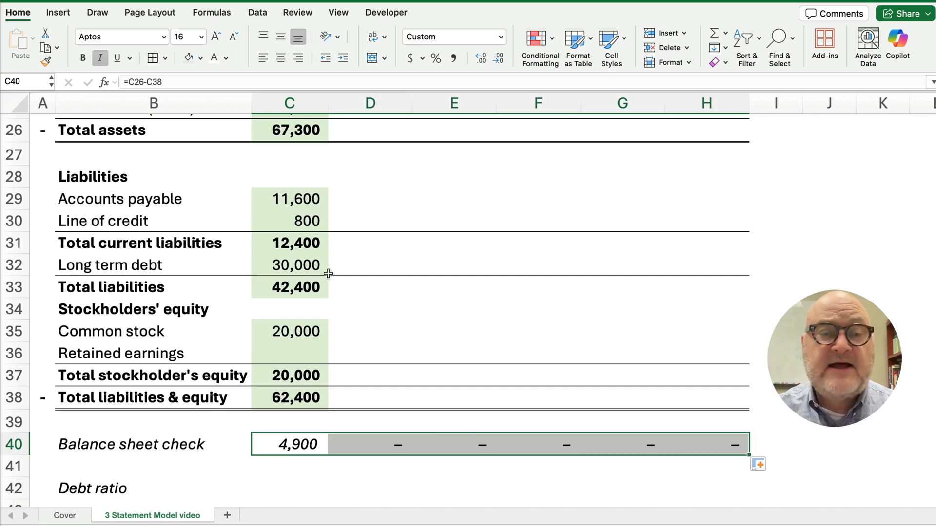
Color the C40:H40 check row's numbers red, showing a 4,900 gap for 2025
{"action": "left_click", "coordinate": [225, 58]}
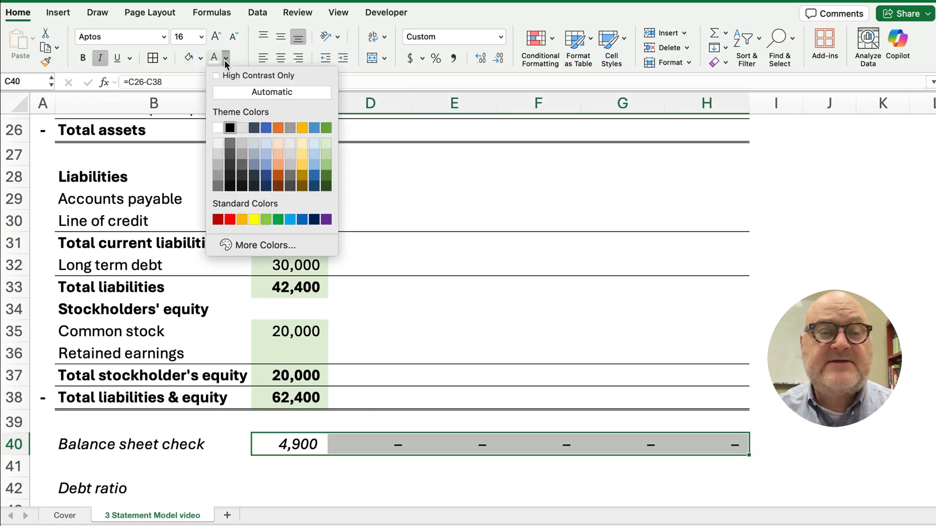
{"action": "left_click", "coordinate": [229, 220]}
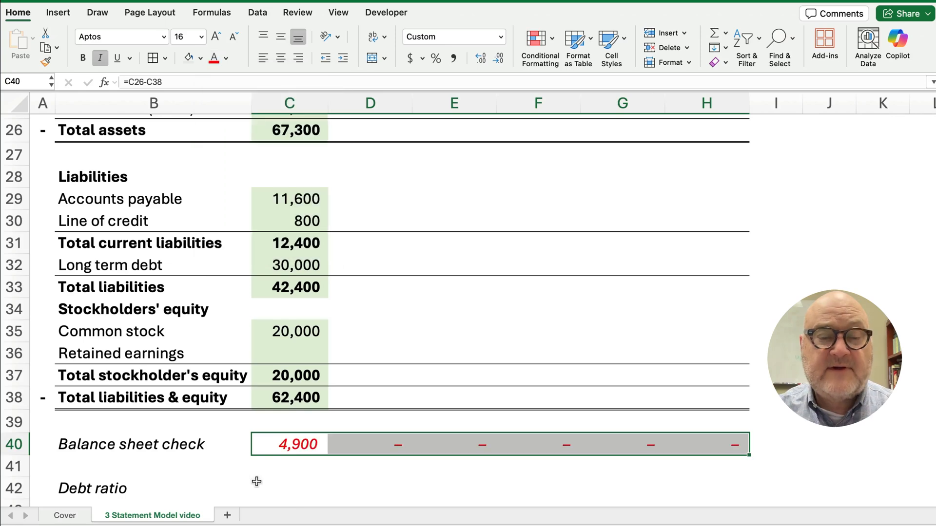
{"action": "left_click", "coordinate": [298, 489]}
{"action": "scroll", "coordinate": [255, 412], "scroll_direction": "up", "scroll_amount": 4}
{"action": "scroll", "coordinate": [255, 413], "scroll_direction": "up", "scroll_amount": 3}
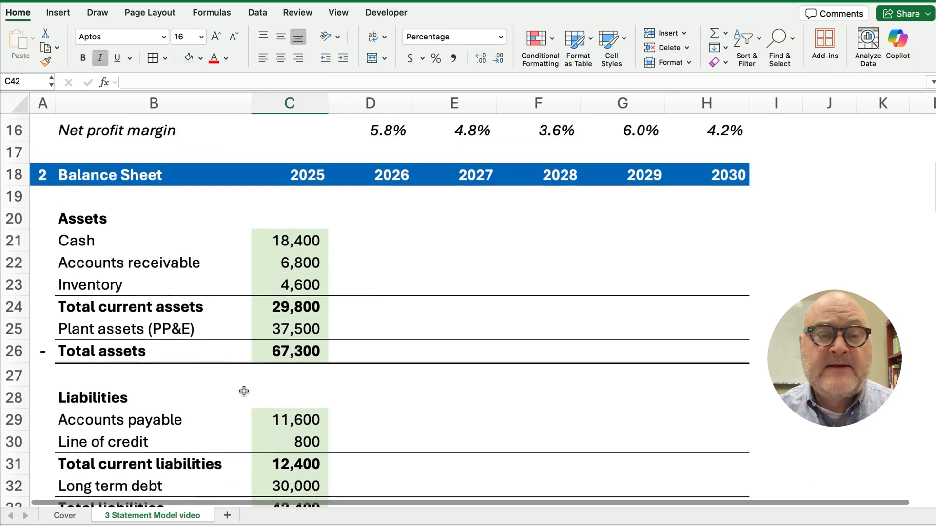
{"action": "left_click", "coordinate": [119, 248]}
{"action": "left_click_drag", "start_coordinate": [119, 249], "coordinate": [270, 283]}
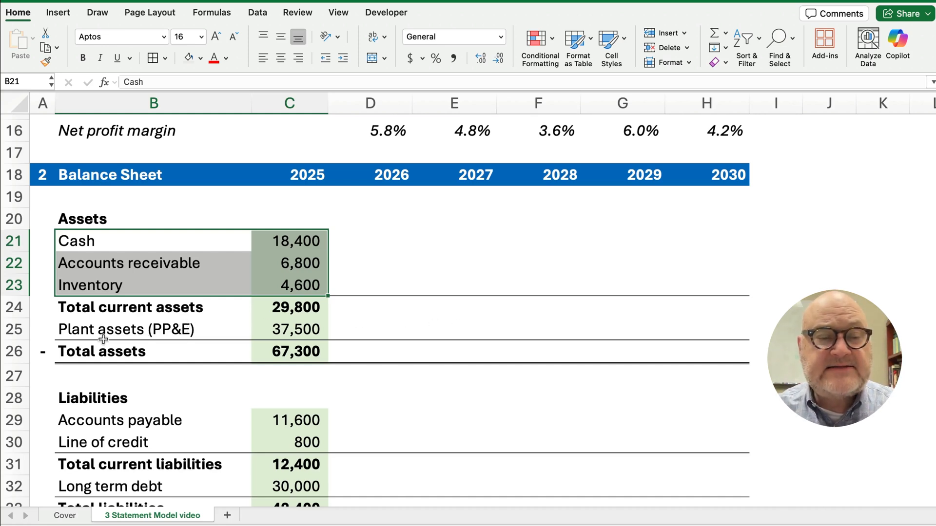
{"action": "left_click", "coordinate": [288, 351]}
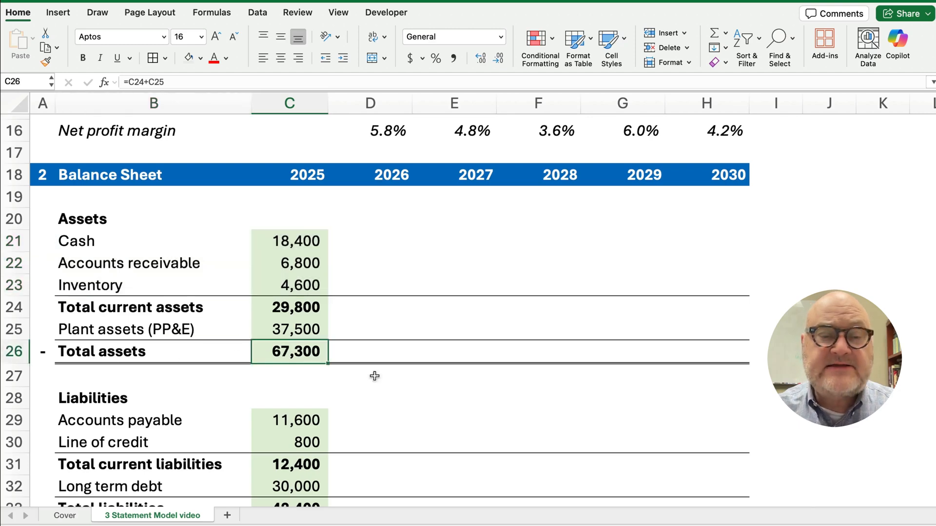
{"action": "scroll", "coordinate": [385, 397], "scroll_direction": "down", "scroll_amount": 5}
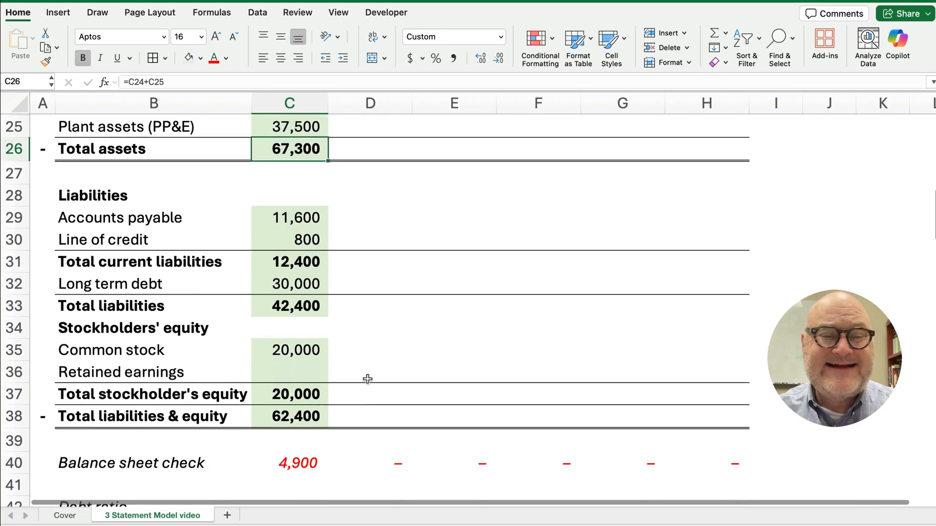
{"action": "left_click_drag", "start_coordinate": [81, 220], "coordinate": [293, 242]}
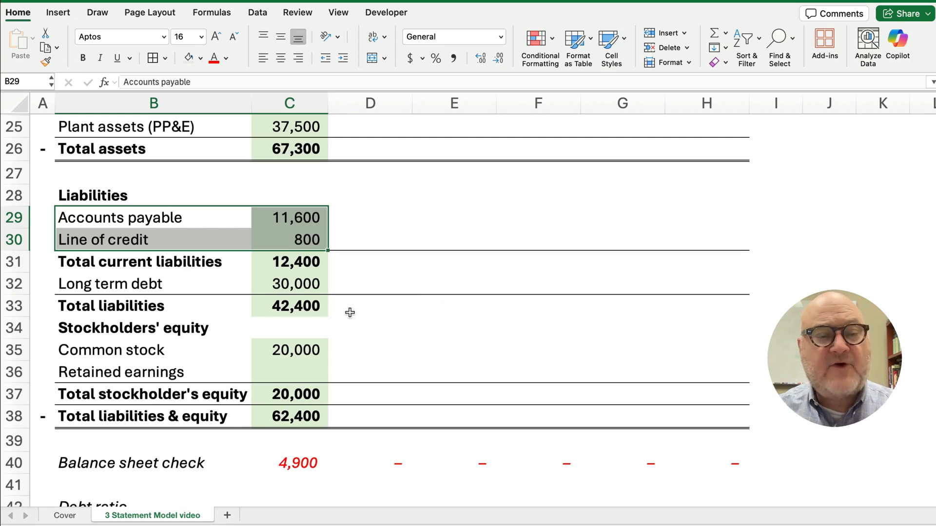
{"action": "left_click_drag", "start_coordinate": [111, 284], "coordinate": [273, 288]}
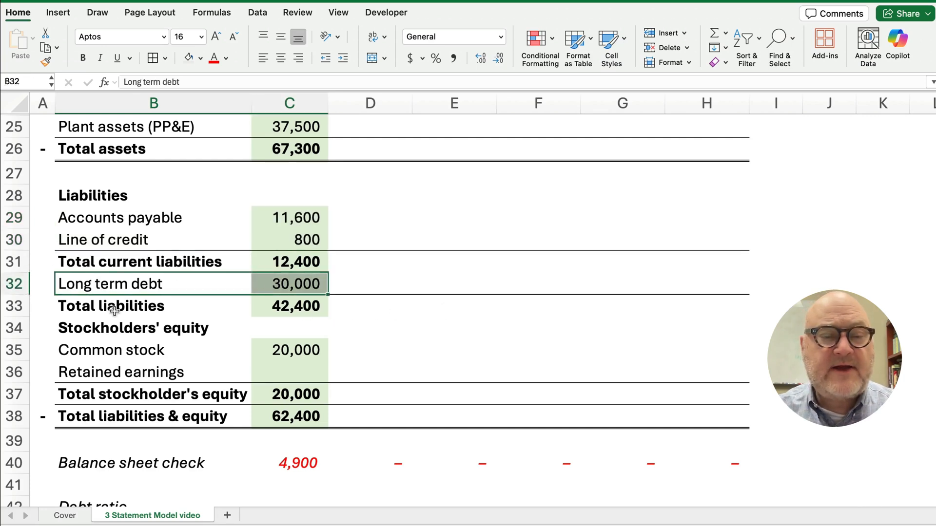
{"action": "left_click", "coordinate": [202, 309]}
{"action": "left_click_drag", "start_coordinate": [202, 309], "coordinate": [317, 308]}
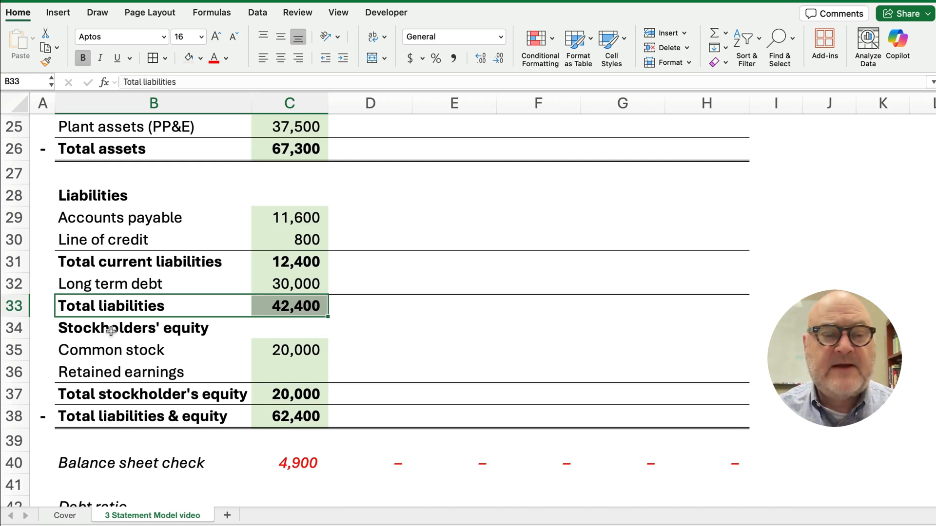
{"action": "left_click_drag", "start_coordinate": [88, 328], "coordinate": [280, 372]}
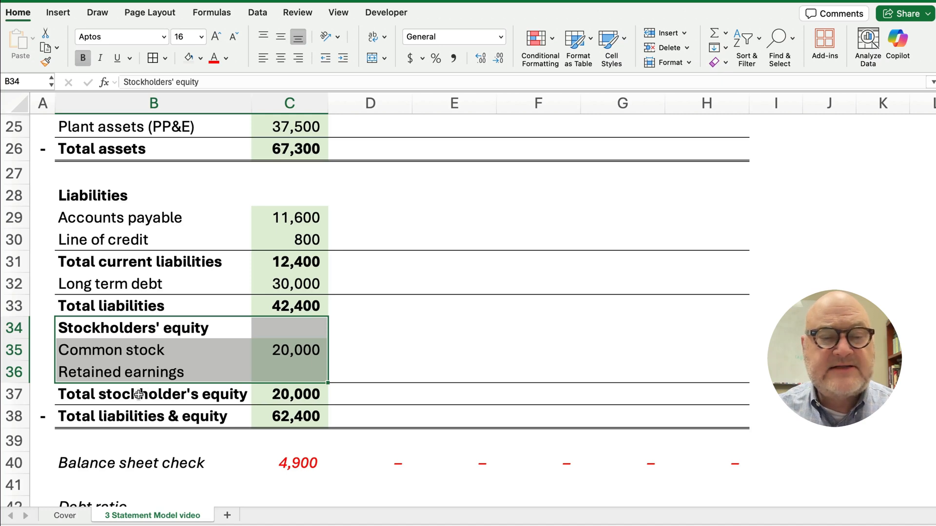
{"action": "left_click_drag", "start_coordinate": [146, 394], "coordinate": [276, 400]}
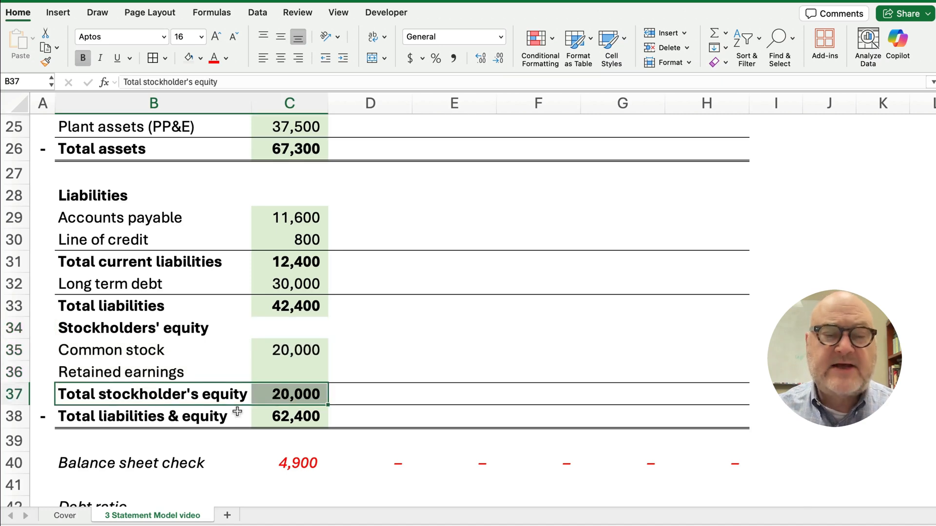
{"action": "left_click_drag", "start_coordinate": [151, 418], "coordinate": [277, 420]}
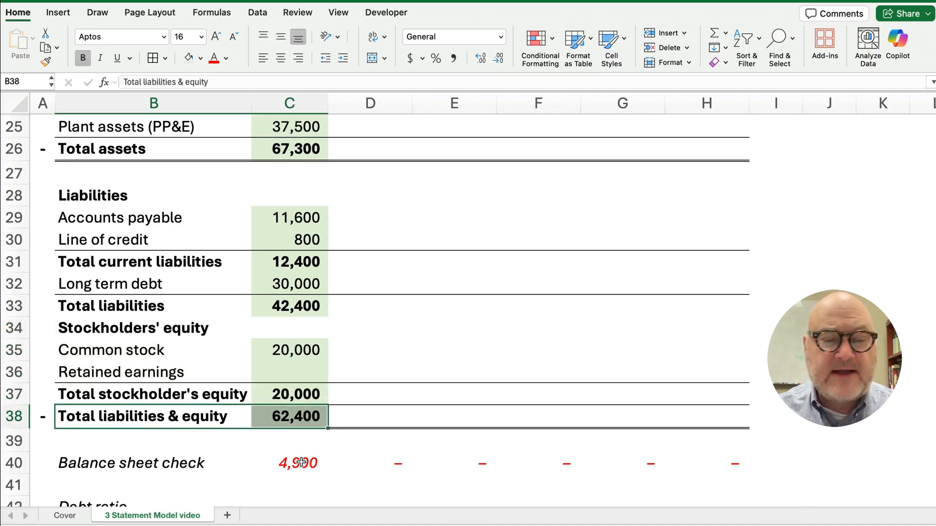
{"action": "left_click", "coordinate": [303, 463]}
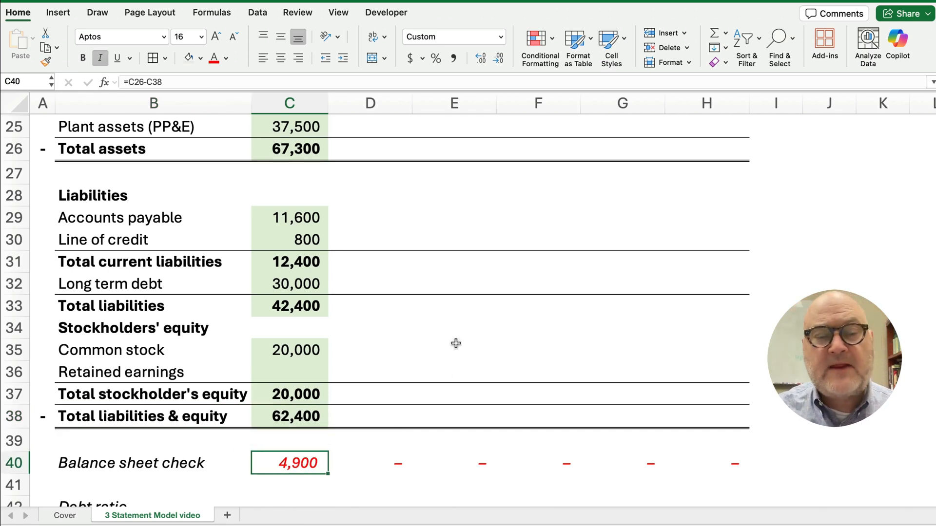
Enter 4,900 as 2025 Retained earnings in C36, bringing liabilities & equity to 67,300
{"action": "left_click", "coordinate": [303, 373]}
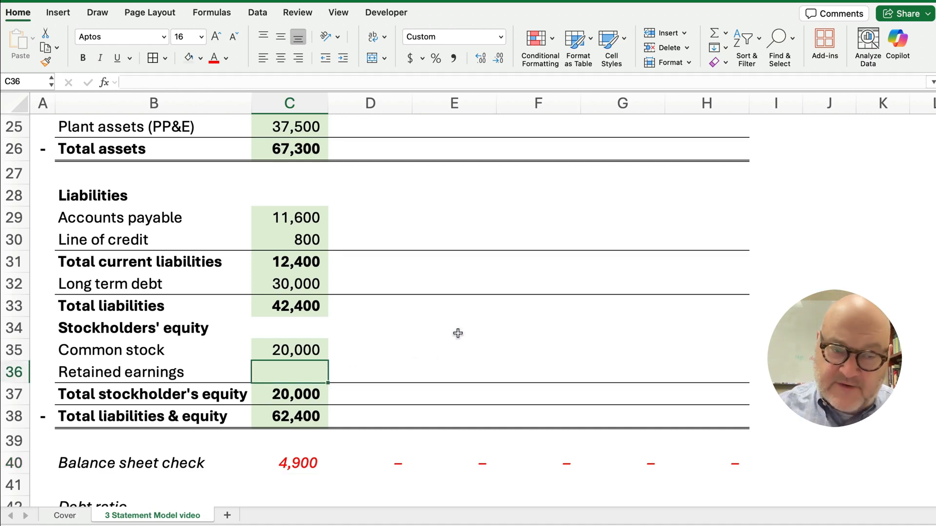
{"action": "type", "text": "4900"}
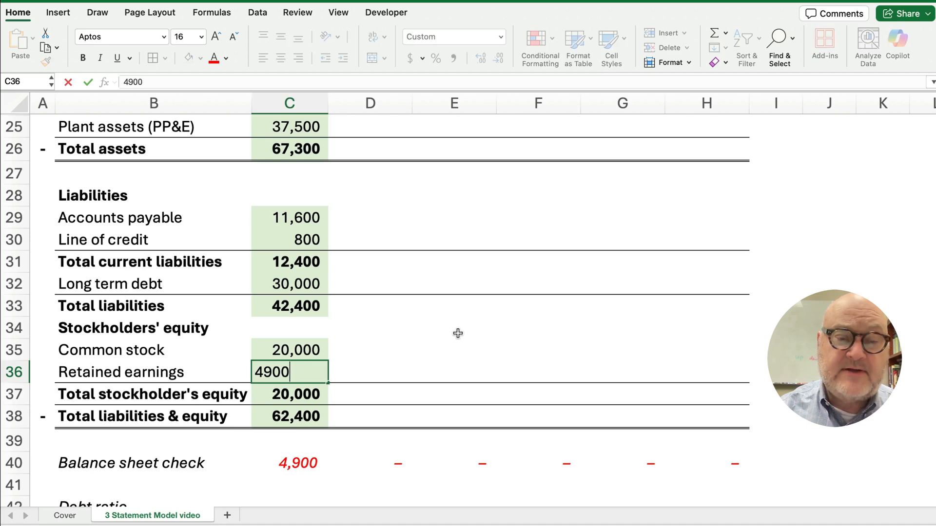
{"action": "key", "text": "Return"}
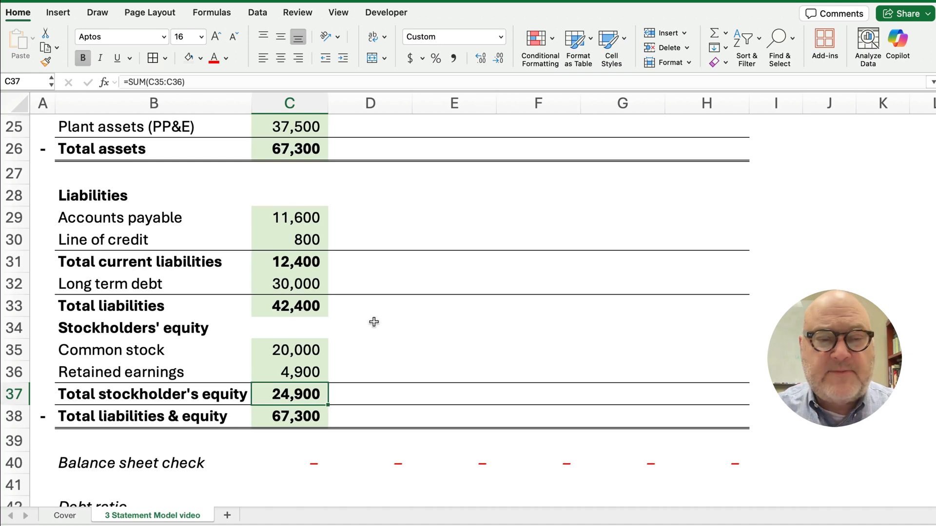
{"action": "scroll", "coordinate": [371, 322], "scroll_direction": "up", "scroll_amount": 5}
Split the sheet into two panes at row 27 using View > Split
{"action": "left_click", "coordinate": [370, 248]}
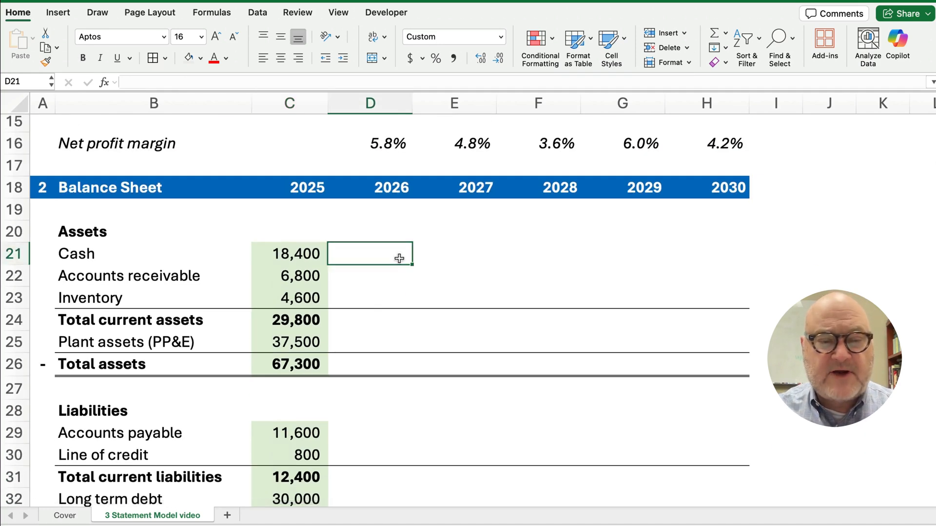
{"action": "left_click", "coordinate": [381, 276]}
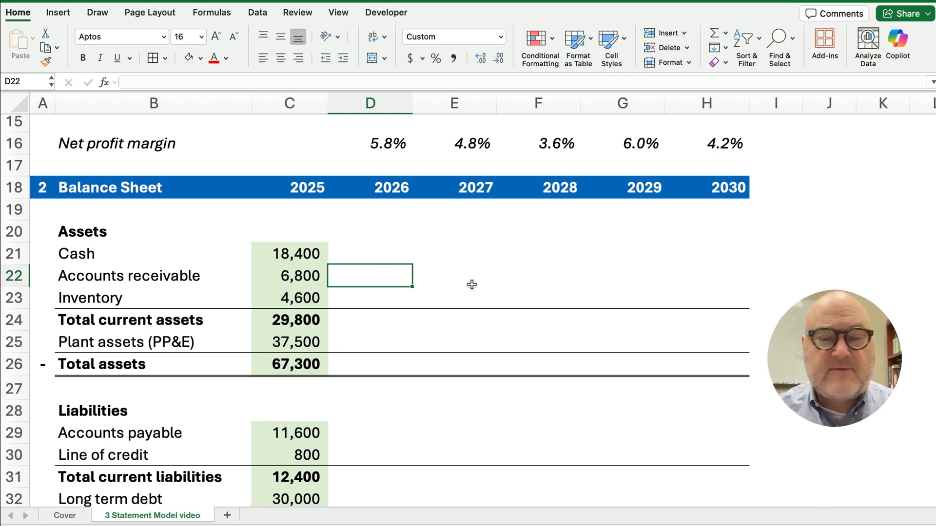
{"action": "left_click", "coordinate": [15, 390]}
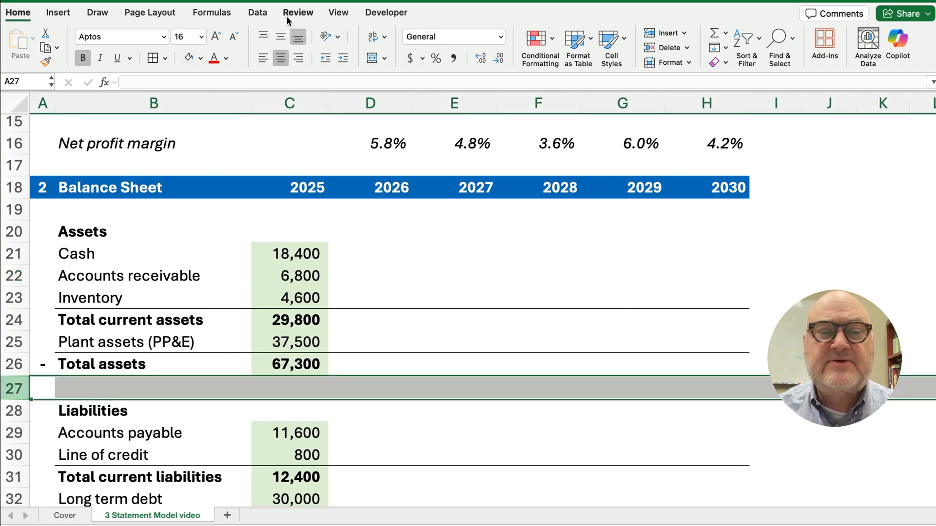
{"action": "left_click", "coordinate": [337, 13]}
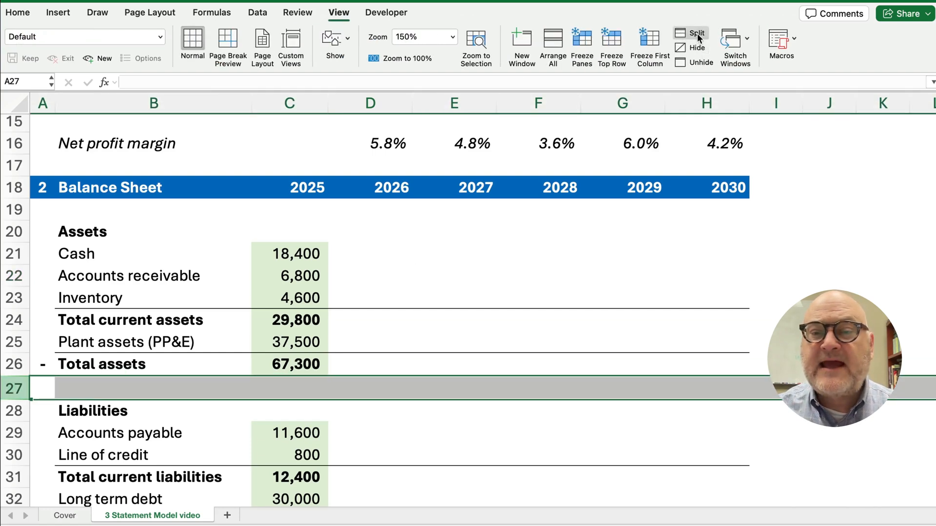
{"action": "left_click", "coordinate": [697, 33]}
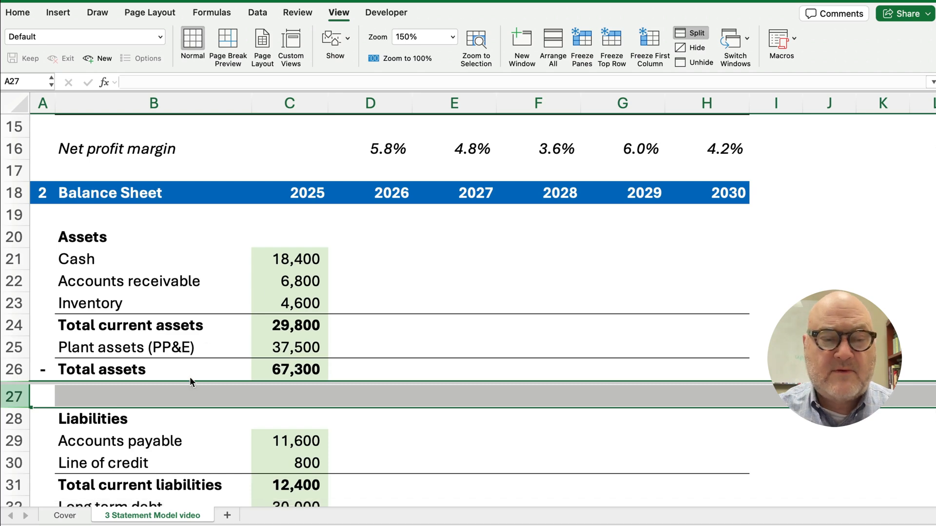
Scroll the lower pane to the assumptions: 3.0% receivables, 5.0% inventory, 10.0% payables
{"action": "left_click", "coordinate": [171, 440]}
{"action": "scroll", "coordinate": [176, 426], "scroll_direction": "down", "scroll_amount": 3}
{"action": "scroll", "coordinate": [176, 429], "scroll_direction": "down", "scroll_amount": 5}
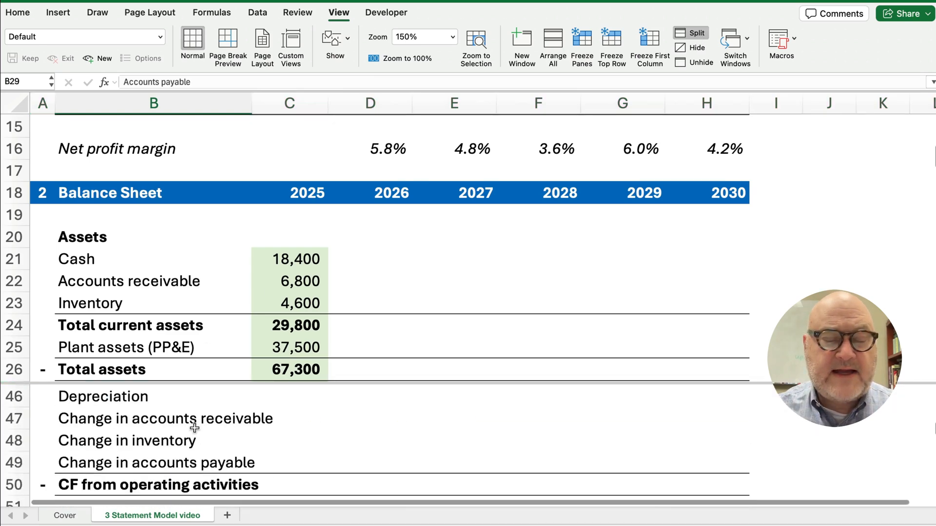
{"action": "scroll", "coordinate": [180, 443], "scroll_direction": "down", "scroll_amount": 2}
{"action": "scroll", "coordinate": [179, 445], "scroll_direction": "down", "scroll_amount": 6}
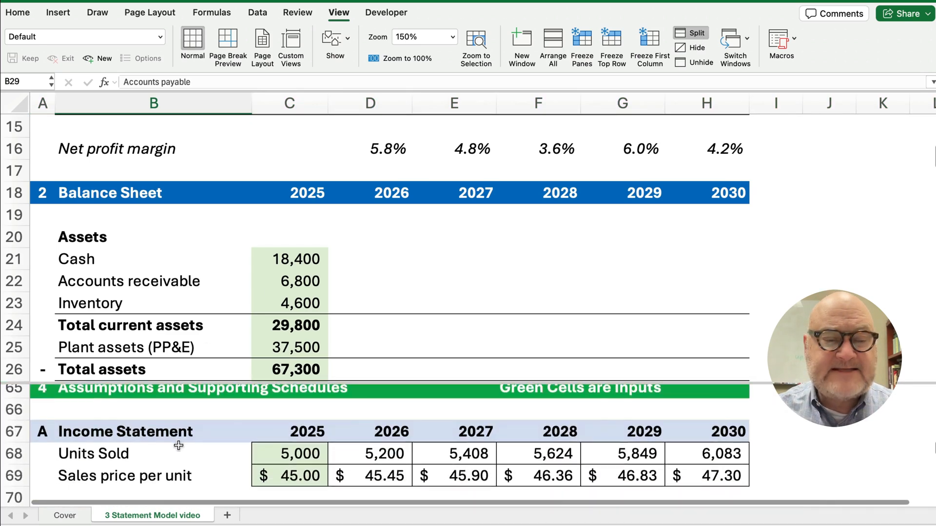
{"action": "scroll", "coordinate": [179, 445], "scroll_direction": "down", "scroll_amount": 2}
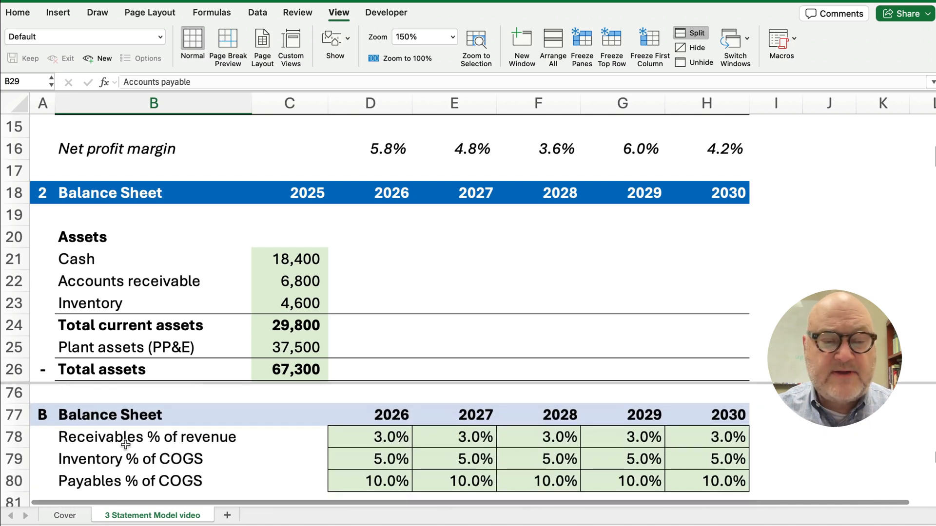
{"action": "left_click", "coordinate": [374, 442]}
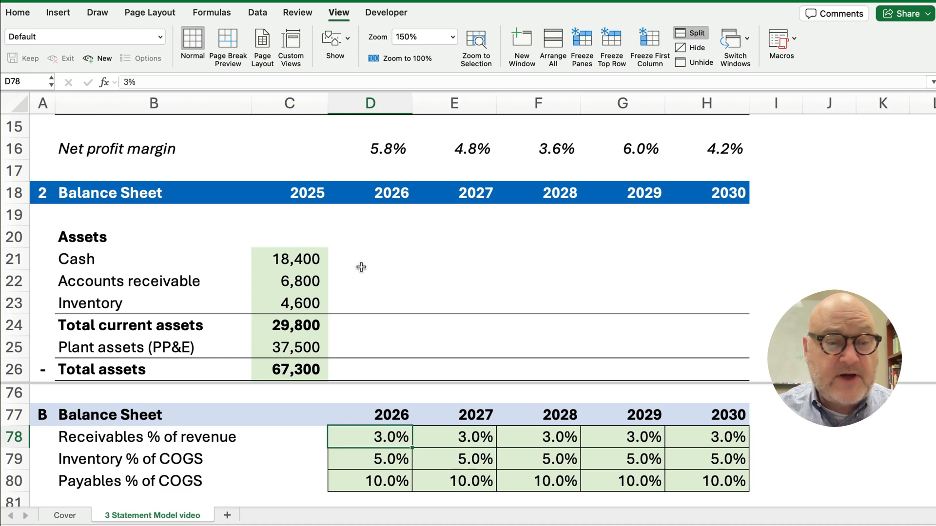
Enter =D5*D78 in D22 for accounts receivable and fill to H22, giving 7,090 to 8,631
{"action": "left_click", "coordinate": [390, 280]}
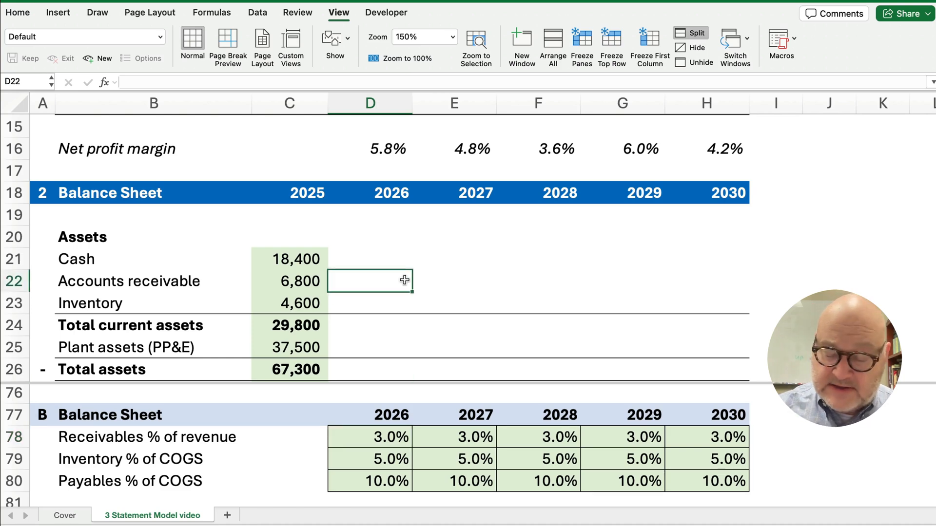
{"action": "type", "text": "="}
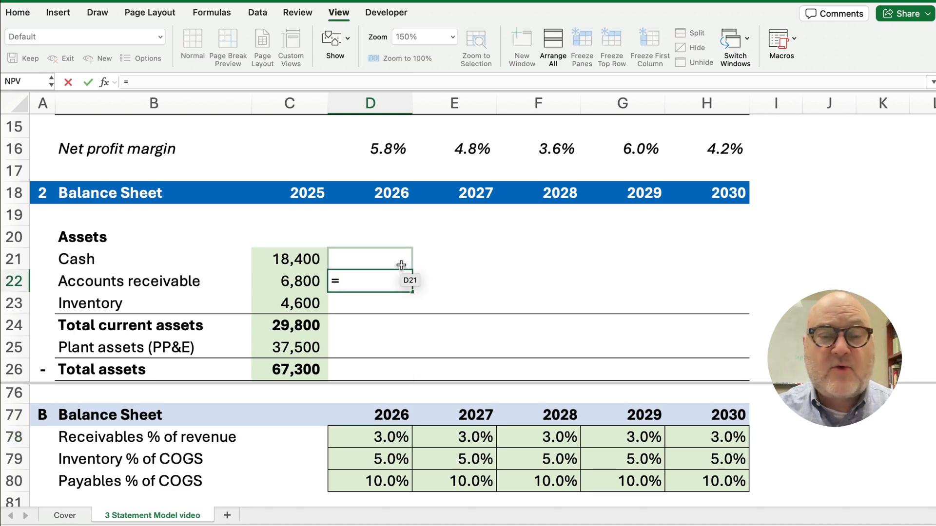
{"action": "scroll", "coordinate": [404, 280], "scroll_direction": "up", "scroll_amount": 6}
{"action": "scroll", "coordinate": [399, 240], "scroll_direction": "up", "scroll_amount": 6}
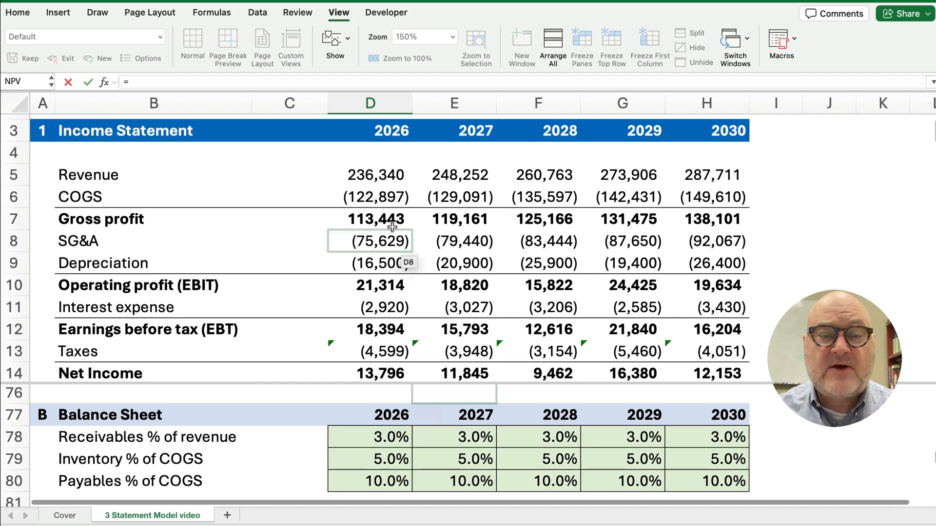
{"action": "left_click", "coordinate": [369, 174]}
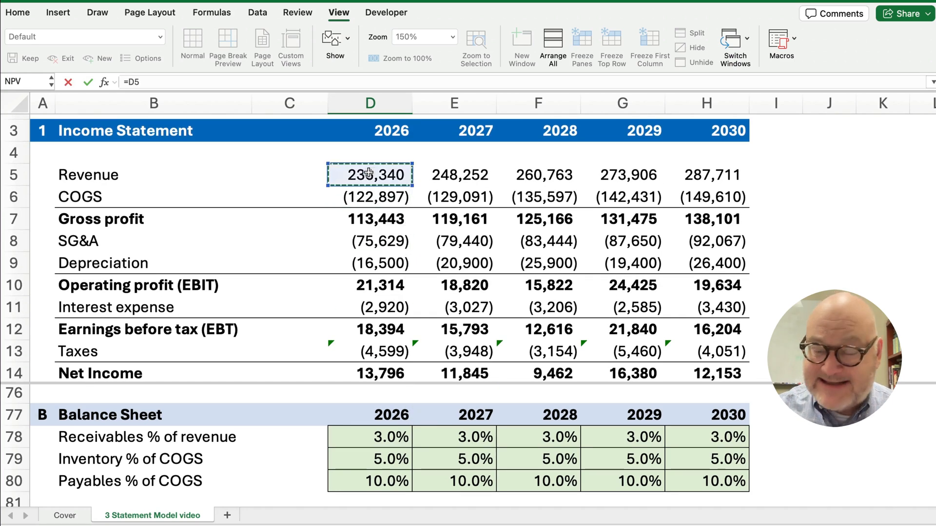
{"action": "type", "text": "*"}
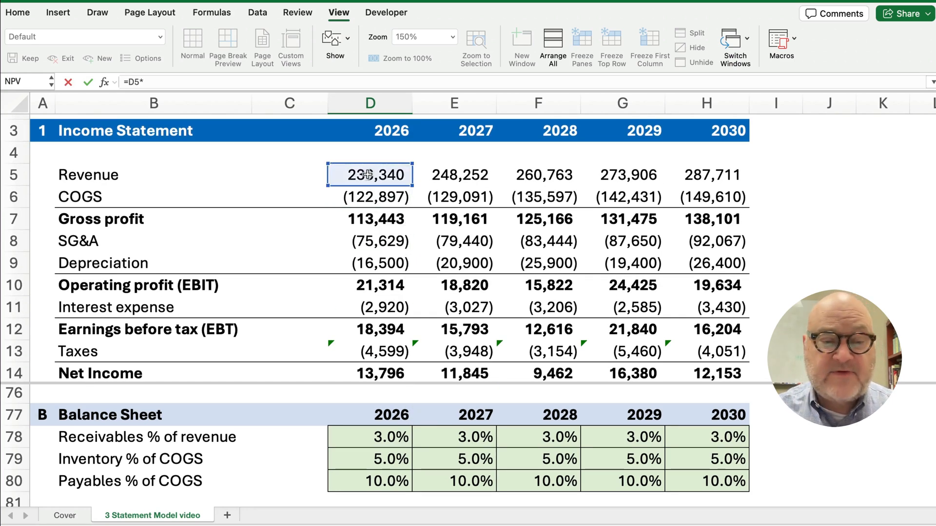
{"action": "left_click", "coordinate": [380, 438]}
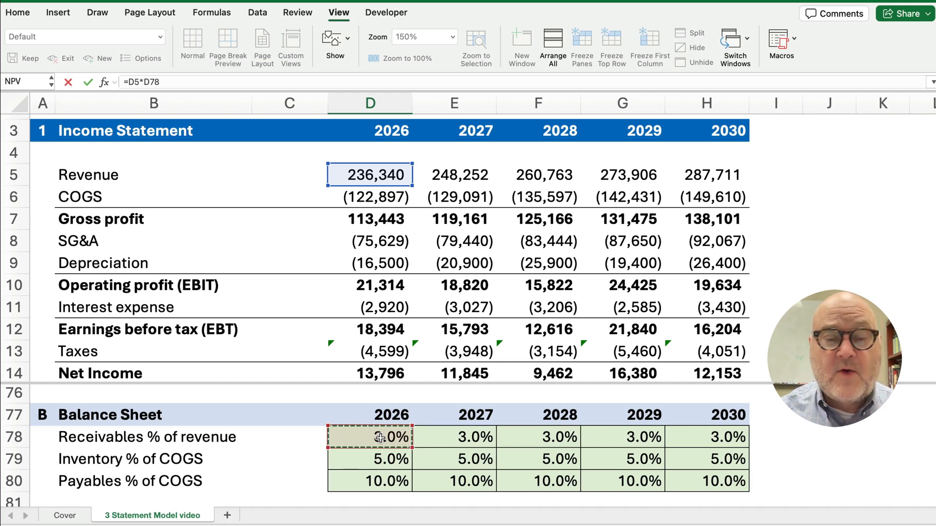
{"action": "key", "text": "Return"}
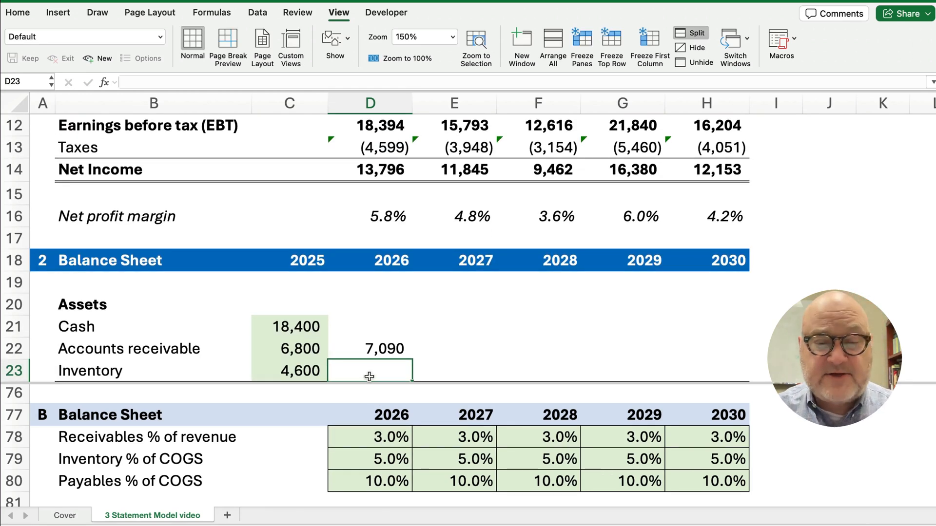
{"action": "scroll", "coordinate": [422, 349], "scroll_direction": "down", "scroll_amount": 4}
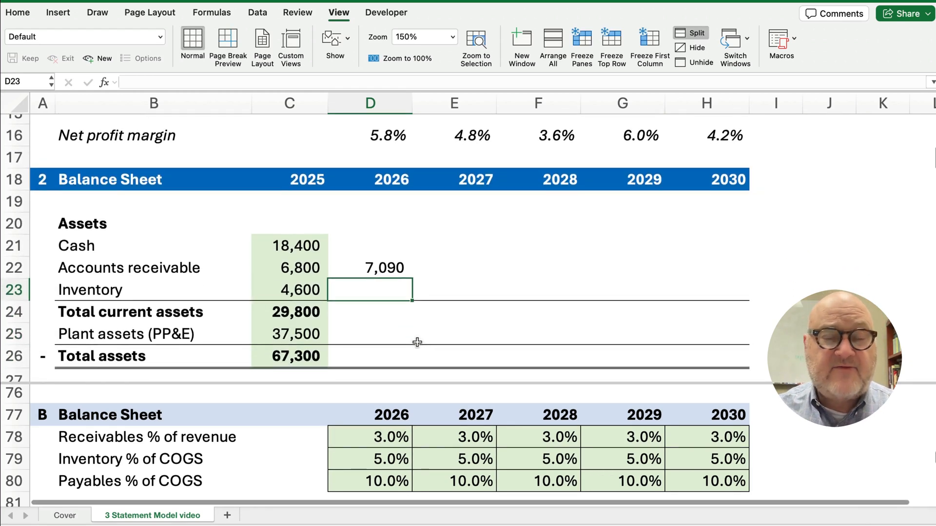
{"action": "left_click", "coordinate": [385, 266]}
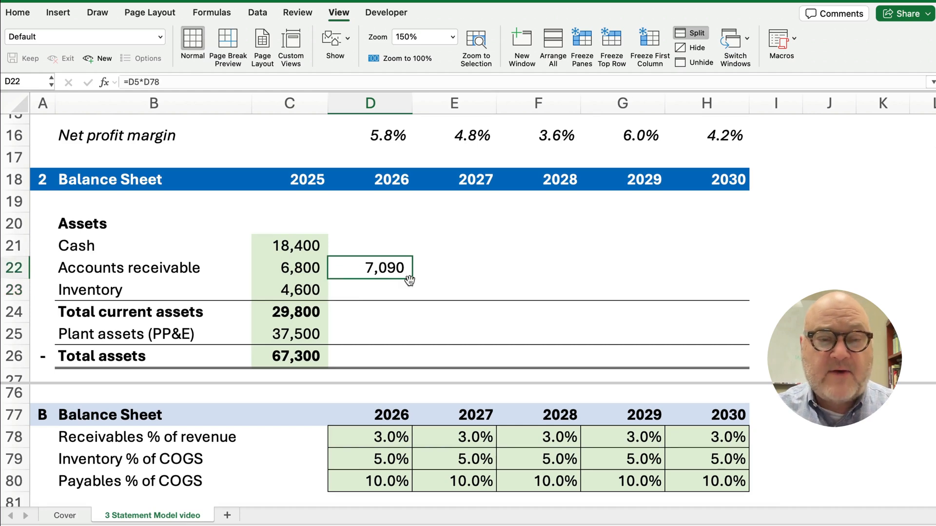
{"action": "left_click_drag", "start_coordinate": [412, 278], "coordinate": [722, 276]}
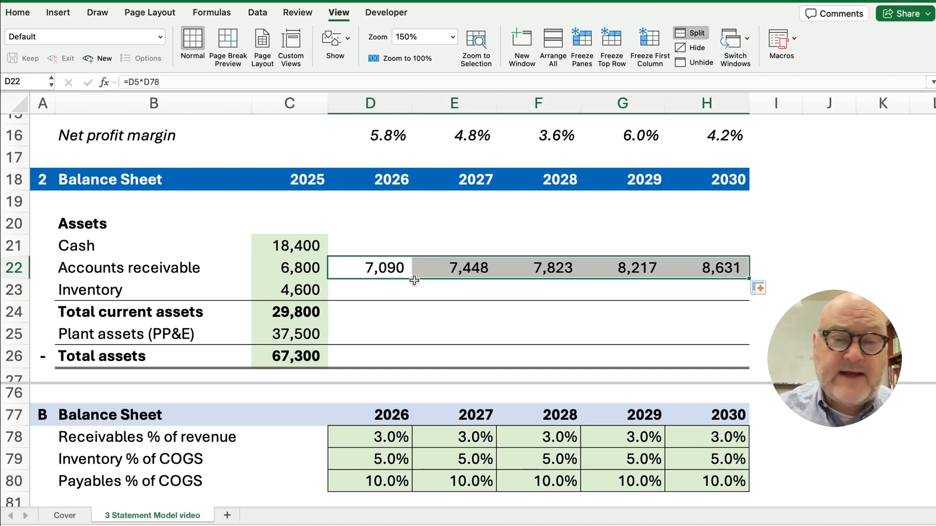
{"action": "left_click", "coordinate": [367, 290]}
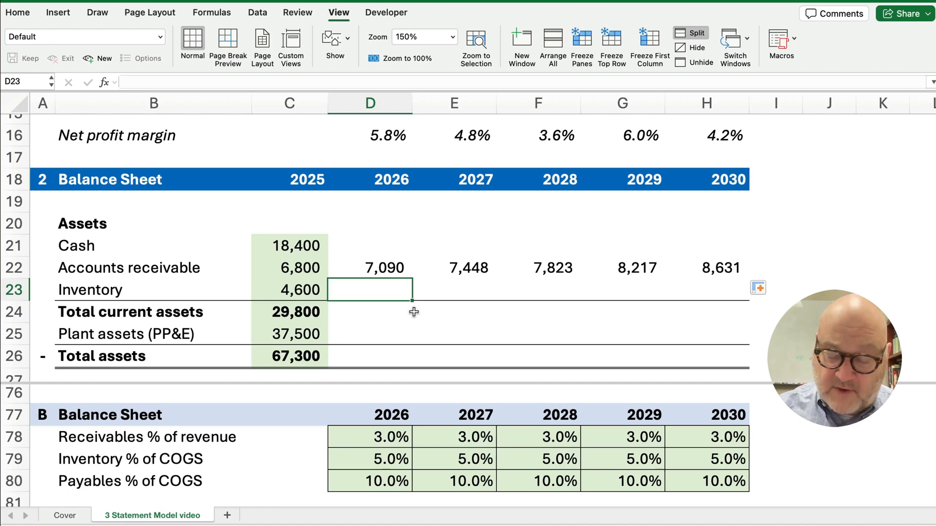
Forecast 2026 inventory in D23 as =D6*D79 (COGS times 5.0%), then reopen the formula for editing
{"action": "type", "text": "="}
{"action": "scroll", "coordinate": [415, 297], "scroll_direction": "up", "scroll_amount": 5}
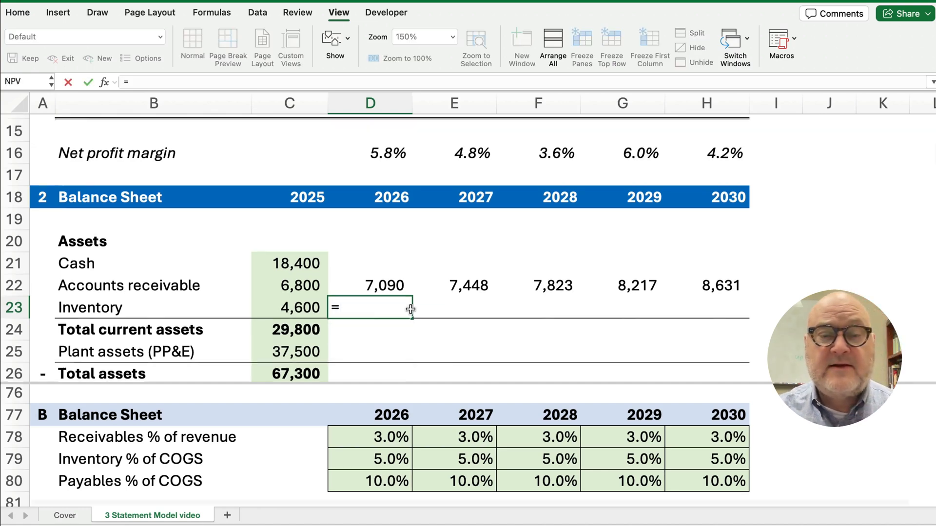
{"action": "scroll", "coordinate": [417, 283], "scroll_direction": "up", "scroll_amount": 3}
{"action": "left_click", "coordinate": [370, 189]}
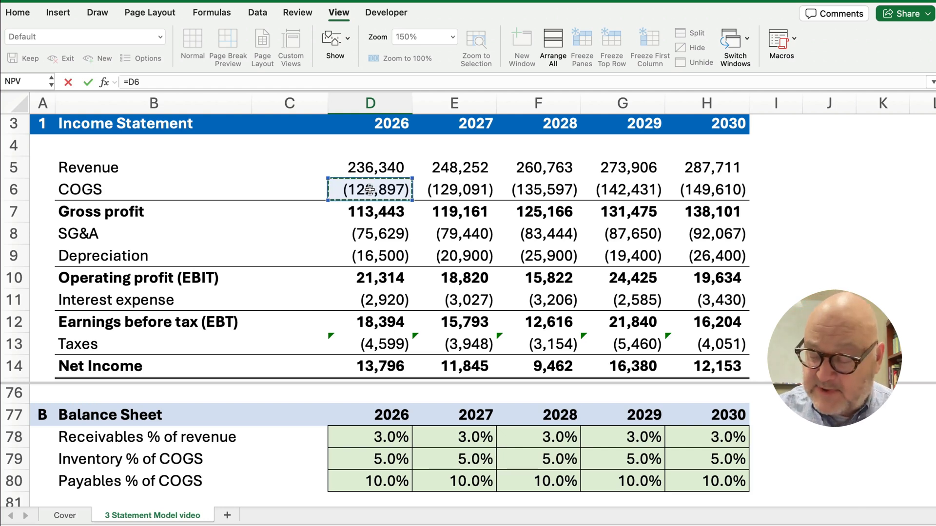
{"action": "type", "text": "*"}
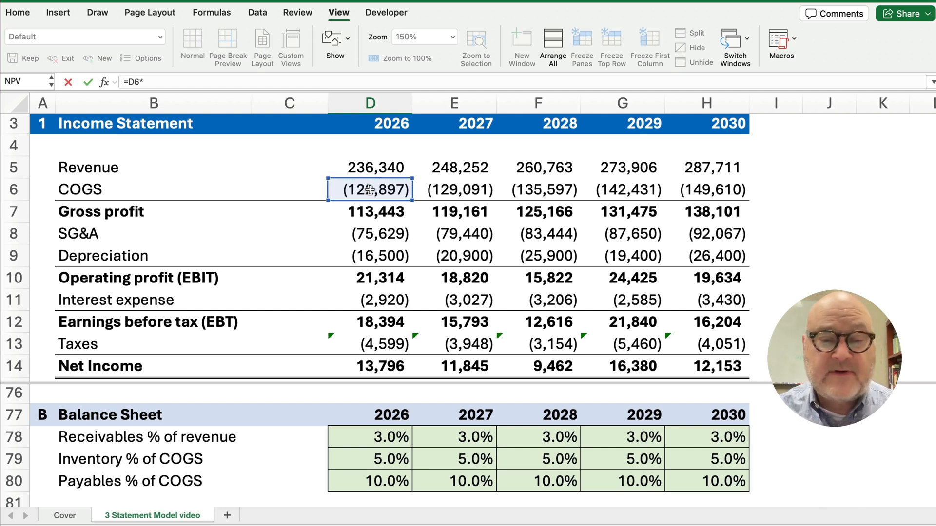
{"action": "left_click", "coordinate": [389, 461]}
{"action": "key", "text": "Return"}
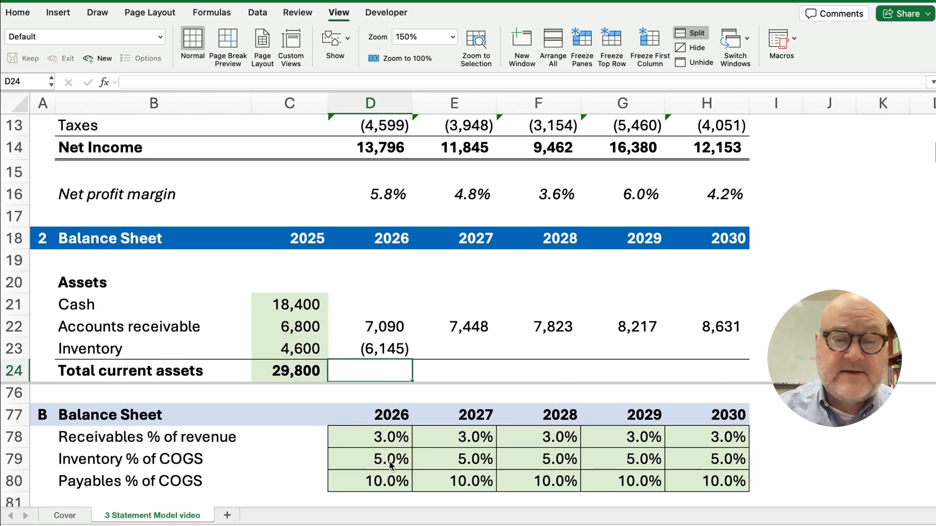
{"action": "left_click", "coordinate": [385, 350]}
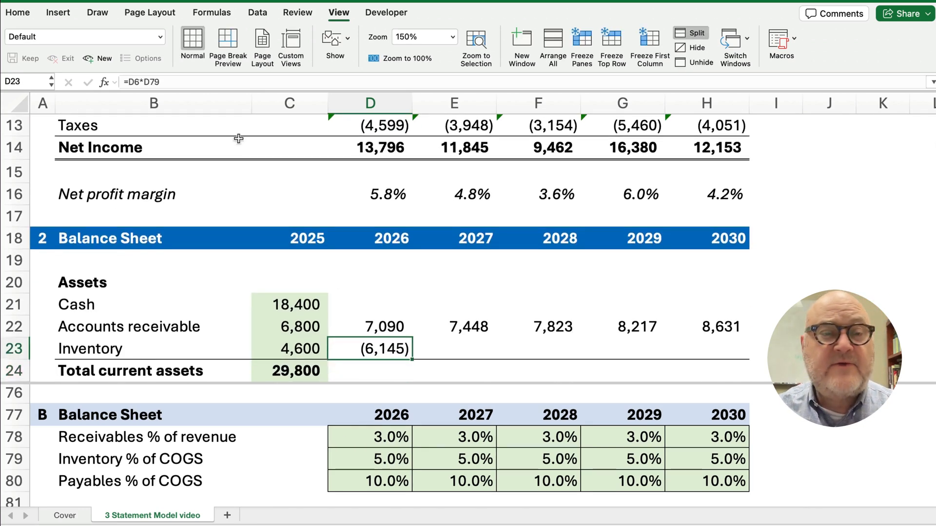
{"action": "left_click", "coordinate": [129, 83]}
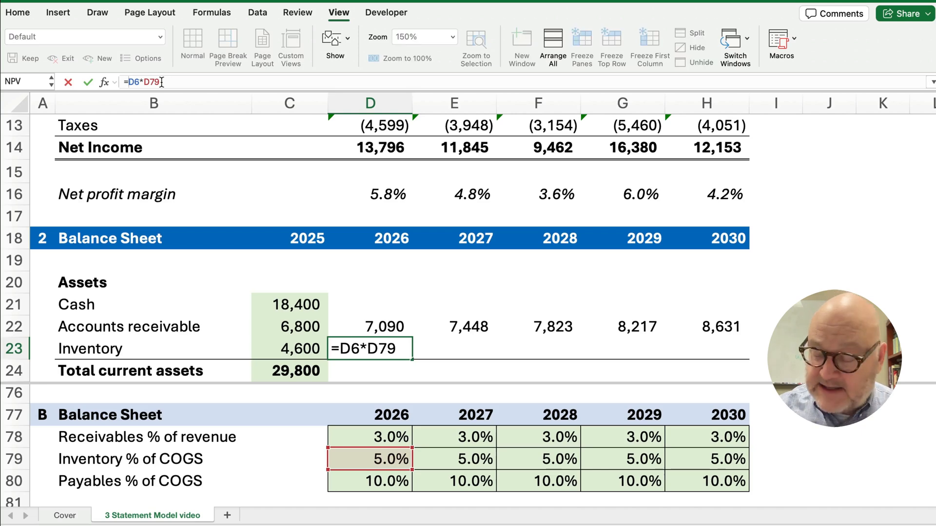
Negate the inventory formula to show 6,145 and AutoSum 2026 total current assets in D24
{"action": "type", "text": "-"}
{"action": "key", "text": "Return"}
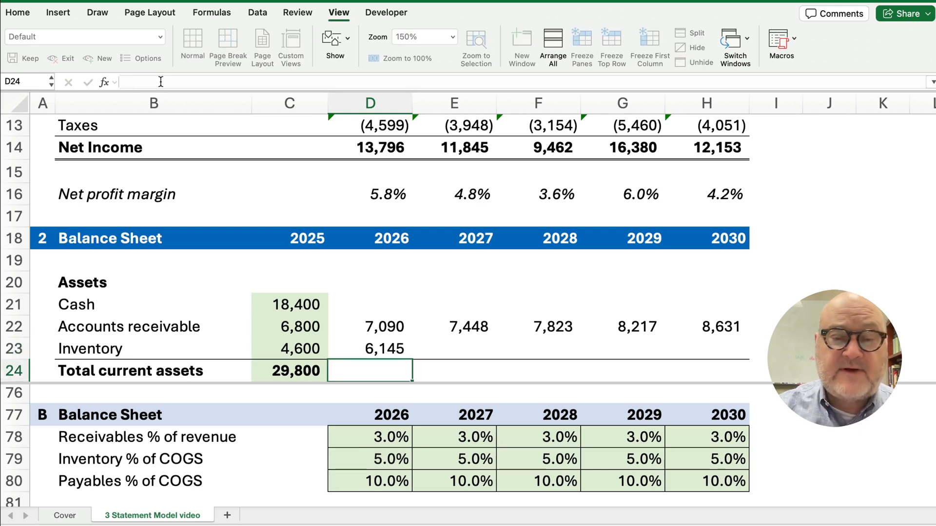
{"action": "scroll", "coordinate": [281, 252], "scroll_direction": "down", "scroll_amount": 3}
{"action": "scroll", "coordinate": [282, 252], "scroll_direction": "down", "scroll_amount": 1}
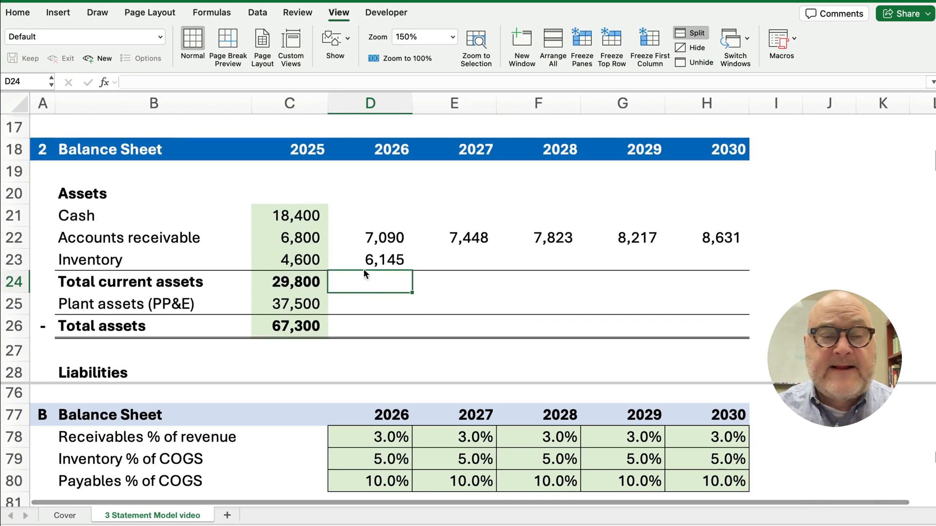
{"action": "left_click", "coordinate": [381, 287]}
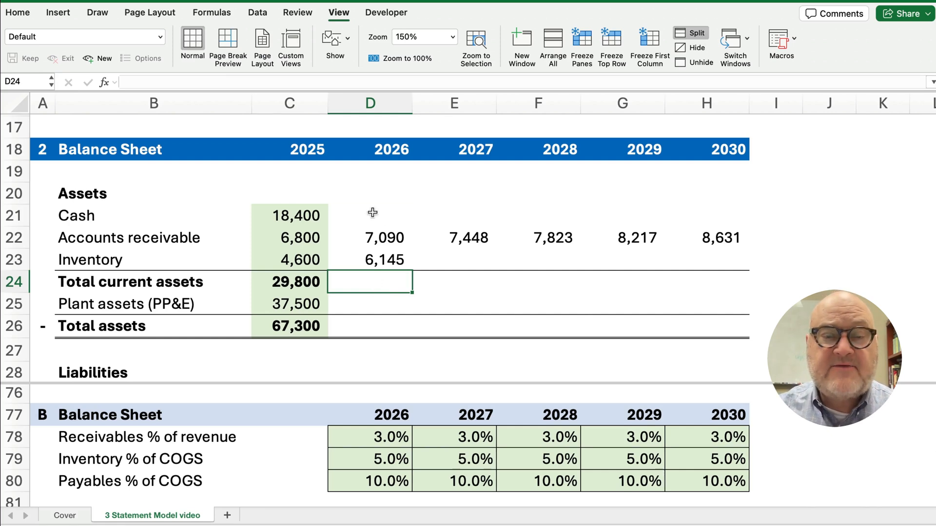
{"action": "left_click_drag", "start_coordinate": [371, 213], "coordinate": [379, 276]}
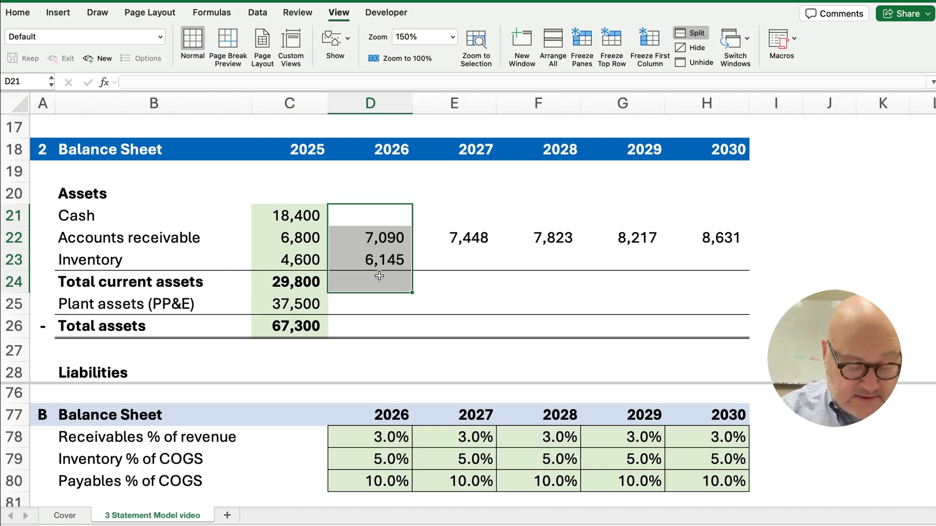
{"action": "key", "text": "super+shift+t"}
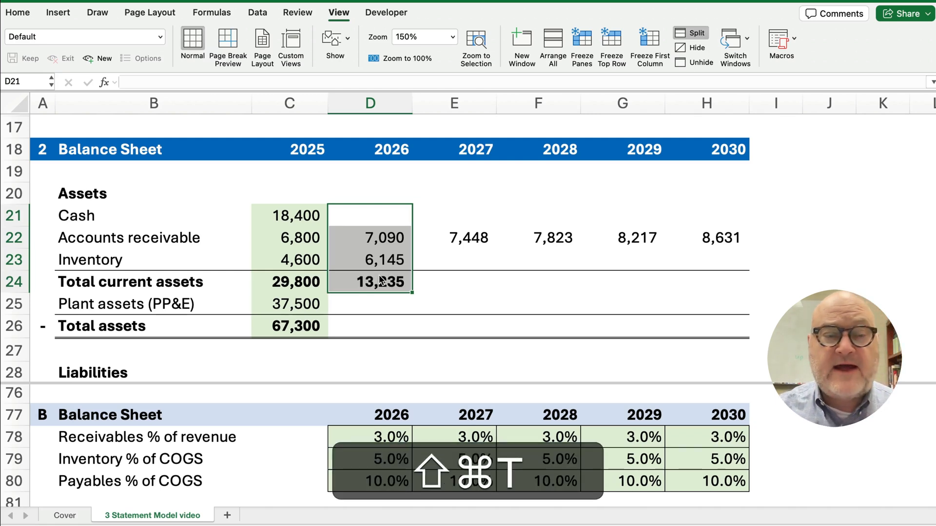
{"action": "left_click", "coordinate": [367, 209]}
{"action": "left_click", "coordinate": [378, 283]}
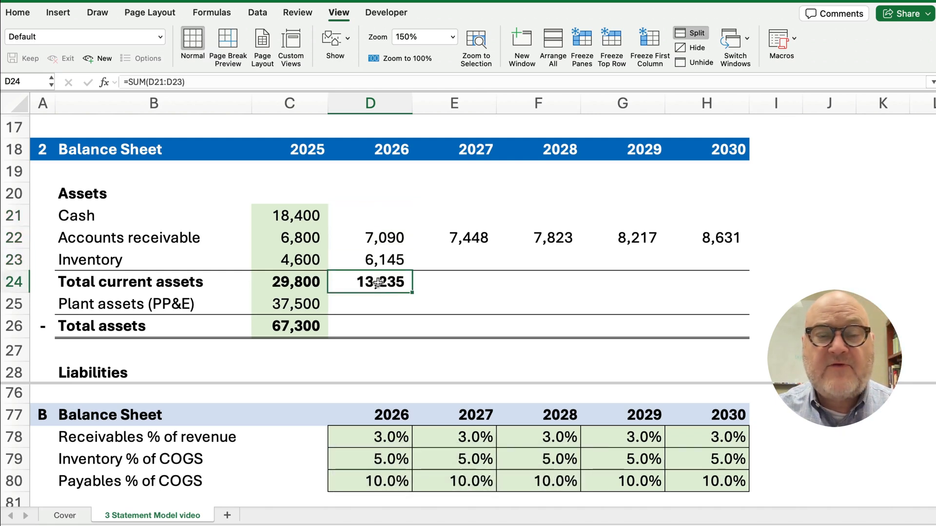
Fill inventory and total current assets to 2030 (7,480; 16,112) and confirm H24 sums H21:H23
{"action": "left_click", "coordinate": [388, 267]}
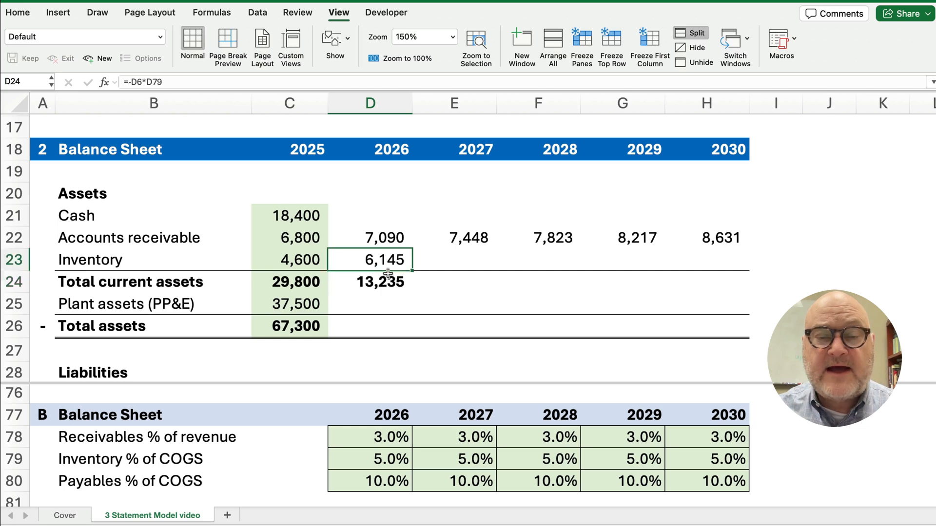
{"action": "mouse_move", "coordinate": [387, 273]}
{"action": "left_mouse_down"}
{"action": "mouse_move", "coordinate": [408, 292]}
{"action": "mouse_move", "coordinate": [726, 290]}
{"action": "left_mouse_up"}
{"action": "left_click", "coordinate": [726, 287]}
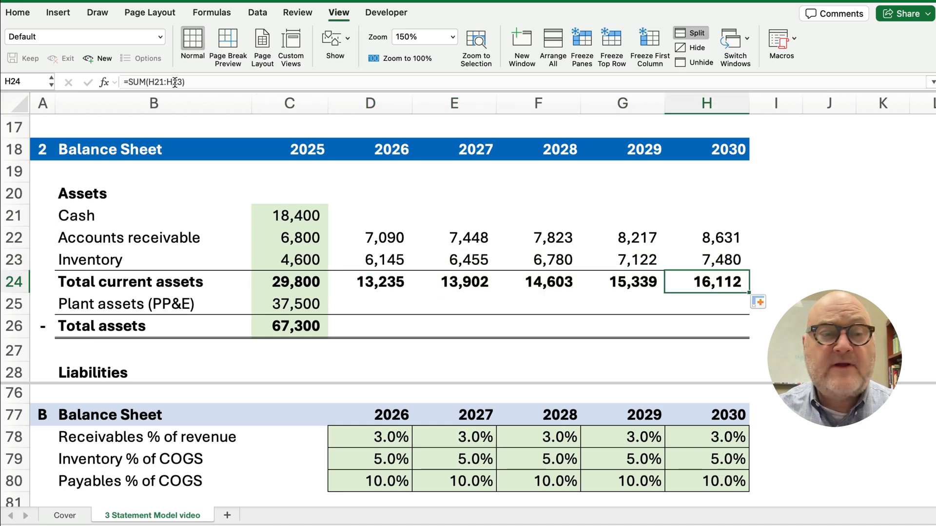
{"action": "left_click", "coordinate": [156, 81]}
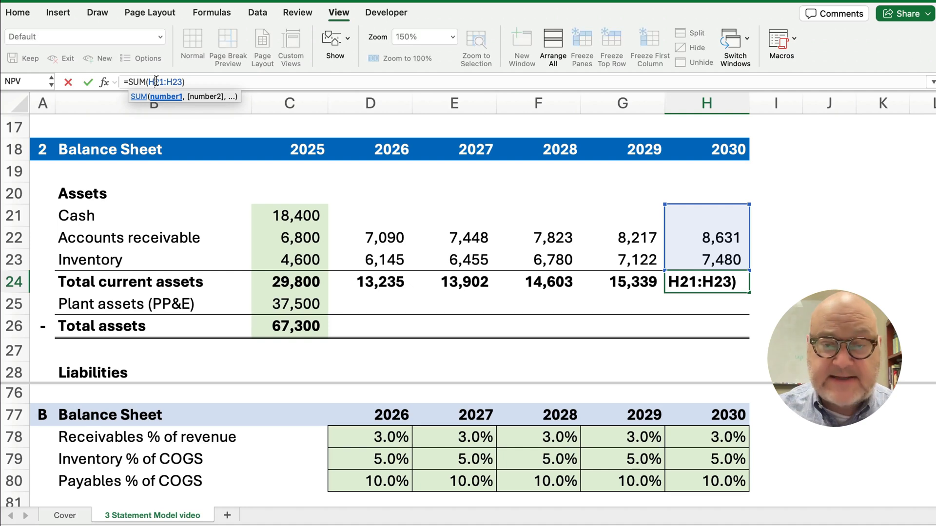
{"action": "key", "text": "Escape"}
{"action": "left_click", "coordinate": [352, 300]}
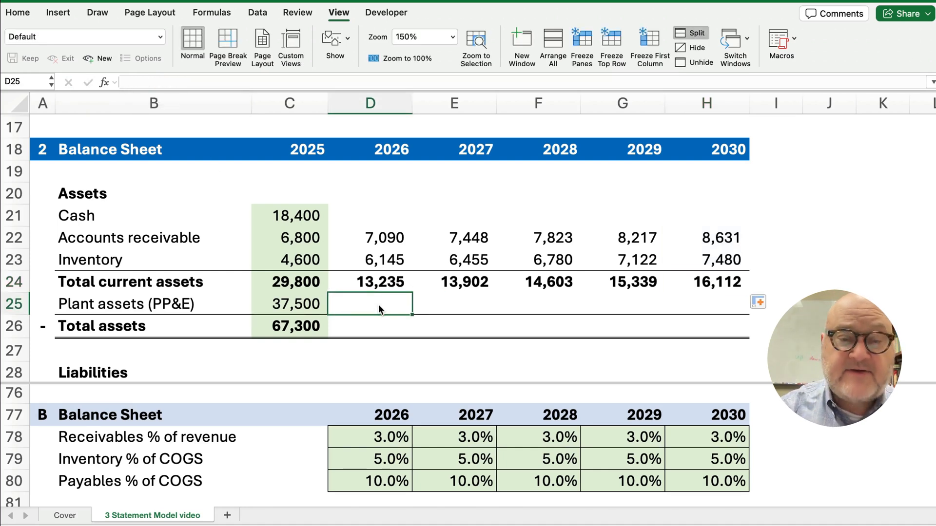
Abandon the unfinished plant assets formula in D25
{"action": "type", "text": "="}
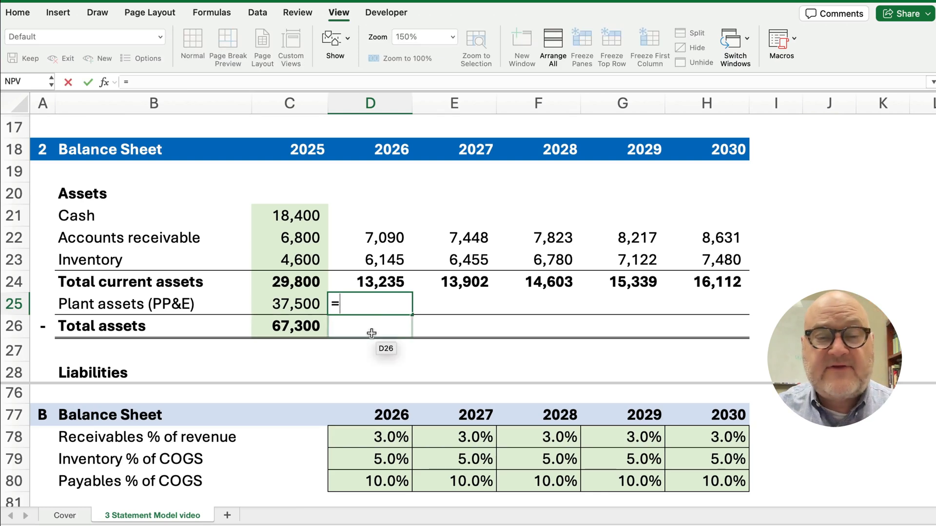
{"action": "scroll", "coordinate": [372, 334], "scroll_direction": "down", "scroll_amount": 1}
{"action": "scroll", "coordinate": [366, 432], "scroll_direction": "down", "scroll_amount": 3}
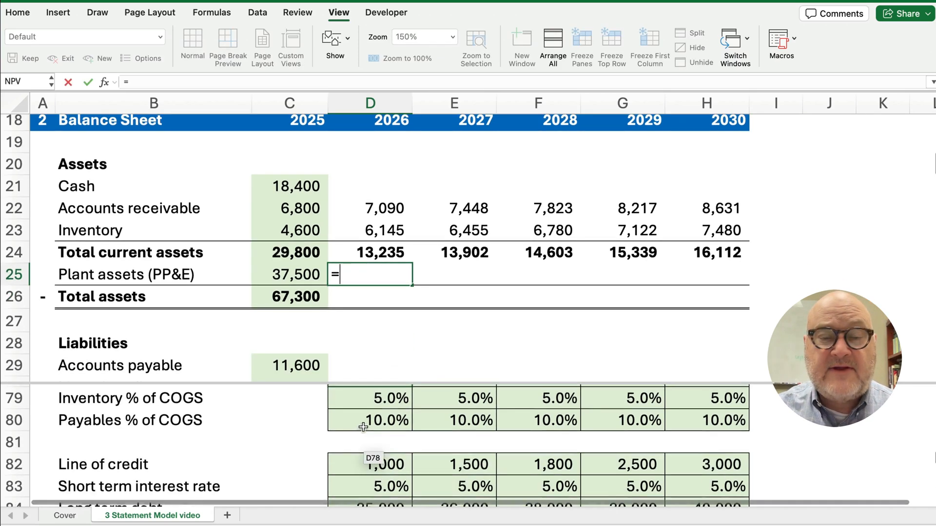
{"action": "scroll", "coordinate": [363, 428], "scroll_direction": "down", "scroll_amount": 9}
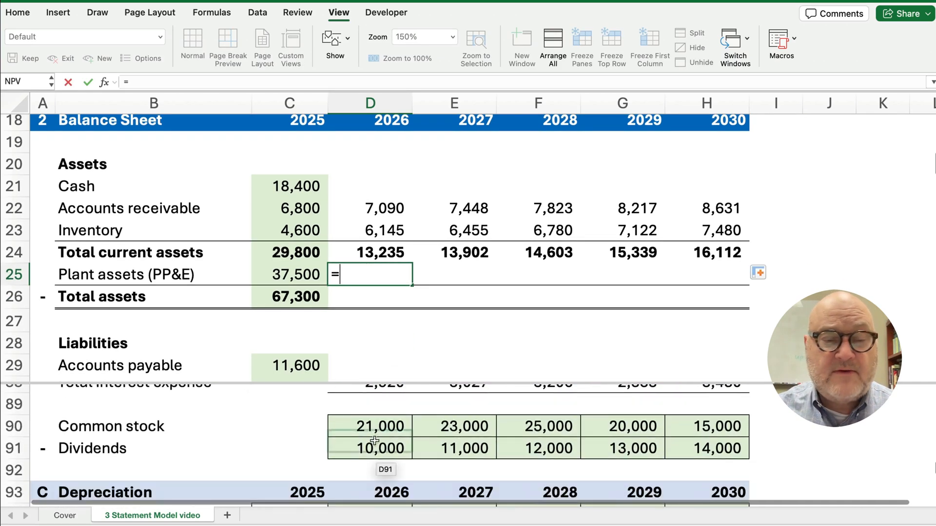
{"action": "scroll", "coordinate": [375, 446], "scroll_direction": "down", "scroll_amount": 4}
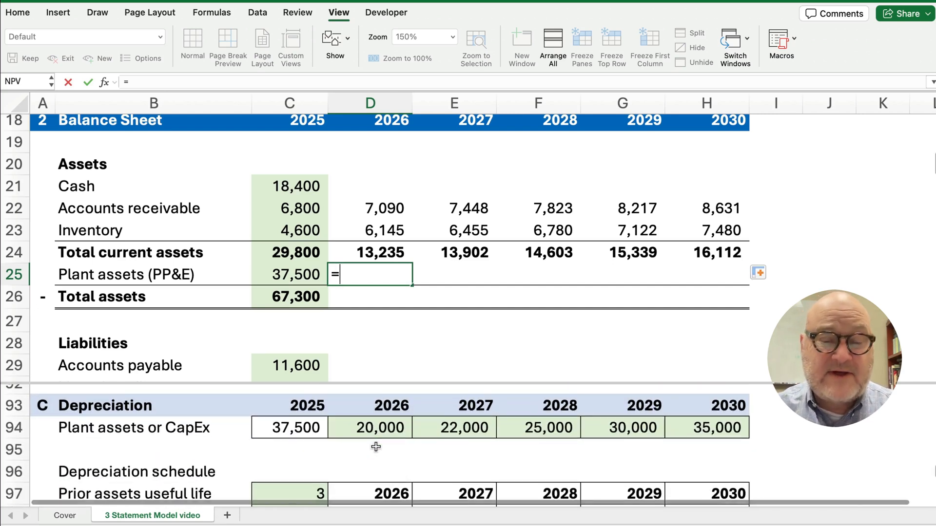
{"action": "key", "text": "Escape"}
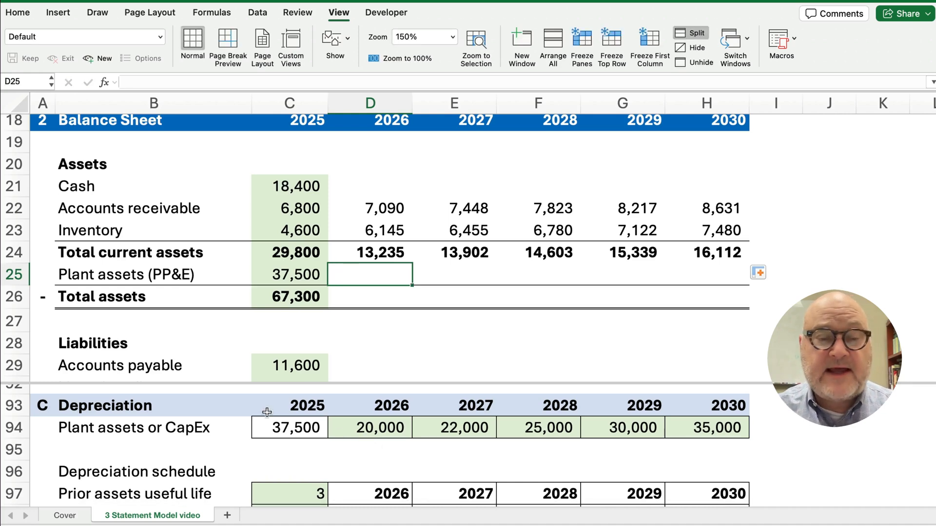
Remove the split panes and scroll down to the Ending plant assets rows
{"action": "left_click", "coordinate": [690, 36]}
{"action": "scroll", "coordinate": [228, 400], "scroll_direction": "down", "scroll_amount": 10}
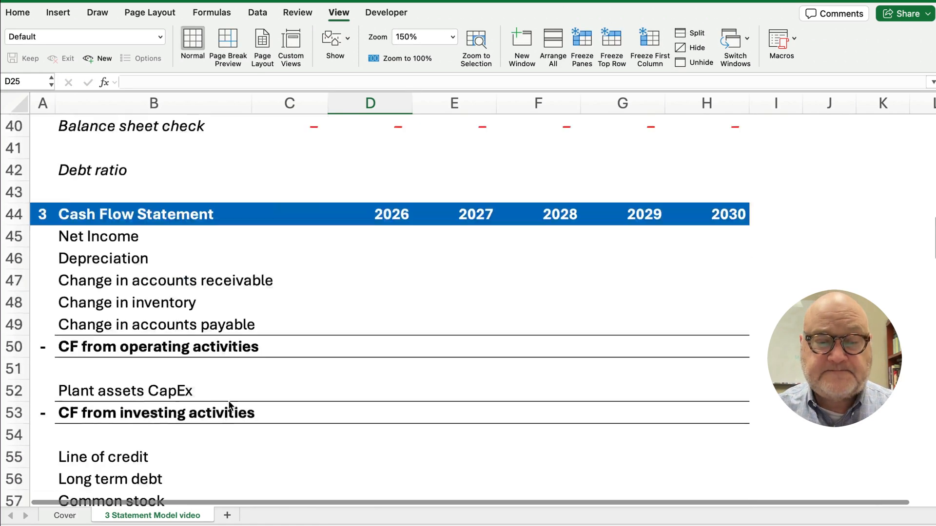
{"action": "scroll", "coordinate": [229, 405], "scroll_direction": "down", "scroll_amount": 7}
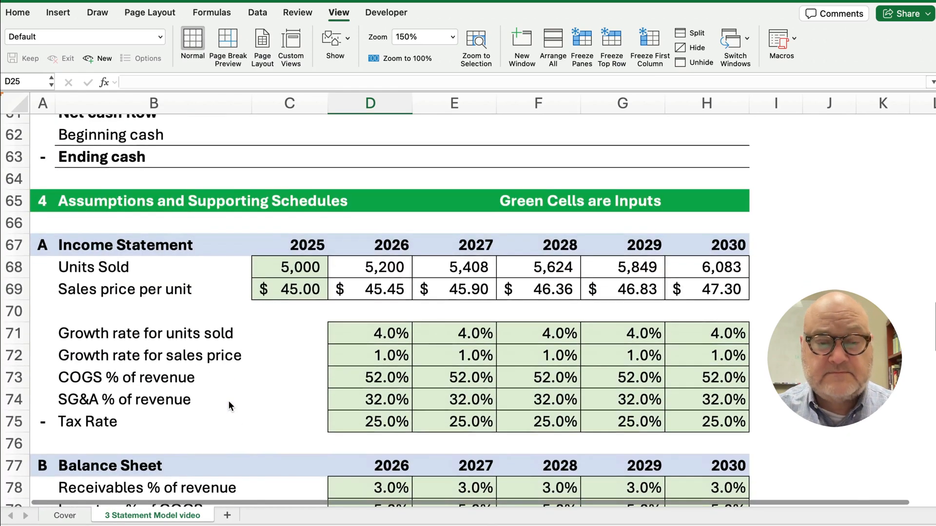
{"action": "scroll", "coordinate": [229, 405], "scroll_direction": "down", "scroll_amount": 9}
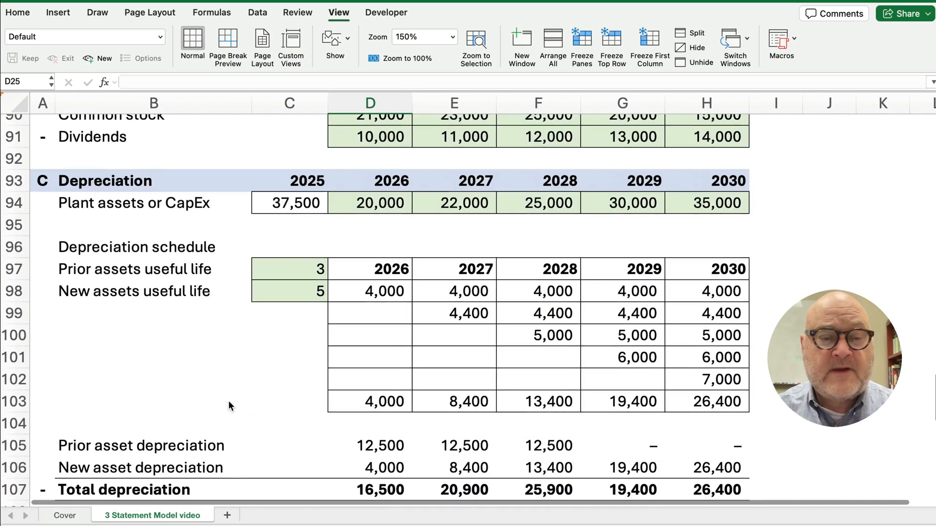
{"action": "scroll", "coordinate": [229, 405], "scroll_direction": "down", "scroll_amount": 3}
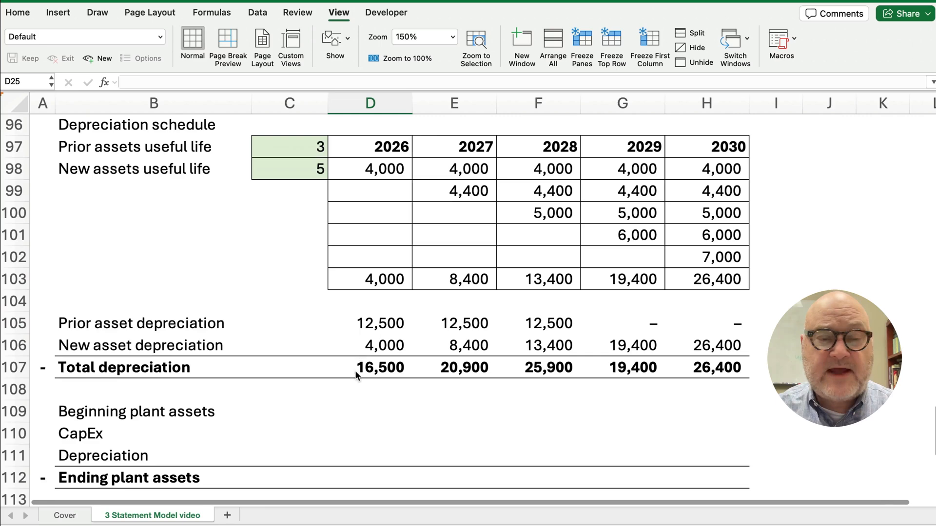
{"action": "scroll", "coordinate": [337, 408], "scroll_direction": "down", "scroll_amount": 1}
{"action": "scroll", "coordinate": [293, 443], "scroll_direction": "down", "scroll_amount": 2}
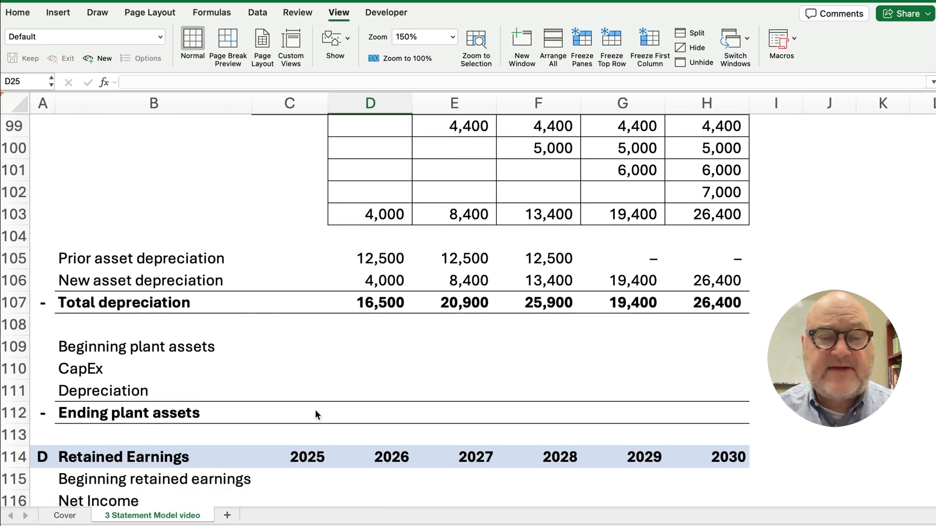
Link the 2025 ending plant assets to the 37,500 plant assets balance
{"action": "left_click", "coordinate": [288, 412]}
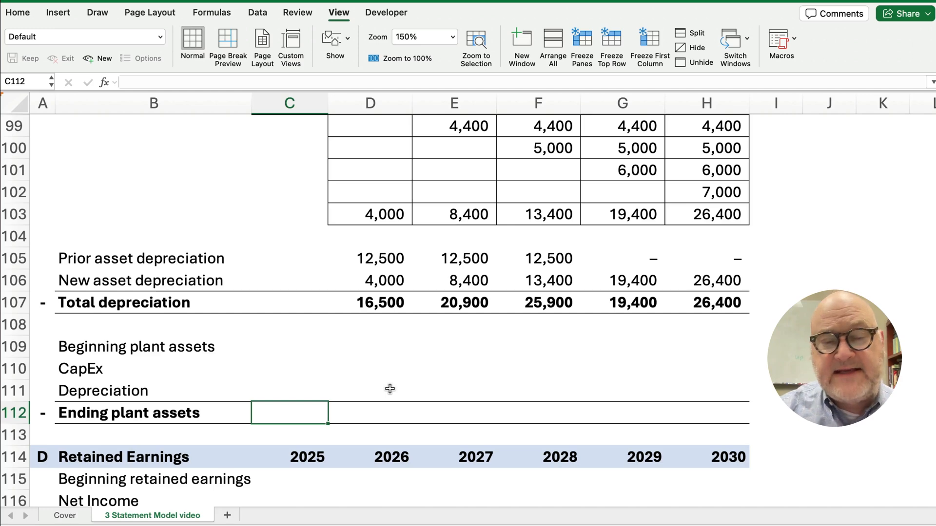
{"action": "type", "text": "="}
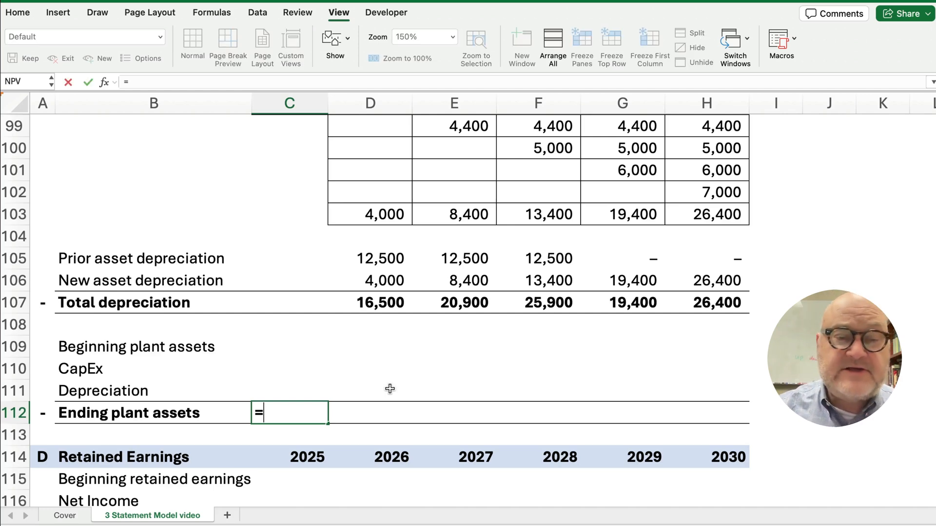
{"action": "scroll", "coordinate": [328, 341], "scroll_direction": "up", "scroll_amount": 3}
{"action": "scroll", "coordinate": [299, 271], "scroll_direction": "up", "scroll_amount": 1}
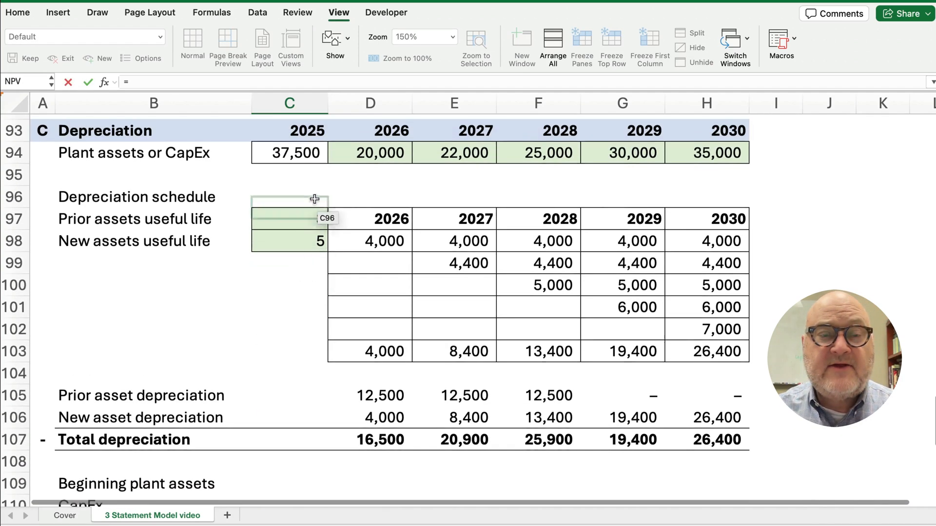
{"action": "left_click", "coordinate": [300, 156]}
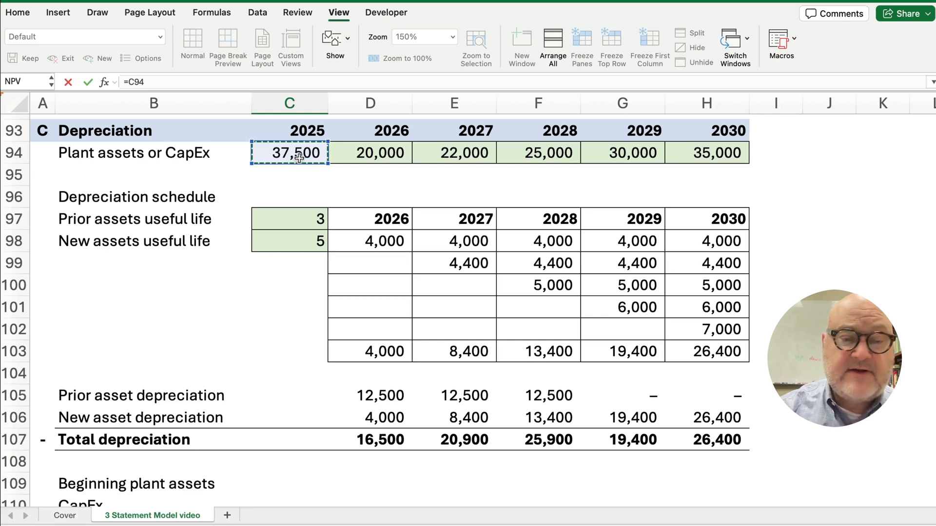
{"action": "key", "text": "Return"}
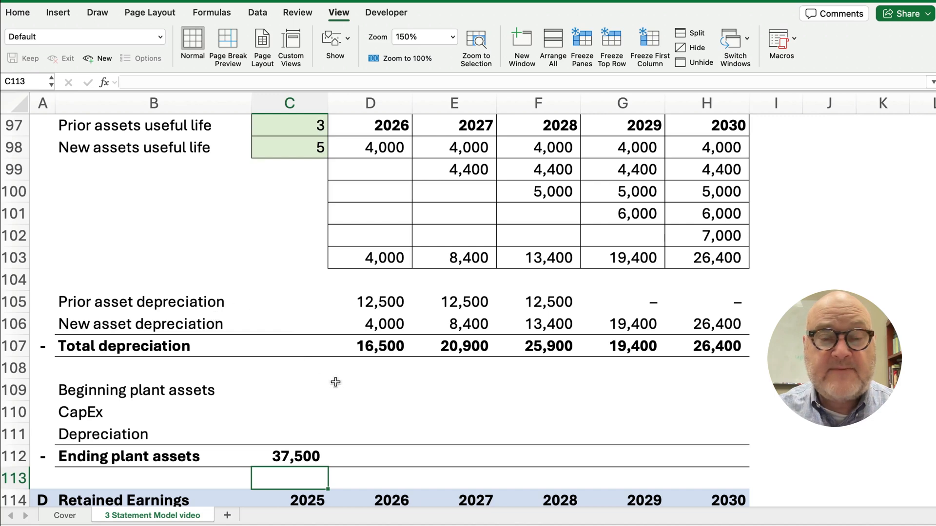
Link the 2026 roll-forward: beginning balance from 2025, CapEx 20,000, and negative depreciation
{"action": "left_click", "coordinate": [380, 391]}
{"action": "type", "text": "="}
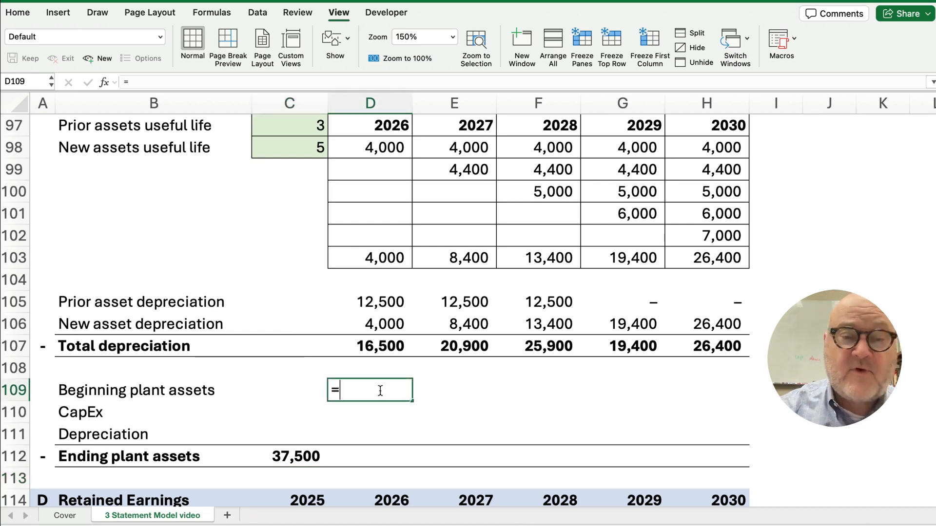
{"action": "left_click", "coordinate": [307, 455]}
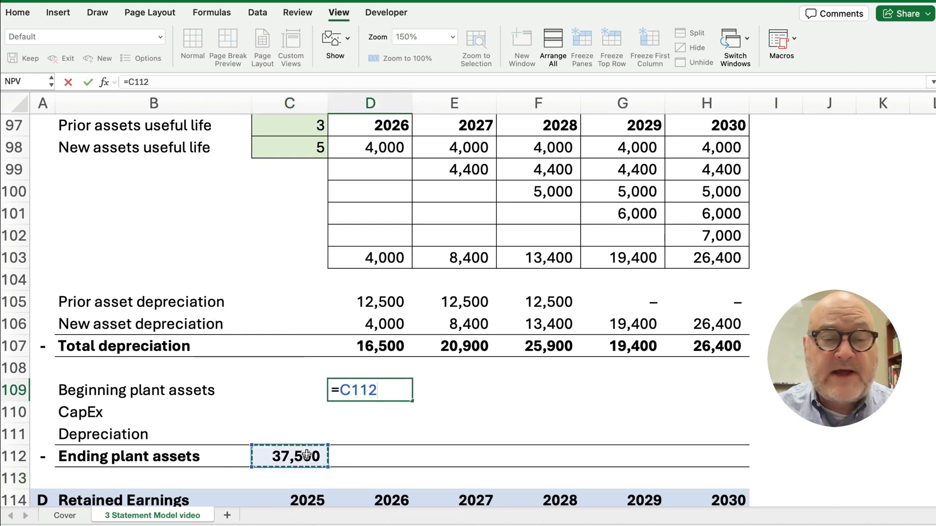
{"action": "key", "text": "Return"}
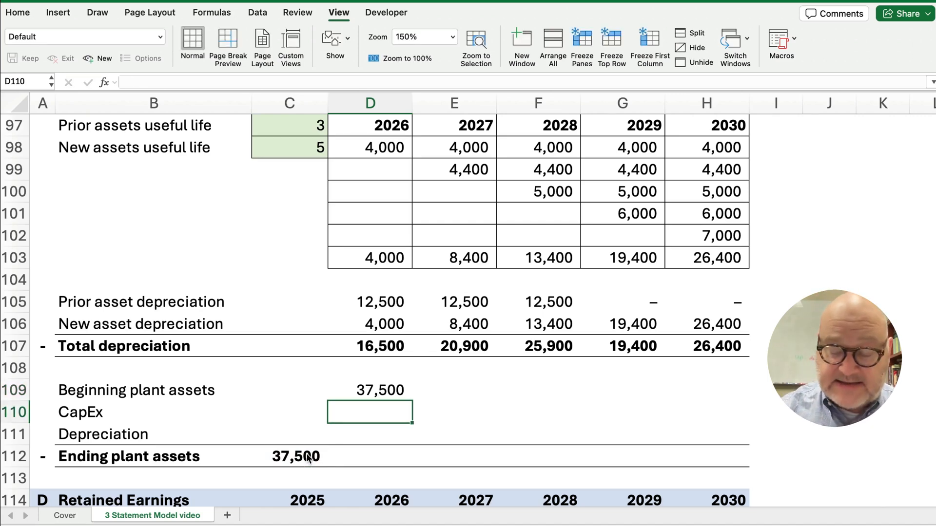
{"action": "type", "text": "="}
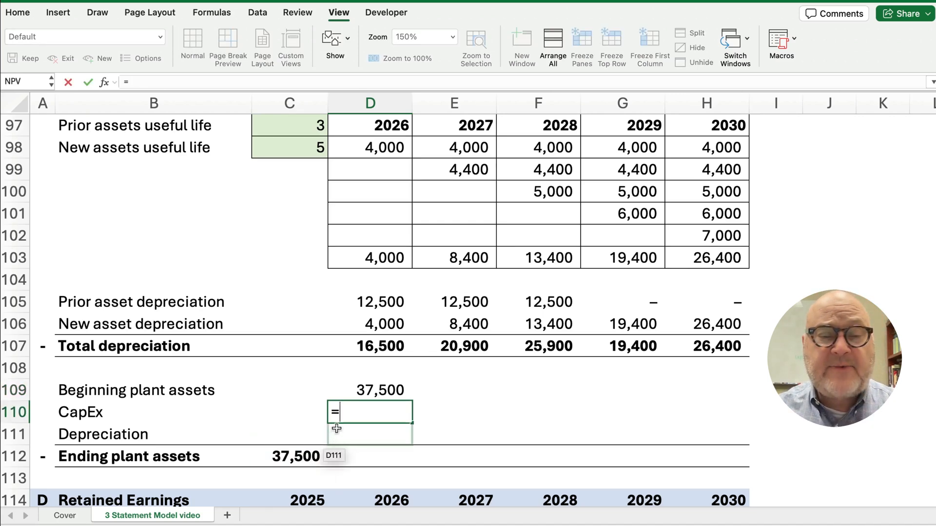
{"action": "scroll", "coordinate": [363, 320], "scroll_direction": "up", "scroll_amount": 3}
{"action": "scroll", "coordinate": [363, 320], "scroll_direction": "up", "scroll_amount": 3}
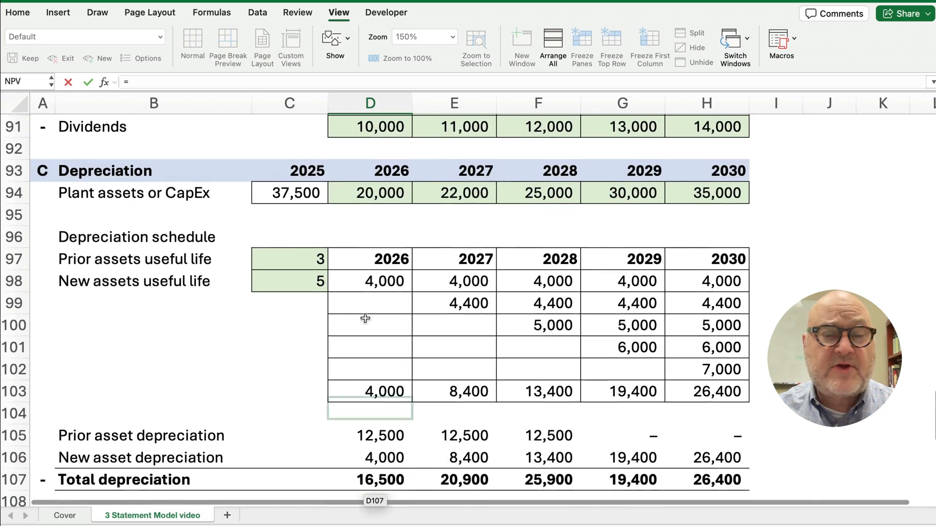
{"action": "left_click", "coordinate": [376, 197]}
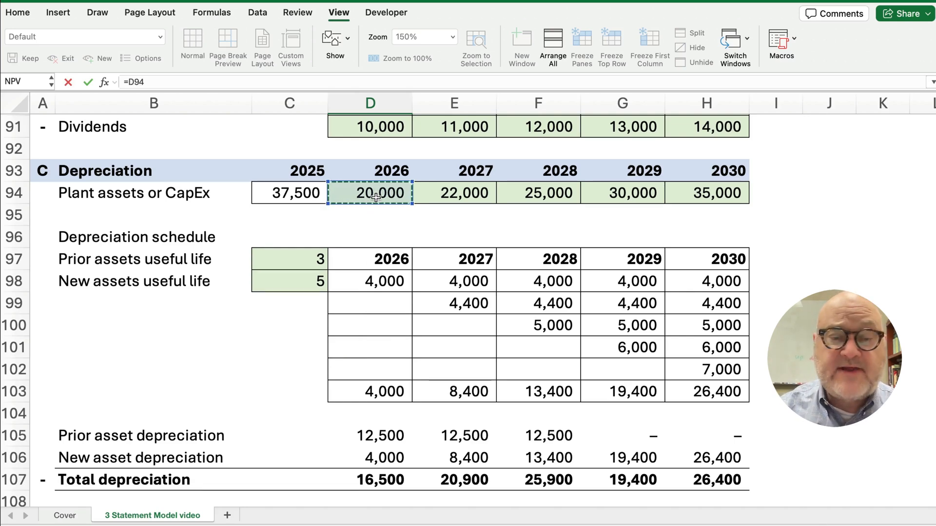
{"action": "key", "text": "Return"}
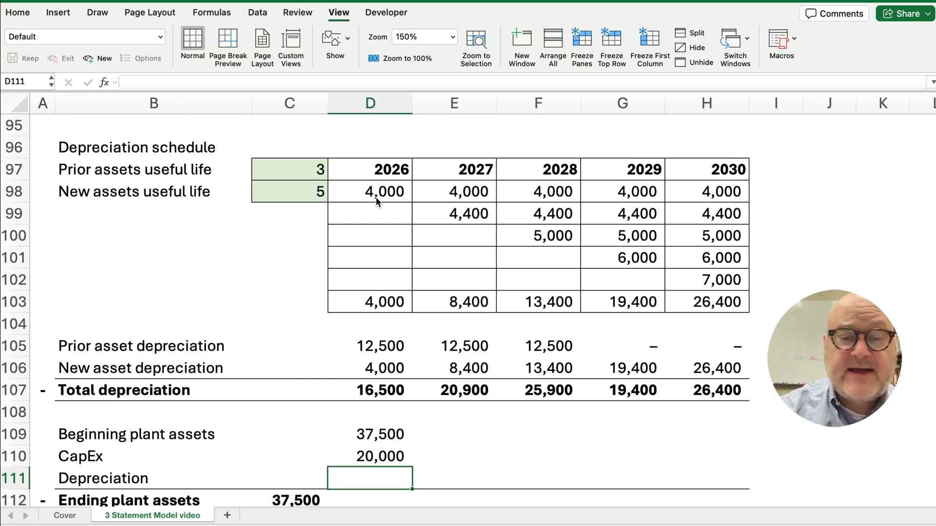
{"action": "type", "text": "=-"}
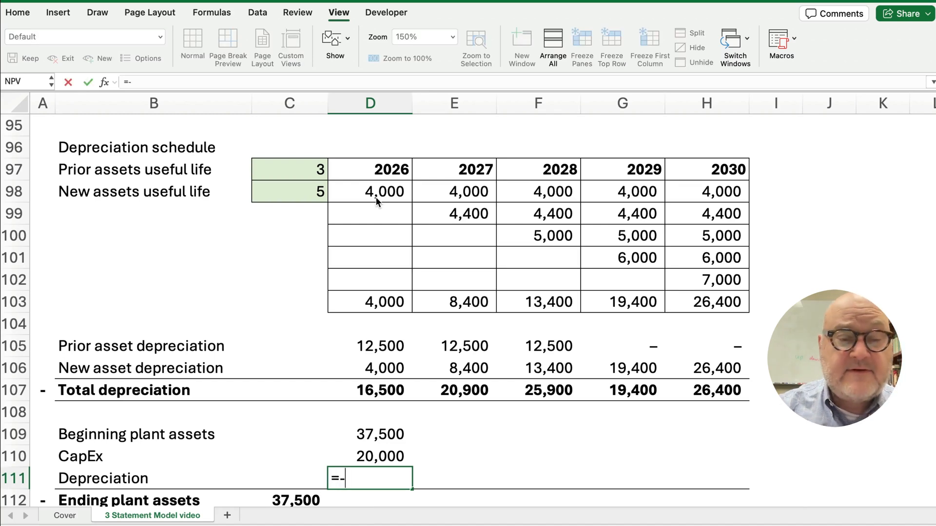
{"action": "left_click", "coordinate": [374, 396]}
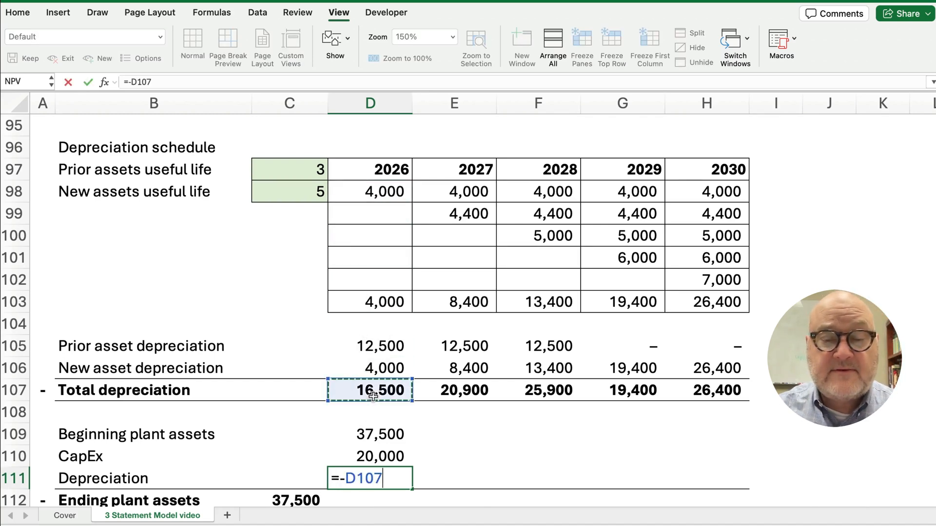
{"action": "key", "text": "Return"}
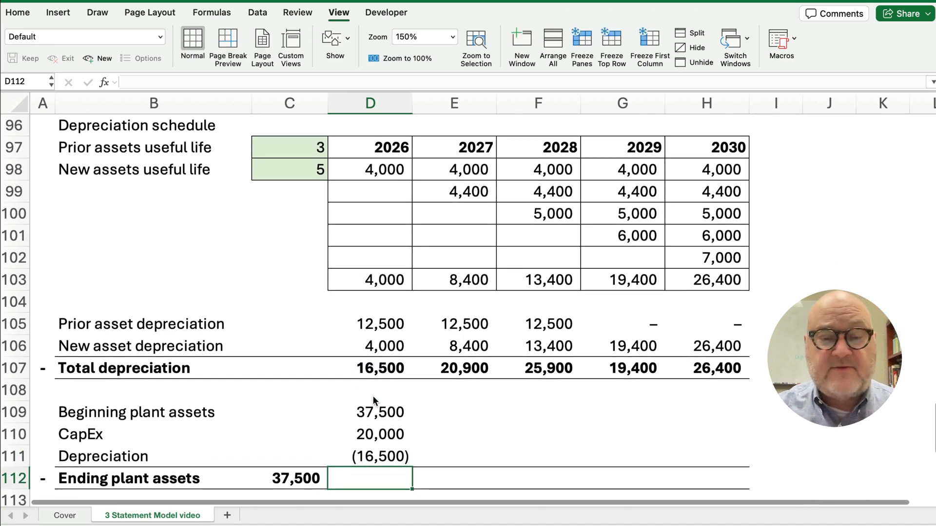
AutoSum 2026 ending plant assets to 41,000 and fill through 2030, reaching 60,400
{"action": "left_click_drag", "start_coordinate": [371, 411], "coordinate": [367, 470]}
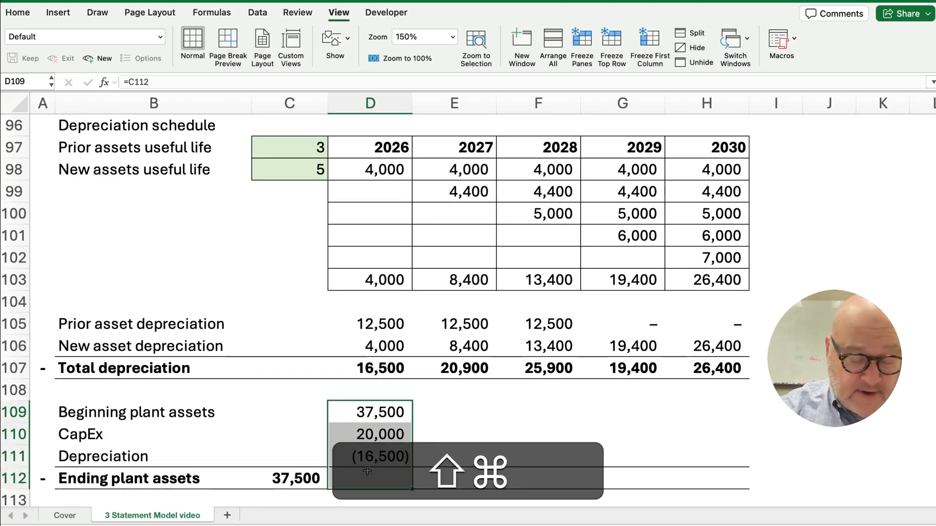
{"action": "key", "text": "super+shift+t"}
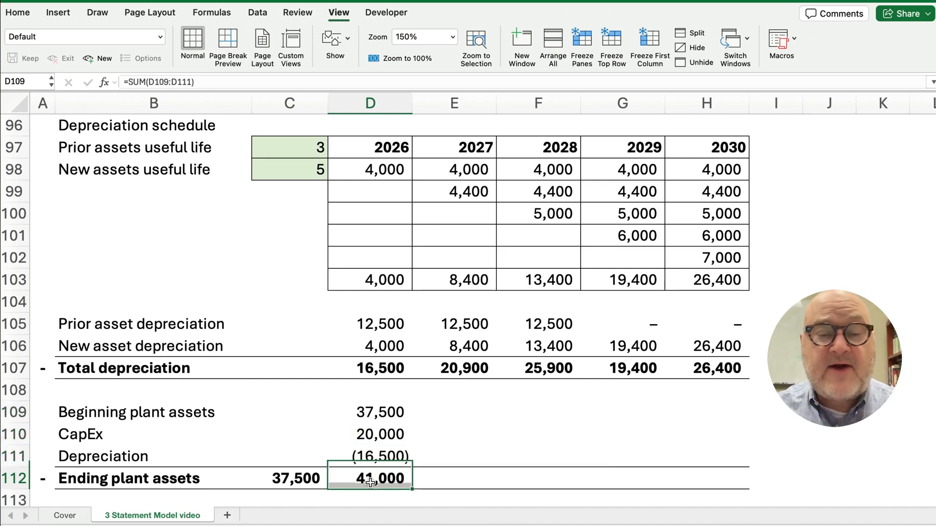
{"action": "left_click", "coordinate": [370, 483]}
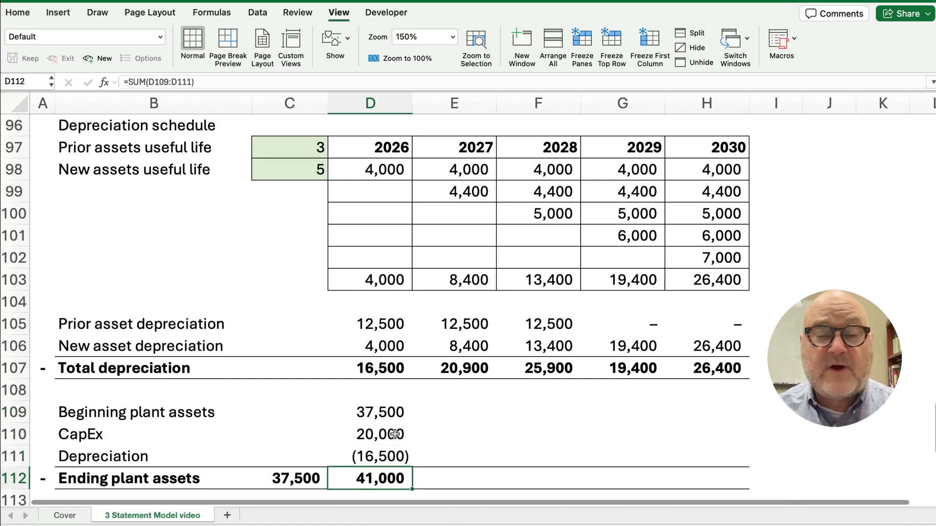
{"action": "left_click_drag", "start_coordinate": [384, 413], "coordinate": [730, 488]}
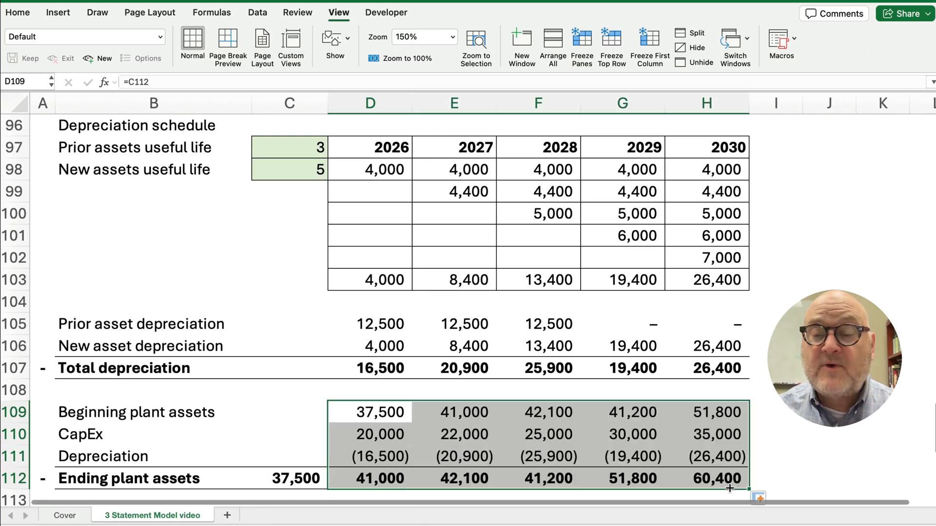
{"action": "left_click", "coordinate": [806, 433]}
{"action": "scroll", "coordinate": [806, 433], "scroll_direction": "down", "scroll_amount": 2}
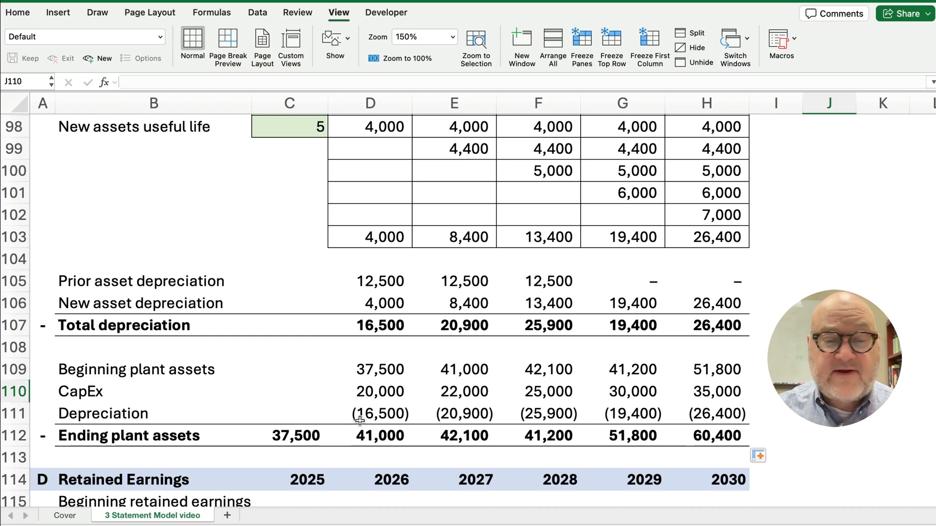
{"action": "left_click", "coordinate": [303, 434]}
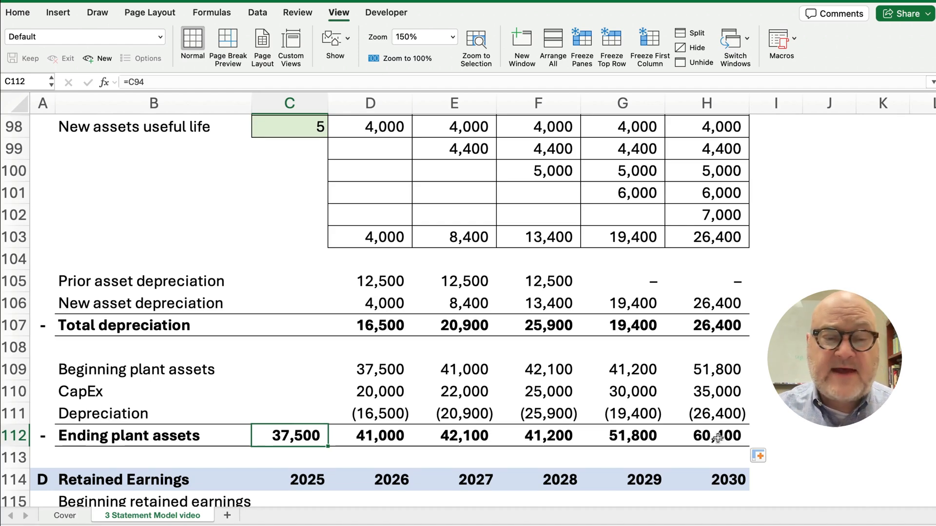
{"action": "scroll", "coordinate": [373, 324], "scroll_direction": "up", "scroll_amount": 10}
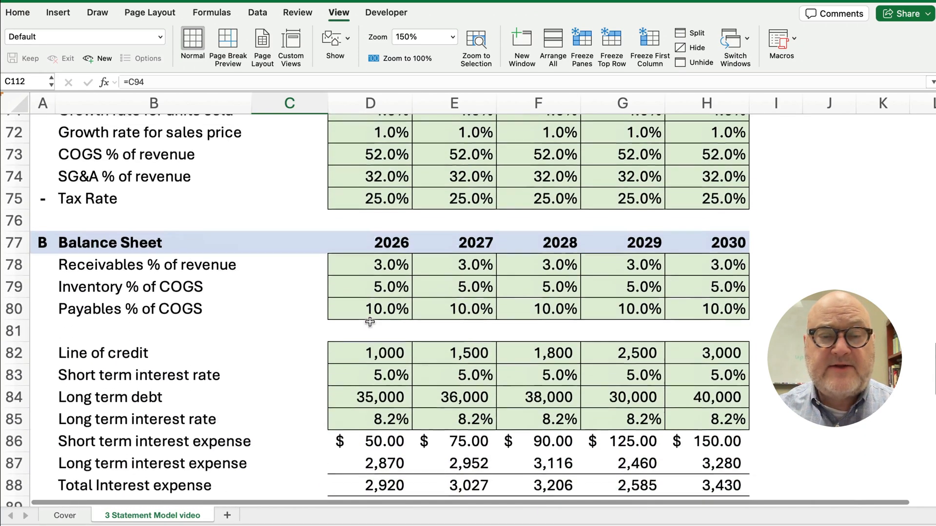
{"action": "scroll", "coordinate": [370, 323], "scroll_direction": "up", "scroll_amount": 10}
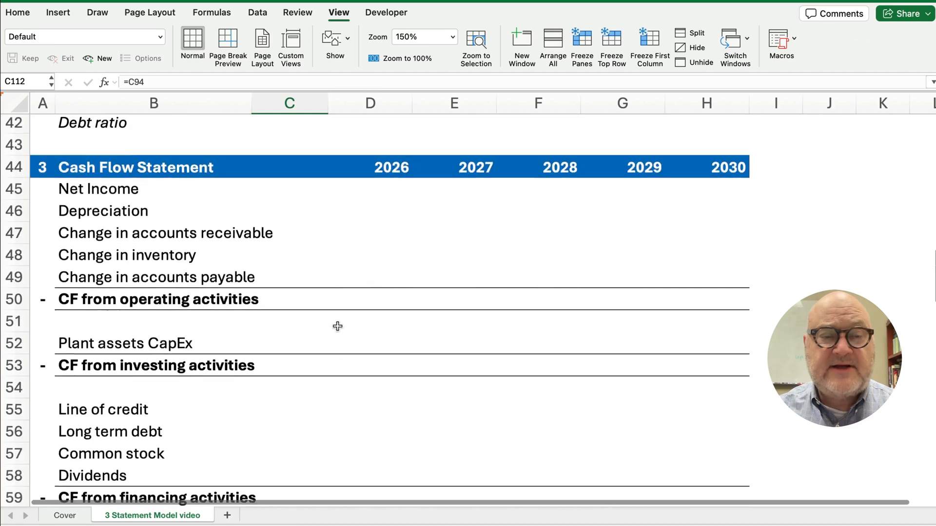
{"action": "scroll", "coordinate": [337, 326], "scroll_direction": "up", "scroll_amount": 8}
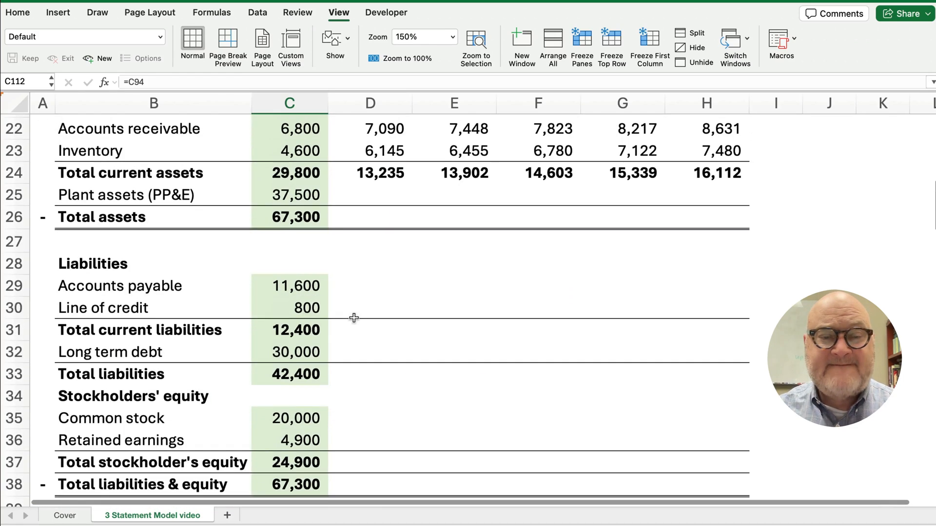
Link 2026 plant assets in D25 to the schedule's 41,000 ending plant assets in D112
{"action": "scroll", "coordinate": [354, 318], "scroll_direction": "up", "scroll_amount": 1}
{"action": "left_click", "coordinate": [368, 255]}
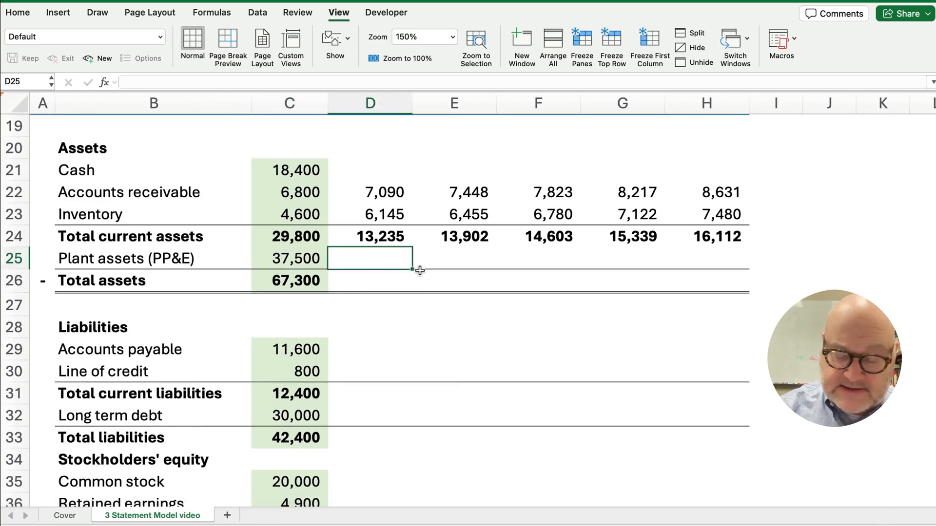
{"action": "type", "text": "="}
{"action": "scroll", "coordinate": [398, 306], "scroll_direction": "down", "scroll_amount": 5}
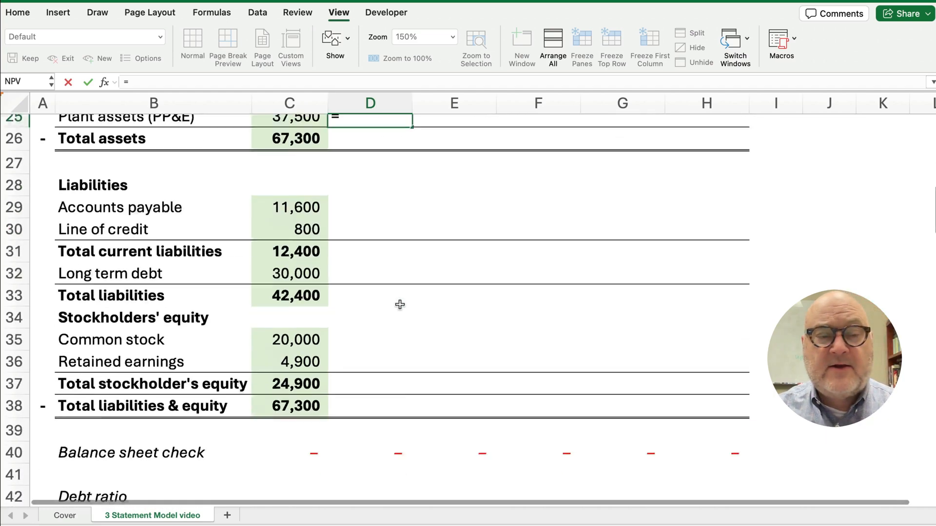
{"action": "scroll", "coordinate": [389, 312], "scroll_direction": "down", "scroll_amount": 11}
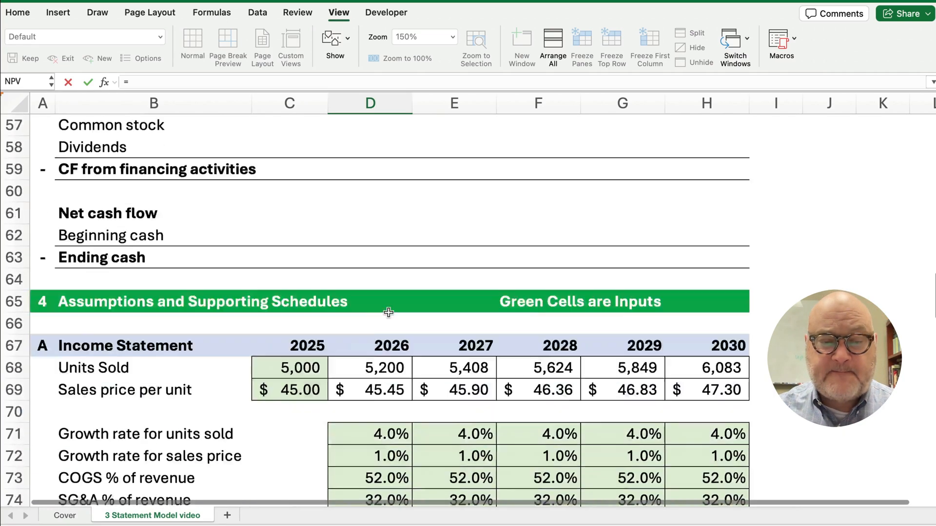
{"action": "scroll", "coordinate": [388, 313], "scroll_direction": "down", "scroll_amount": 10}
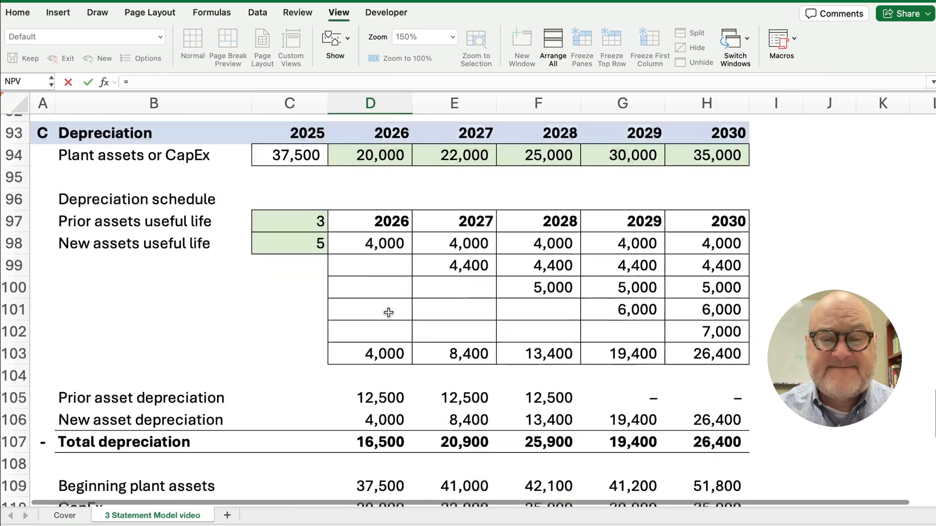
{"action": "scroll", "coordinate": [388, 313], "scroll_direction": "down", "scroll_amount": 3}
{"action": "left_click", "coordinate": [373, 386]}
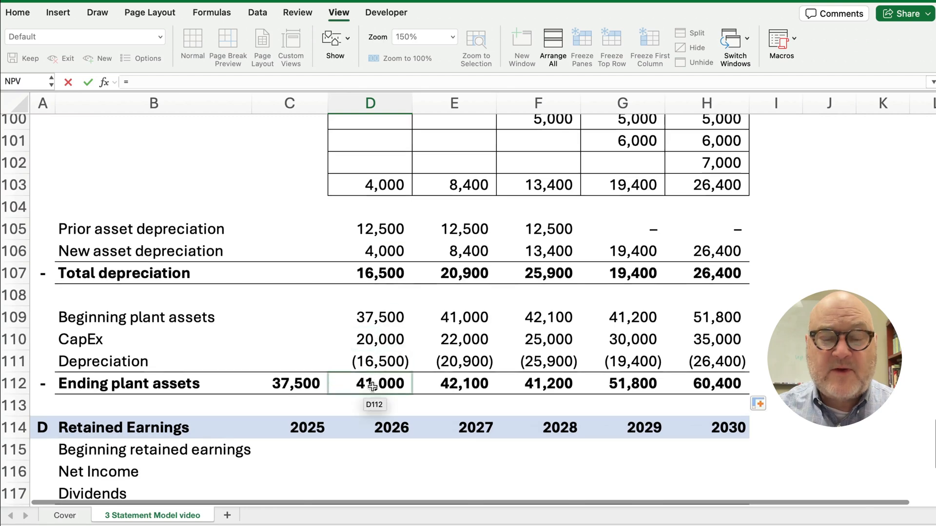
{"action": "key", "text": "Return"}
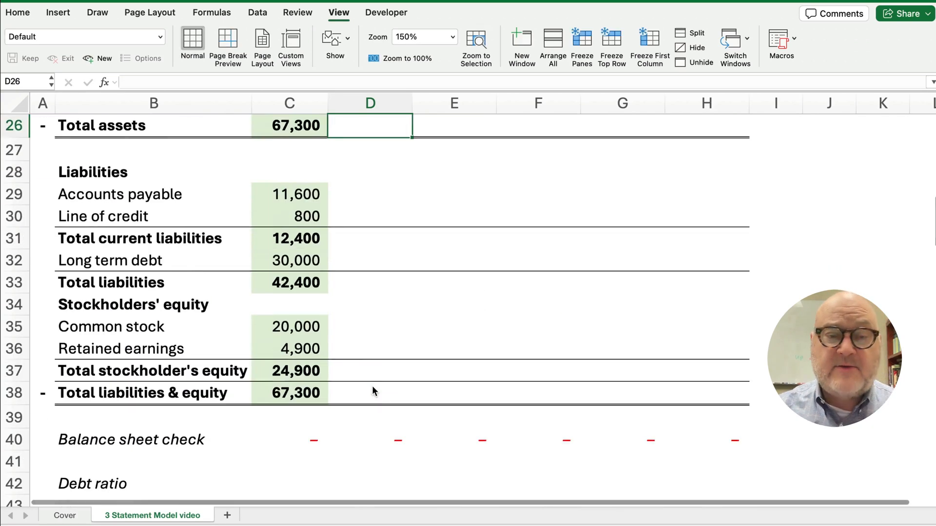
{"action": "scroll", "coordinate": [366, 353], "scroll_direction": "up", "scroll_amount": 2}
{"action": "scroll", "coordinate": [366, 353], "scroll_direction": "up", "scroll_amount": 2}
{"action": "left_click", "coordinate": [383, 218]}
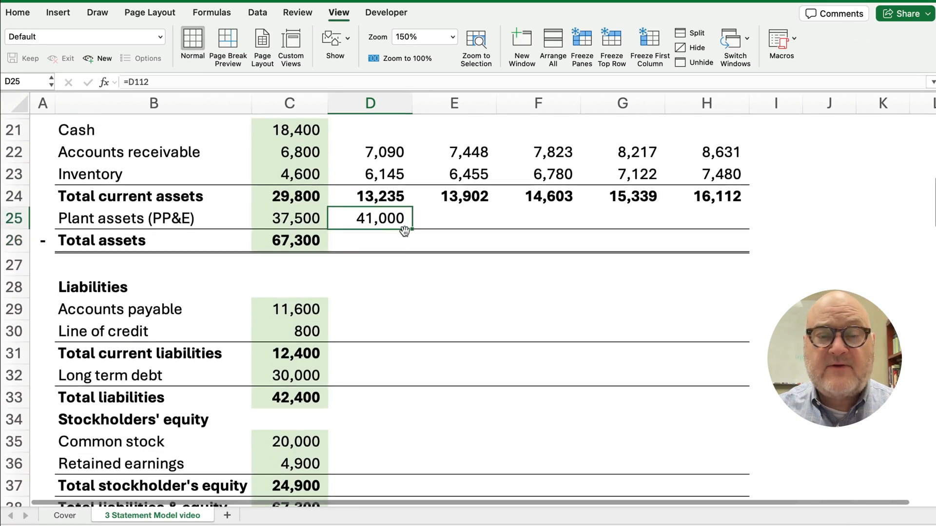
Set 2026 total assets to =D24+D25, giving 54,235
{"action": "left_click", "coordinate": [387, 241]}
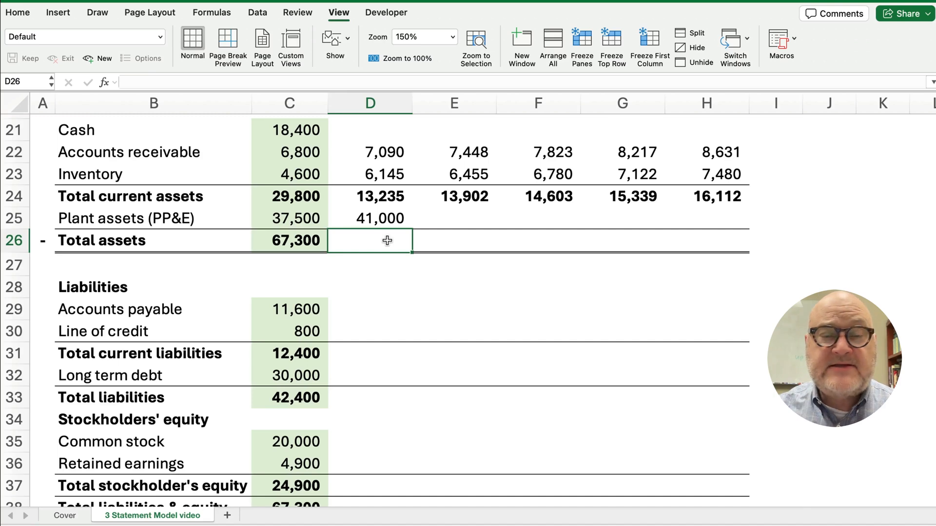
{"action": "scroll", "coordinate": [387, 240], "scroll_direction": "up", "scroll_amount": 1}
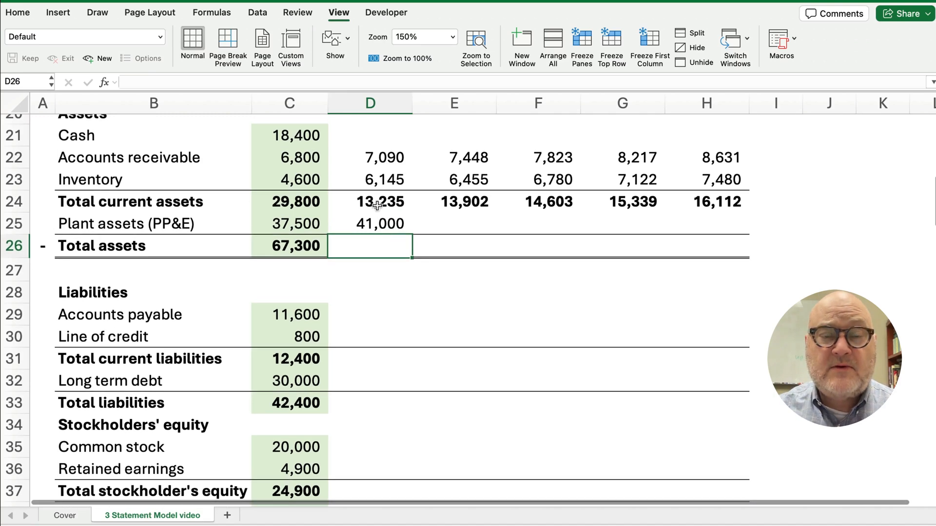
{"action": "left_click", "coordinate": [376, 205]}
{"action": "left_click", "coordinate": [374, 244]}
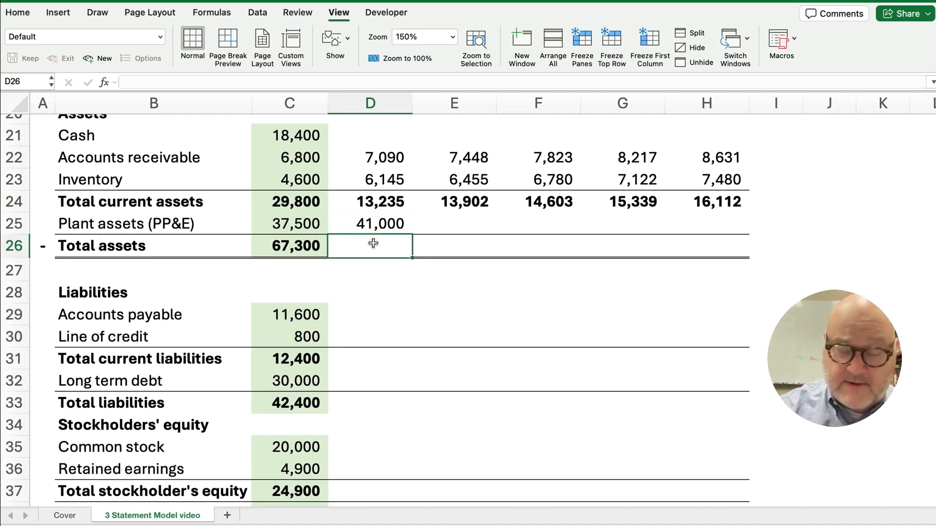
{"action": "type", "text": "="}
{"action": "key", "text": "Up"}
{"action": "key", "text": "Up"}
{"action": "type", "text": "+"}
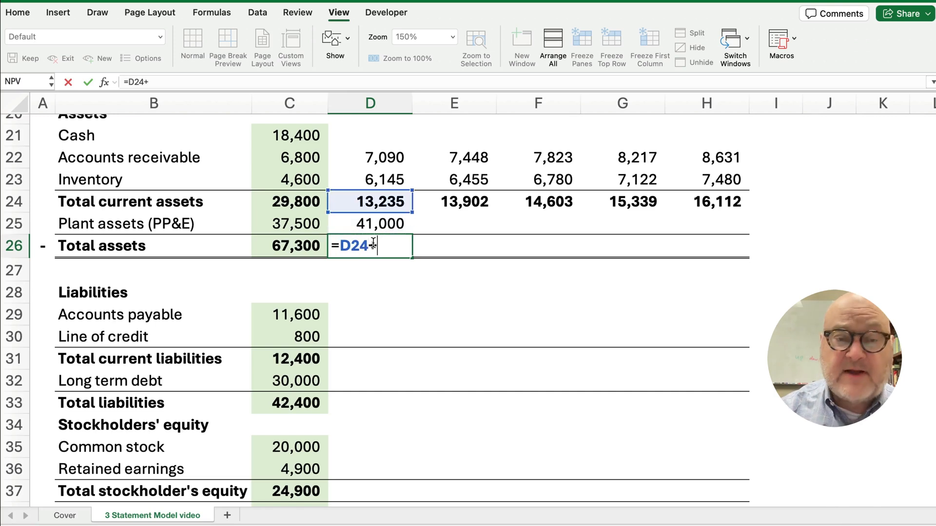
{"action": "key", "text": "Up"}
{"action": "key", "text": "Return"}
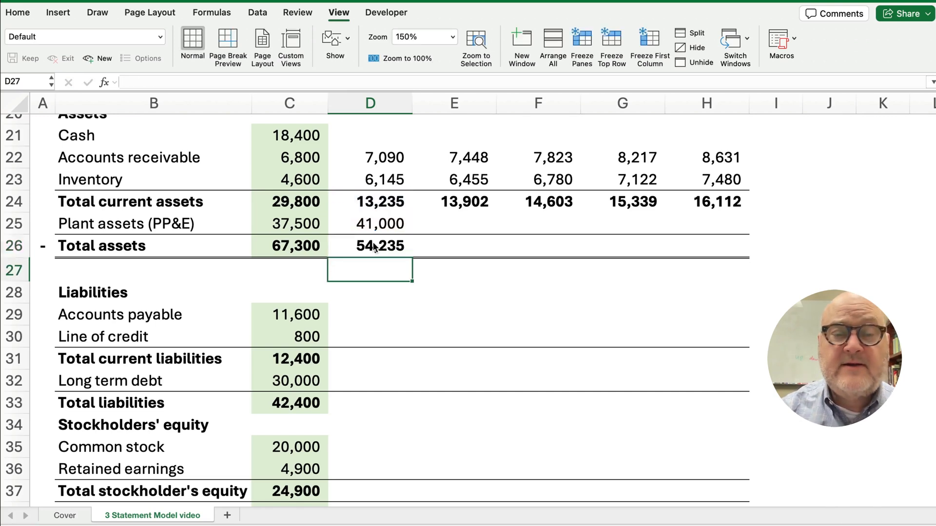
{"action": "left_click", "coordinate": [374, 247]}
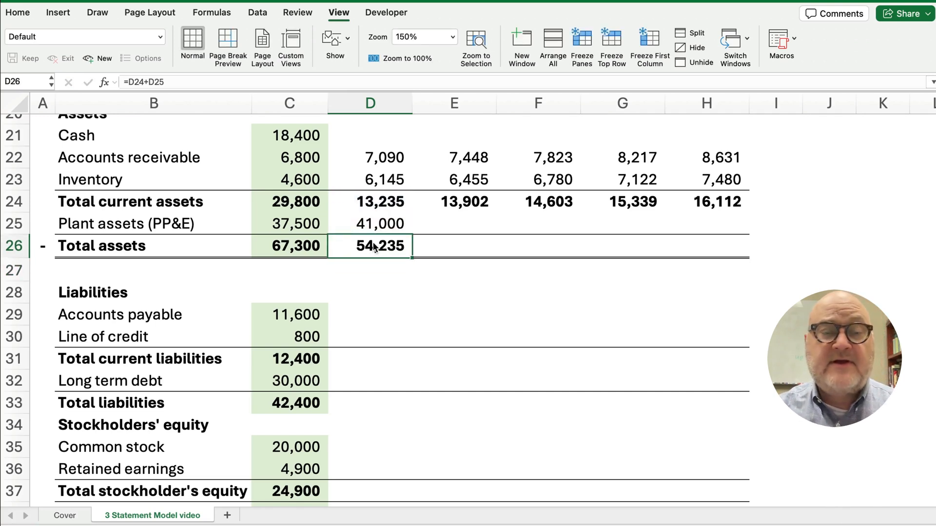
Enter a placeholder of 1 in each 2026–2030 Cash cell
{"action": "left_click", "coordinate": [378, 135]}
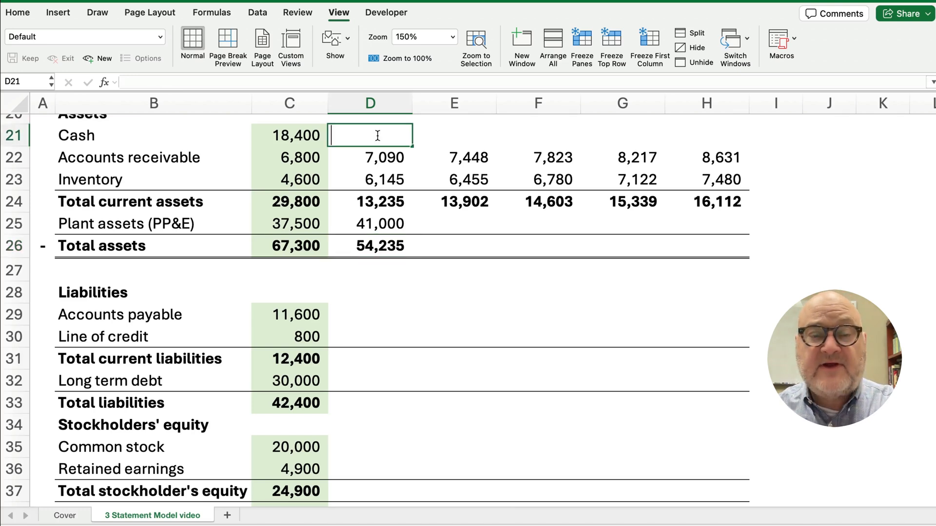
{"action": "type", "text": "1"}
{"action": "key", "text": "Tab"}
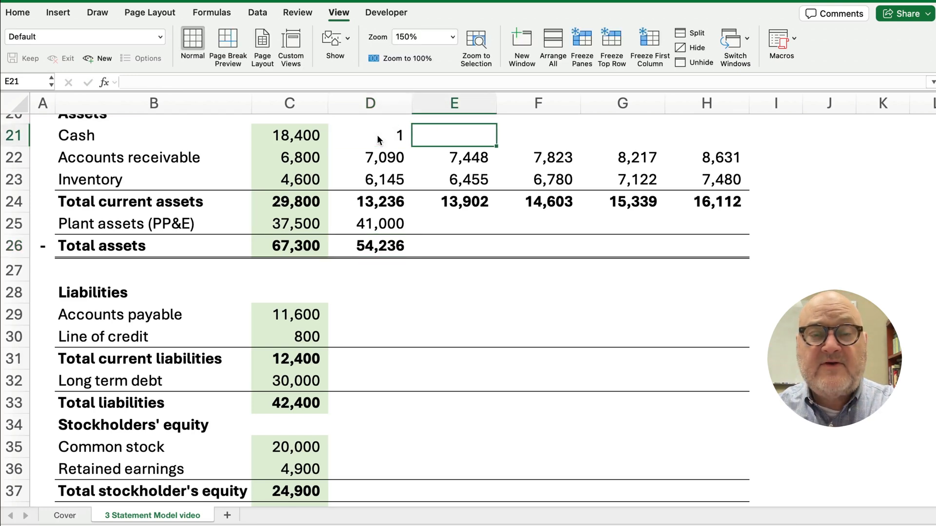
{"action": "left_click", "coordinate": [379, 140]}
{"action": "key", "text": "Tab"}
{"action": "type", "text": "1"}
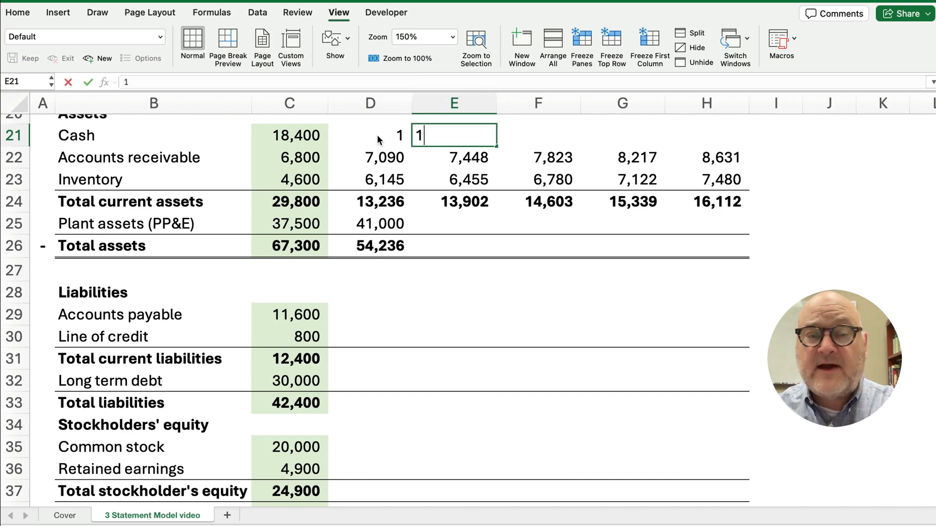
{"action": "key", "text": "Tab"}
{"action": "type", "text": "1"}
{"action": "key", "text": "Tab"}
{"action": "type", "text": "1"}
{"action": "key", "text": "Tab"}
{"action": "type", "text": "1"}
{"action": "key", "text": "Tab"}
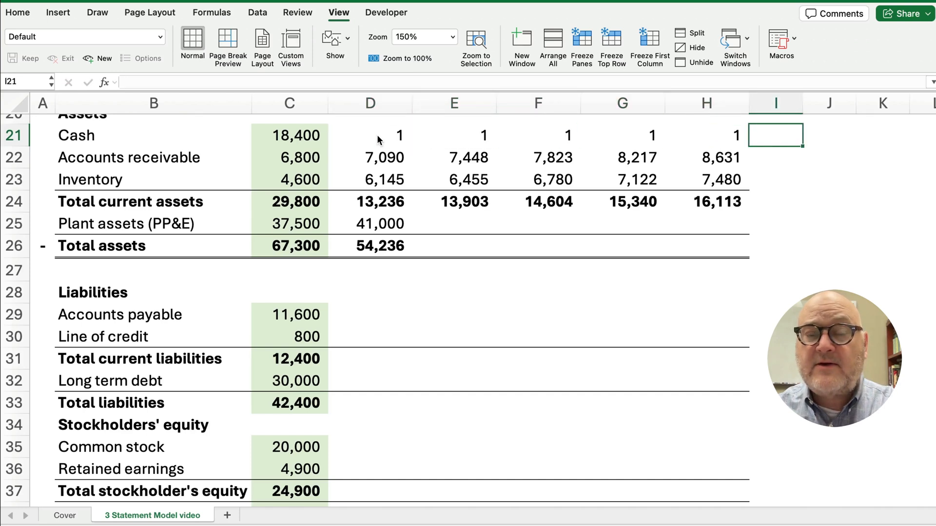
Shade the 2026–2030 cash placeholders with a light gold fill
{"action": "left_click_drag", "start_coordinate": [370, 136], "coordinate": [696, 135]}
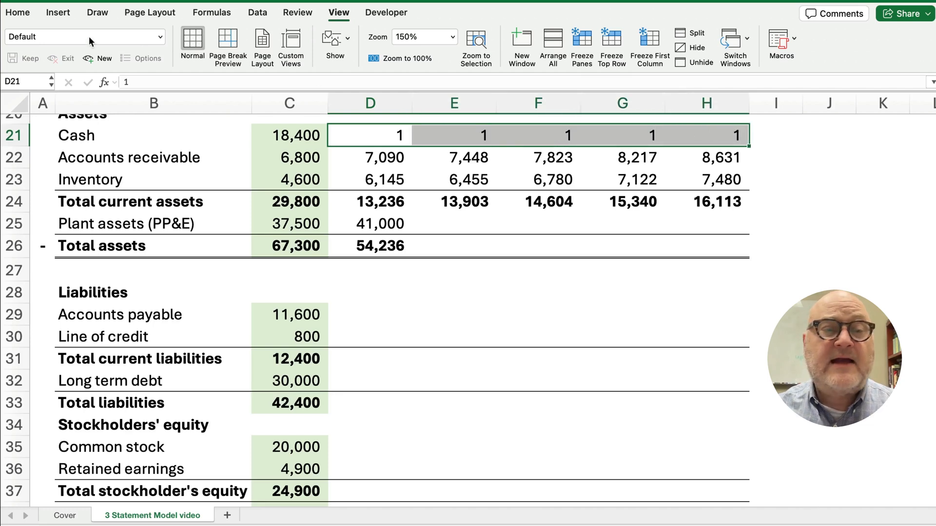
{"action": "left_click", "coordinate": [14, 11]}
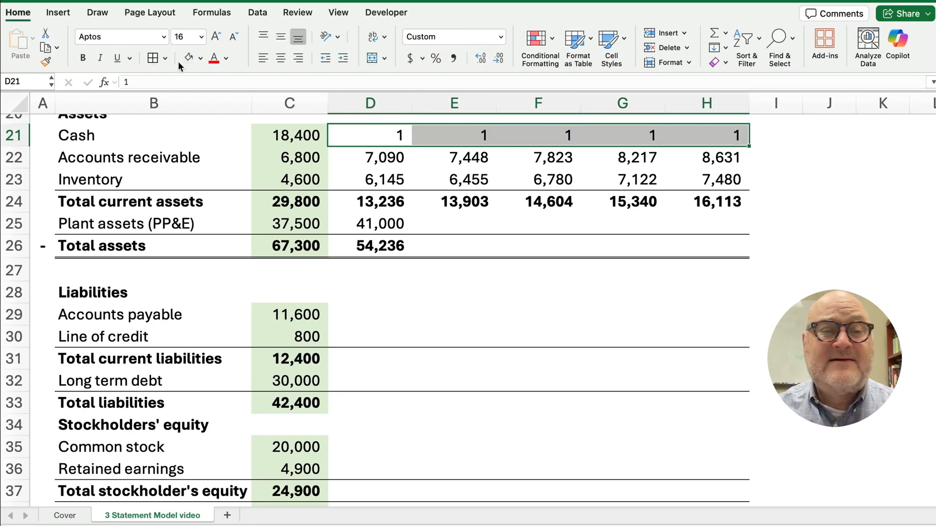
{"action": "left_click", "coordinate": [201, 58]}
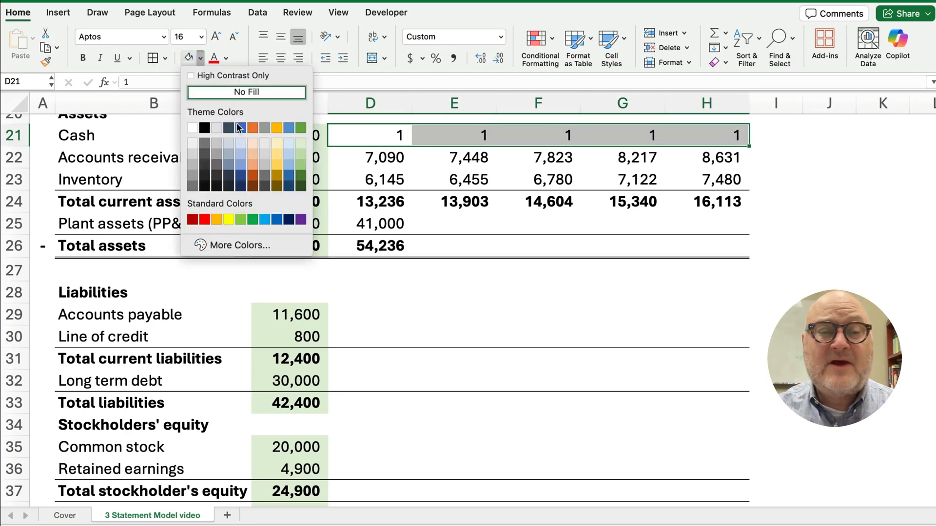
{"action": "left_click", "coordinate": [276, 146]}
{"action": "left_click", "coordinate": [797, 284]}
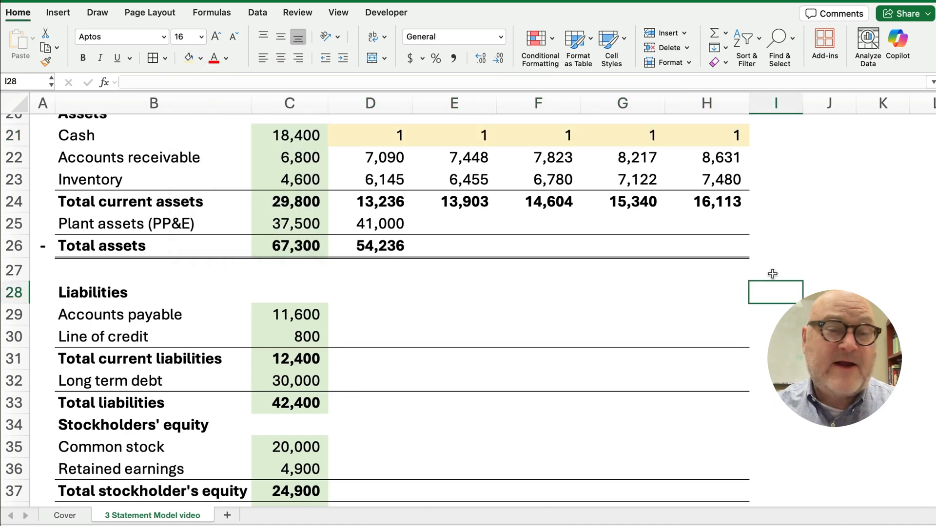
Extend plant assets and total assets through 2030, total assets rising to 76,513
{"action": "left_click_drag", "start_coordinate": [384, 226], "coordinate": [737, 258]}
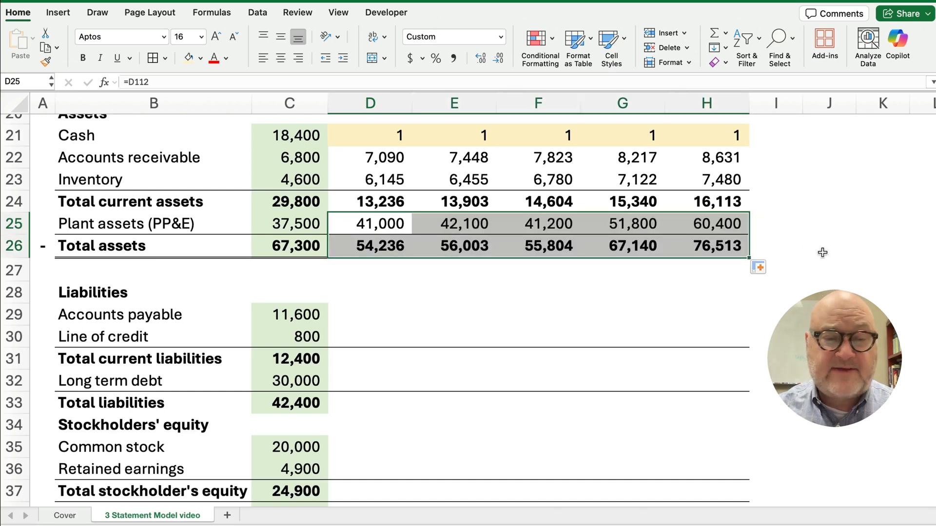
{"action": "scroll", "coordinate": [454, 289], "scroll_direction": "up", "scroll_amount": 3}
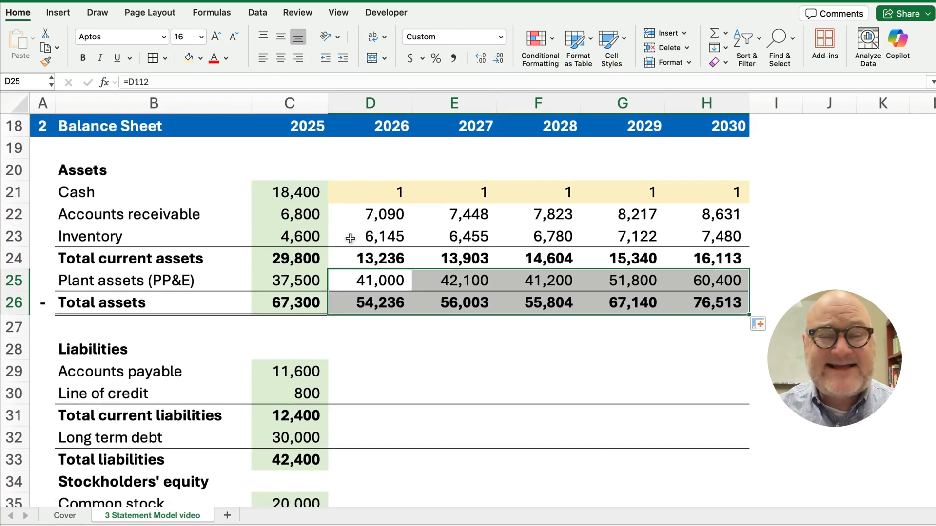
{"action": "left_click", "coordinate": [374, 196]}
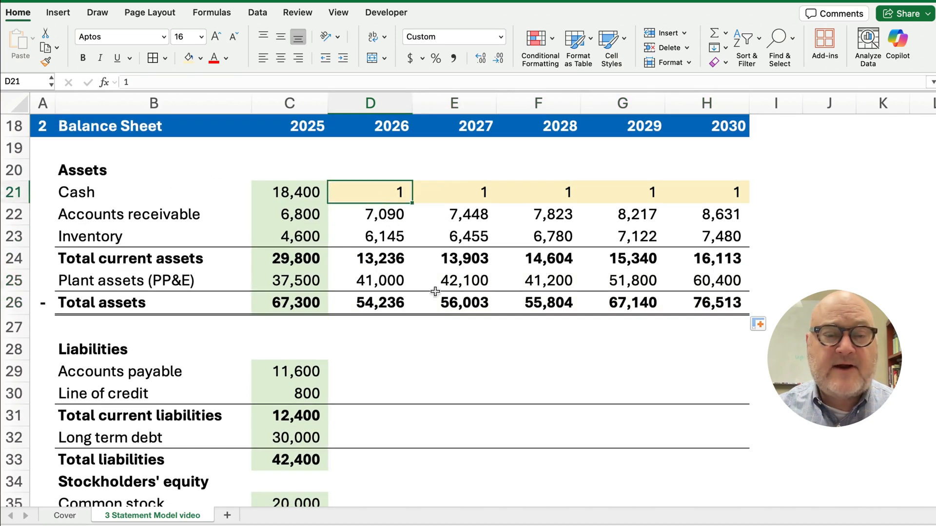
{"action": "scroll", "coordinate": [449, 358], "scroll_direction": "down", "scroll_amount": 3}
{"action": "scroll", "coordinate": [451, 364], "scroll_direction": "down", "scroll_amount": 2}
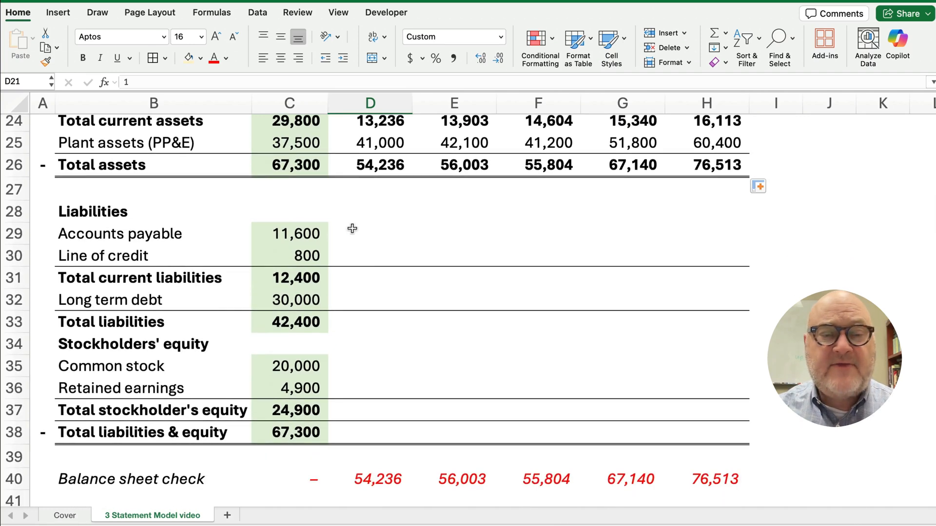
Review the 2026 Payables % of COGS assumption in row 80
{"action": "left_click", "coordinate": [369, 234]}
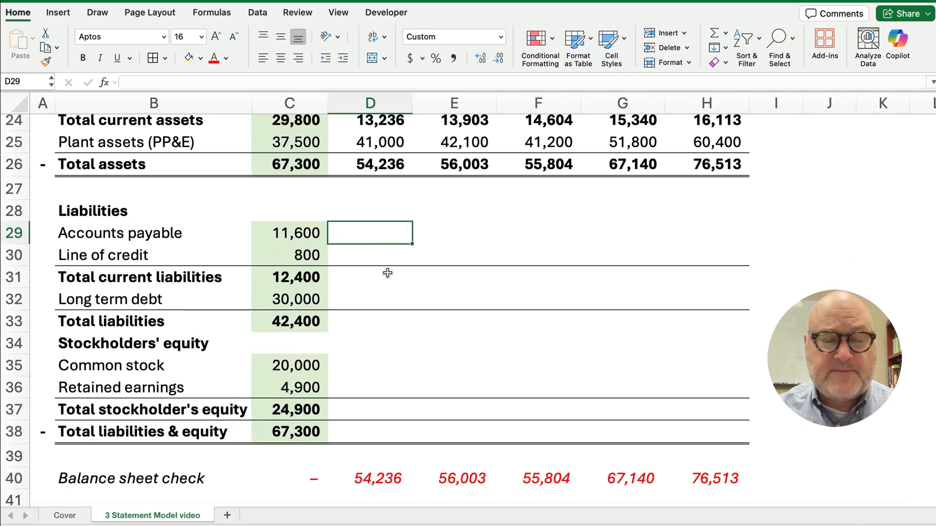
{"action": "scroll", "coordinate": [387, 272], "scroll_direction": "down", "scroll_amount": 10}
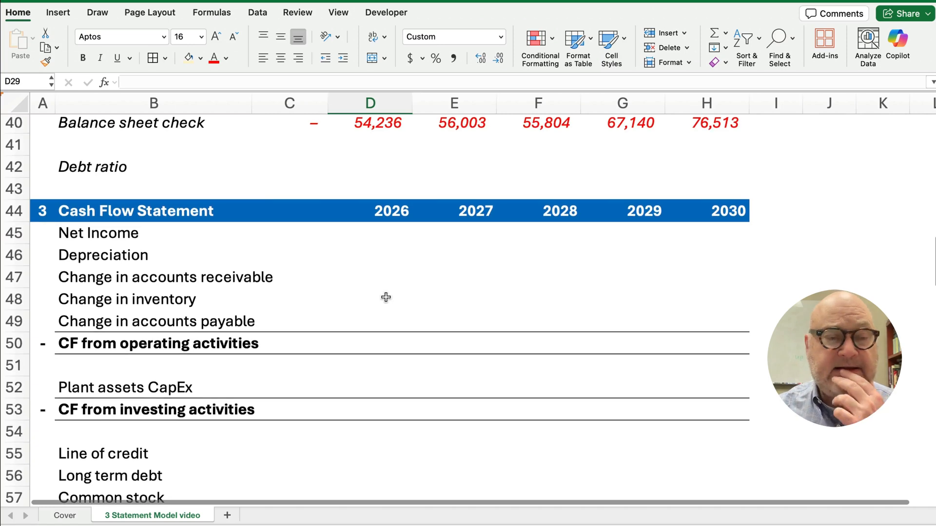
{"action": "scroll", "coordinate": [386, 297], "scroll_direction": "down", "scroll_amount": 14}
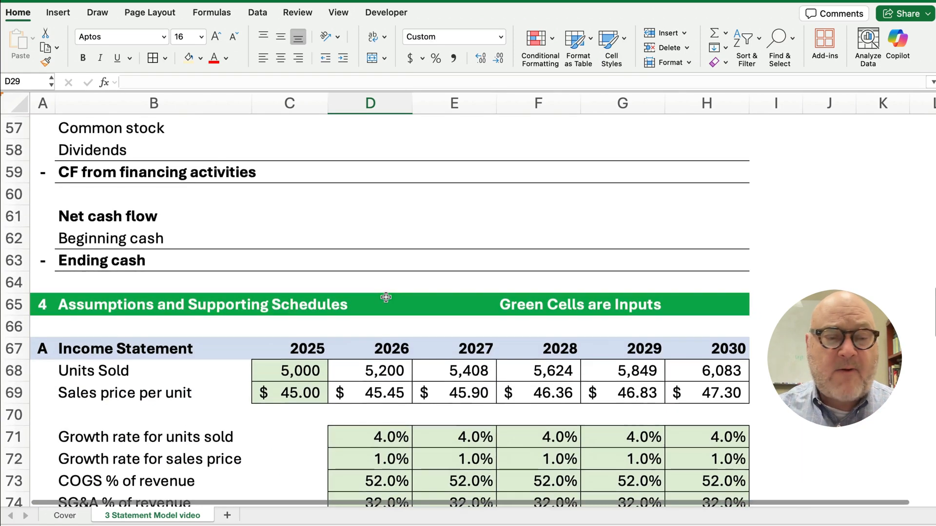
{"action": "scroll", "coordinate": [386, 297], "scroll_direction": "down", "scroll_amount": 6}
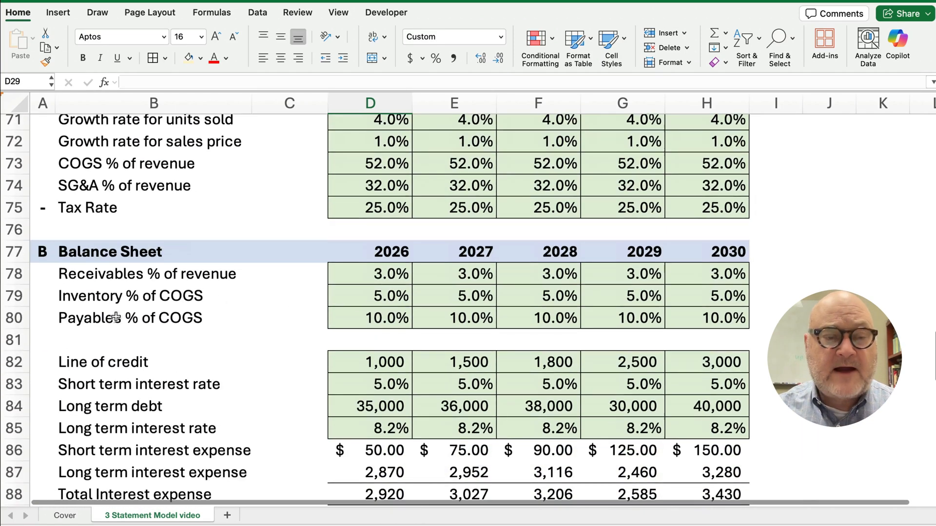
{"action": "left_click_drag", "start_coordinate": [106, 325], "coordinate": [696, 321]}
{"action": "left_click", "coordinate": [388, 319]}
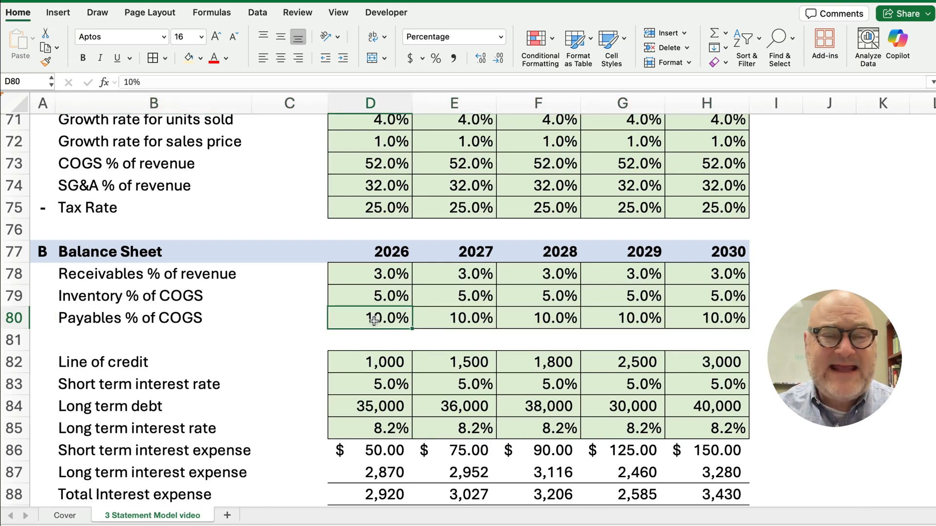
{"action": "scroll", "coordinate": [342, 319], "scroll_direction": "up", "scroll_amount": 10}
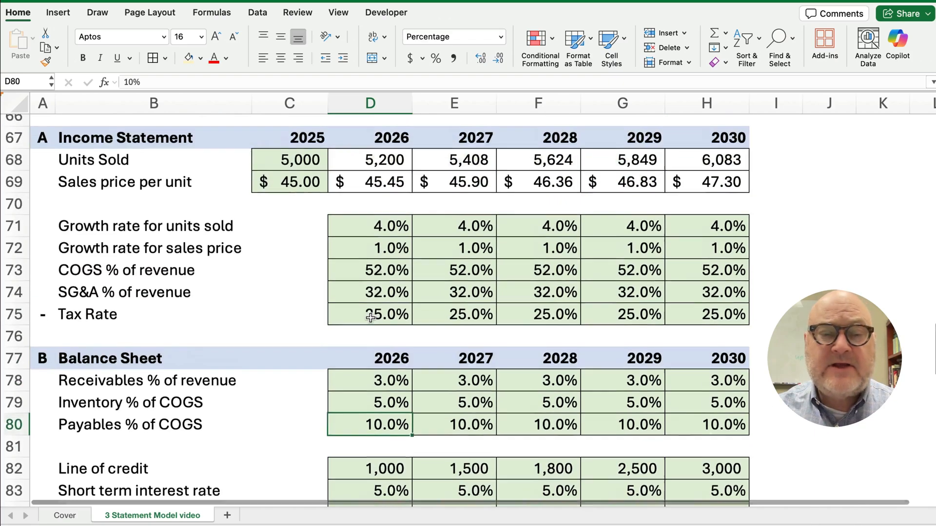
{"action": "scroll", "coordinate": [370, 318], "scroll_direction": "up", "scroll_amount": 8}
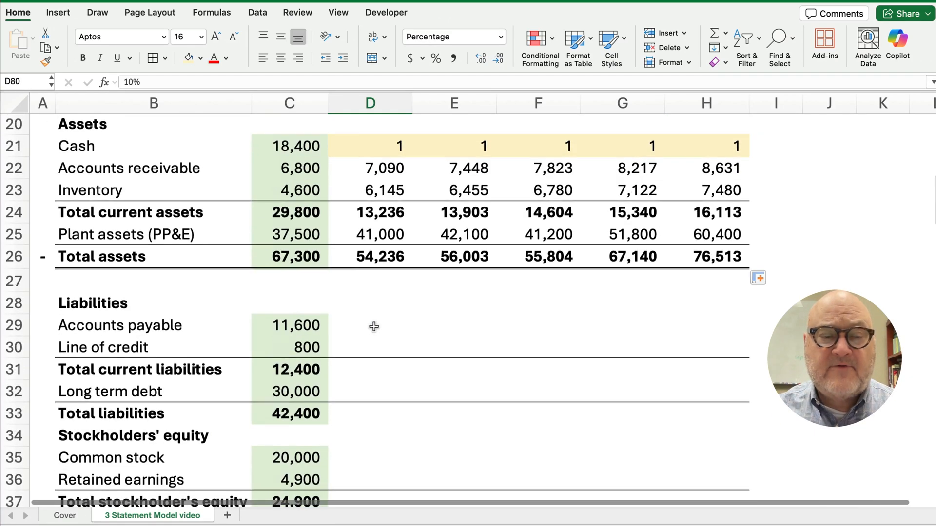
Enter =-D6*D80 in D29 so 2026 accounts payable is 12,290
{"action": "left_click", "coordinate": [374, 324]}
{"action": "type", "text": "="}
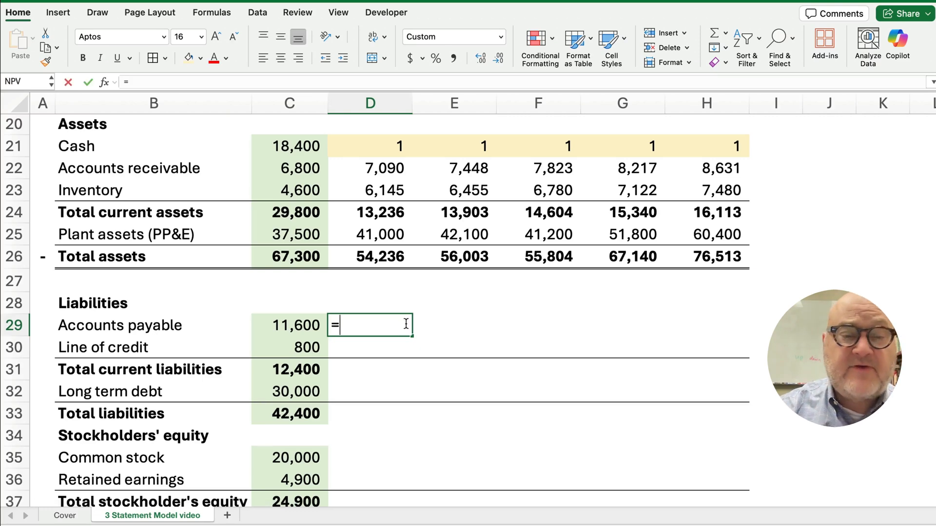
{"action": "scroll", "coordinate": [414, 312], "scroll_direction": "up", "scroll_amount": 7}
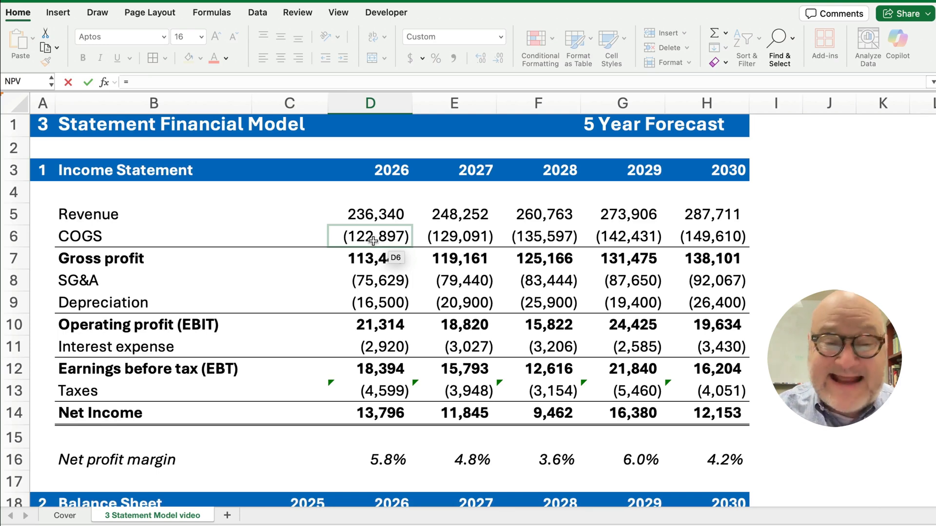
{"action": "type", "text": "-"}
{"action": "left_click", "coordinate": [373, 239]}
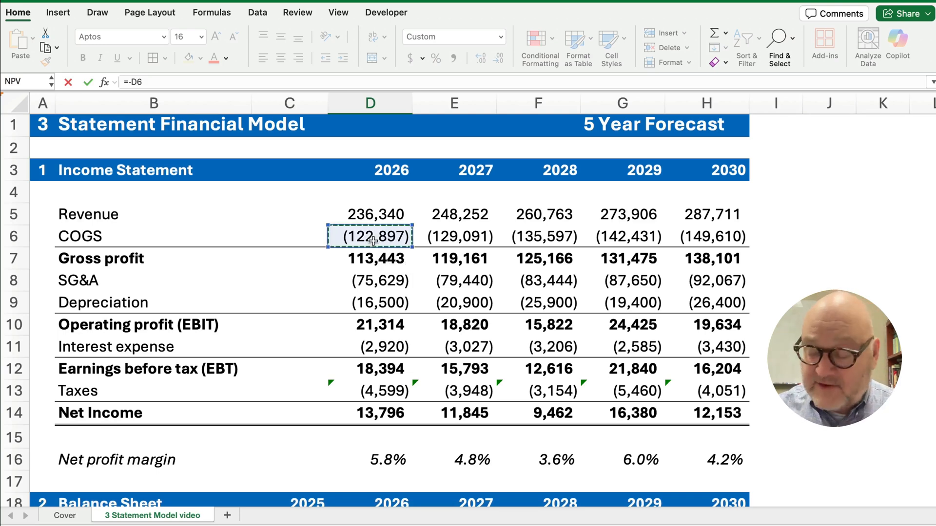
{"action": "type", "text": "*"}
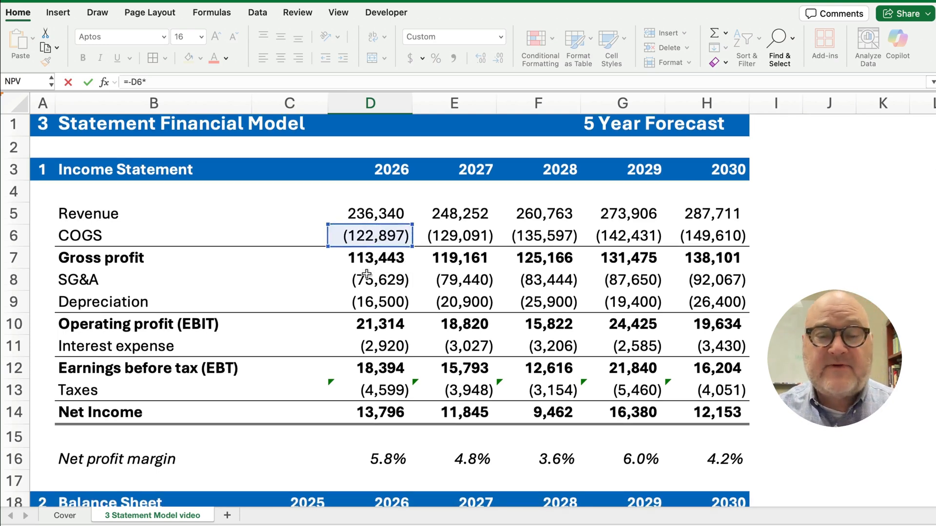
{"action": "scroll", "coordinate": [365, 278], "scroll_direction": "down", "scroll_amount": 10}
{"action": "scroll", "coordinate": [356, 315], "scroll_direction": "down", "scroll_amount": 10}
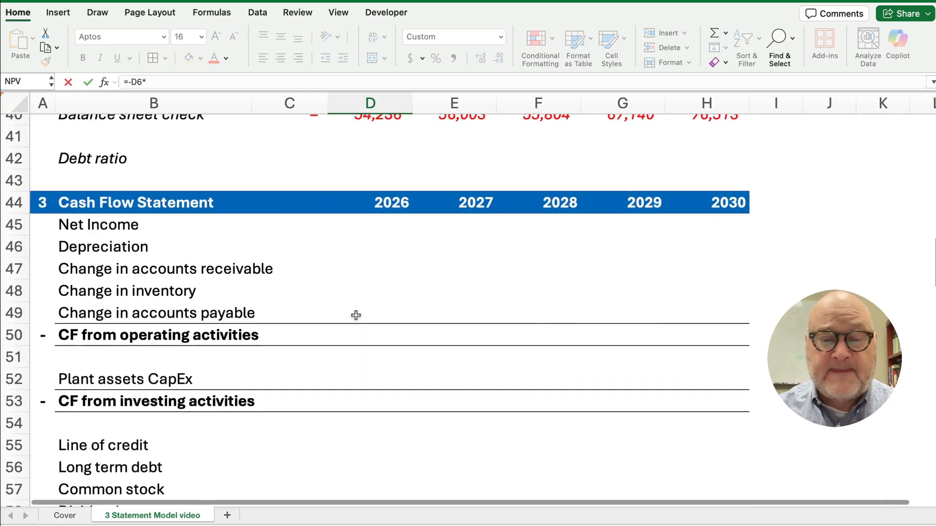
{"action": "scroll", "coordinate": [356, 315], "scroll_direction": "down", "scroll_amount": 2}
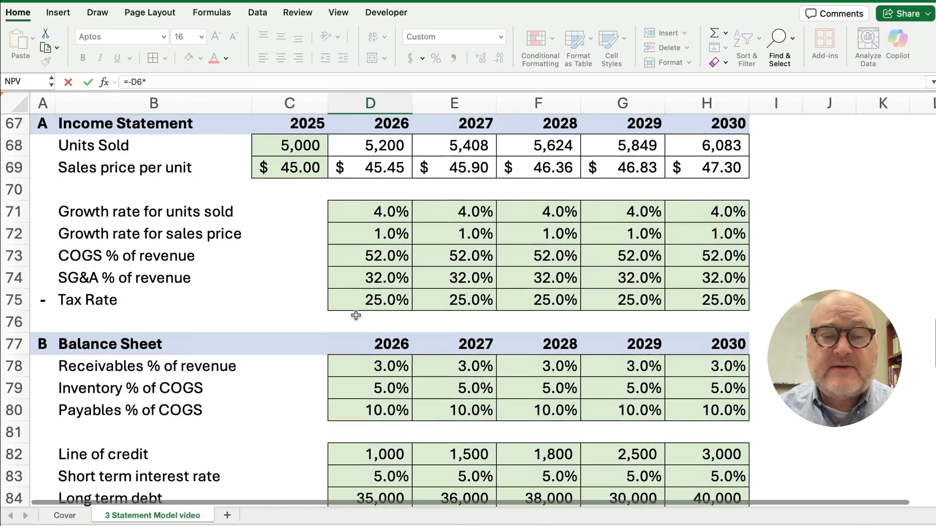
{"action": "scroll", "coordinate": [349, 315], "scroll_direction": "down", "scroll_amount": 1}
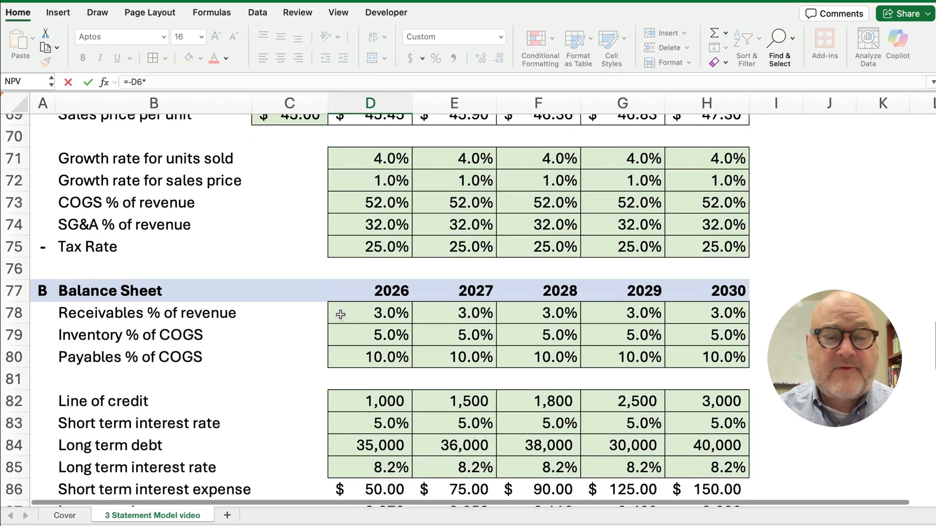
{"action": "left_click", "coordinate": [375, 360]}
{"action": "key", "text": "Return"}
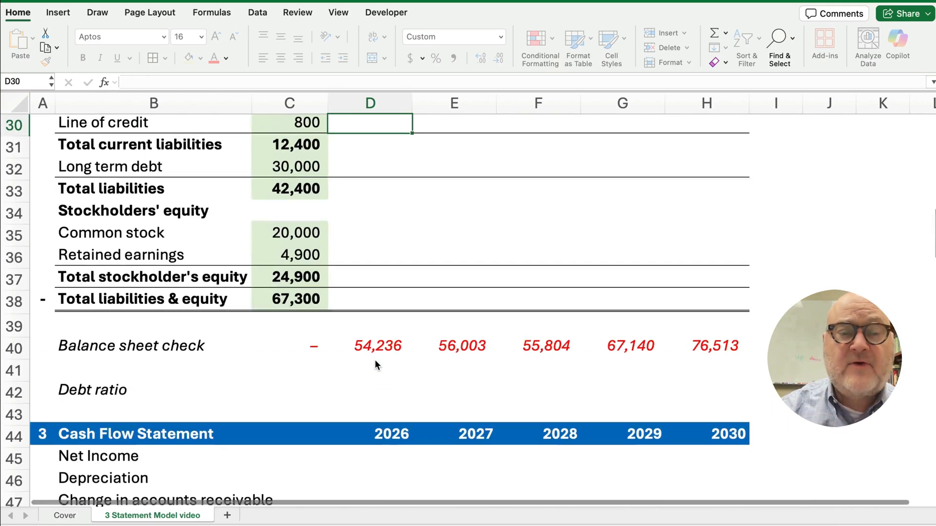
Fill the accounts payable formula across from D29 to H29
{"action": "scroll", "coordinate": [375, 360], "scroll_direction": "up", "scroll_amount": 3}
{"action": "key", "text": "Up"}
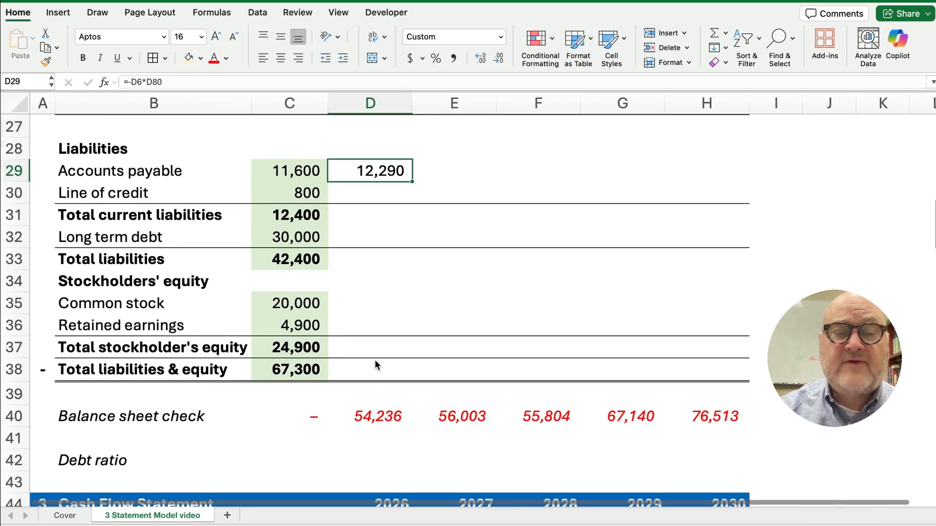
{"action": "scroll", "coordinate": [376, 361], "scroll_direction": "up", "scroll_amount": 6}
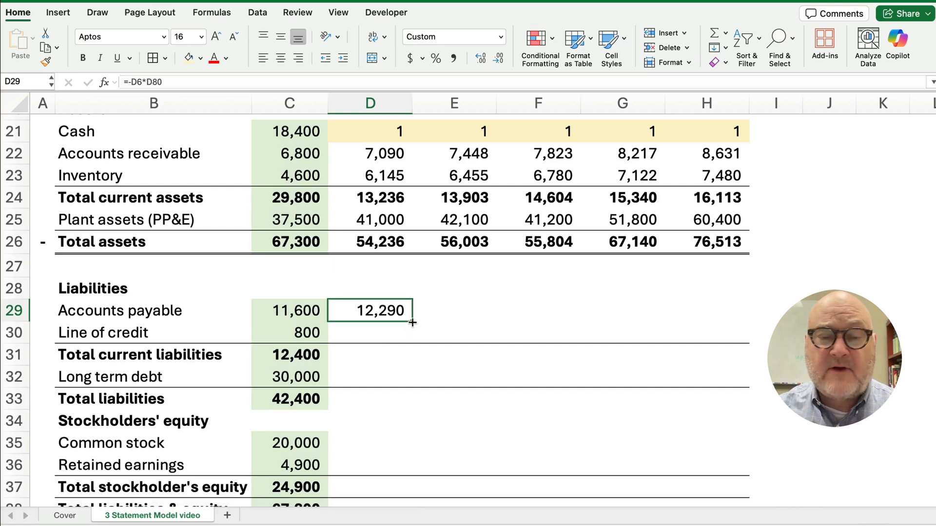
{"action": "left_click_drag", "start_coordinate": [412, 321], "coordinate": [727, 321]}
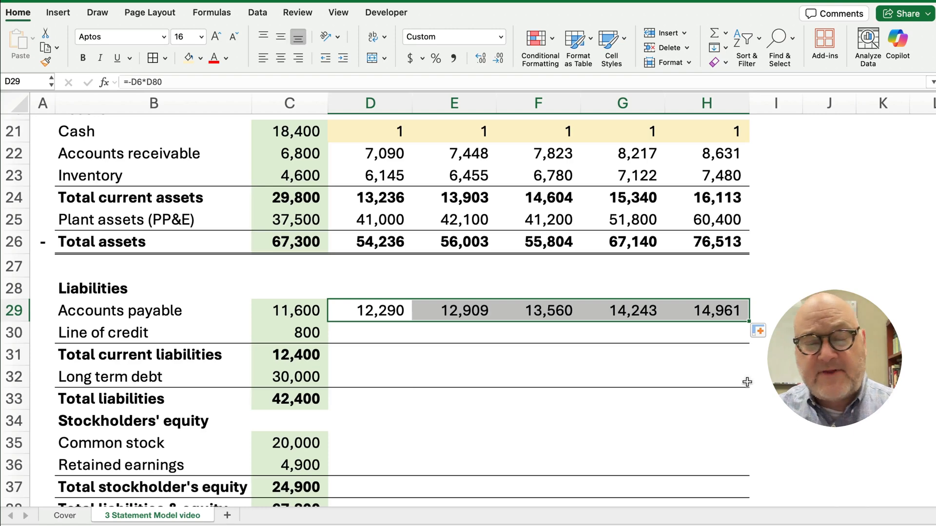
{"action": "left_click", "coordinate": [374, 334]}
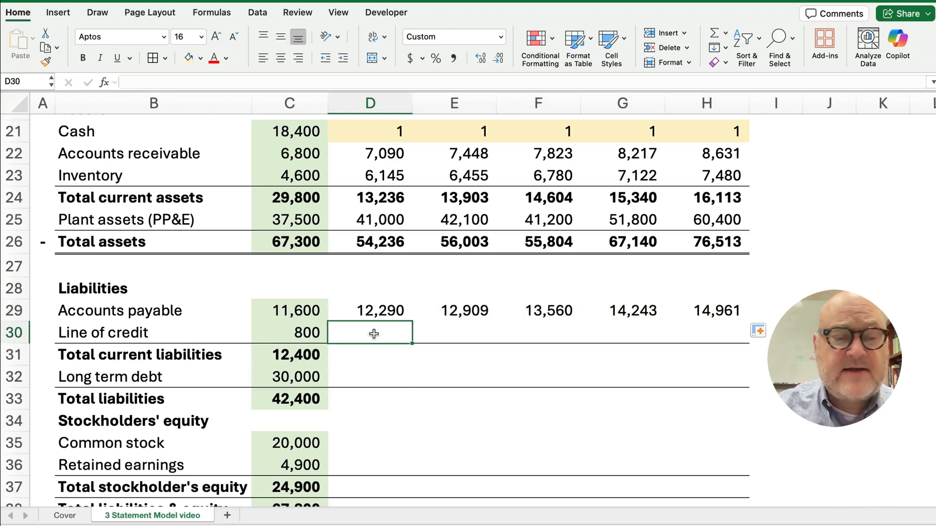
{"action": "scroll", "coordinate": [374, 334], "scroll_direction": "down", "scroll_amount": 10}
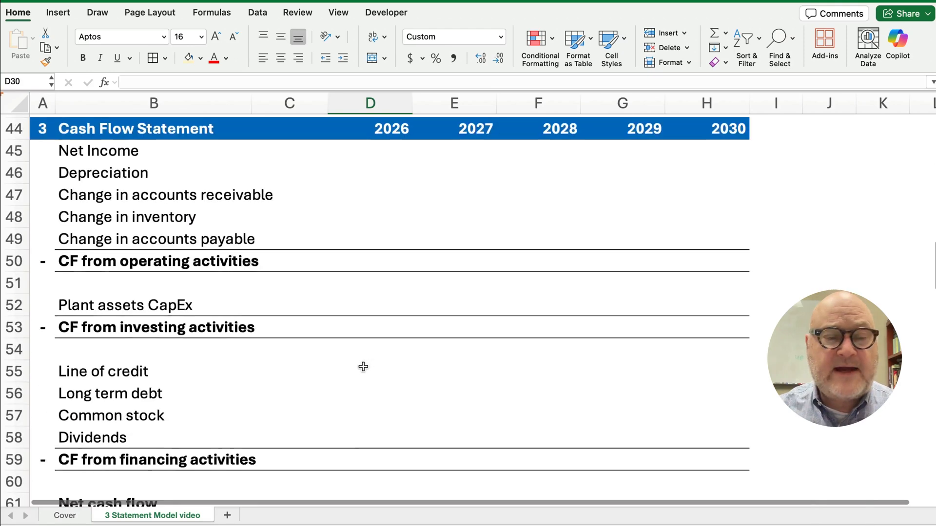
{"action": "scroll", "coordinate": [363, 366], "scroll_direction": "down", "scroll_amount": 6}
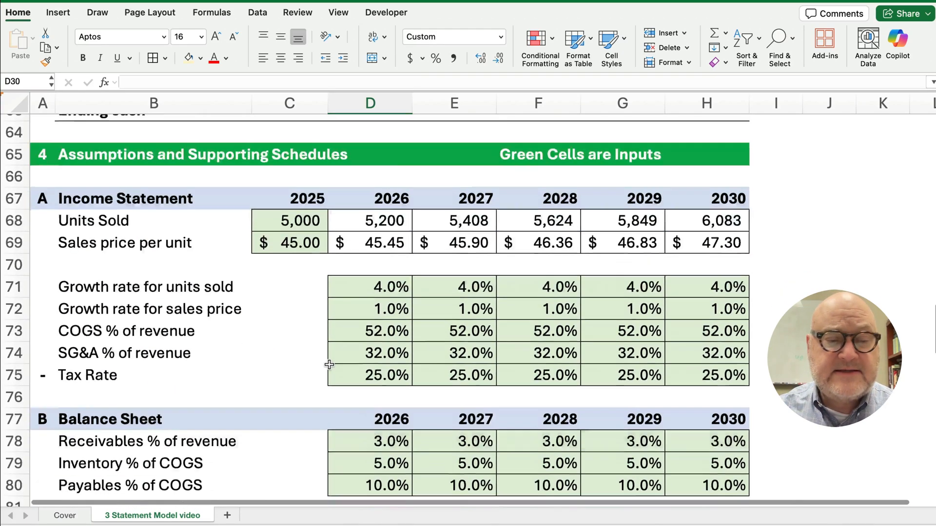
{"action": "scroll", "coordinate": [329, 365], "scroll_direction": "down", "scroll_amount": 3}
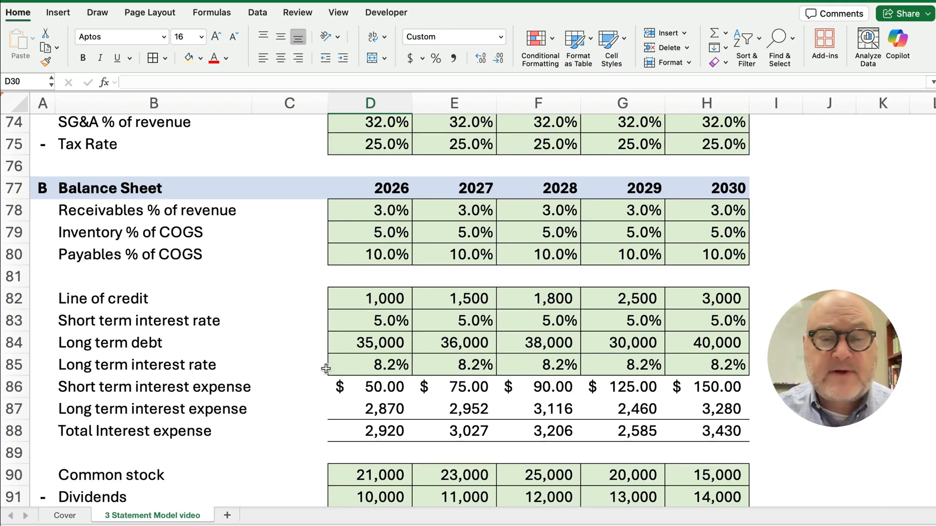
{"action": "left_click", "coordinate": [372, 303]}
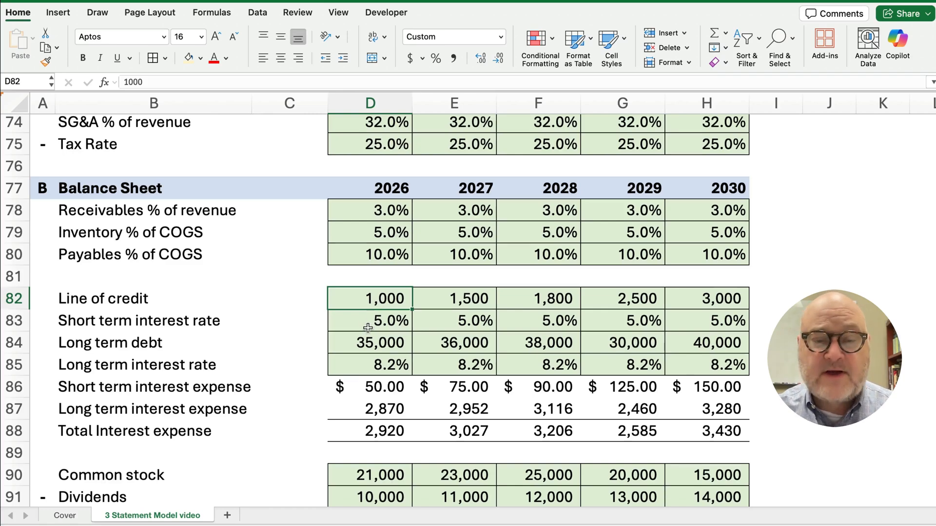
{"action": "scroll", "coordinate": [368, 333], "scroll_direction": "up", "scroll_amount": 12}
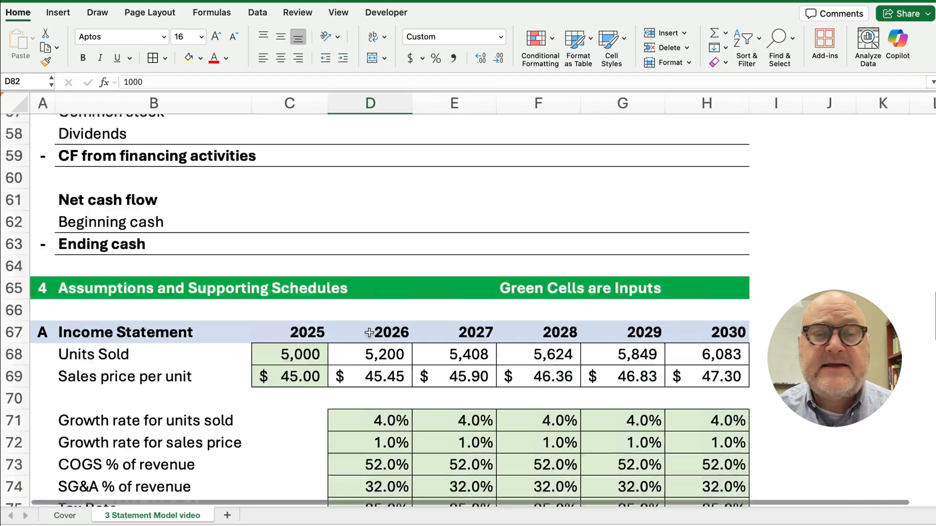
{"action": "scroll", "coordinate": [369, 333], "scroll_direction": "up", "scroll_amount": 5}
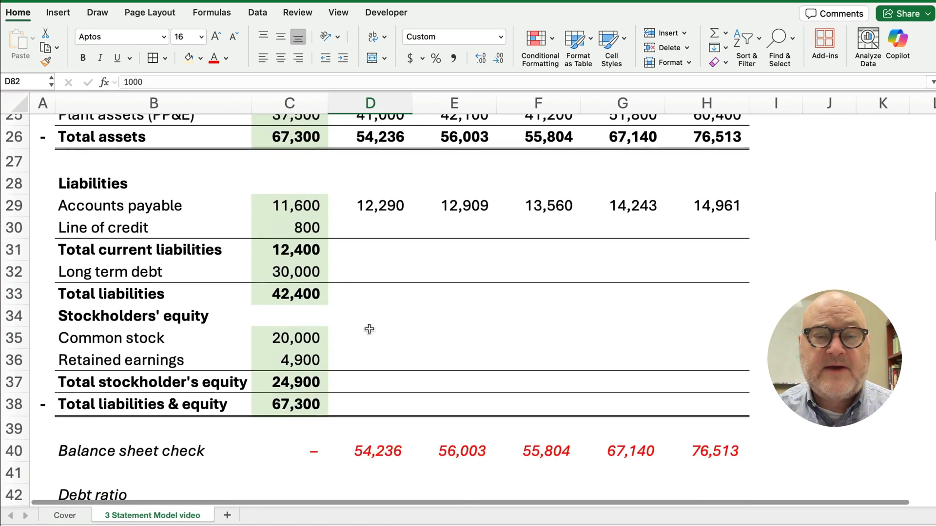
Link the 2026 line of credit in D30 to its 1,000 assumption in D82
{"action": "left_click", "coordinate": [377, 227]}
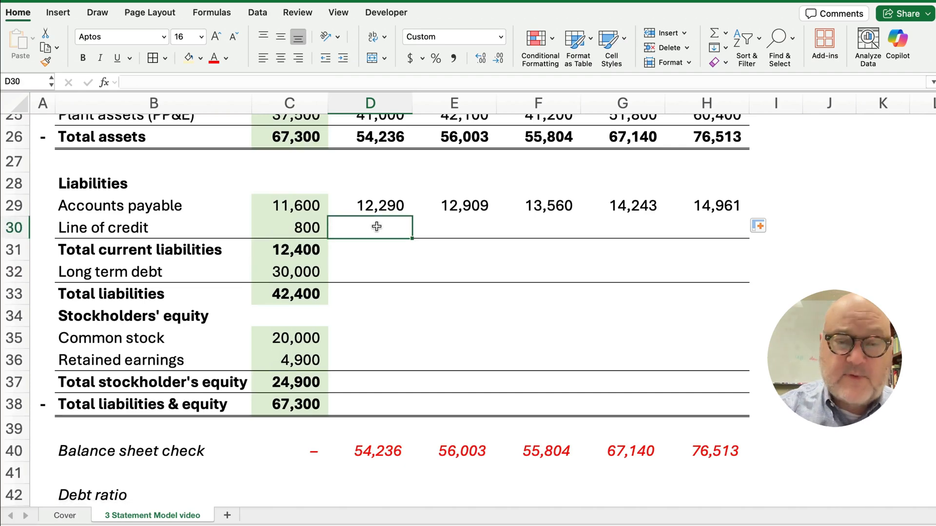
{"action": "type", "text": "="}
{"action": "scroll", "coordinate": [383, 293], "scroll_direction": "down", "scroll_amount": 5}
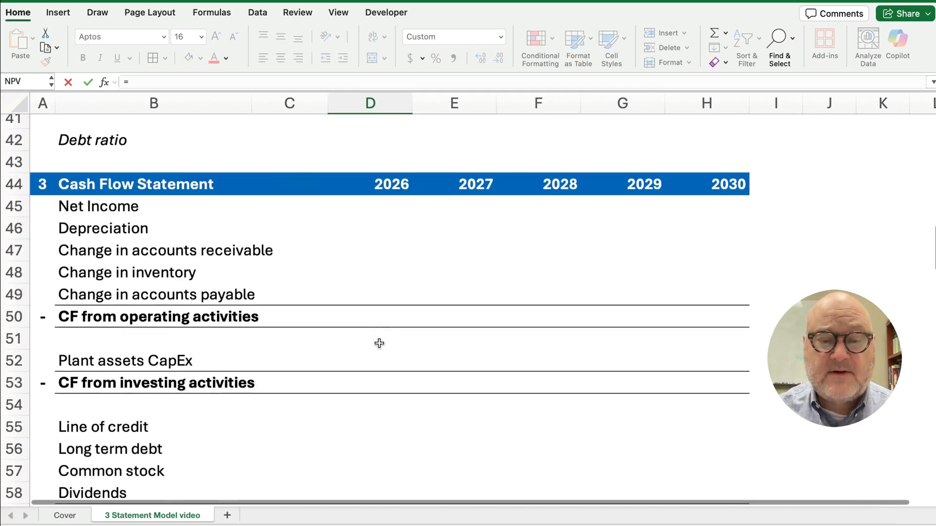
{"action": "scroll", "coordinate": [379, 343], "scroll_direction": "down", "scroll_amount": 8}
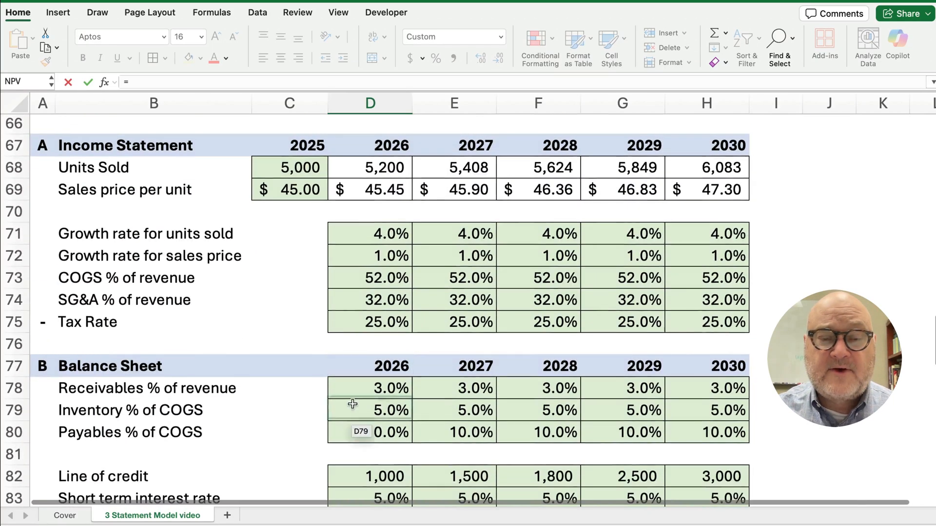
{"action": "scroll", "coordinate": [353, 404], "scroll_direction": "down", "scroll_amount": 2}
{"action": "left_click", "coordinate": [381, 373]}
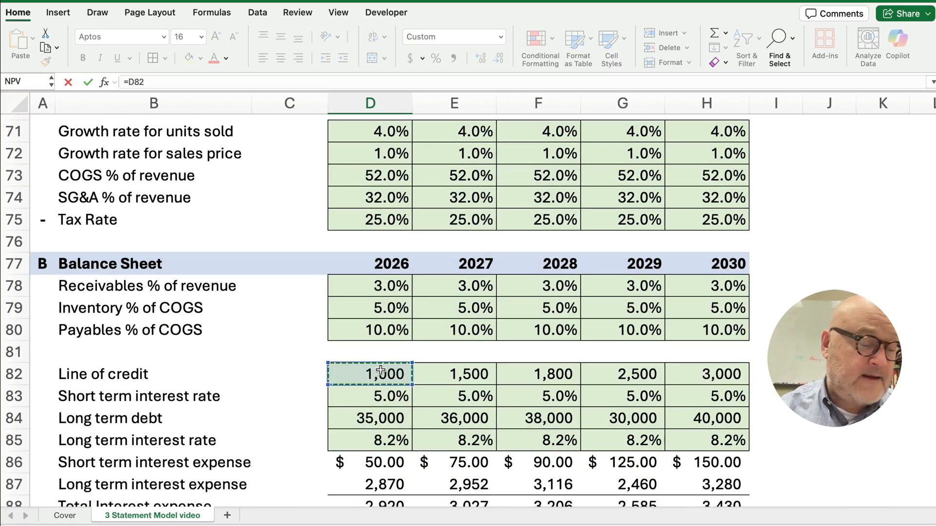
{"action": "key", "text": "Return"}
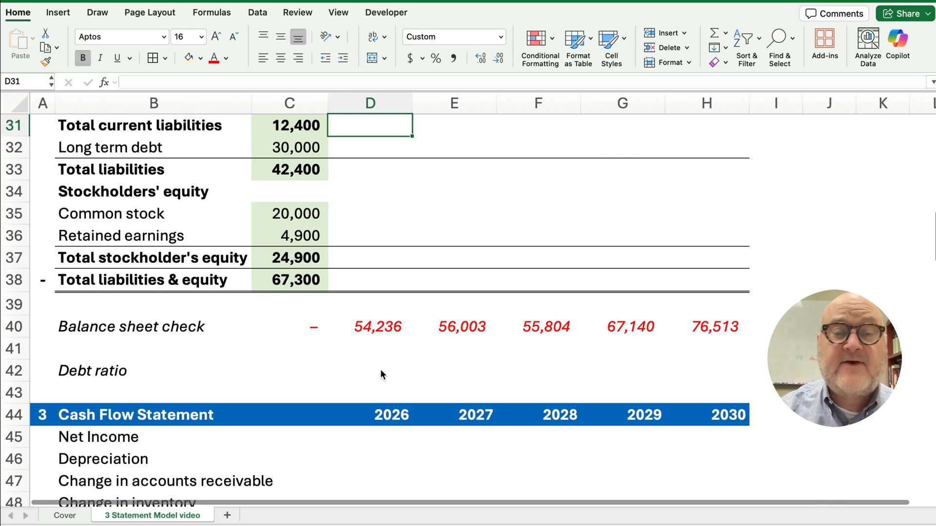
AutoSum D29:D31 so 2026 total current liabilities read 13,290
{"action": "scroll", "coordinate": [381, 370], "scroll_direction": "up", "scroll_amount": 3}
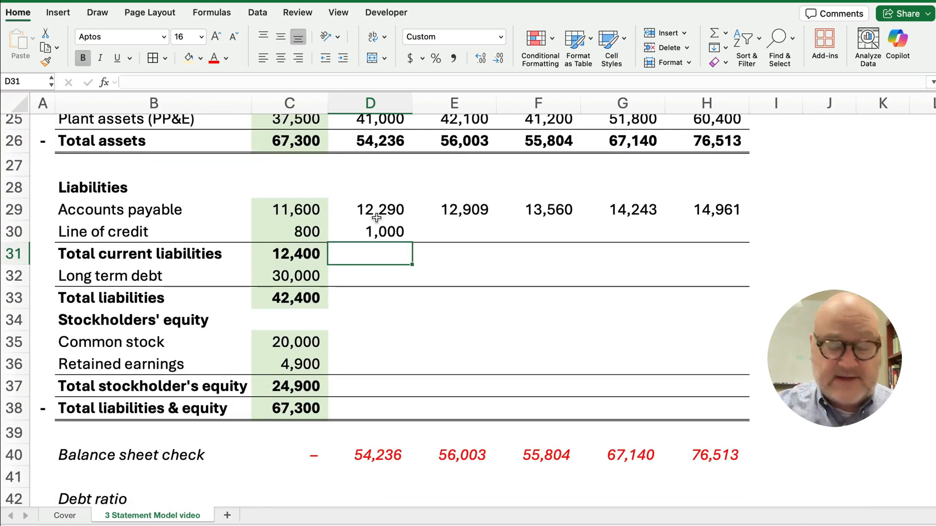
{"action": "left_click_drag", "start_coordinate": [378, 210], "coordinate": [374, 247]}
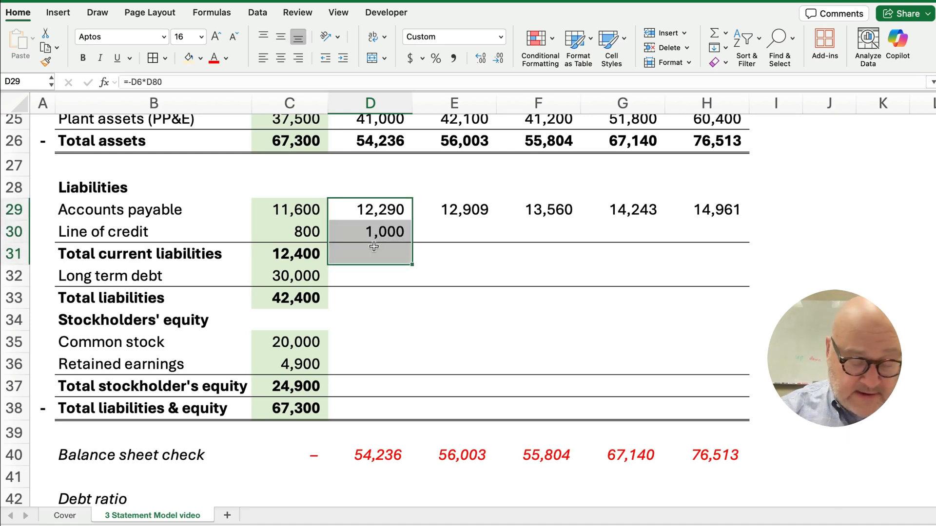
{"action": "key", "text": "super+shift+t"}
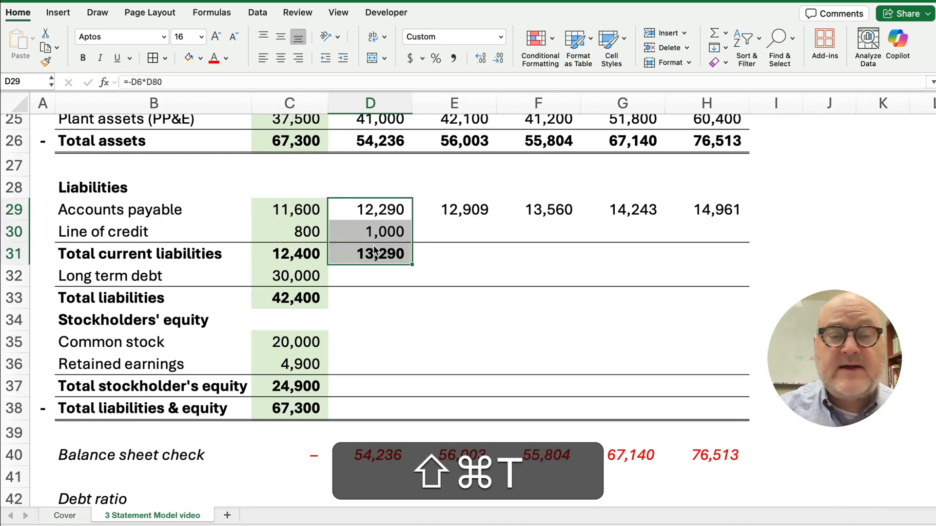
{"action": "left_click", "coordinate": [375, 251]}
{"action": "left_click", "coordinate": [372, 278]}
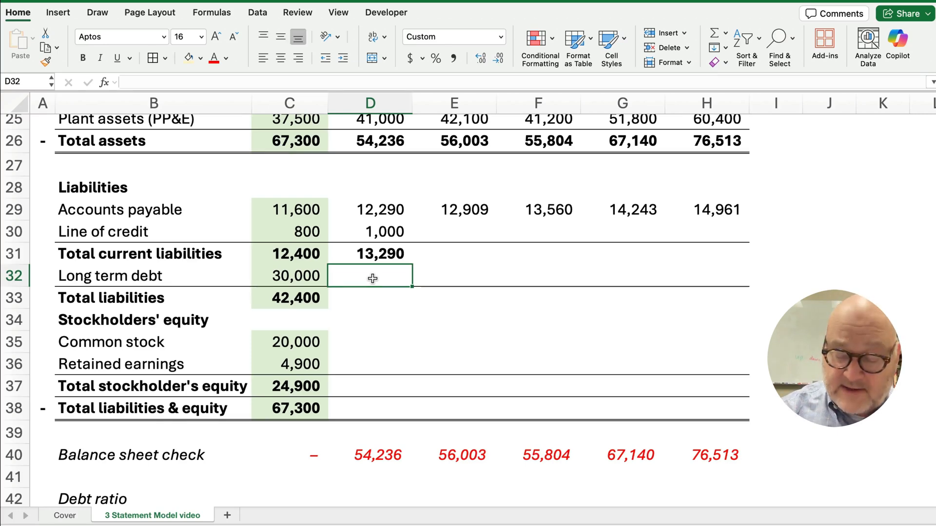
Link 2026 long term debt in D32 to its assumption in D84
{"action": "type", "text": "="}
{"action": "scroll", "coordinate": [387, 361], "scroll_direction": "down", "scroll_amount": 6}
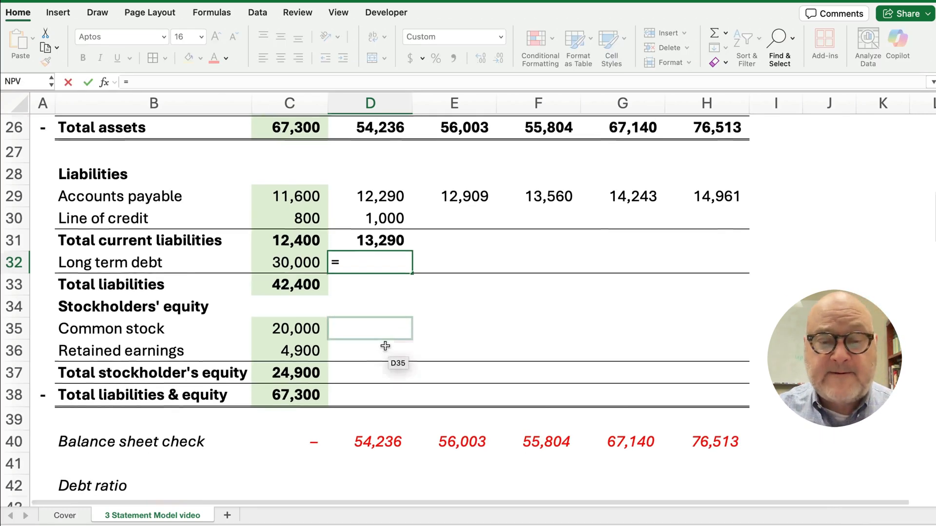
{"action": "scroll", "coordinate": [391, 363], "scroll_direction": "down", "scroll_amount": 15}
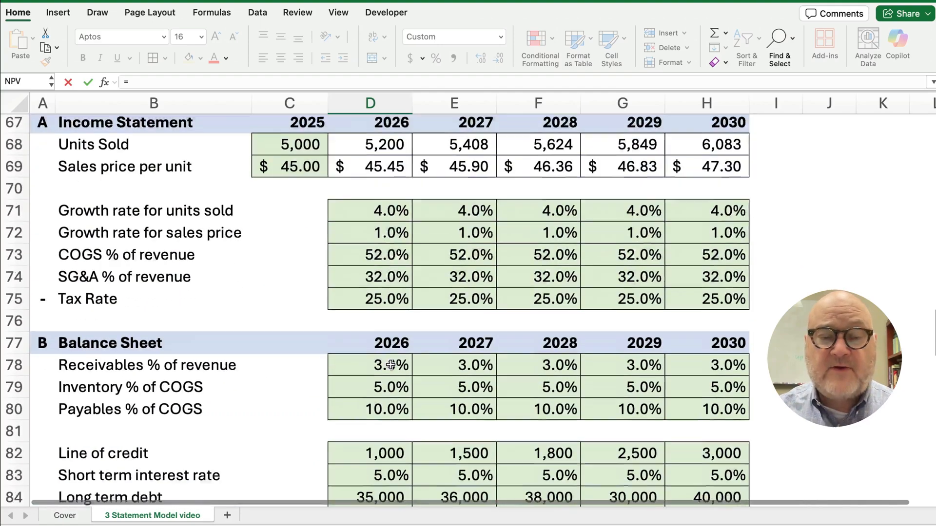
{"action": "scroll", "coordinate": [391, 365], "scroll_direction": "down", "scroll_amount": 4}
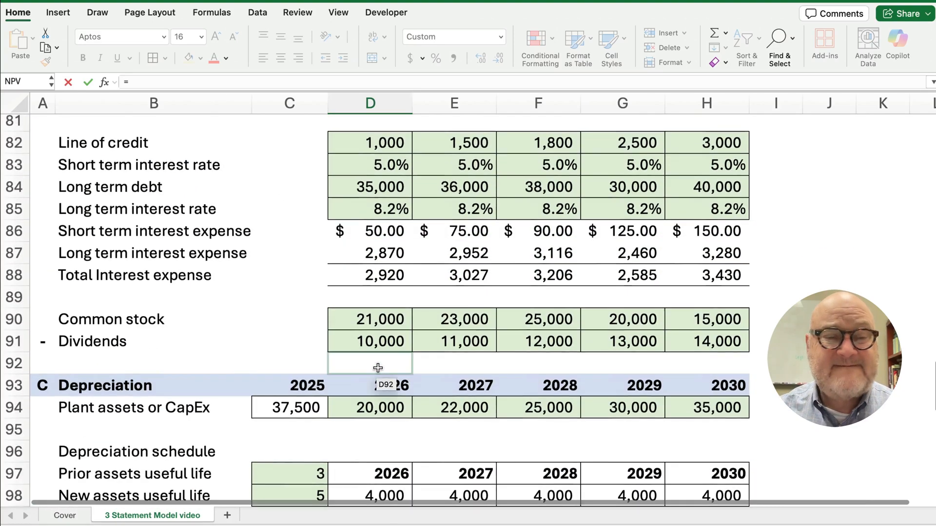
{"action": "scroll", "coordinate": [378, 368], "scroll_direction": "up", "scroll_amount": 2}
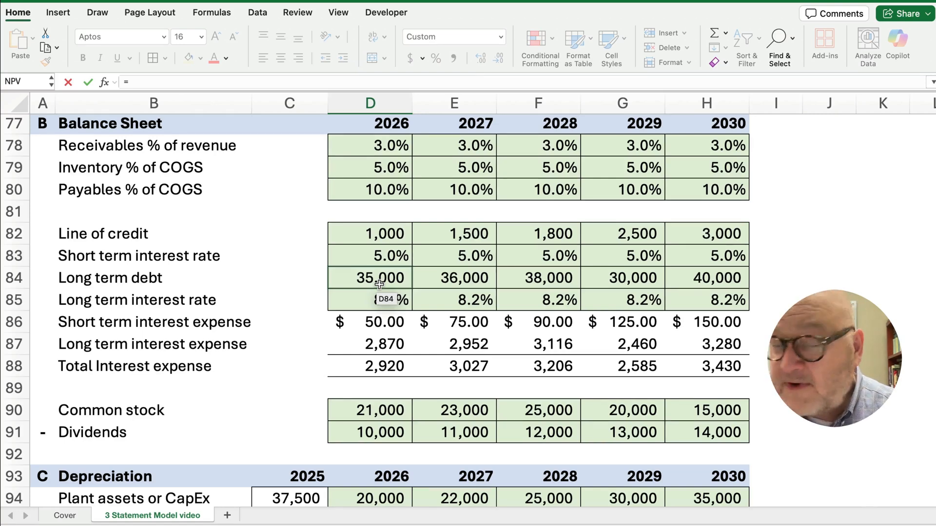
{"action": "left_click", "coordinate": [379, 284]}
{"action": "key", "text": "Escape"}
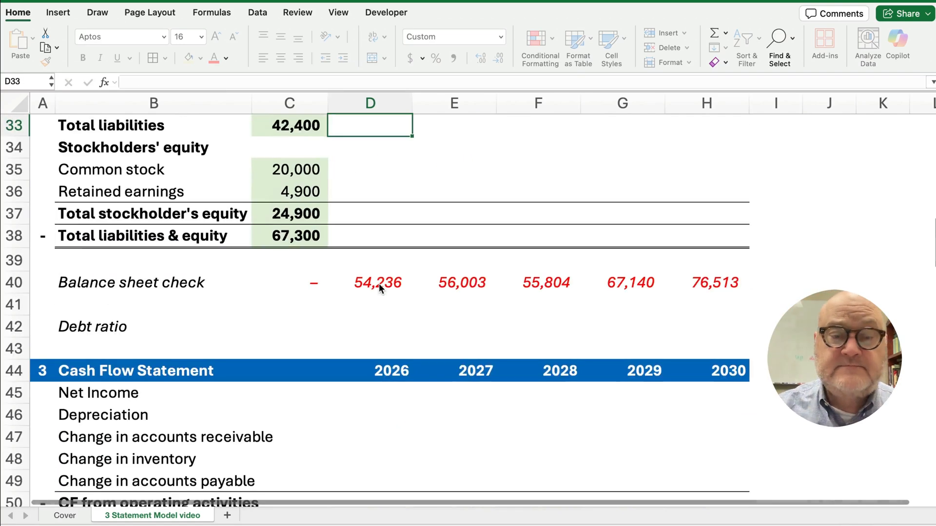
Set 2026 total liabilities in D33 to =D31+D32
{"action": "scroll", "coordinate": [379, 282], "scroll_direction": "up", "scroll_amount": 2}
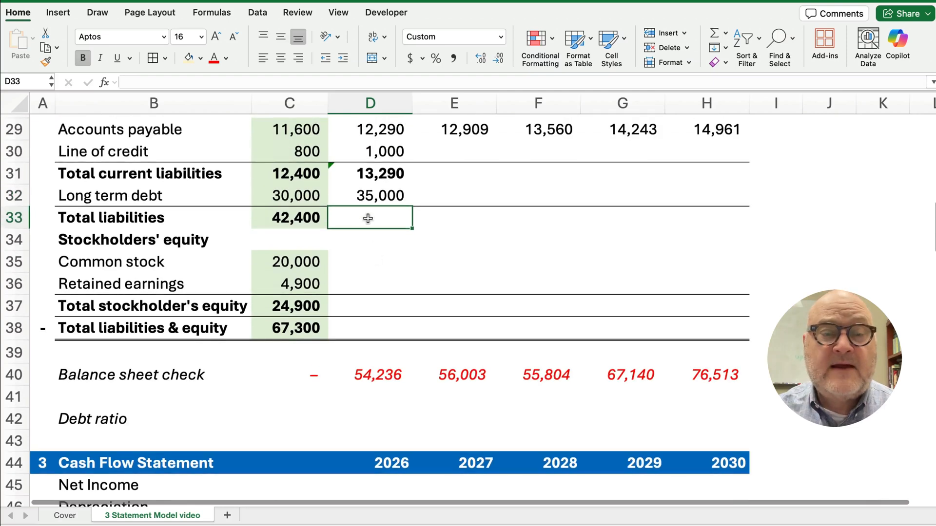
{"action": "scroll", "coordinate": [373, 229], "scroll_direction": "up", "scroll_amount": 1}
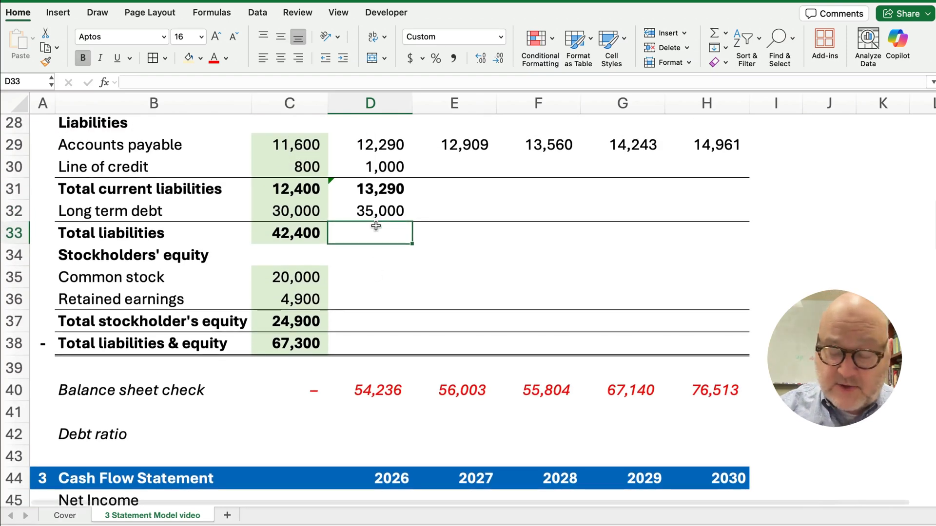
{"action": "type", "text": "="}
{"action": "key", "text": "Up"}
{"action": "key", "text": "Up"}
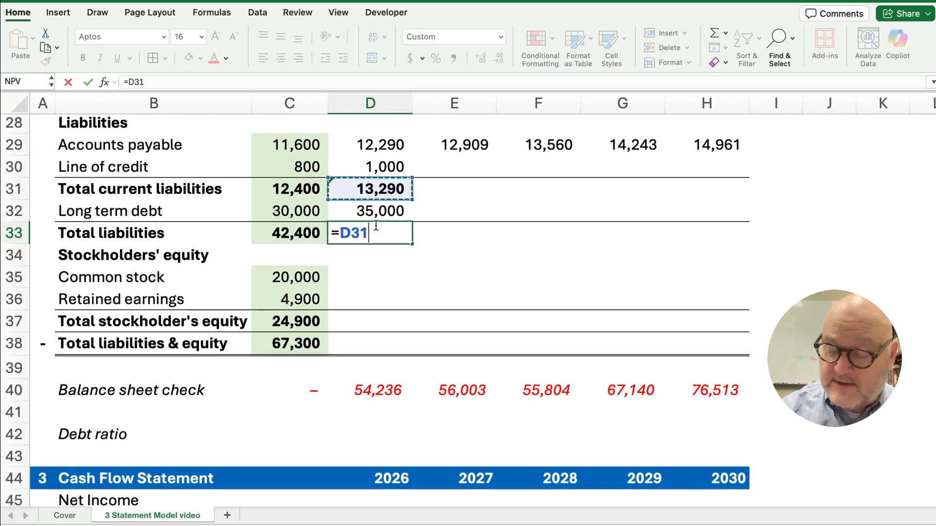
{"action": "type", "text": "+"}
{"action": "key", "text": "Up"}
{"action": "key", "text": "Return"}
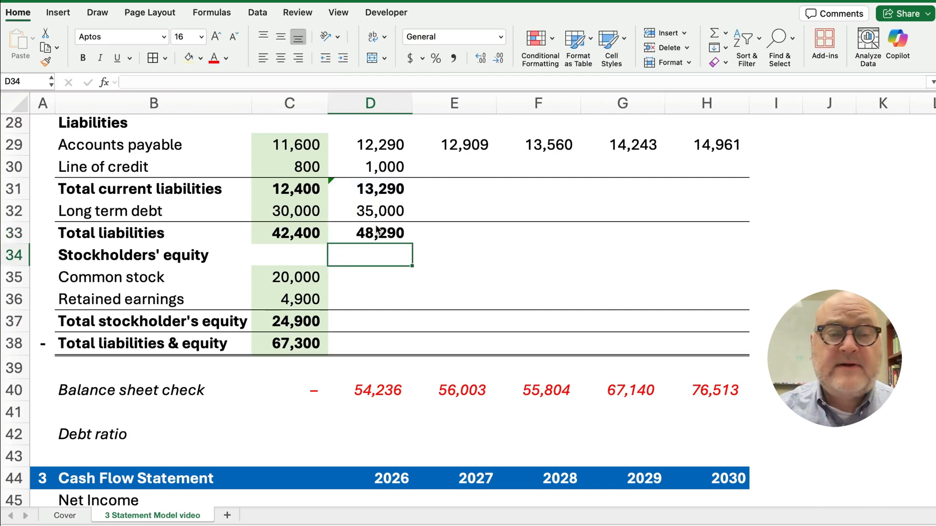
Fill D30:D33 across to 2030 and spot-check total liabilities reaching 57,961
{"action": "left_click", "coordinate": [381, 235]}
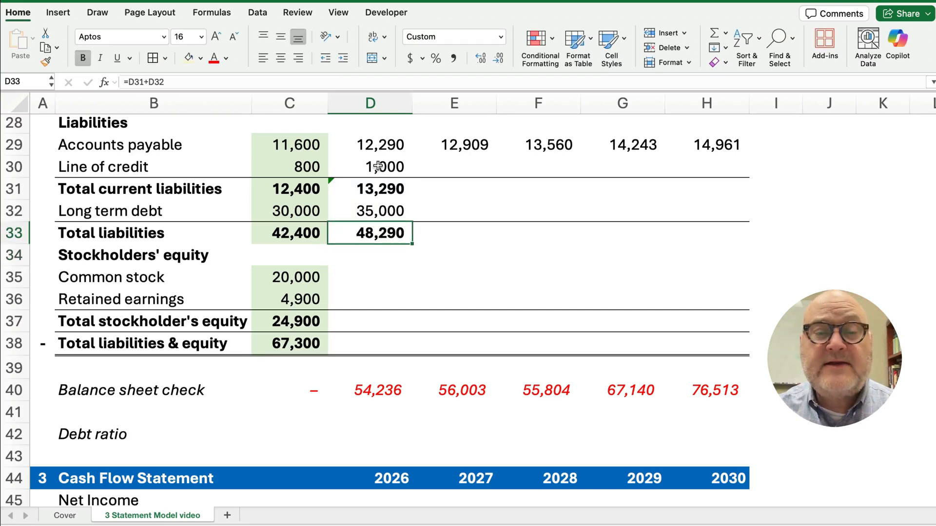
{"action": "left_click_drag", "start_coordinate": [380, 167], "coordinate": [708, 249]}
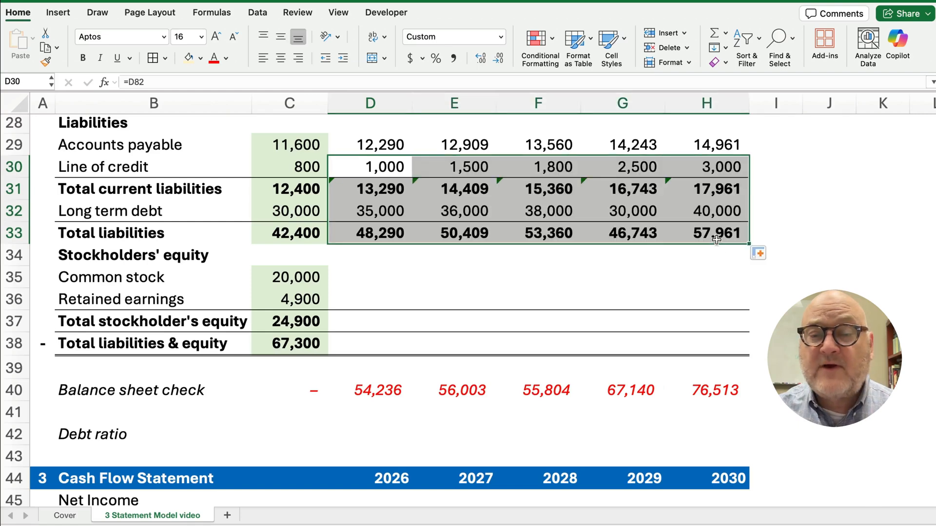
{"action": "left_click", "coordinate": [717, 238]}
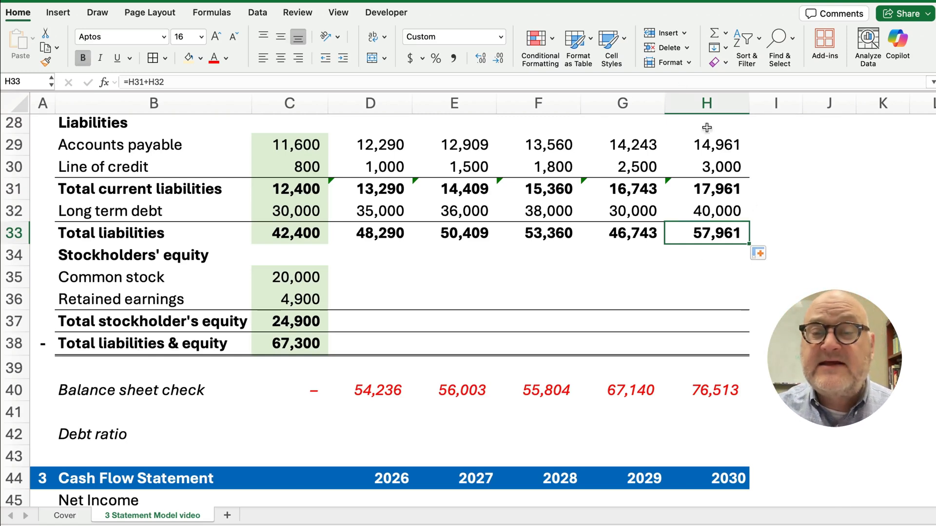
{"action": "left_click", "coordinate": [735, 187]}
{"action": "left_click", "coordinate": [719, 211]}
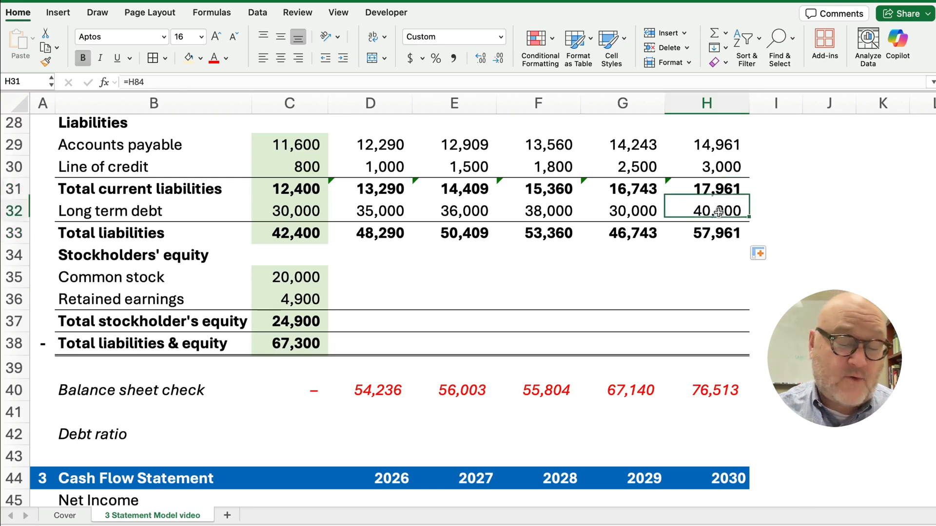
{"action": "left_click", "coordinate": [714, 234]}
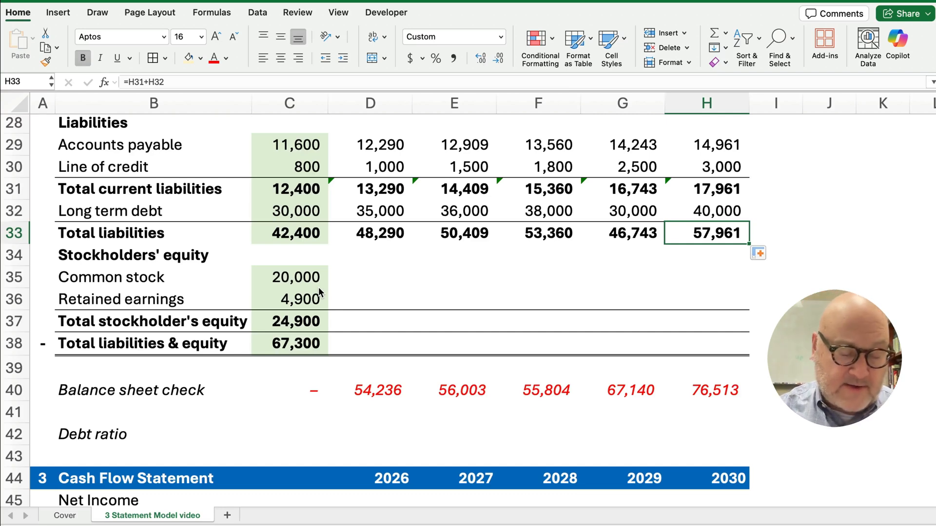
Link balance sheet common stock for 2026–2030 to its assumptions, running 21,000 to 15,000
{"action": "left_click", "coordinate": [366, 277]}
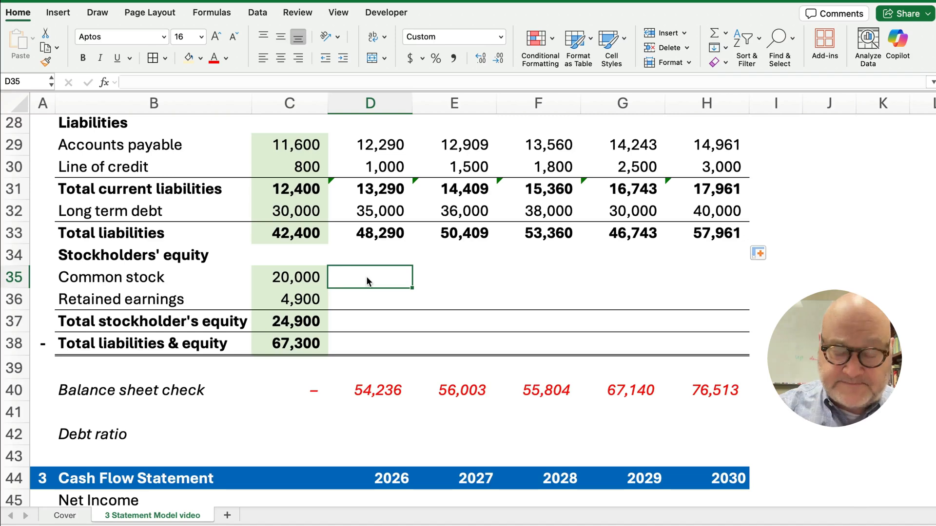
{"action": "type", "text": "="}
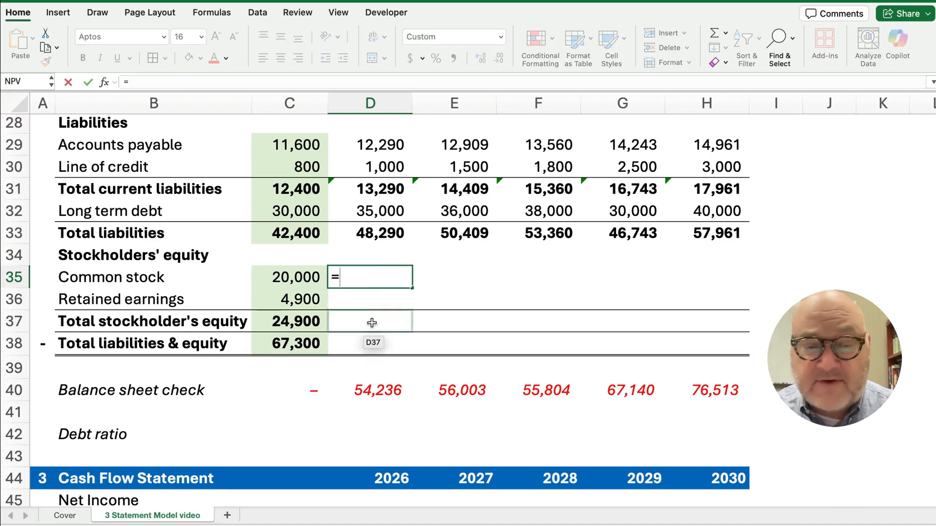
{"action": "scroll", "coordinate": [361, 349], "scroll_direction": "down", "scroll_amount": 8}
{"action": "scroll", "coordinate": [361, 346], "scroll_direction": "down", "scroll_amount": 9}
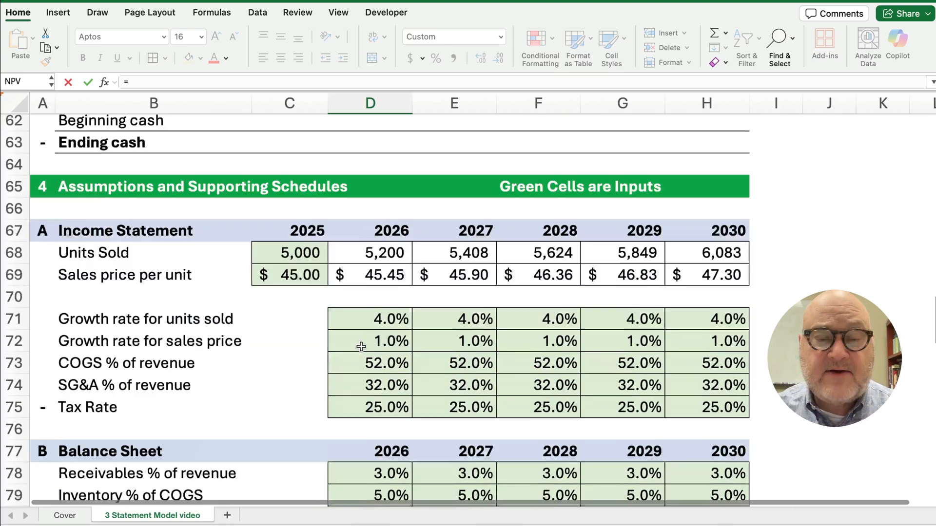
{"action": "scroll", "coordinate": [361, 346], "scroll_direction": "down", "scroll_amount": 1}
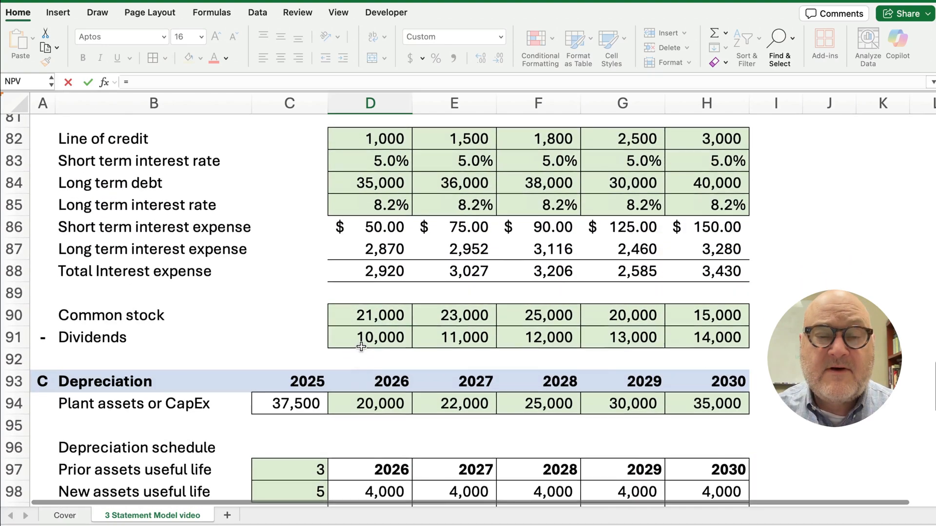
{"action": "left_click", "coordinate": [367, 318]}
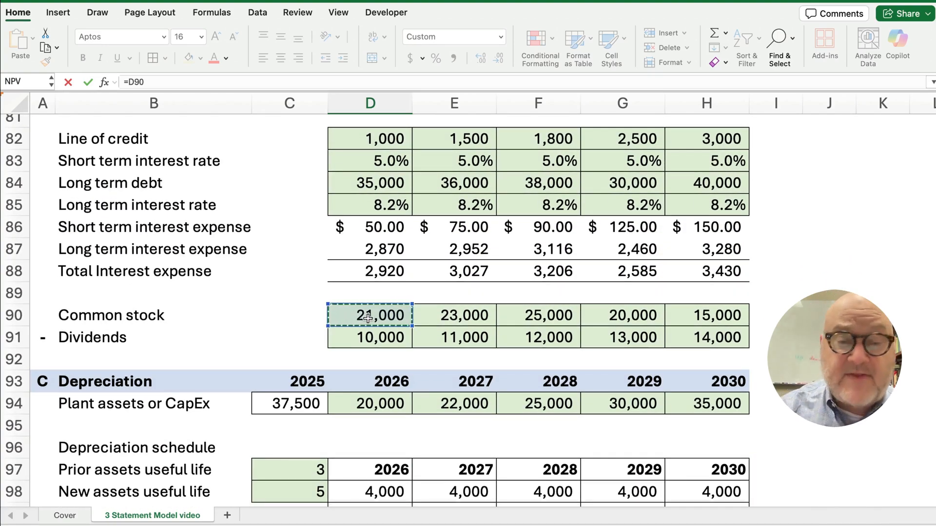
{"action": "key", "text": "Return"}
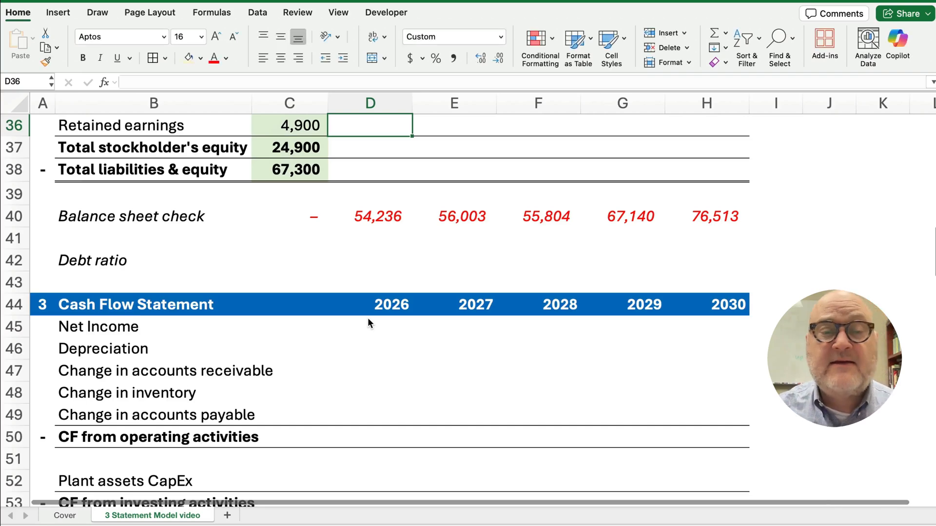
{"action": "scroll", "coordinate": [368, 318], "scroll_direction": "up", "scroll_amount": 5}
{"action": "key", "text": "Up"}
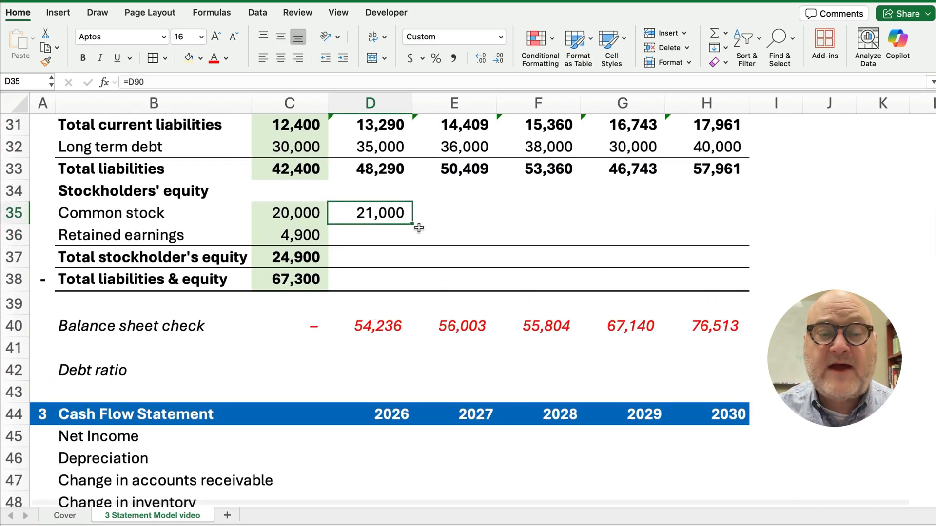
{"action": "left_click_drag", "start_coordinate": [417, 225], "coordinate": [726, 236]}
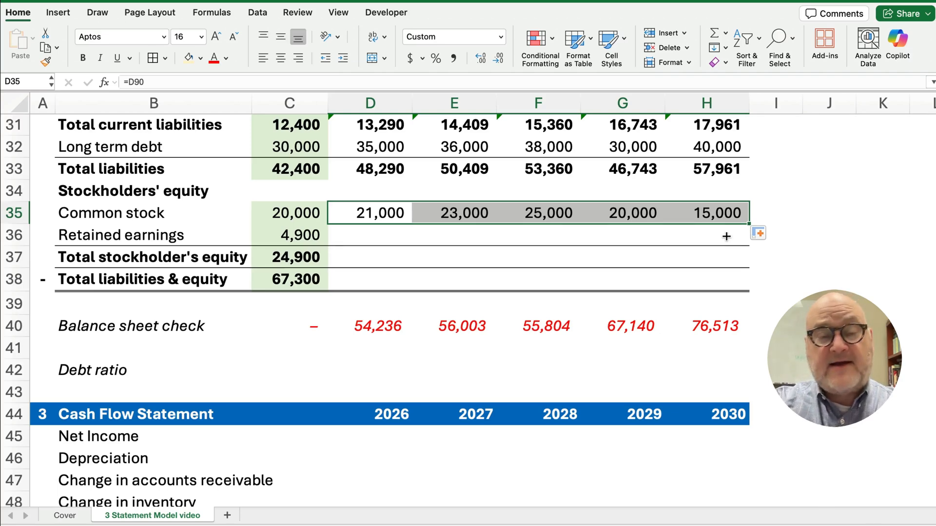
Scroll down to the Retained Earnings schedule in rows 114–118
{"action": "scroll", "coordinate": [397, 299], "scroll_direction": "down", "scroll_amount": 7}
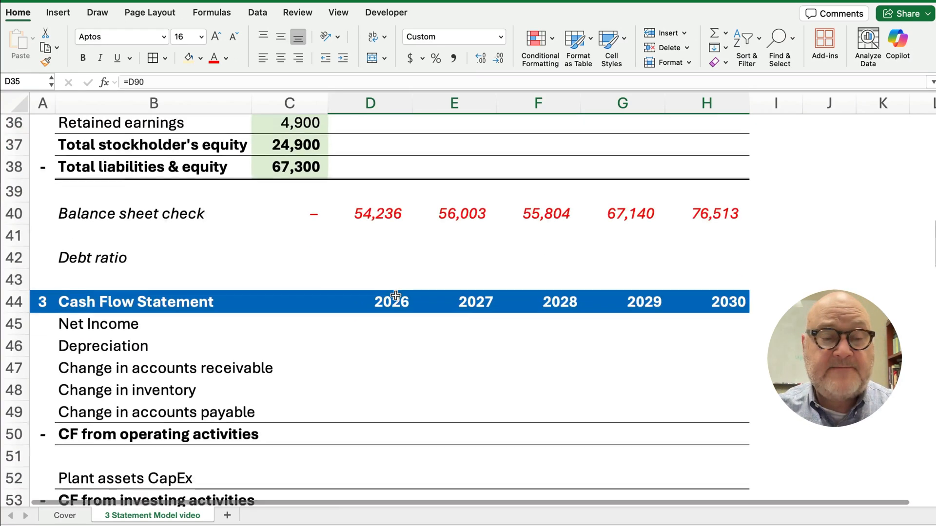
{"action": "scroll", "coordinate": [282, 331], "scroll_direction": "down", "scroll_amount": 7}
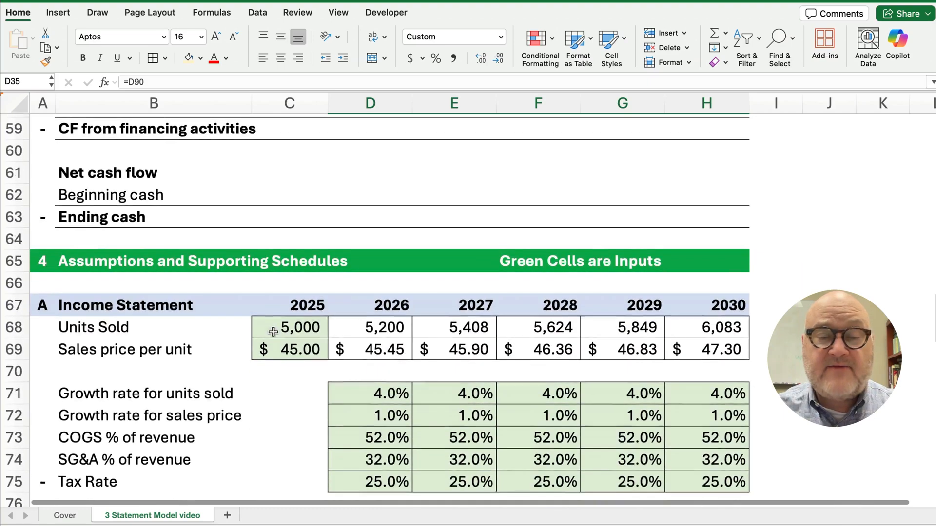
{"action": "scroll", "coordinate": [273, 332], "scroll_direction": "down", "scroll_amount": 2}
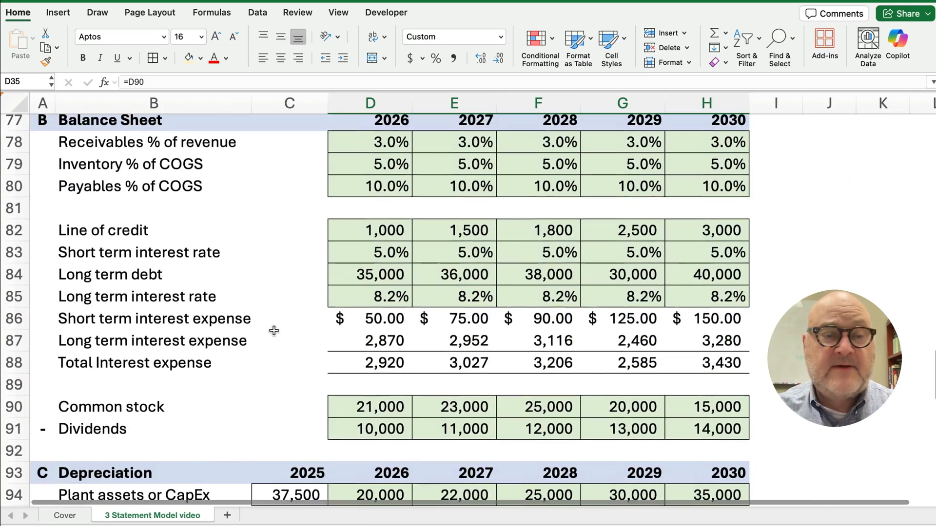
{"action": "scroll", "coordinate": [274, 331], "scroll_direction": "down", "scroll_amount": 5}
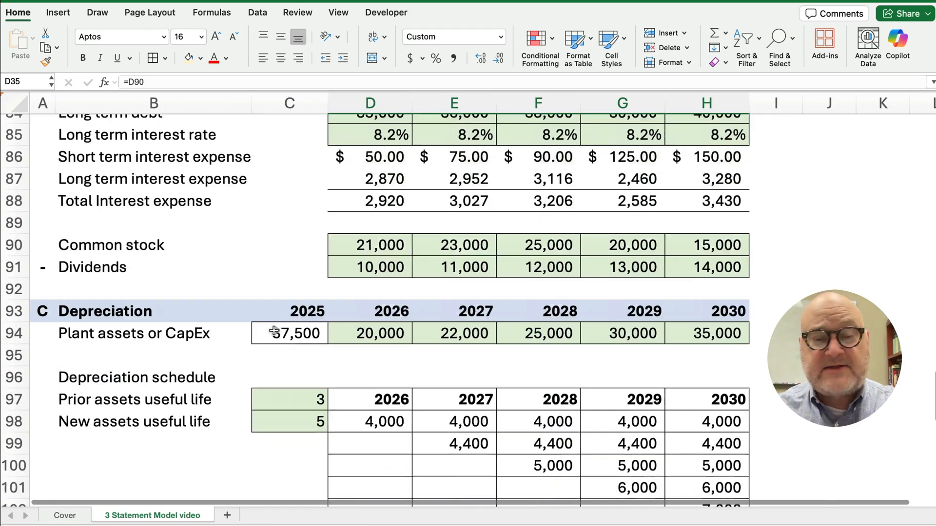
{"action": "scroll", "coordinate": [274, 331], "scroll_direction": "down", "scroll_amount": 5}
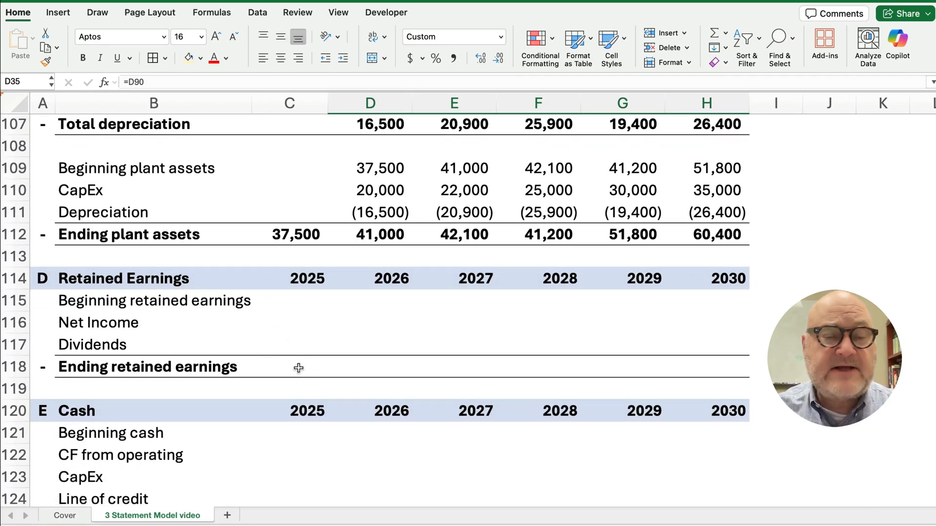
Set C118 to =C36 so the 2025 ending retained earnings shows 4,900
{"action": "left_click", "coordinate": [298, 368]}
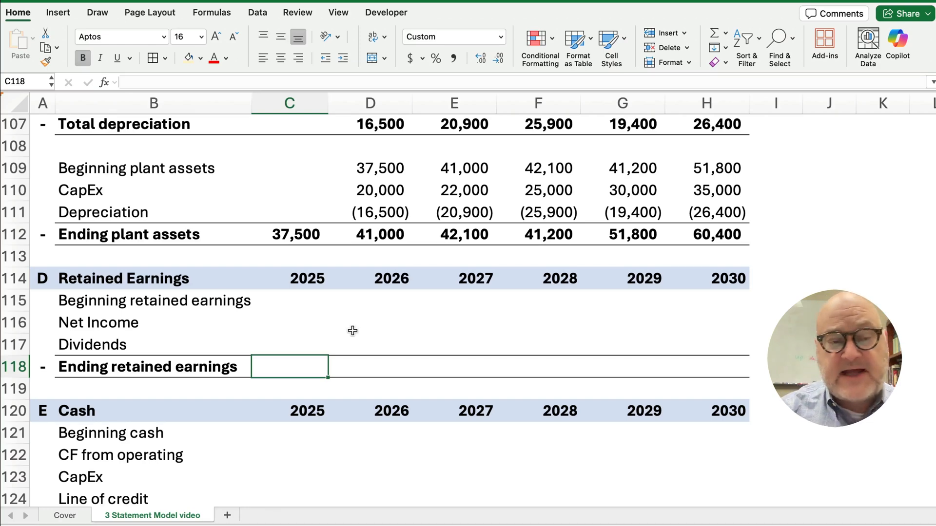
{"action": "type", "text": "="}
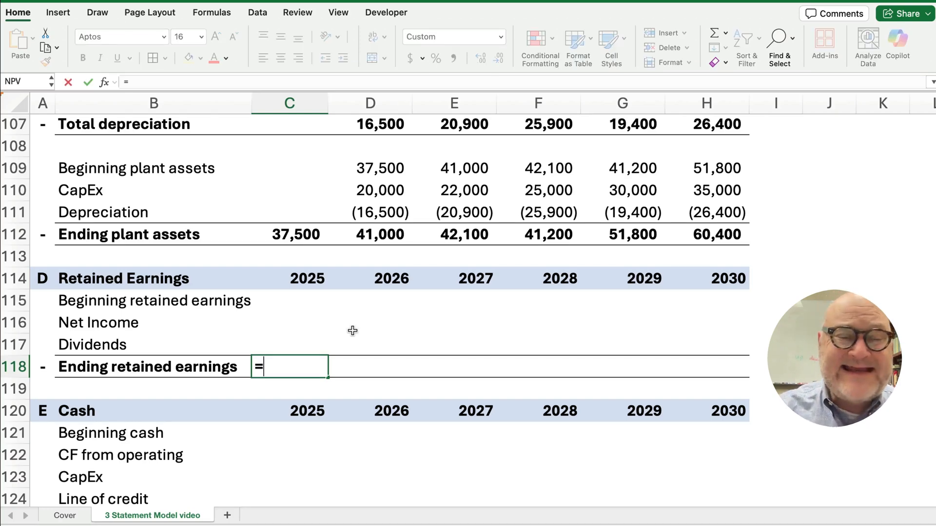
{"action": "scroll", "coordinate": [355, 271], "scroll_direction": "up", "scroll_amount": 5}
{"action": "scroll", "coordinate": [327, 274], "scroll_direction": "up", "scroll_amount": 10}
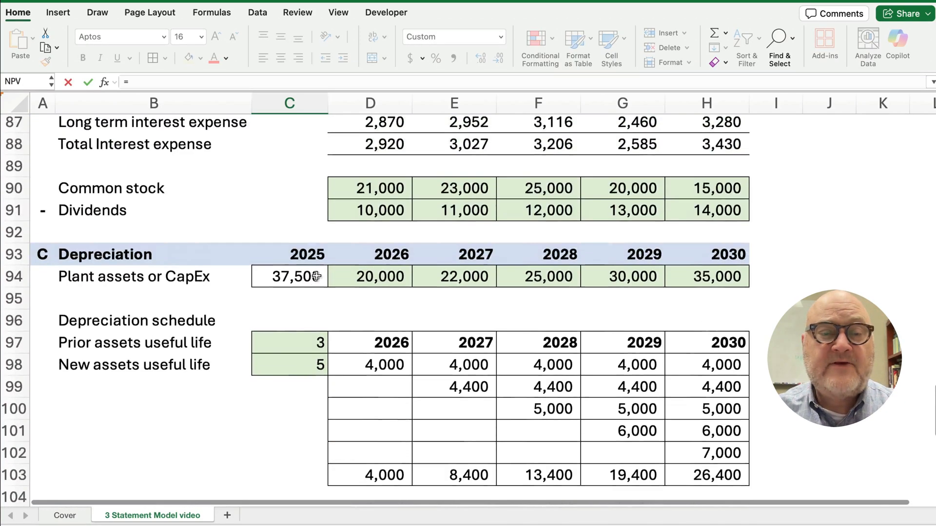
{"action": "scroll", "coordinate": [310, 279], "scroll_direction": "up", "scroll_amount": 10}
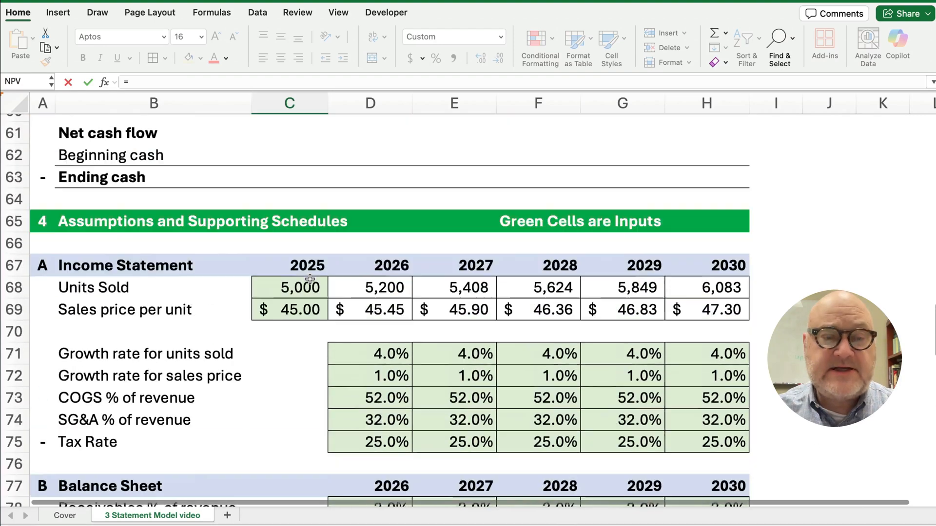
{"action": "scroll", "coordinate": [310, 279], "scroll_direction": "up", "scroll_amount": 3}
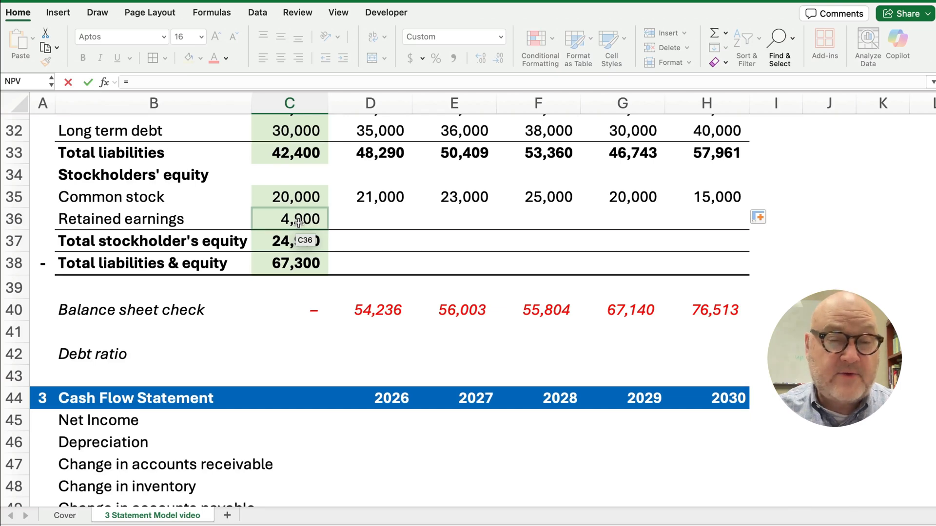
{"action": "left_click", "coordinate": [299, 222]}
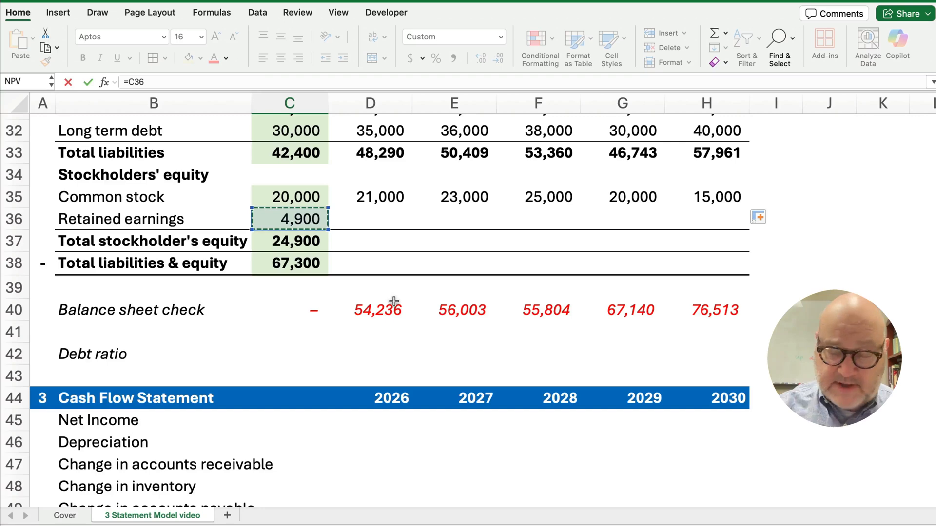
{"action": "key", "text": "Return"}
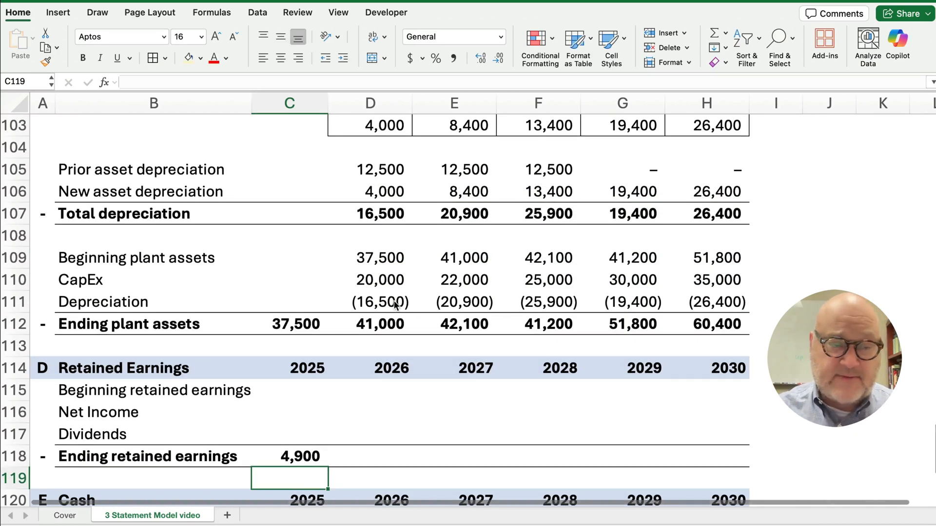
Set 2026 beginning retained earnings (D115) to =C118, giving 4,900
{"action": "left_click", "coordinate": [394, 390]}
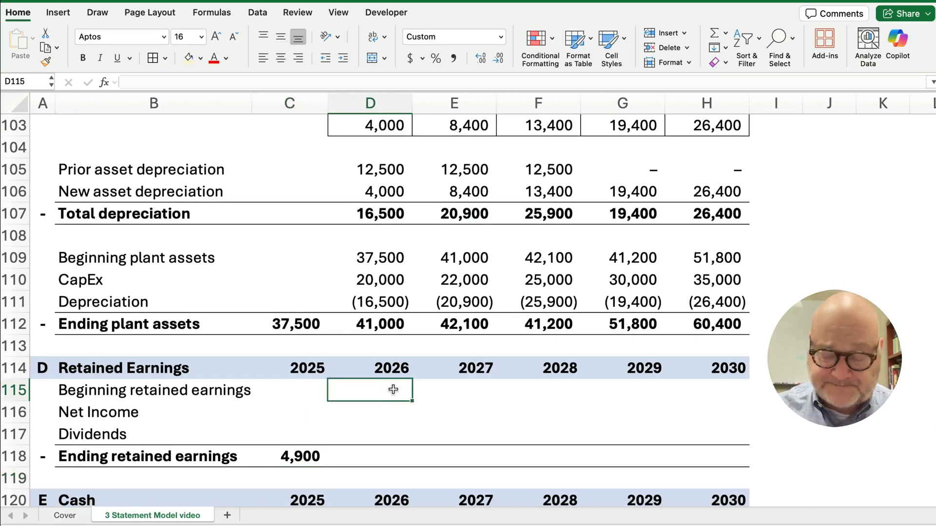
{"action": "type", "text": "="}
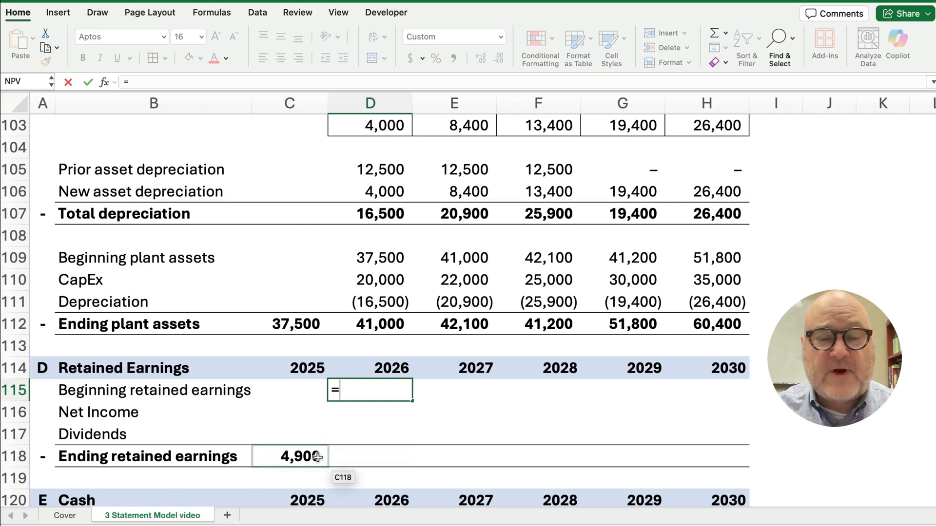
{"action": "left_click", "coordinate": [313, 456]}
{"action": "key", "text": "Return"}
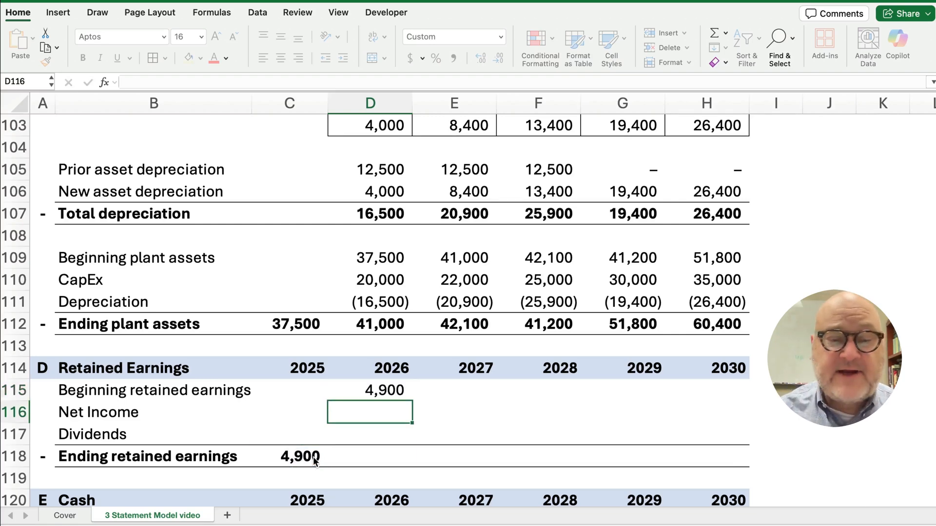
Link 2026 net income in D116 to the income statement's D14, giving 13,796
{"action": "type", "text": "="}
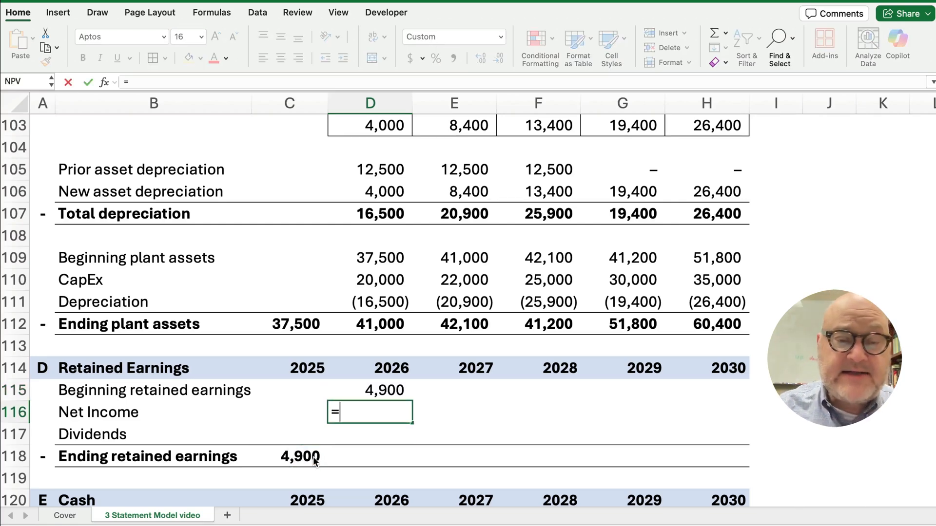
{"action": "scroll", "coordinate": [417, 387], "scroll_direction": "up", "scroll_amount": 5}
{"action": "scroll", "coordinate": [417, 367], "scroll_direction": "up", "scroll_amount": 15}
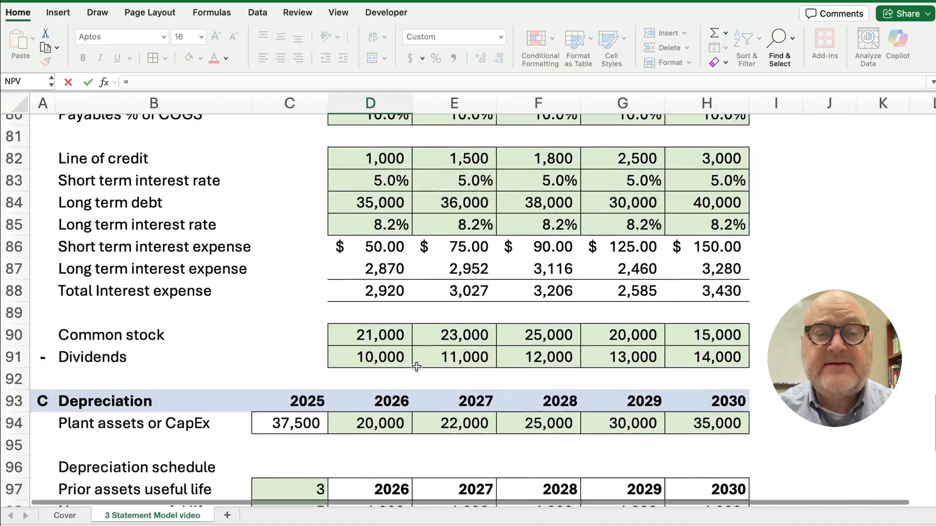
{"action": "scroll", "coordinate": [416, 366], "scroll_direction": "up", "scroll_amount": 8}
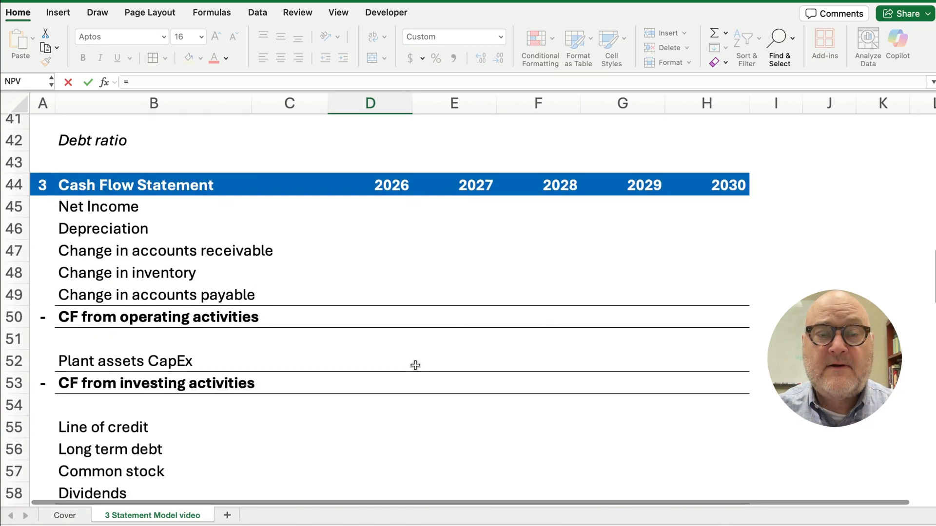
{"action": "scroll", "coordinate": [409, 358], "scroll_direction": "up", "scroll_amount": 8}
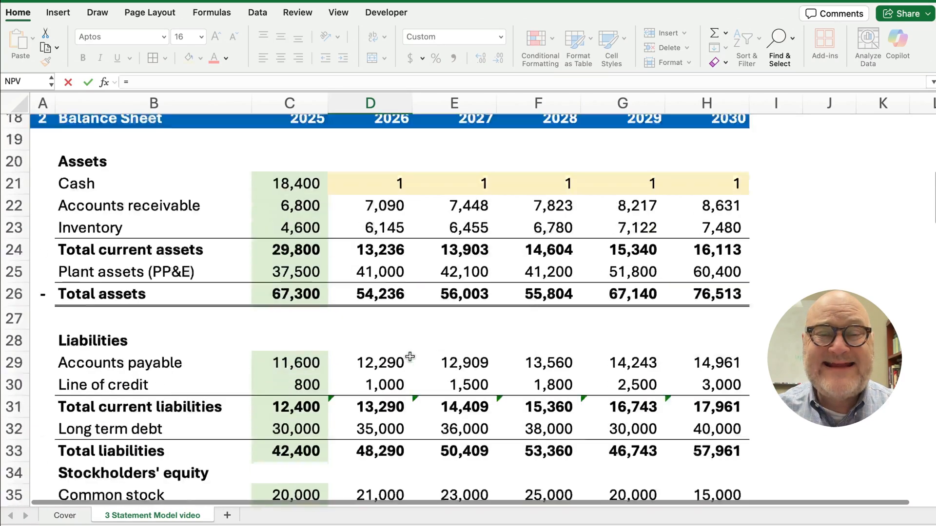
{"action": "left_click", "coordinate": [377, 279]}
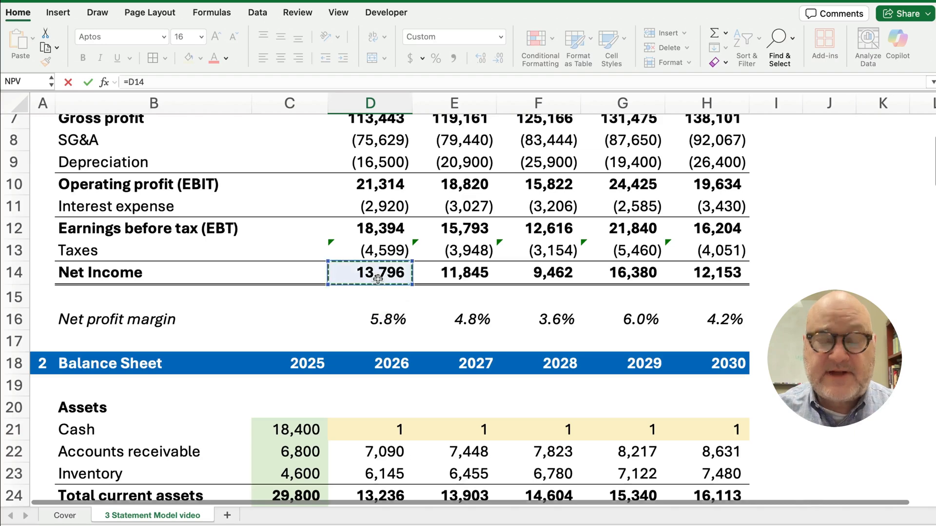
{"action": "key", "text": "Return"}
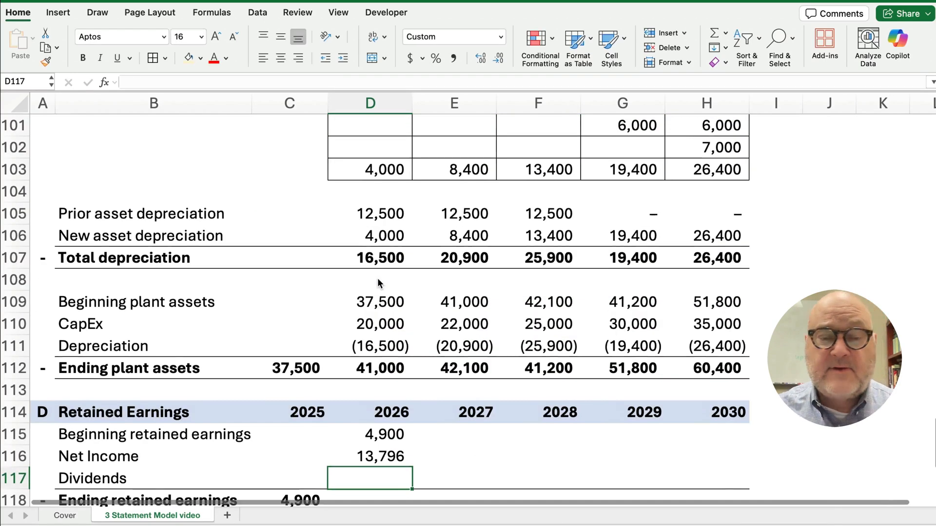
Enter dividends in D117 as =-D91, showing (10,000)
{"action": "scroll", "coordinate": [379, 377], "scroll_direction": "down", "scroll_amount": 2}
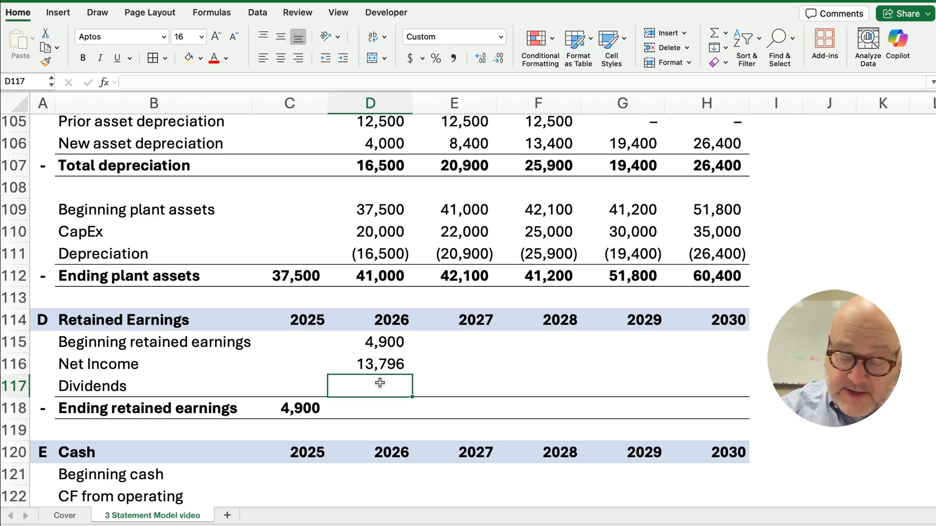
{"action": "type", "text": "=-"}
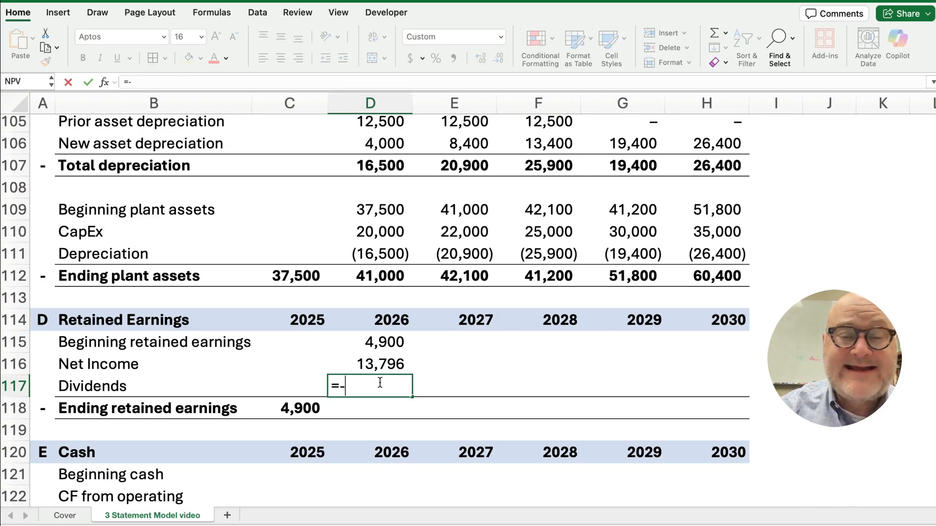
{"action": "scroll", "coordinate": [380, 341], "scroll_direction": "up", "scroll_amount": 6}
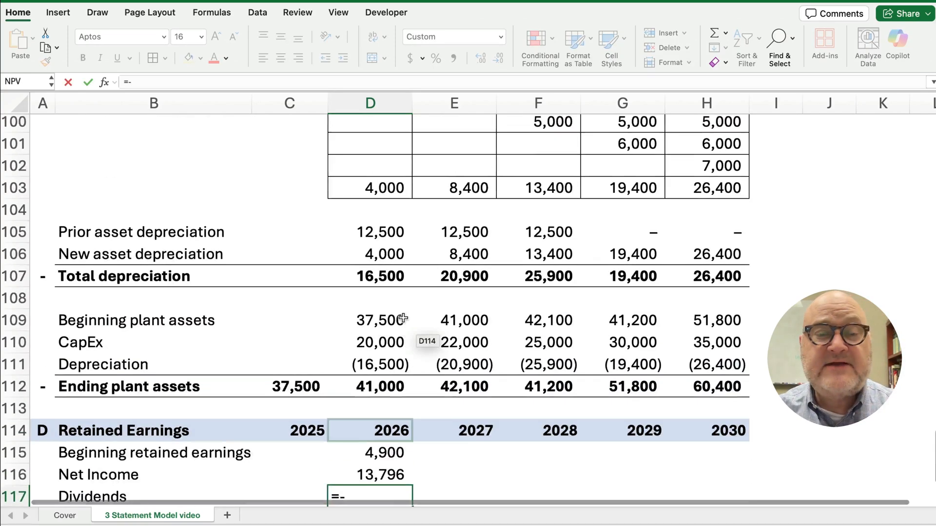
{"action": "scroll", "coordinate": [381, 315], "scroll_direction": "up", "scroll_amount": 1}
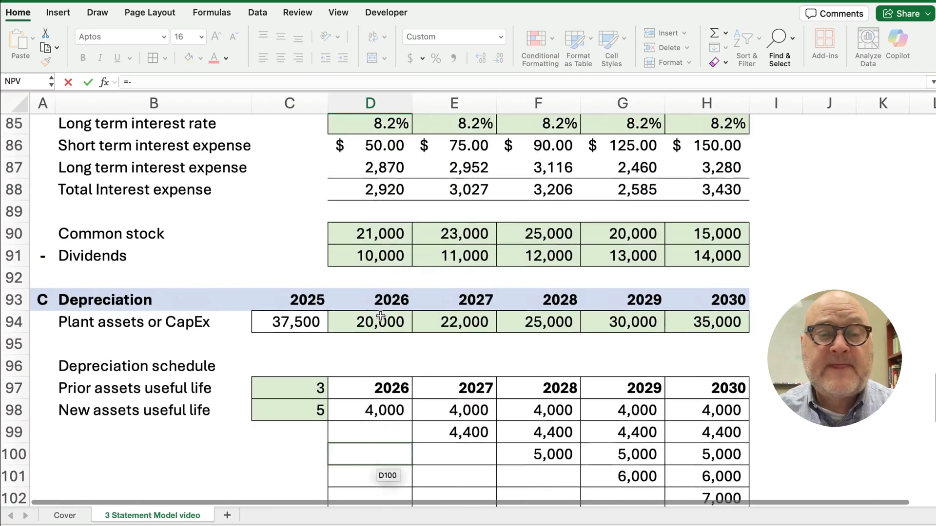
{"action": "left_click", "coordinate": [374, 264]}
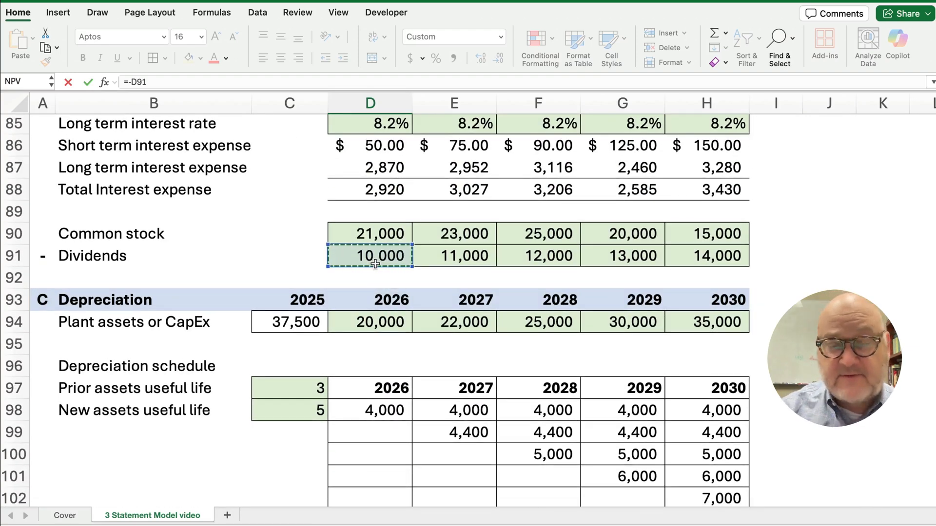
{"action": "key", "text": "Return"}
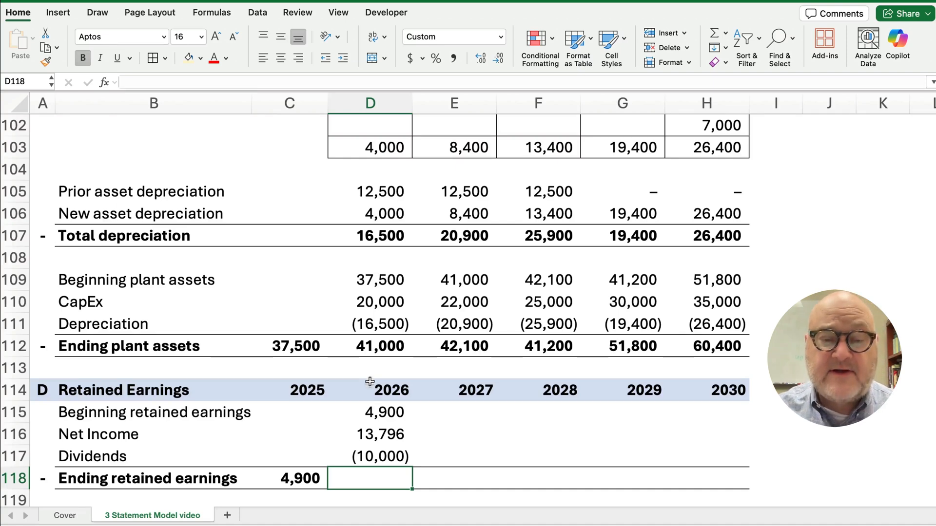
AutoSum 2026 ending retained earnings and fill D115:D118 through 2030, giving 8,696 to 8,536
{"action": "left_click_drag", "start_coordinate": [376, 409], "coordinate": [373, 473]}
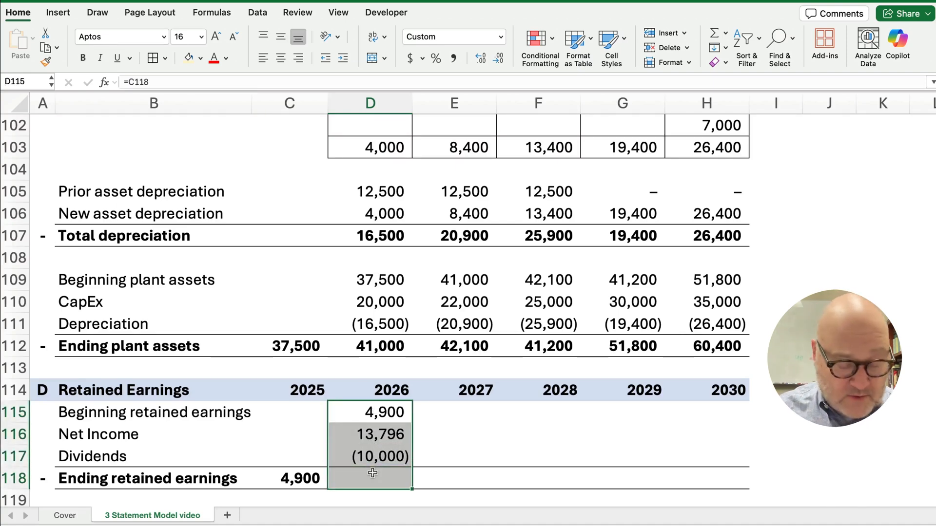
{"action": "key", "text": "super+shift+t"}
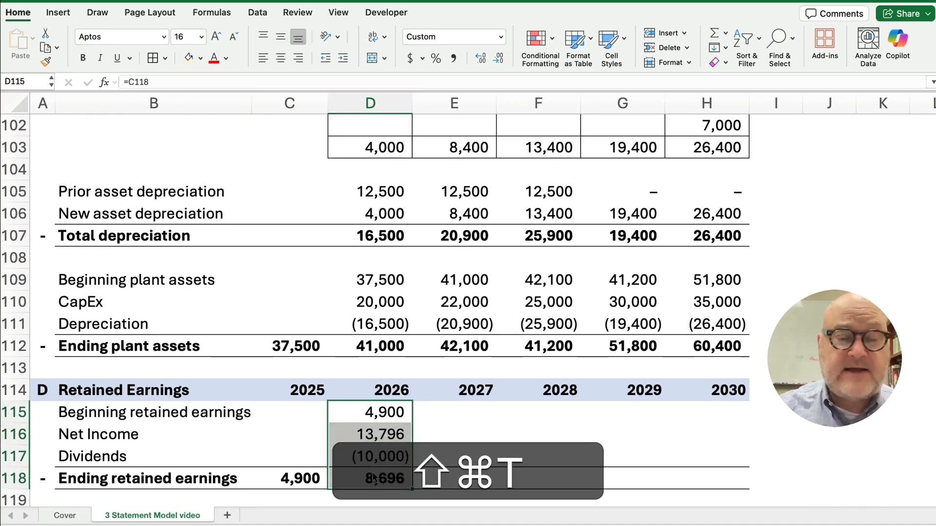
{"action": "left_click", "coordinate": [383, 479]}
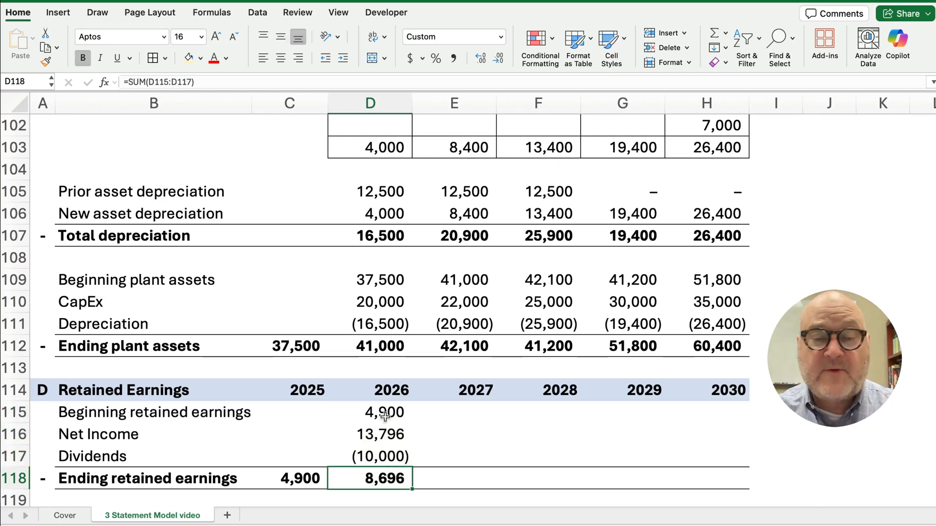
{"action": "left_click_drag", "start_coordinate": [385, 412], "coordinate": [710, 481]}
{"action": "left_click", "coordinate": [696, 480]}
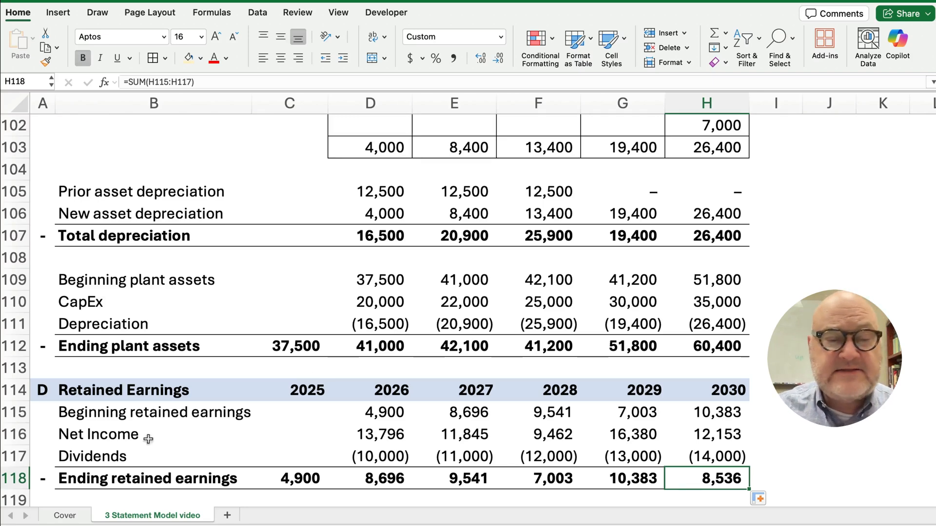
{"action": "scroll", "coordinate": [225, 364], "scroll_direction": "up", "scroll_amount": 10}
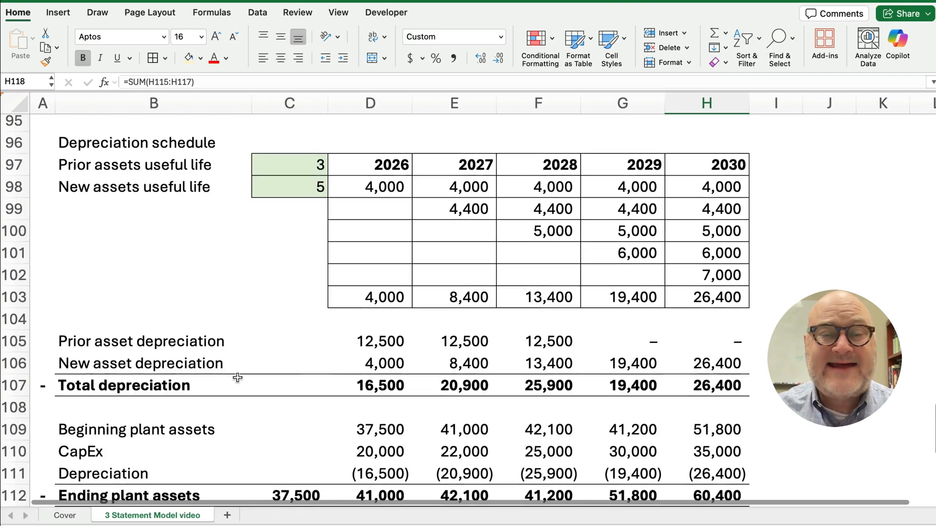
{"action": "scroll", "coordinate": [269, 328], "scroll_direction": "up", "scroll_amount": 10}
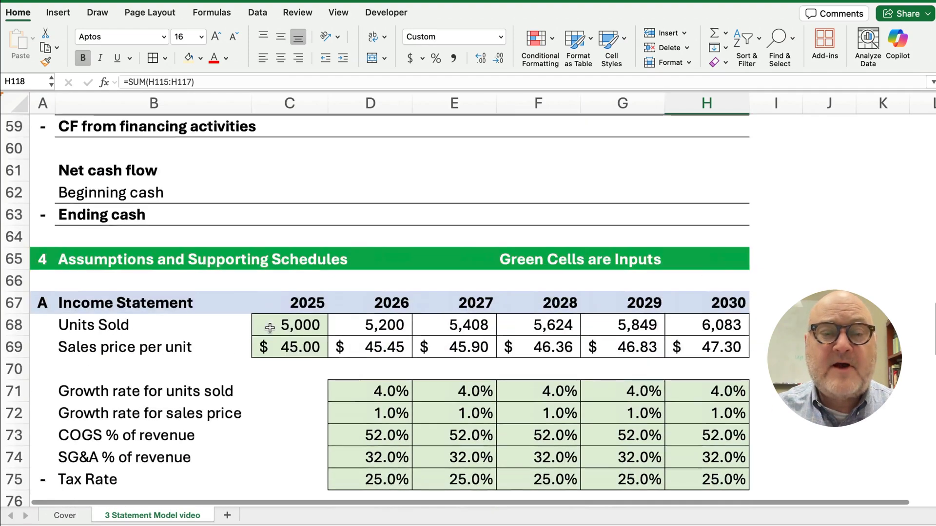
{"action": "scroll", "coordinate": [269, 328], "scroll_direction": "up", "scroll_amount": 4}
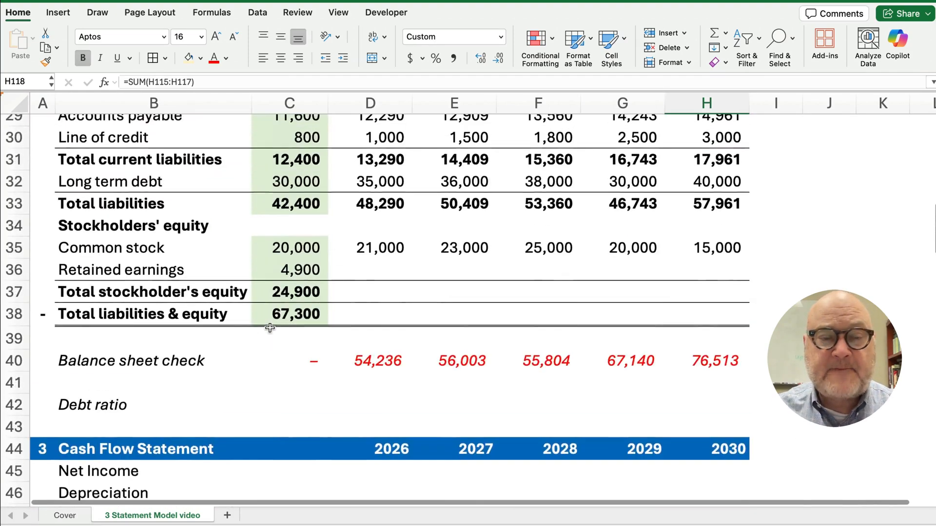
Set balance sheet retained earnings D36 to =D118 and fill to H36 (8,696–8,536)
{"action": "left_click", "coordinate": [370, 271]}
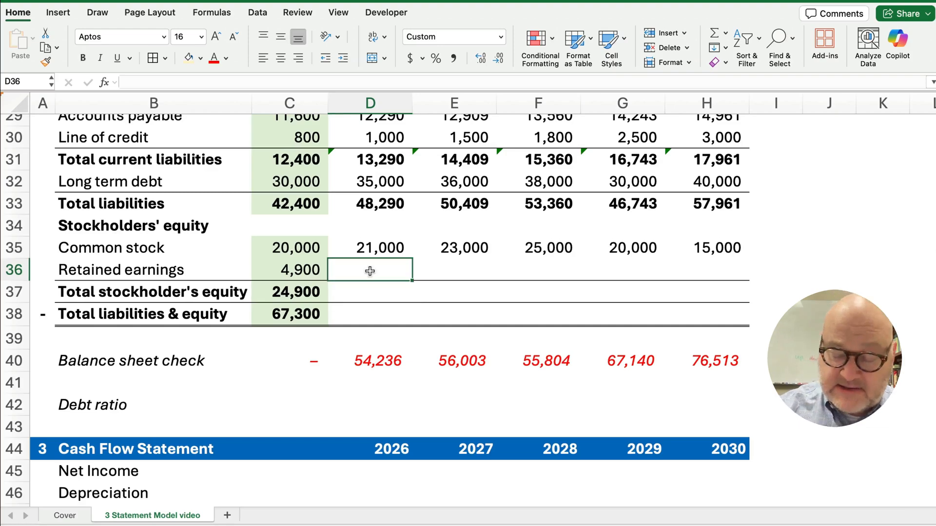
{"action": "type", "text": "="}
{"action": "left_click", "coordinate": [397, 362]}
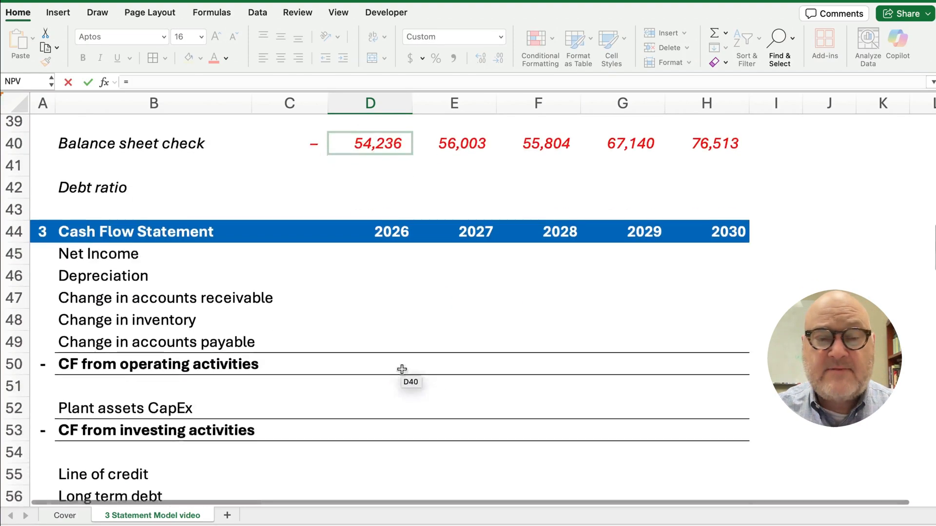
{"action": "scroll", "coordinate": [402, 369], "scroll_direction": "down", "scroll_amount": 15}
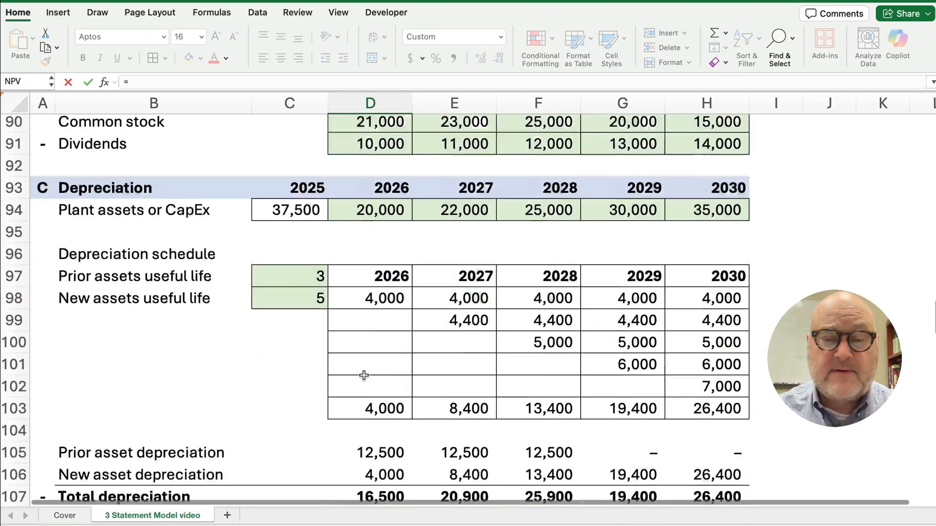
{"action": "scroll", "coordinate": [363, 375], "scroll_direction": "down", "scroll_amount": 6}
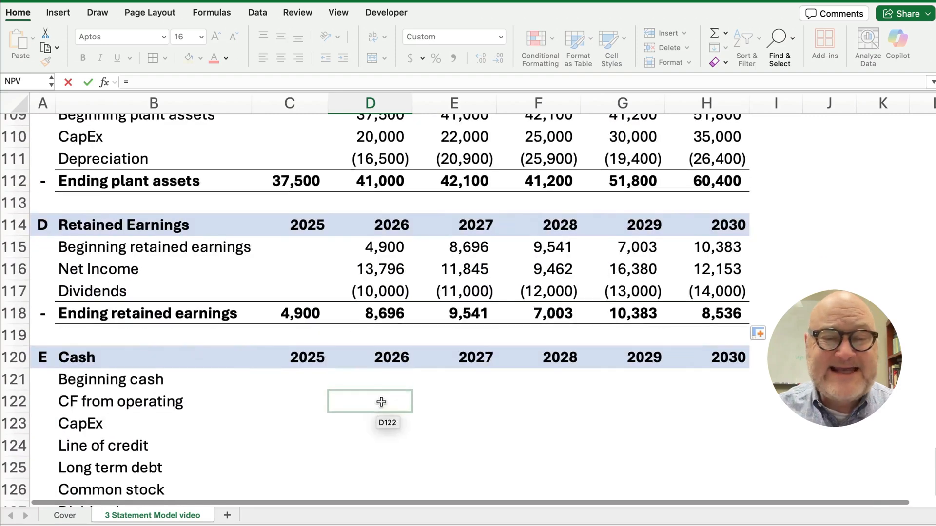
{"action": "left_click", "coordinate": [383, 319]}
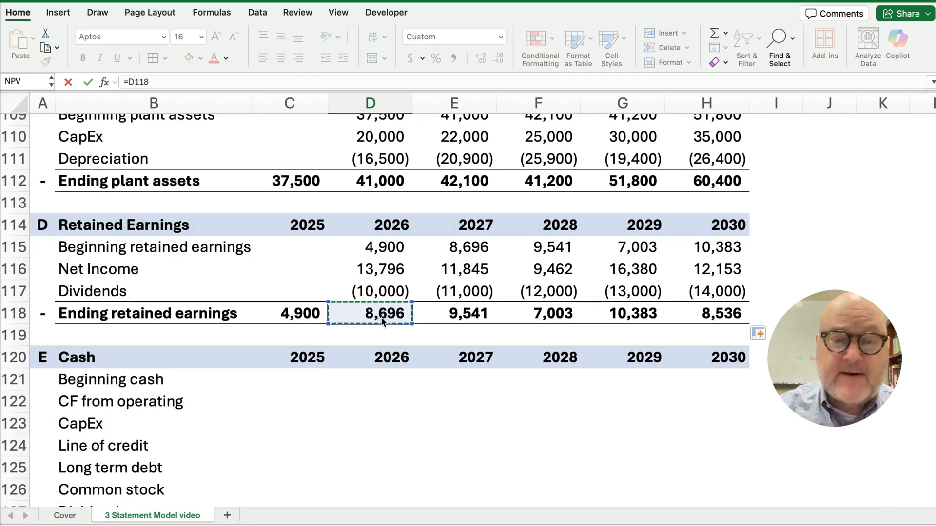
{"action": "key", "text": "Return"}
{"action": "scroll", "coordinate": [380, 292], "scroll_direction": "up", "scroll_amount": 3}
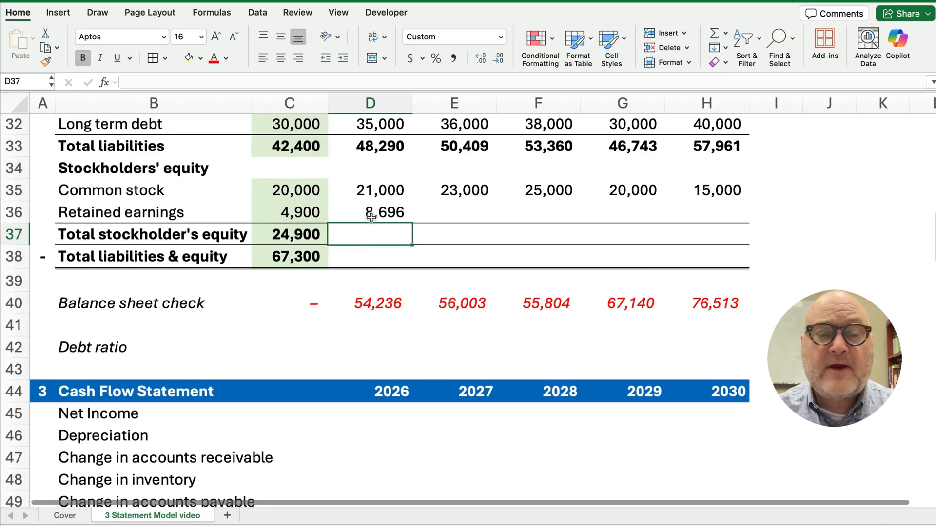
{"action": "left_click", "coordinate": [371, 215]}
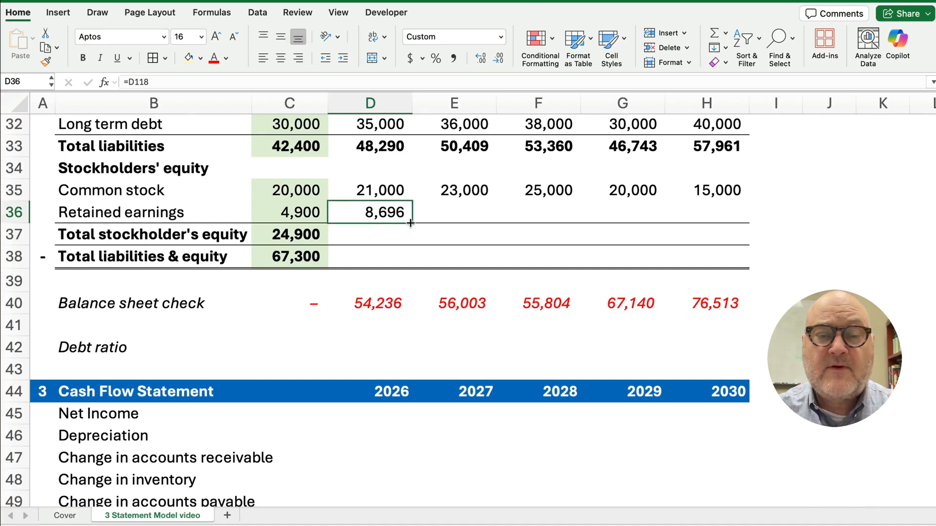
{"action": "left_click_drag", "start_coordinate": [461, 222], "coordinate": [717, 220]}
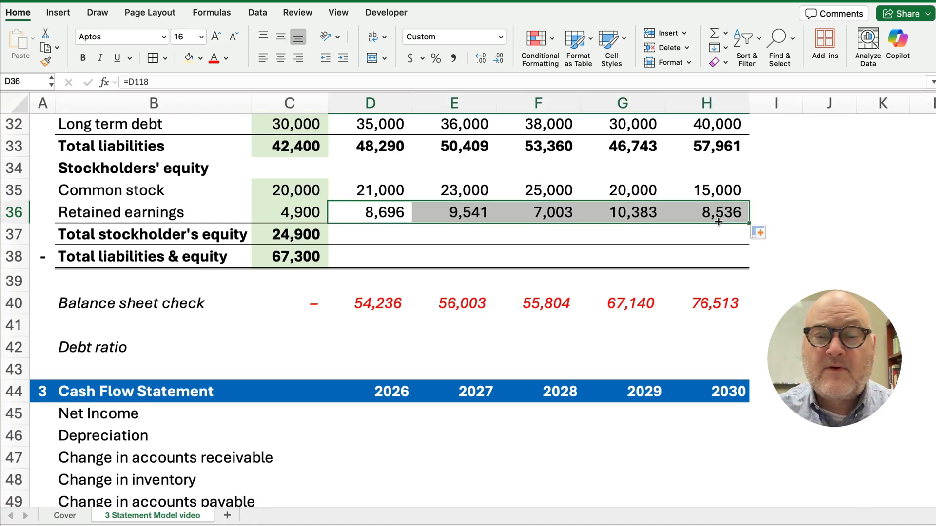
AutoSum total stockholders' equity and fill across 2026–2030, running 29,696 to 23,536
{"action": "left_click", "coordinate": [382, 236]}
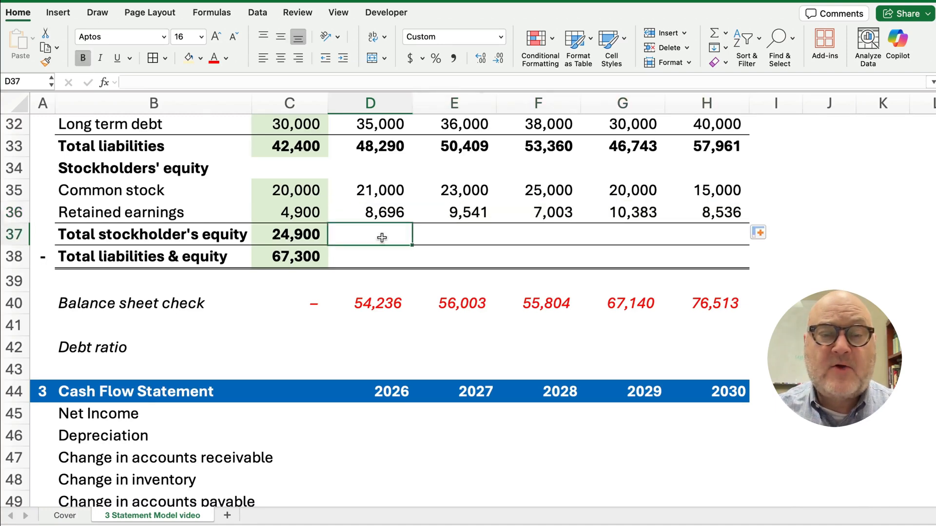
{"action": "left_click_drag", "start_coordinate": [374, 197], "coordinate": [375, 229]}
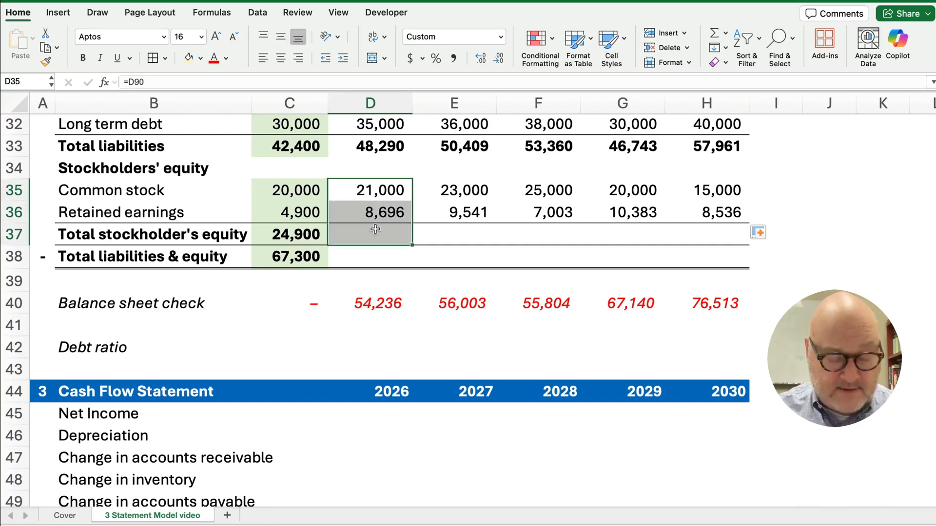
{"action": "key", "text": "shift+super+t"}
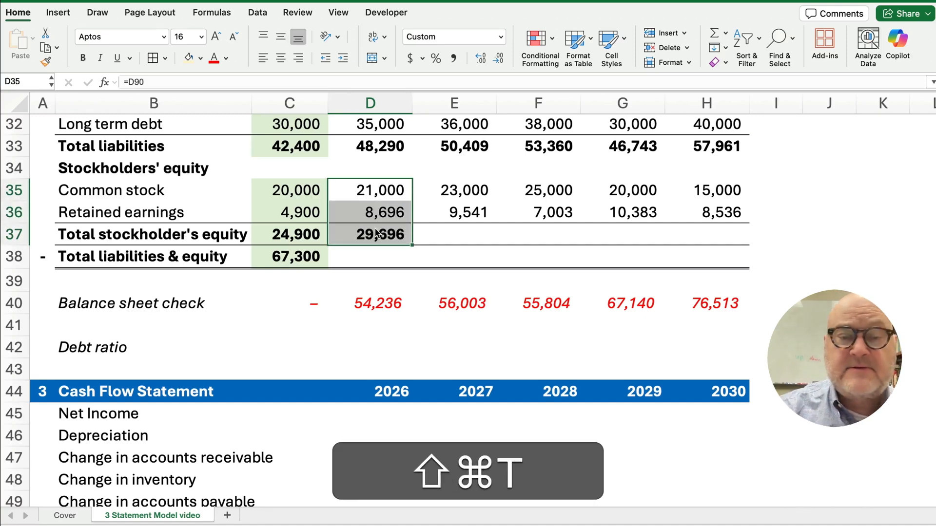
{"action": "left_click", "coordinate": [378, 234]}
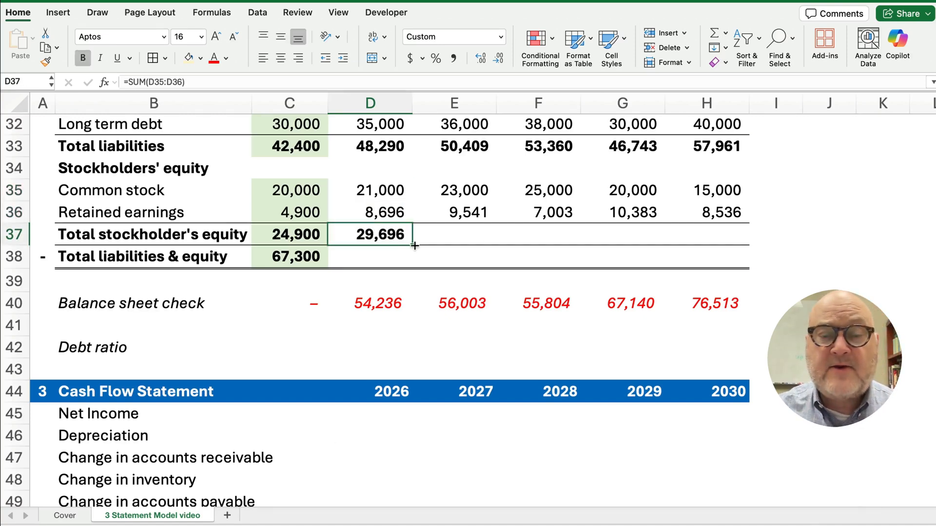
{"action": "left_click_drag", "start_coordinate": [415, 245], "coordinate": [685, 246]}
{"action": "left_click", "coordinate": [389, 260]}
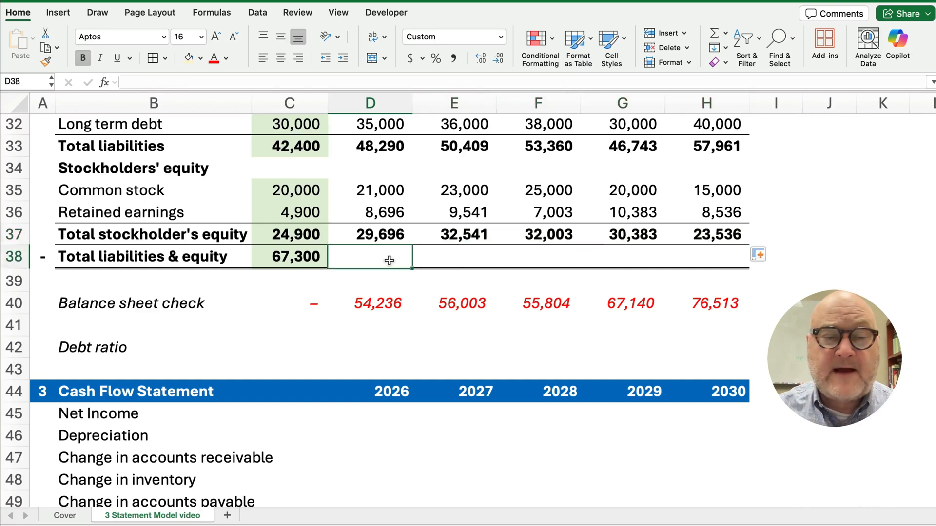
Set D38 to =D33+D37 and fill to H38, giving 77,985 for 2026
{"action": "type", "text": "="}
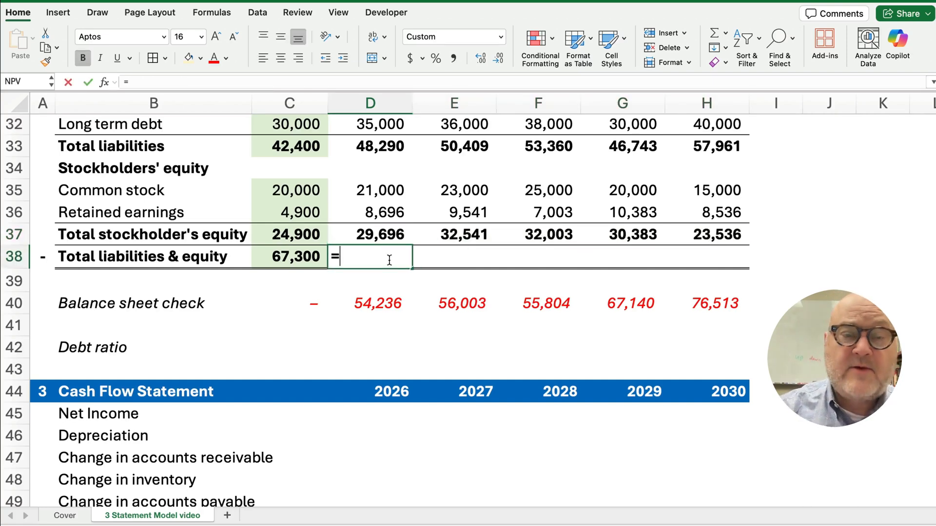
{"action": "key", "text": "Up"}
{"action": "key", "text": "Up"}
{"action": "key", "text": "Up"}
{"action": "key", "text": "Up"}
{"action": "key", "text": "Up"}
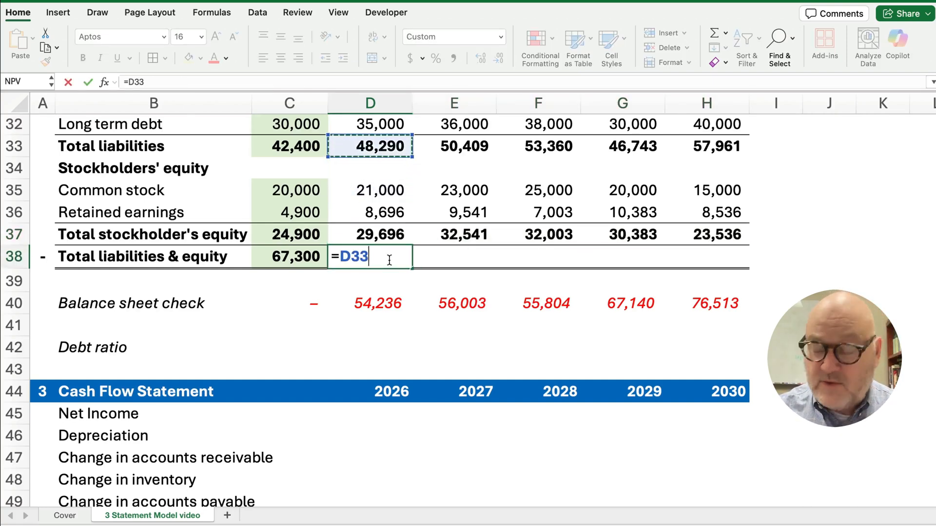
{"action": "type", "text": "+"}
{"action": "key", "text": "Up"}
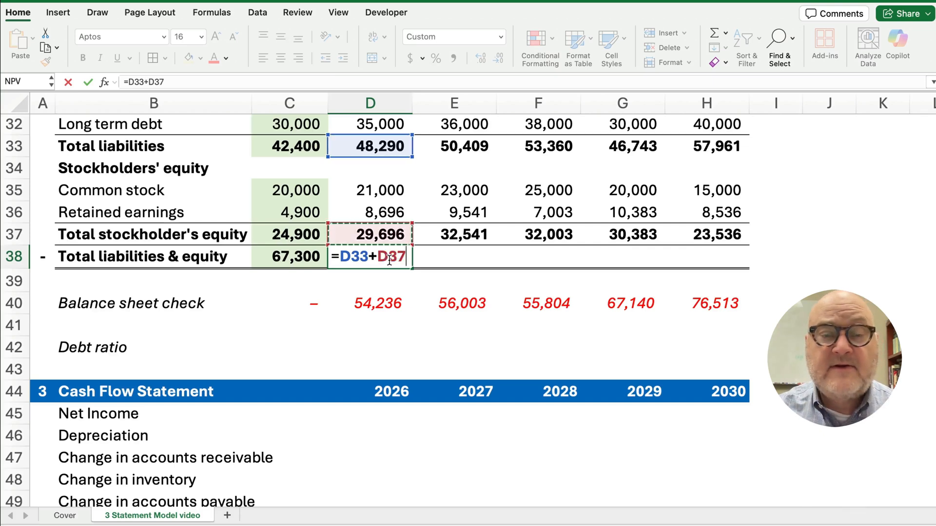
{"action": "key", "text": "Return"}
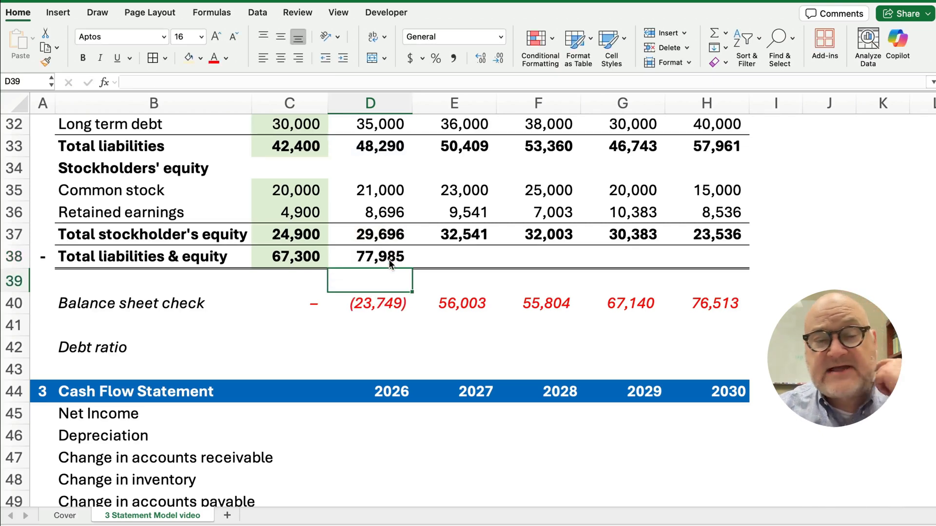
{"action": "left_click", "coordinate": [390, 258]}
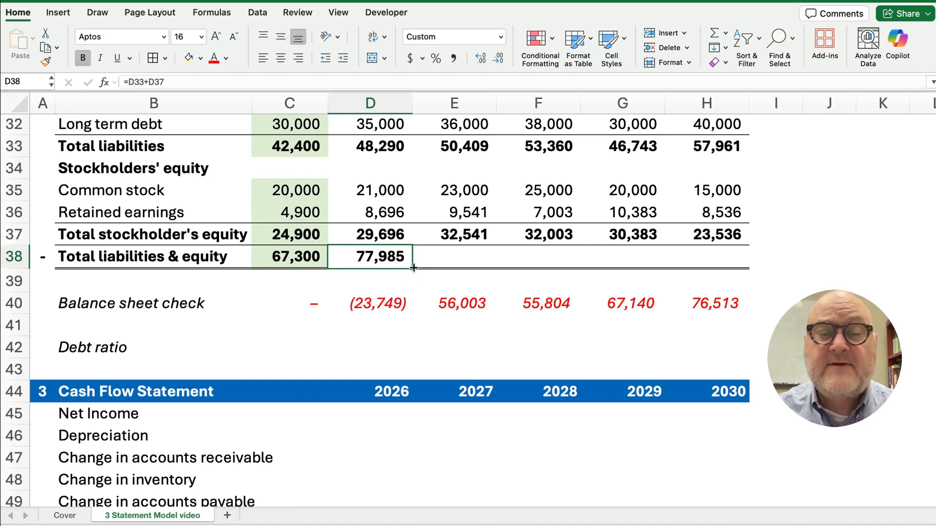
{"action": "left_click_drag", "start_coordinate": [413, 267], "coordinate": [716, 265]}
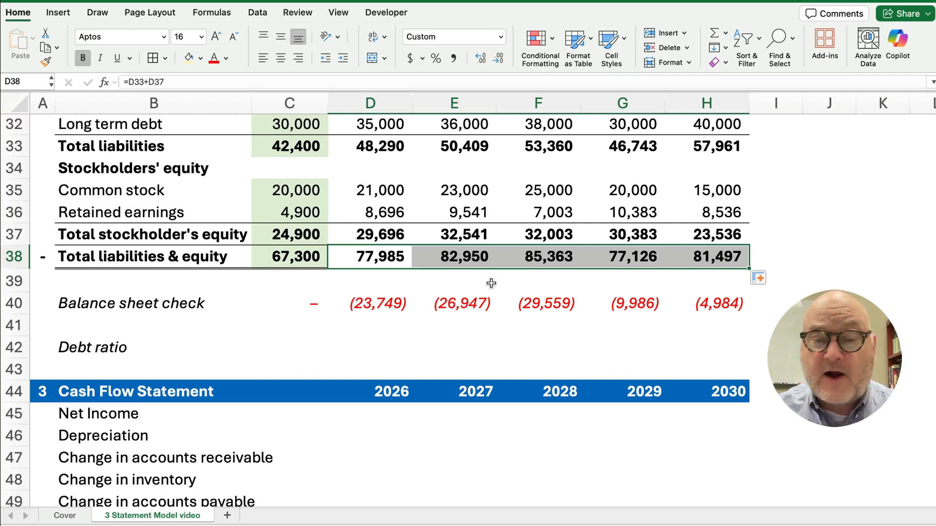
{"action": "scroll", "coordinate": [188, 332], "scroll_direction": "up", "scroll_amount": 5}
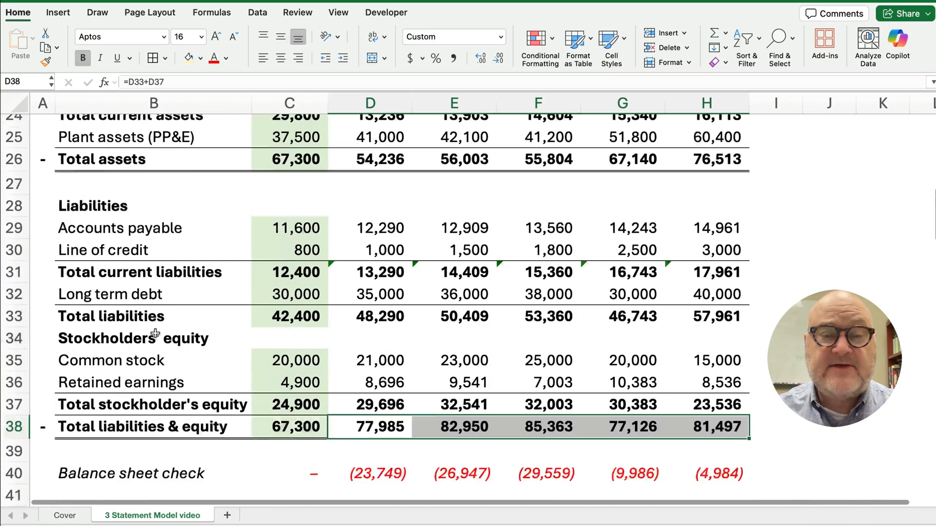
{"action": "scroll", "coordinate": [155, 333], "scroll_direction": "up", "scroll_amount": 5}
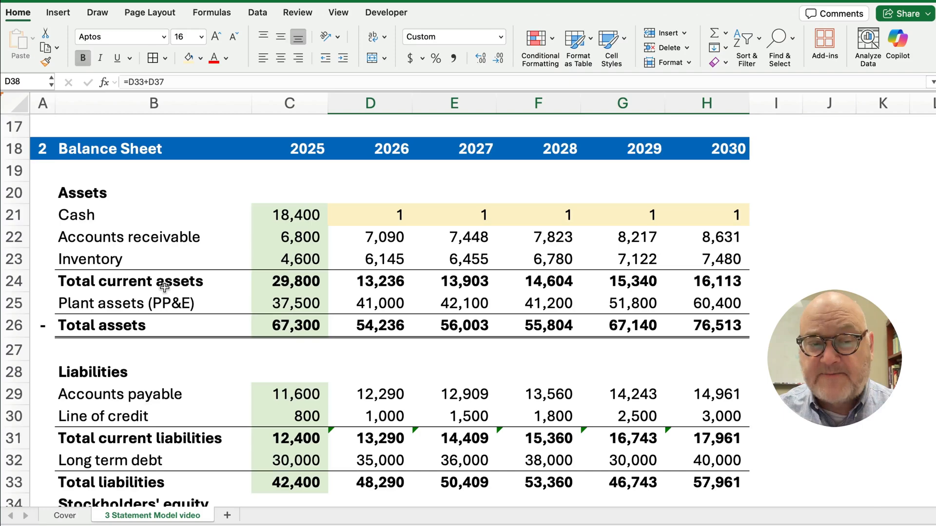
{"action": "scroll", "coordinate": [164, 288], "scroll_direction": "down", "scroll_amount": 3}
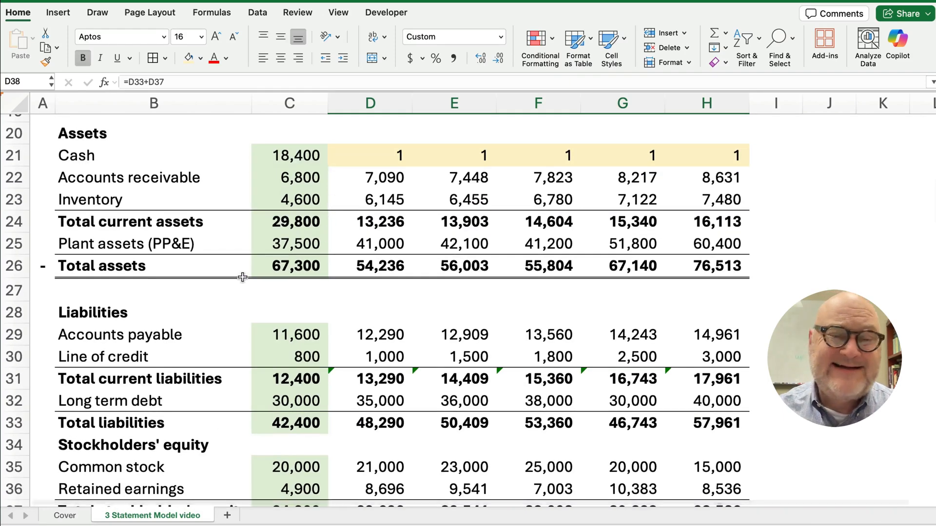
{"action": "scroll", "coordinate": [242, 278], "scroll_direction": "down", "scroll_amount": 4}
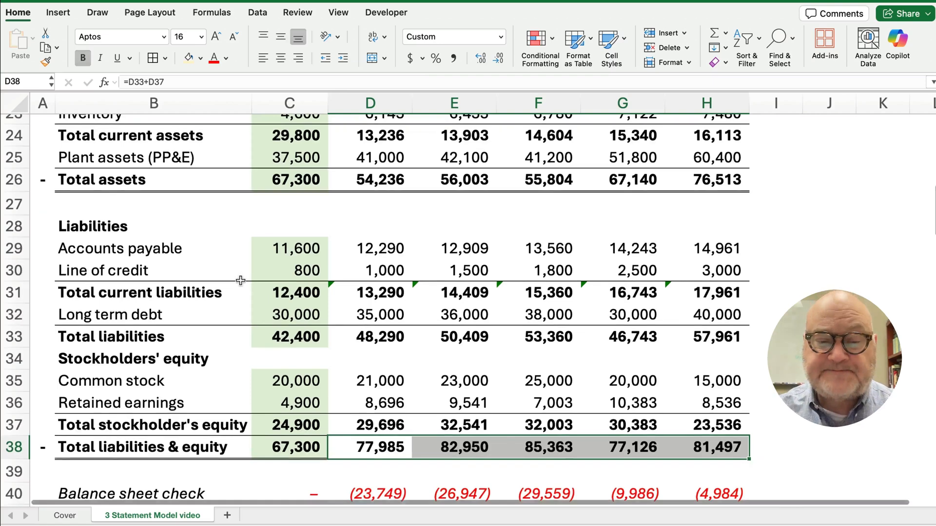
{"action": "scroll", "coordinate": [243, 278], "scroll_direction": "up", "scroll_amount": 5}
{"action": "left_click", "coordinate": [377, 179]}
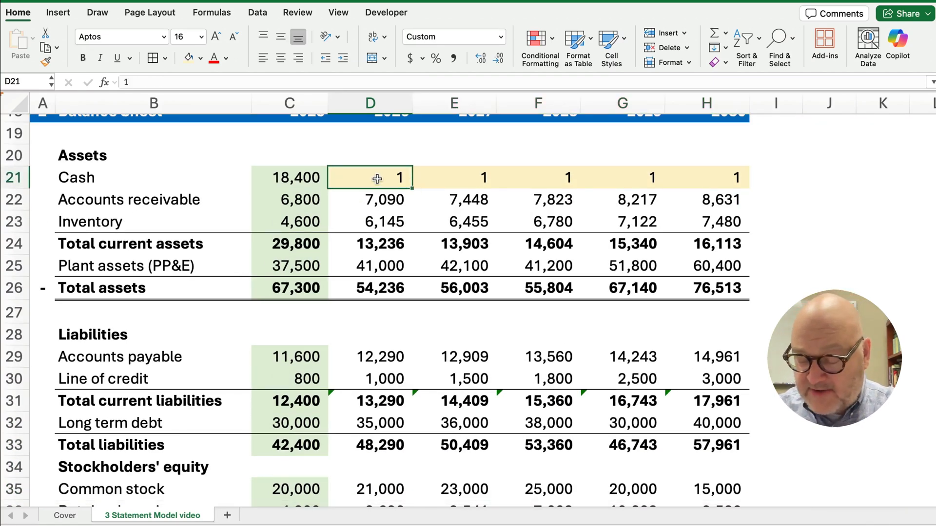
Delete the projected cash placeholder values in row 21 for every year through 2030
{"action": "key", "text": "Delete"}
{"action": "left_click", "coordinate": [451, 178]}
{"action": "key", "text": "Delete"}
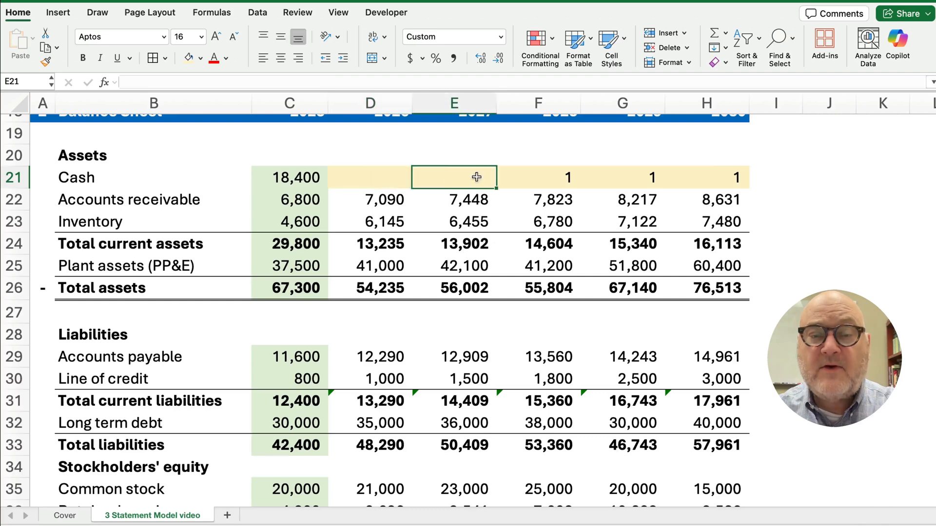
{"action": "left_click", "coordinate": [539, 179]}
{"action": "key", "text": "Delete"}
{"action": "left_click", "coordinate": [631, 181]}
{"action": "key", "text": "Delete"}
{"action": "left_click", "coordinate": [703, 179]}
{"action": "key", "text": "Delete"}
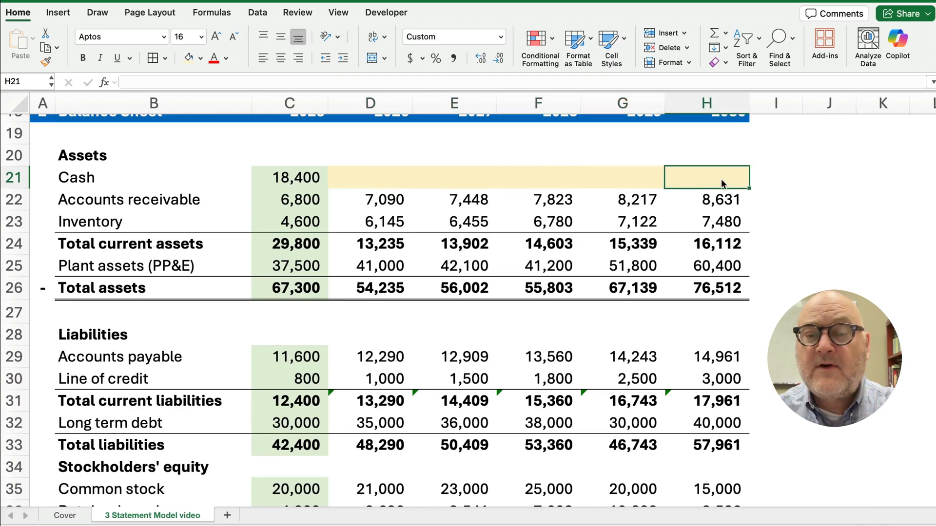
Check the balance sheet check row, now (23,750) in 2026 through (4,985) in 2030
{"action": "scroll", "coordinate": [307, 324], "scroll_direction": "down", "scroll_amount": 5}
{"action": "scroll", "coordinate": [307, 321], "scroll_direction": "up", "scroll_amount": 4}
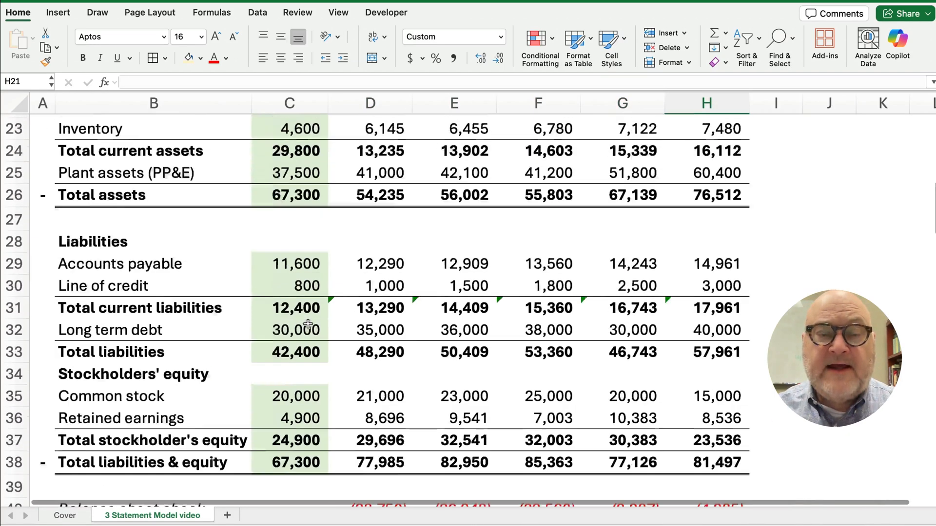
{"action": "scroll", "coordinate": [307, 316], "scroll_direction": "up", "scroll_amount": 1}
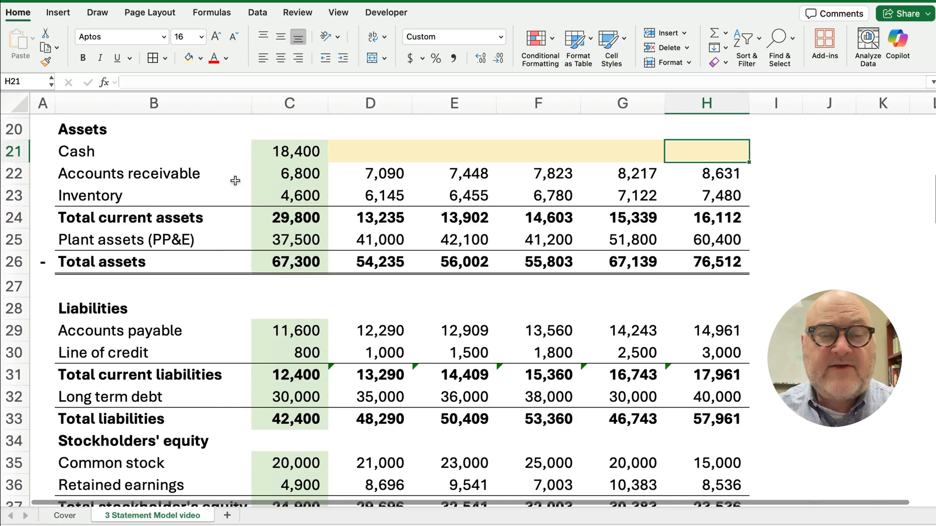
{"action": "scroll", "coordinate": [366, 294], "scroll_direction": "down", "scroll_amount": 4}
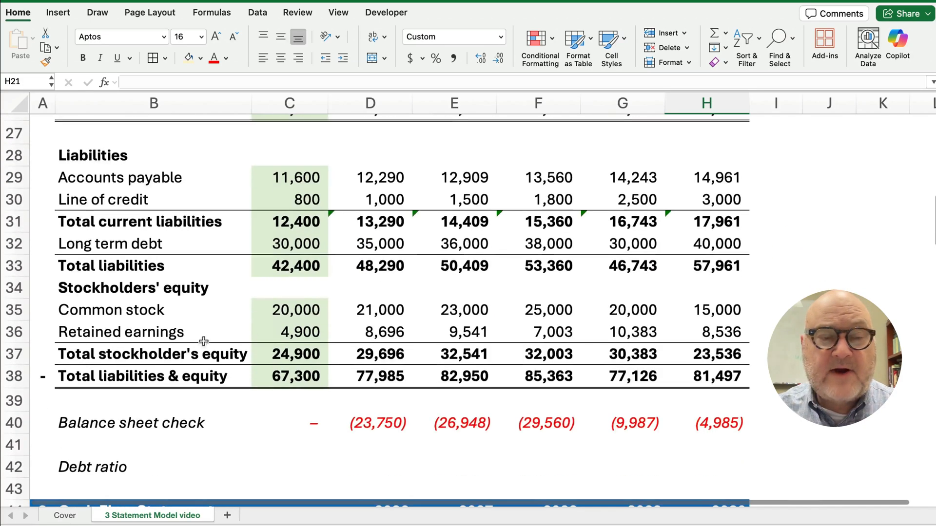
{"action": "scroll", "coordinate": [375, 342], "scroll_direction": "up", "scroll_amount": 1}
{"action": "left_click", "coordinate": [384, 430]}
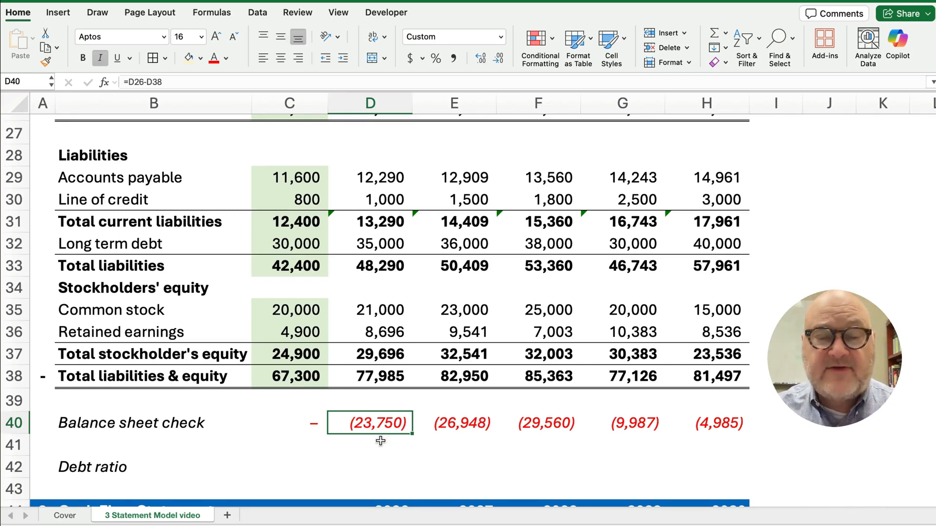
{"action": "scroll", "coordinate": [381, 441], "scroll_direction": "up", "scroll_amount": 5}
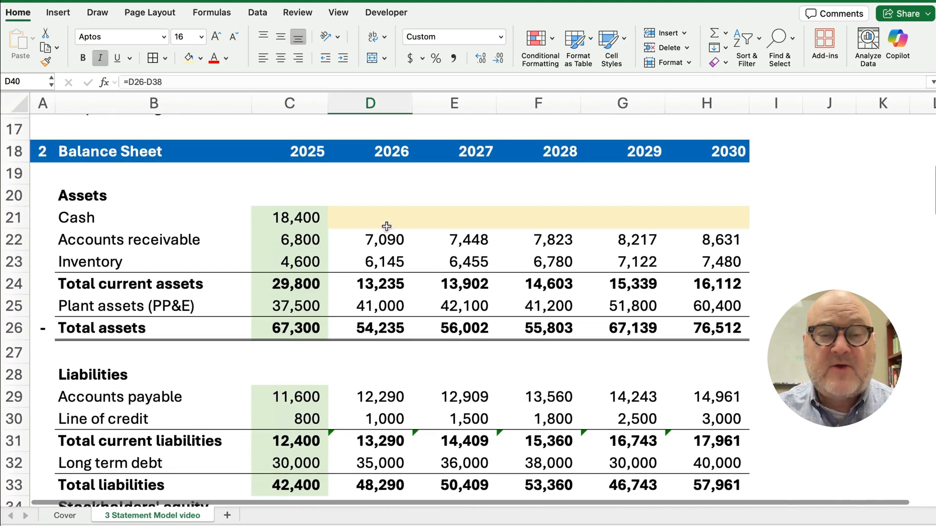
{"action": "left_click", "coordinate": [386, 227]}
{"action": "scroll", "coordinate": [363, 318], "scroll_direction": "down", "scroll_amount": 2}
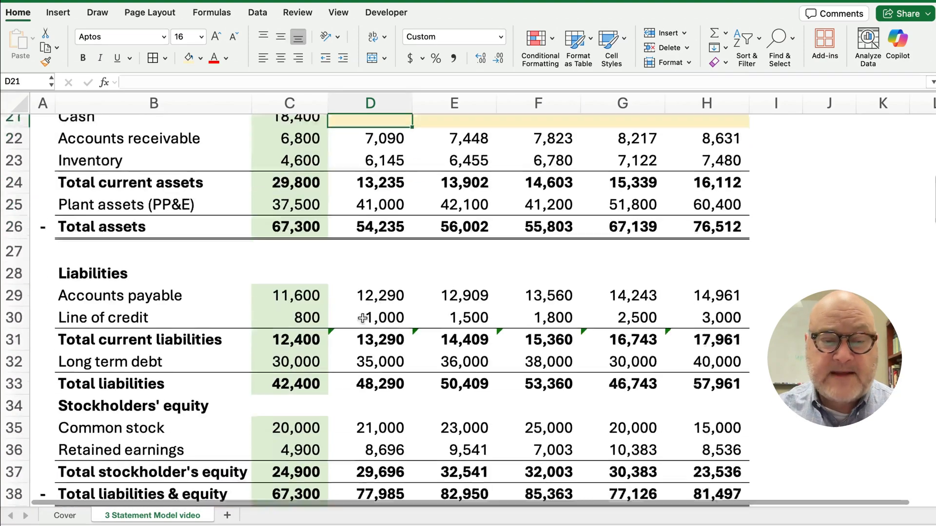
{"action": "scroll", "coordinate": [362, 318], "scroll_direction": "down", "scroll_amount": 8}
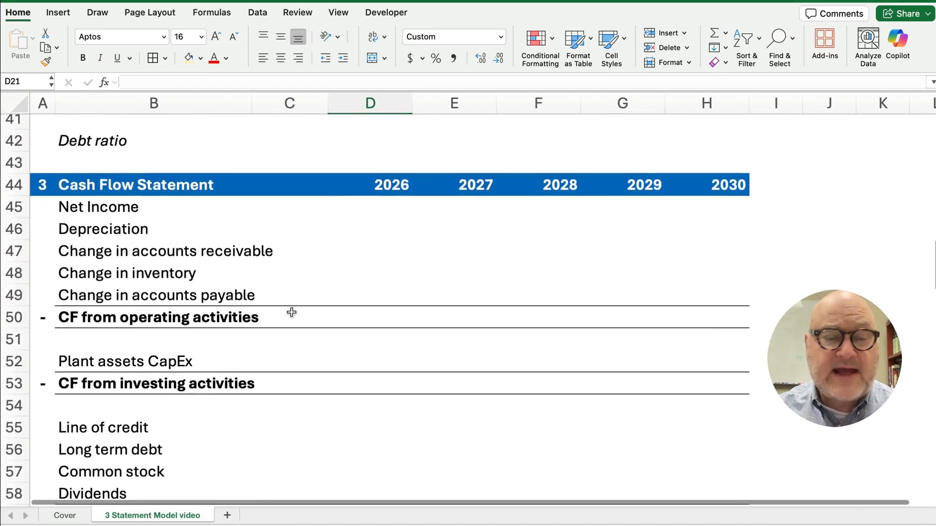
{"action": "scroll", "coordinate": [291, 312], "scroll_direction": "down", "scroll_amount": 10}
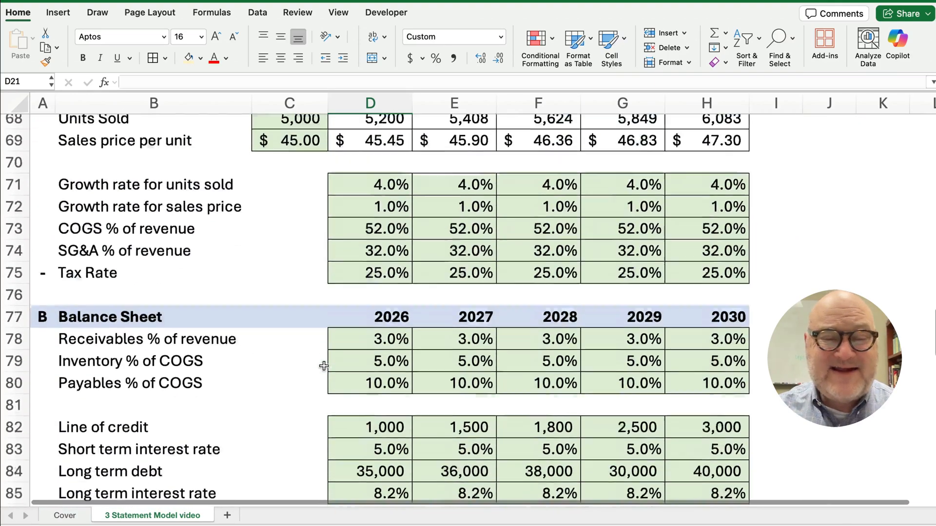
{"action": "scroll", "coordinate": [324, 367], "scroll_direction": "down", "scroll_amount": 13}
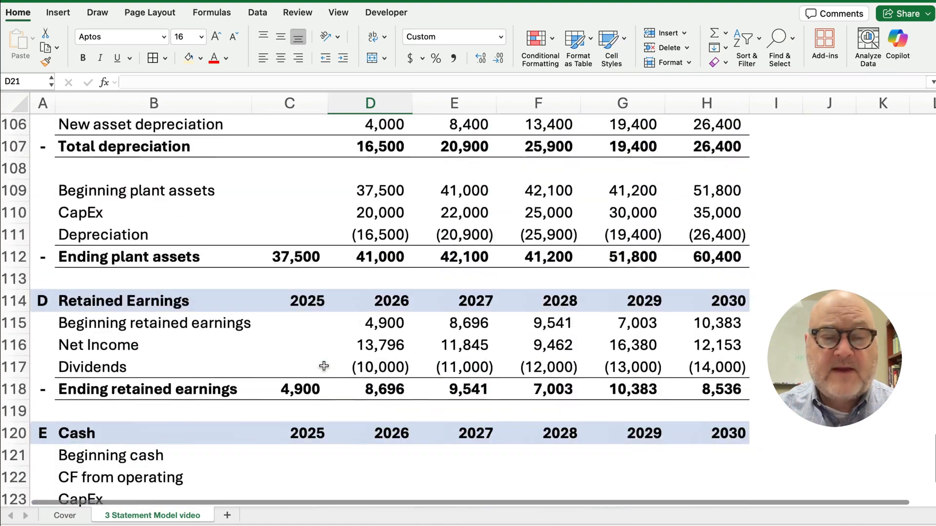
{"action": "scroll", "coordinate": [323, 366], "scroll_direction": "down", "scroll_amount": 3}
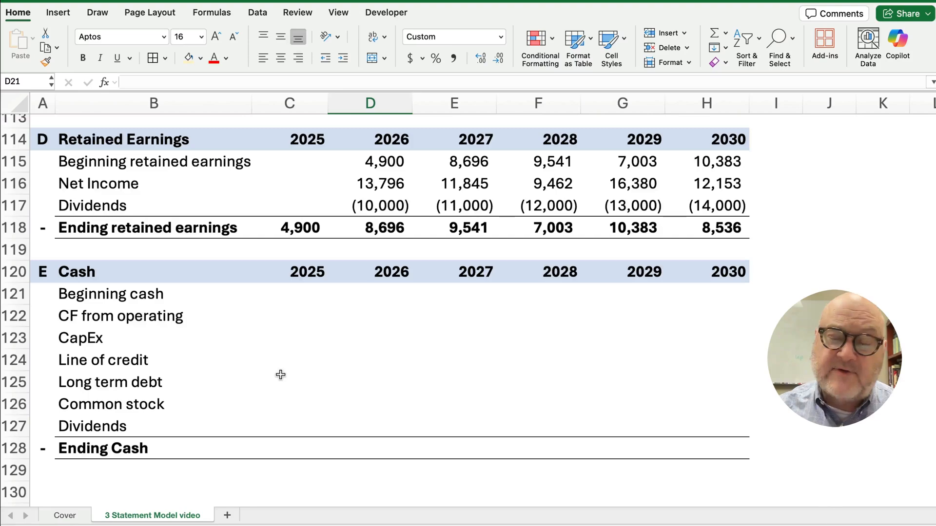
{"action": "scroll", "coordinate": [281, 375], "scroll_direction": "up", "scroll_amount": 3}
{"action": "scroll", "coordinate": [283, 374], "scroll_direction": "up", "scroll_amount": 15}
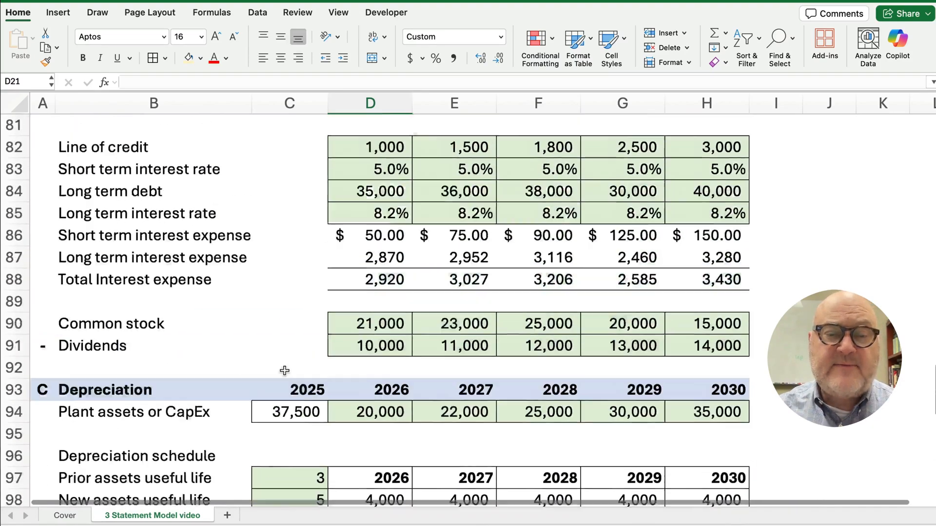
{"action": "scroll", "coordinate": [285, 372], "scroll_direction": "up", "scroll_amount": 9}
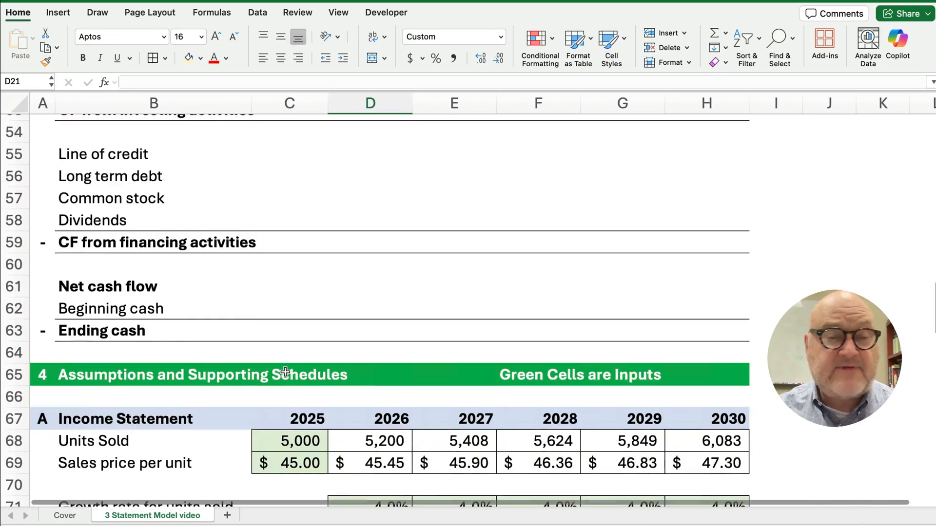
{"action": "scroll", "coordinate": [285, 373], "scroll_direction": "up", "scroll_amount": 4}
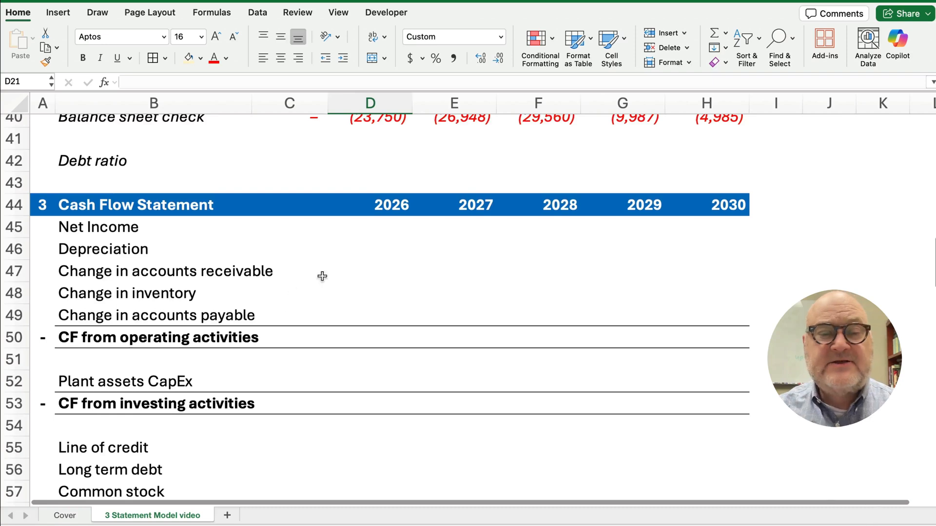
Enter =D14 in cash flow cell D45 so 2026 net income shows 13,796
{"action": "left_click", "coordinate": [392, 229]}
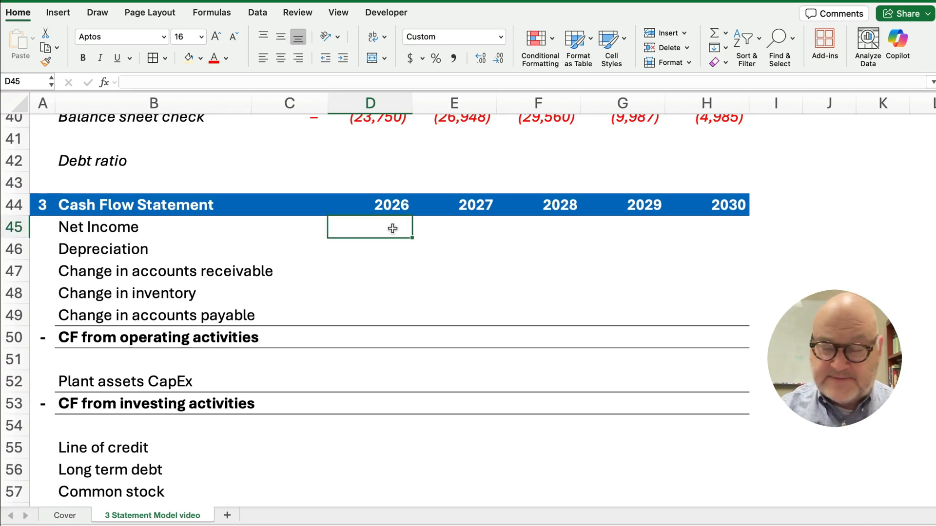
{"action": "type", "text": "="}
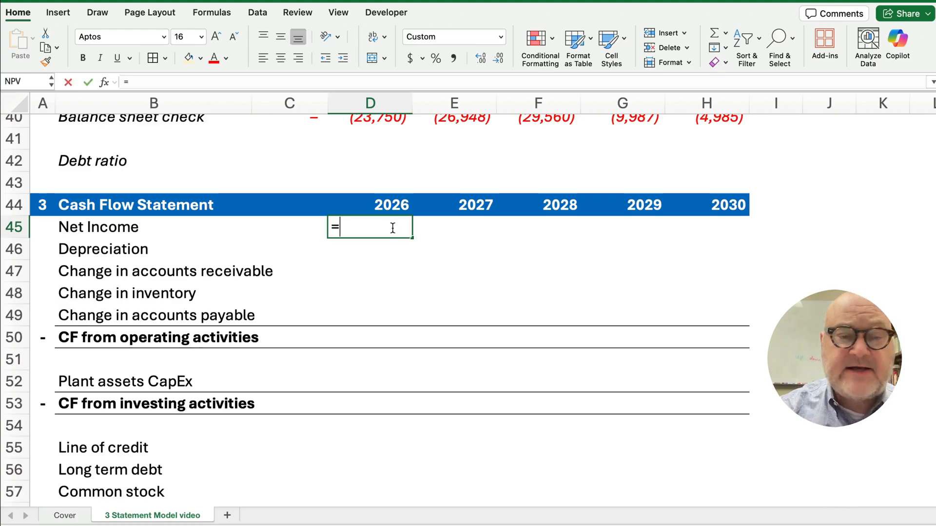
{"action": "scroll", "coordinate": [405, 248], "scroll_direction": "up", "scroll_amount": 10}
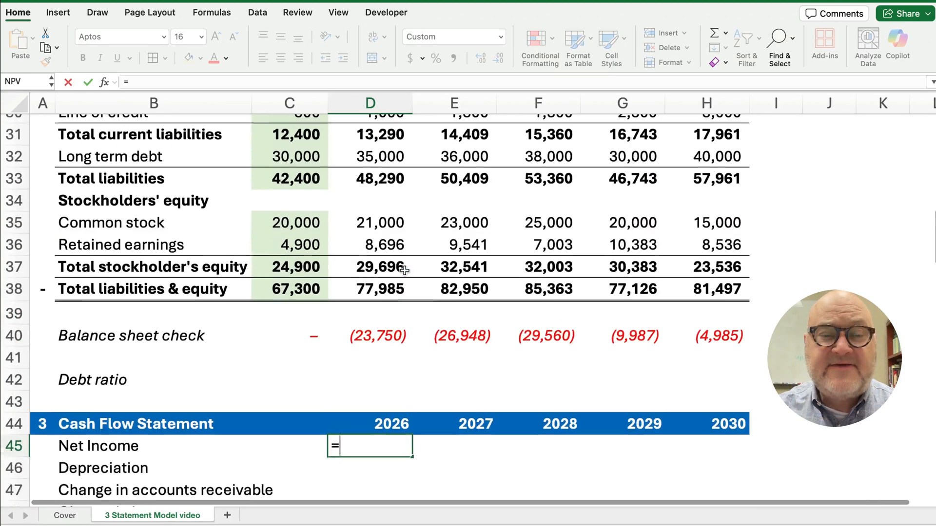
{"action": "scroll", "coordinate": [403, 268], "scroll_direction": "up", "scroll_amount": 5}
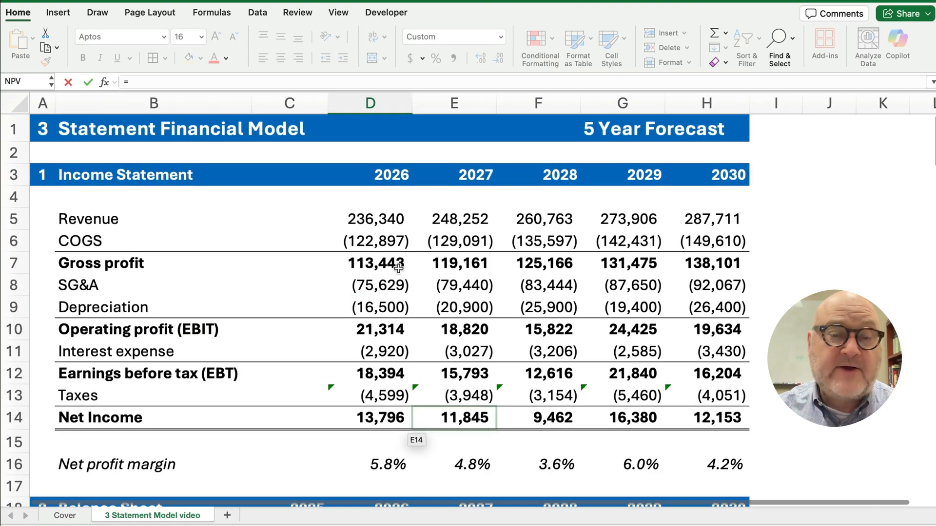
{"action": "left_click", "coordinate": [377, 415]}
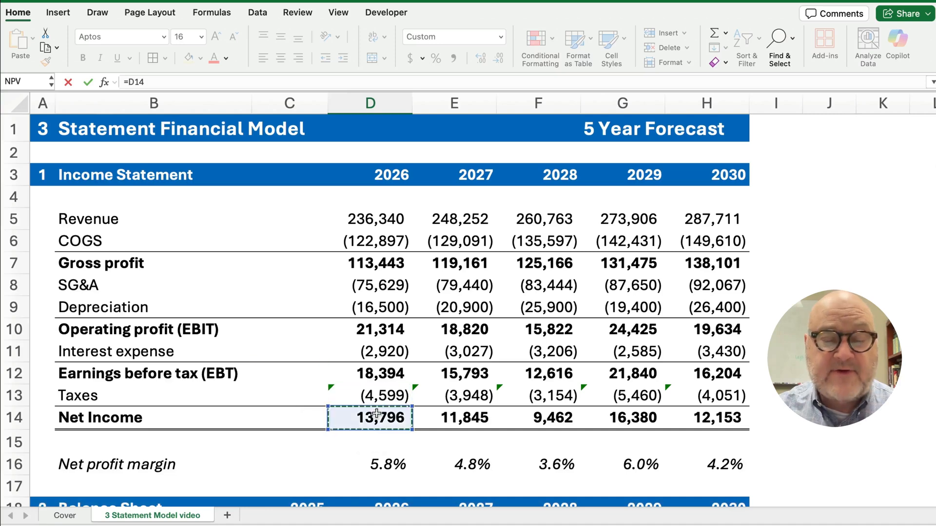
{"action": "key", "text": "Return"}
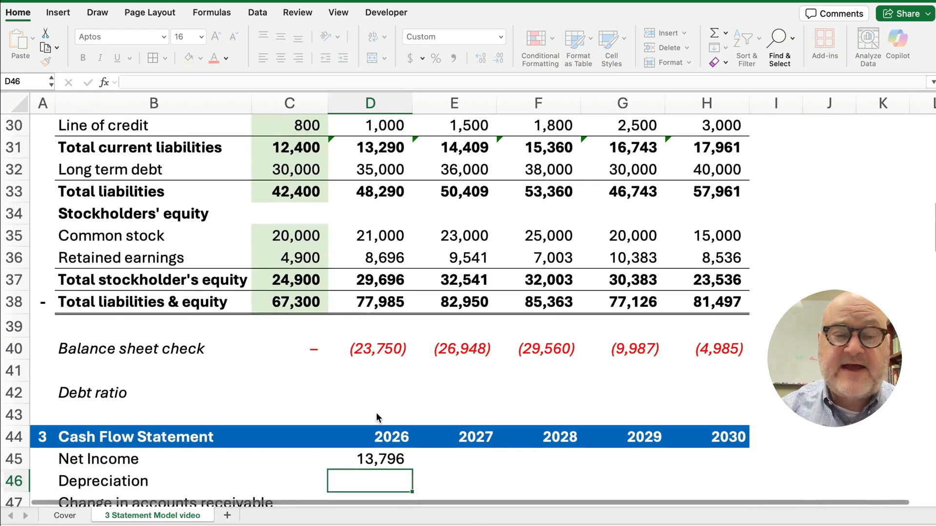
{"action": "scroll", "coordinate": [376, 418], "scroll_direction": "down", "scroll_amount": 5}
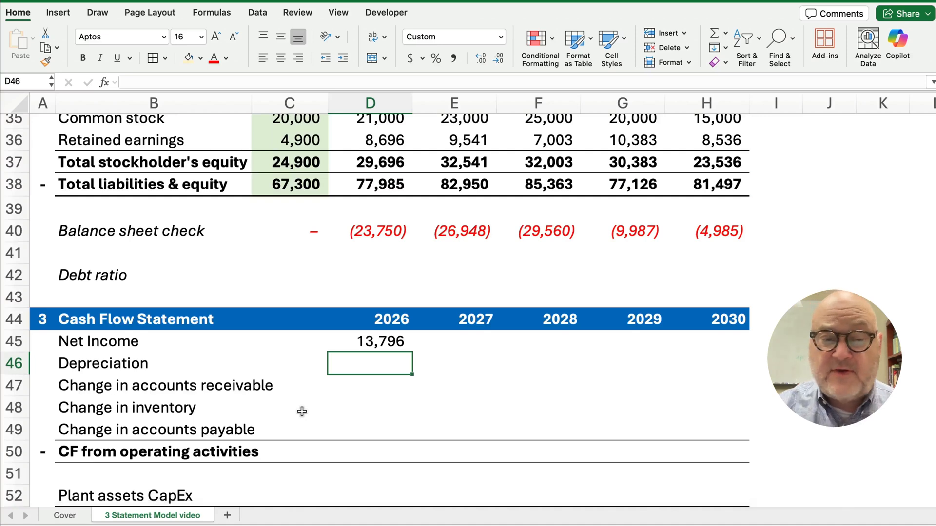
{"action": "left_click", "coordinate": [103, 365]}
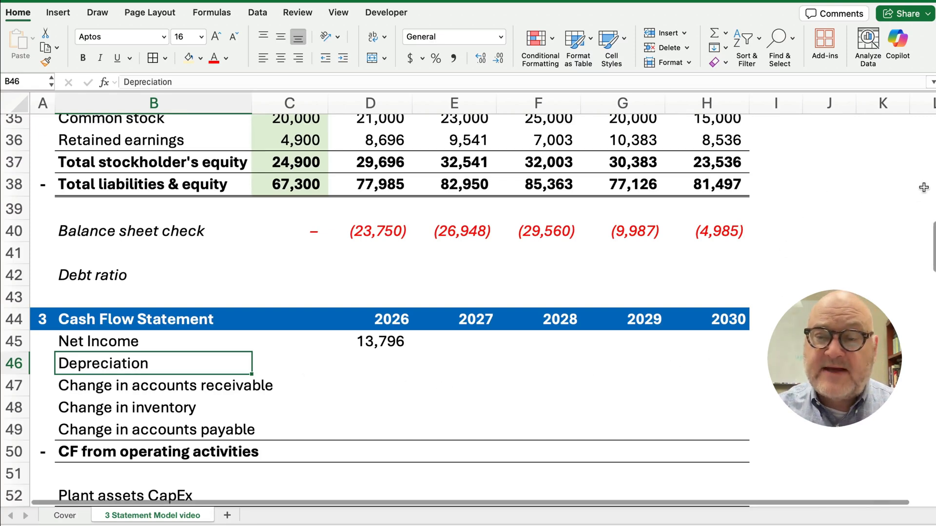
{"action": "scroll", "coordinate": [925, 231], "scroll_direction": "up", "scroll_amount": 15}
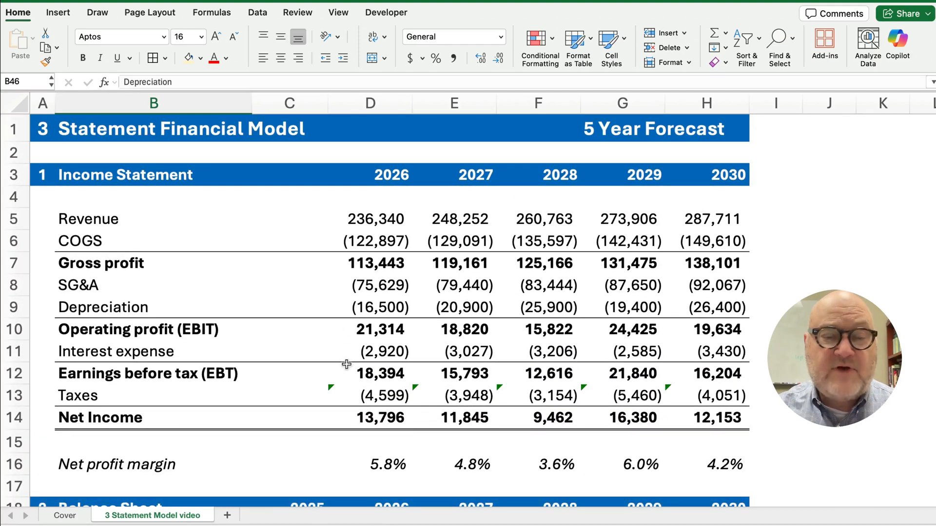
{"action": "left_click", "coordinate": [368, 412]}
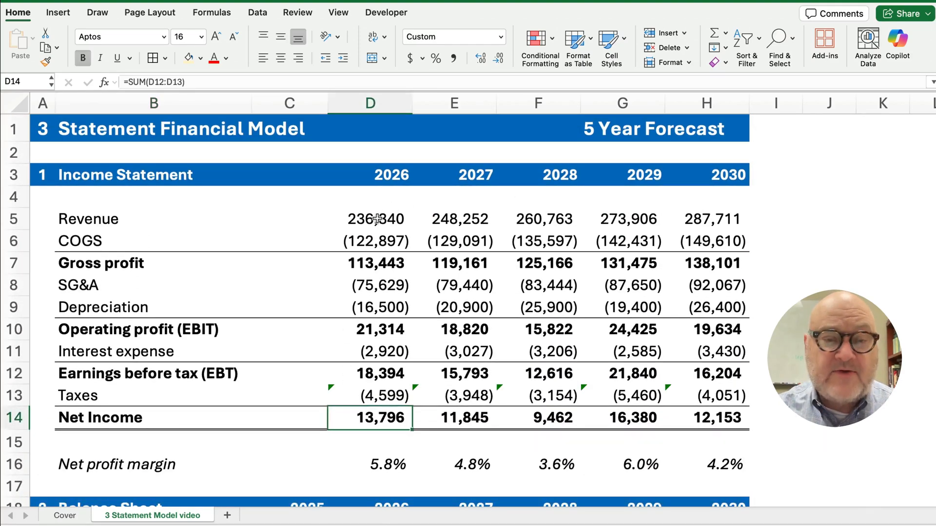
{"action": "left_click_drag", "start_coordinate": [375, 218], "coordinate": [377, 395]}
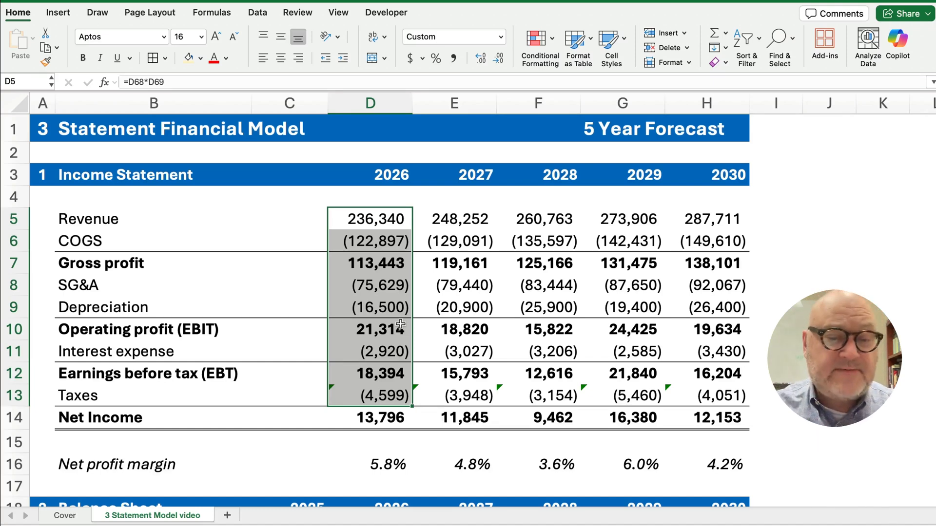
{"action": "left_click", "coordinate": [376, 422]}
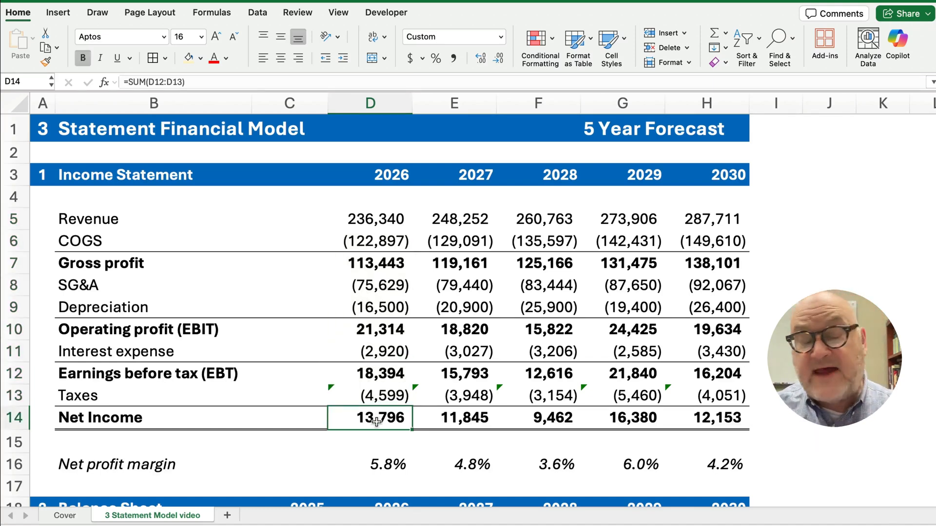
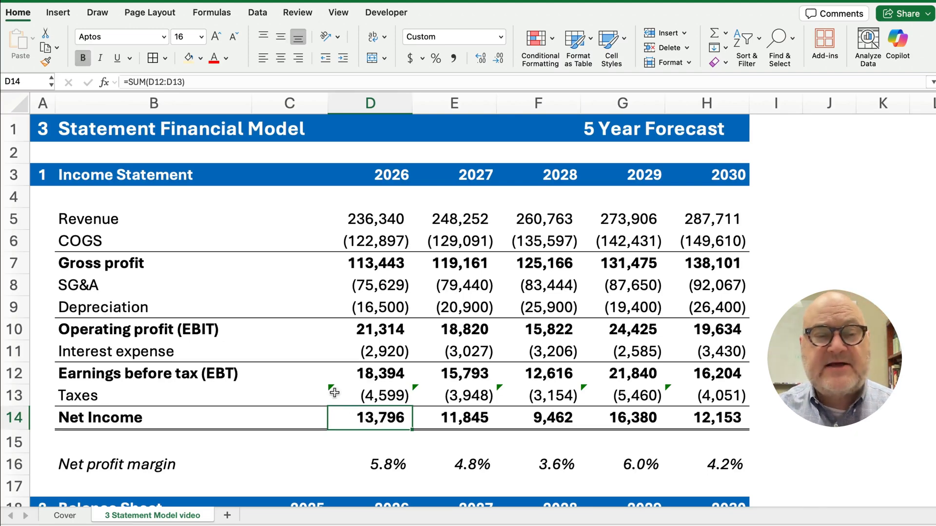
Link 2026 cash flow Depreciation in D46 to =-D9, showing 16,500
{"action": "scroll", "coordinate": [334, 393], "scroll_direction": "down", "scroll_amount": 4}
{"action": "scroll", "coordinate": [334, 392], "scroll_direction": "down", "scroll_amount": 7}
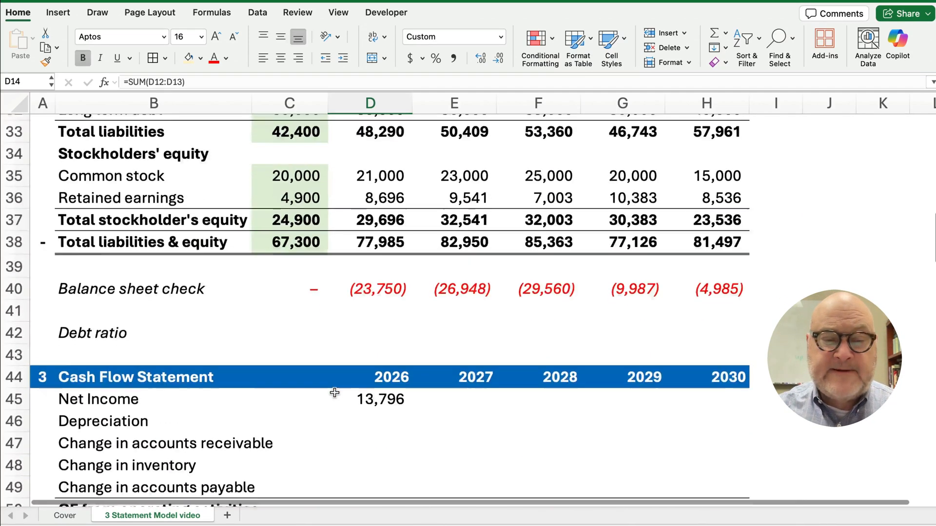
{"action": "left_click", "coordinate": [383, 365]}
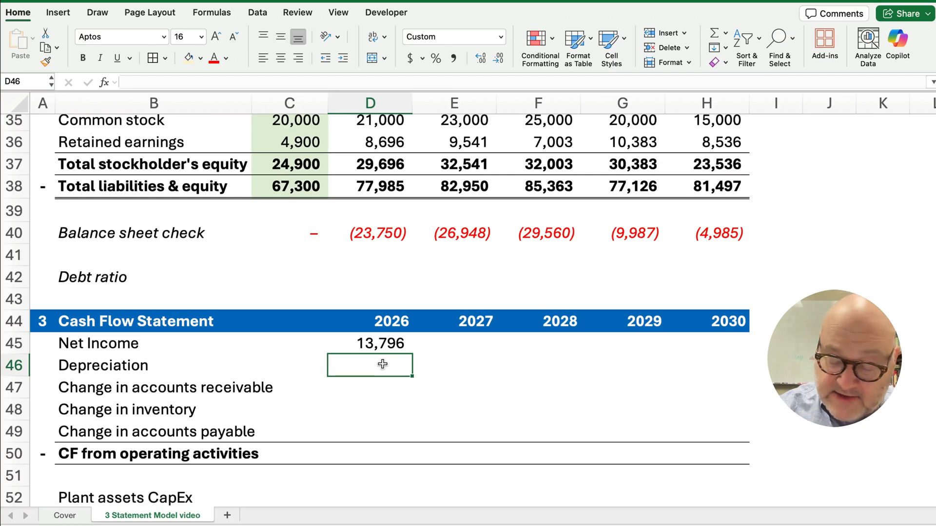
{"action": "type", "text": "=-"}
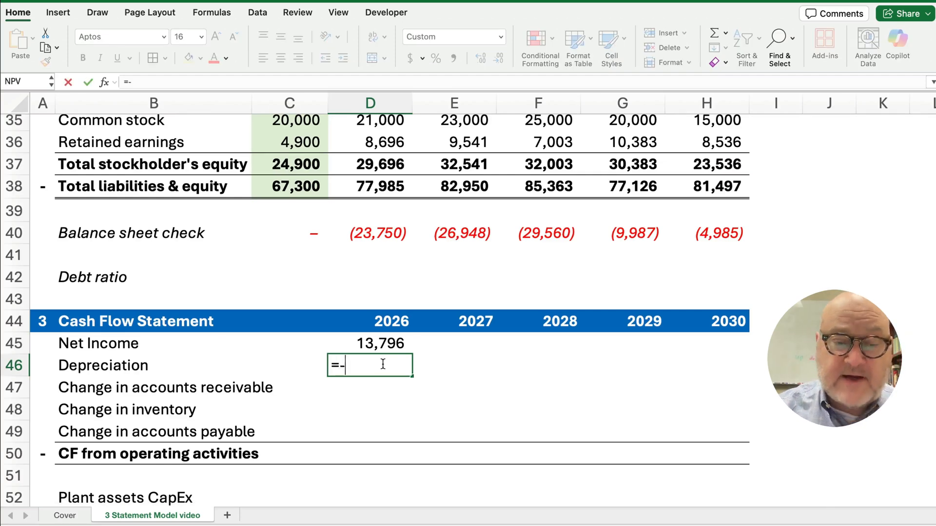
{"action": "scroll", "coordinate": [378, 341], "scroll_direction": "up", "scroll_amount": 5}
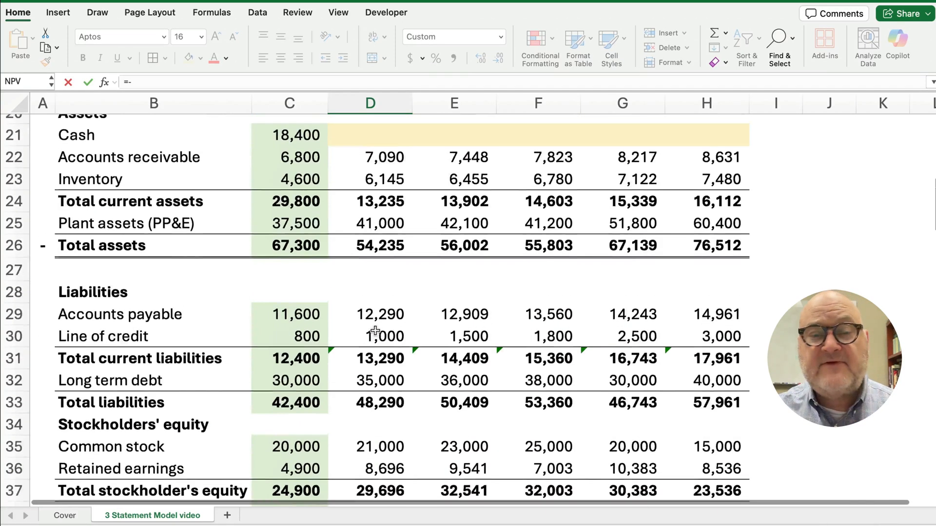
{"action": "scroll", "coordinate": [375, 331], "scroll_direction": "up", "scroll_amount": 3}
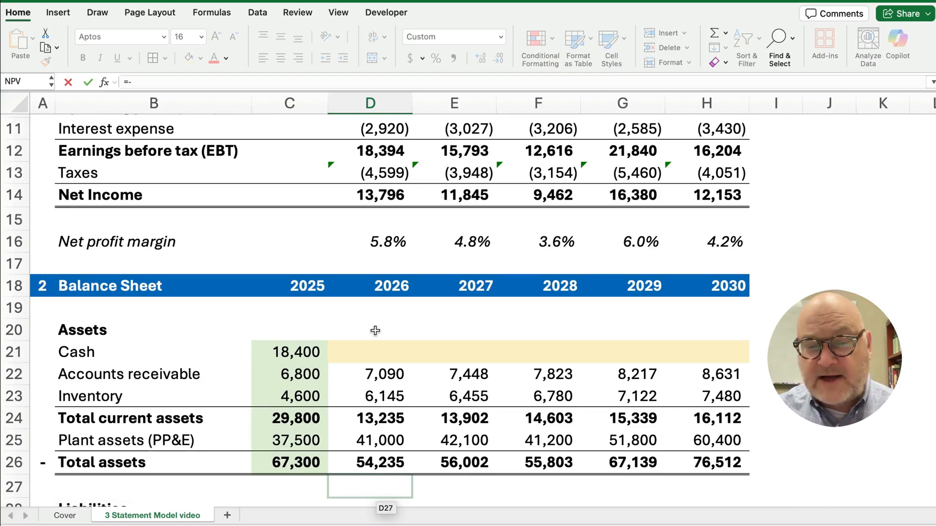
{"action": "scroll", "coordinate": [376, 331], "scroll_direction": "up", "scroll_amount": 2}
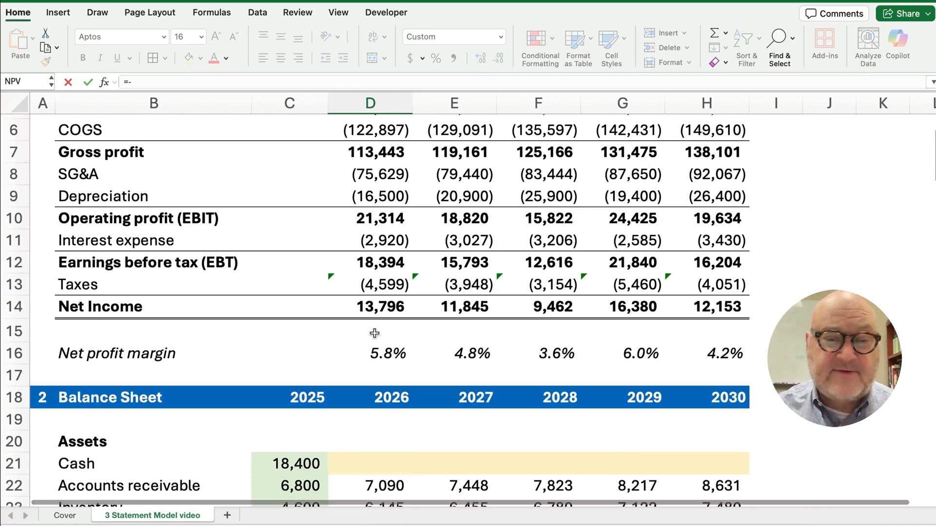
{"action": "left_click", "coordinate": [373, 197]}
{"action": "key", "text": "Return"}
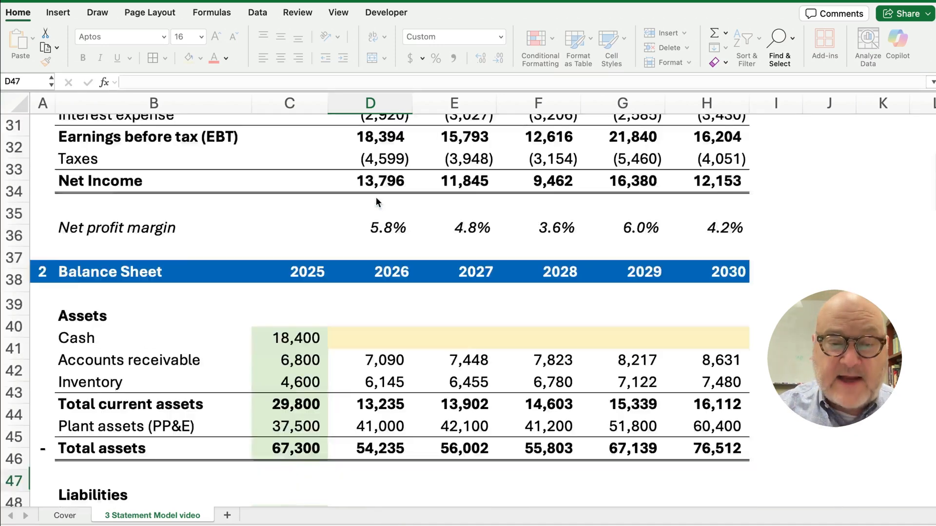
{"action": "scroll", "coordinate": [316, 342], "scroll_direction": "down", "scroll_amount": 2}
{"action": "scroll", "coordinate": [315, 365], "scroll_direction": "down", "scroll_amount": 1}
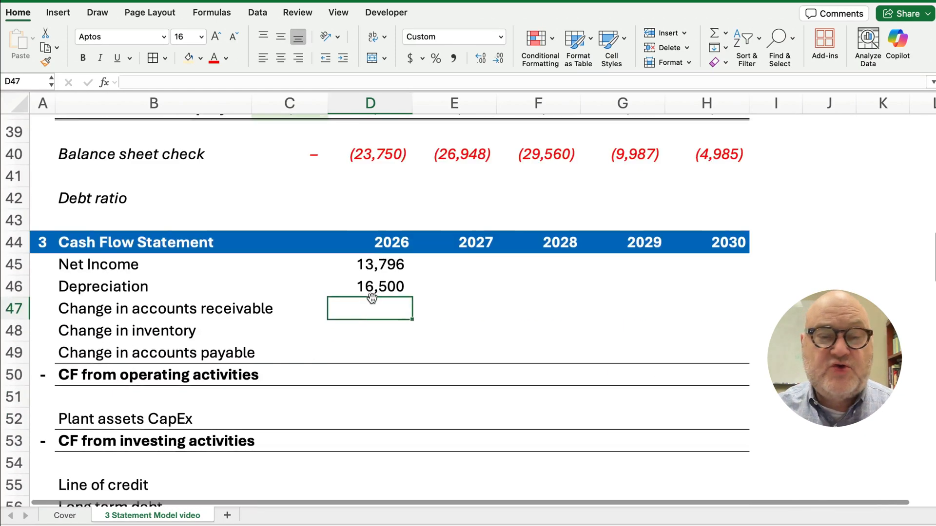
{"action": "left_click", "coordinate": [372, 290]}
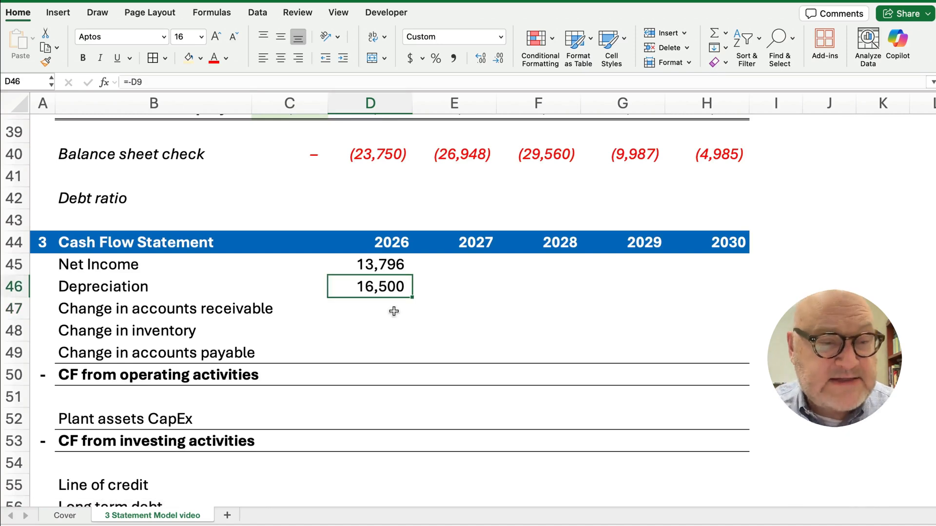
Enter =C22-D22 in D47 so the 2026 change in accounts receivable shows (290)
{"action": "left_click", "coordinate": [374, 309]}
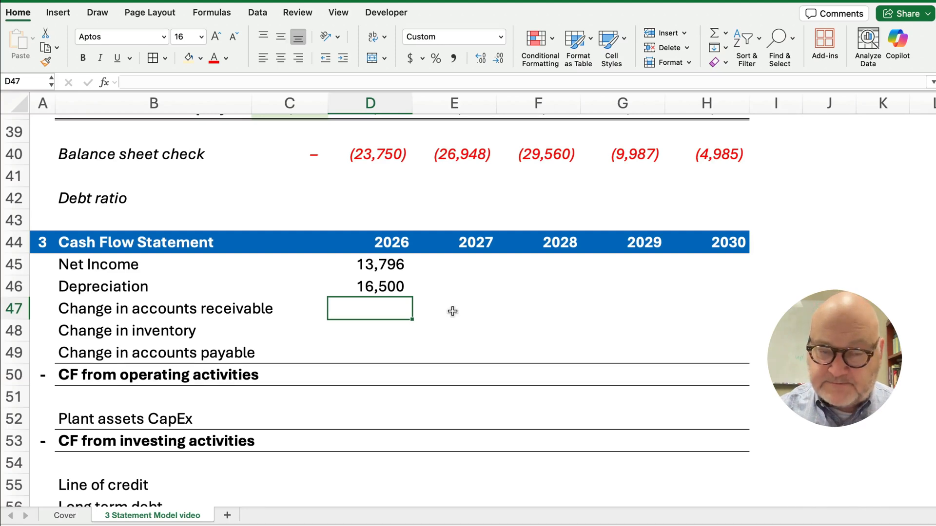
{"action": "type", "text": "="}
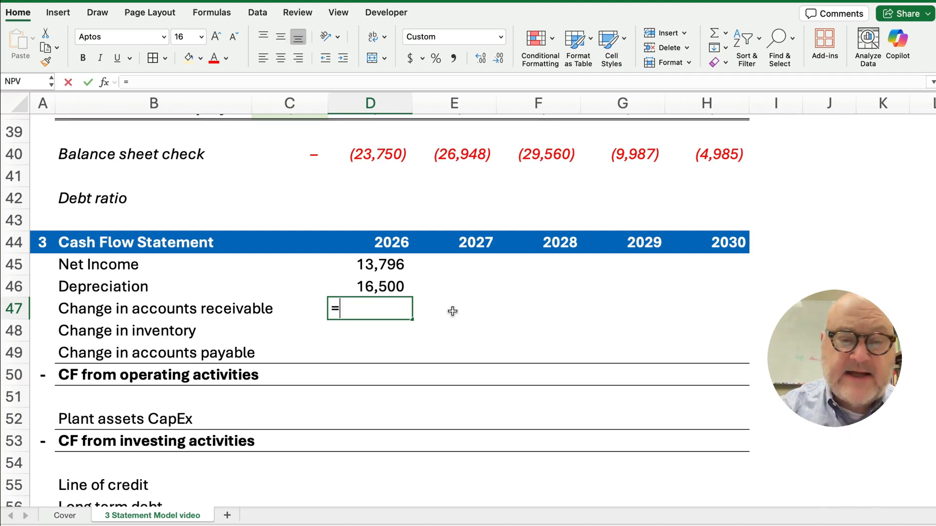
{"action": "scroll", "coordinate": [422, 328], "scroll_direction": "up", "scroll_amount": 5}
{"action": "scroll", "coordinate": [422, 328], "scroll_direction": "up", "scroll_amount": 10}
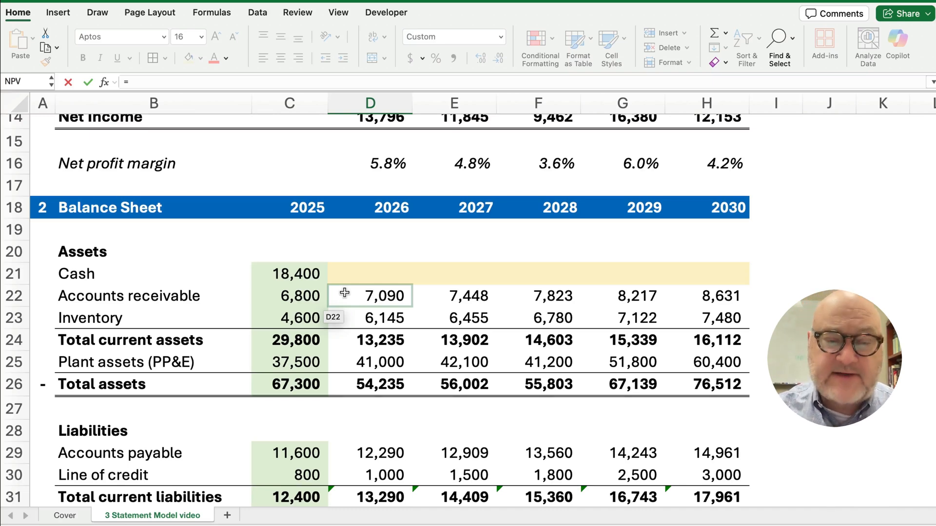
{"action": "left_click", "coordinate": [322, 295]}
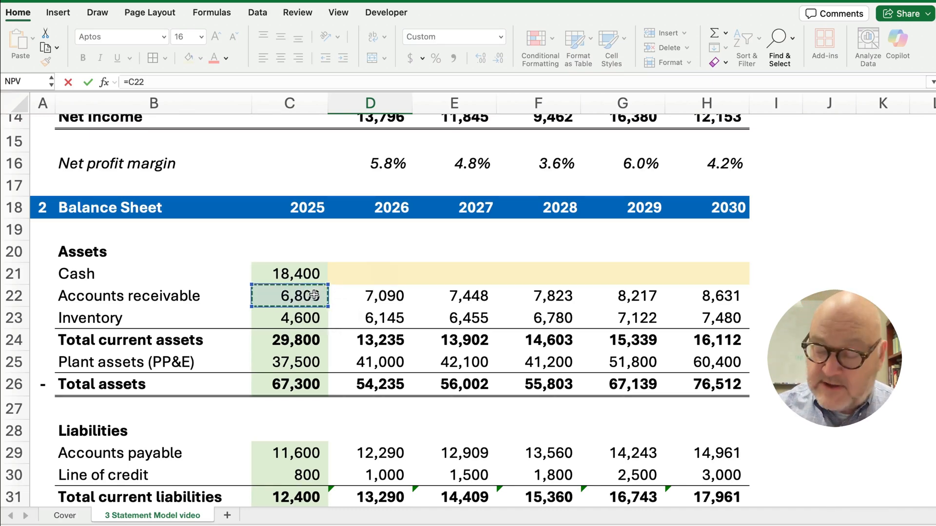
{"action": "type", "text": "-"}
{"action": "left_click", "coordinate": [374, 297]}
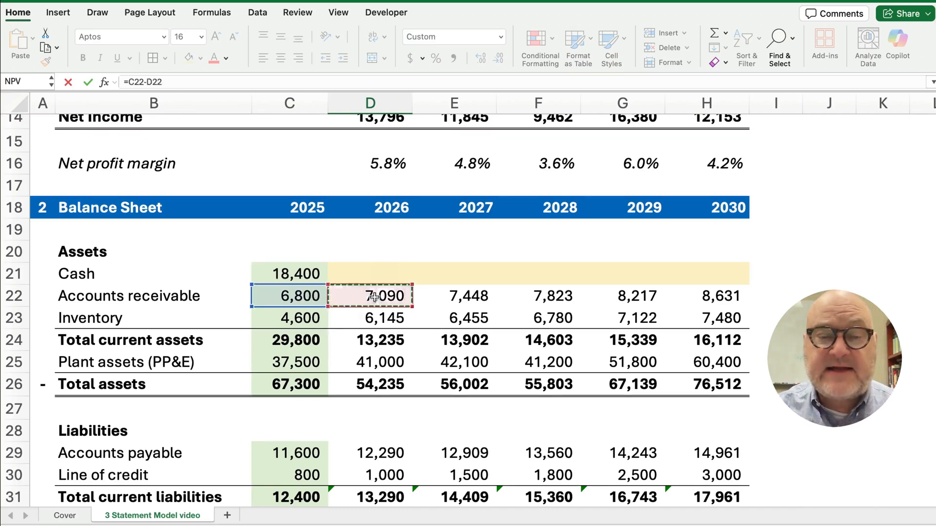
{"action": "key", "text": "Return"}
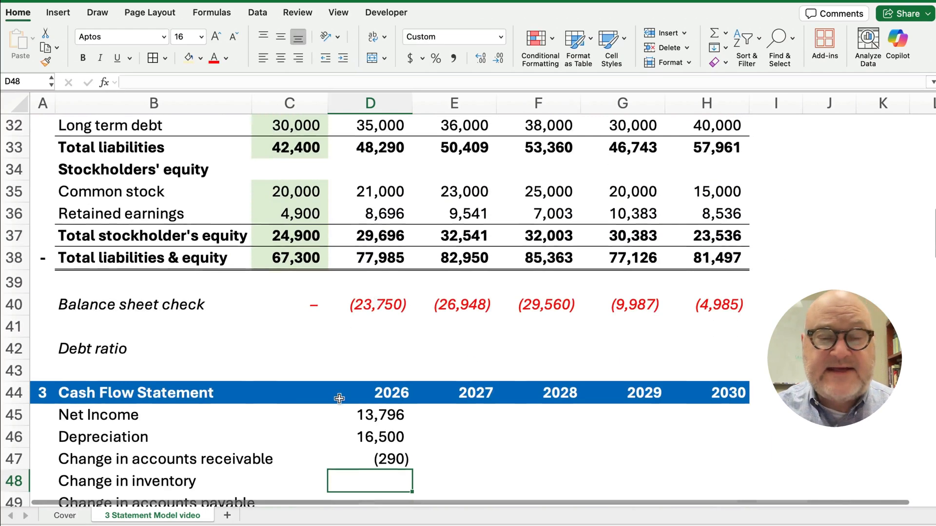
{"action": "scroll", "coordinate": [379, 385], "scroll_direction": "down", "scroll_amount": 3}
Enter =C23-D23 in D48 for the 2026 change in inventory, (1,545)
{"action": "left_click", "coordinate": [384, 355]}
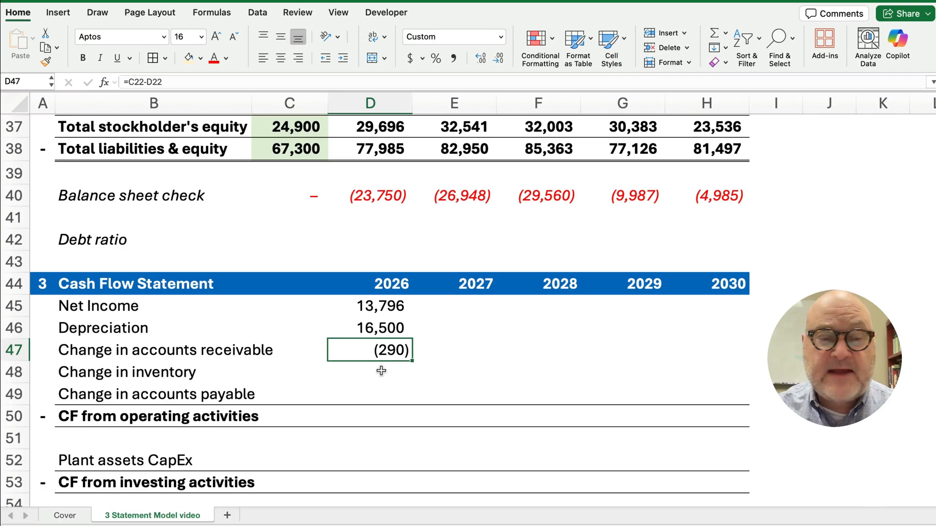
{"action": "left_click", "coordinate": [381, 371]}
{"action": "type", "text": "="}
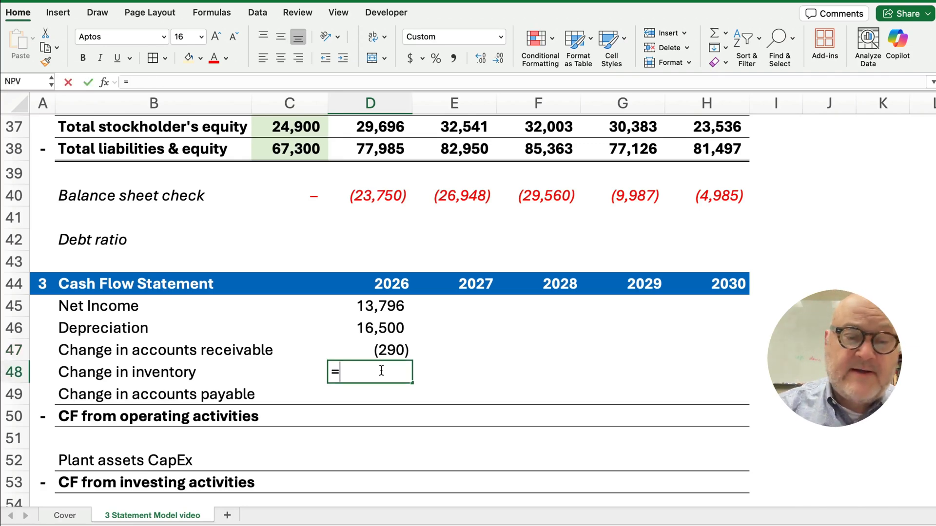
{"action": "scroll", "coordinate": [392, 338], "scroll_direction": "up", "scroll_amount": 3}
{"action": "scroll", "coordinate": [391, 337], "scroll_direction": "up", "scroll_amount": 10}
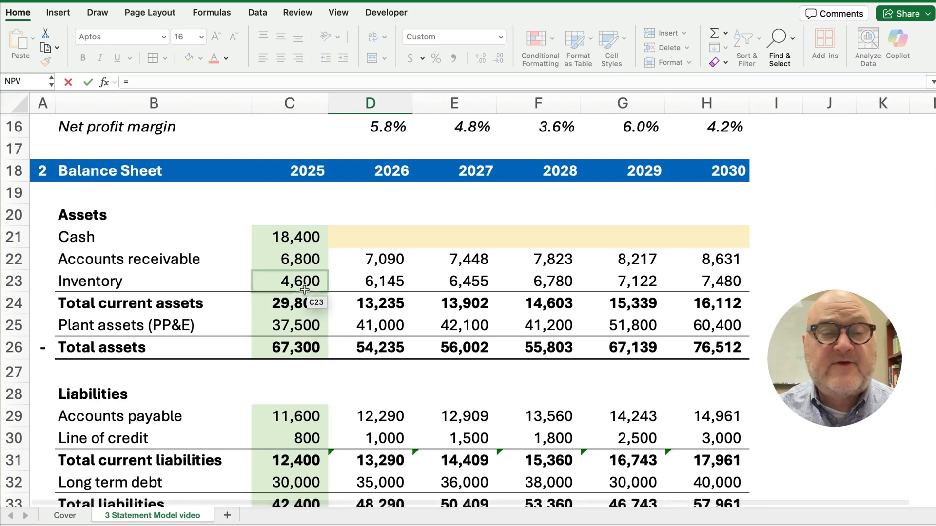
{"action": "left_click", "coordinate": [316, 283]}
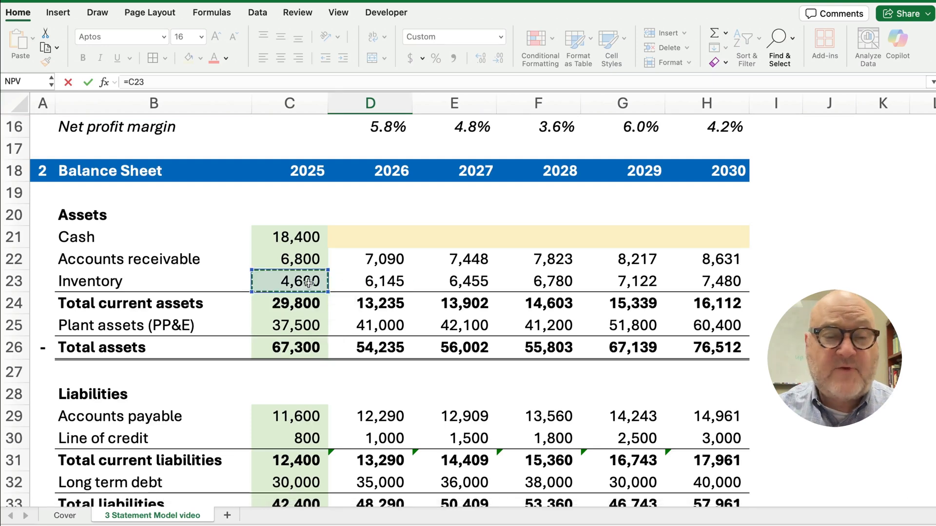
{"action": "type", "text": "-"}
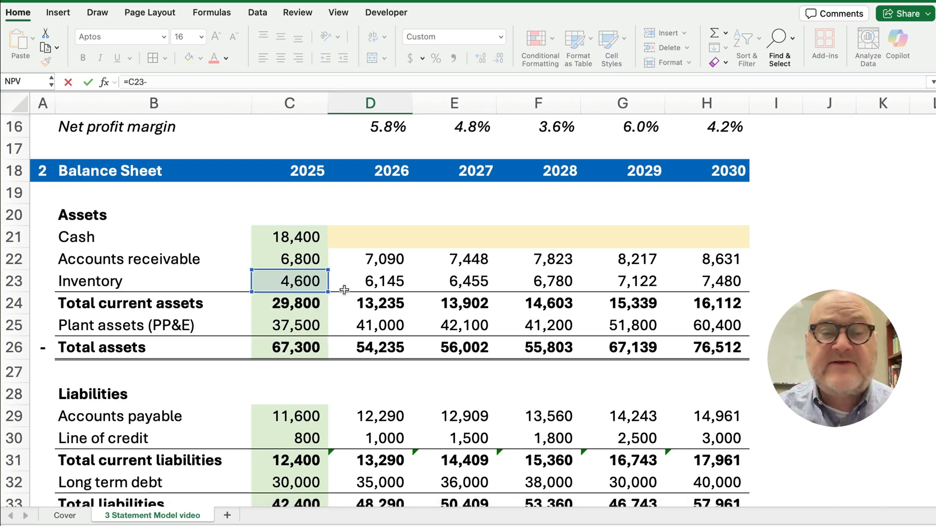
{"action": "left_click", "coordinate": [380, 283]}
{"action": "key", "text": "Return"}
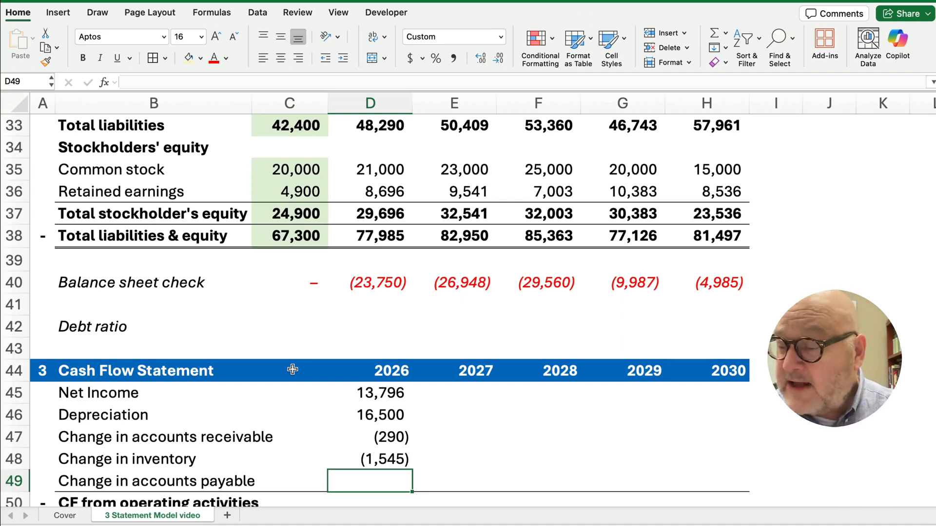
Enter =D29-C29 in D49 for the 2026 change in accounts payable, 690
{"action": "type", "text": "="}
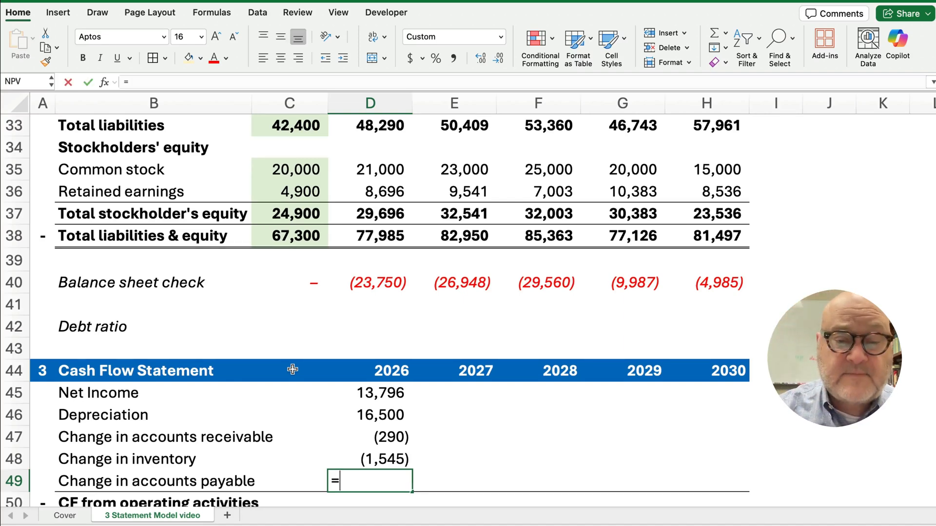
{"action": "scroll", "coordinate": [292, 369], "scroll_direction": "up", "scroll_amount": 5}
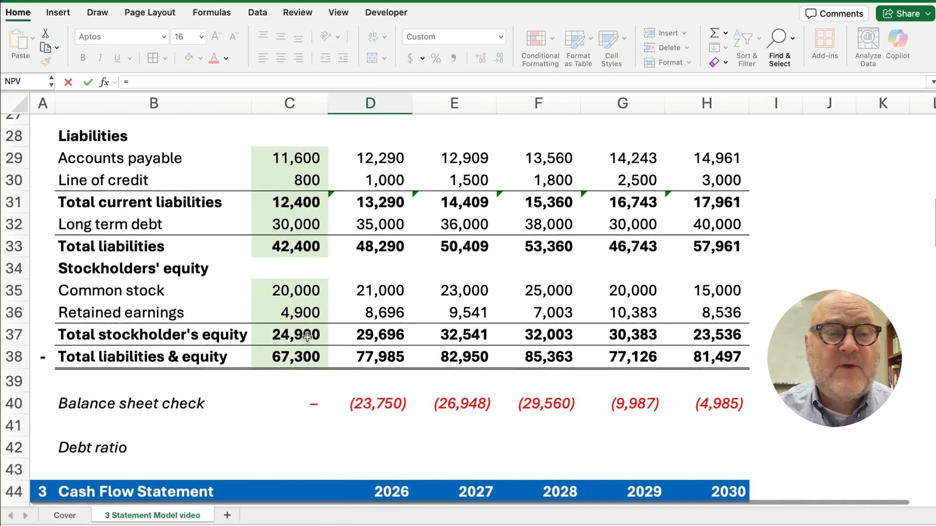
{"action": "scroll", "coordinate": [306, 335], "scroll_direction": "up", "scroll_amount": 1}
{"action": "left_click", "coordinate": [370, 177]}
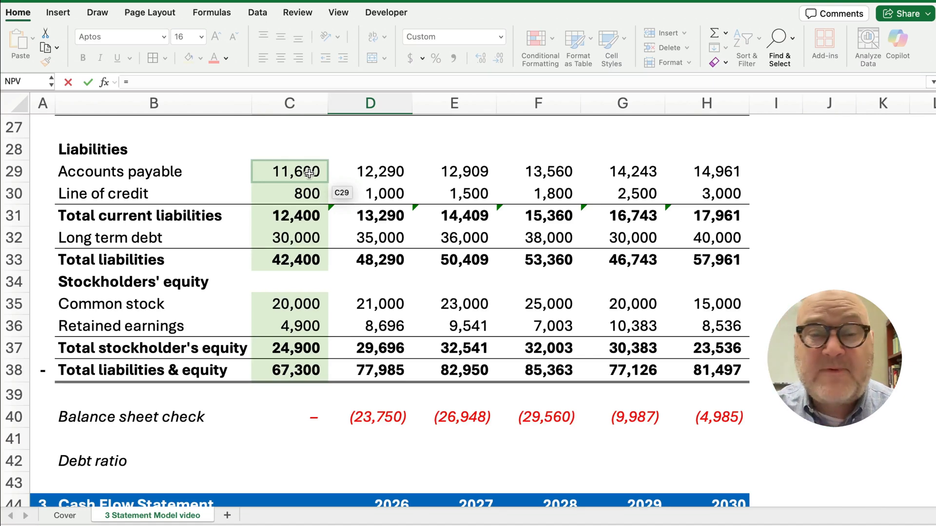
{"action": "left_click", "coordinate": [374, 174]}
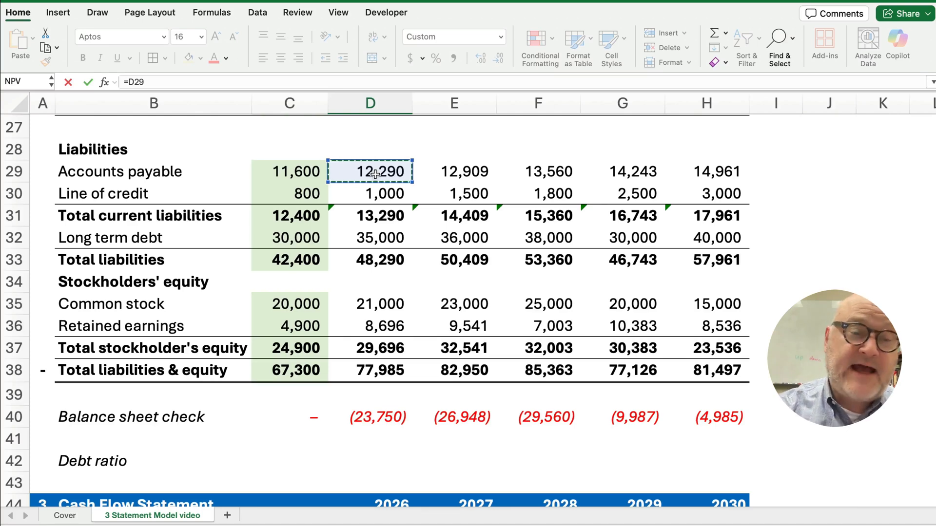
{"action": "type", "text": "-"}
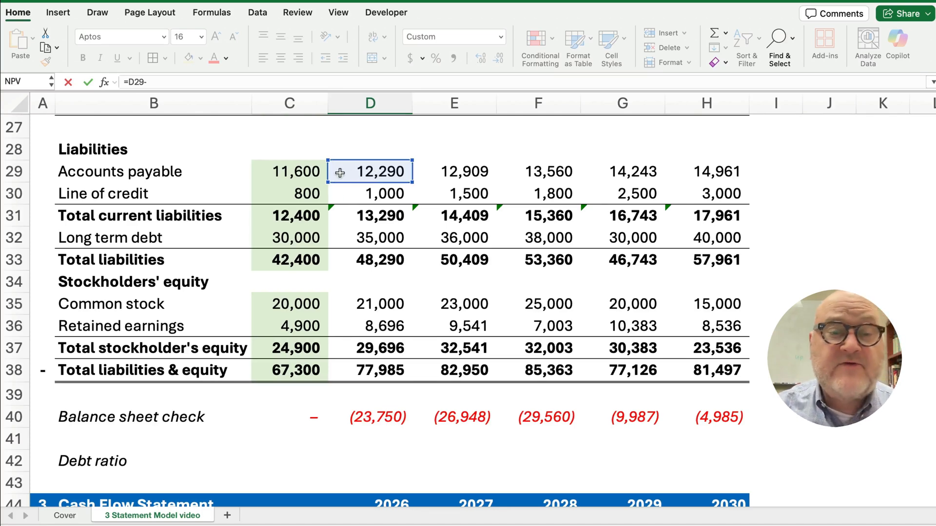
{"action": "left_click", "coordinate": [302, 171]}
{"action": "key", "text": "Return"}
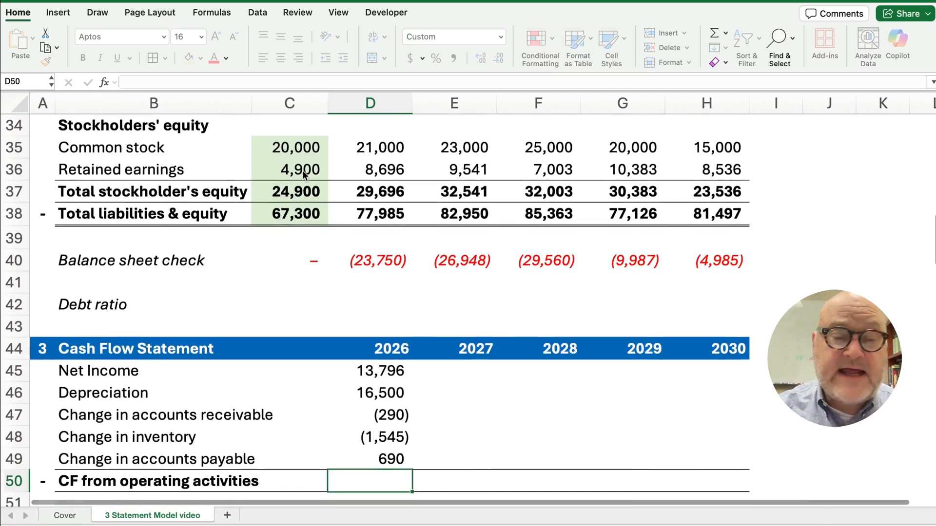
AutoSum D45:D49 into D50, giving 2026 CF from operating activities of 29,150
{"action": "scroll", "coordinate": [339, 348], "scroll_direction": "down", "scroll_amount": 3}
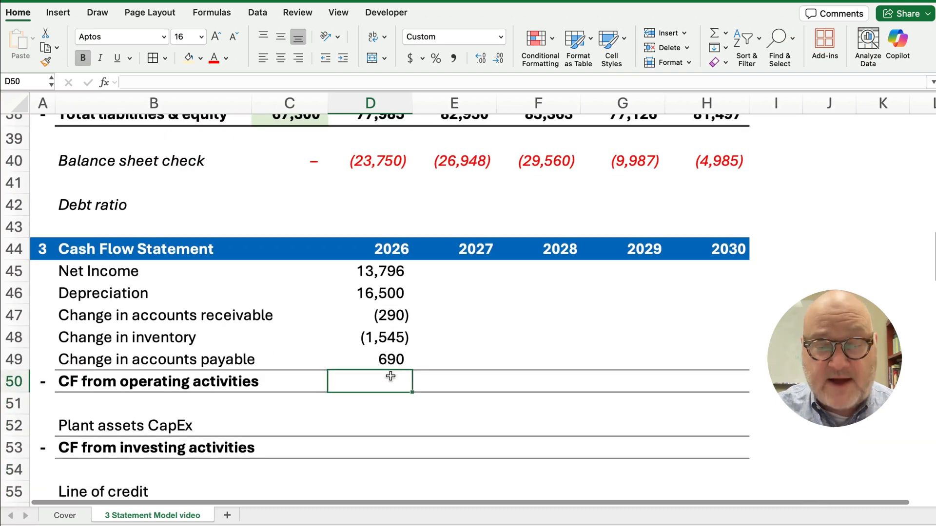
{"action": "left_click", "coordinate": [394, 361]}
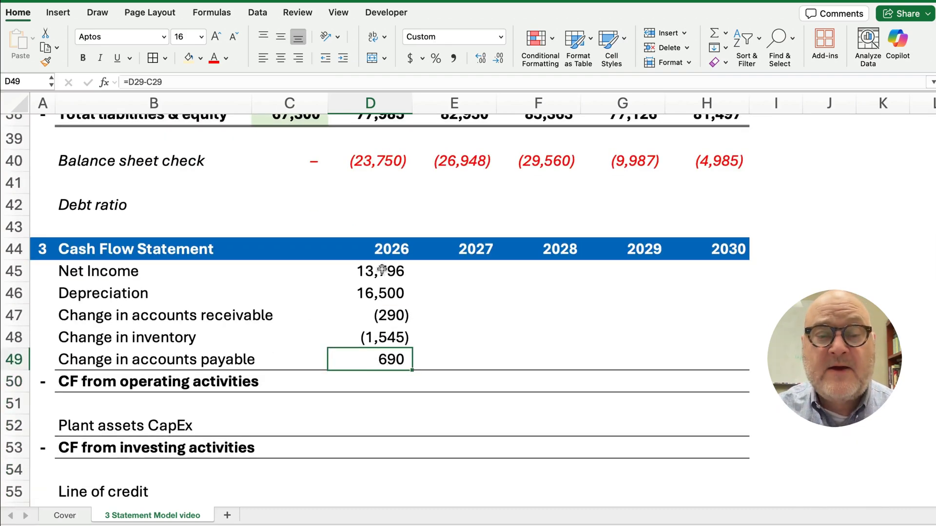
{"action": "left_click", "coordinate": [377, 381]}
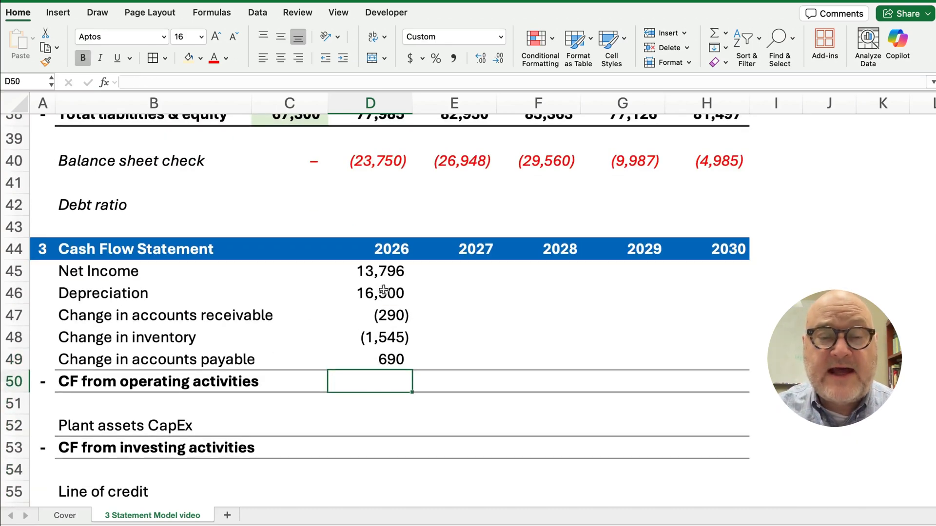
{"action": "left_click_drag", "start_coordinate": [375, 272], "coordinate": [382, 375]}
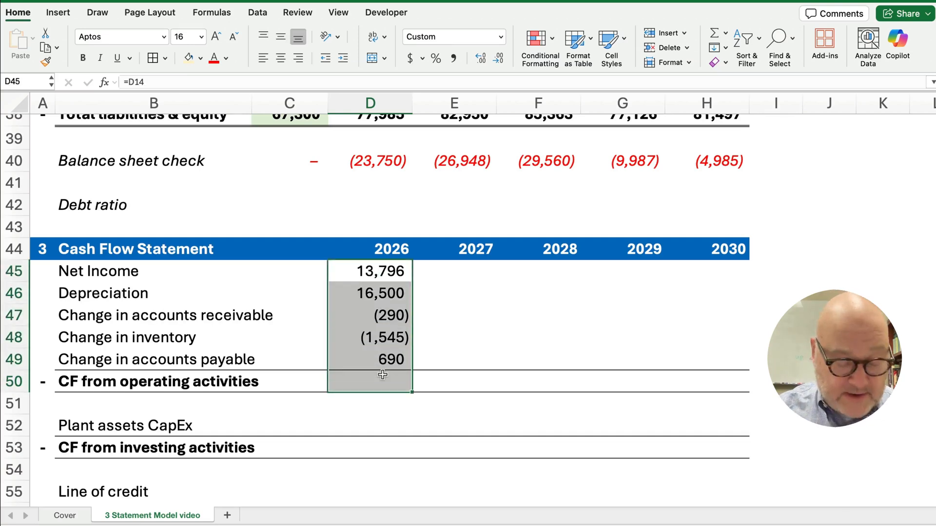
{"action": "key", "text": "shift+super+t"}
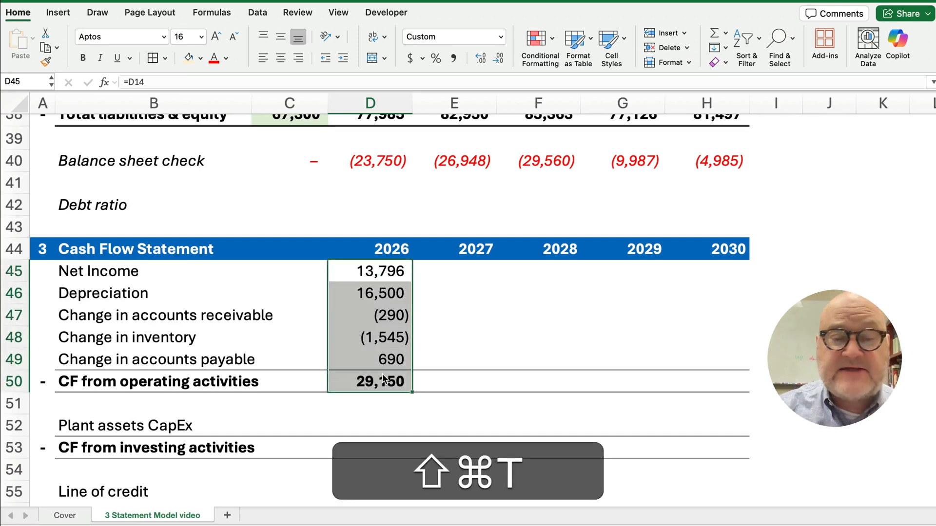
{"action": "left_click", "coordinate": [382, 380]}
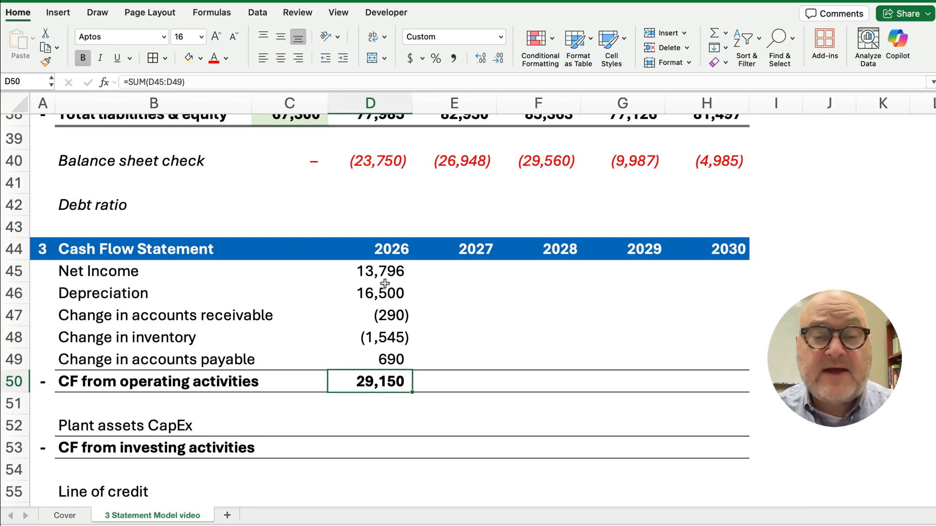
Copy the operating cash flow rows D45:D50 right through 2030
{"action": "left_click_drag", "start_coordinate": [381, 271], "coordinate": [706, 396]}
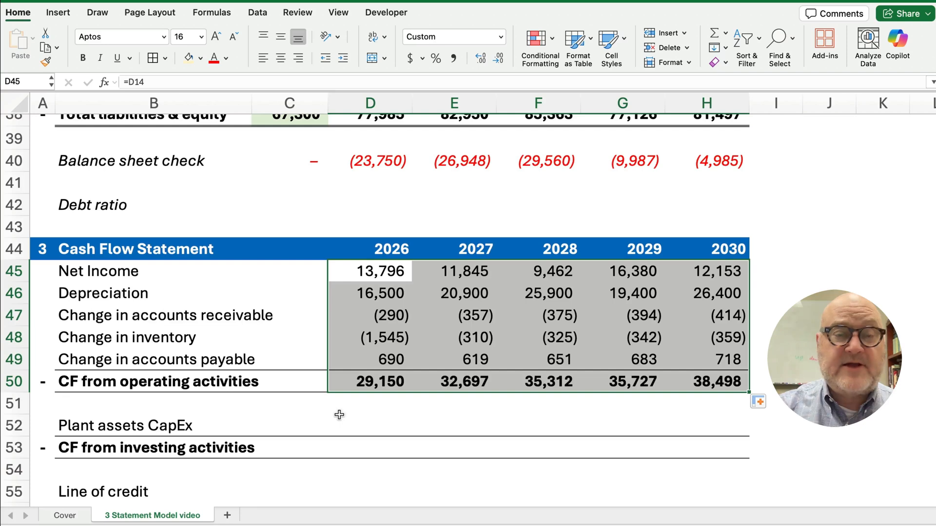
{"action": "left_click", "coordinate": [375, 276]}
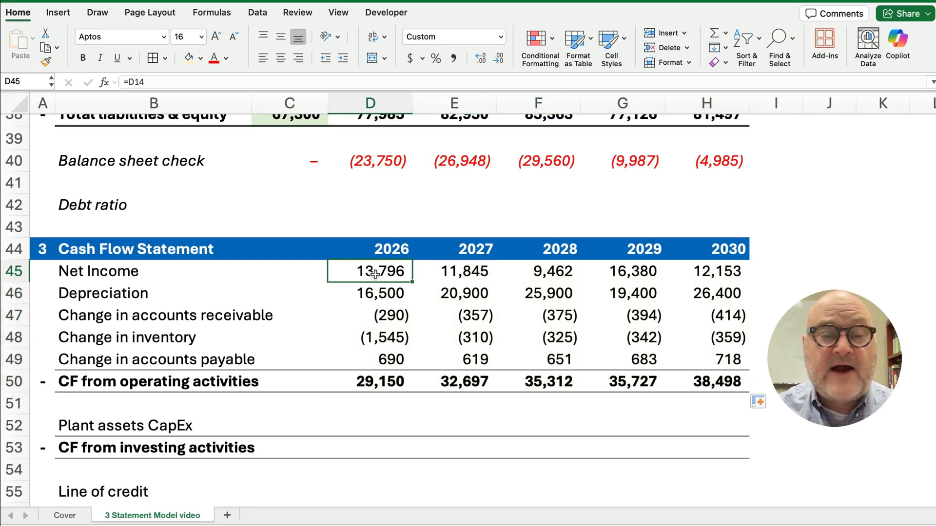
{"action": "left_click", "coordinate": [377, 386]}
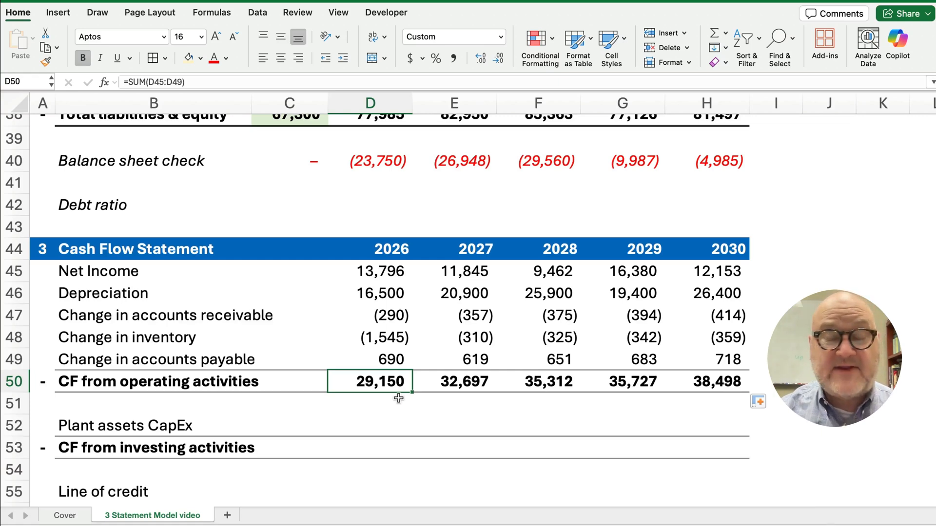
{"action": "left_click", "coordinate": [364, 428]}
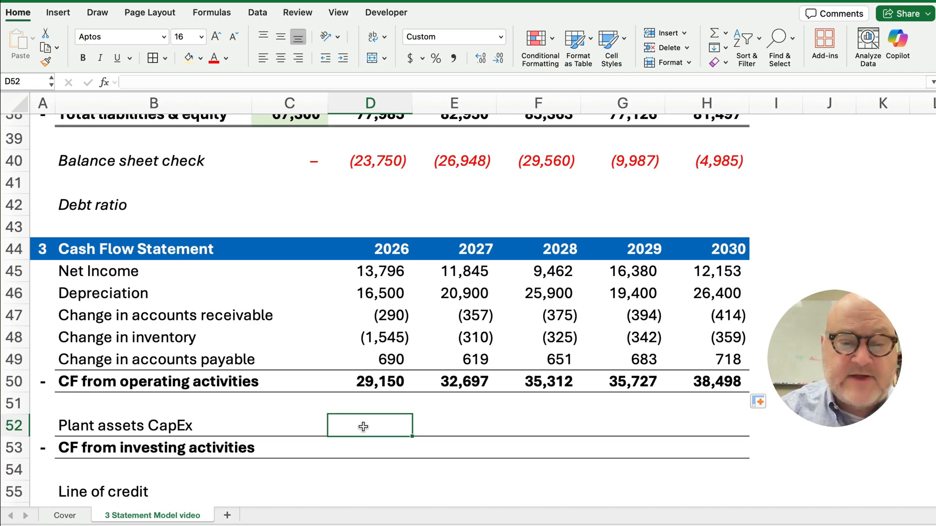
Enter =-D94 in D52 so 2026 Plant assets CapEx shows (20,000)
{"action": "type", "text": "="}
{"action": "scroll", "coordinate": [370, 441], "scroll_direction": "down", "scroll_amount": 5}
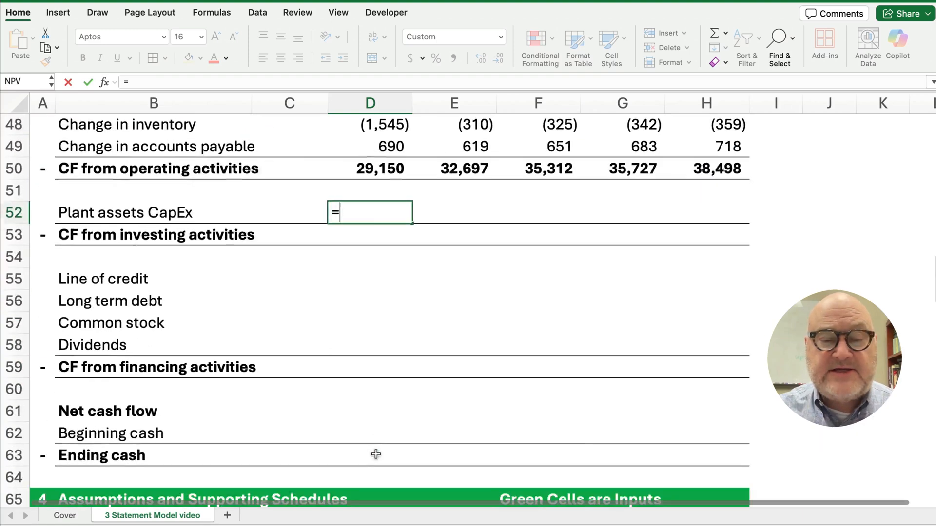
{"action": "scroll", "coordinate": [376, 454], "scroll_direction": "down", "scroll_amount": 14}
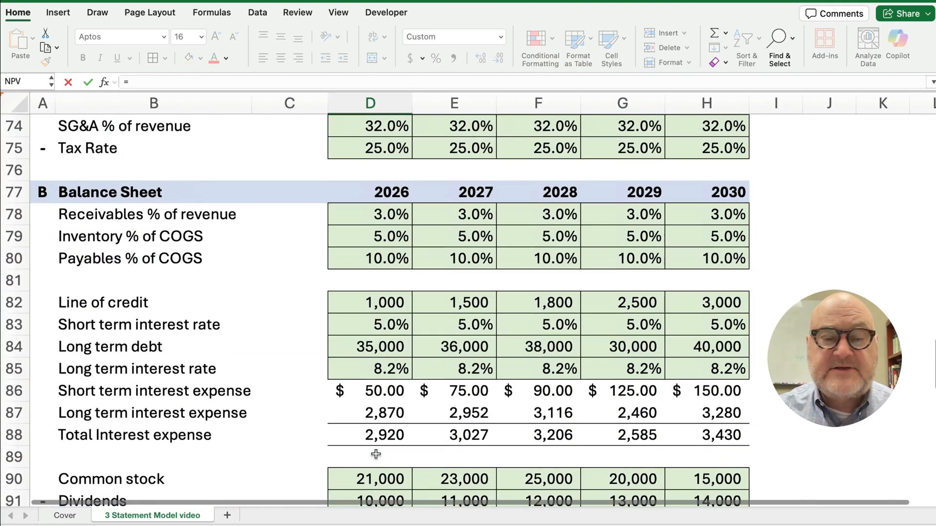
{"action": "scroll", "coordinate": [376, 454], "scroll_direction": "down", "scroll_amount": 3}
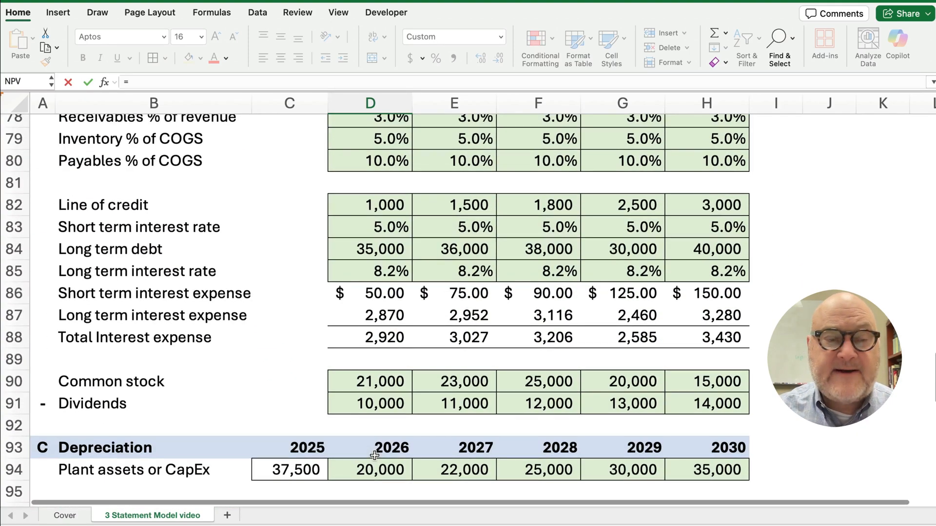
{"action": "left_click", "coordinate": [351, 406]}
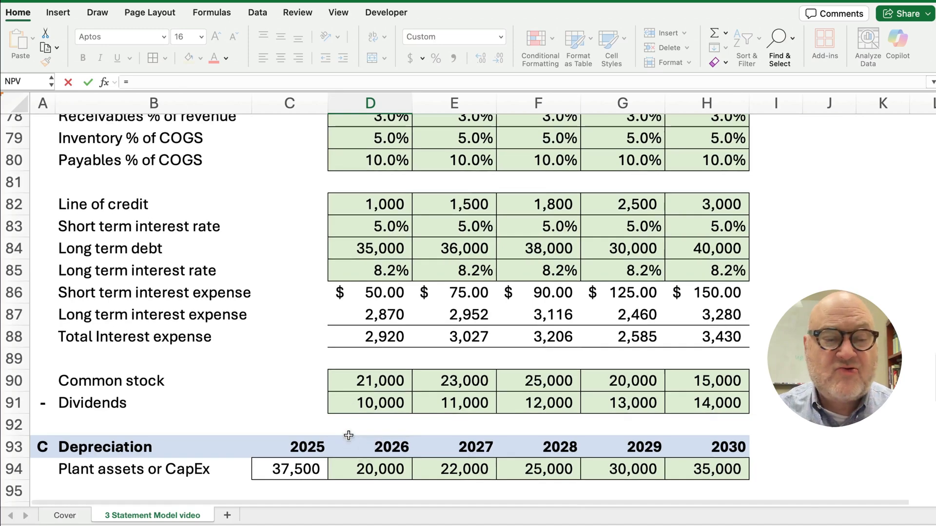
{"action": "scroll", "coordinate": [351, 434], "scroll_direction": "down", "scroll_amount": 5}
{"action": "left_click", "coordinate": [378, 318]}
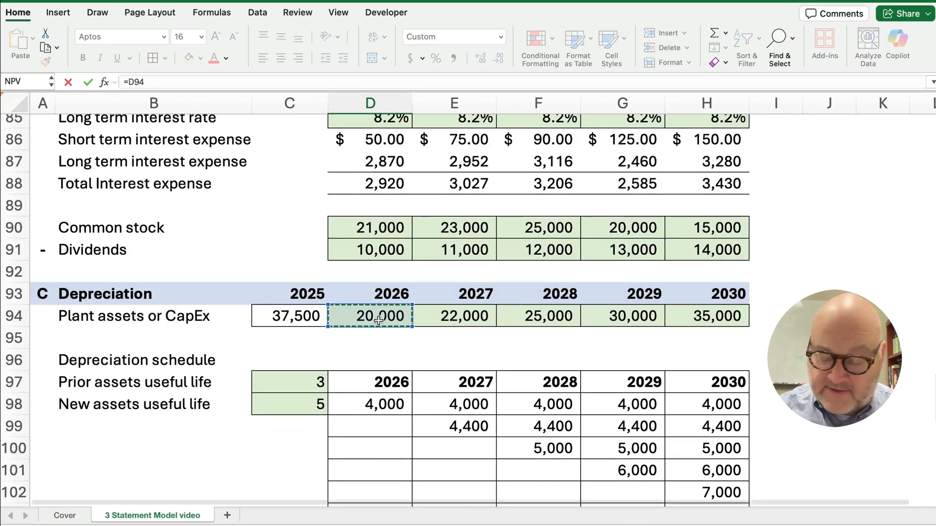
{"action": "key", "text": "Return"}
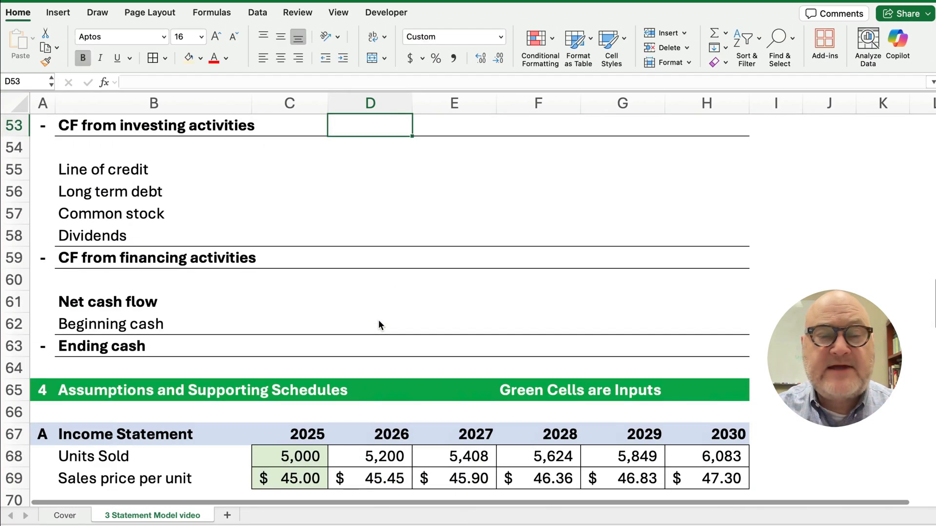
{"action": "key", "text": "Up"}
{"action": "scroll", "coordinate": [378, 320], "scroll_direction": "up", "scroll_amount": 1}
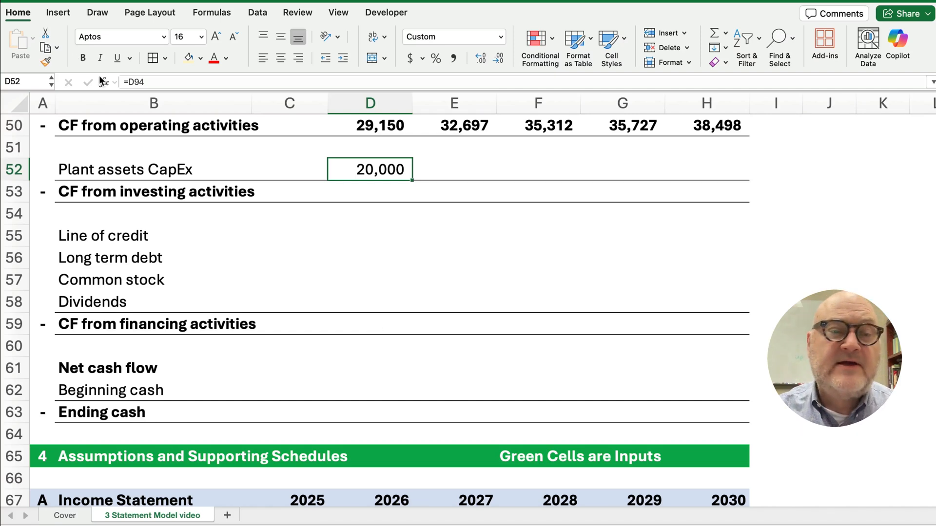
{"action": "left_click", "coordinate": [128, 81]}
{"action": "type", "text": "-"}
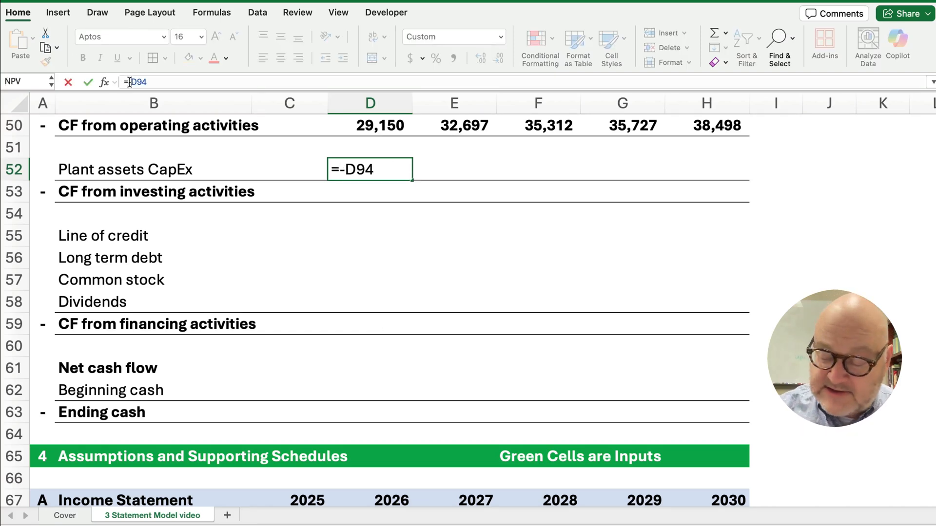
{"action": "key", "text": "Return"}
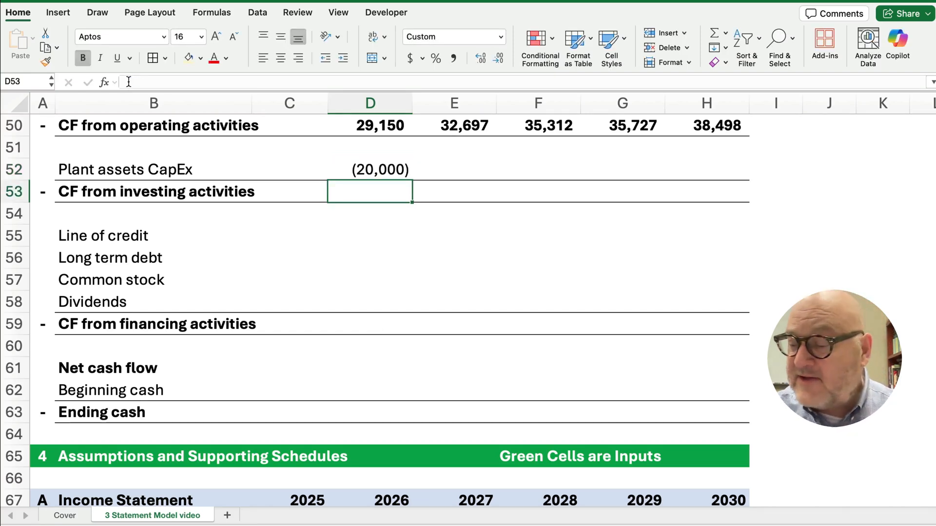
Set CF from investing activities to =D52 and fill both rows through 2030
{"action": "type", "text": "="}
{"action": "left_click", "coordinate": [359, 173]}
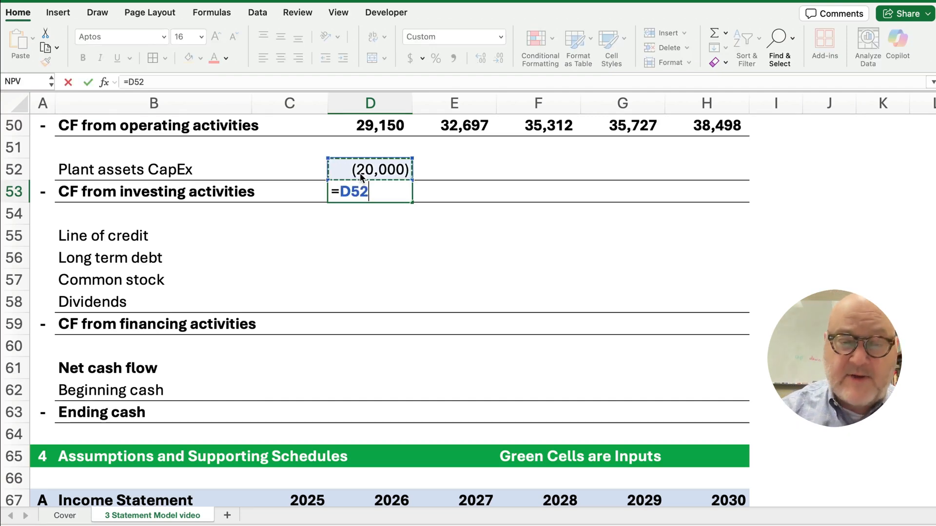
{"action": "key", "text": "Return"}
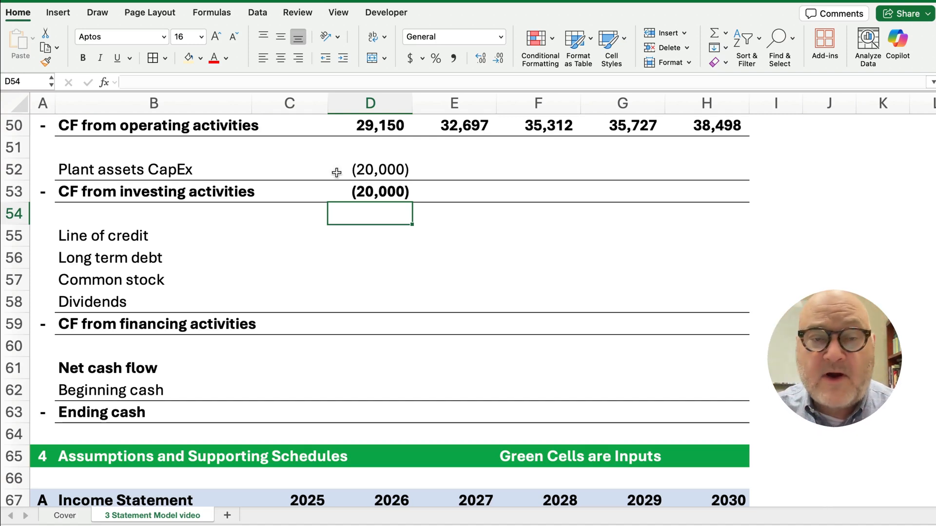
{"action": "left_click_drag", "start_coordinate": [375, 170], "coordinate": [736, 203]}
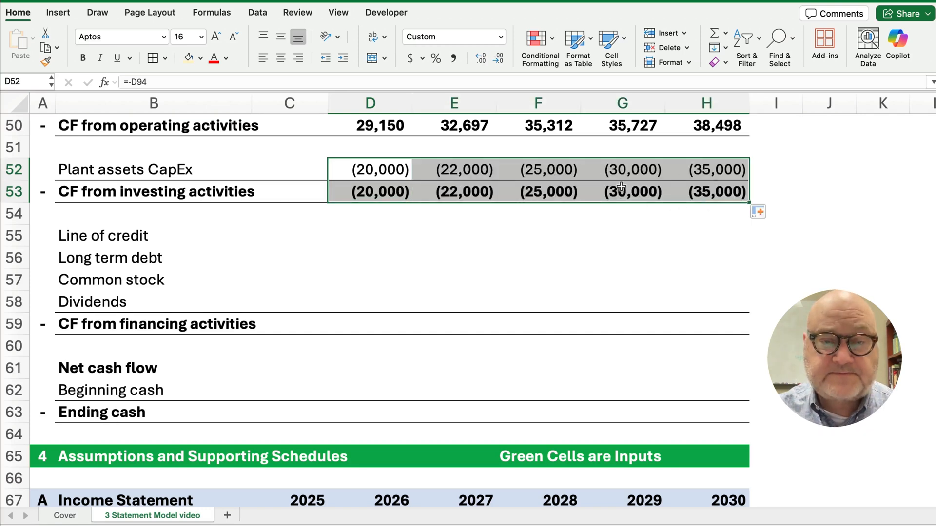
{"action": "scroll", "coordinate": [585, 204], "scroll_direction": "up", "scroll_amount": 5}
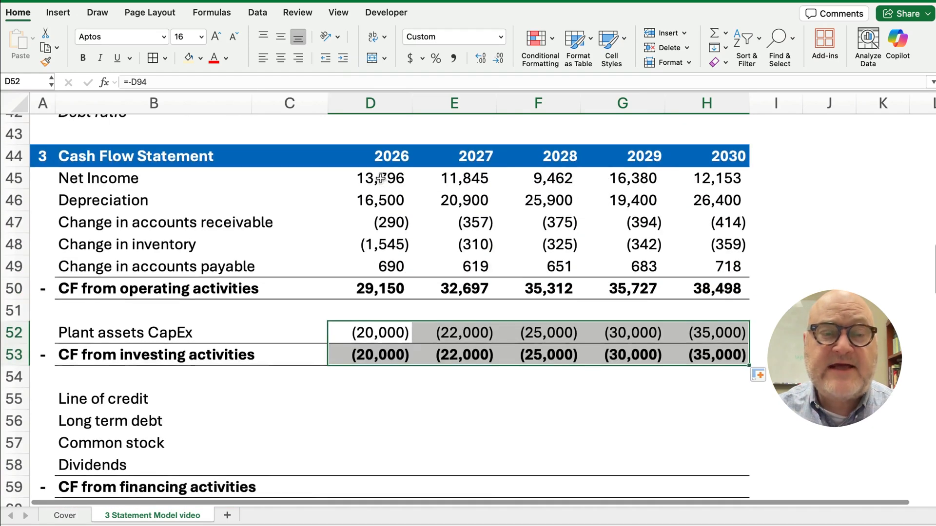
{"action": "left_click_drag", "start_coordinate": [381, 178], "coordinate": [392, 286]}
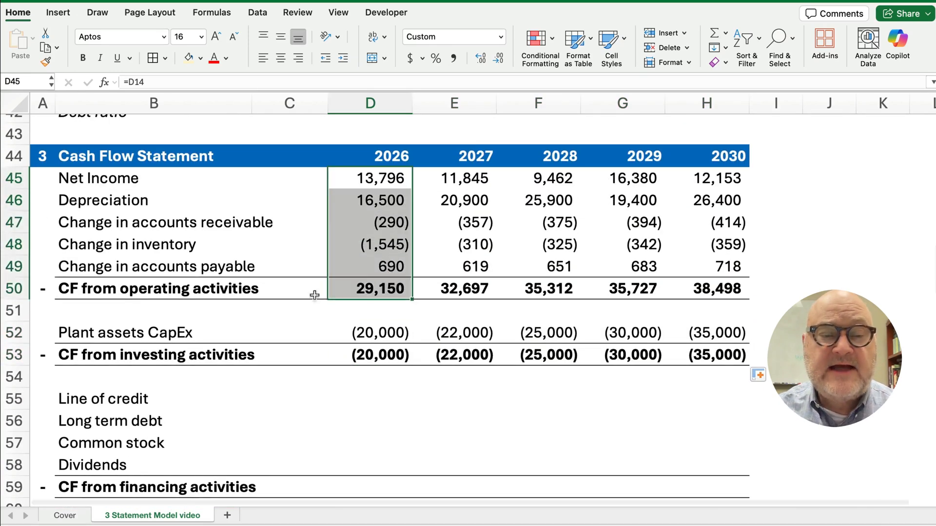
{"action": "scroll", "coordinate": [322, 300], "scroll_direction": "down", "scroll_amount": 3}
{"action": "left_click_drag", "start_coordinate": [373, 233], "coordinate": [679, 257]}
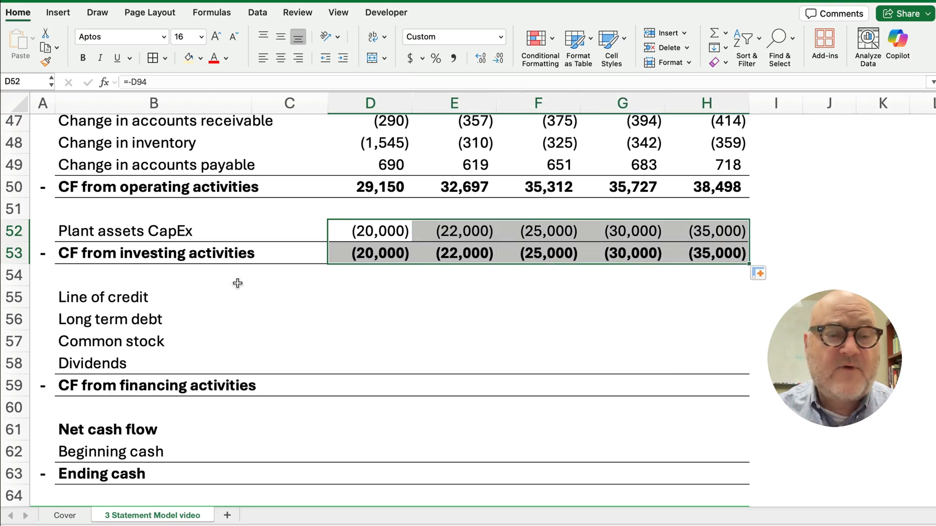
Set 2026 Line of credit cash flow to the current minus prior balance, 200
{"action": "left_click", "coordinate": [364, 304]}
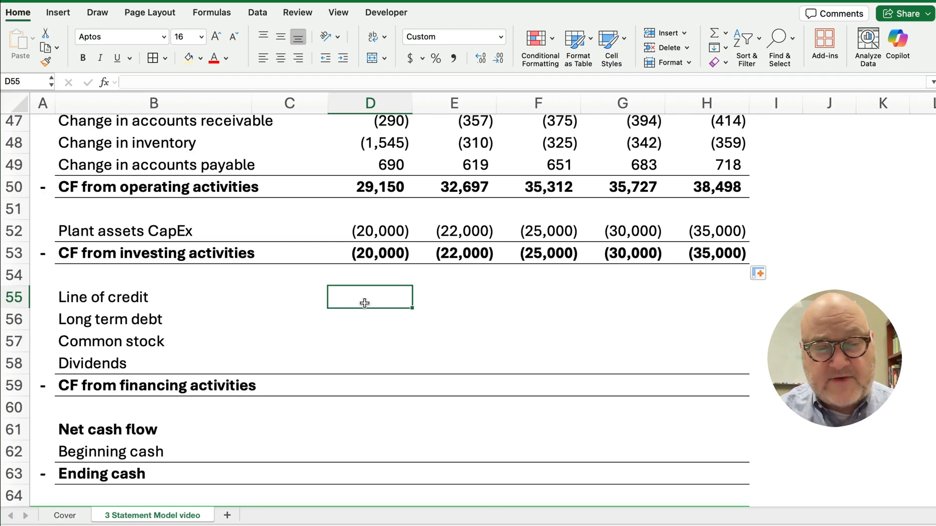
{"action": "type", "text": "="}
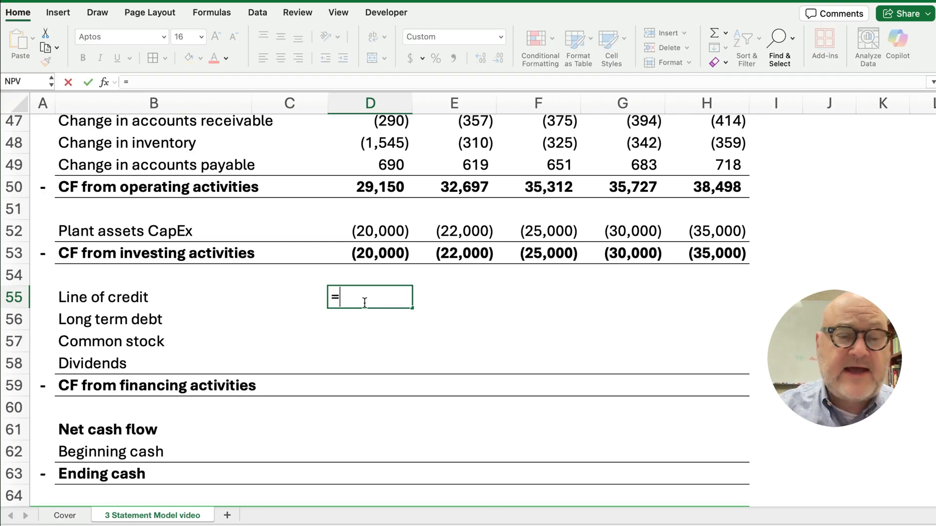
{"action": "scroll", "coordinate": [311, 332], "scroll_direction": "down", "scroll_amount": 5}
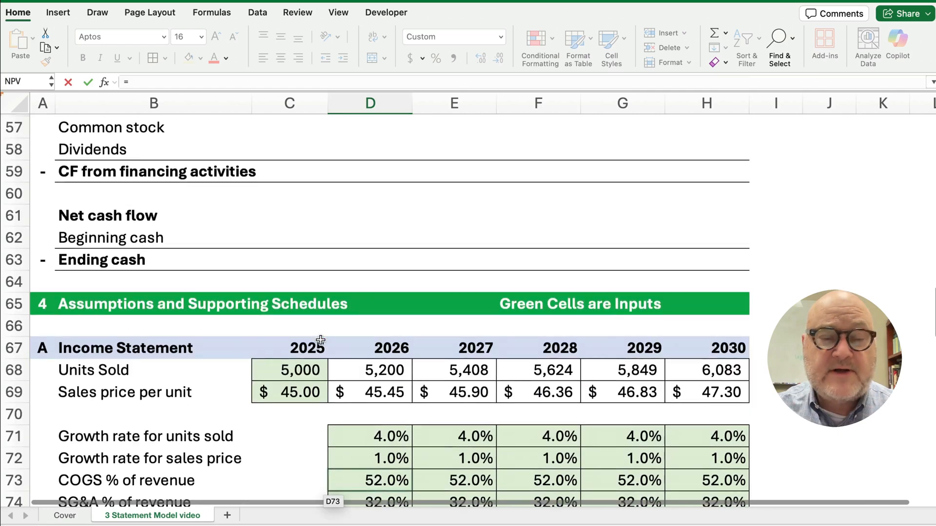
{"action": "scroll", "coordinate": [320, 340], "scroll_direction": "up", "scroll_amount": 15}
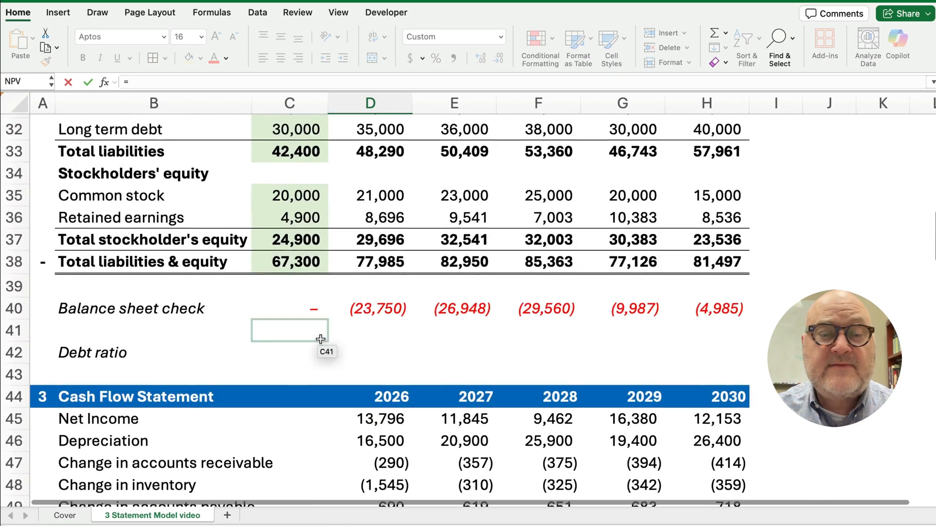
{"action": "scroll", "coordinate": [320, 339], "scroll_direction": "up", "scroll_amount": 5}
{"action": "scroll", "coordinate": [313, 336], "scroll_direction": "down", "scroll_amount": 2}
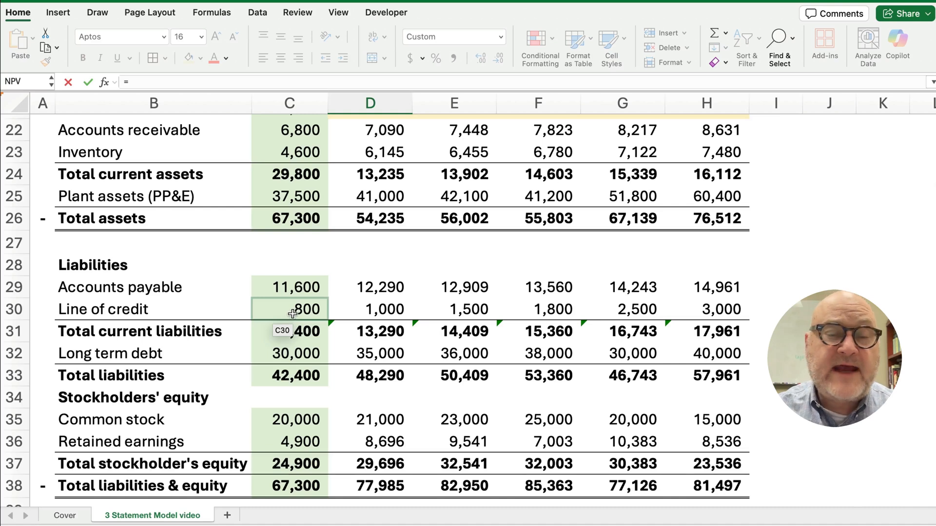
{"action": "left_click", "coordinate": [381, 311]}
{"action": "type", "text": "-"}
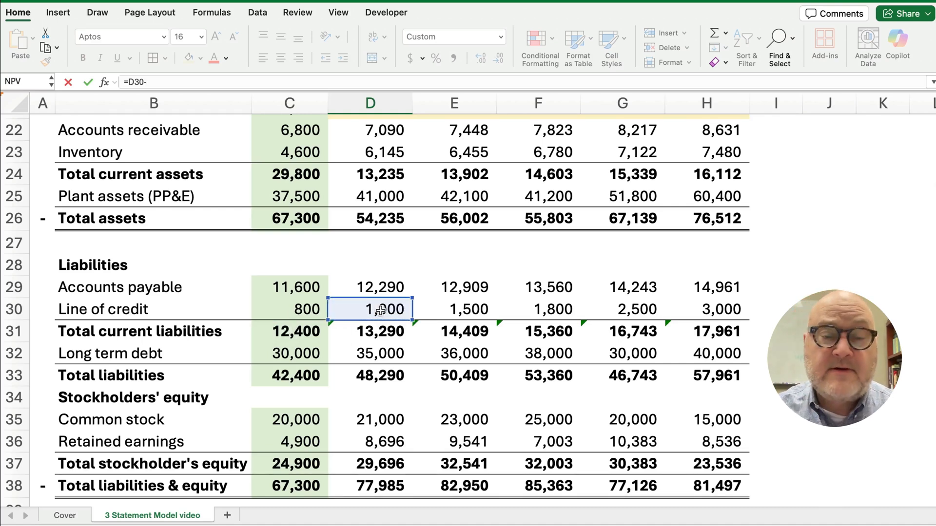
{"action": "left_click", "coordinate": [310, 307]}
{"action": "key", "text": "Return"}
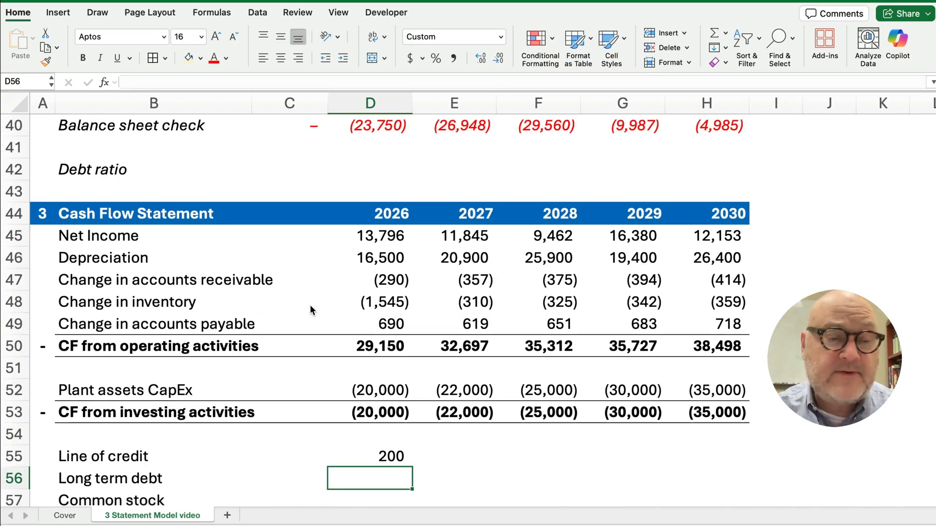
Enter =D32-C32 in D56 for the 2026 long term debt change of 5,000
{"action": "scroll", "coordinate": [206, 333], "scroll_direction": "down", "scroll_amount": 1}
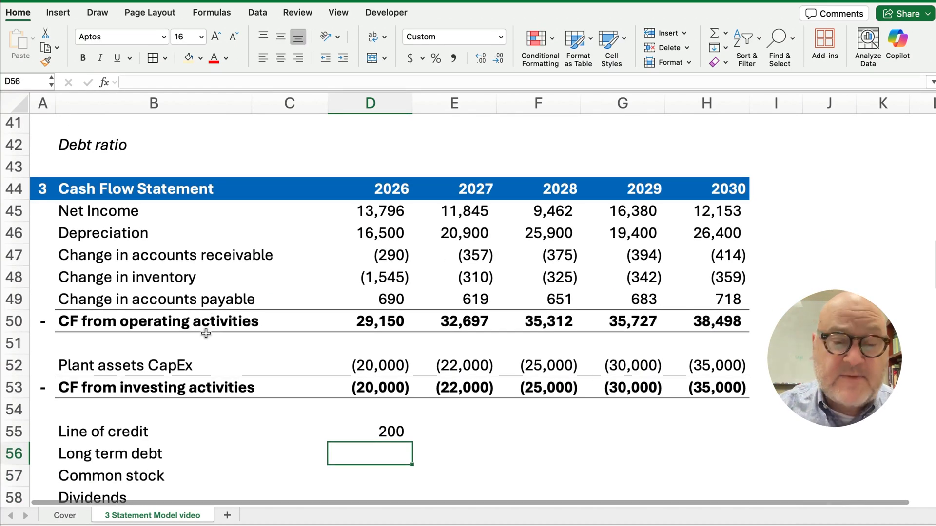
{"action": "type", "text": "="}
{"action": "scroll", "coordinate": [366, 364], "scroll_direction": "up", "scroll_amount": 13}
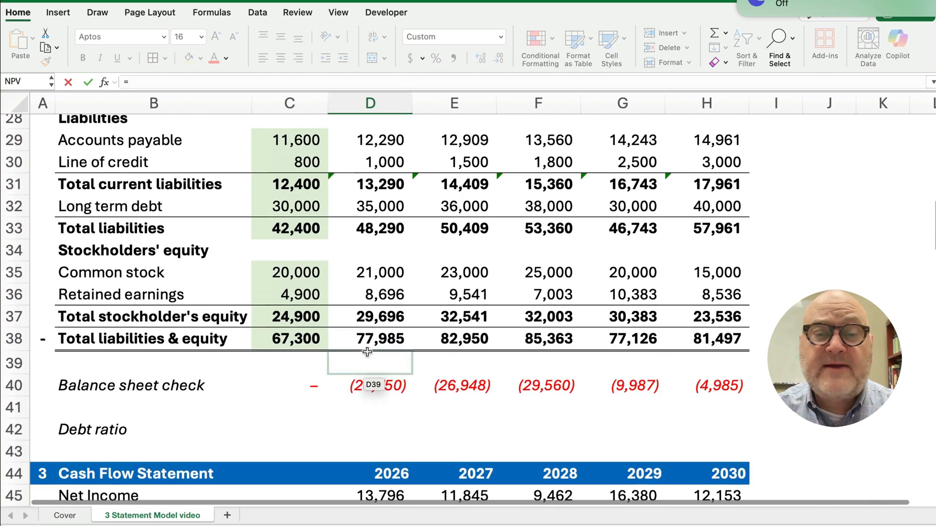
{"action": "scroll", "coordinate": [367, 352], "scroll_direction": "up", "scroll_amount": 2}
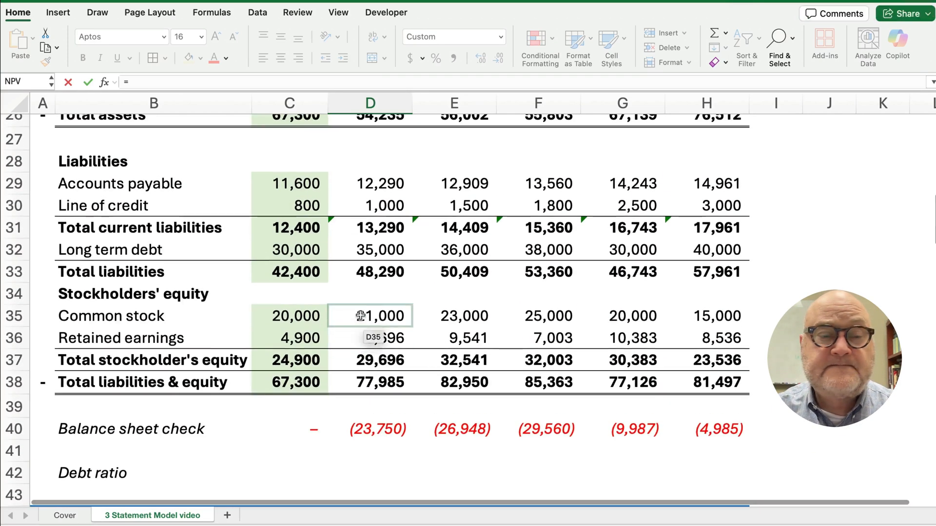
{"action": "left_click", "coordinate": [380, 251]}
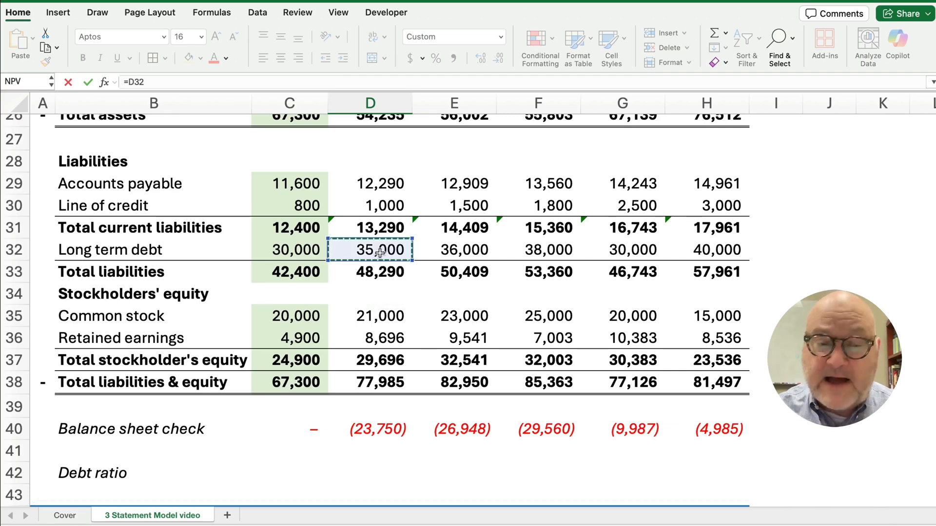
{"action": "type", "text": "-"}
{"action": "left_click", "coordinate": [314, 251]}
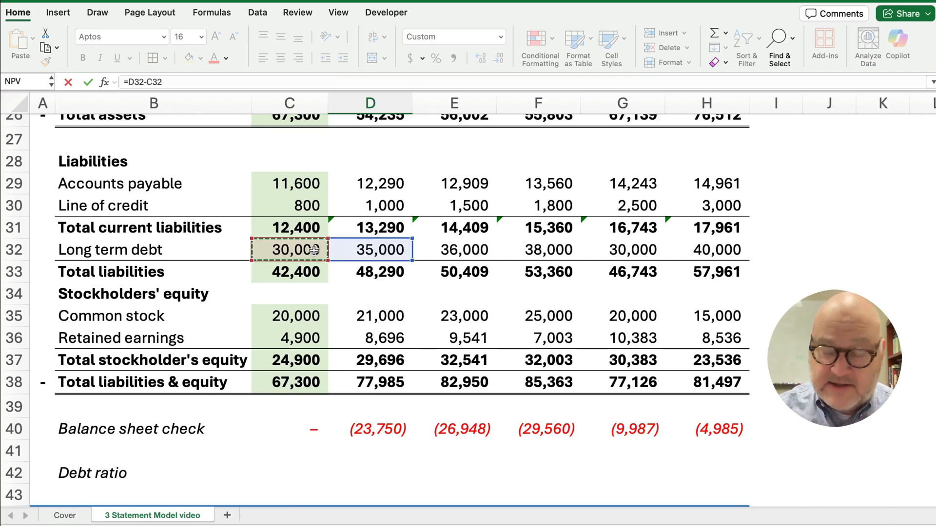
{"action": "key", "text": "Return"}
Enter =D35-C35 in D57 for the 2026 common stock change of 1,000
{"action": "scroll", "coordinate": [278, 395], "scroll_direction": "down", "scroll_amount": 3}
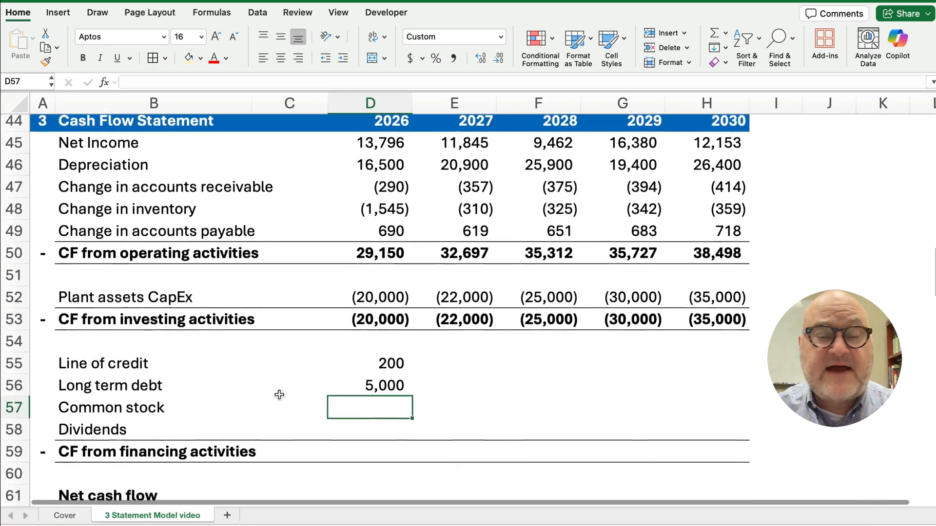
{"action": "scroll", "coordinate": [279, 395], "scroll_direction": "down", "scroll_amount": 2}
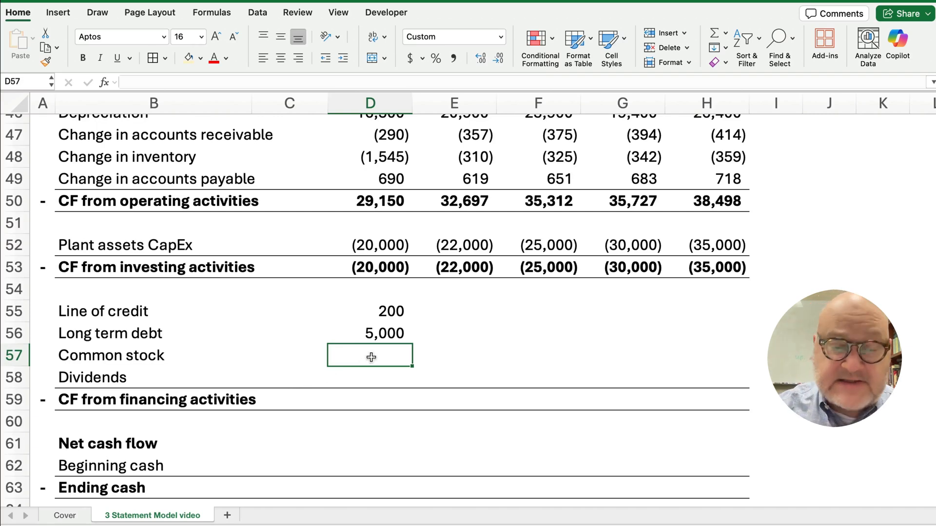
{"action": "type", "text": "="}
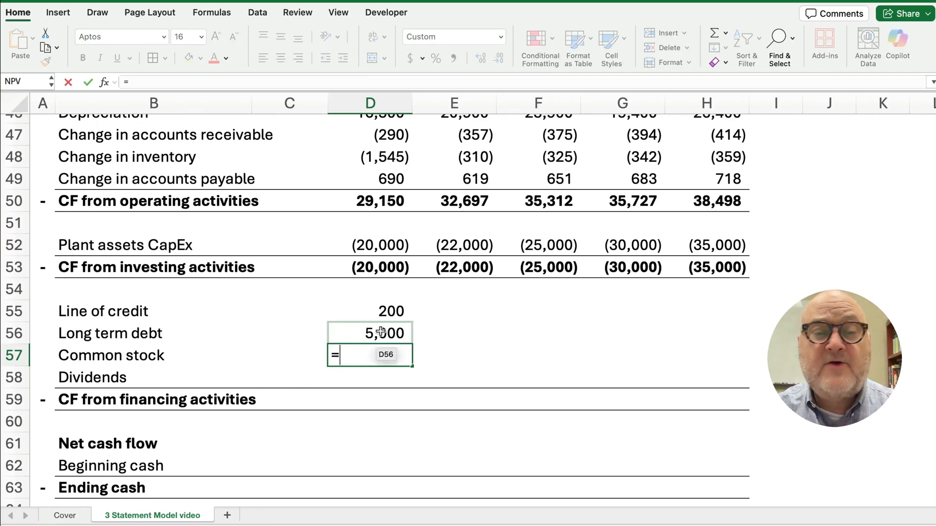
{"action": "scroll", "coordinate": [392, 311], "scroll_direction": "up", "scroll_amount": 10}
{"action": "scroll", "coordinate": [392, 311], "scroll_direction": "up", "scroll_amount": 3}
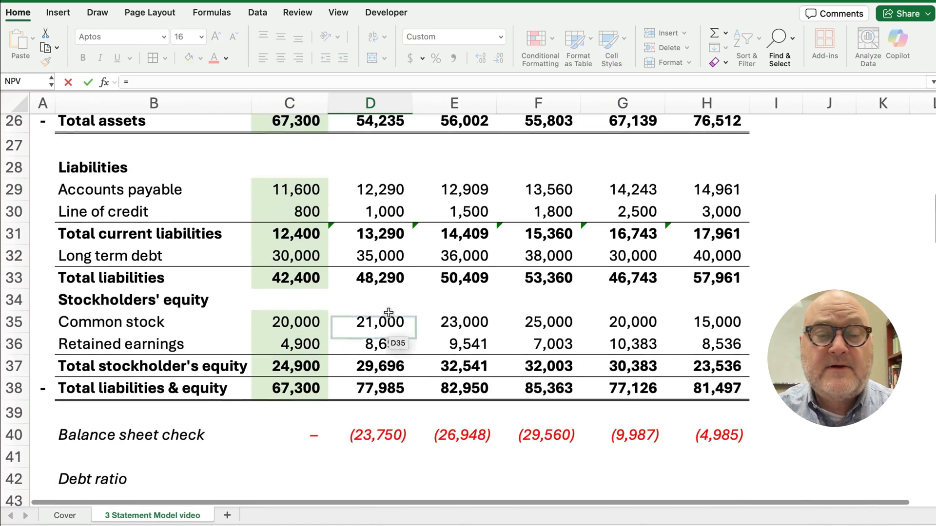
{"action": "left_click", "coordinate": [374, 317]}
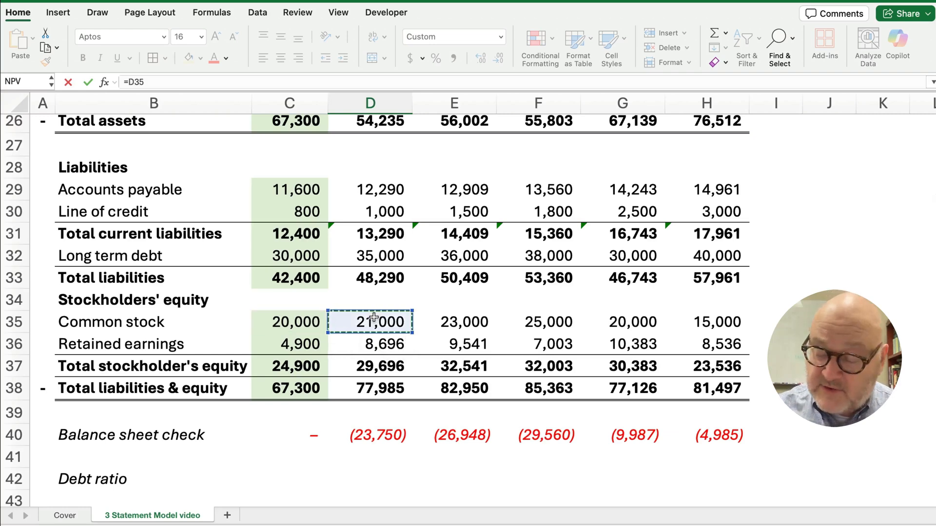
{"action": "type", "text": "-"}
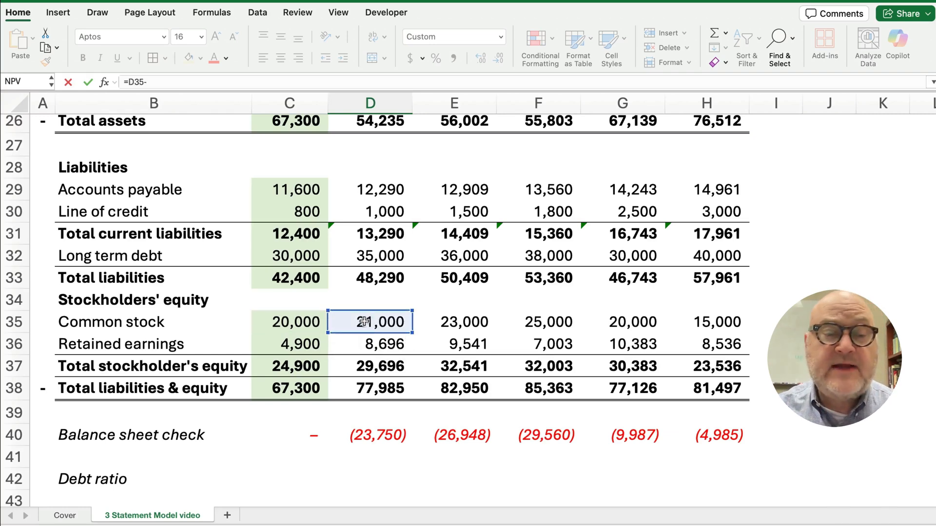
{"action": "left_click", "coordinate": [301, 322]}
{"action": "key", "text": "Return"}
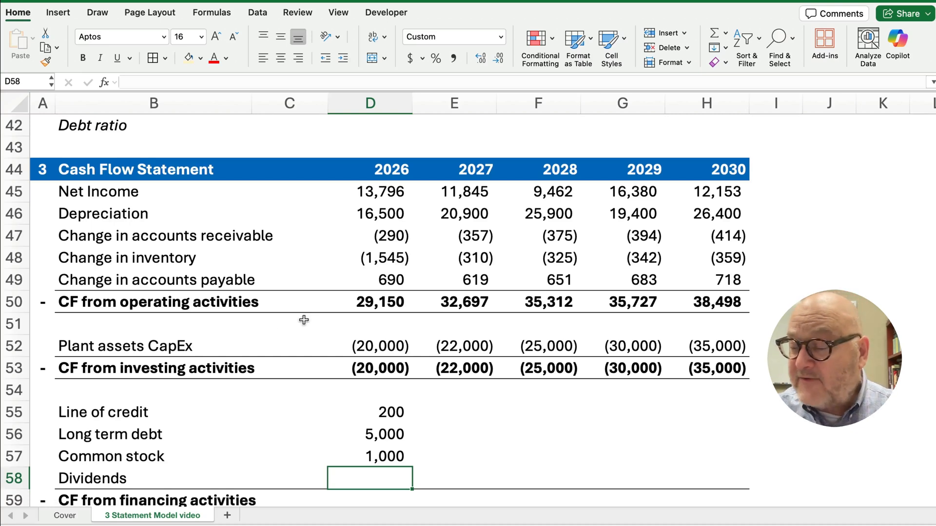
Enter =-D91 in D58 so 2026 dividends appear as (10,000)
{"action": "scroll", "coordinate": [291, 323], "scroll_direction": "down", "scroll_amount": 2}
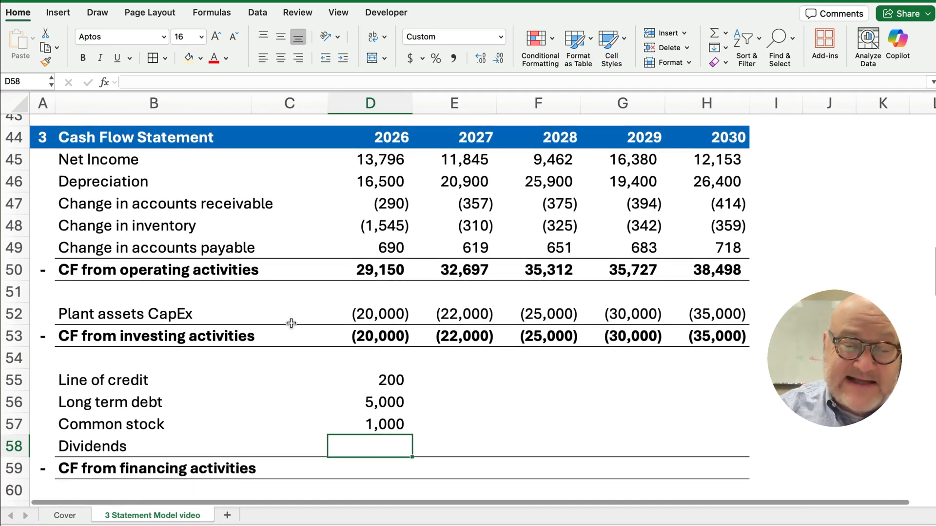
{"action": "type", "text": "="}
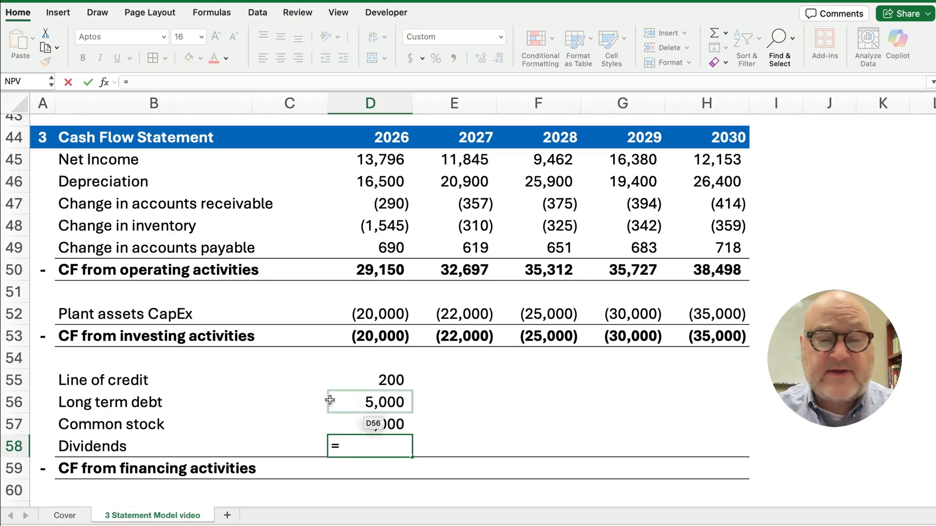
{"action": "scroll", "coordinate": [346, 404], "scroll_direction": "down", "scroll_amount": 12}
{"action": "scroll", "coordinate": [346, 403], "scroll_direction": "down", "scroll_amount": 12}
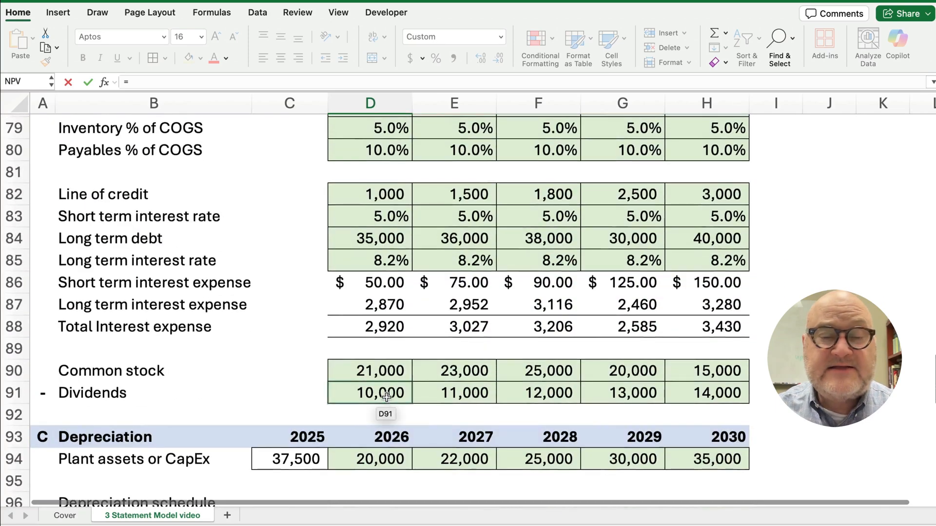
{"action": "left_click", "coordinate": [386, 396]}
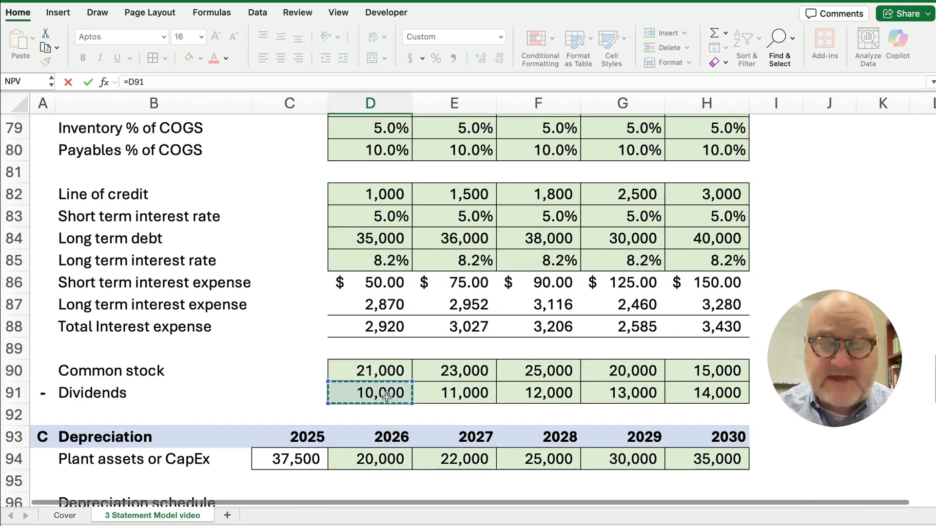
{"action": "key", "text": "Return"}
{"action": "scroll", "coordinate": [406, 398], "scroll_direction": "up", "scroll_amount": 4}
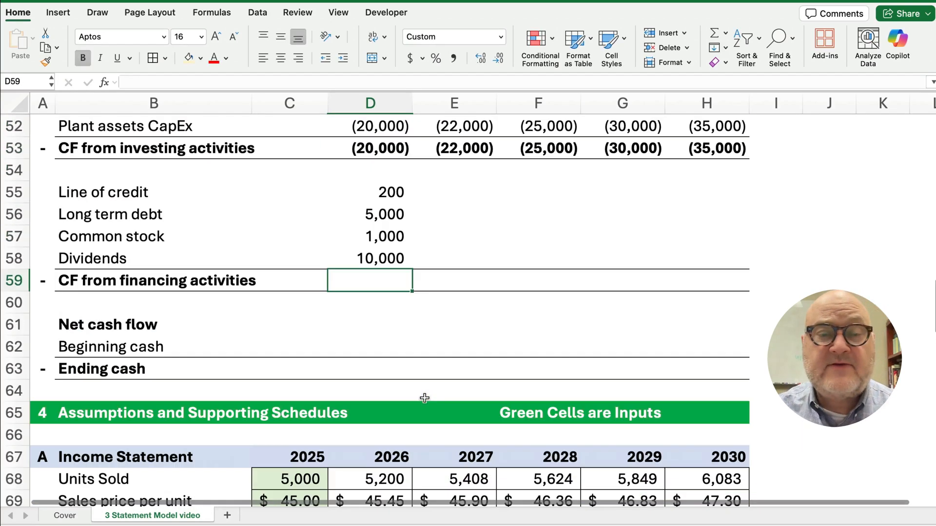
{"action": "left_click", "coordinate": [382, 259]}
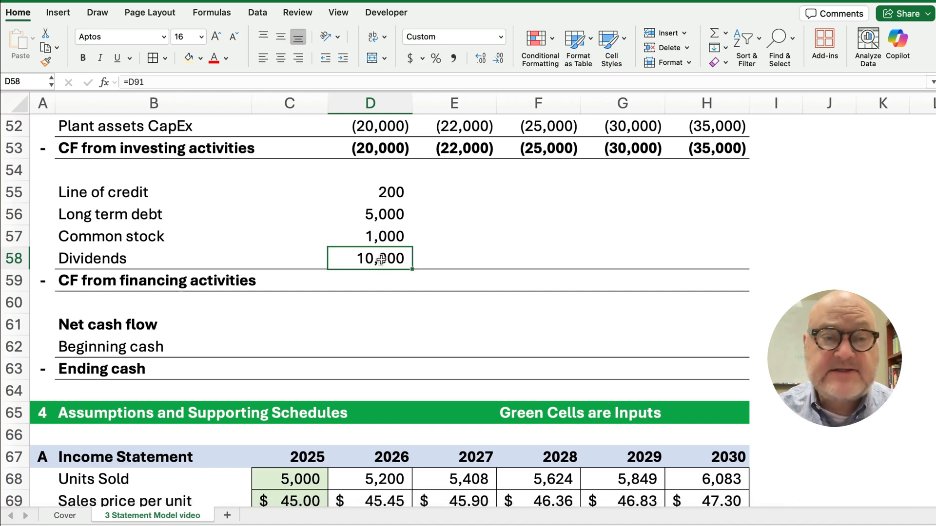
{"action": "left_click", "coordinate": [130, 83]}
{"action": "type", "text": "-"}
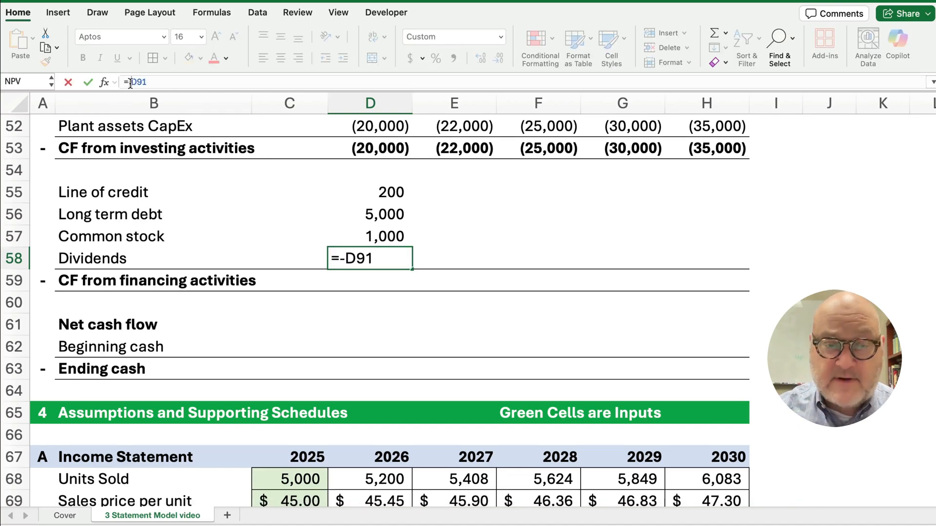
{"action": "key", "text": "Return"}
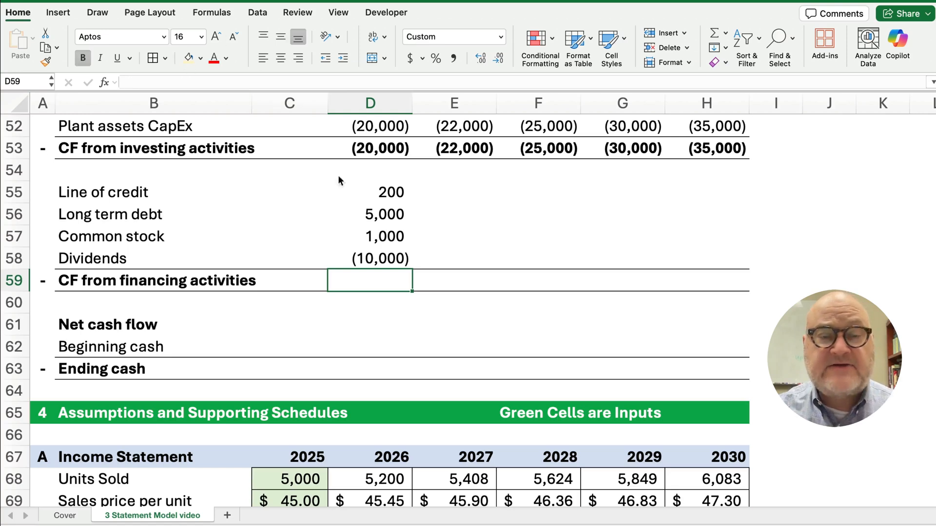
AutoSum the 2026 financing items to (3,800) and fill the financing block through 2030
{"action": "left_click_drag", "start_coordinate": [387, 196], "coordinate": [375, 273]}
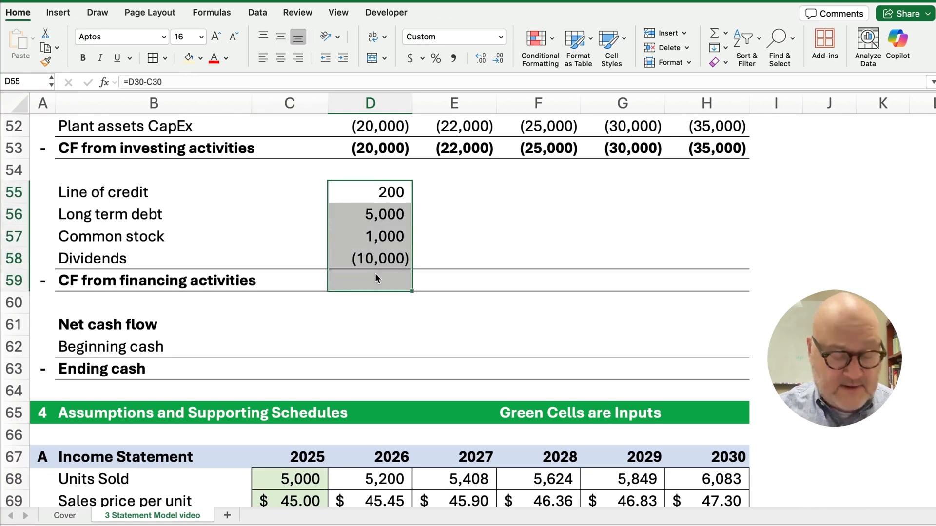
{"action": "key", "text": "super+shift+t"}
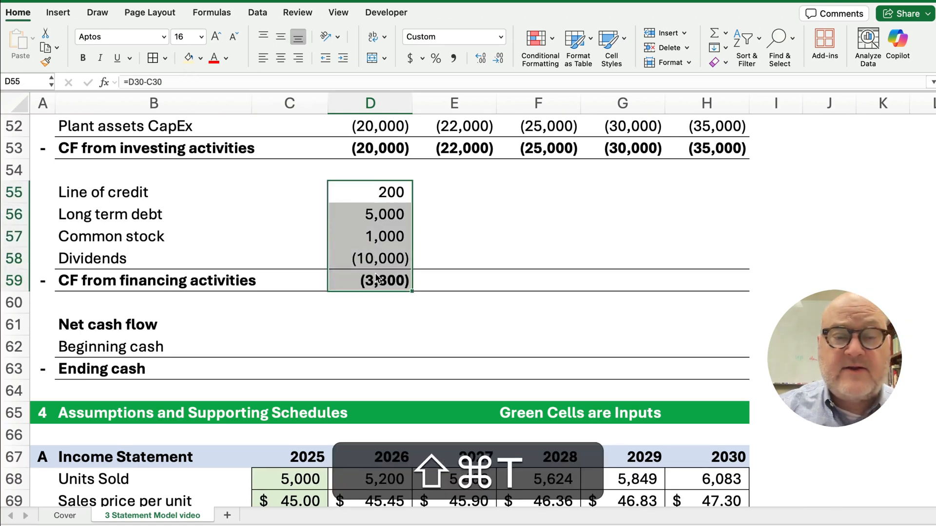
{"action": "left_click", "coordinate": [377, 278]}
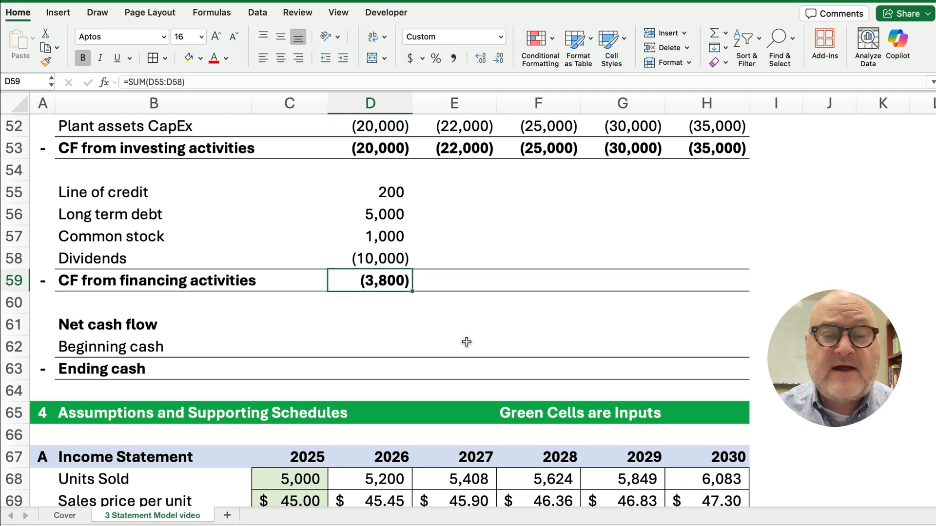
{"action": "left_click_drag", "start_coordinate": [390, 191], "coordinate": [716, 303]}
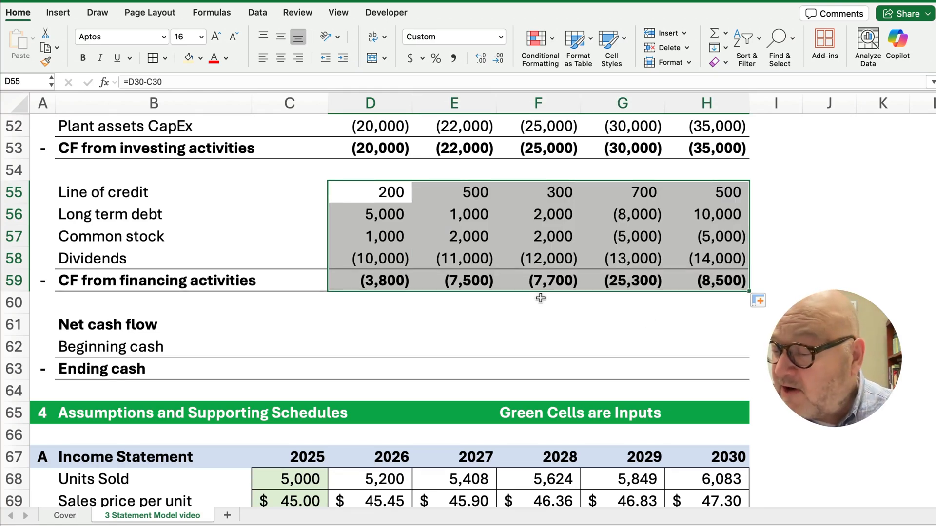
Enter =D50+D53+D59 in D61 for 5,350 net cash flow, then fill through H61
{"action": "left_click", "coordinate": [355, 333]}
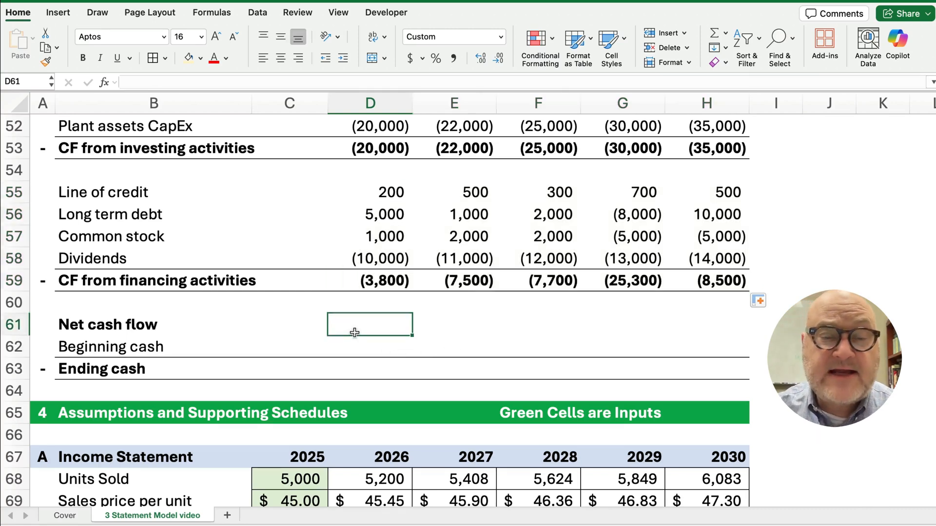
{"action": "type", "text": "="}
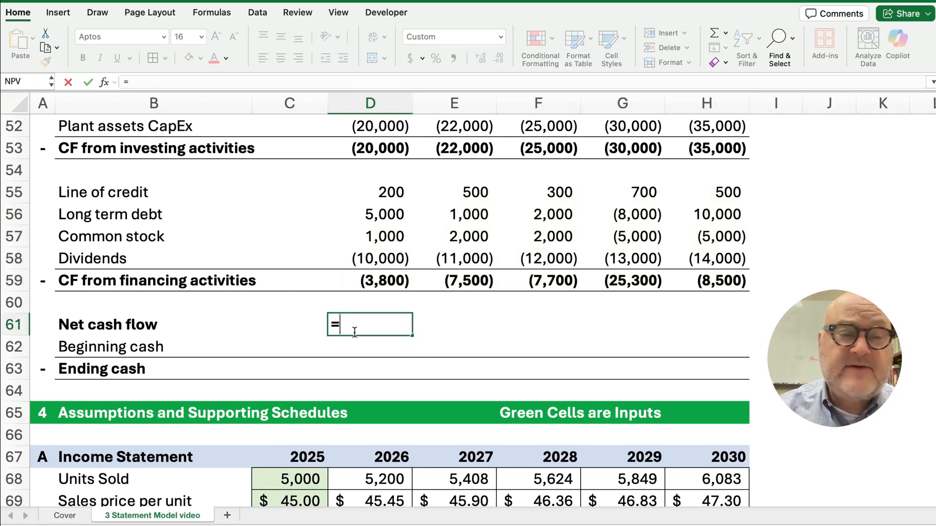
{"action": "scroll", "coordinate": [357, 333], "scroll_direction": "up", "scroll_amount": 5}
{"action": "left_click", "coordinate": [373, 183]}
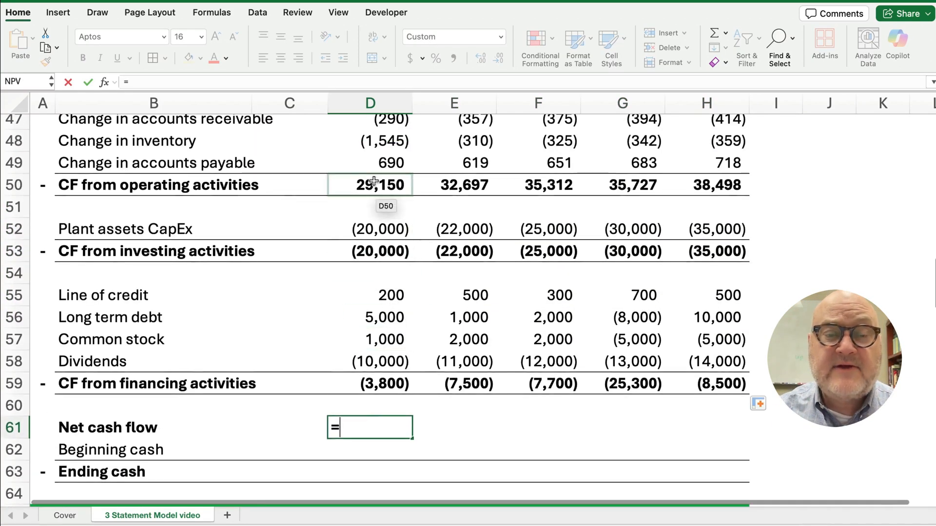
{"action": "type", "text": "+"}
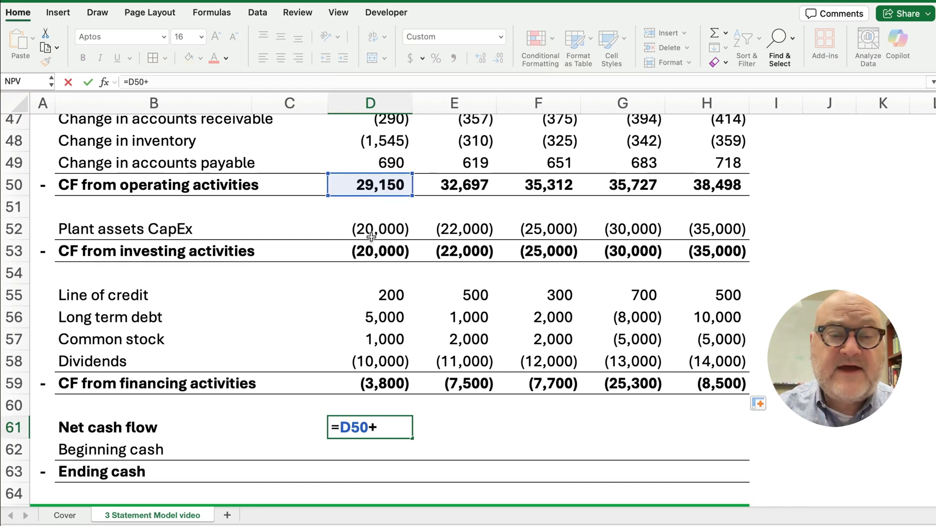
{"action": "left_click", "coordinate": [370, 251]}
{"action": "type", "text": "+"}
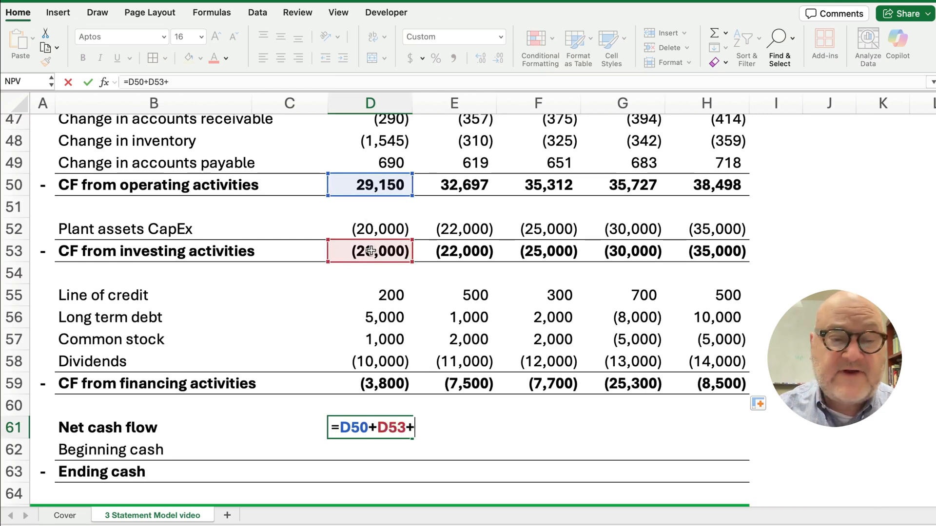
{"action": "left_click", "coordinate": [384, 384]}
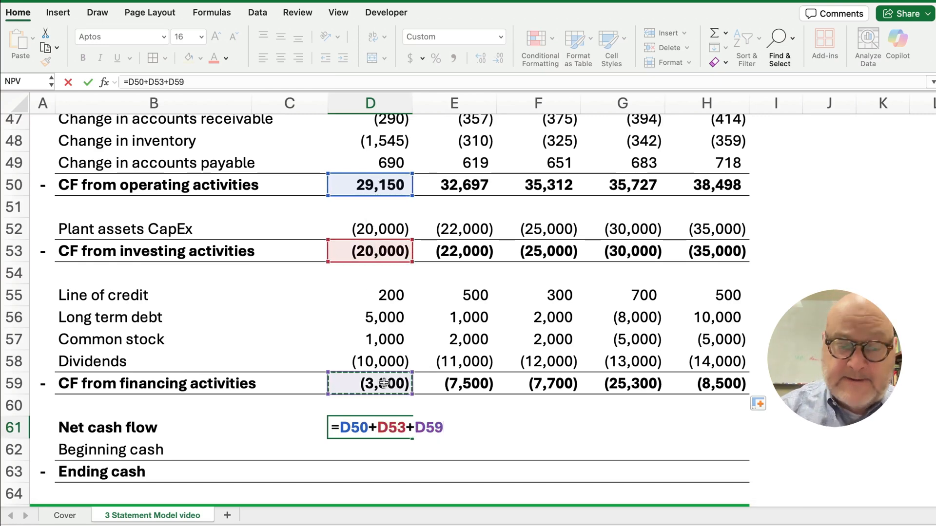
{"action": "key", "text": "Return"}
{"action": "scroll", "coordinate": [365, 395], "scroll_direction": "down", "scroll_amount": 2}
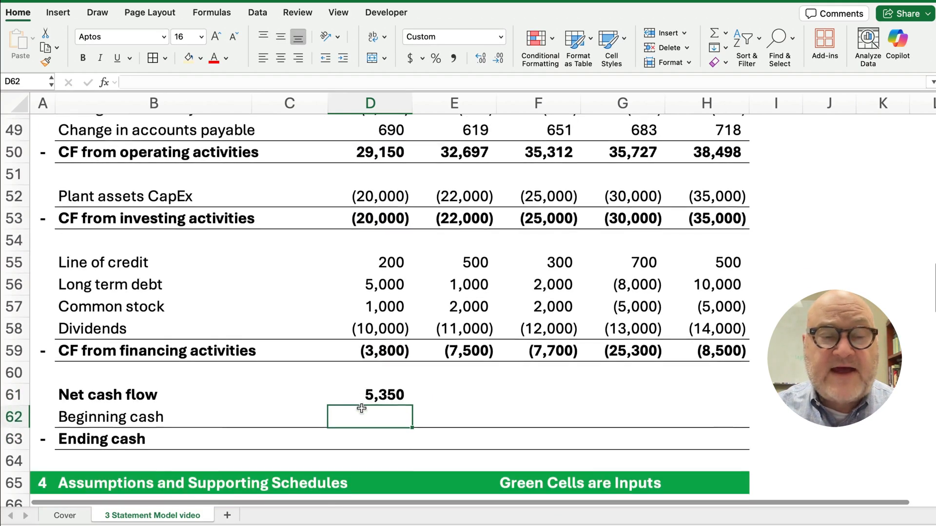
{"action": "left_click", "coordinate": [378, 396]}
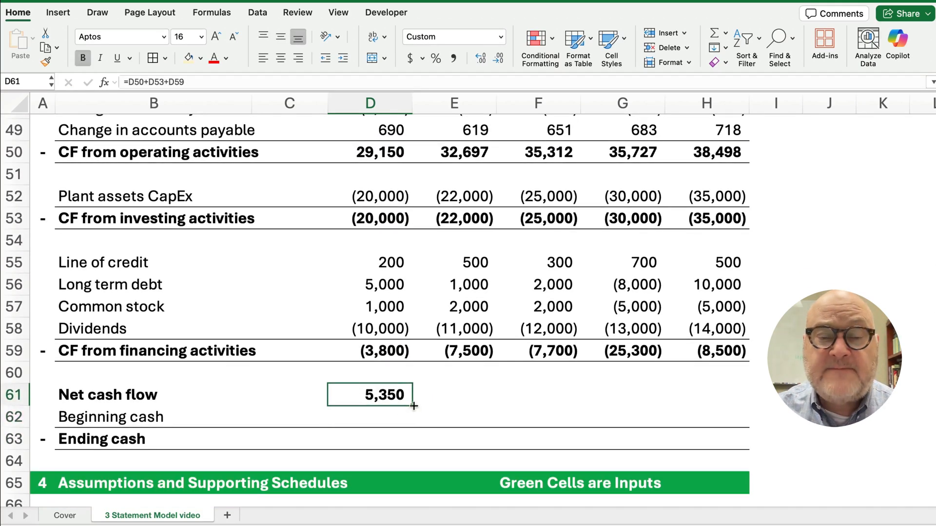
{"action": "left_click_drag", "start_coordinate": [414, 406], "coordinate": [692, 408]}
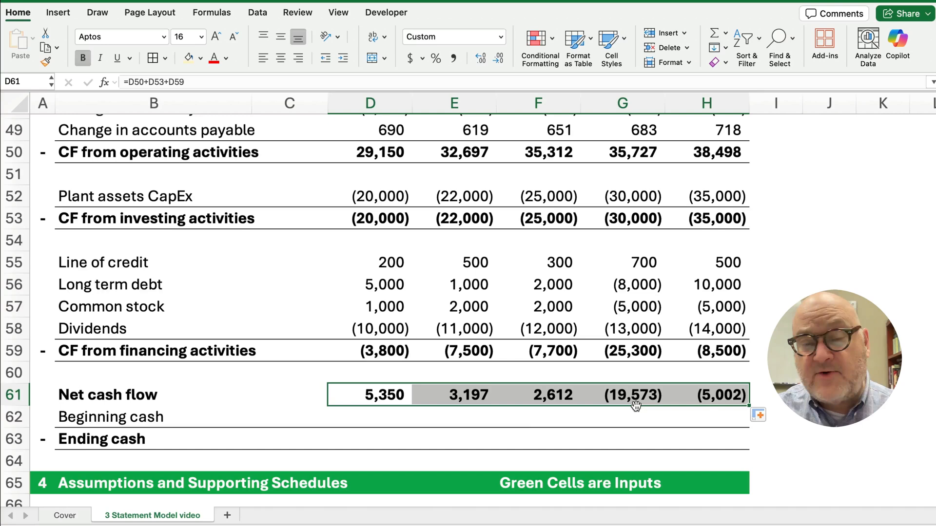
Enter =C21 in D62 so 2026 beginning cash shows 18,400
{"action": "left_click", "coordinate": [359, 422]}
{"action": "type", "text": "="}
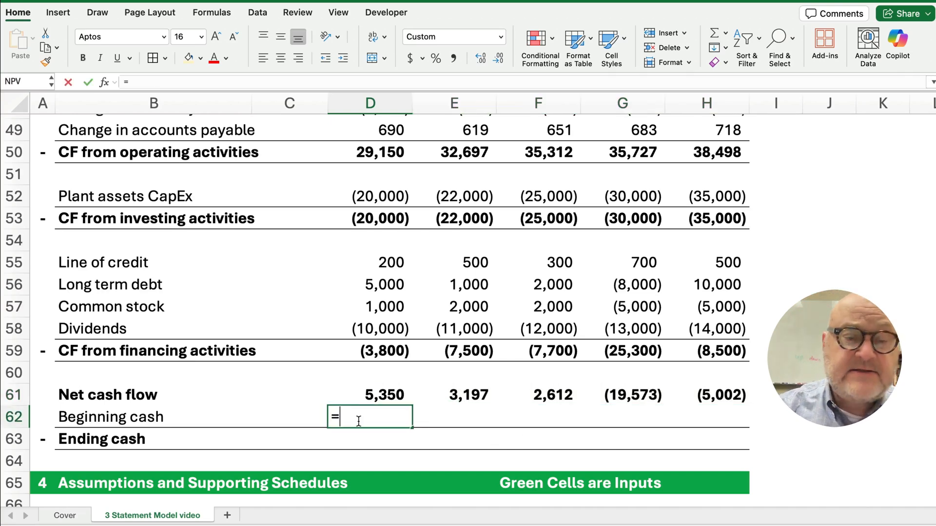
{"action": "scroll", "coordinate": [363, 351], "scroll_direction": "up", "scroll_amount": 5}
{"action": "scroll", "coordinate": [357, 304], "scroll_direction": "up", "scroll_amount": 10}
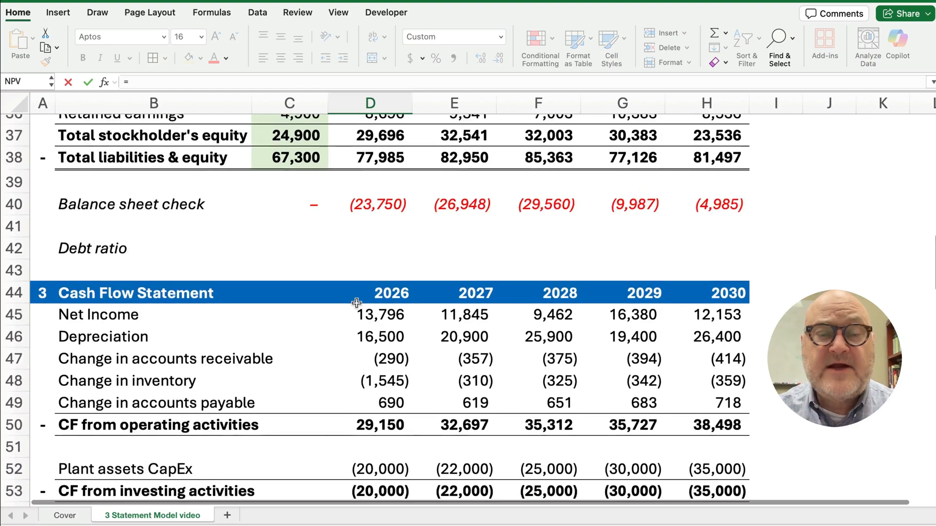
{"action": "scroll", "coordinate": [356, 303], "scroll_direction": "up", "scroll_amount": 5}
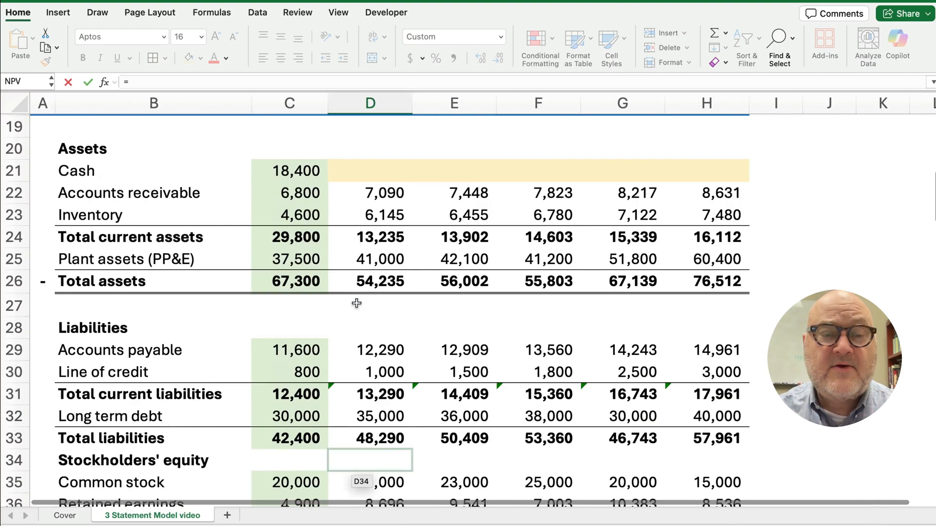
{"action": "left_click", "coordinate": [291, 178]}
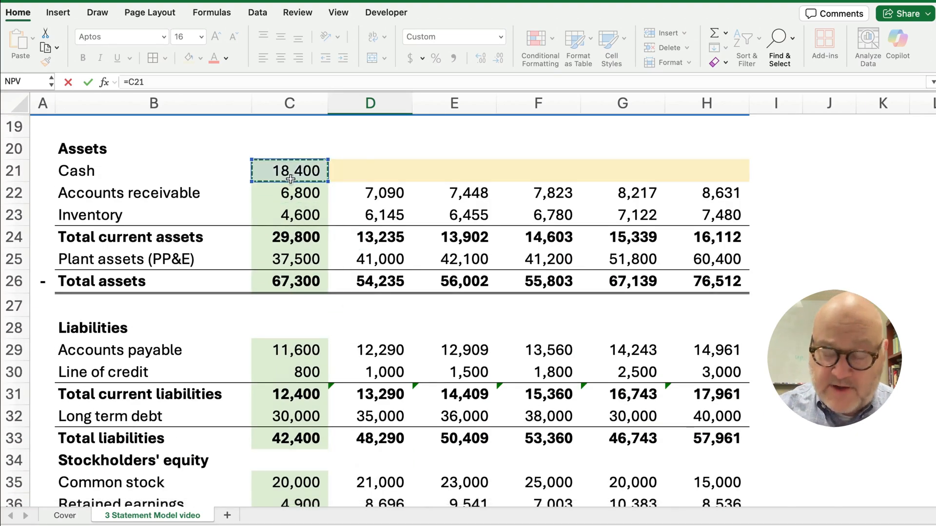
{"action": "key", "text": "Return"}
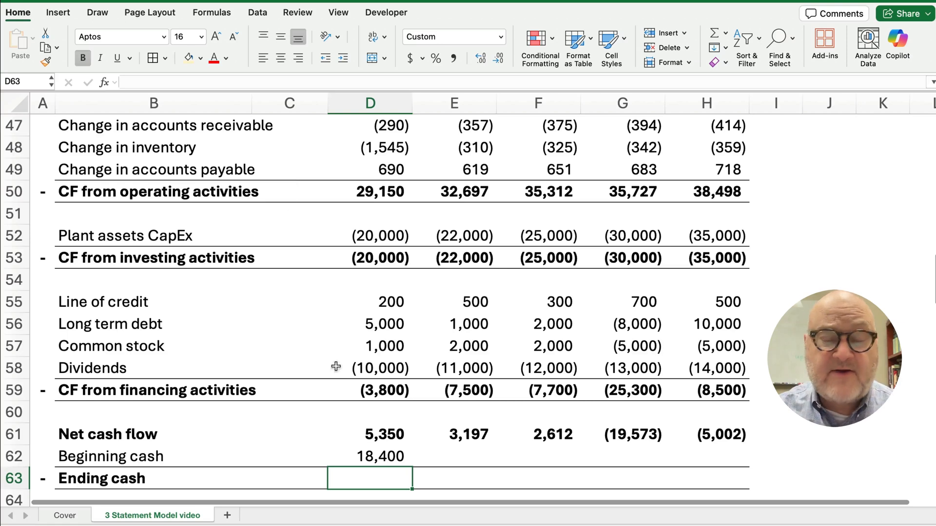
AutoSum 2026 ending cash to 23,750 and copy beginning and ending cash through 2030
{"action": "left_click_drag", "start_coordinate": [383, 432], "coordinate": [380, 472]}
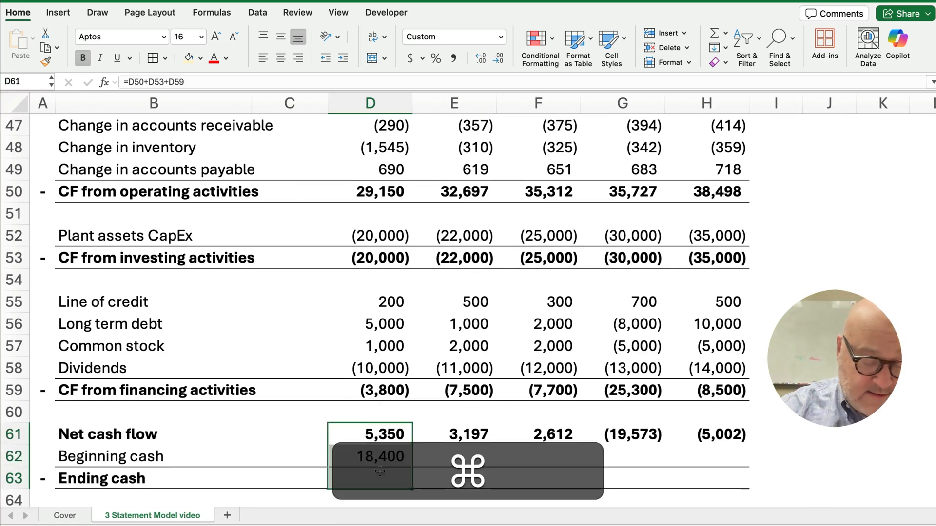
{"action": "key", "text": "super+shift+t"}
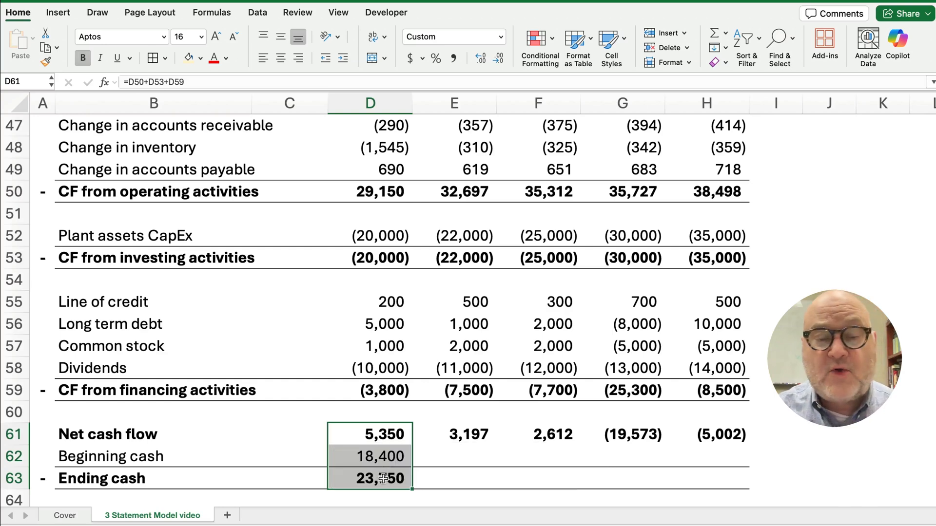
{"action": "left_click", "coordinate": [381, 477]}
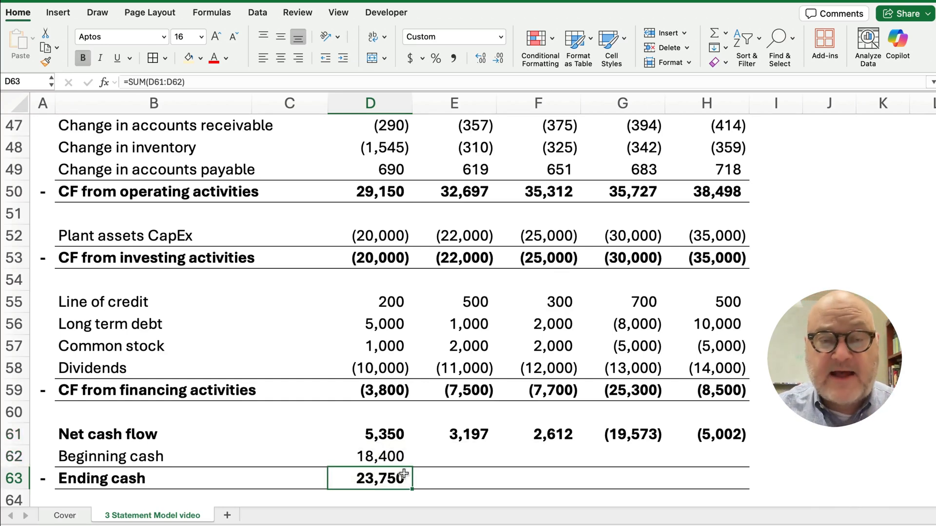
{"action": "scroll", "coordinate": [396, 291], "scroll_direction": "up", "scroll_amount": 5}
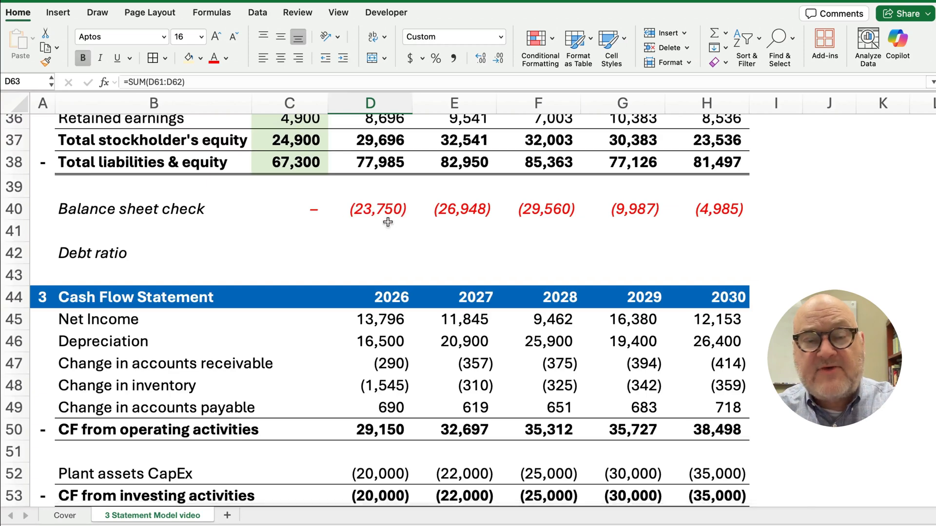
{"action": "scroll", "coordinate": [341, 359], "scroll_direction": "down", "scroll_amount": 7}
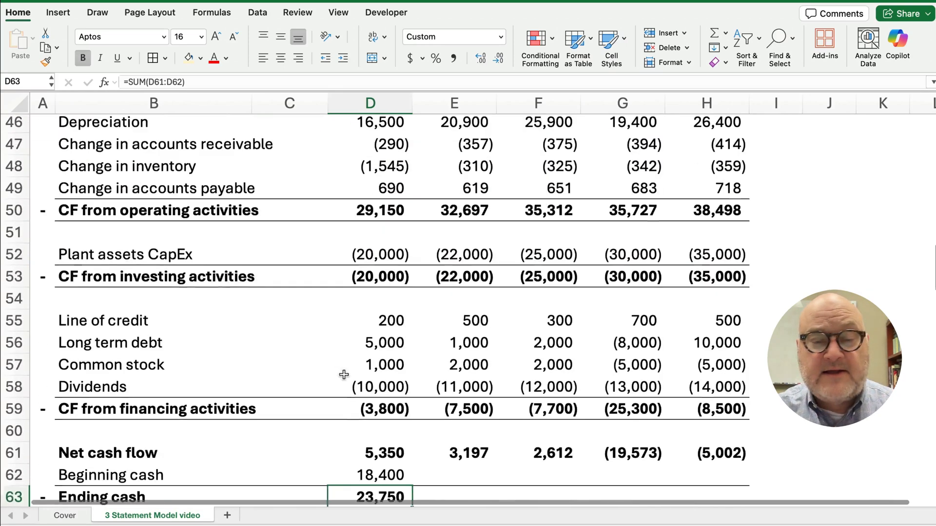
{"action": "left_click_drag", "start_coordinate": [347, 365], "coordinate": [724, 399]}
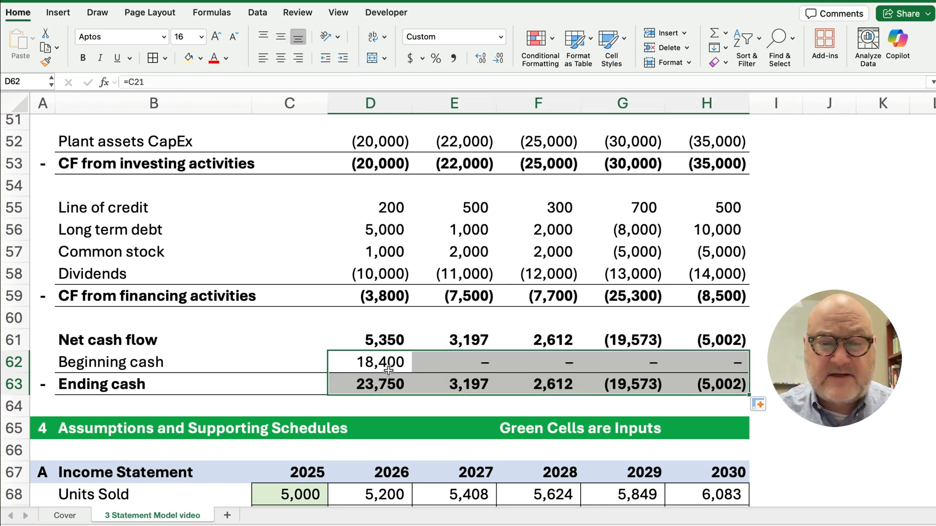
Link 2027 beginning cash to 2026 ending cash (=D63) and fill it across through 2030
{"action": "left_click", "coordinate": [470, 365]}
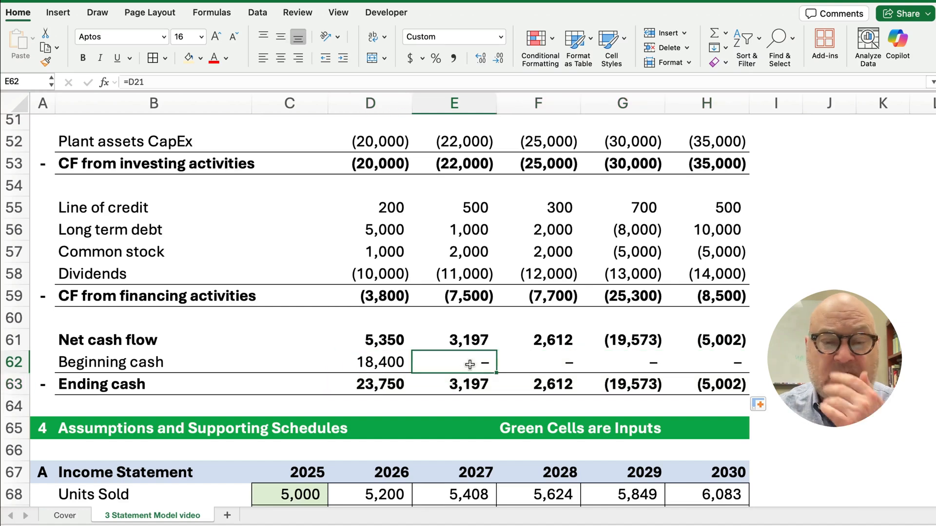
{"action": "left_click", "coordinate": [393, 362]}
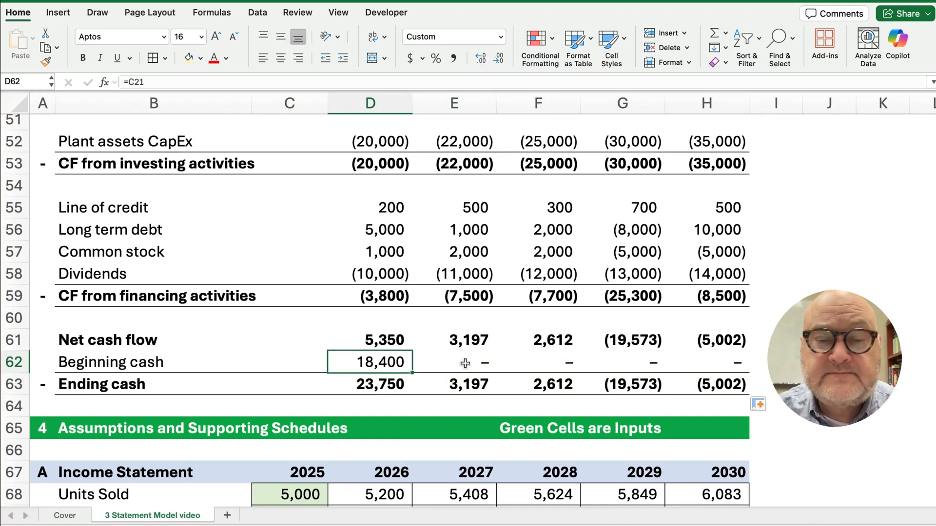
{"action": "left_click", "coordinate": [465, 363]}
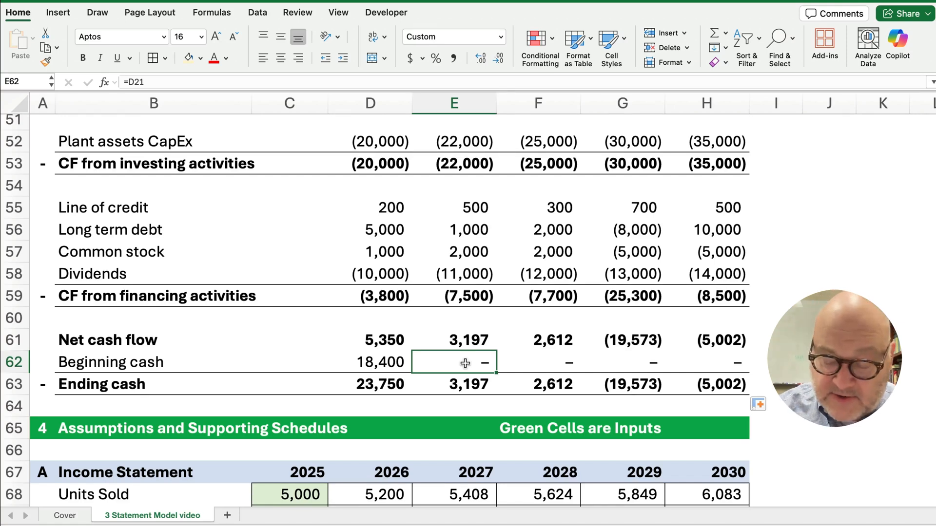
{"action": "type", "text": "="}
{"action": "key", "text": "Down"}
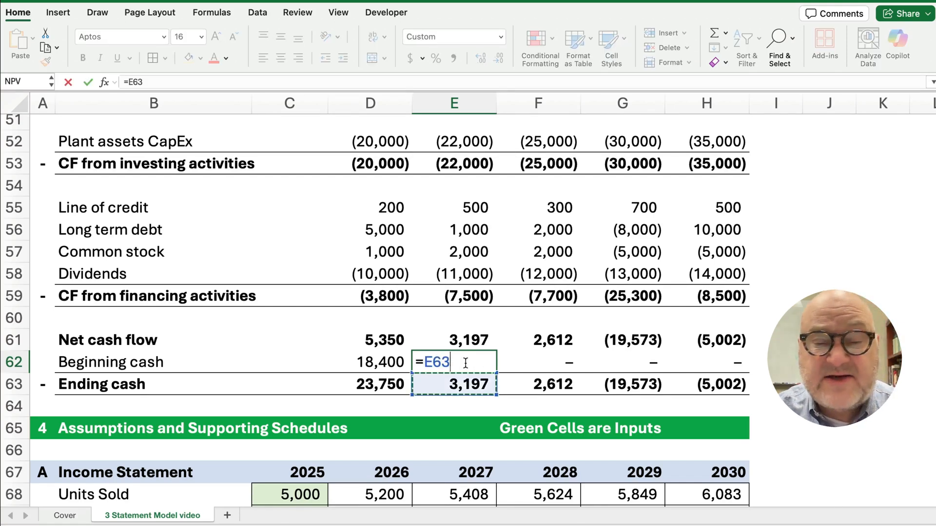
{"action": "key", "text": "Left"}
{"action": "key", "text": "Return"}
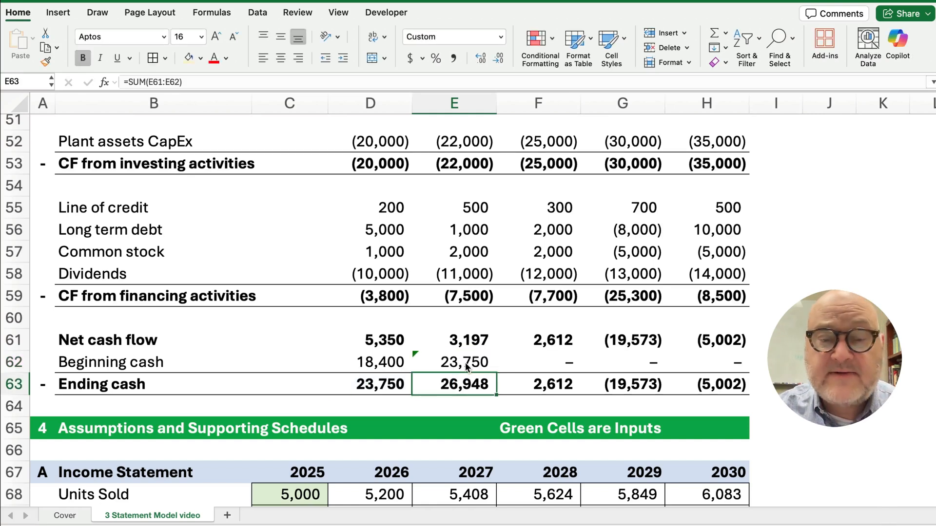
{"action": "left_click", "coordinate": [467, 367]}
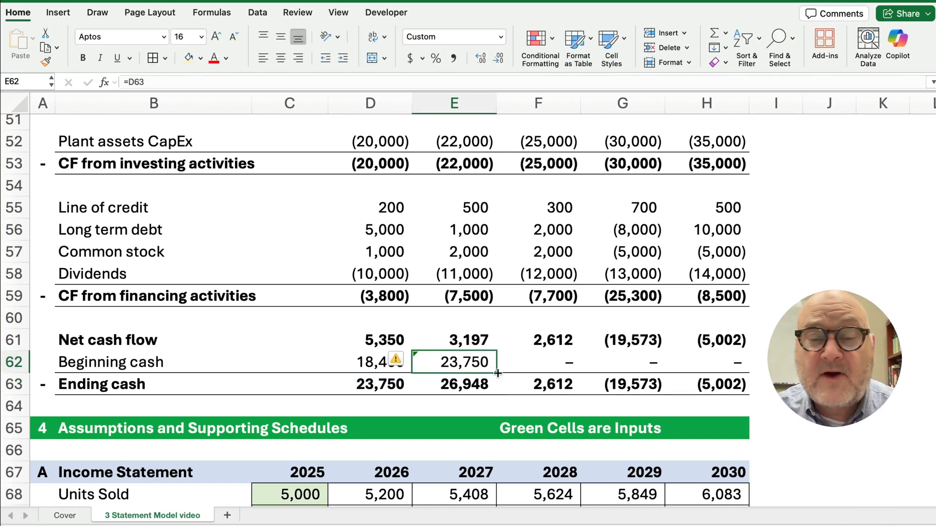
{"action": "left_click_drag", "start_coordinate": [497, 374], "coordinate": [737, 370]}
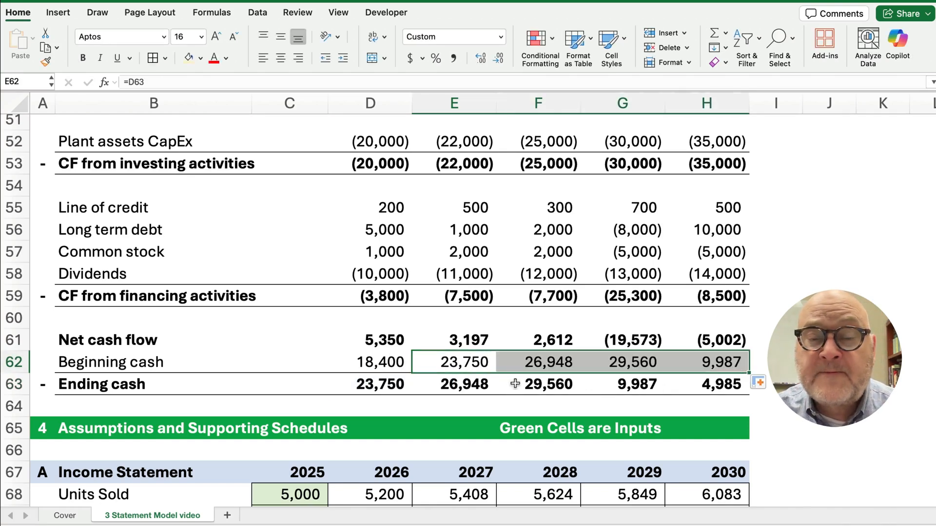
{"action": "left_click", "coordinate": [468, 387]}
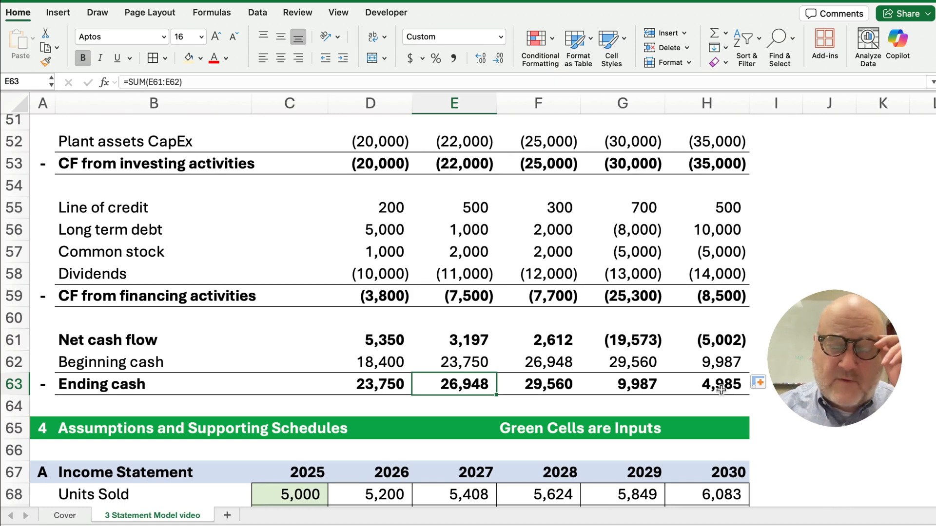
Point the 2026 balance sheet Cash cell at the 2026 ending cash (=D63)
{"action": "scroll", "coordinate": [432, 309], "scroll_direction": "up", "scroll_amount": 10}
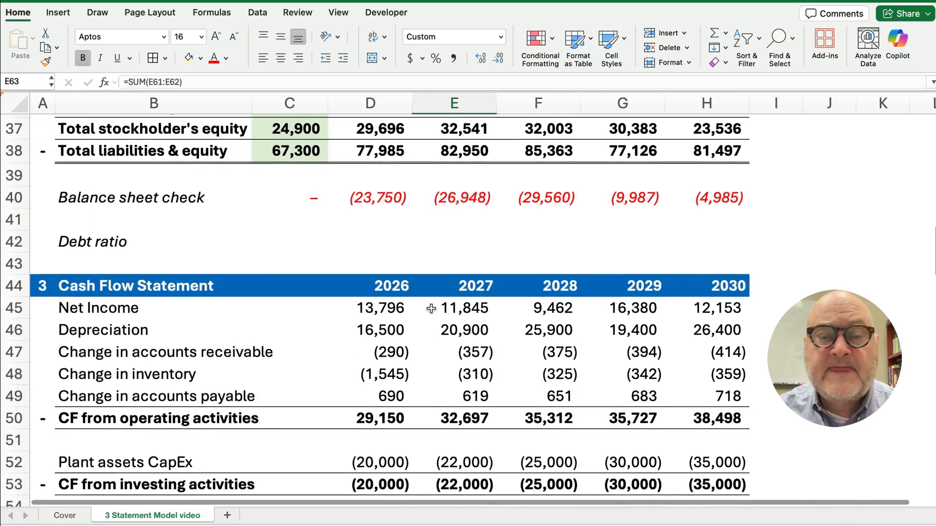
{"action": "scroll", "coordinate": [432, 309], "scroll_direction": "up", "scroll_amount": 4}
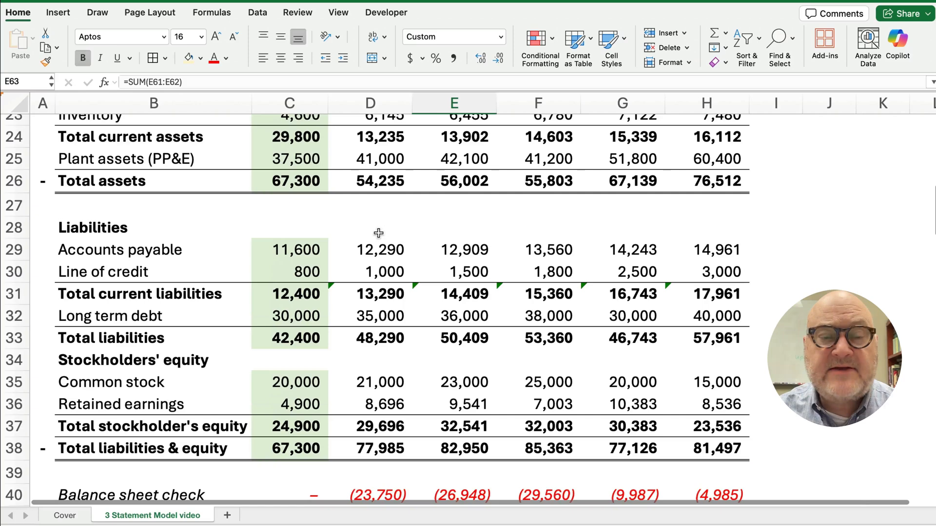
{"action": "scroll", "coordinate": [380, 236], "scroll_direction": "up", "scroll_amount": 4}
{"action": "left_click", "coordinate": [374, 224]}
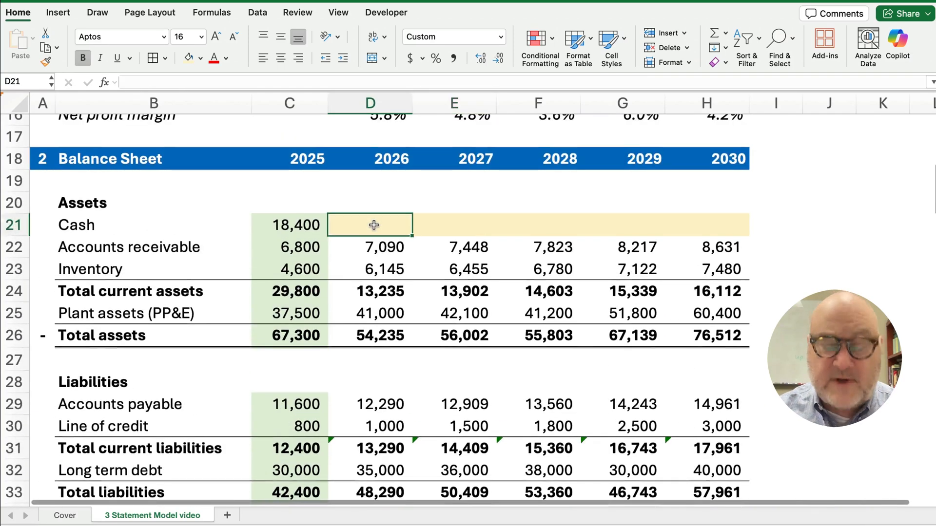
{"action": "type", "text": "="}
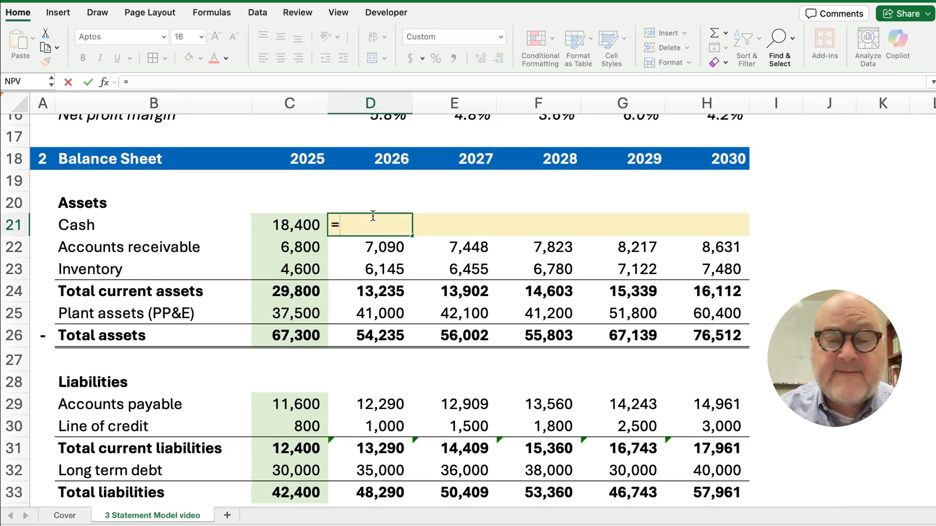
{"action": "scroll", "coordinate": [373, 326], "scroll_direction": "down", "scroll_amount": 3}
{"action": "scroll", "coordinate": [374, 326], "scroll_direction": "down", "scroll_amount": 12}
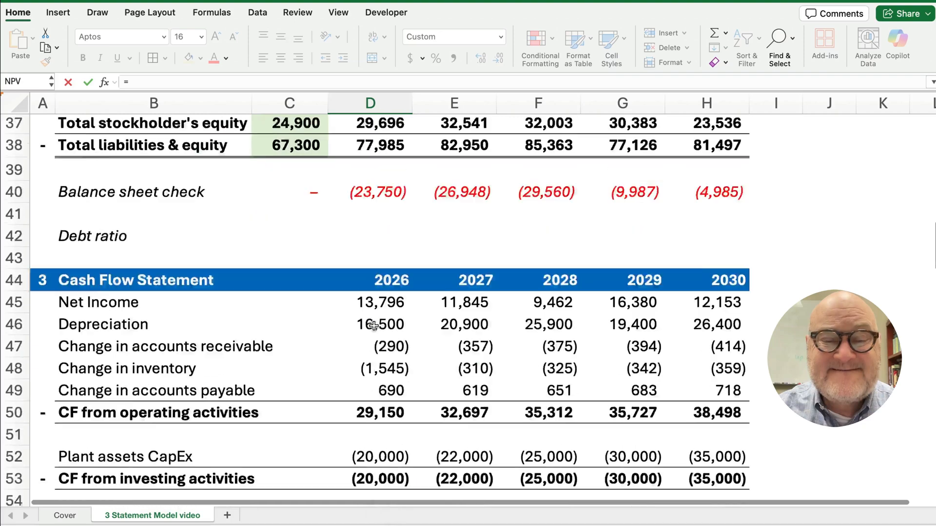
{"action": "scroll", "coordinate": [374, 325], "scroll_direction": "down", "scroll_amount": 3}
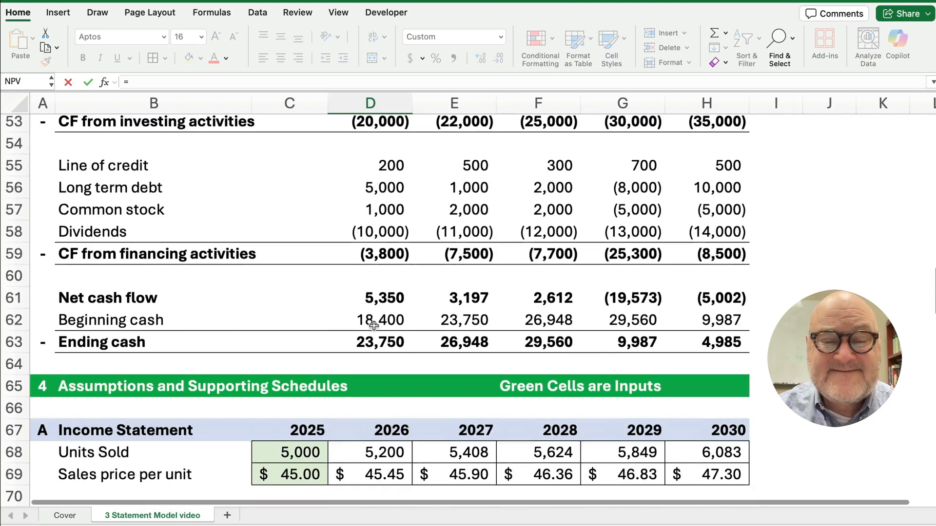
{"action": "left_click", "coordinate": [377, 347]}
{"action": "key", "text": "Escape"}
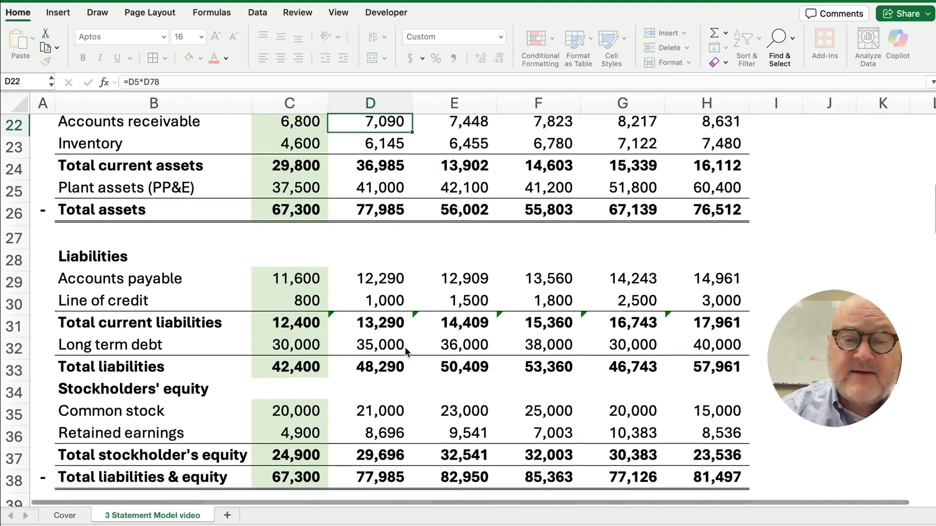
Copy the cash link across to 2030 and set the cash row to No Fill
{"action": "scroll", "coordinate": [378, 229], "scroll_direction": "up", "scroll_amount": 2}
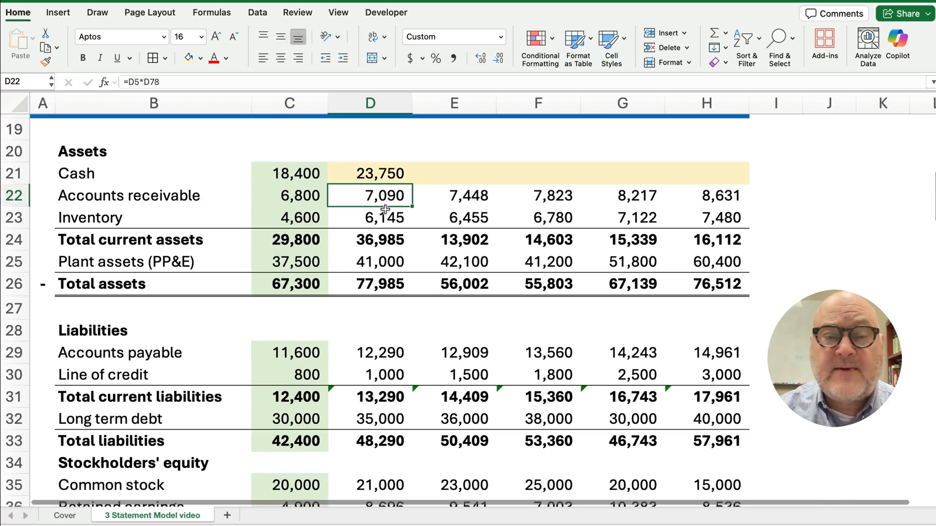
{"action": "left_click", "coordinate": [383, 174]}
{"action": "left_click_drag", "start_coordinate": [413, 184], "coordinate": [714, 187]}
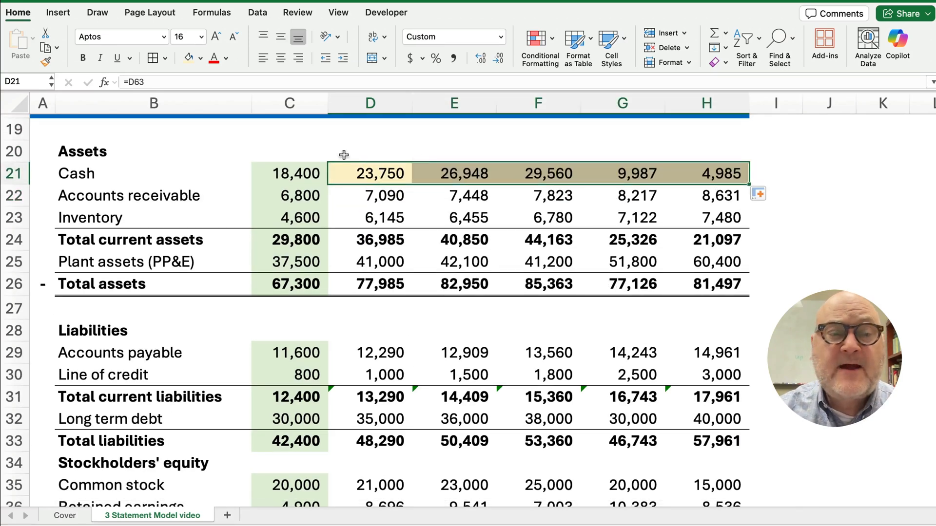
{"action": "left_click", "coordinate": [200, 60]}
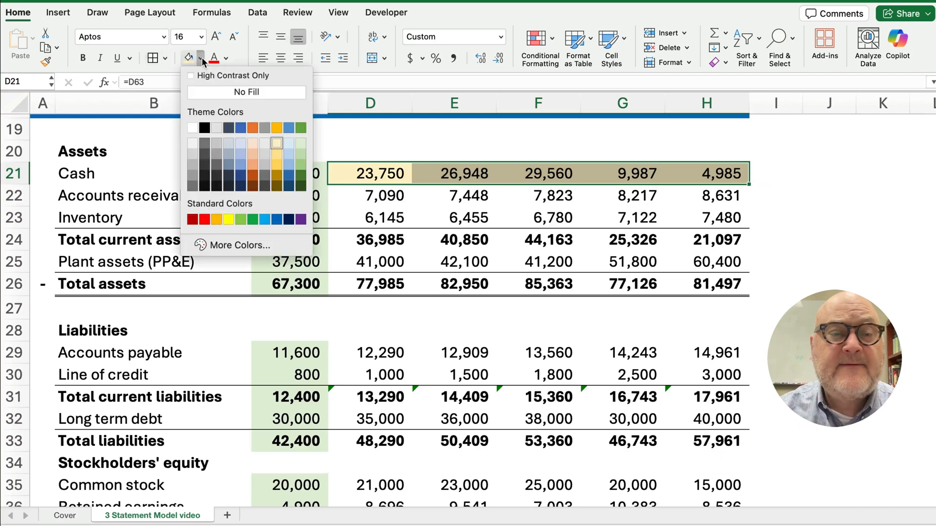
{"action": "left_click", "coordinate": [219, 92]}
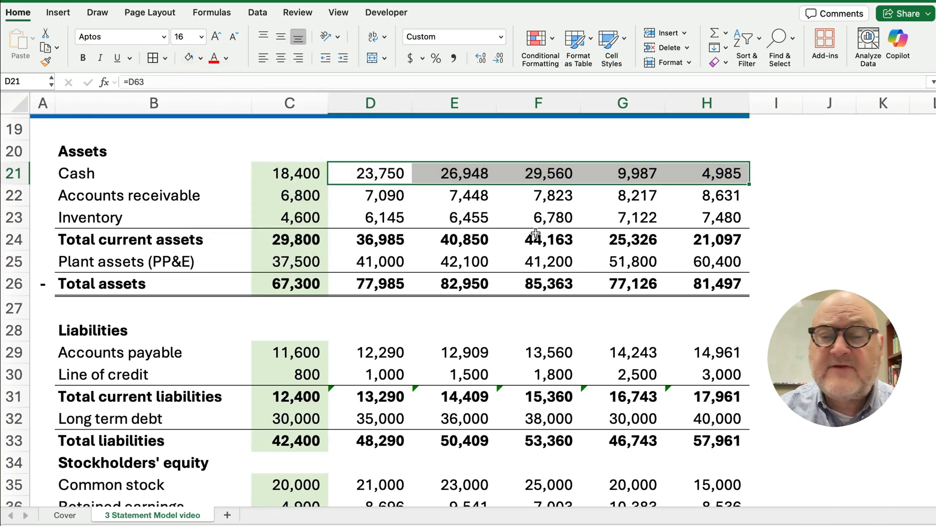
{"action": "scroll", "coordinate": [510, 284], "scroll_direction": "down", "scroll_amount": 5}
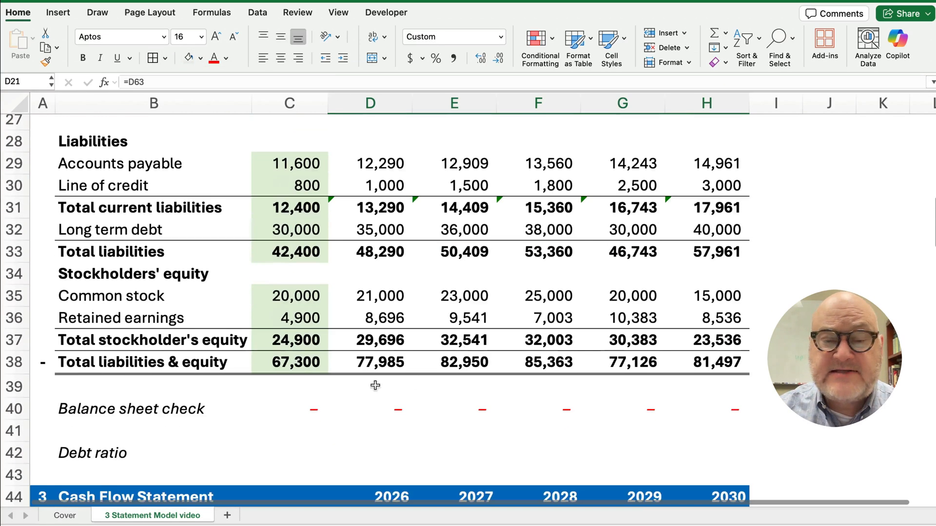
Select the 2025–2030 balance sheet check values, then bring the Cash schedule at rows 120–128 into view
{"action": "left_click_drag", "start_coordinate": [313, 411], "coordinate": [701, 402]}
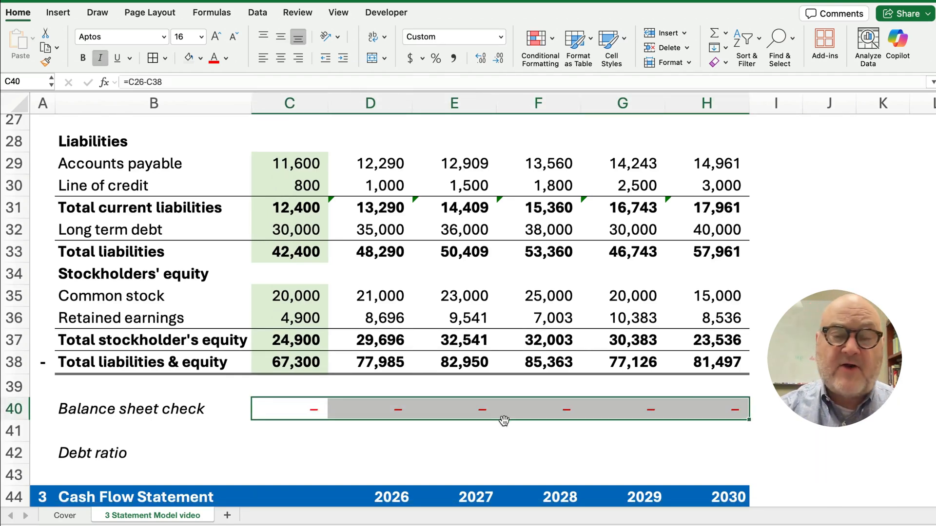
{"action": "scroll", "coordinate": [246, 395], "scroll_direction": "down", "scroll_amount": 15}
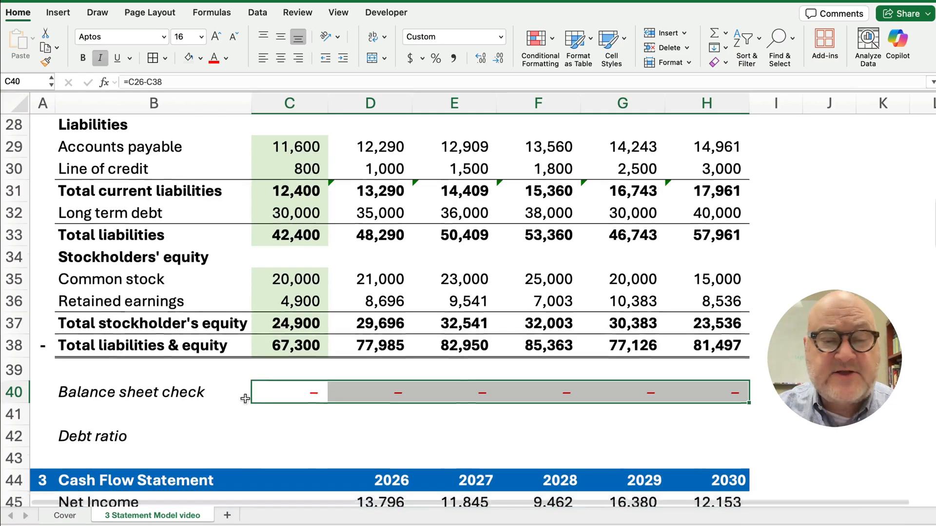
{"action": "scroll", "coordinate": [243, 399], "scroll_direction": "down", "scroll_amount": 14}
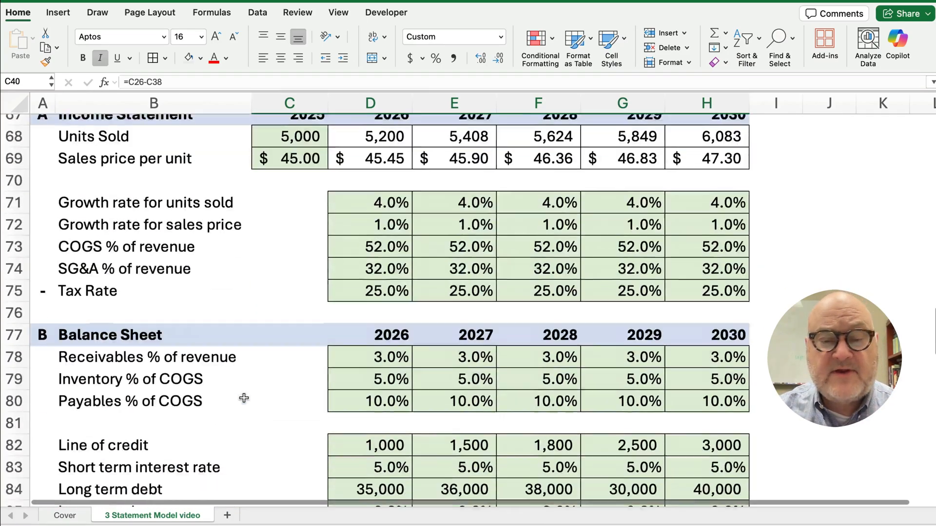
{"action": "scroll", "coordinate": [244, 399], "scroll_direction": "down", "scroll_amount": 7}
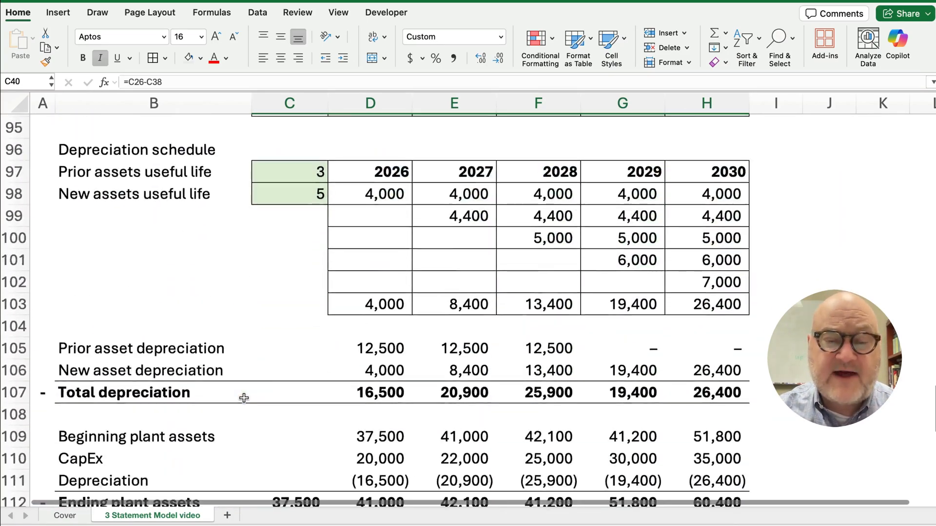
{"action": "scroll", "coordinate": [248, 395], "scroll_direction": "down", "scroll_amount": 6}
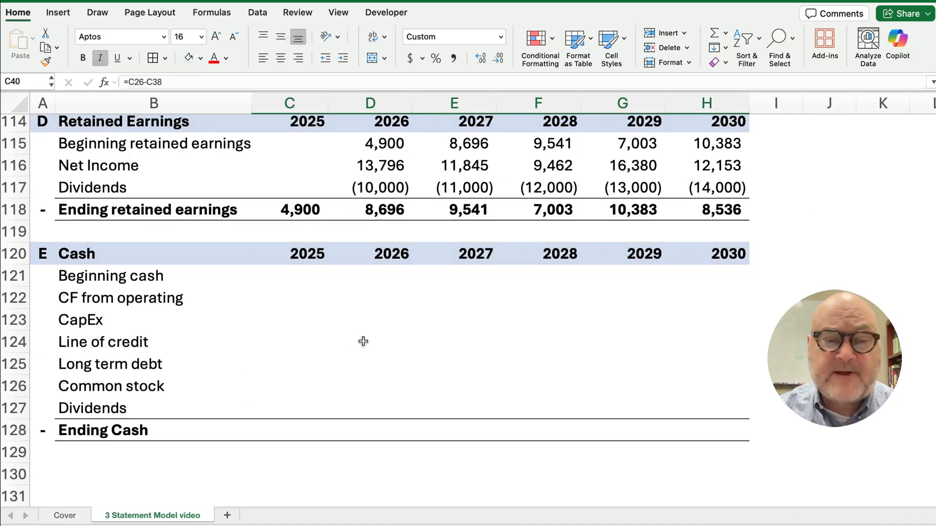
Set 2025 Ending Cash in C128 to the balance sheet cash of 18,400 (=C21)
{"action": "left_click", "coordinate": [305, 426]}
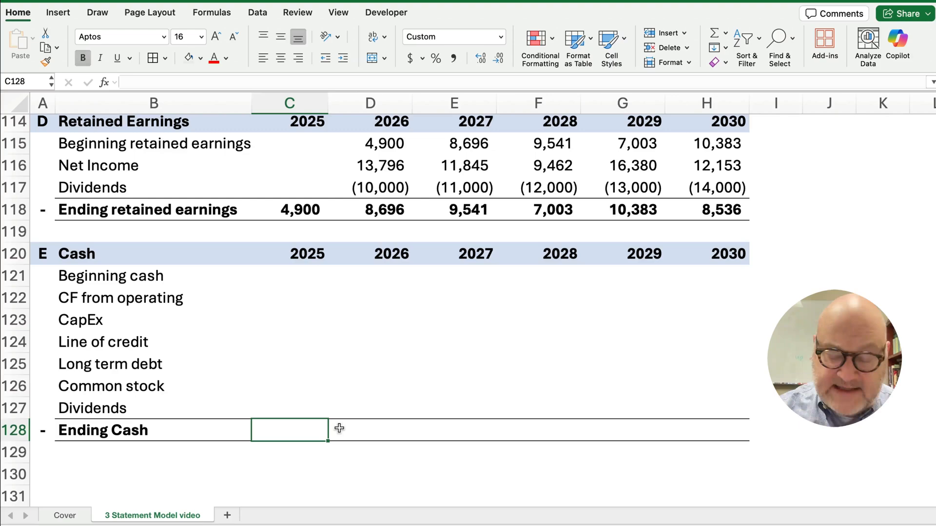
{"action": "type", "text": "="}
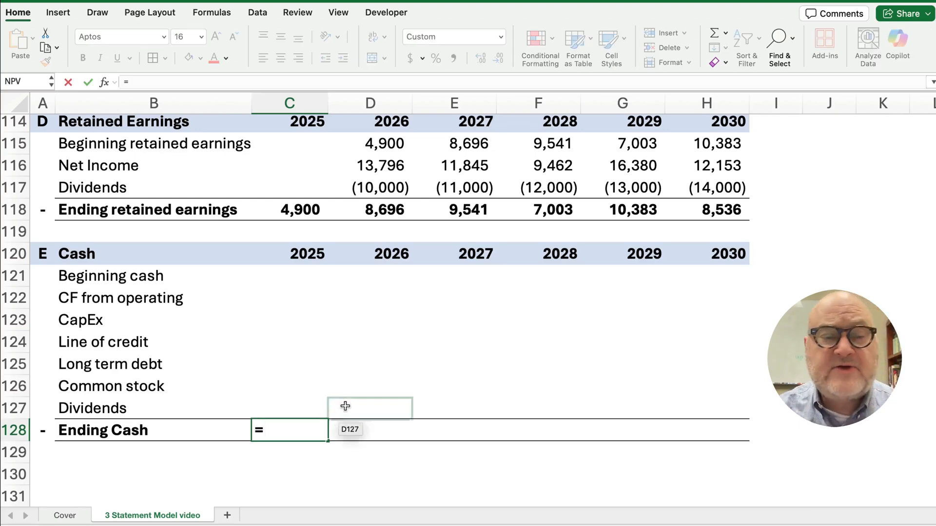
{"action": "scroll", "coordinate": [342, 344], "scroll_direction": "up", "scroll_amount": 5}
{"action": "scroll", "coordinate": [344, 347], "scroll_direction": "up", "scroll_amount": 10}
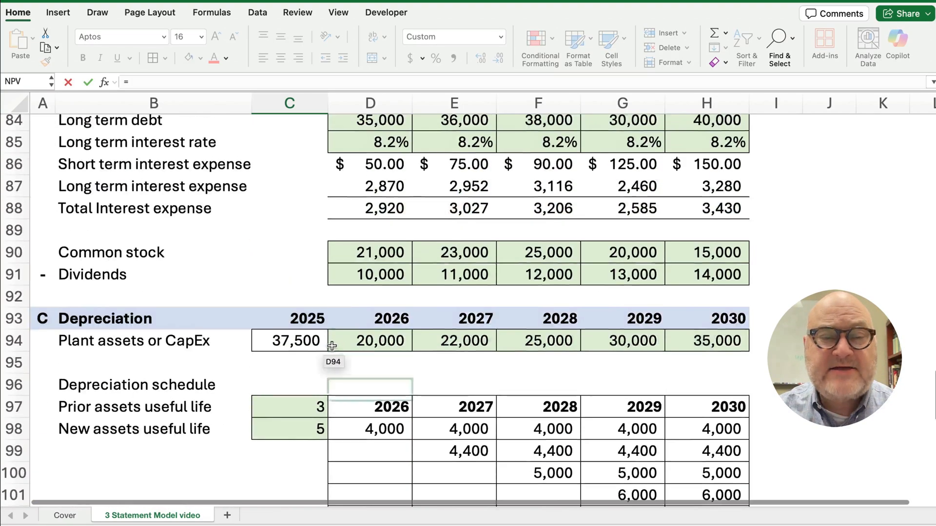
{"action": "scroll", "coordinate": [313, 347], "scroll_direction": "up", "scroll_amount": 9}
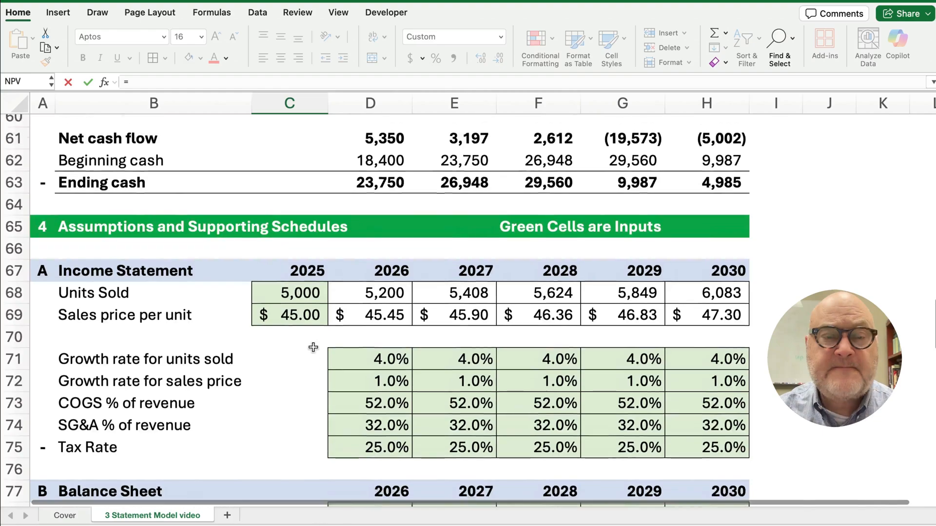
{"action": "scroll", "coordinate": [313, 347], "scroll_direction": "up", "scroll_amount": 7}
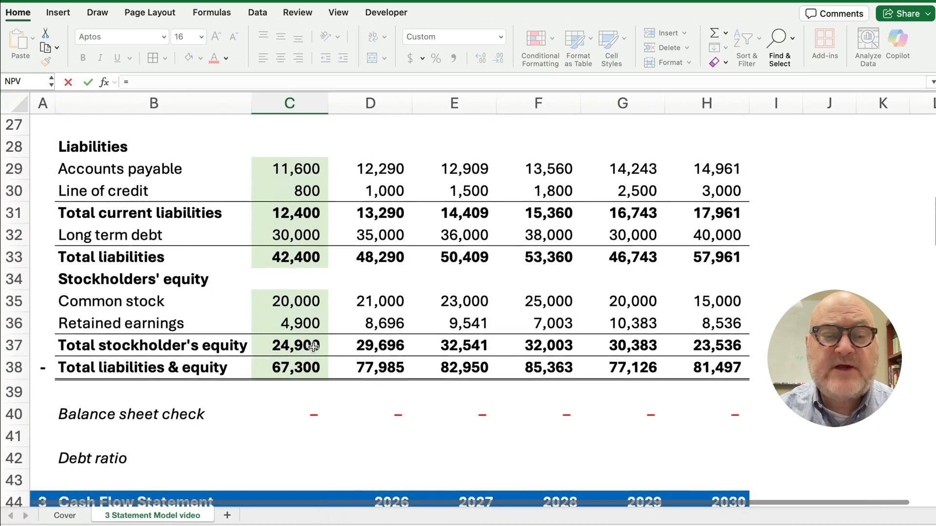
{"action": "scroll", "coordinate": [313, 347], "scroll_direction": "up", "scroll_amount": 3}
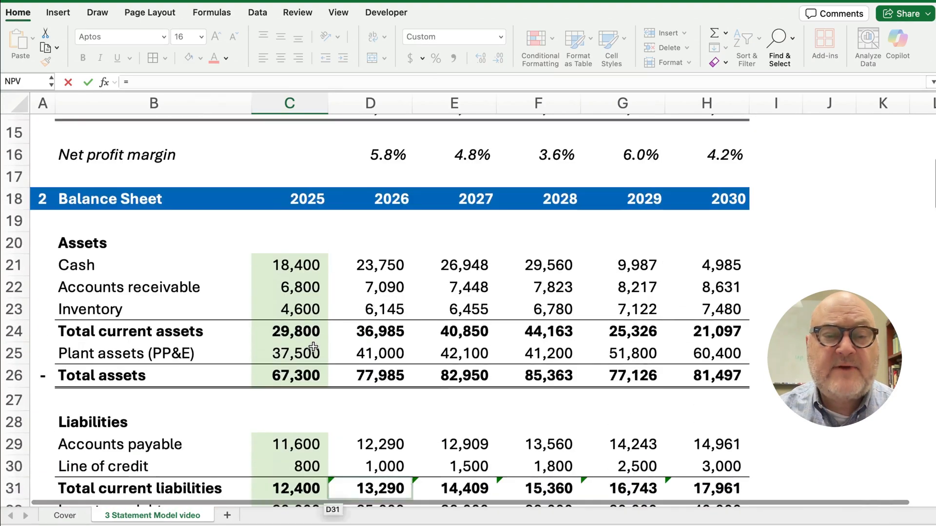
{"action": "left_click", "coordinate": [281, 264]}
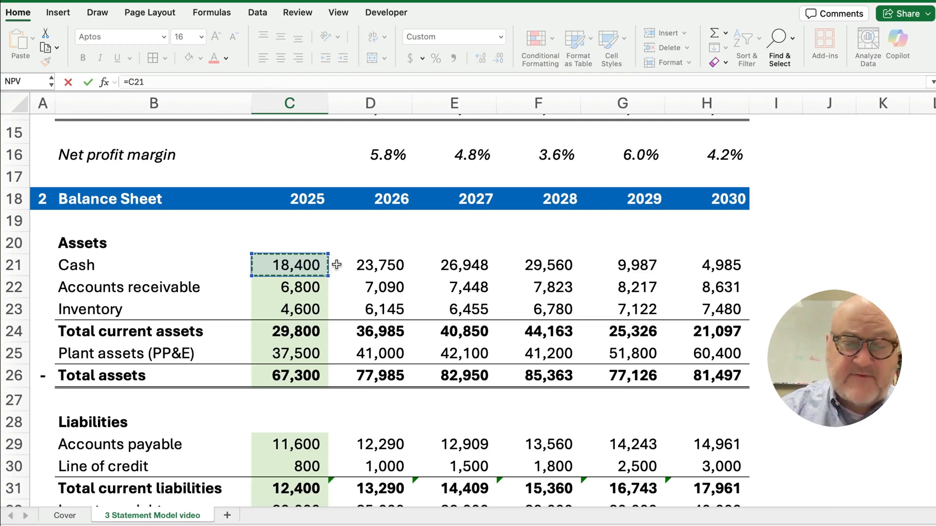
{"action": "key", "text": "Return"}
Link 2026 beginning cash to 2025 Ending Cash and CF from operating to =D50 (29,150)
{"action": "left_click", "coordinate": [388, 303]}
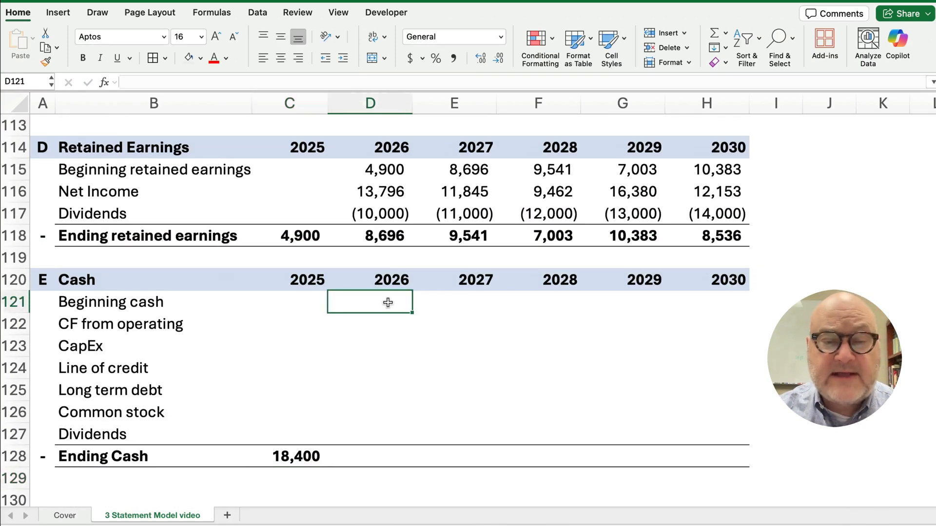
{"action": "type", "text": "="}
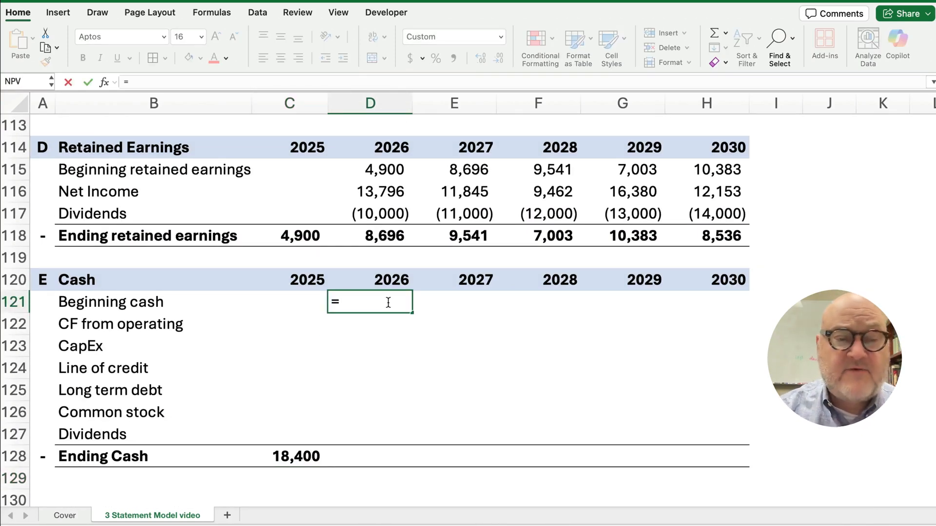
{"action": "left_click", "coordinate": [303, 456]}
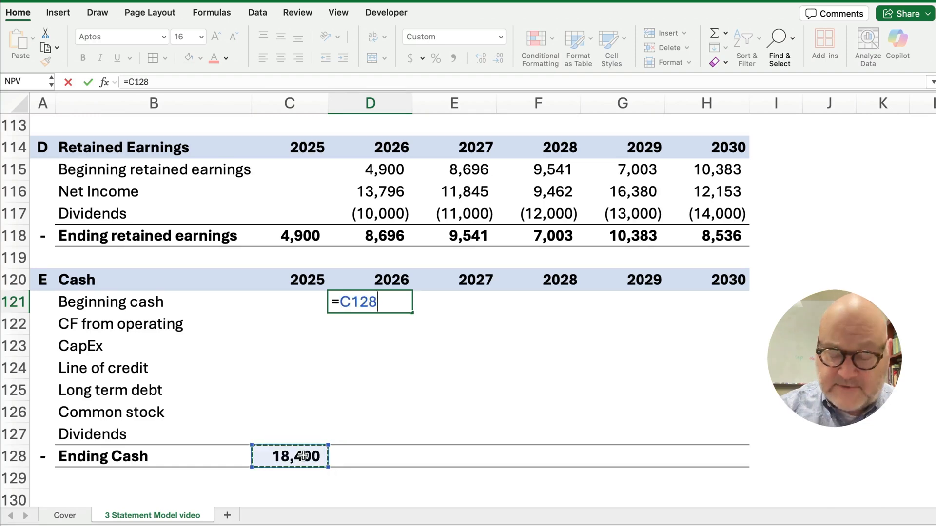
{"action": "key", "text": "Return"}
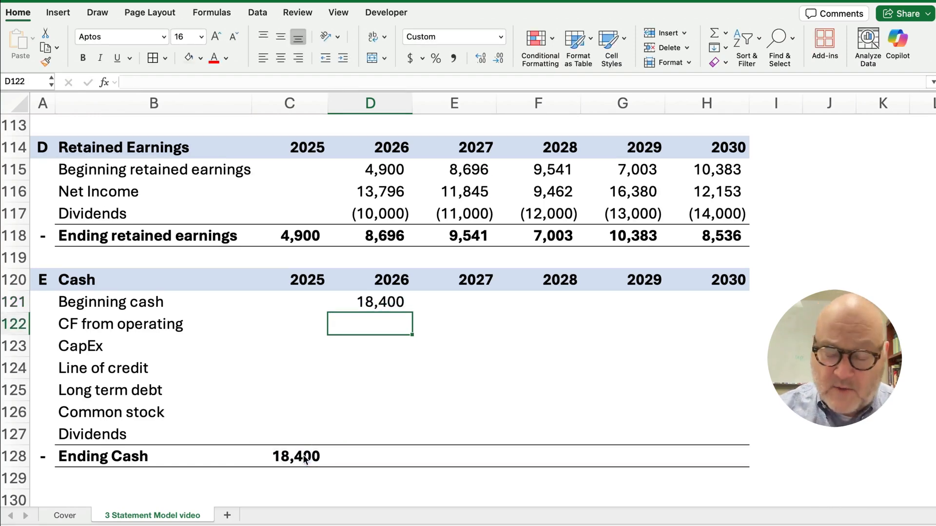
{"action": "type", "text": "="}
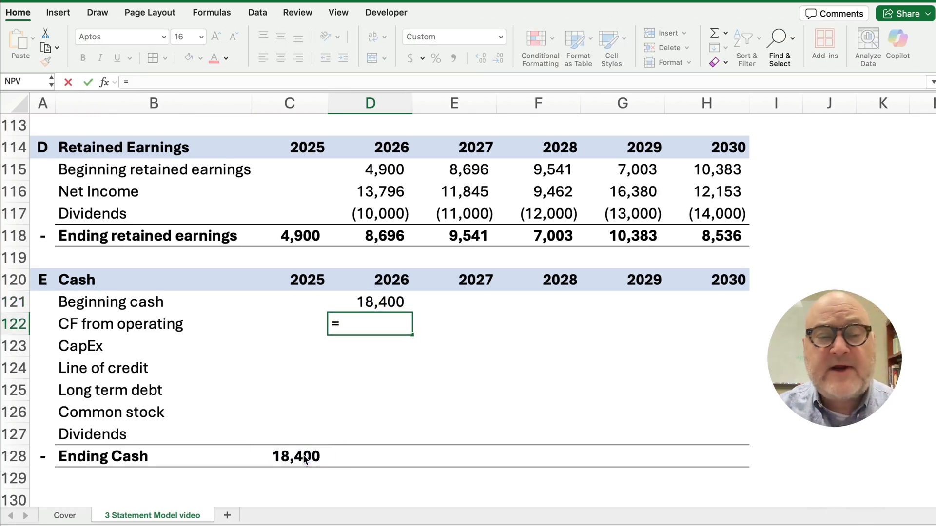
{"action": "scroll", "coordinate": [370, 361], "scroll_direction": "up", "scroll_amount": 10}
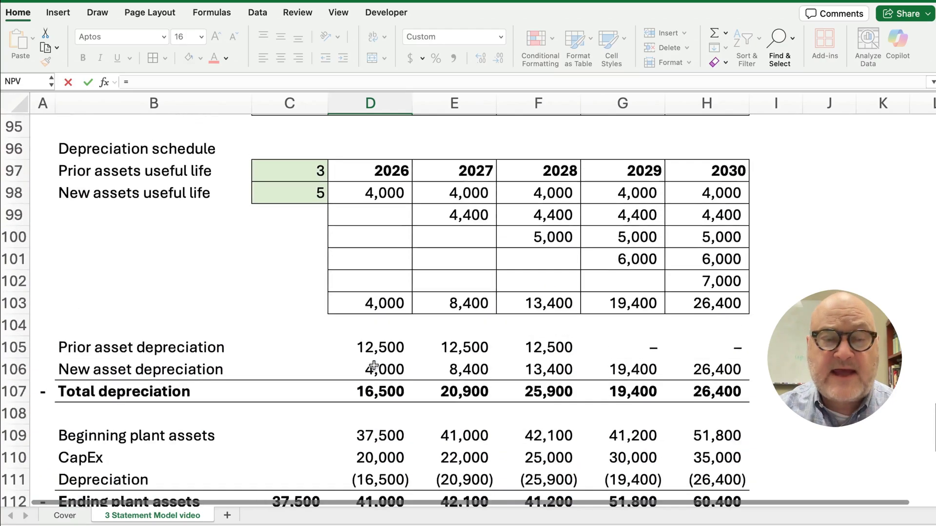
{"action": "scroll", "coordinate": [374, 366], "scroll_direction": "up", "scroll_amount": 12}
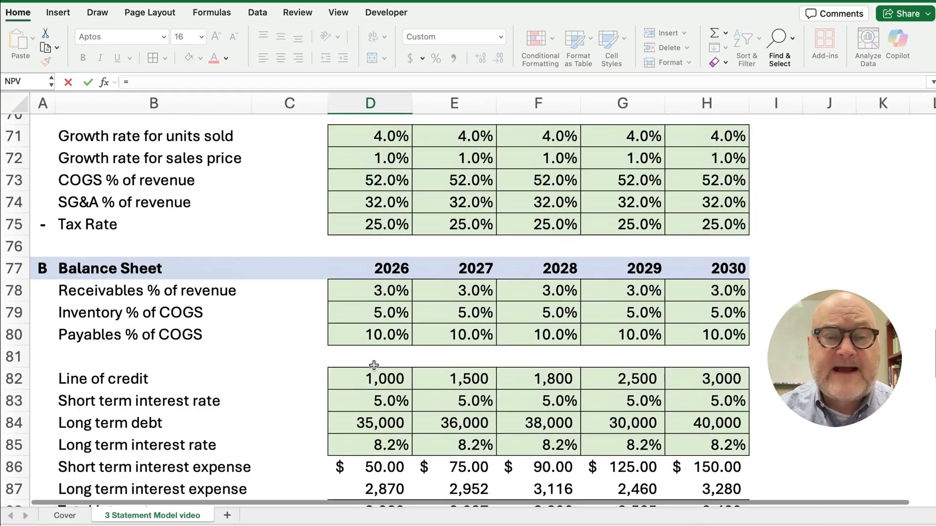
{"action": "scroll", "coordinate": [373, 365], "scroll_direction": "up", "scroll_amount": 15}
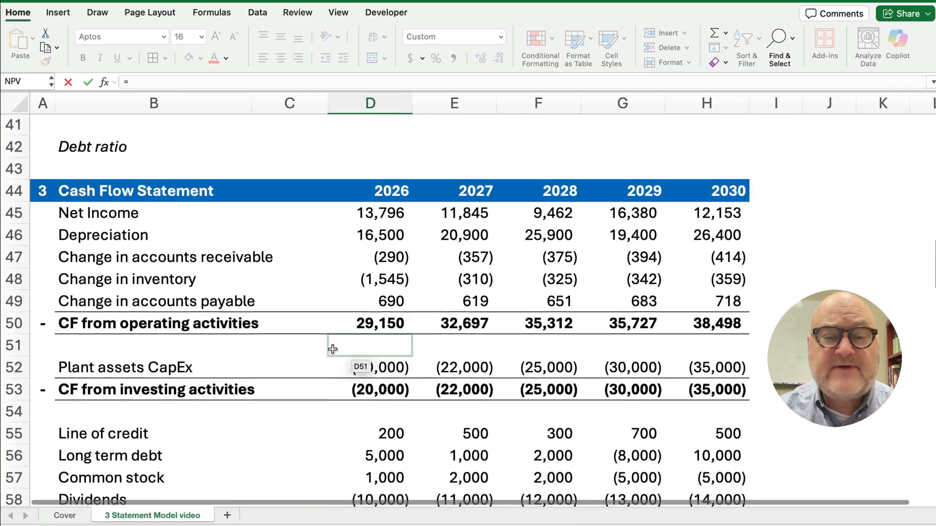
{"action": "left_click", "coordinate": [372, 329]}
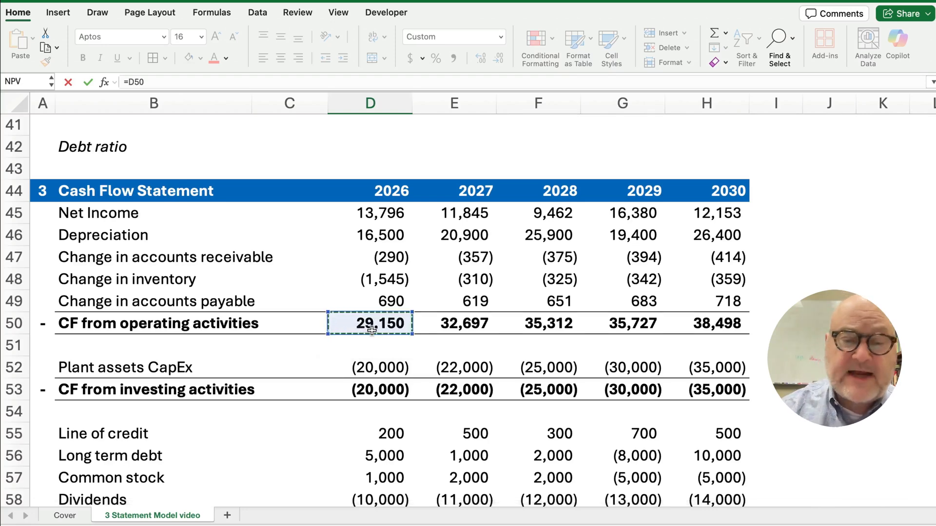
{"action": "key", "text": "Return"}
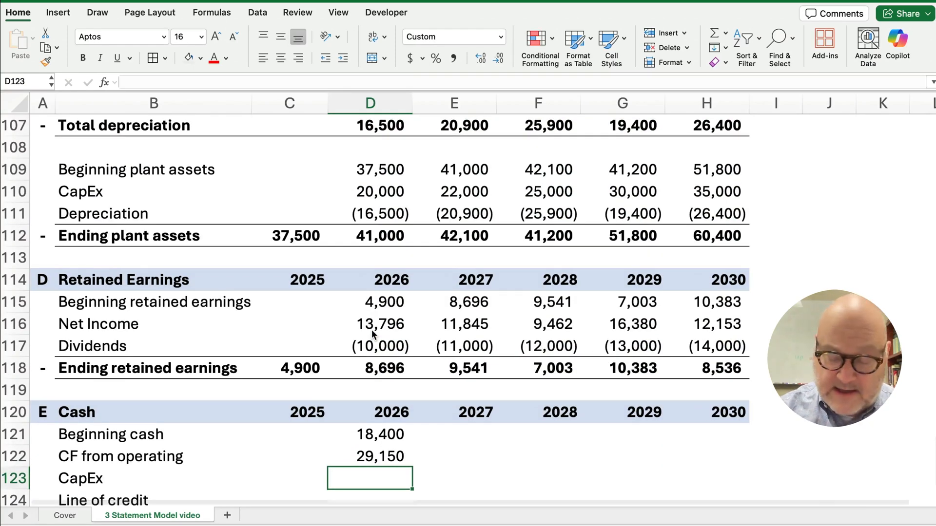
Link 2026 CapEx to the Plant assets figure (=D52), showing (20,000)
{"action": "type", "text": "="}
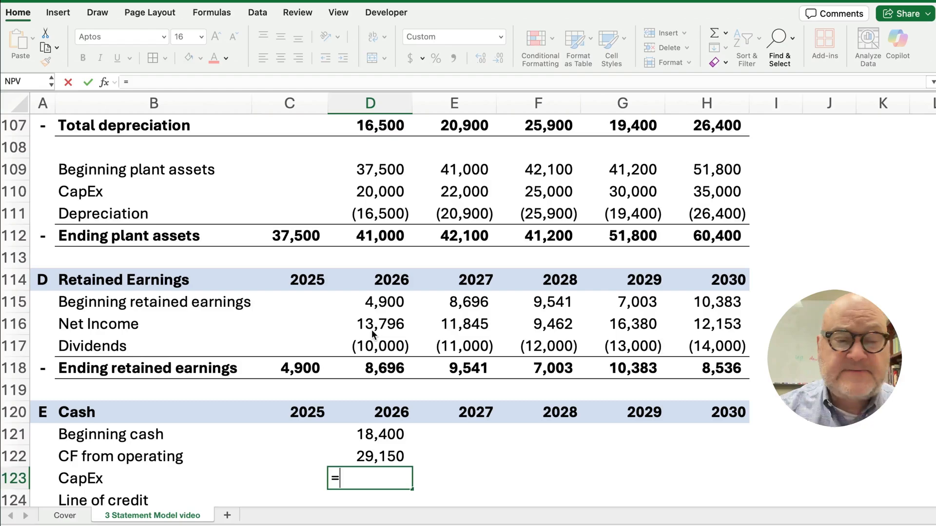
{"action": "scroll", "coordinate": [379, 317], "scroll_direction": "up", "scroll_amount": 3}
{"action": "scroll", "coordinate": [379, 305], "scroll_direction": "up", "scroll_amount": 12}
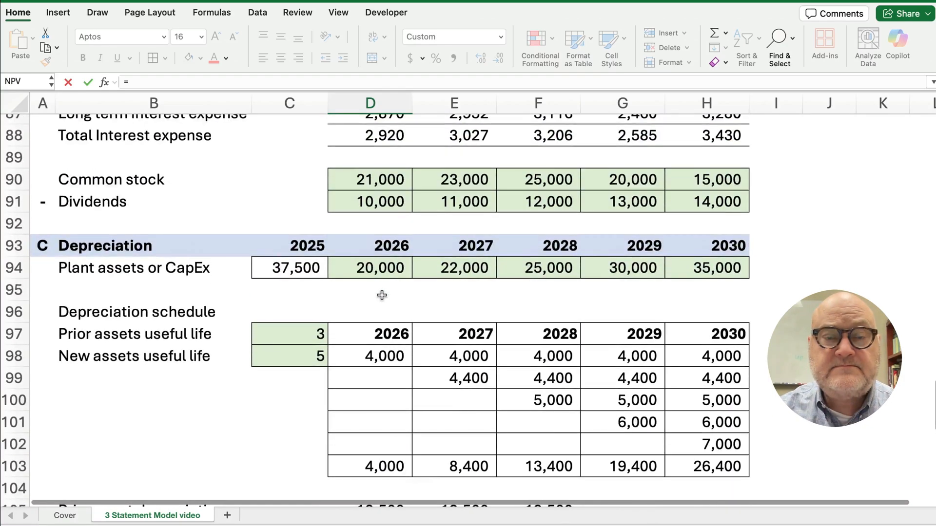
{"action": "scroll", "coordinate": [359, 295], "scroll_direction": "up", "scroll_amount": 13}
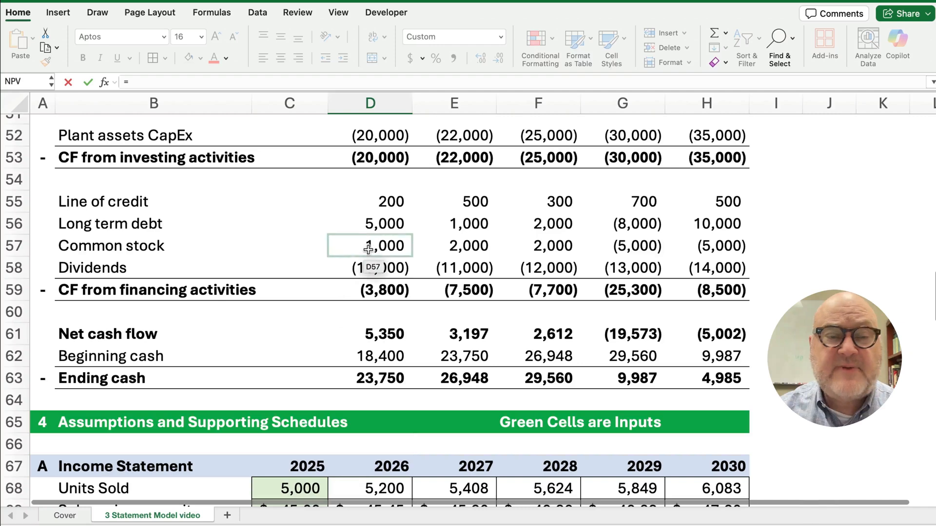
{"action": "scroll", "coordinate": [348, 262], "scroll_direction": "up", "scroll_amount": 1}
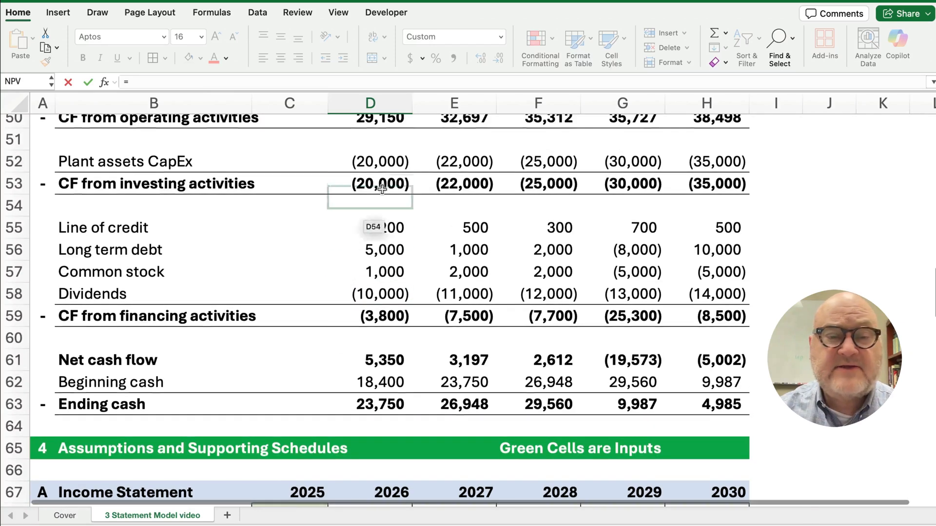
{"action": "left_click", "coordinate": [384, 161]}
{"action": "key", "text": "Return"}
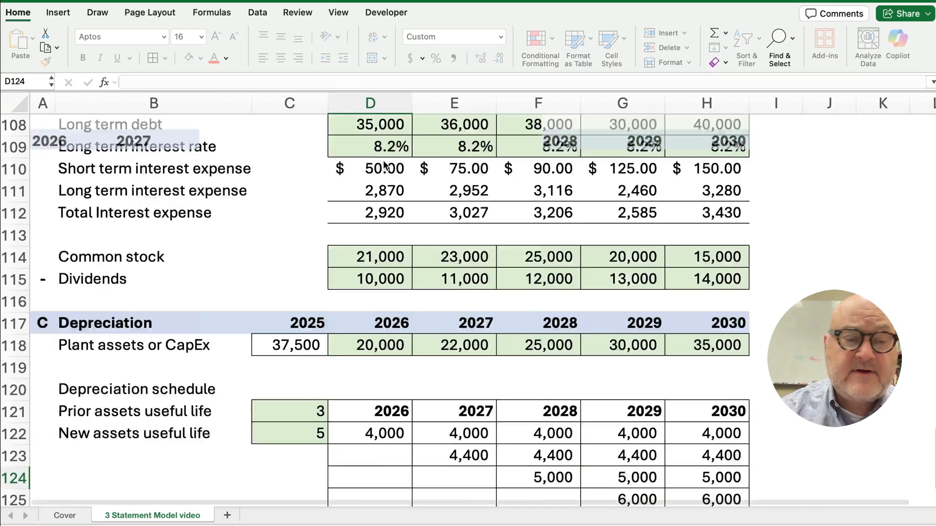
{"action": "scroll", "coordinate": [365, 262], "scroll_direction": "down", "scroll_amount": 2}
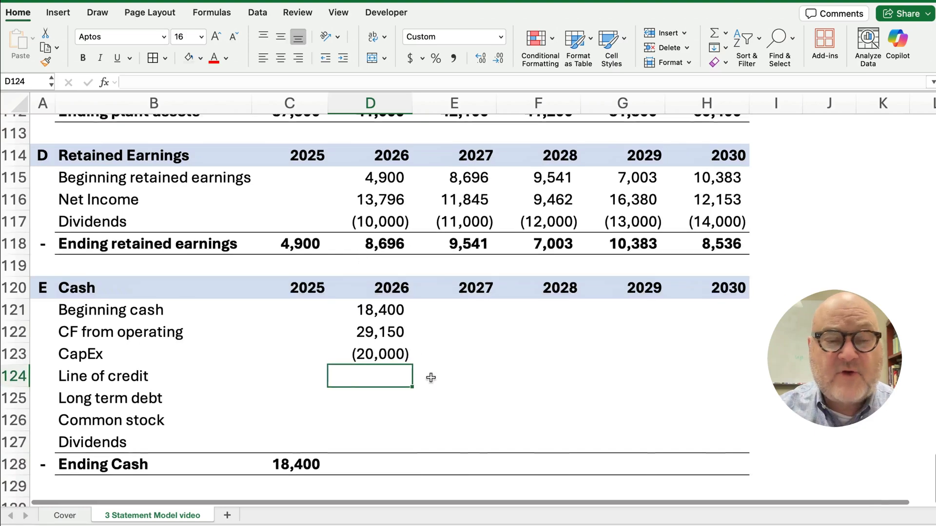
Link the 2026 Line of credit to =D55, showing 200
{"action": "type", "text": "="}
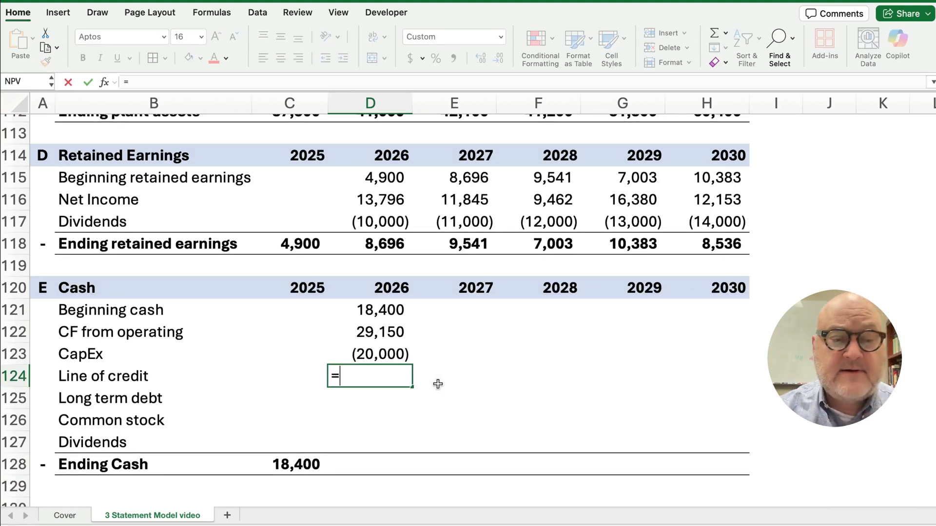
{"action": "scroll", "coordinate": [438, 384], "scroll_direction": "up", "scroll_amount": 8}
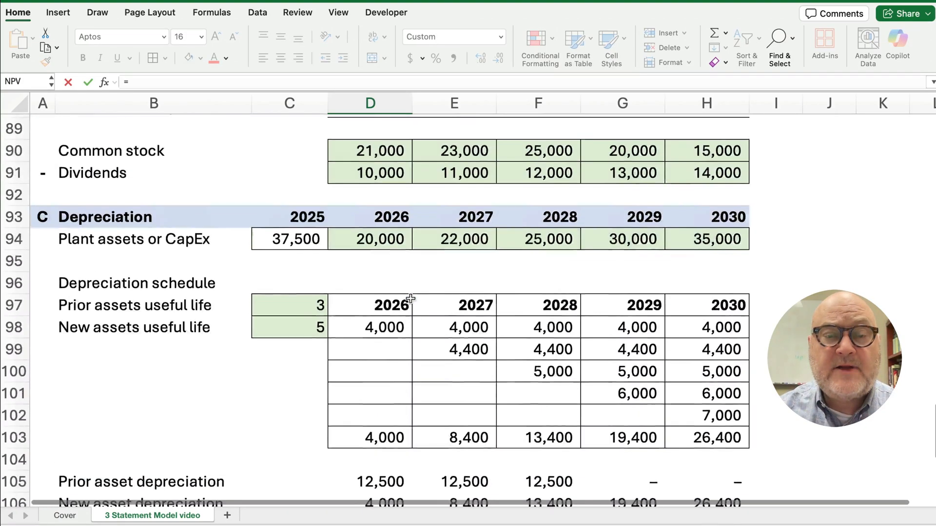
{"action": "scroll", "coordinate": [411, 299], "scroll_direction": "up", "scroll_amount": 6}
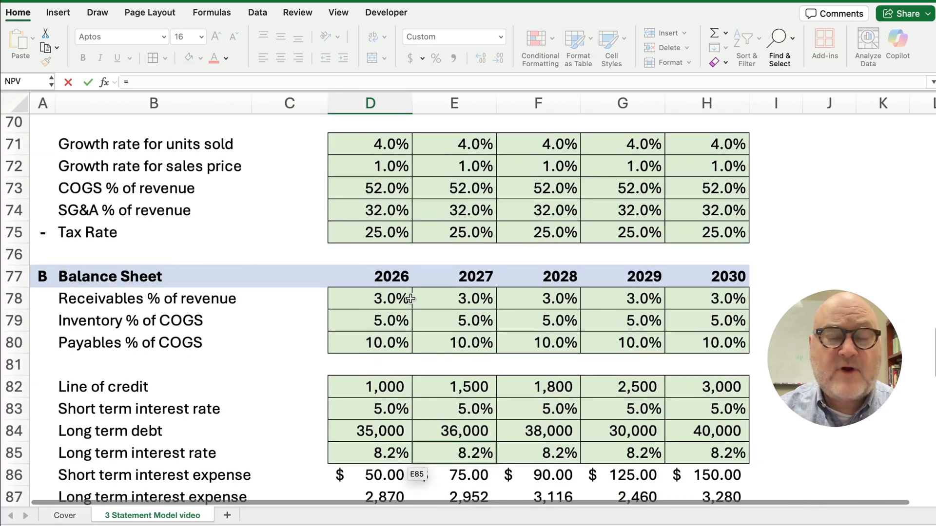
{"action": "scroll", "coordinate": [411, 299], "scroll_direction": "up", "scroll_amount": 7}
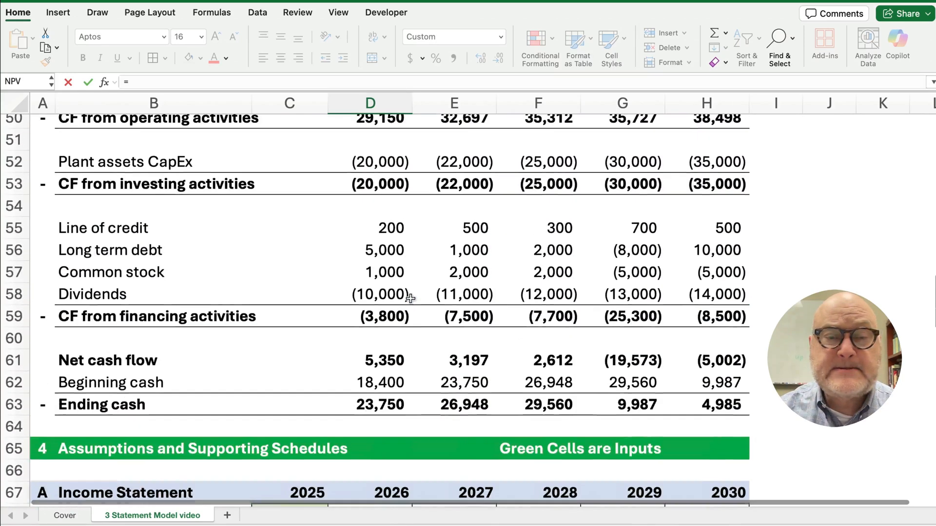
{"action": "left_click", "coordinate": [388, 231]}
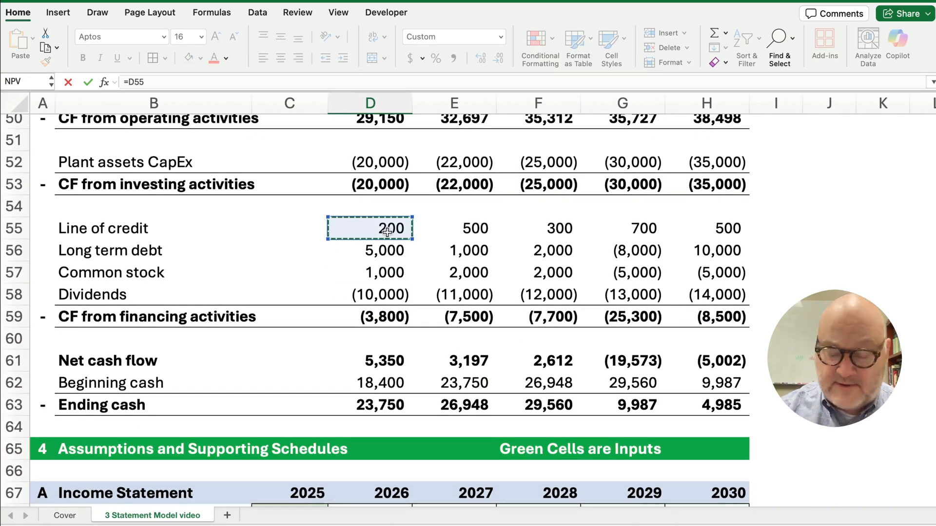
{"action": "key", "text": "Return"}
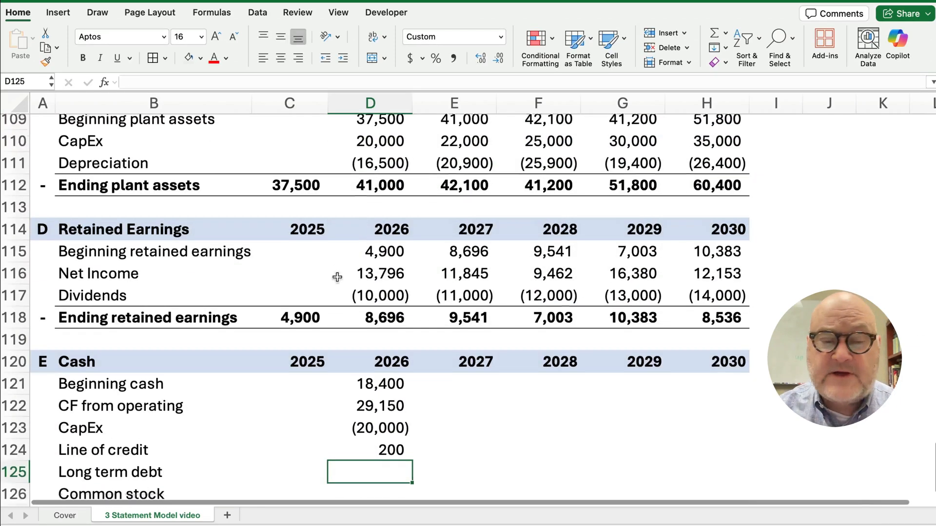
{"action": "scroll", "coordinate": [321, 294], "scroll_direction": "down", "scroll_amount": 2}
{"action": "scroll", "coordinate": [321, 294], "scroll_direction": "down", "scroll_amount": 1}
{"action": "left_click", "coordinate": [387, 332]}
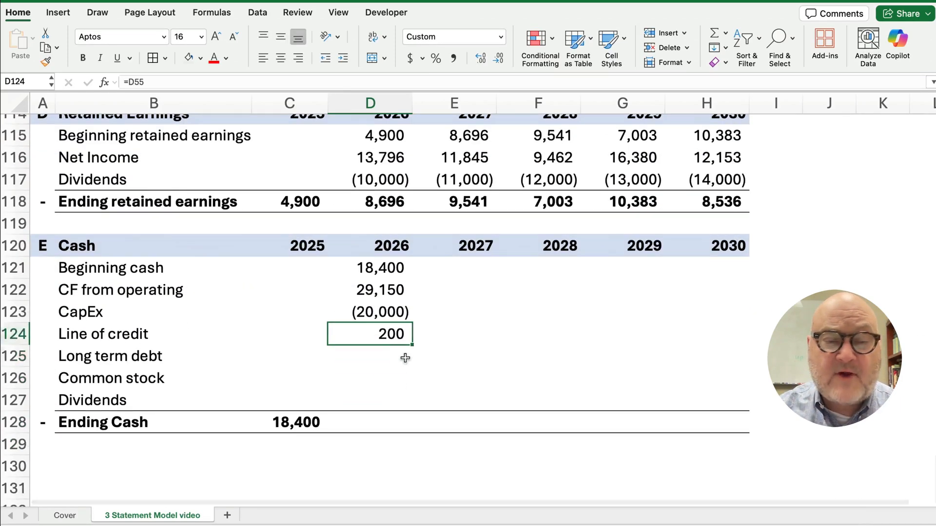
Copy the link down through Dividends and AutoSum the 2026 Ending Cash to 23,750
{"action": "left_click_drag", "start_coordinate": [412, 345], "coordinate": [409, 403]}
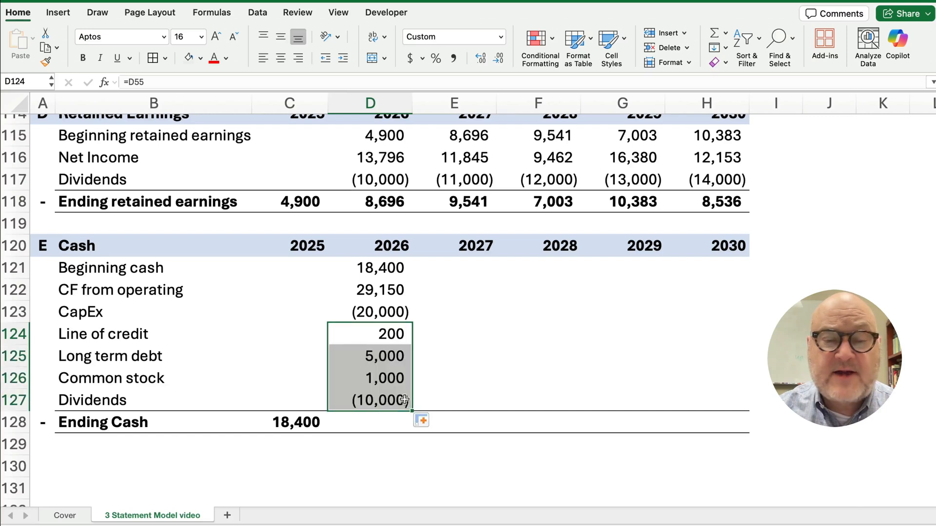
{"action": "left_click_drag", "start_coordinate": [372, 263], "coordinate": [373, 419]}
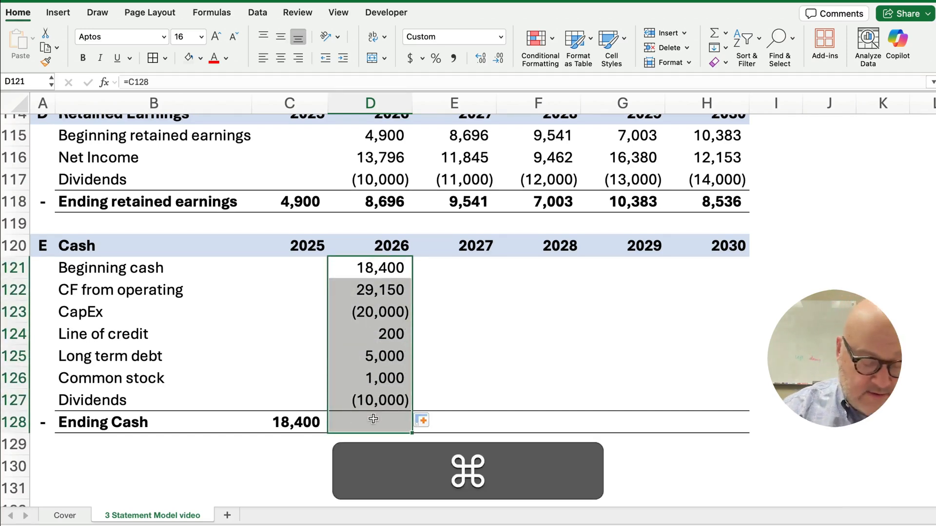
{"action": "key", "text": "super+shift+t"}
{"action": "left_click", "coordinate": [374, 423]}
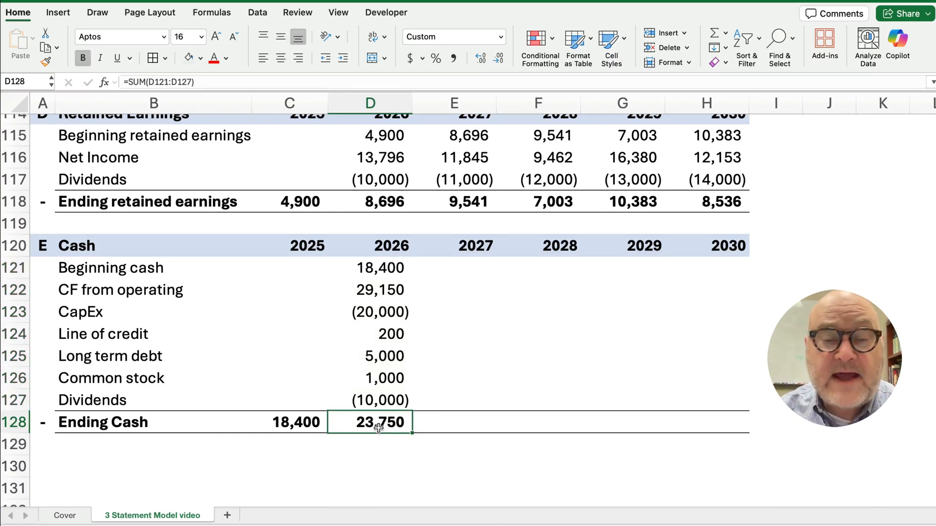
Extend the 2026 cash column across to 2030, with Ending Cash reaching 4,985
{"action": "left_click_drag", "start_coordinate": [374, 267], "coordinate": [701, 452]}
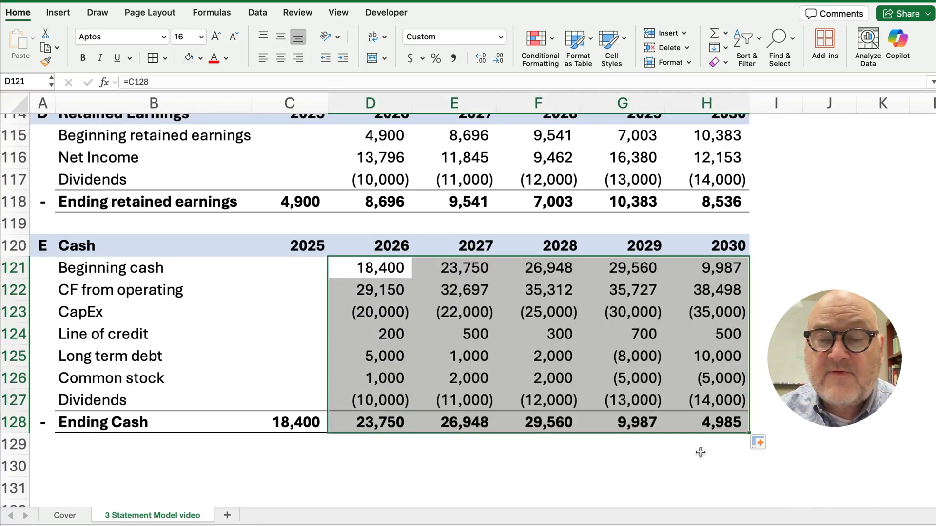
{"action": "left_click", "coordinate": [443, 422]}
{"action": "left_click", "coordinate": [541, 423]}
{"action": "left_click", "coordinate": [643, 426]}
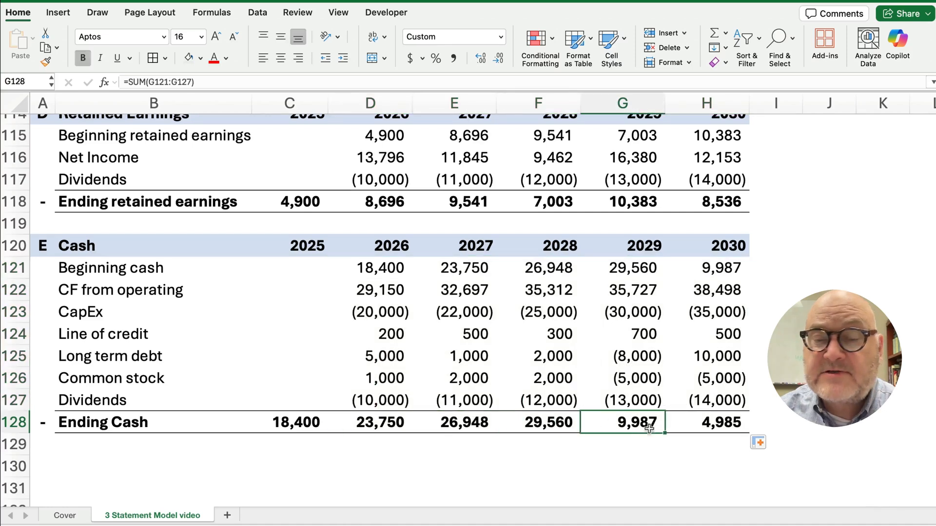
{"action": "left_click", "coordinate": [703, 429]}
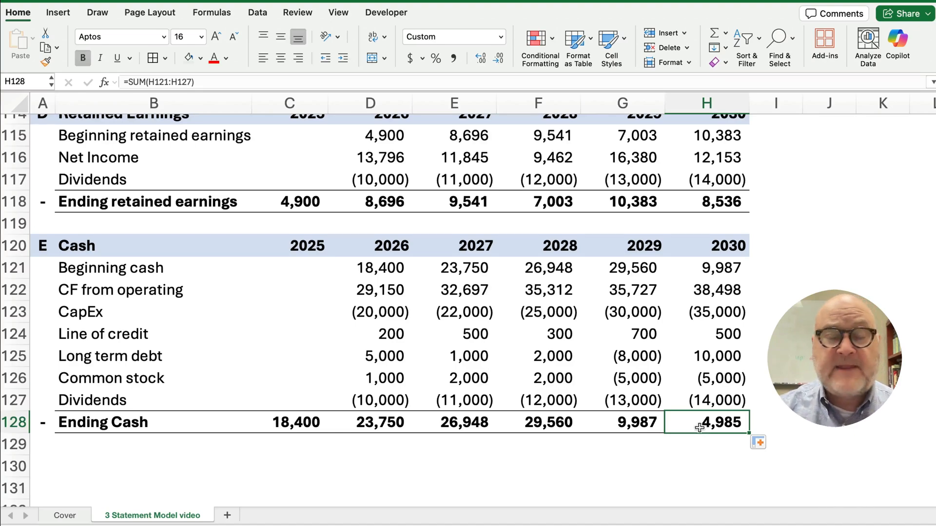
{"action": "scroll", "coordinate": [343, 342], "scroll_direction": "up", "scroll_amount": 12}
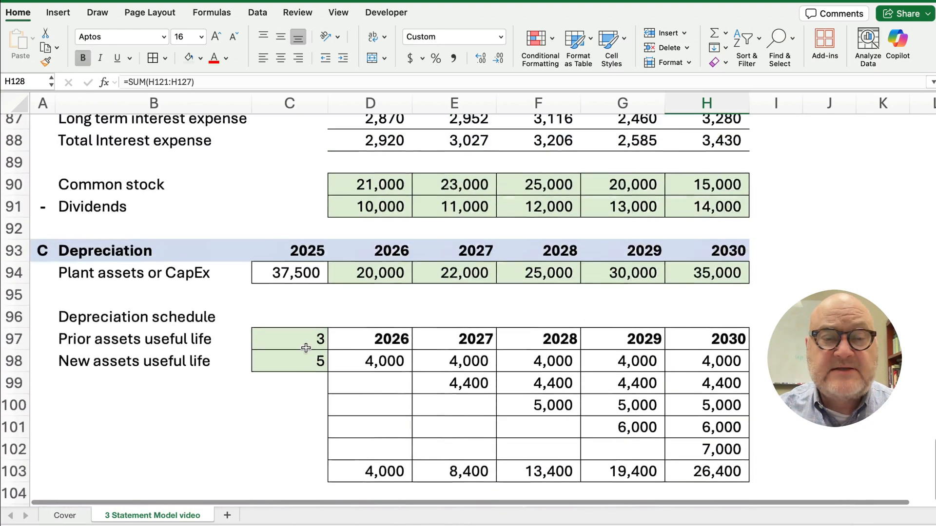
{"action": "scroll", "coordinate": [305, 348], "scroll_direction": "up", "scroll_amount": 12}
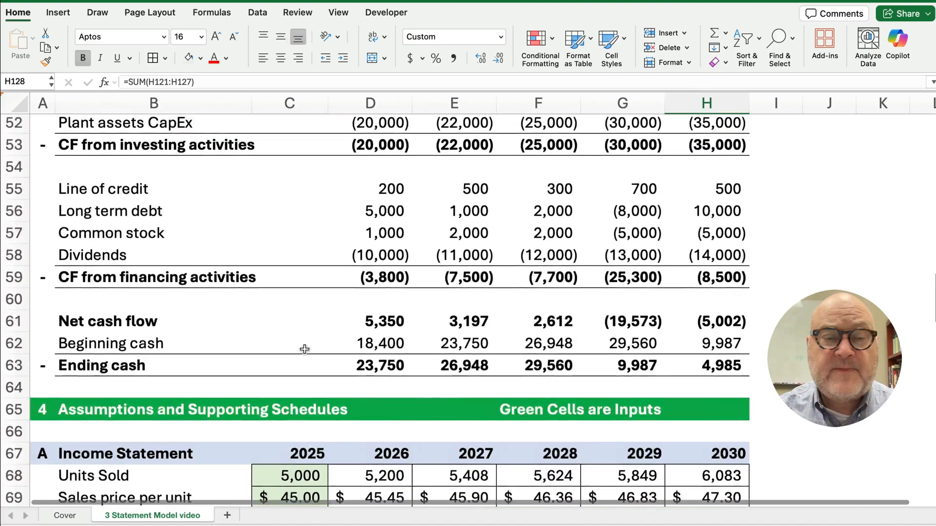
{"action": "scroll", "coordinate": [305, 349], "scroll_direction": "up", "scroll_amount": 5}
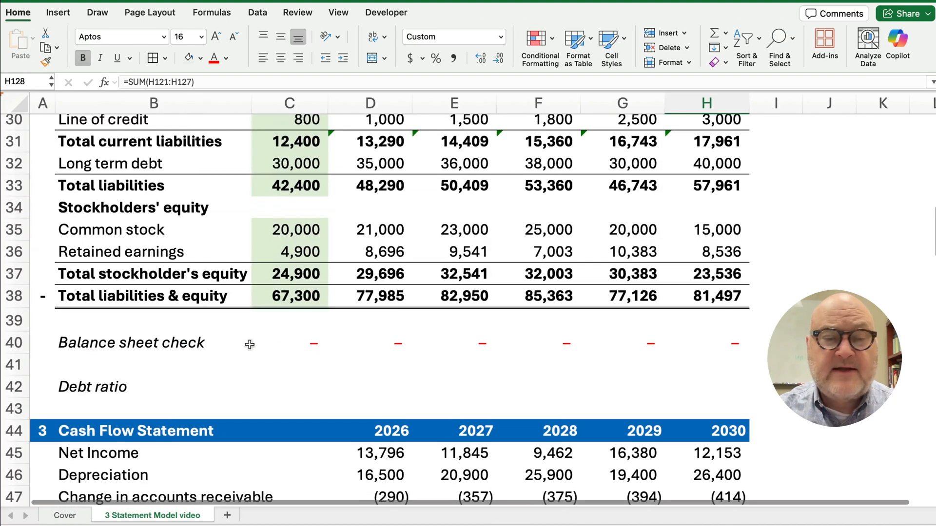
{"action": "left_click", "coordinate": [283, 344]}
{"action": "left_click_drag", "start_coordinate": [283, 344], "coordinate": [679, 357]}
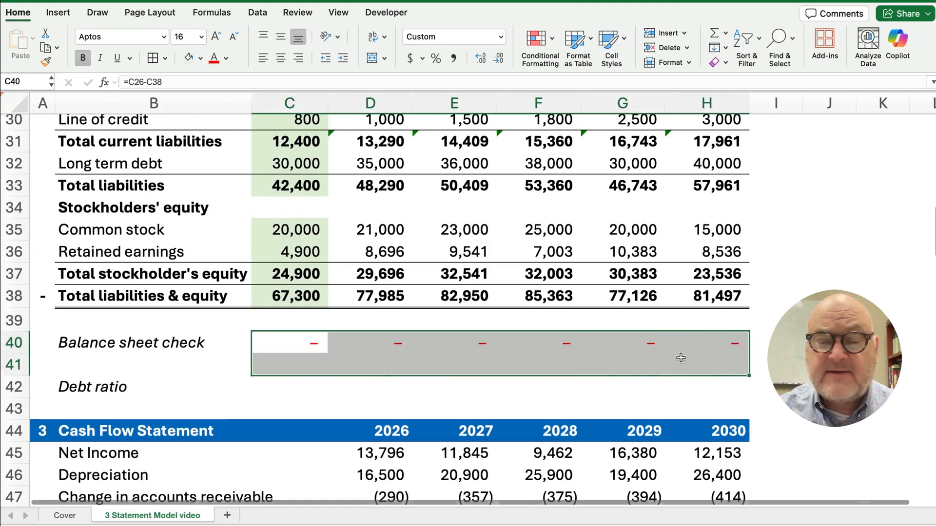
{"action": "scroll", "coordinate": [381, 359], "scroll_direction": "up", "scroll_amount": 3}
{"action": "scroll", "coordinate": [382, 358], "scroll_direction": "up", "scroll_amount": 6}
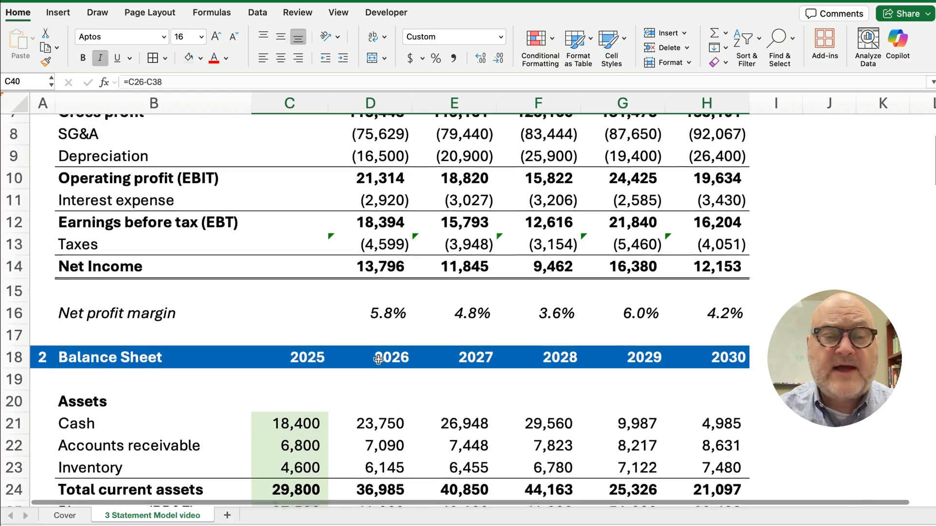
{"action": "scroll", "coordinate": [364, 372], "scroll_direction": "up", "scroll_amount": 1}
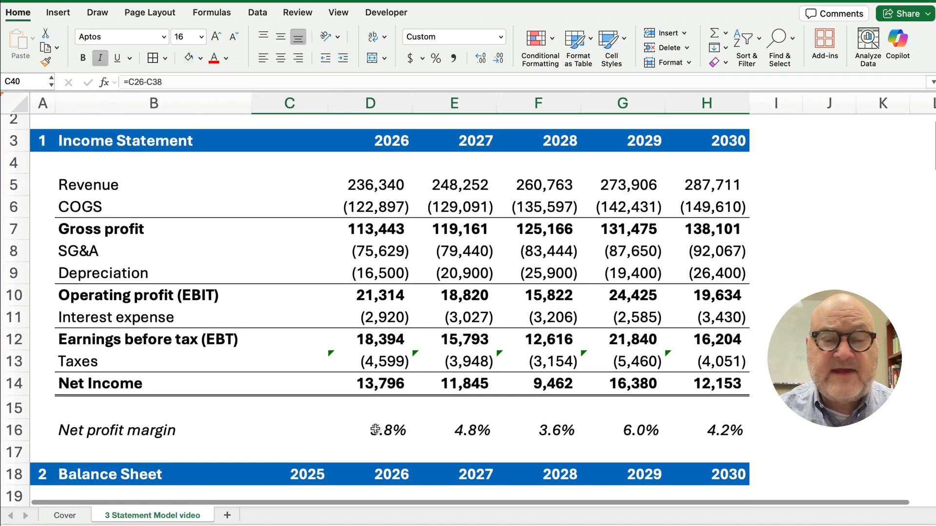
{"action": "left_click", "coordinate": [400, 431]}
{"action": "left_click_drag", "start_coordinate": [400, 431], "coordinate": [678, 432]}
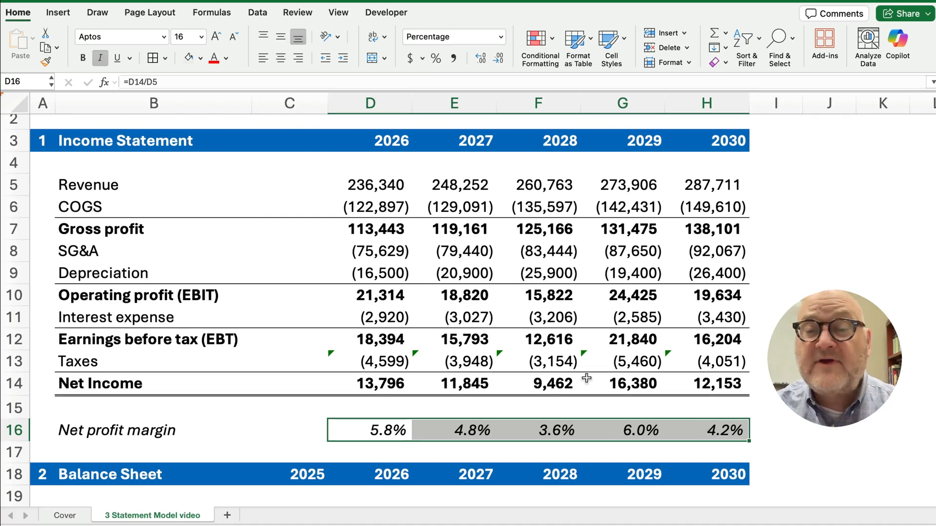
{"action": "scroll", "coordinate": [557, 375], "scroll_direction": "down", "scroll_amount": 1}
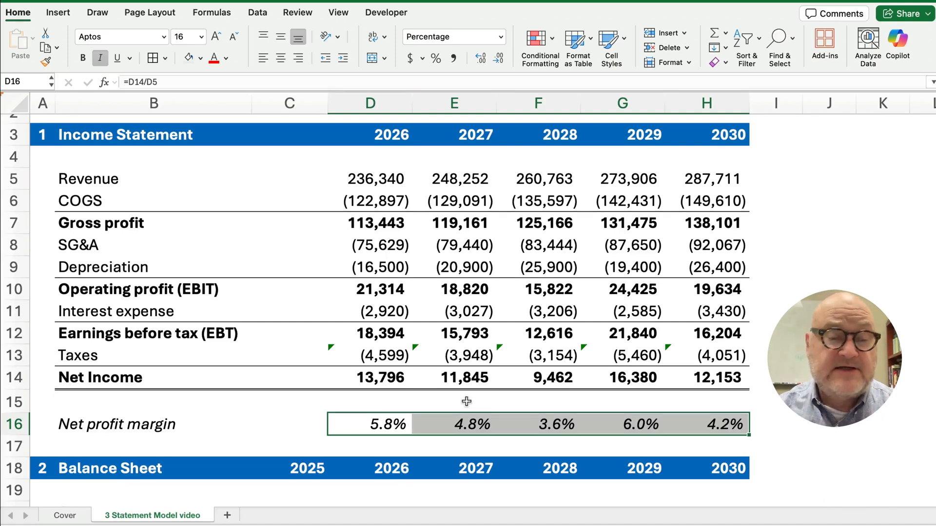
{"action": "scroll", "coordinate": [467, 401], "scroll_direction": "down", "scroll_amount": 5}
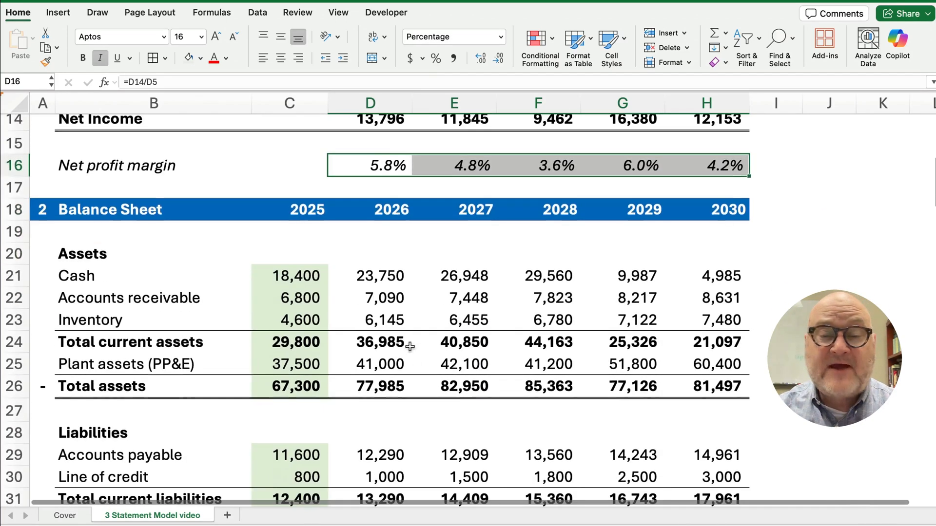
{"action": "left_click_drag", "start_coordinate": [284, 276], "coordinate": [683, 283]}
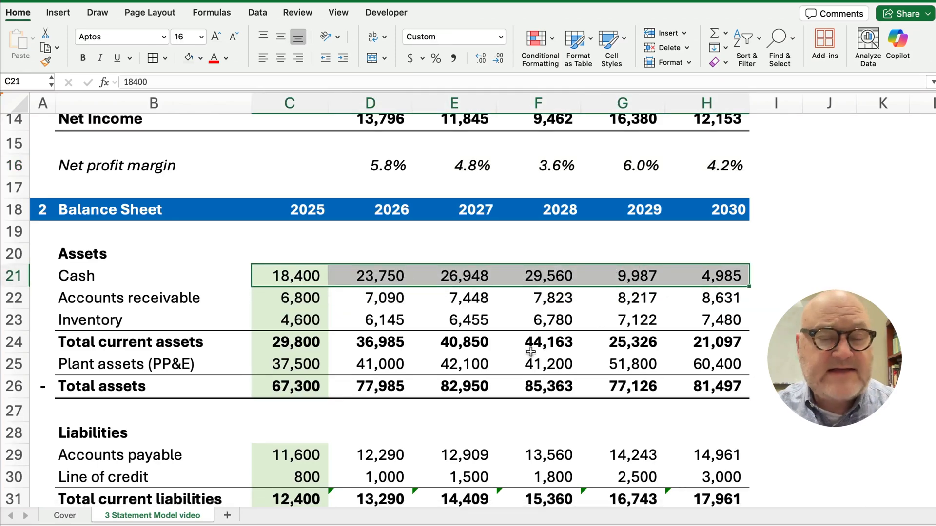
{"action": "scroll", "coordinate": [482, 361], "scroll_direction": "down", "scroll_amount": 10}
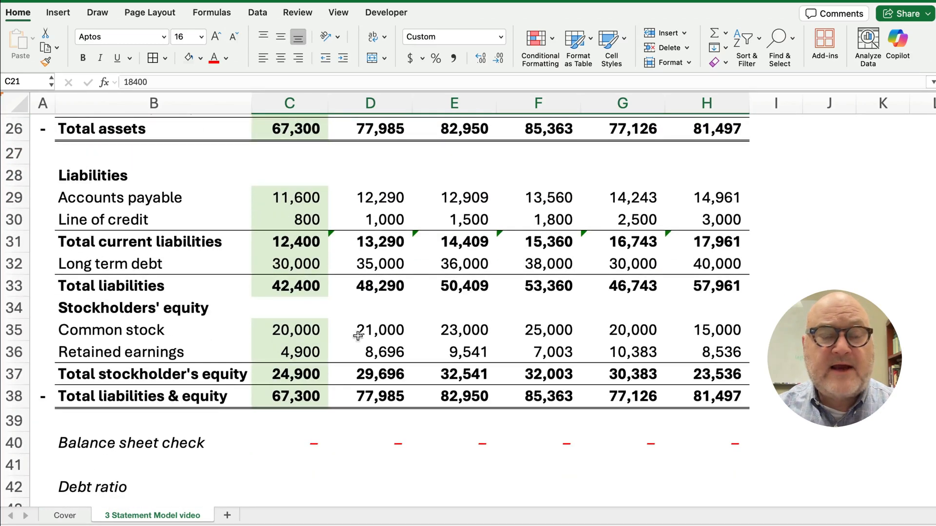
{"action": "scroll", "coordinate": [361, 341], "scroll_direction": "down", "scroll_amount": 3}
{"action": "scroll", "coordinate": [364, 345], "scroll_direction": "down", "scroll_amount": 10}
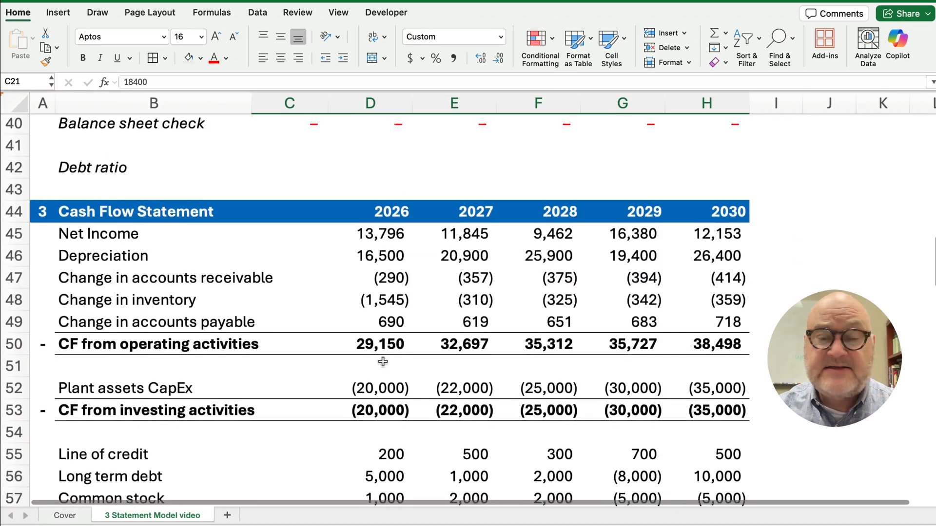
{"action": "left_click_drag", "start_coordinate": [370, 285], "coordinate": [685, 308]}
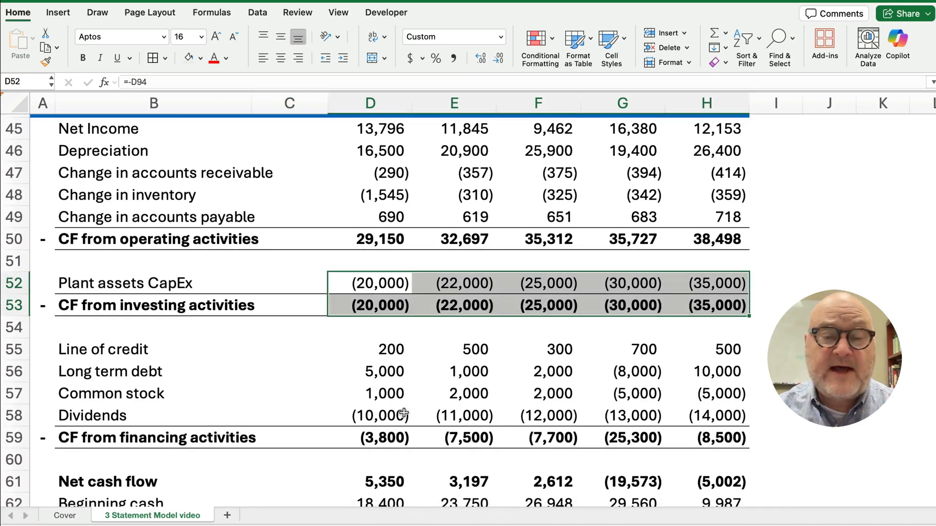
{"action": "left_click_drag", "start_coordinate": [404, 414], "coordinate": [683, 415]}
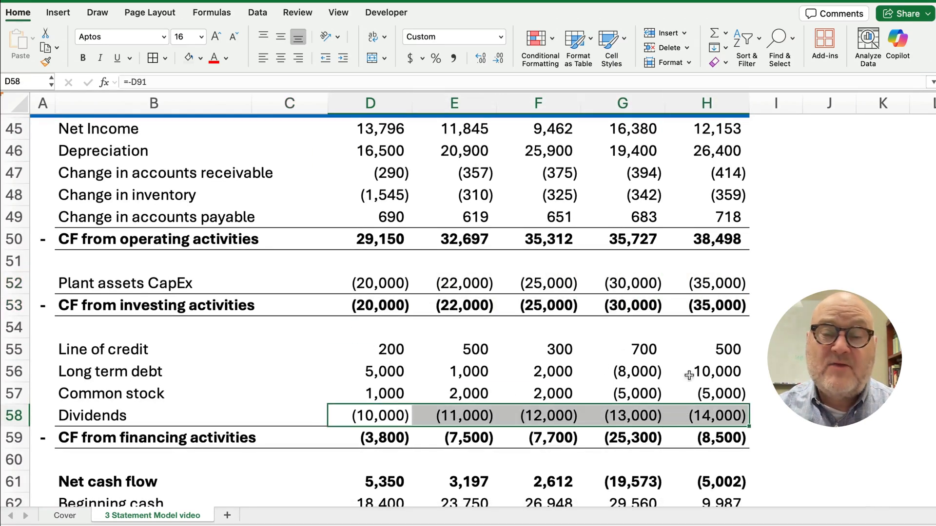
{"action": "scroll", "coordinate": [533, 377], "scroll_direction": "down", "scroll_amount": 10}
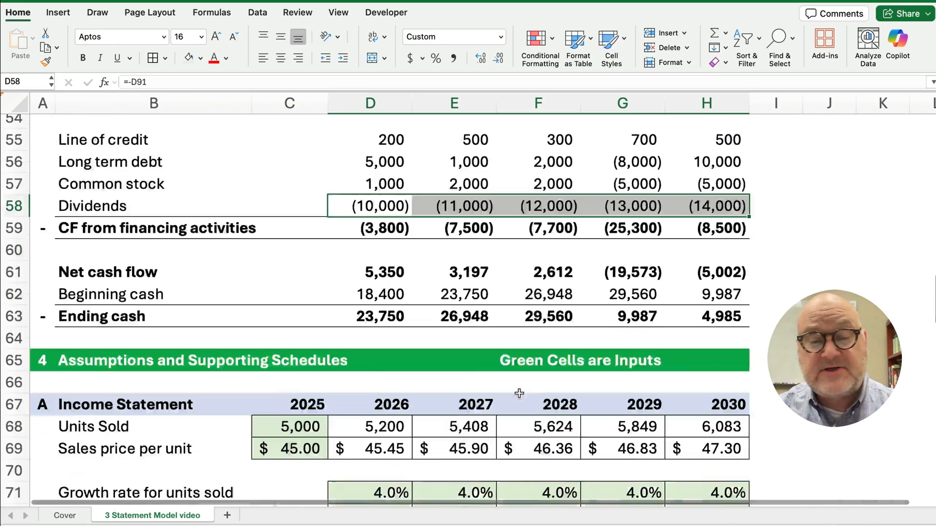
{"action": "scroll", "coordinate": [520, 397], "scroll_direction": "down", "scroll_amount": 5}
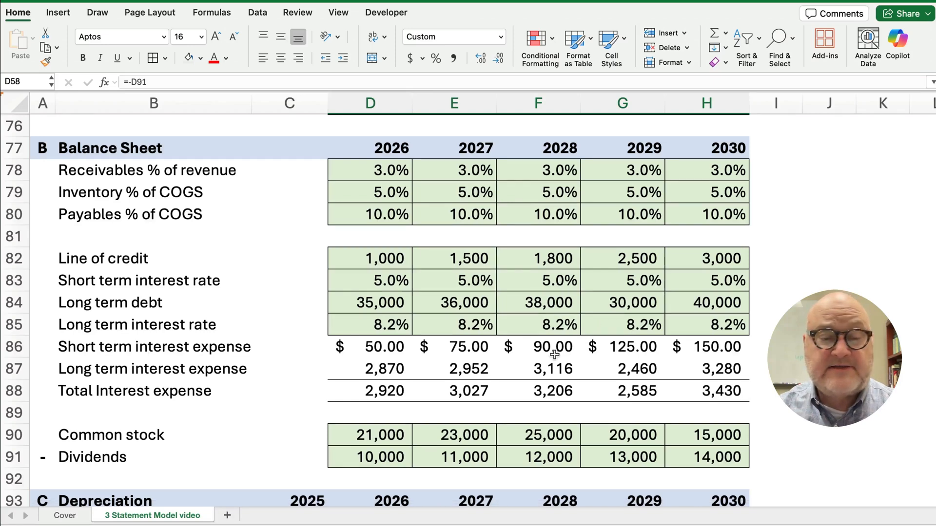
{"action": "scroll", "coordinate": [554, 355], "scroll_direction": "down", "scroll_amount": 5}
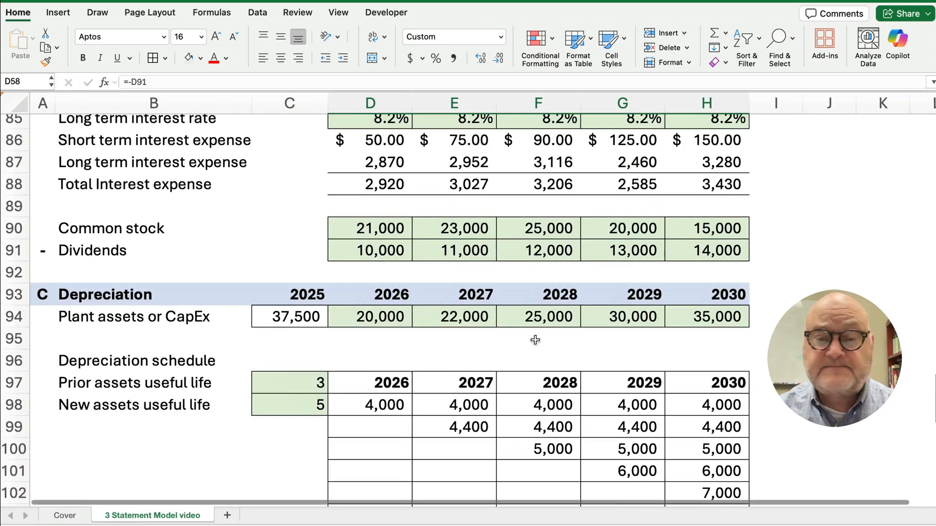
{"action": "left_click", "coordinate": [557, 316]}
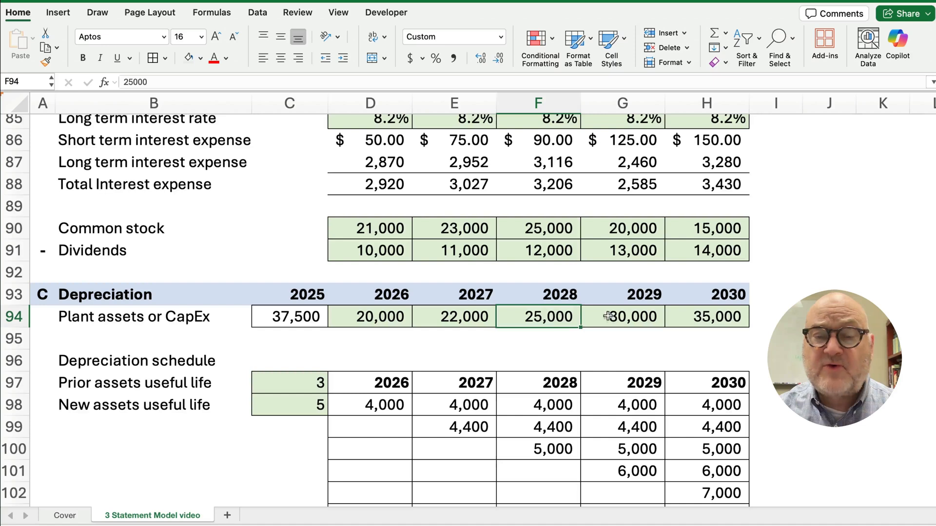
{"action": "left_click", "coordinate": [623, 316]}
{"action": "left_click", "coordinate": [705, 316]}
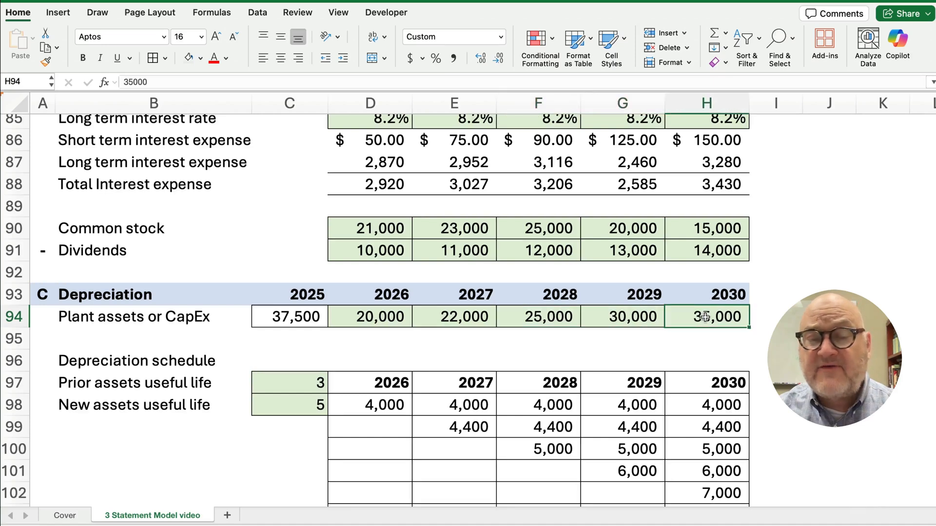
{"action": "left_click", "coordinate": [576, 317]}
{"action": "left_click", "coordinate": [608, 319]}
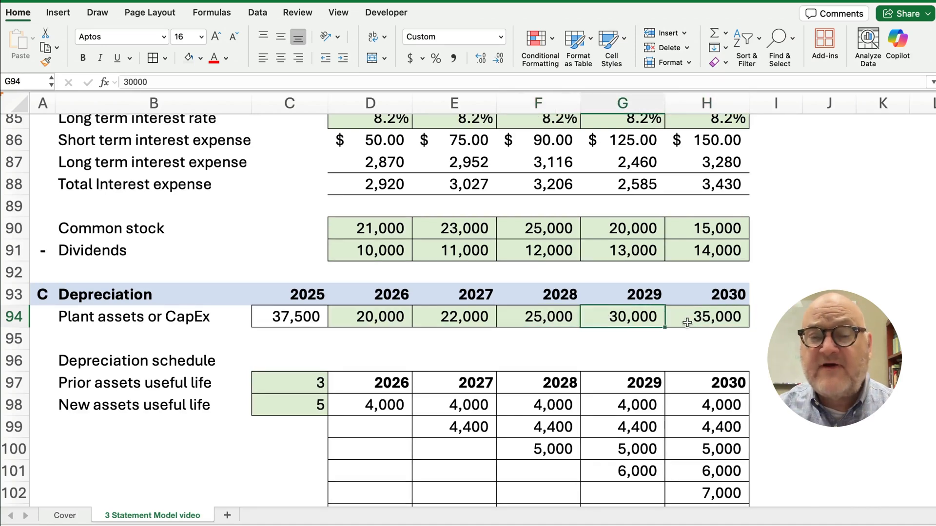
{"action": "left_click", "coordinate": [698, 320]}
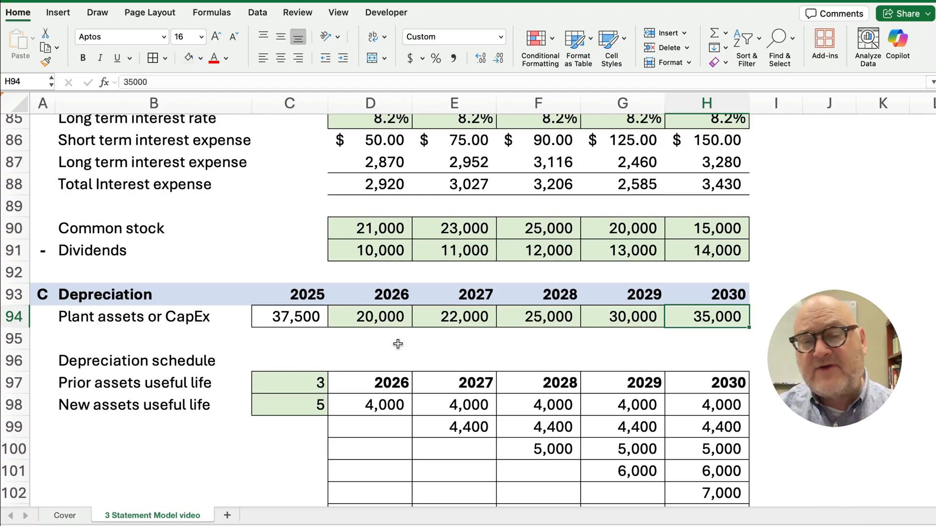
{"action": "scroll", "coordinate": [427, 368], "scroll_direction": "up", "scroll_amount": 10}
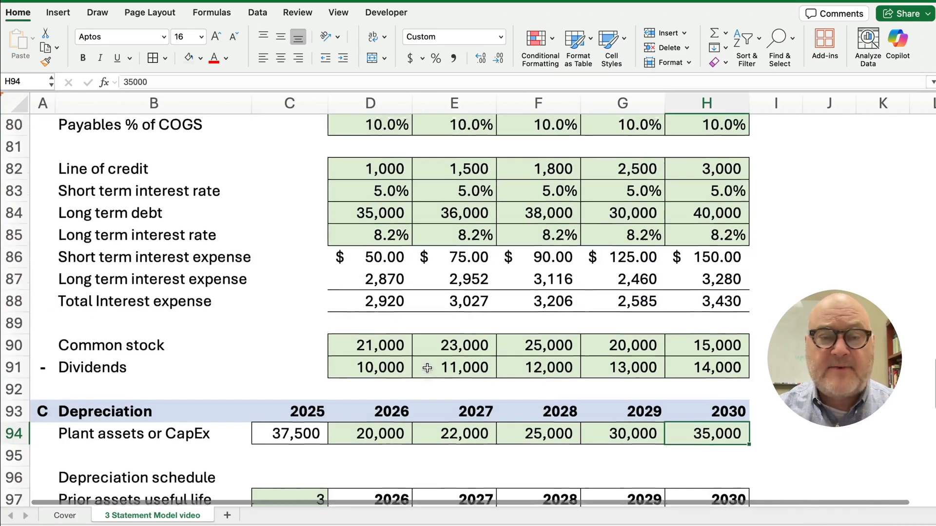
{"action": "scroll", "coordinate": [427, 368], "scroll_direction": "up", "scroll_amount": 7}
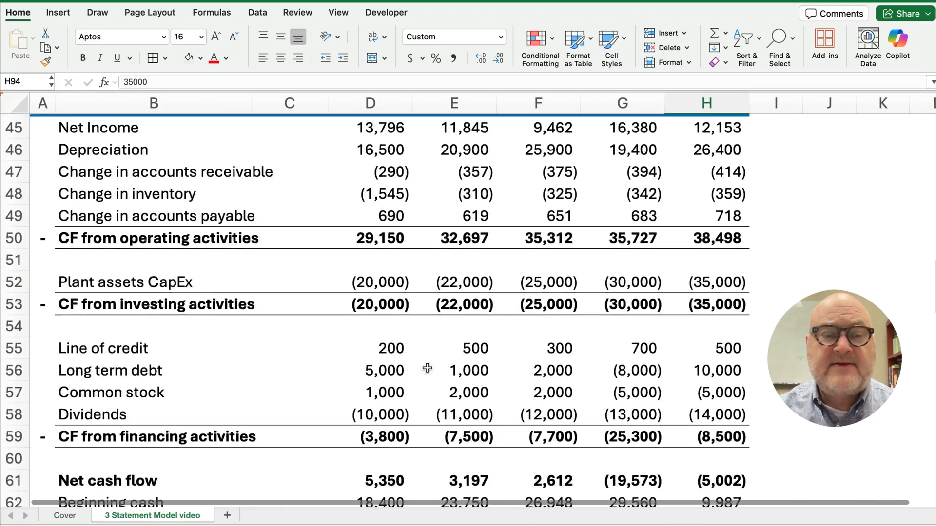
Enter a first 2025 debt ratio formula in C42 as =C33*C26
{"action": "left_click", "coordinate": [308, 333]}
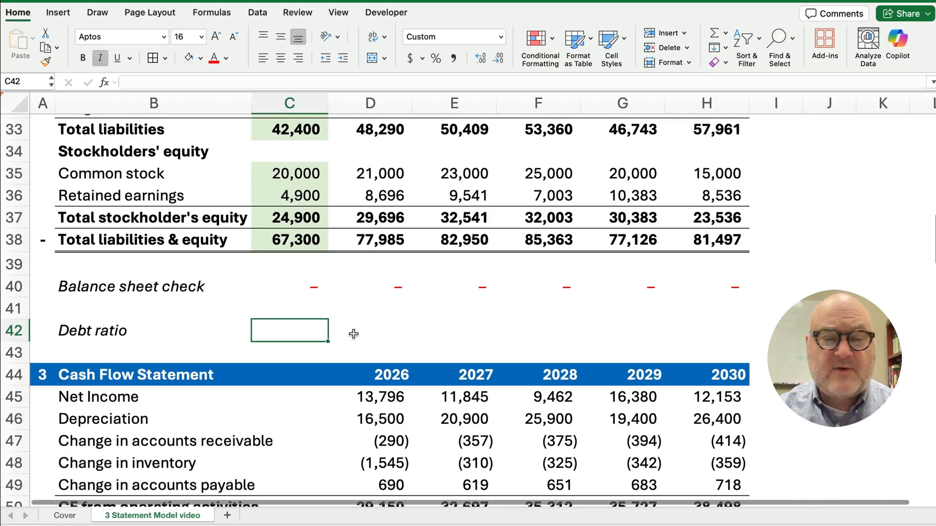
{"action": "type", "text": "="}
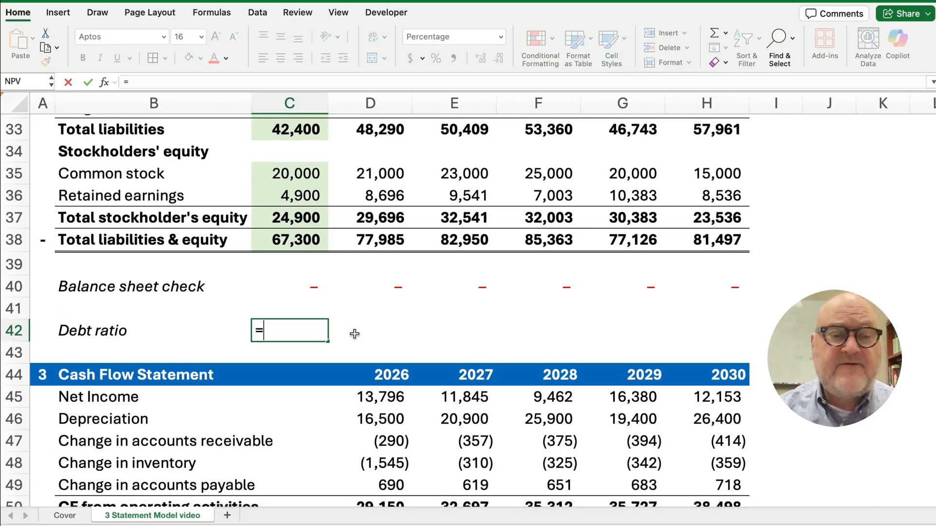
{"action": "scroll", "coordinate": [351, 332], "scroll_direction": "up", "scroll_amount": 3}
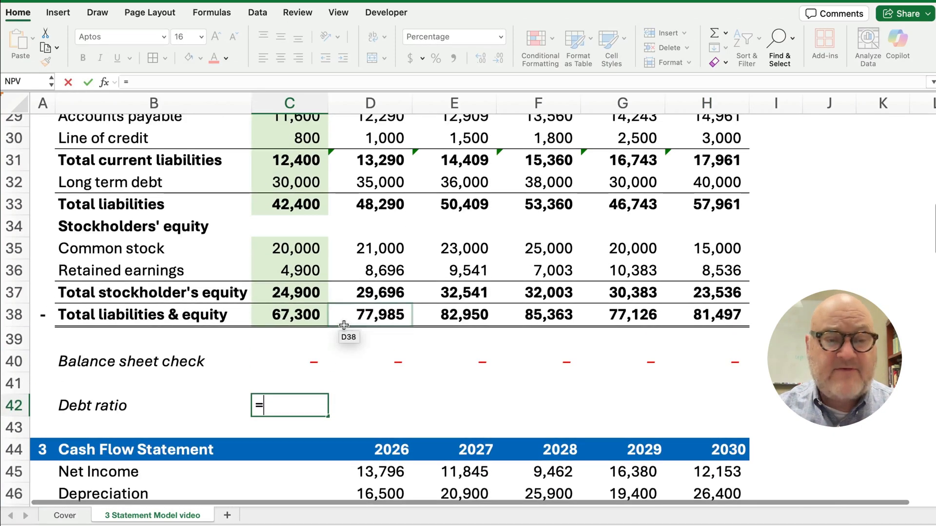
{"action": "scroll", "coordinate": [344, 325], "scroll_direction": "up", "scroll_amount": 3}
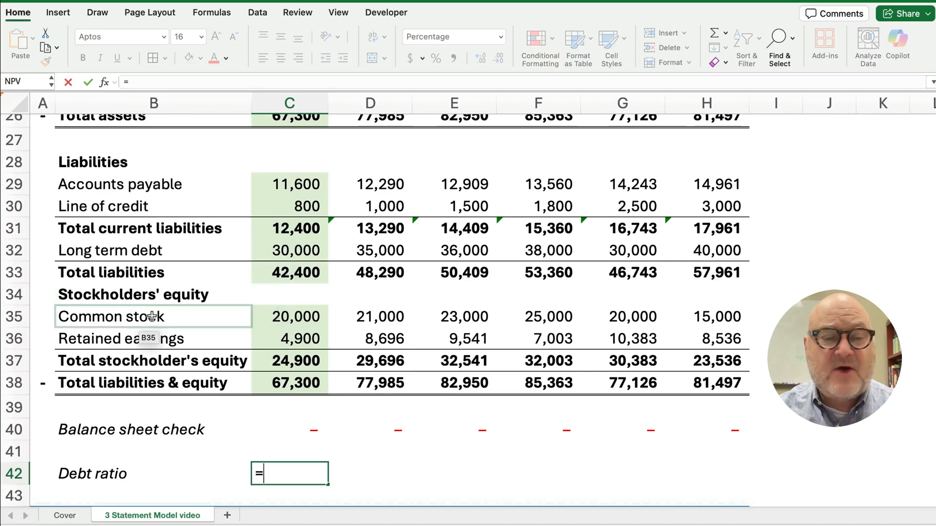
{"action": "left_click", "coordinate": [281, 278]}
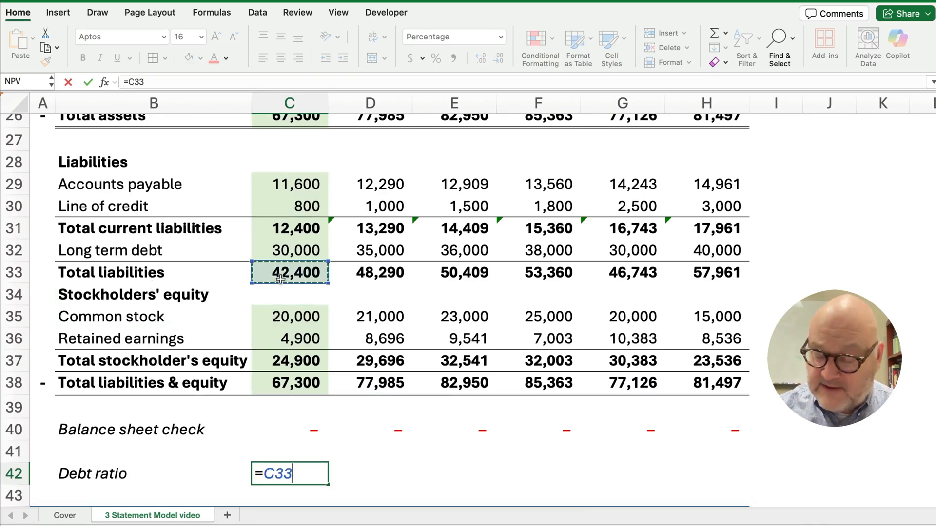
{"action": "type", "text": "*"}
{"action": "scroll", "coordinate": [281, 278], "scroll_direction": "up", "scroll_amount": 5}
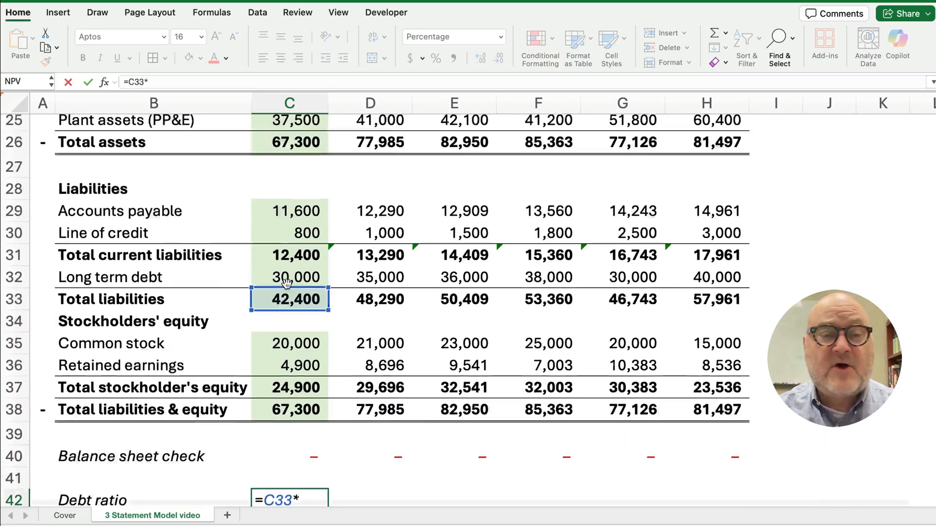
{"action": "left_click", "coordinate": [285, 224]}
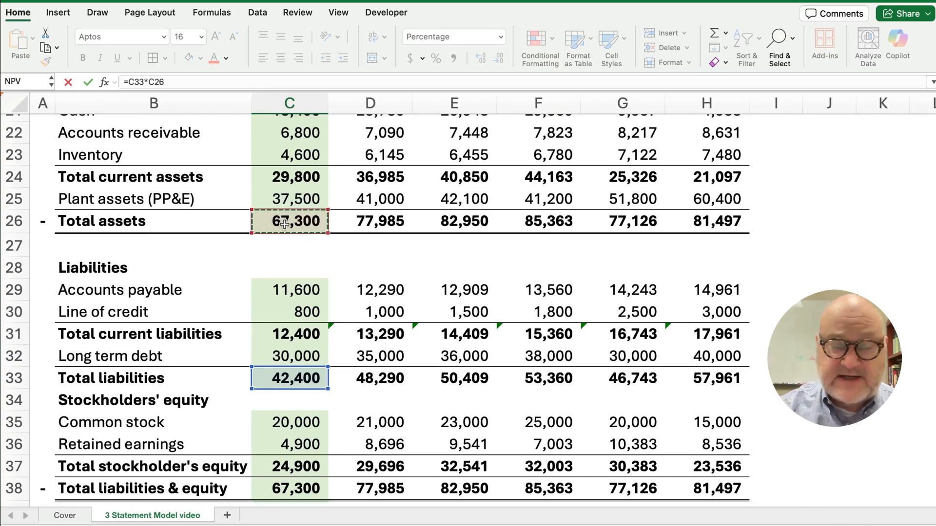
{"action": "key", "text": "Return"}
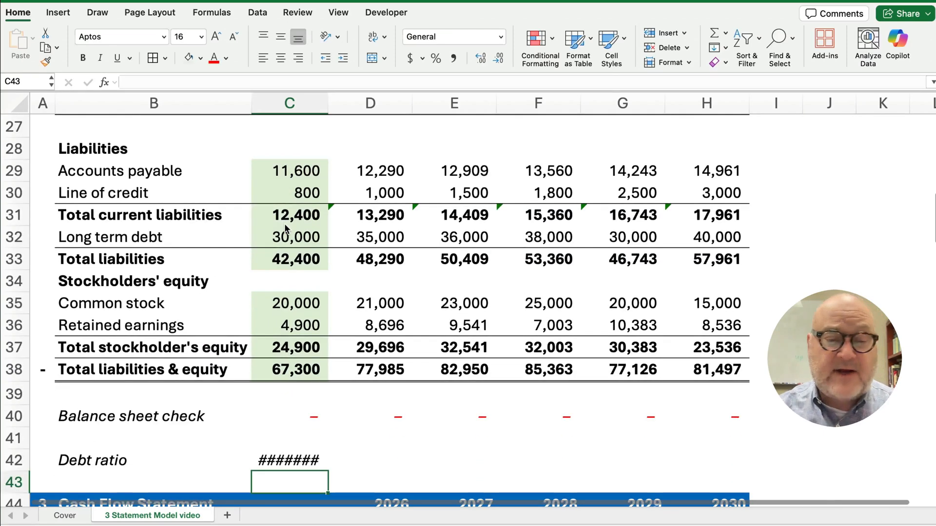
Widen column C so the 2025 debt ratio displays
{"action": "left_click", "coordinate": [306, 454]}
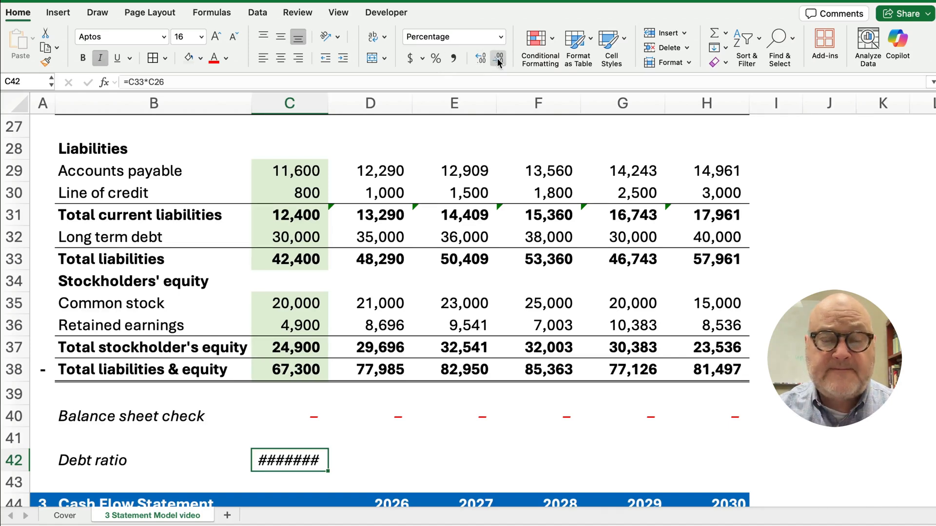
{"action": "left_click", "coordinate": [324, 103]}
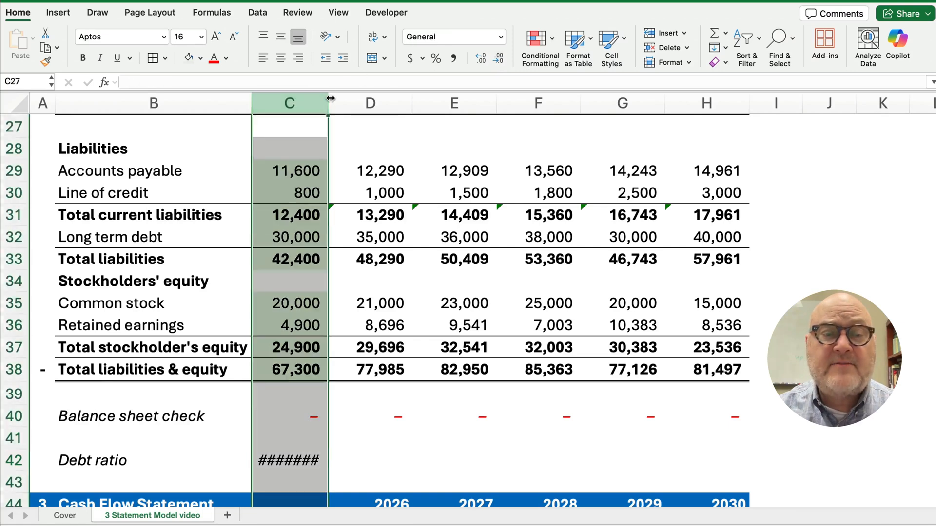
{"action": "left_click_drag", "start_coordinate": [329, 100], "coordinate": [338, 97]}
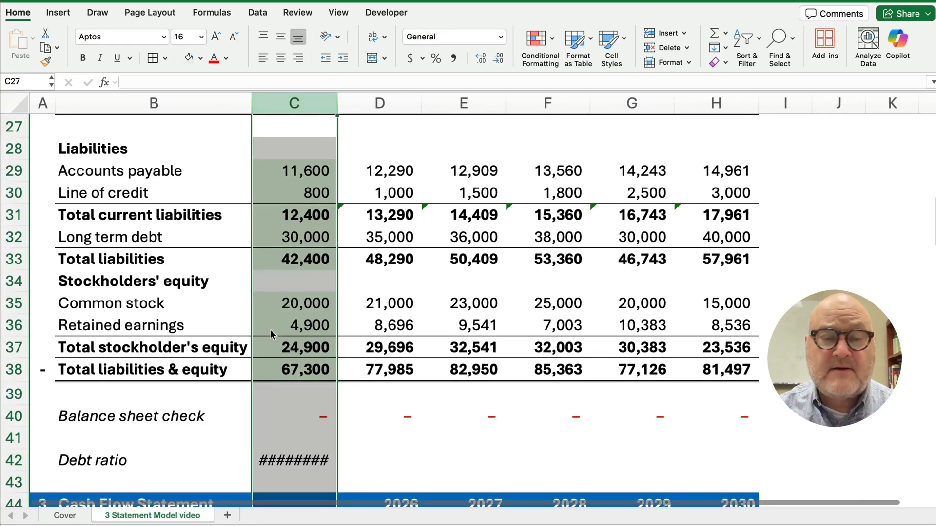
{"action": "left_click", "coordinate": [302, 461]}
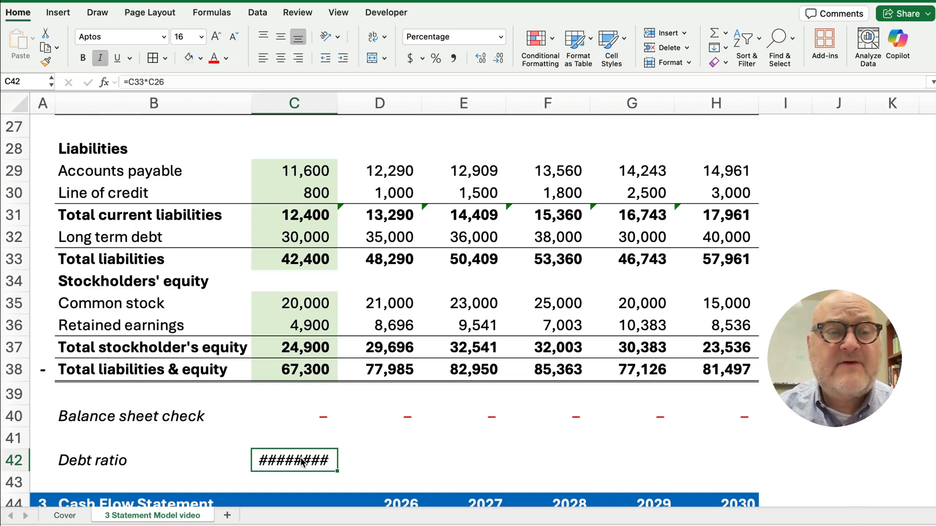
Rewrite C42 as =C33/C26 and show it with one decimal as 63.0%
{"action": "type", "text": "="}
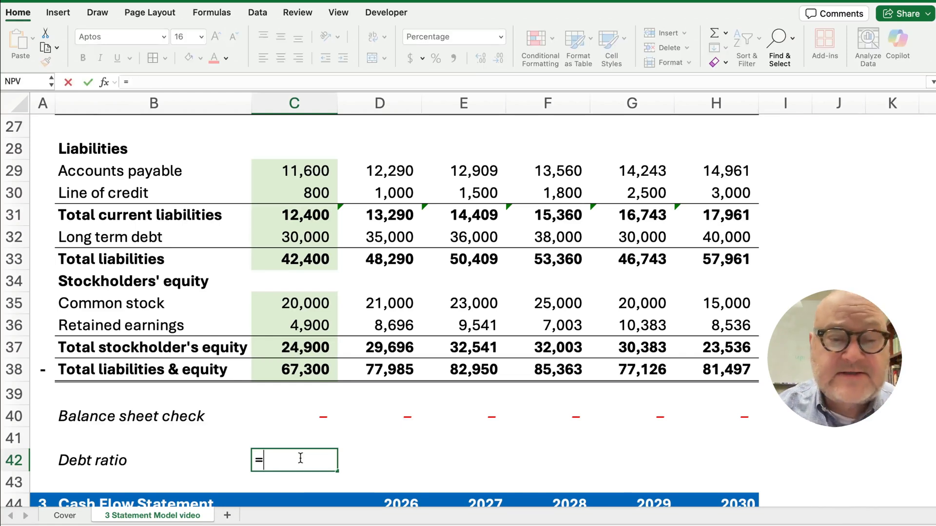
{"action": "key", "text": "Up"}
{"action": "key", "text": "Up"}
{"action": "key", "text": "Up"}
{"action": "key", "text": "Up"}
{"action": "key", "text": "Up"}
{"action": "key", "text": "Up"}
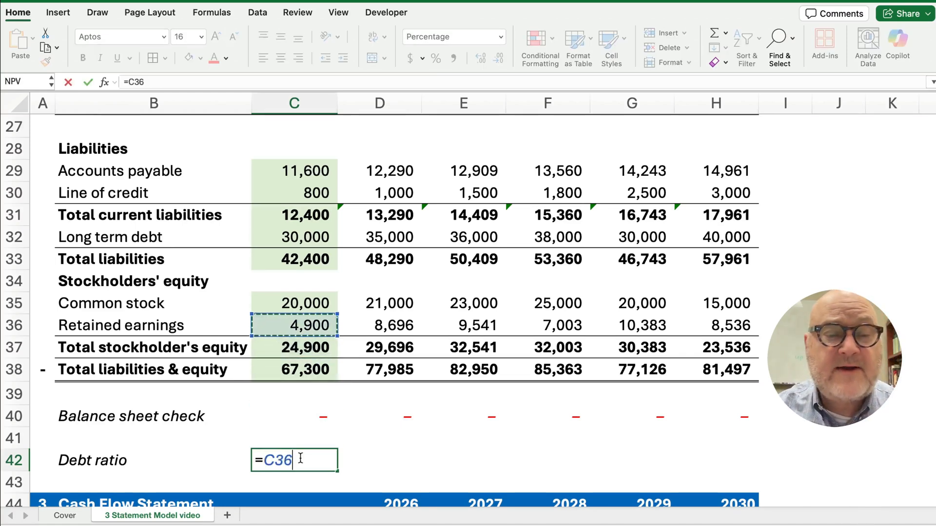
{"action": "key", "text": "Up"}
{"action": "key", "text": "Up"}
{"action": "key", "text": "Up"}
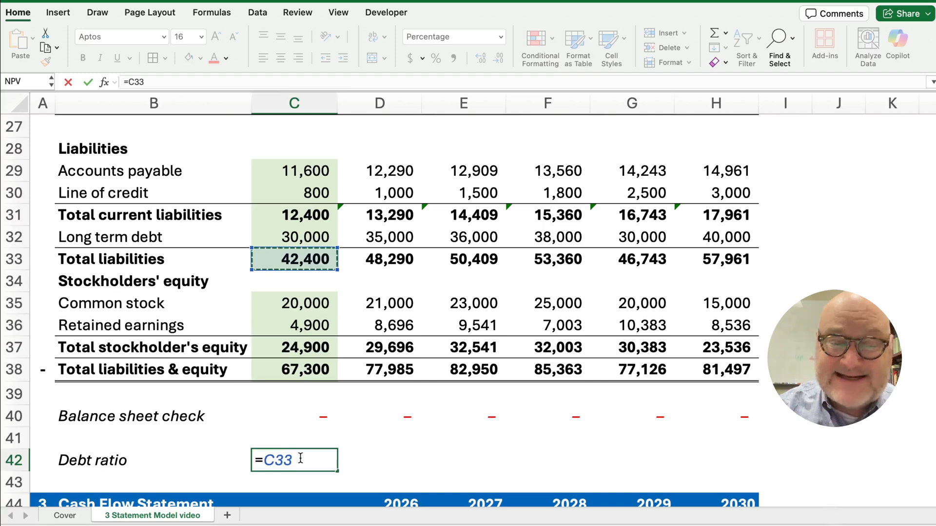
{"action": "type", "text": "/"}
{"action": "scroll", "coordinate": [284, 369], "scroll_direction": "up", "scroll_amount": 5}
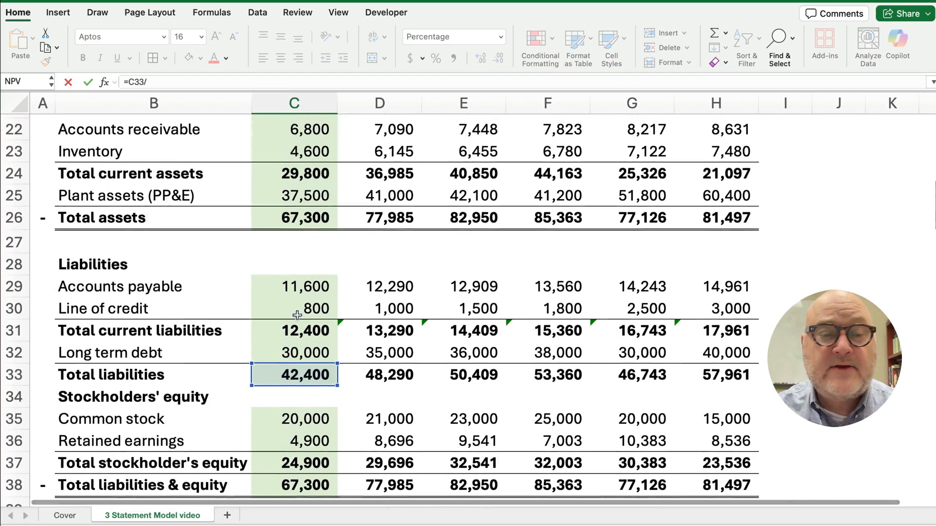
{"action": "left_click", "coordinate": [309, 218]}
{"action": "key", "text": "Return"}
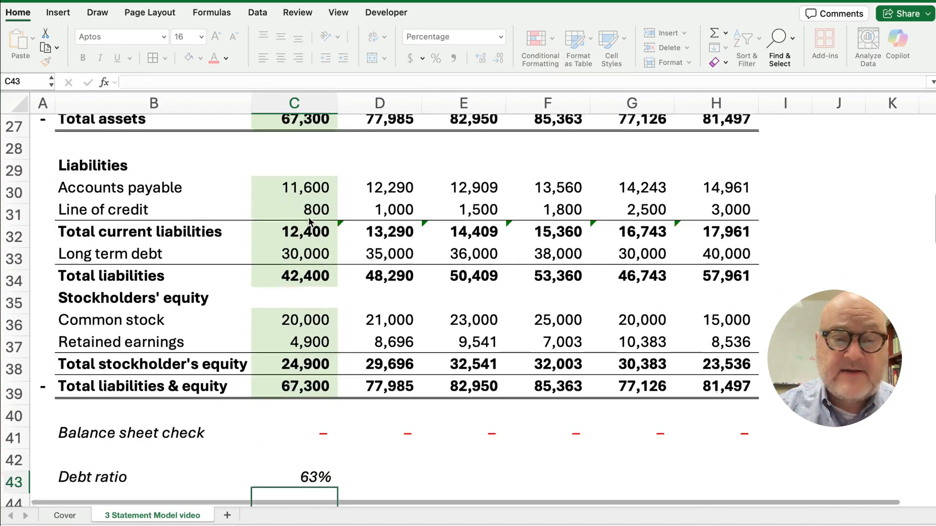
{"action": "left_click", "coordinate": [314, 460]}
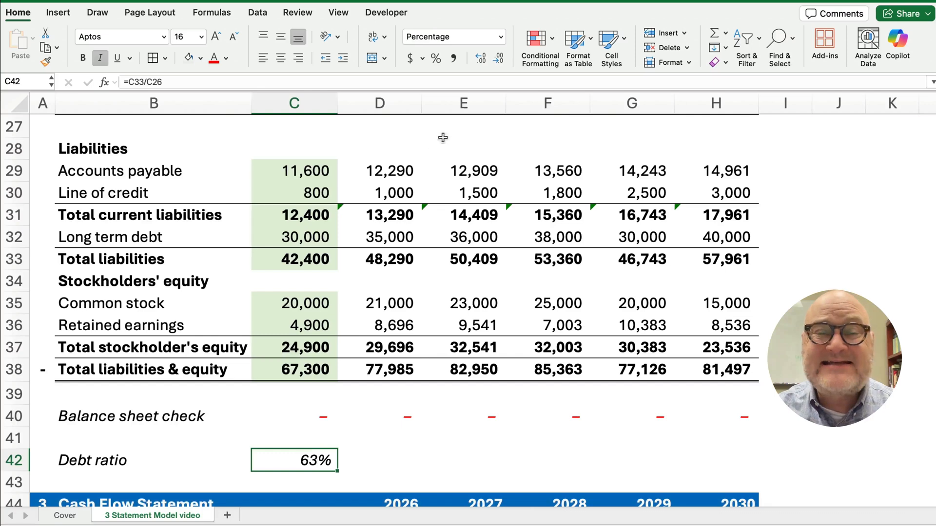
{"action": "left_click", "coordinate": [479, 59]}
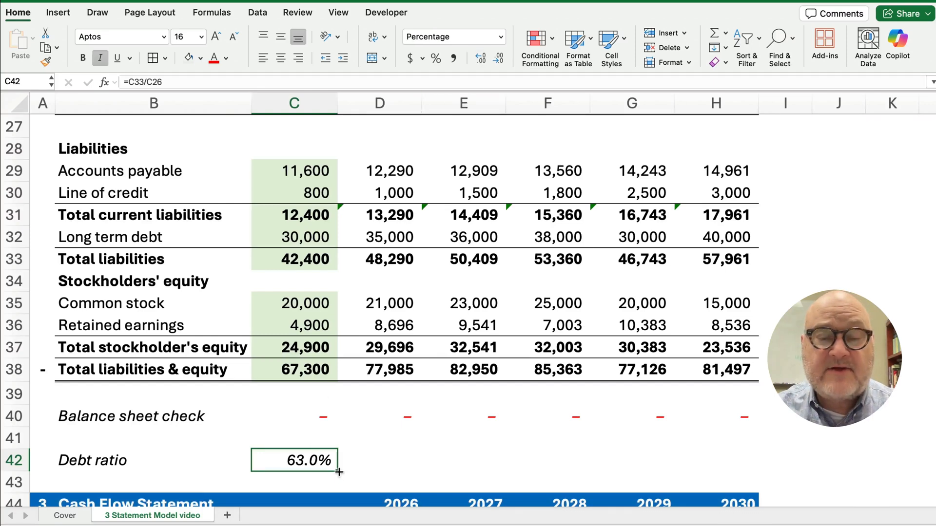
Fill the debt ratio across to 2030 (61.9%, 60.8%, 62.5%, 60.6%, 71.1%) and check equity totals
{"action": "left_click_drag", "start_coordinate": [339, 472], "coordinate": [728, 467]}
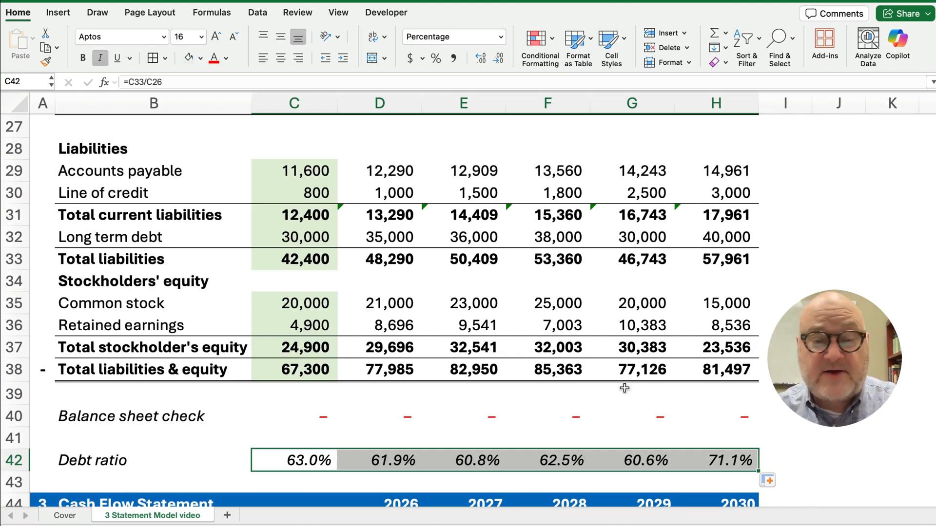
{"action": "scroll", "coordinate": [707, 356], "scroll_direction": "up", "scroll_amount": 1}
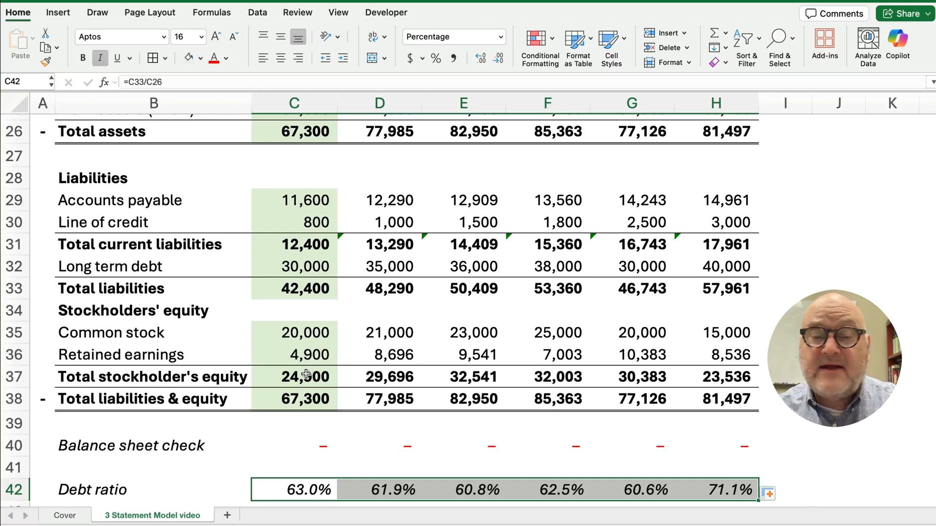
{"action": "left_click_drag", "start_coordinate": [306, 375], "coordinate": [697, 387]}
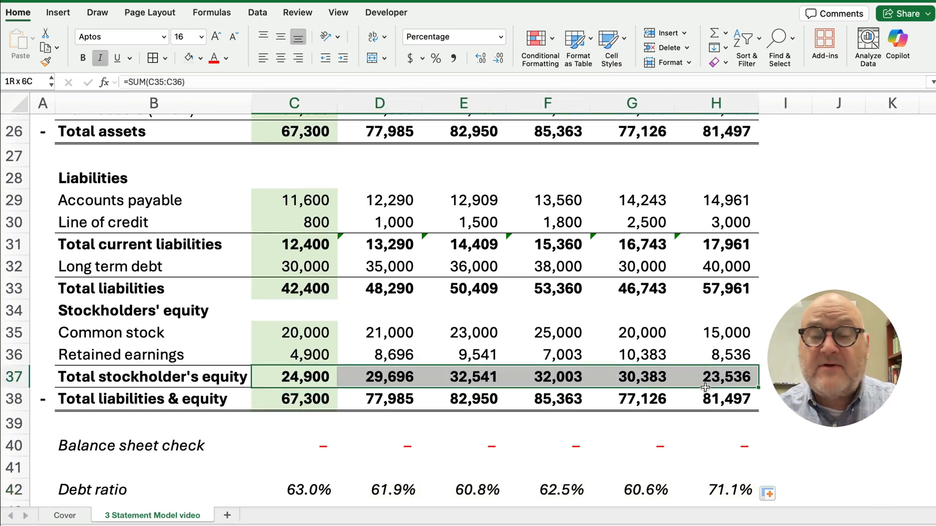
{"action": "left_click", "coordinate": [481, 378]}
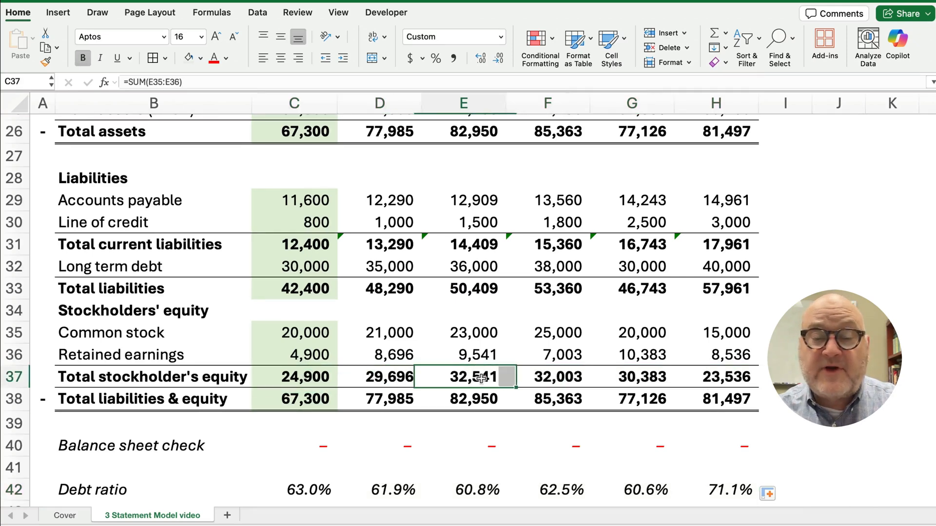
{"action": "left_click", "coordinate": [532, 379]}
{"action": "left_click", "coordinate": [610, 379]}
{"action": "left_click", "coordinate": [703, 380]}
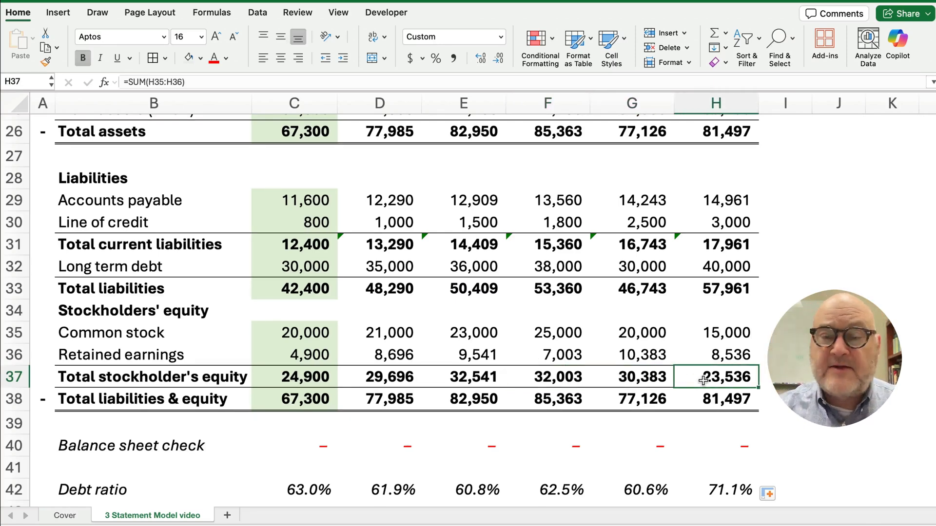
Review the later-year long-term debt figures and the 2030 debt ratio formula =H33/H26
{"action": "left_click_drag", "start_coordinate": [368, 269], "coordinate": [747, 269]}
{"action": "scroll", "coordinate": [701, 443], "scroll_direction": "down", "scroll_amount": 1}
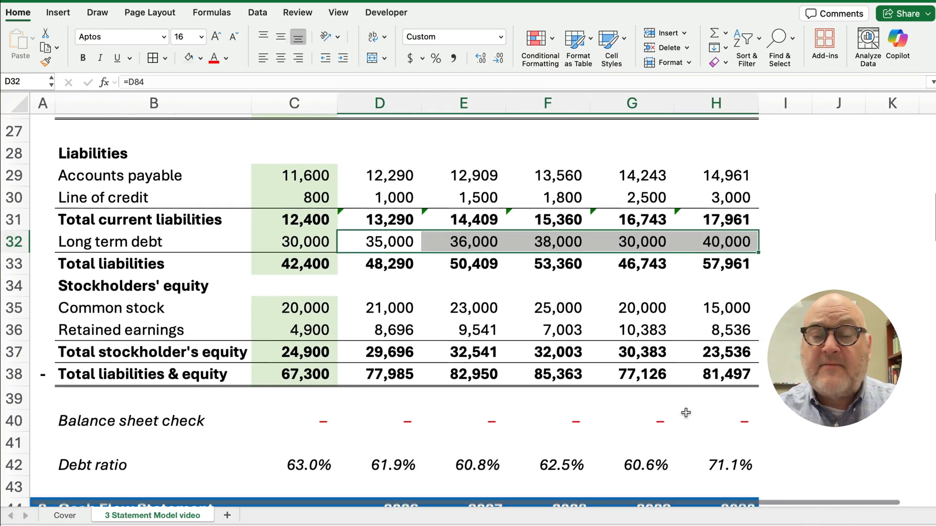
{"action": "left_click", "coordinate": [718, 468]}
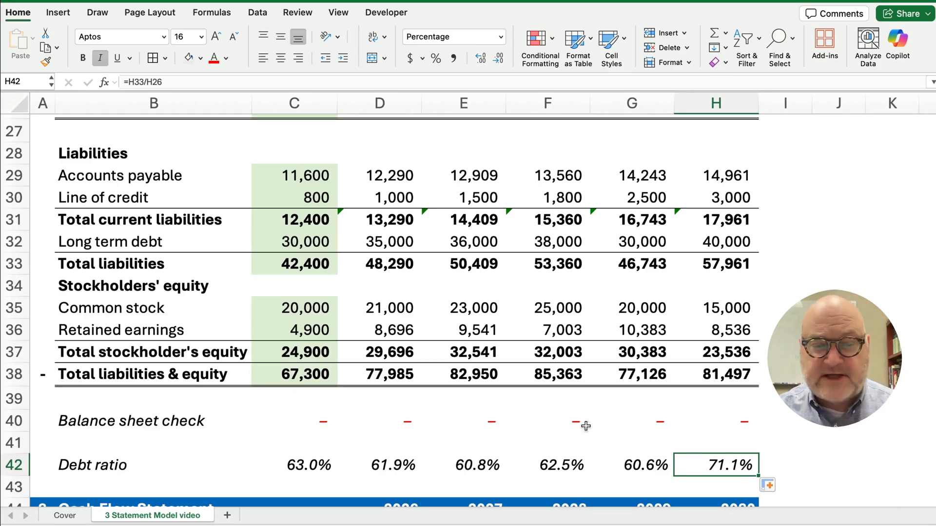
Enter 30,000 as the 2030 long-term debt in H84, so the 2030 debt ratio reads 66.5%
{"action": "scroll", "coordinate": [585, 425], "scroll_direction": "down", "scroll_amount": 9}
{"action": "scroll", "coordinate": [575, 429], "scroll_direction": "down", "scroll_amount": 5}
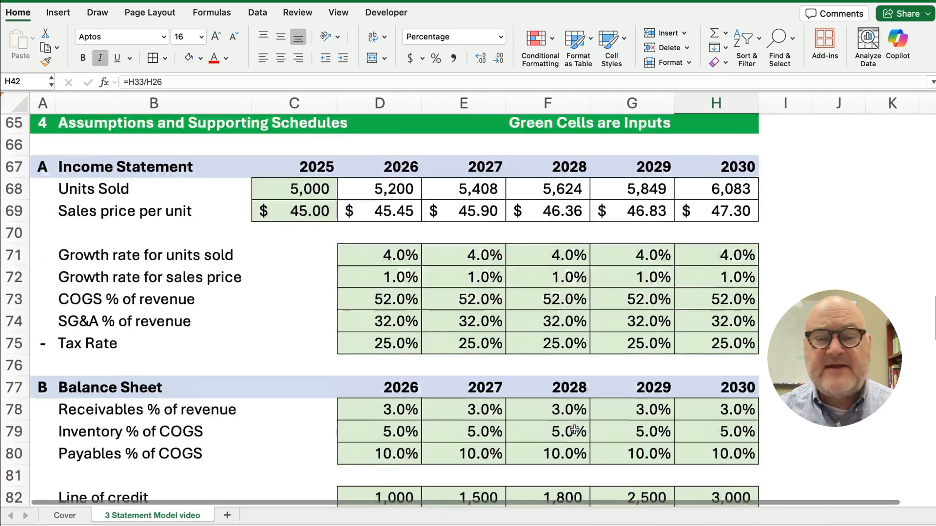
{"action": "scroll", "coordinate": [305, 422], "scroll_direction": "down", "scroll_amount": 2}
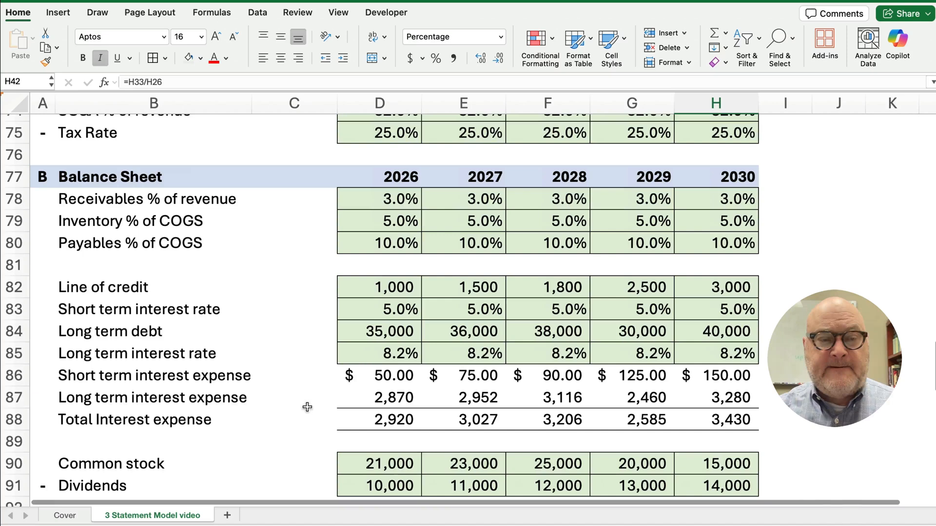
{"action": "scroll", "coordinate": [305, 386], "scroll_direction": "down", "scroll_amount": 1}
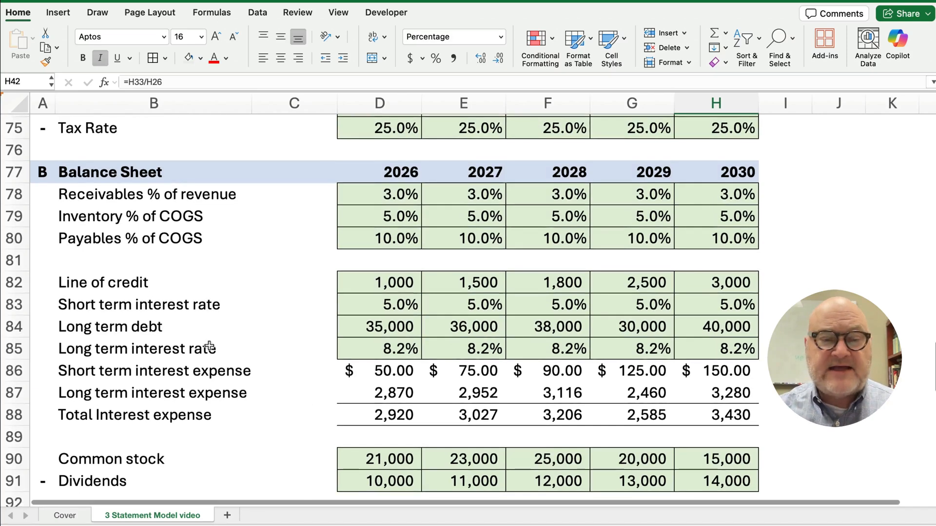
{"action": "left_click", "coordinate": [721, 329]}
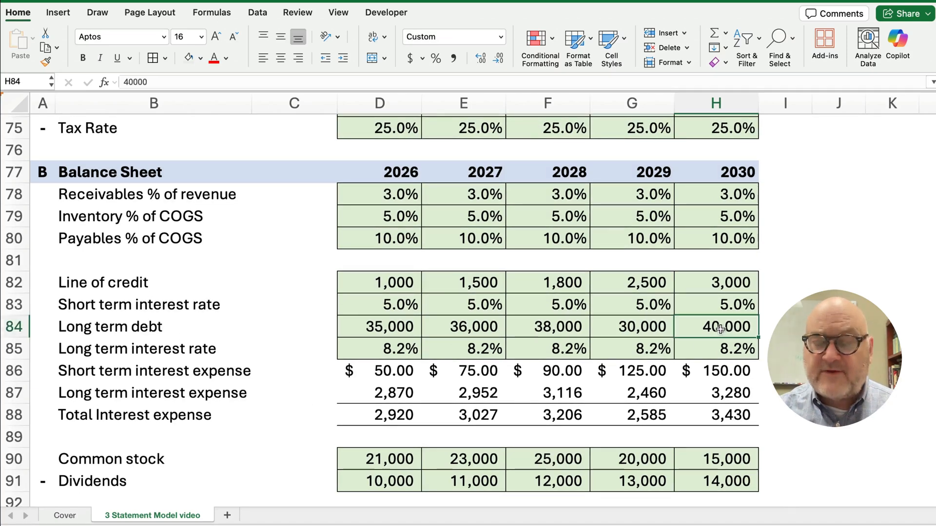
{"action": "type", "text": "30000"}
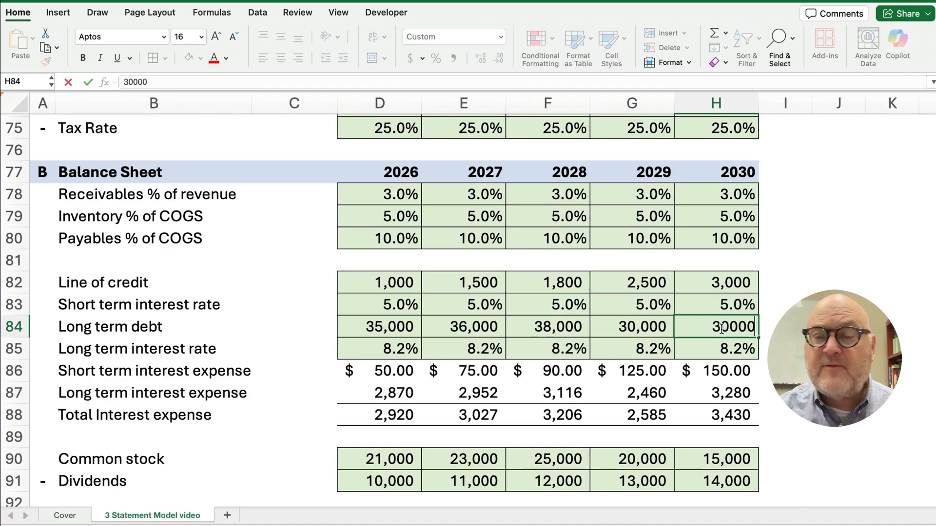
{"action": "key", "text": "Return"}
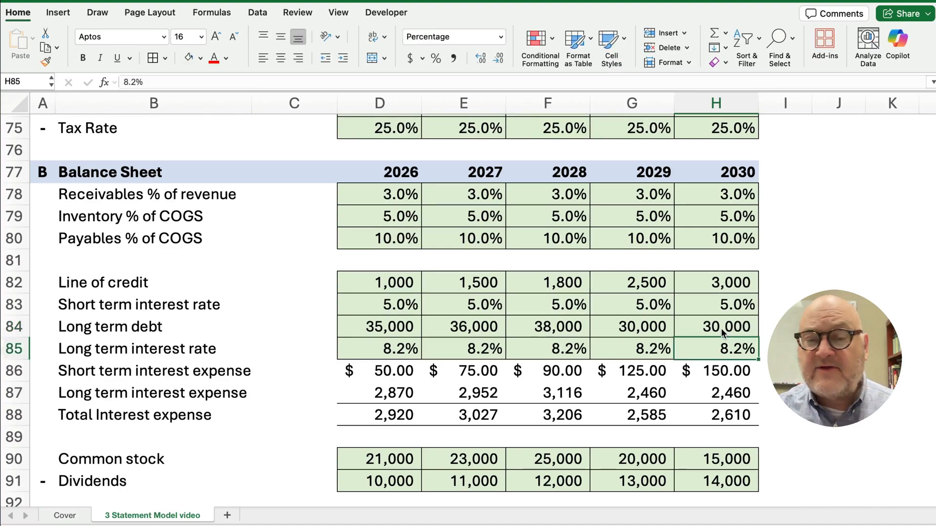
{"action": "scroll", "coordinate": [721, 328], "scroll_direction": "up", "scroll_amount": 10}
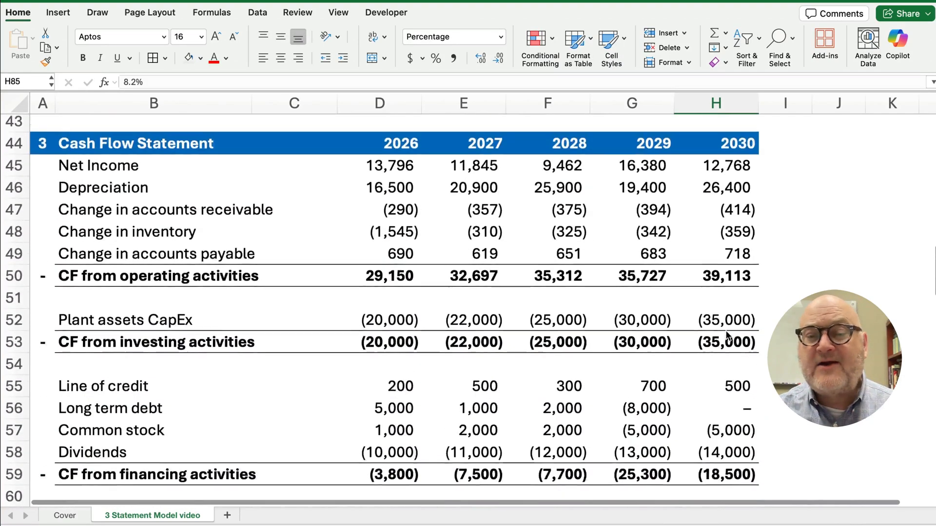
{"action": "scroll", "coordinate": [726, 337], "scroll_direction": "up", "scroll_amount": 4}
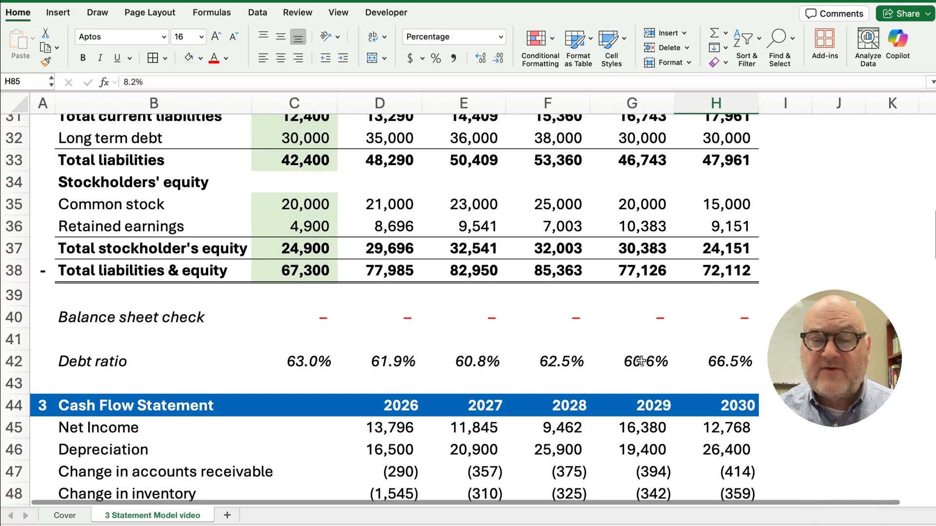
{"action": "left_click", "coordinate": [733, 361]}
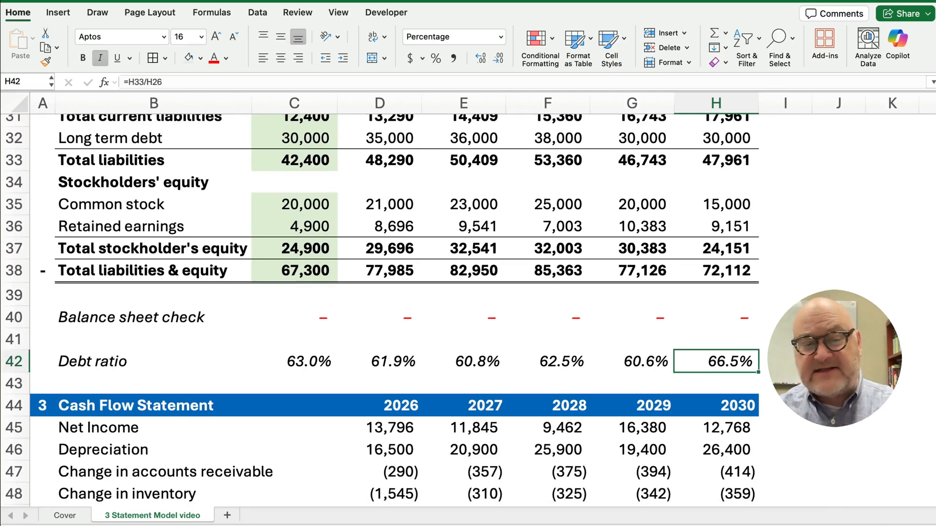